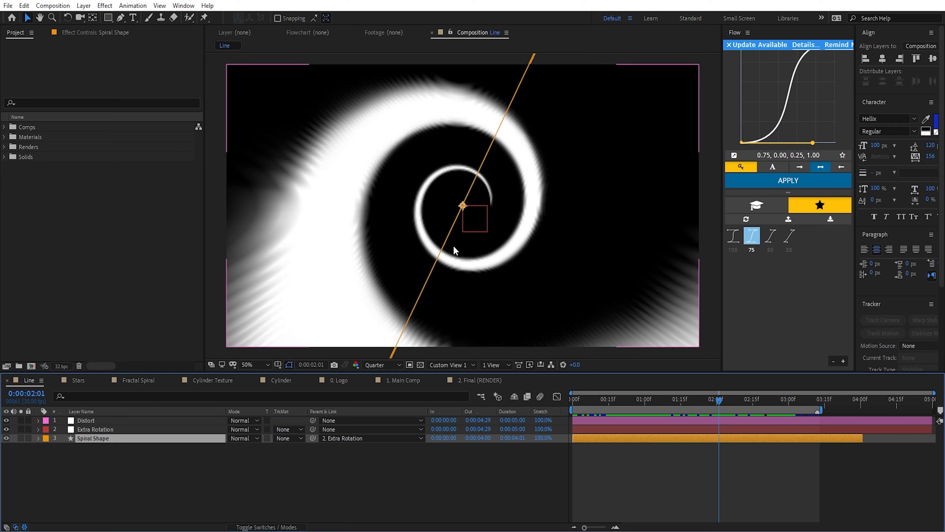
Examine the two Optics Compensation effects on the Distort layer of the Line composition
left_click(588, 206)
left_click(71, 33)
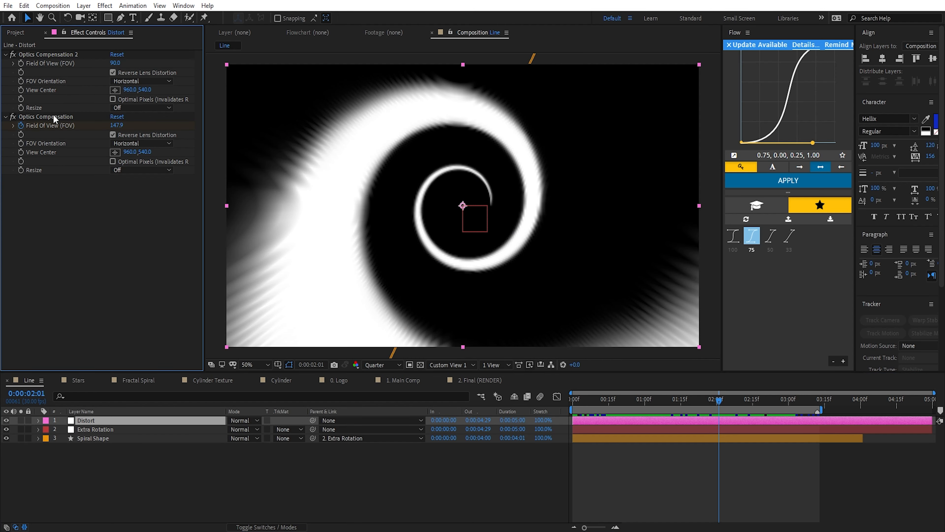
left_click(140, 422)
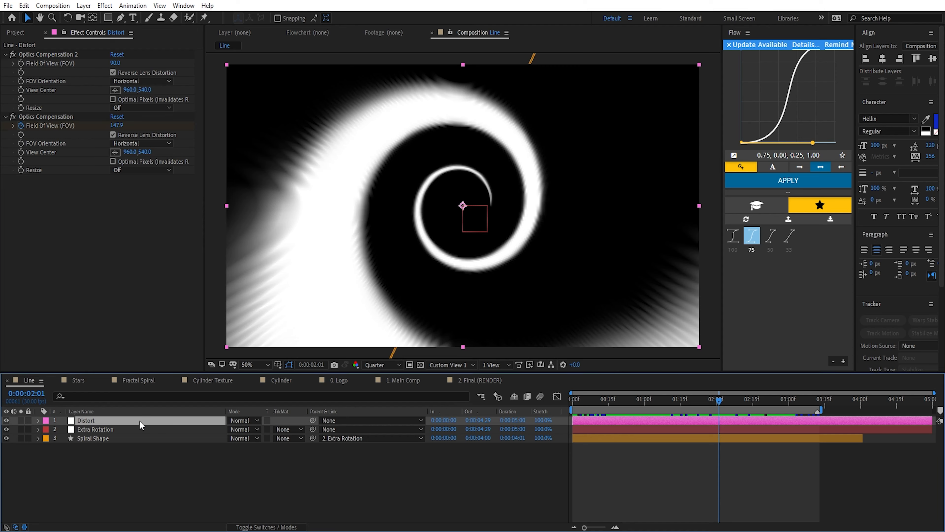
left_click(44, 115)
left_click(64, 56)
left_click(63, 117)
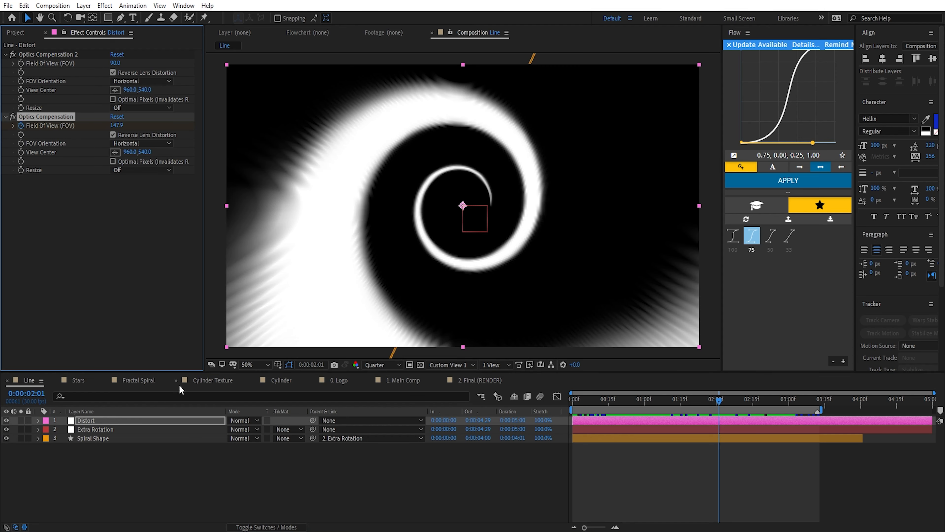
Open the Stars composition, view the Small Stars layer soloed, and examine its CC Star Burst and Echo effects
left_click(80, 381)
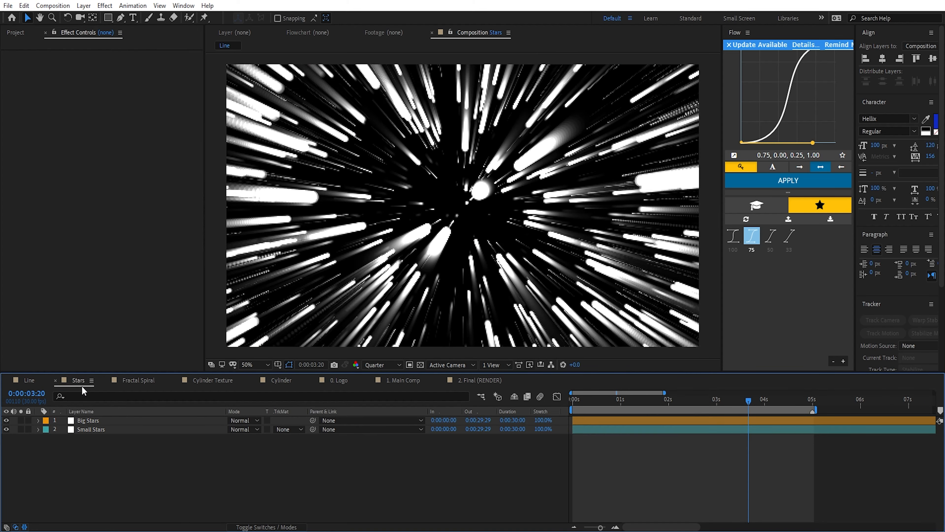
left_click(96, 422)
left_click(93, 429)
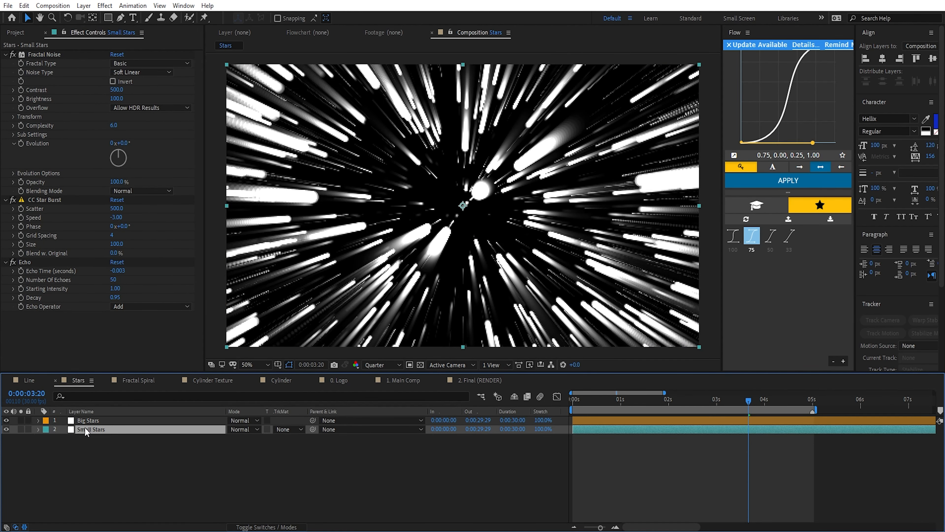
left_click(21, 429)
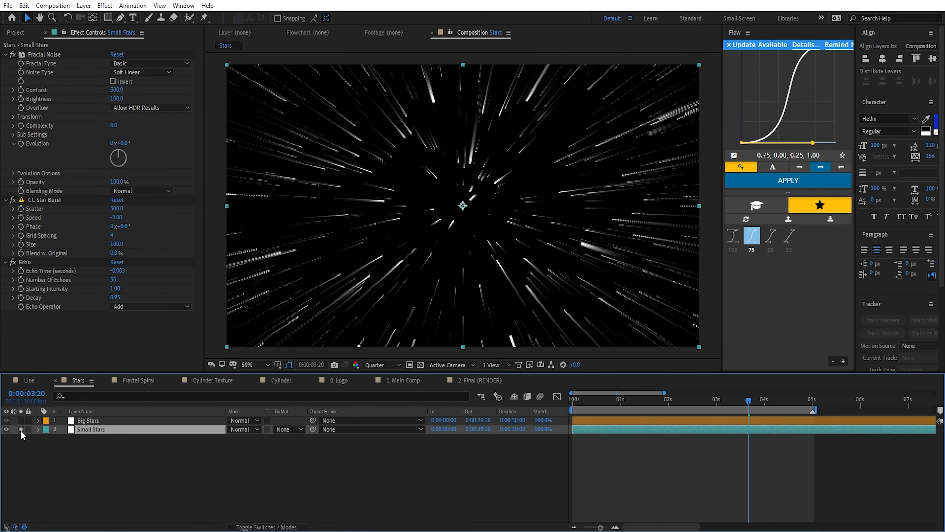
left_click(21, 430)
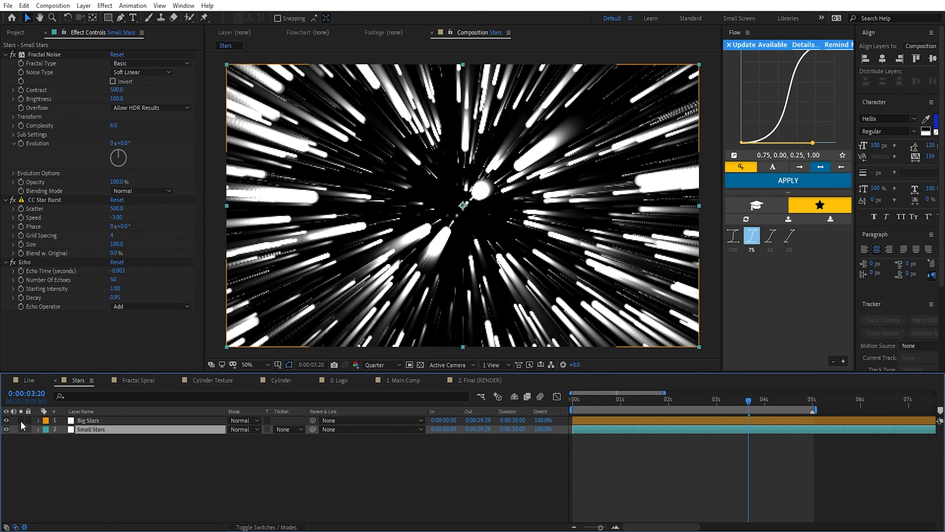
left_click(41, 199)
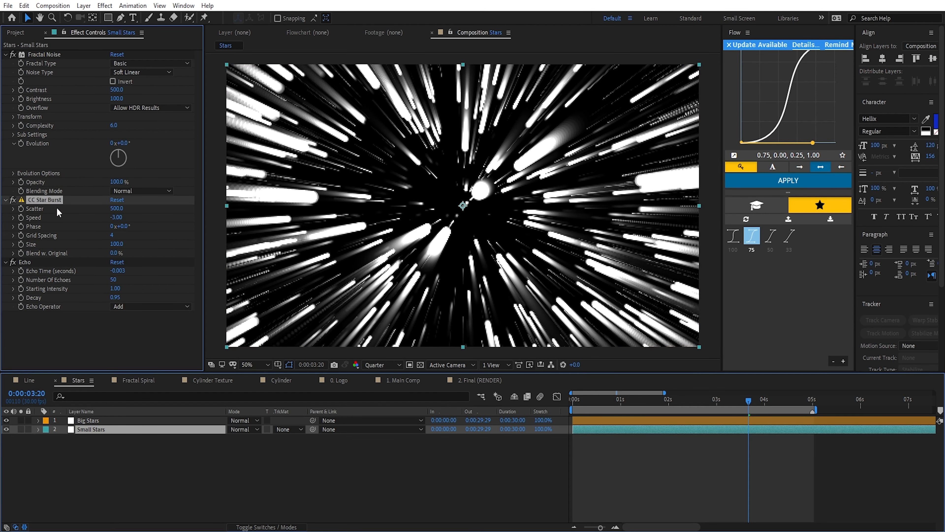
left_click(24, 263)
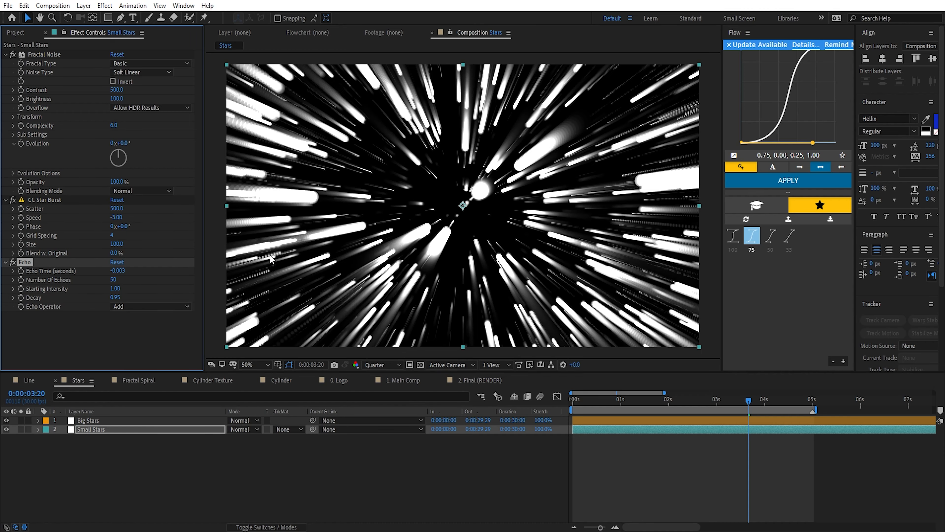
Preview the Fractal Spiral composition's animation, and examine the Cylinder Texture composition's size settings and Texture layer
left_click(138, 382)
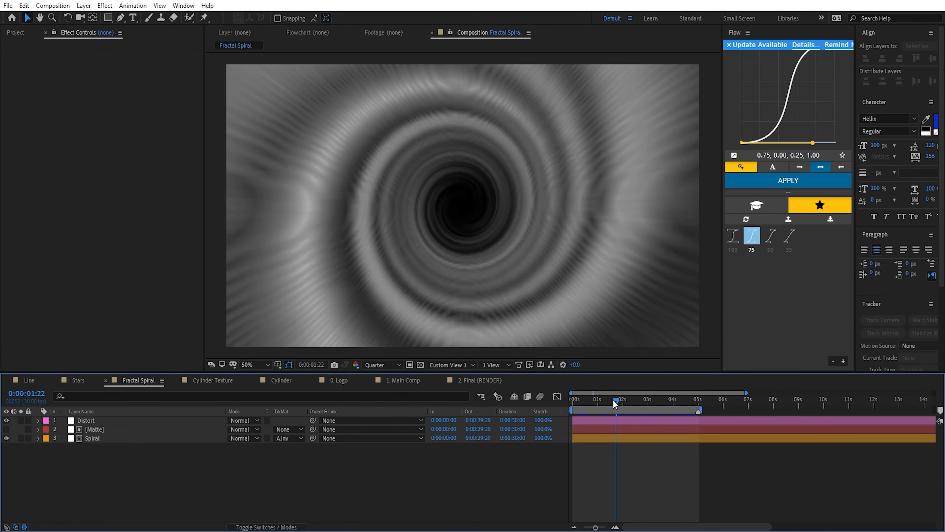
mouse_move(613, 399)
left_mouse_down()
mouse_move(678, 403)
mouse_move(610, 407)
mouse_move(626, 410)
left_mouse_up()
left_click(281, 382)
left_click(210, 380)
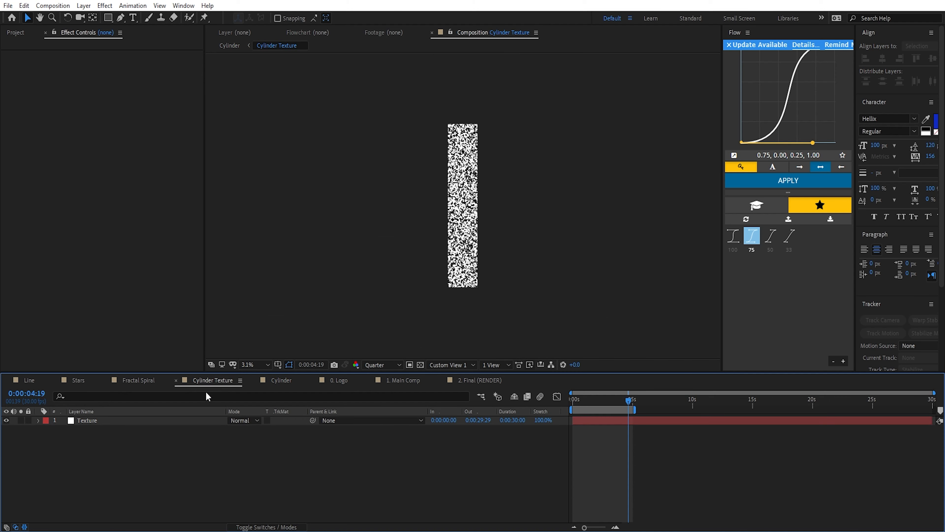
right_click(211, 380)
left_click(271, 185)
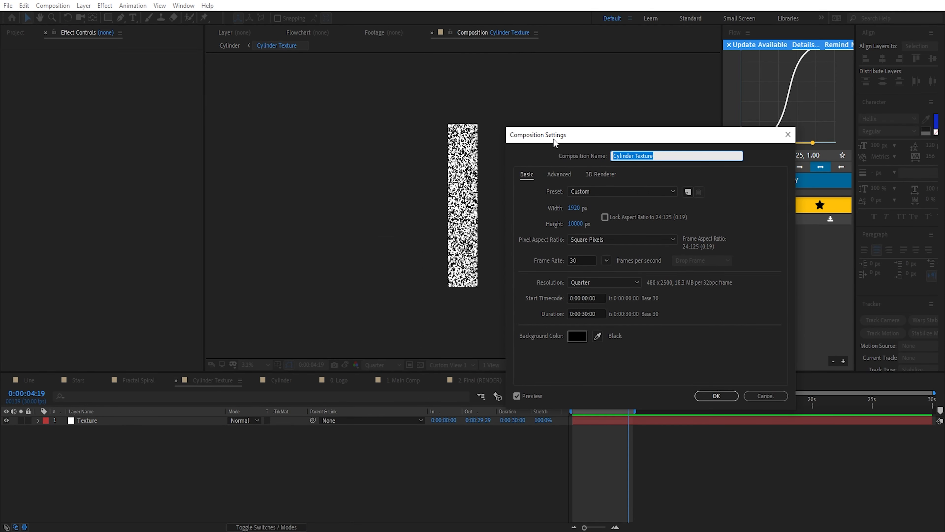
left_click_drag(538, 136, 593, 123)
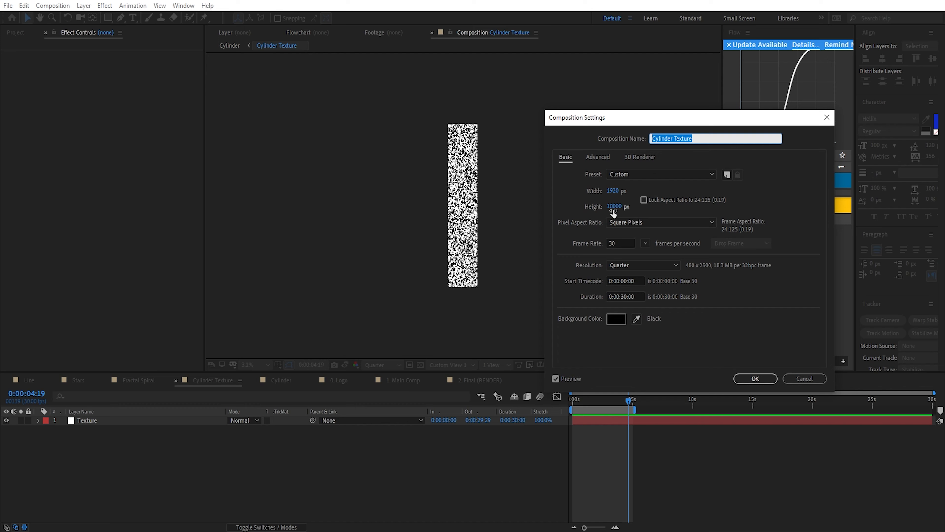
key("Return")
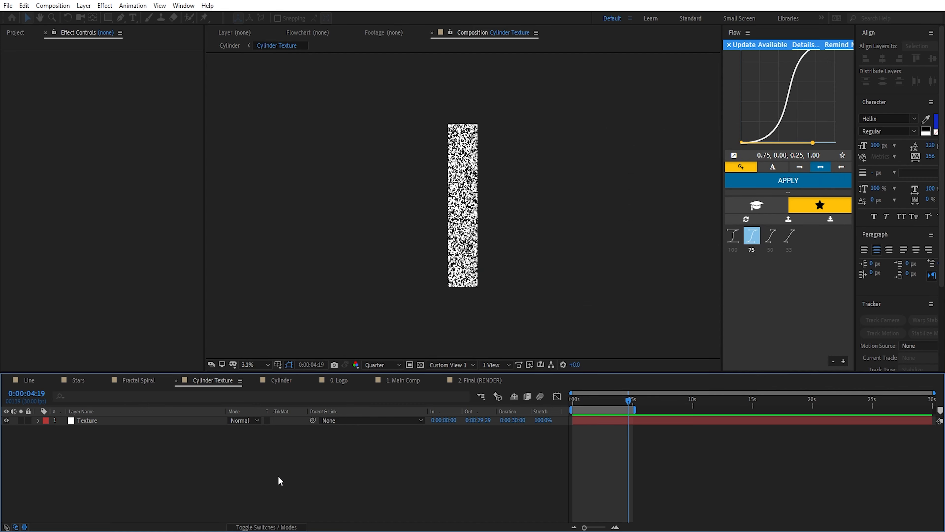
left_click(119, 421)
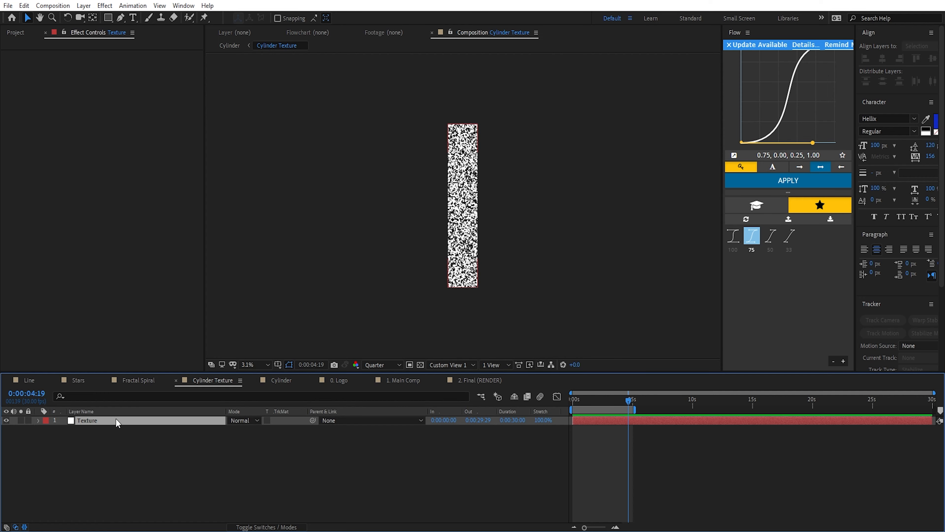
Examine the CC Cylinder effect on the upper Cylinder Texture layer in the Cylinder composition
left_click(279, 380)
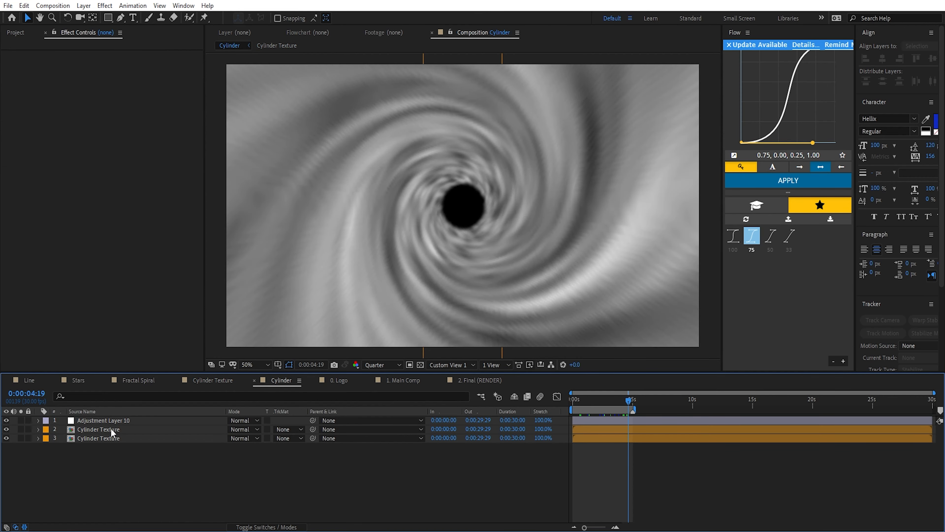
left_click(147, 429)
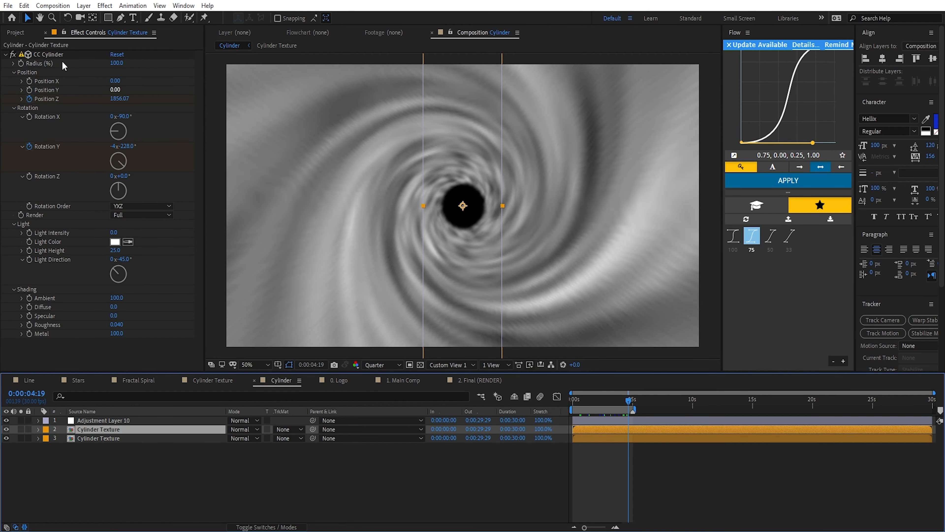
left_click(56, 55)
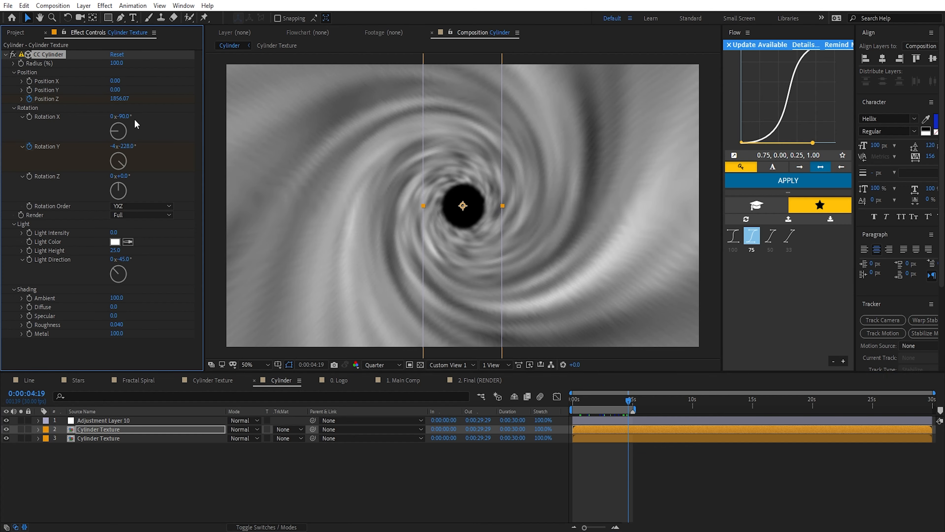
left_click(112, 452)
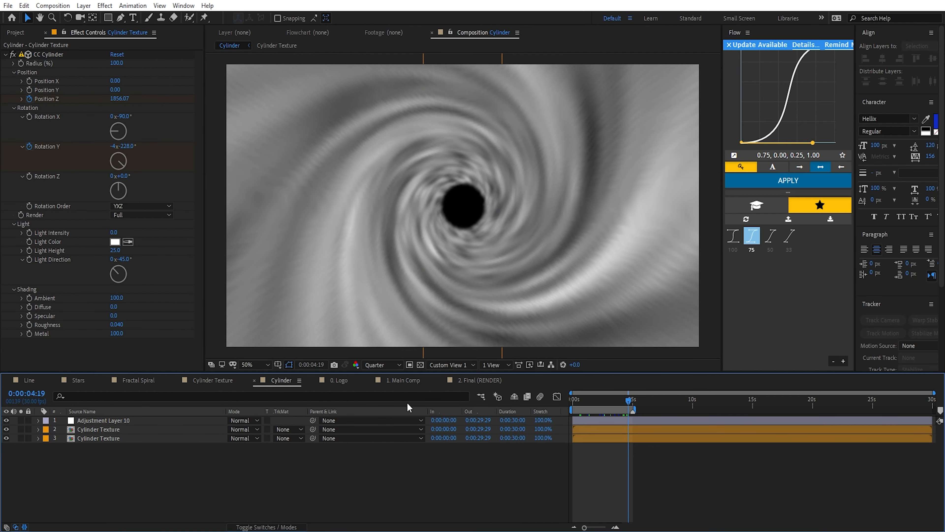
Examine the effects applied to the Line.mov and Effects layers in the 1. Main Comp composition
left_click(402, 380)
left_click(96, 458)
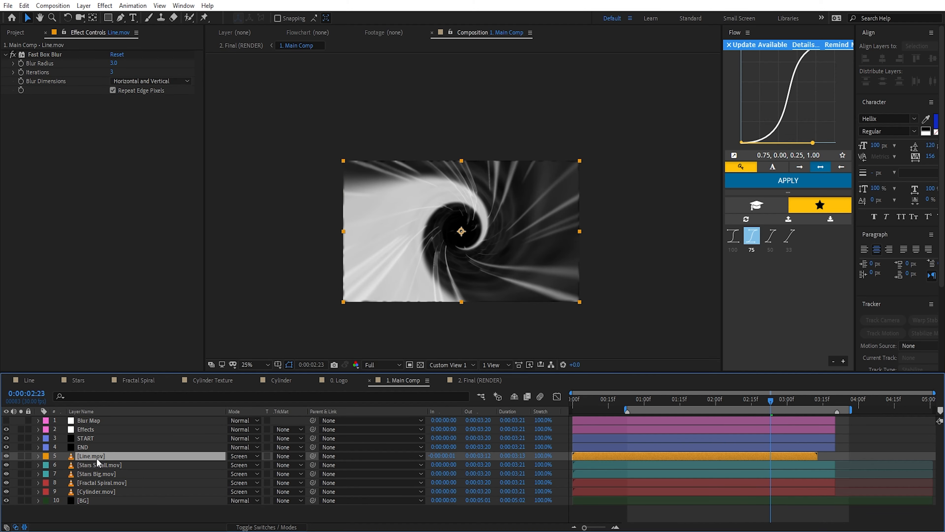
left_click(106, 430)
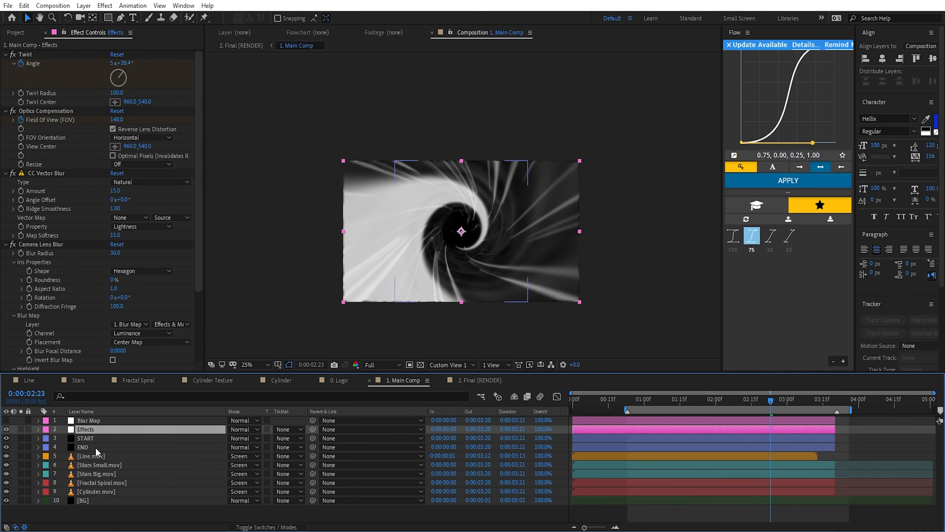
Examine the Logo layer's effects in the 2. Final (RENDER) composition, move to 0:00:01:28, and save the project
left_click(473, 380)
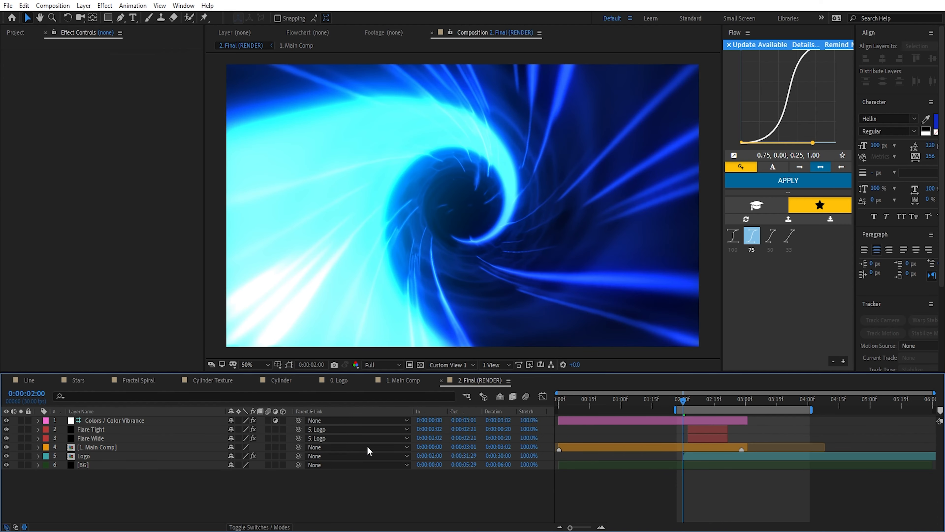
left_click(115, 456)
key("Page_Up")
key("Page_Up")
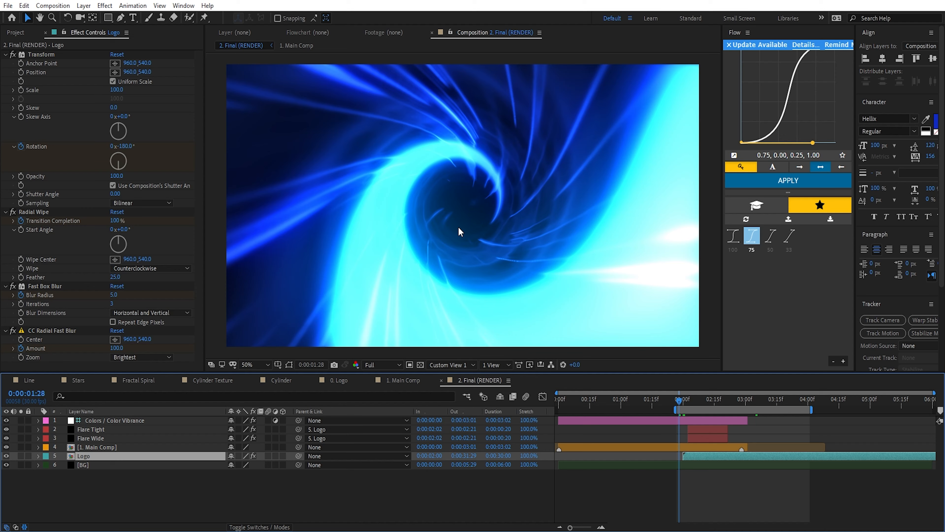
key("ctrl+shift+a")
key("ctrl+s")
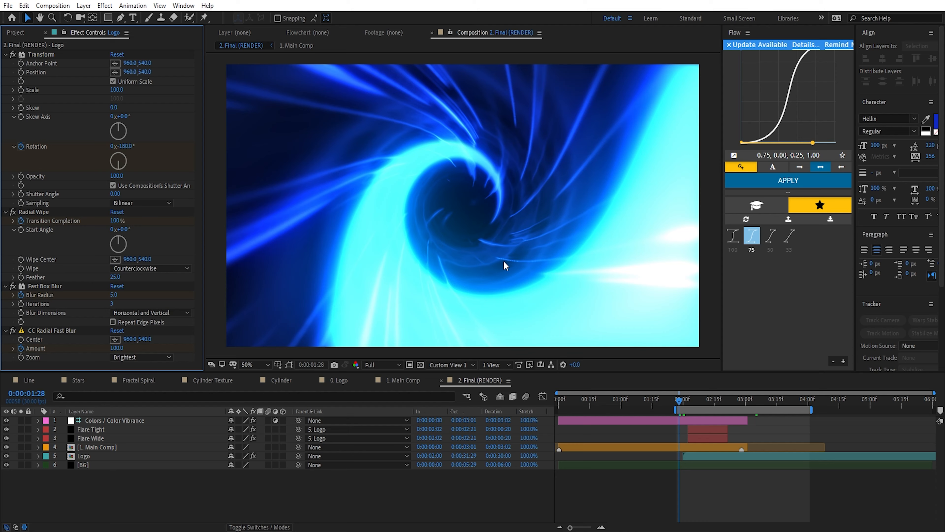
Compare the final composition's colors at 8 bpc and 32 bpc project depth, leaving the project at 32 bpc
left_click(24, 33)
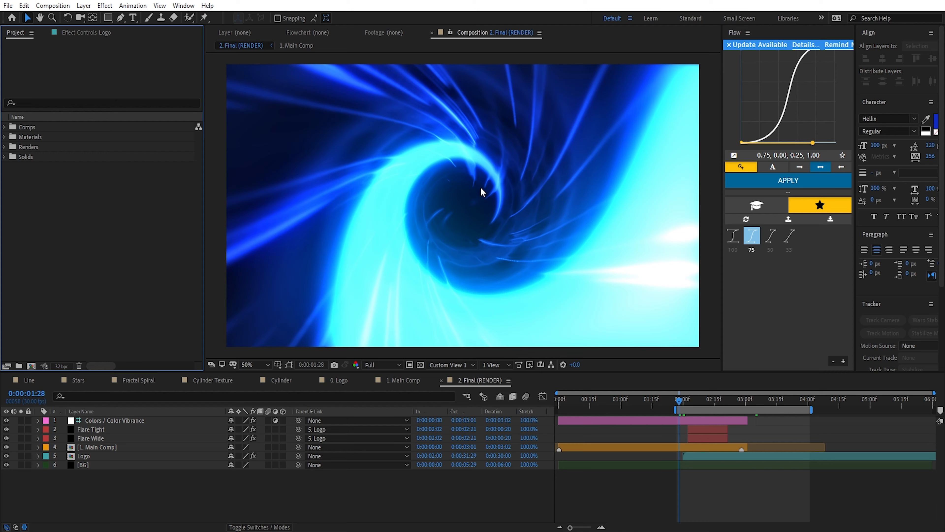
left_click(62, 367, "alt")
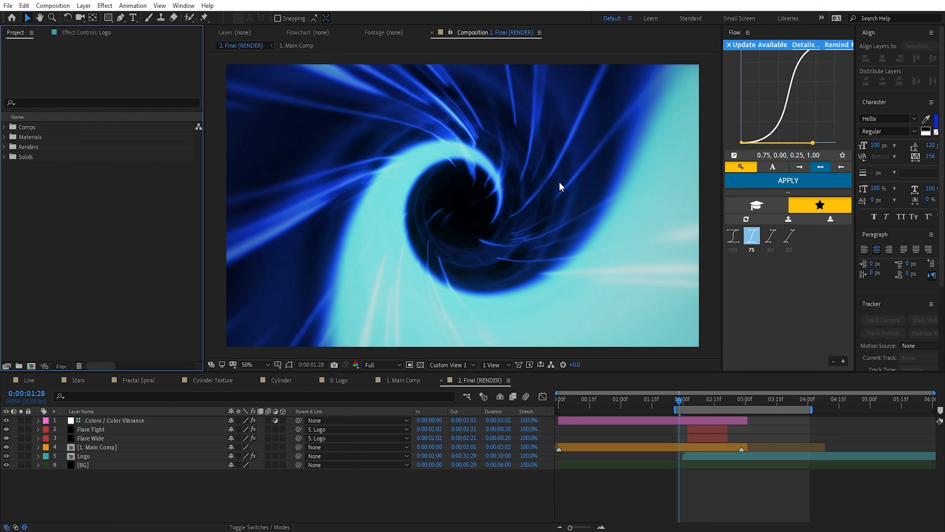
left_click(62, 366, "alt")
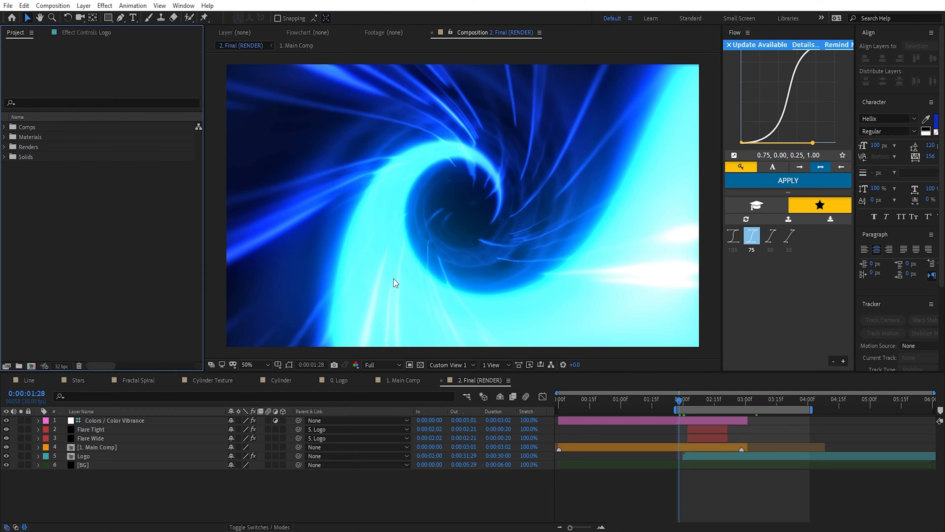
Create a new composition named Line Tut with a size of 1920 x 1080 px at 30 fps
left_click(62, 6)
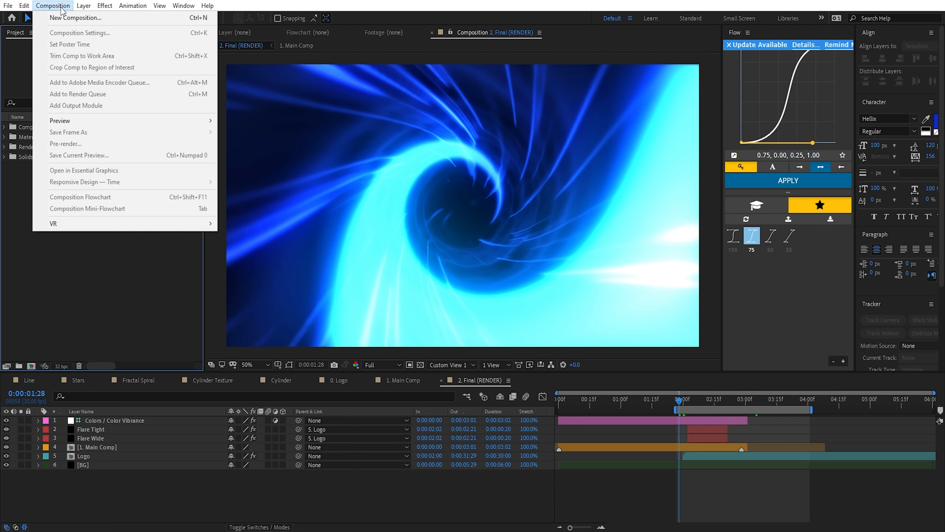
left_click(122, 18)
type("L")
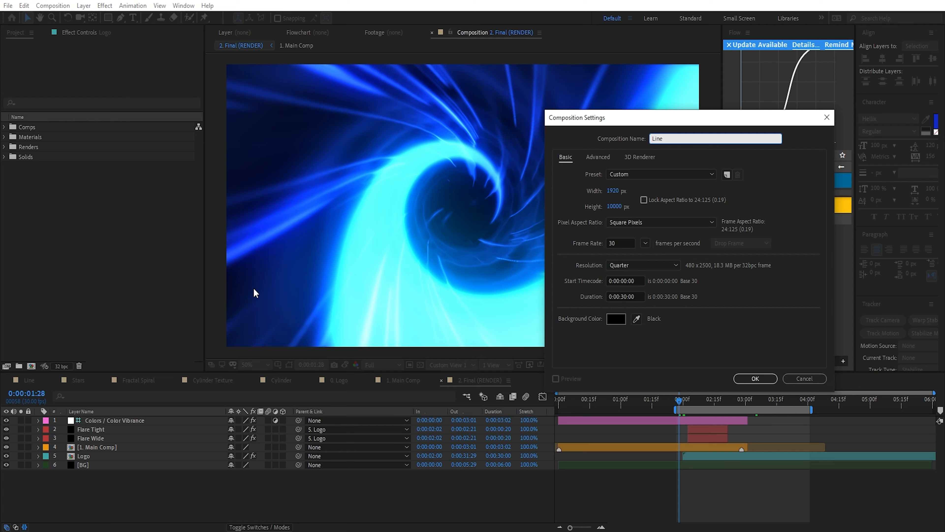
type("ine Tut")
left_click(615, 206)
type("1080")
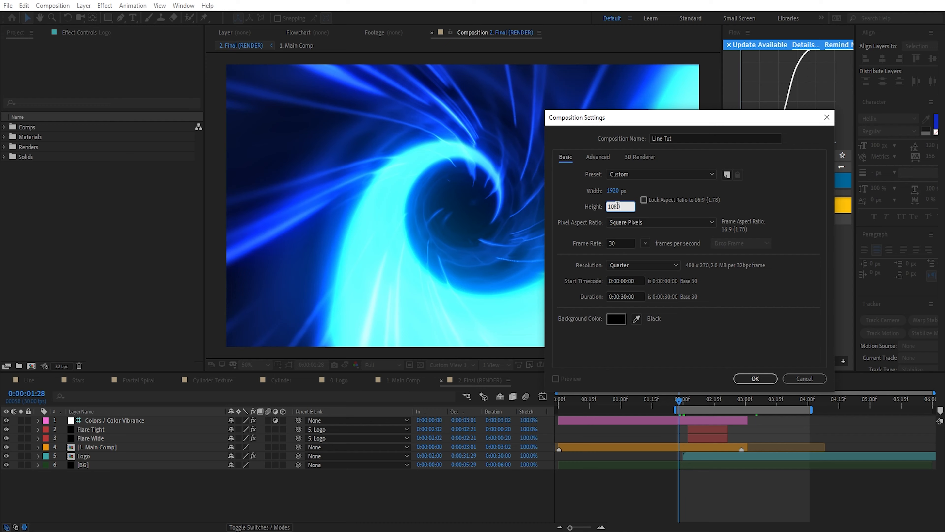
key("Return")
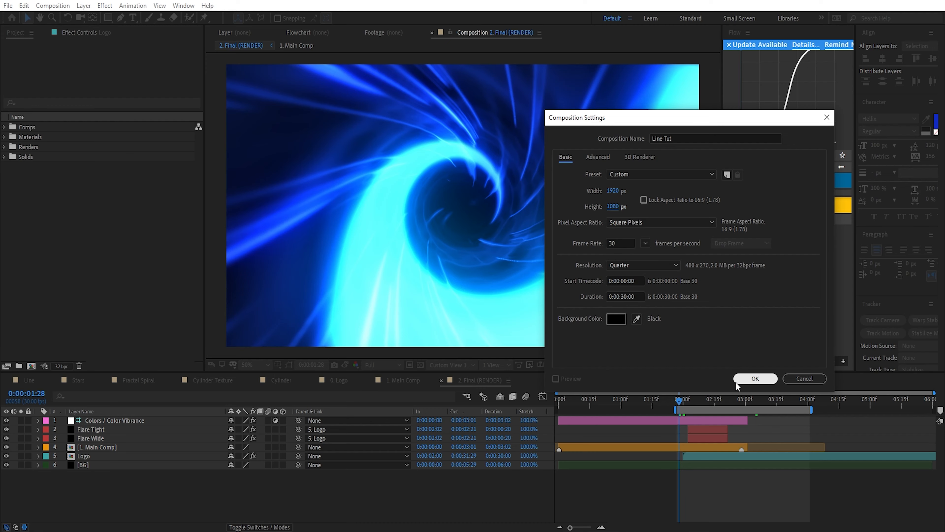
left_click(755, 378)
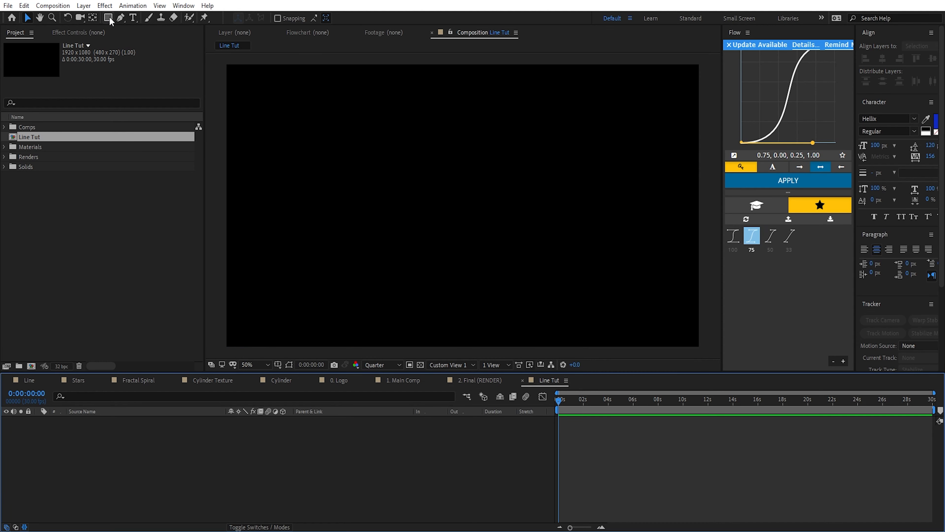
Create a shape layer containing a rectangle that fills the whole Line Tut composition
left_click(114, 18)
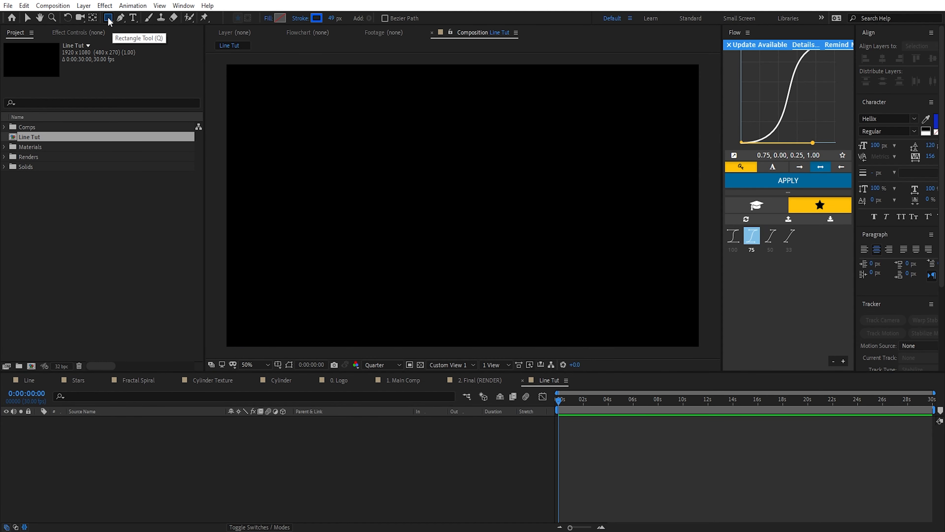
left_click(108, 18)
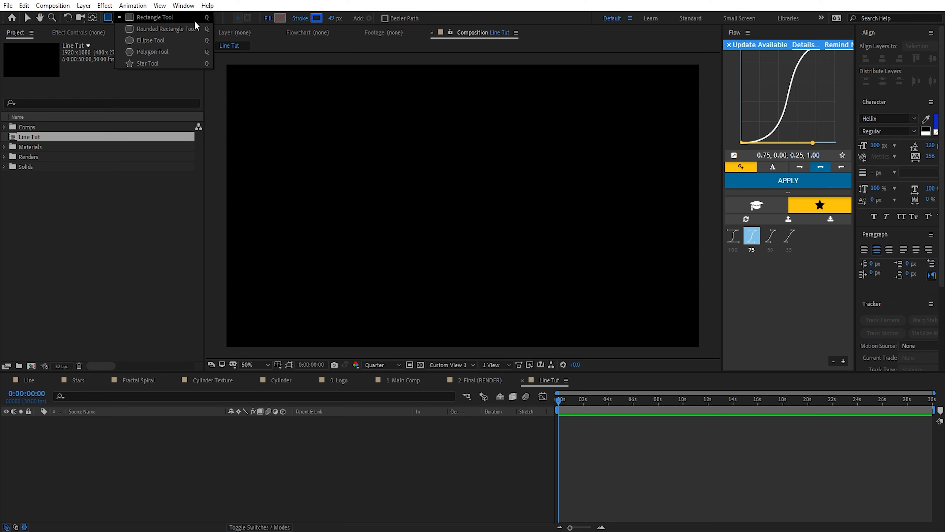
left_click(123, 19)
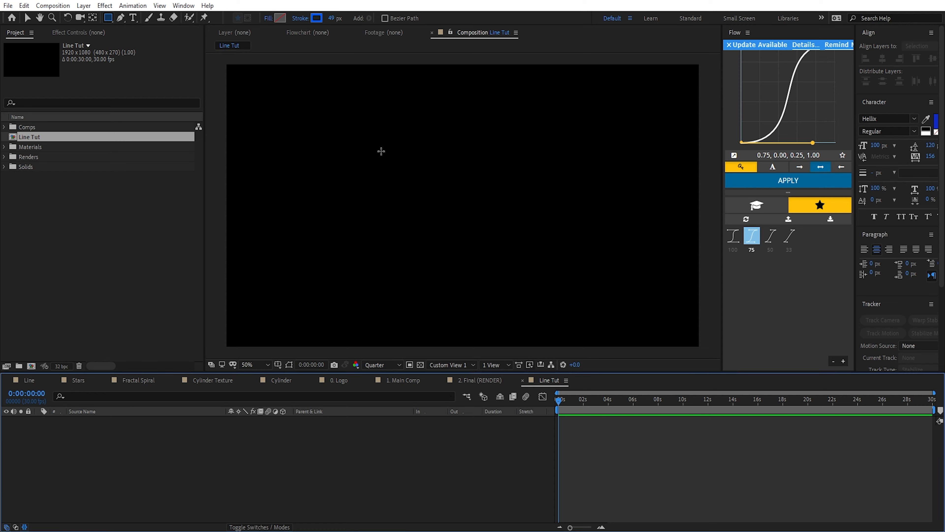
key("q")
double_click(108, 18)
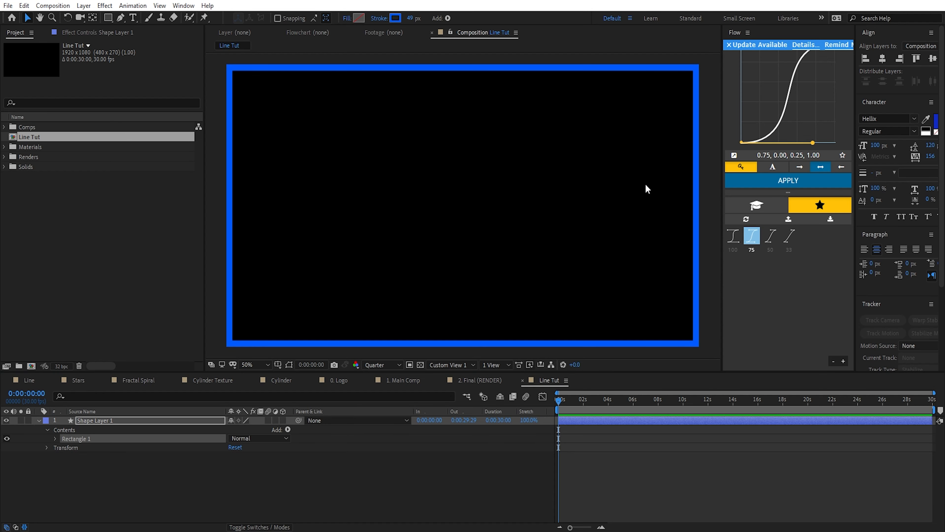
Delete the rectangle's Fill and convert its Rectangle Path to a Bezier path
left_click(55, 438)
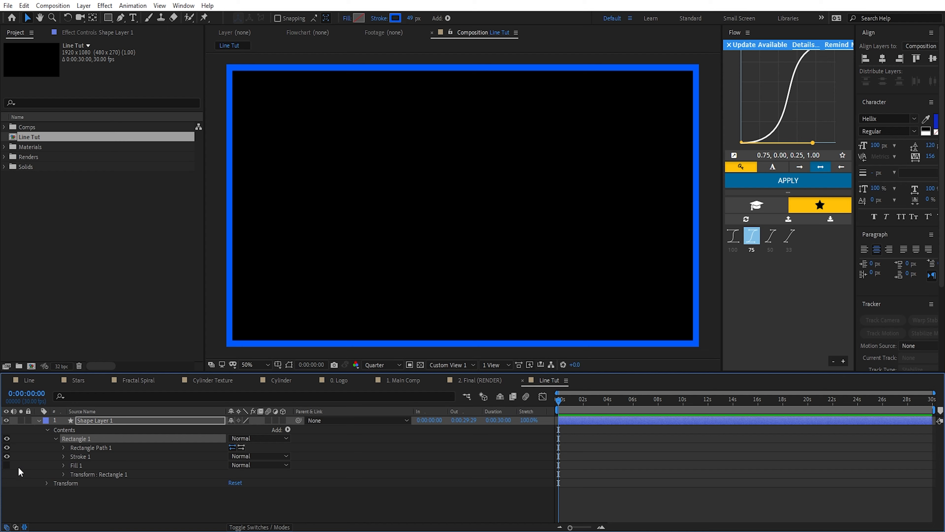
left_click(90, 465)
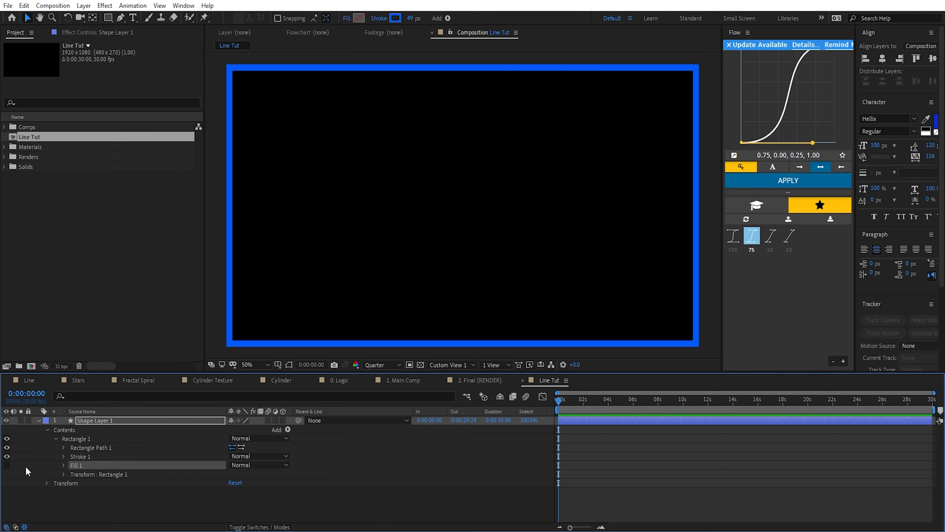
key("Delete")
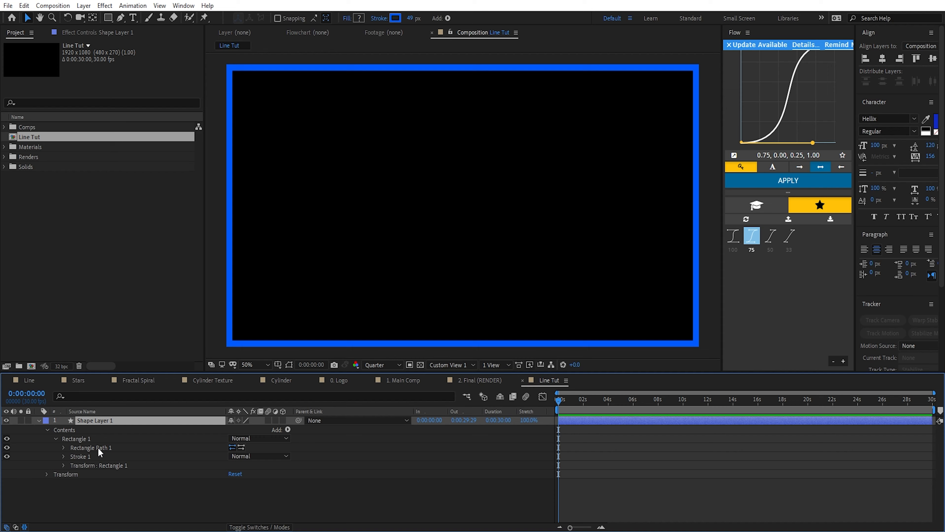
right_click(97, 448)
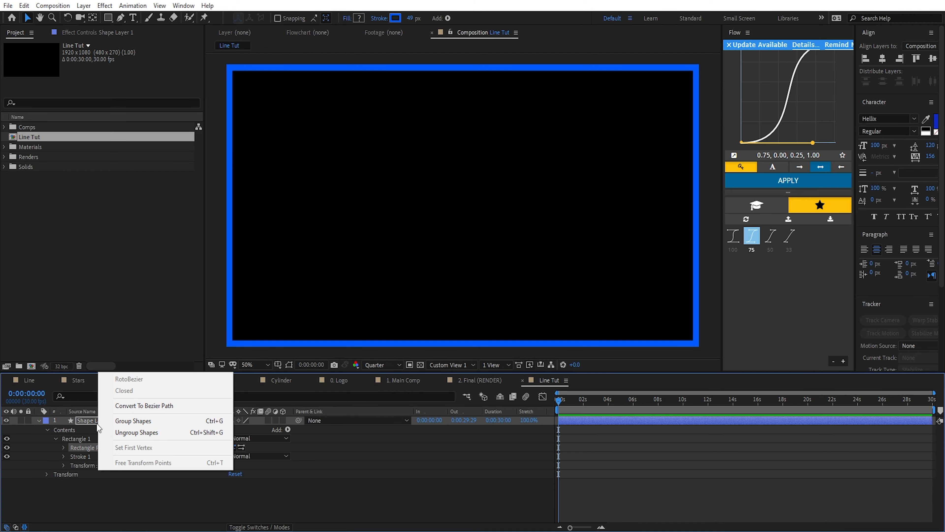
left_click(176, 406)
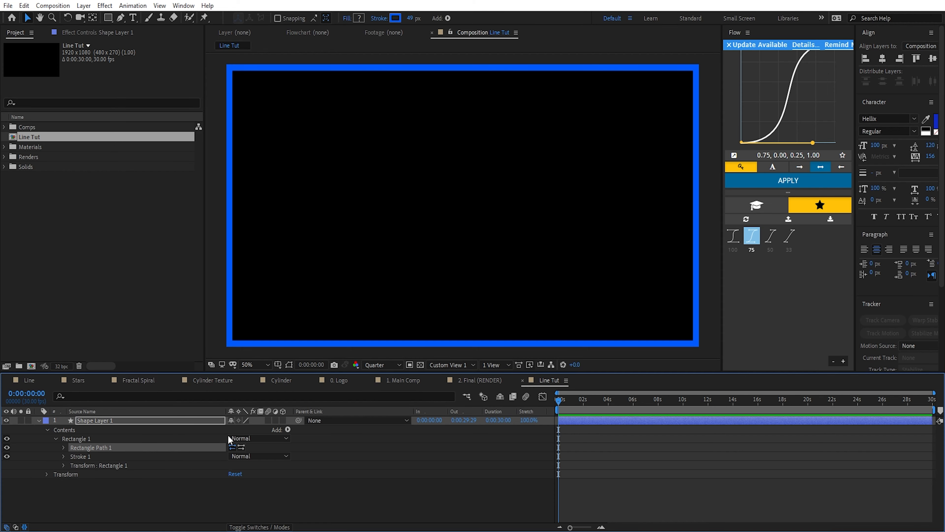
Show the shape path and delete the rectangle's two bottom vertices so only the top edge remains as a line
left_click(288, 364)
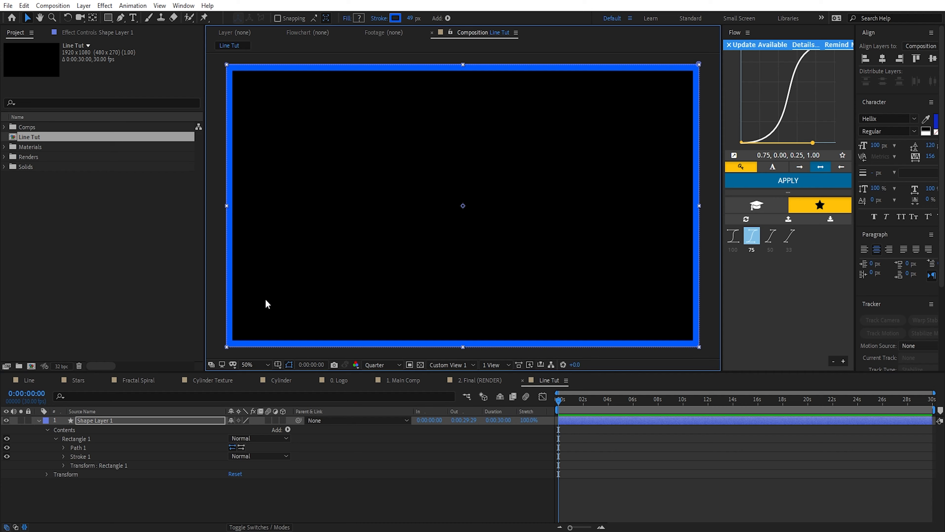
key("g")
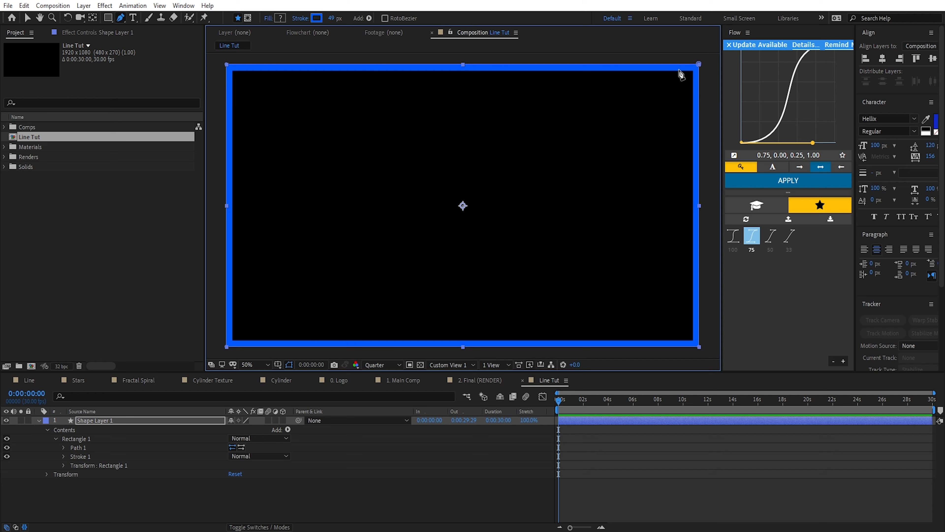
left_click(698, 65)
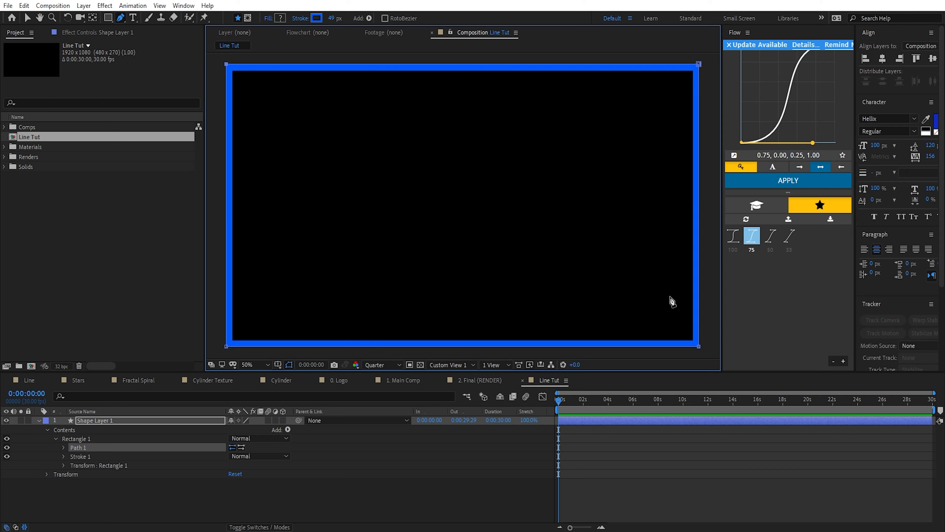
key("v")
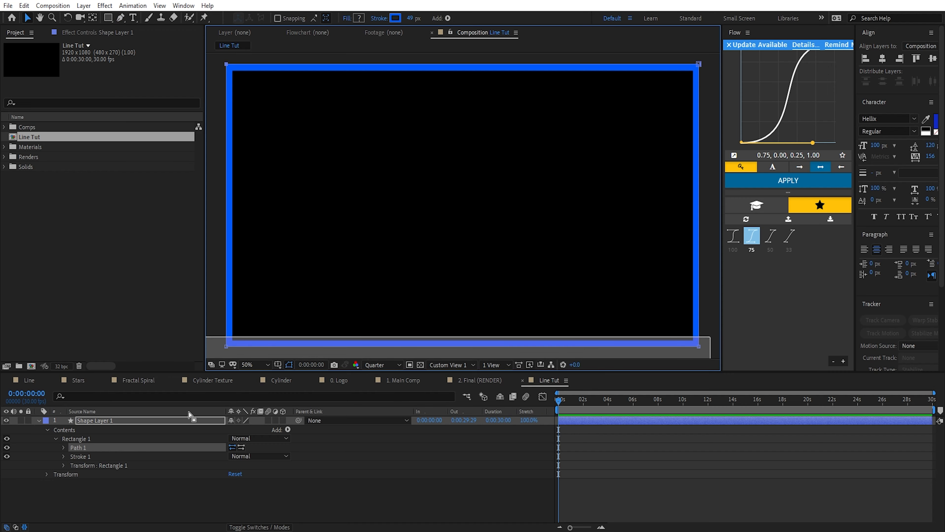
key("Delete")
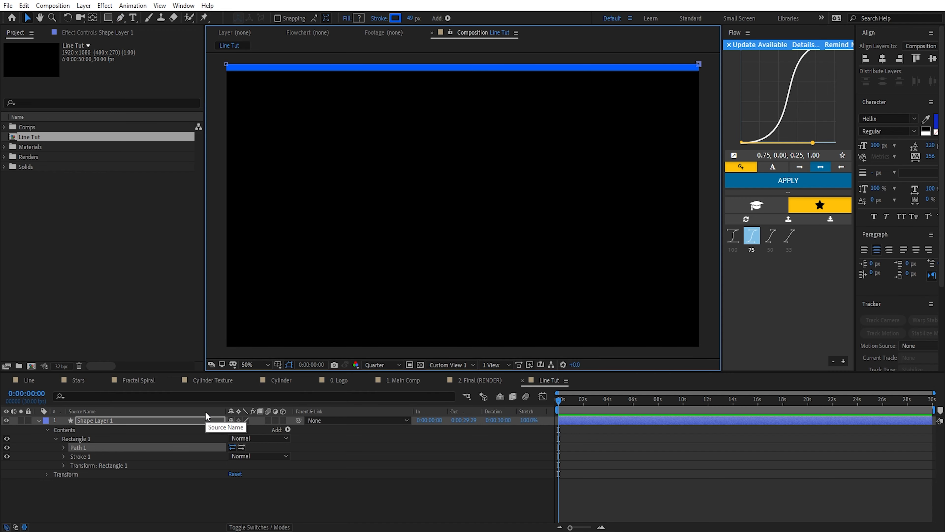
Center the shape layer's anchor point on the line and center the layer in the composition
key("comma")
key("comma")
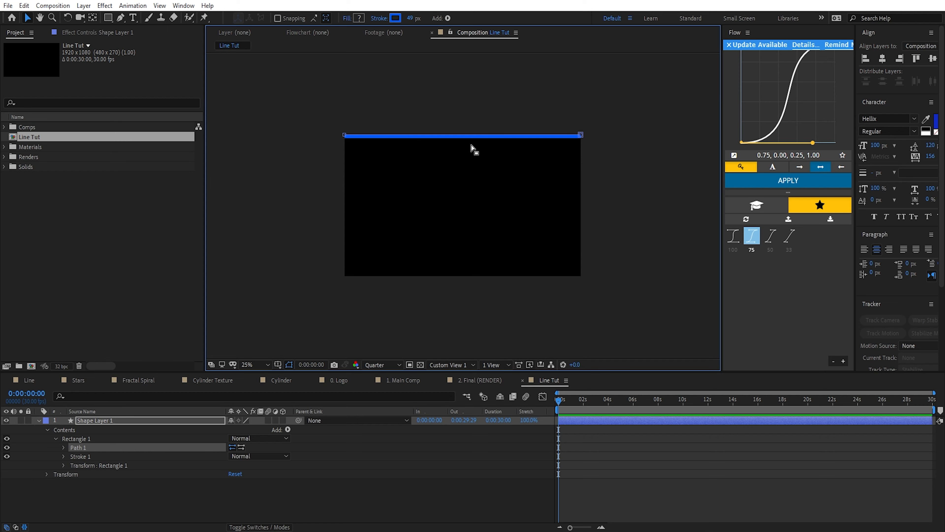
left_click(158, 421)
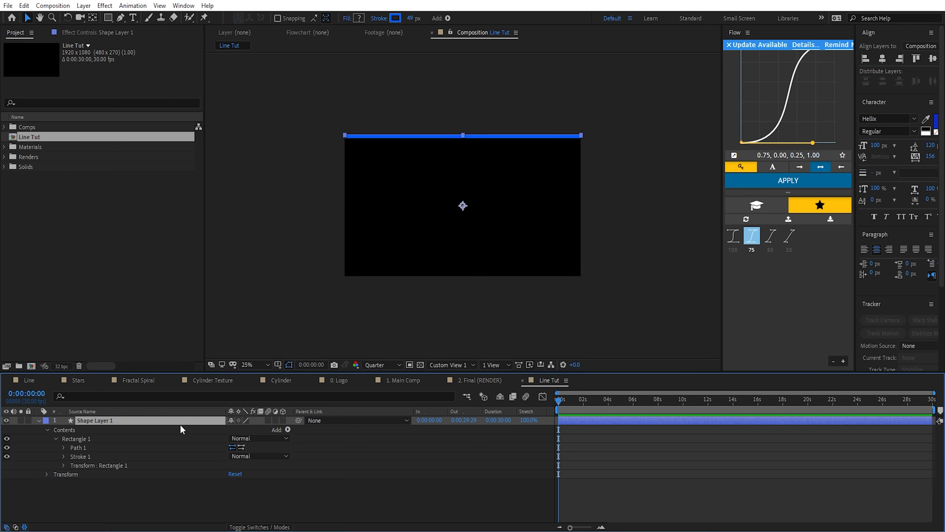
key("ctrl+alt+Home")
key("ctrl+Home")
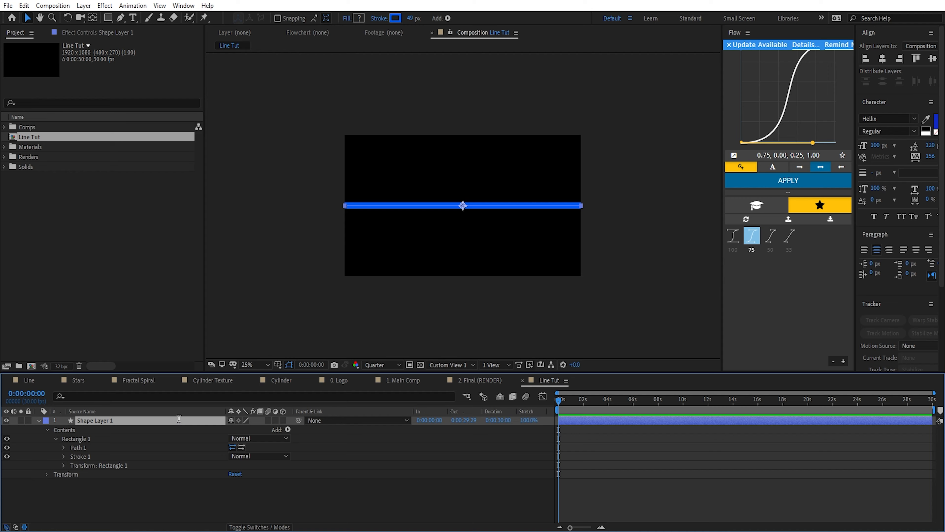
Rename the shape layer as Line
key("Return")
type("L")
key("Return")
Set the line's stroke color to white and its Stroke Width to 100
left_click(63, 456)
scroll(149, 476, "down", 1)
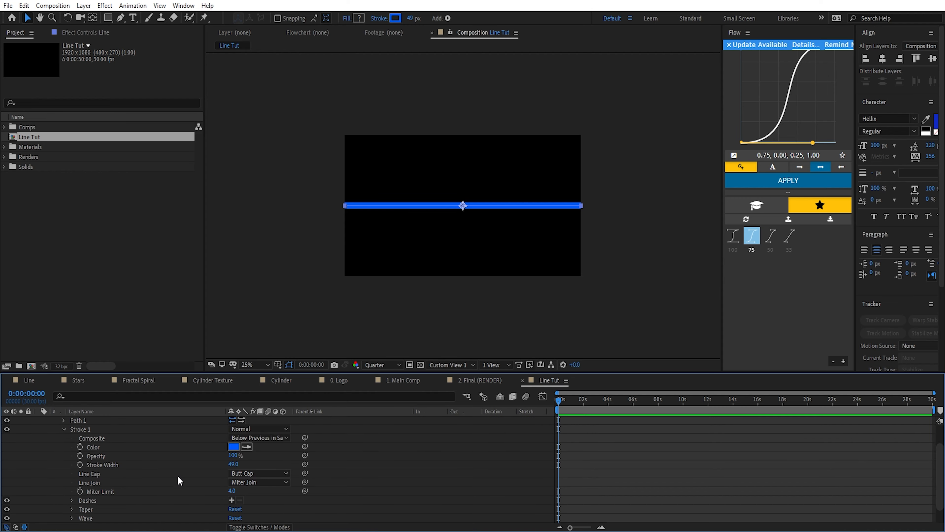
left_click(234, 446)
left_click_drag(260, 224, 127, 134)
left_click(438, 185)
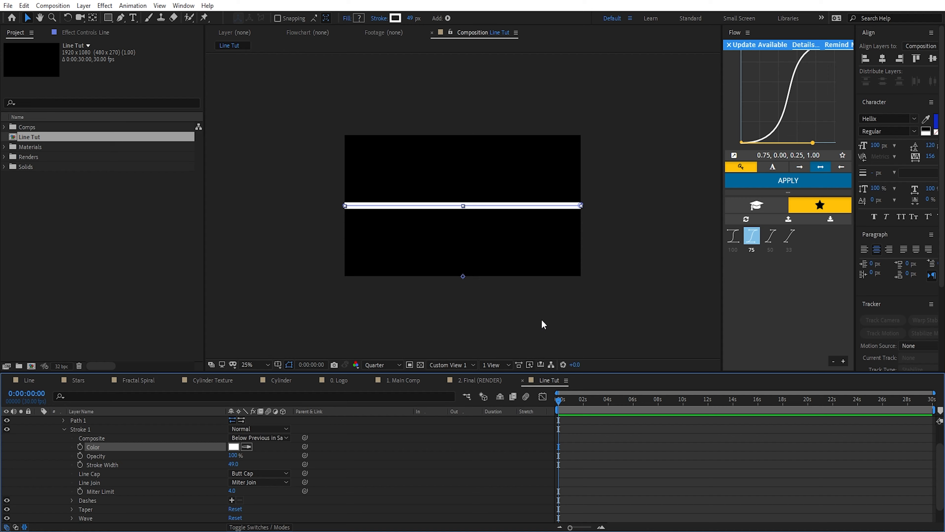
left_click_drag(234, 464, 260, 467)
Add a Twist operator to the Line layer and set its Angle to 1229
scroll(308, 445, "up", 1)
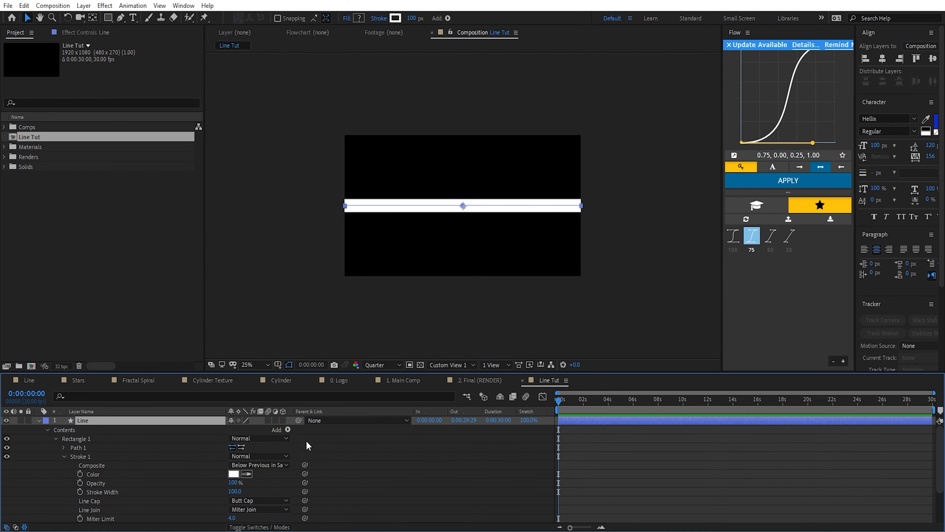
left_click(289, 429)
left_click(335, 376)
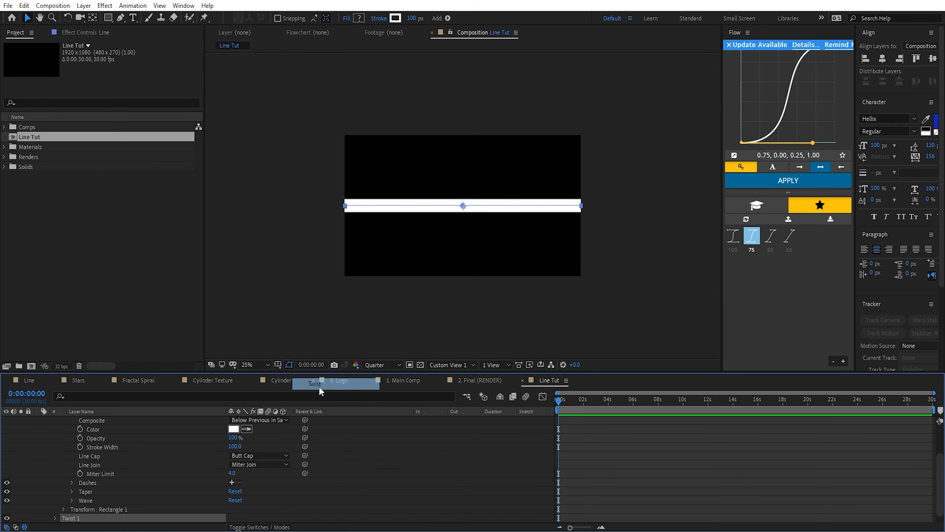
left_click(56, 510)
left_click_drag(234, 508, 749, 481)
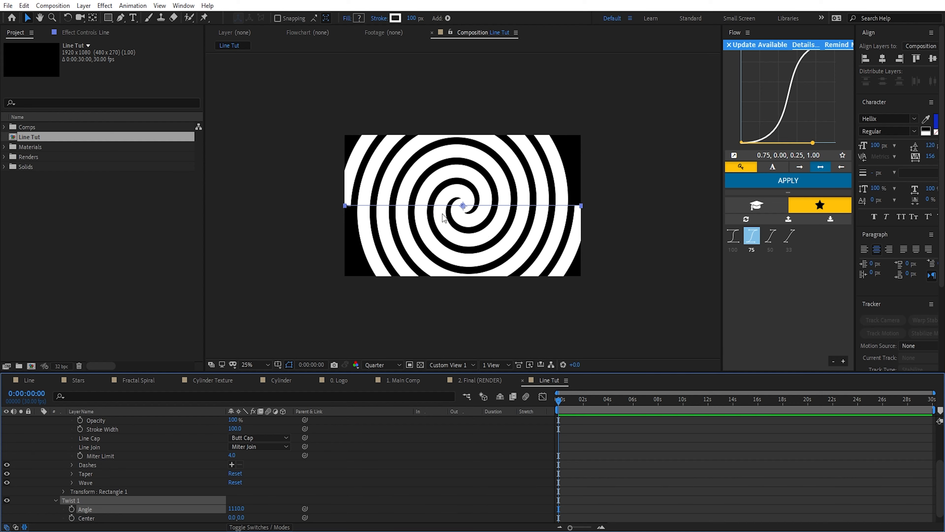
left_click_drag(237, 508, 431, 246)
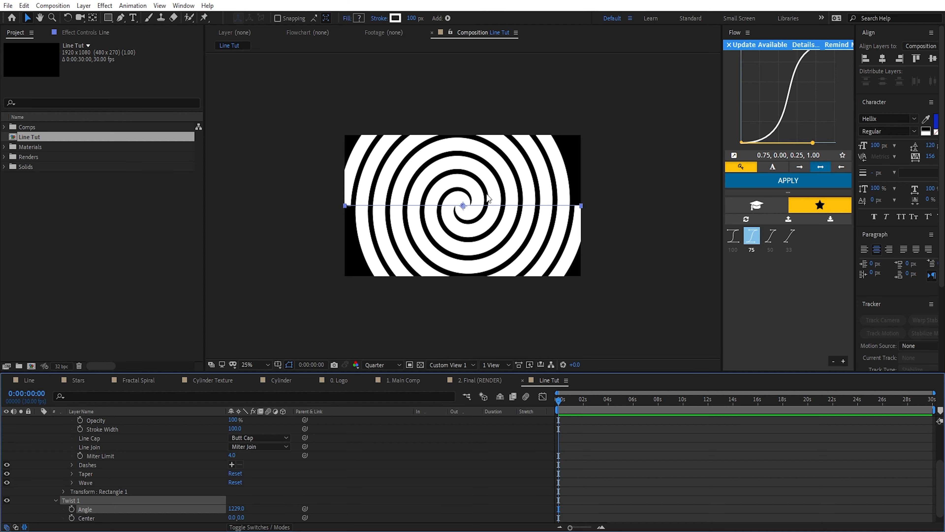
Add Trim Paths to the Line layer and set its End to 25% to keep a single spiral arm
scroll(260, 462, "up", 4)
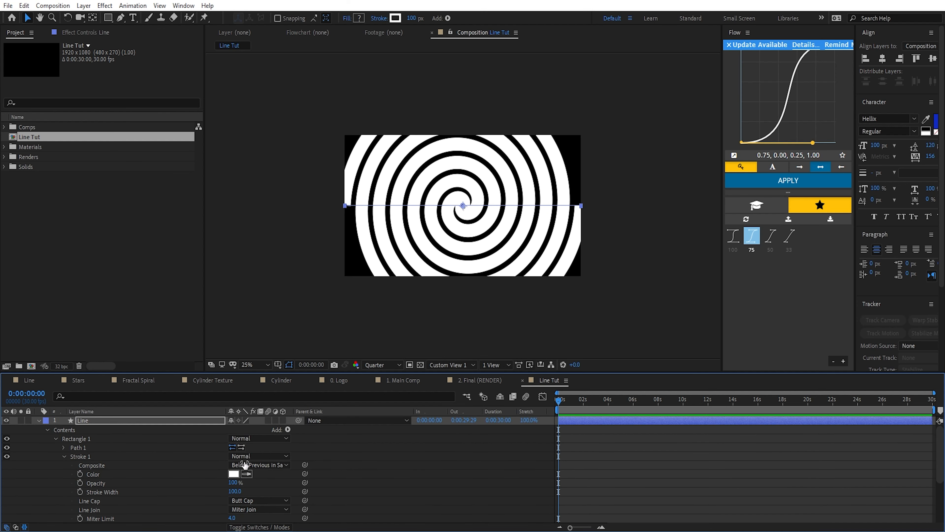
left_click(288, 430)
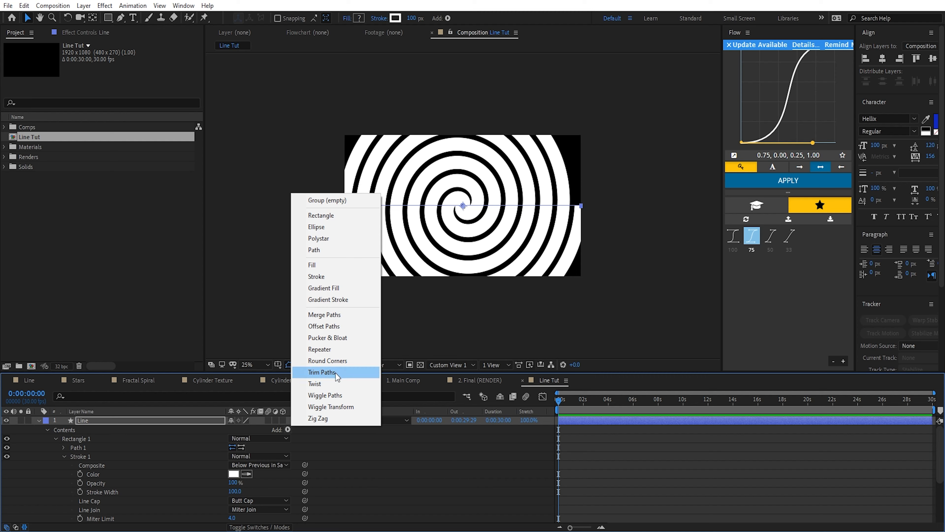
left_click(322, 372)
scroll(149, 491, "down", 5)
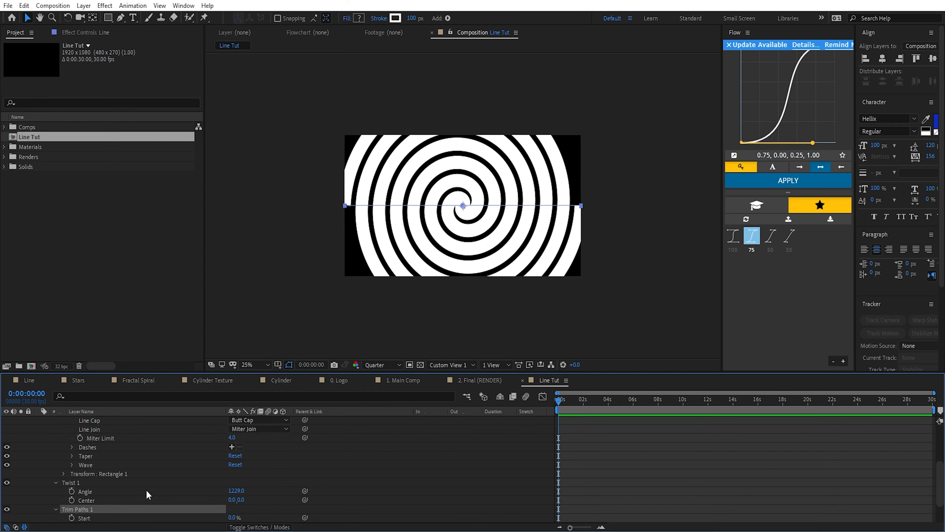
mouse_move(234, 491)
left_mouse_down()
mouse_move(194, 491)
mouse_move(230, 493)
left_mouse_up()
left_click(435, 490)
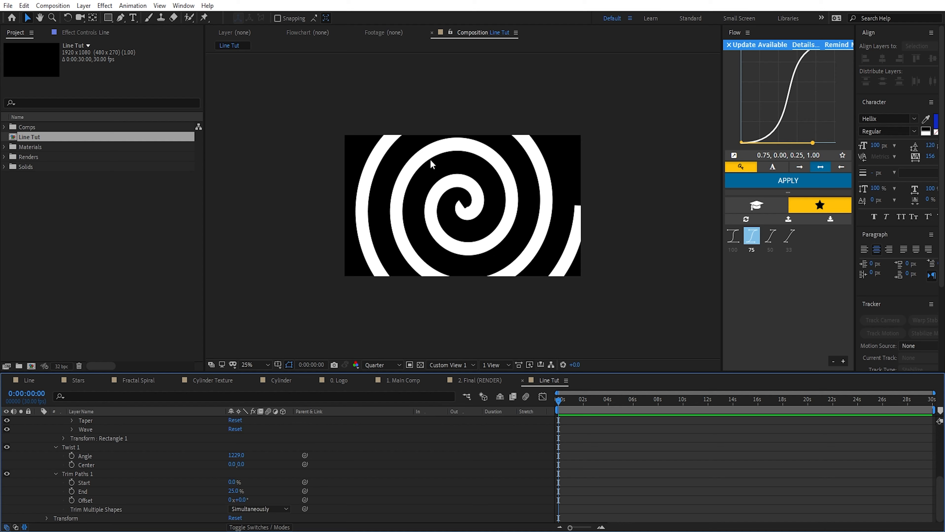
Try other Trim Paths Start and End values on the spiral, undo them and restore End to 25%
left_click_drag(233, 491, 356, 483)
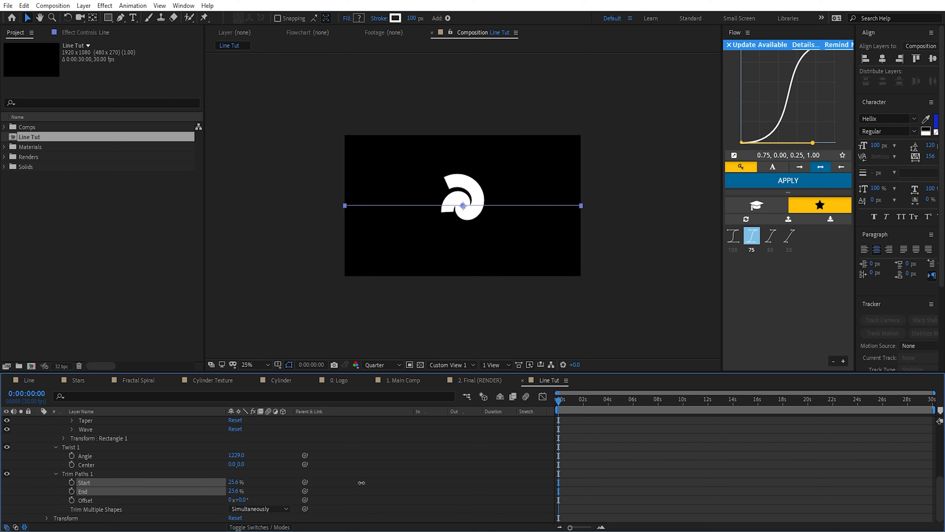
key("ctrl+z")
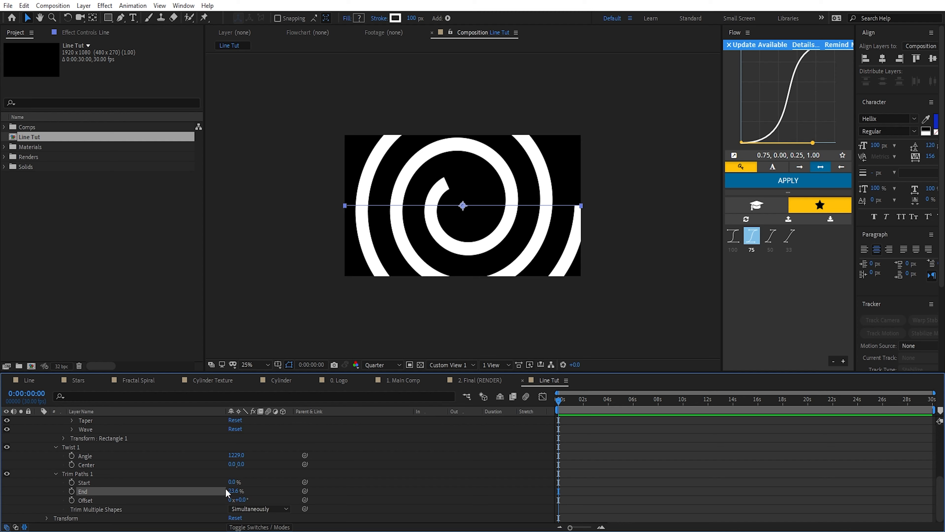
left_click(233, 491)
type("25")
key("Return")
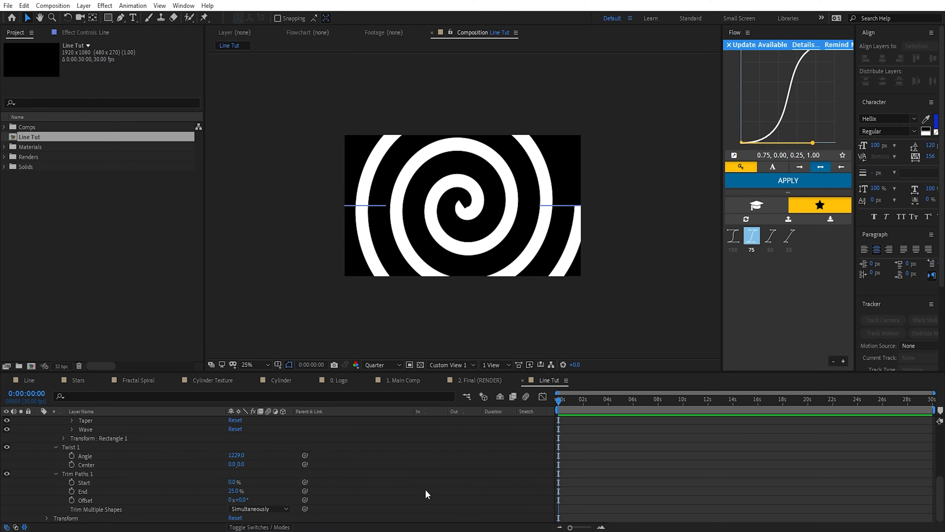
Add an adjustment layer above Line, apply Optics Compensation to it and set the Field Of View to 80.6
left_click(84, 5)
mouse_move(123, 17)
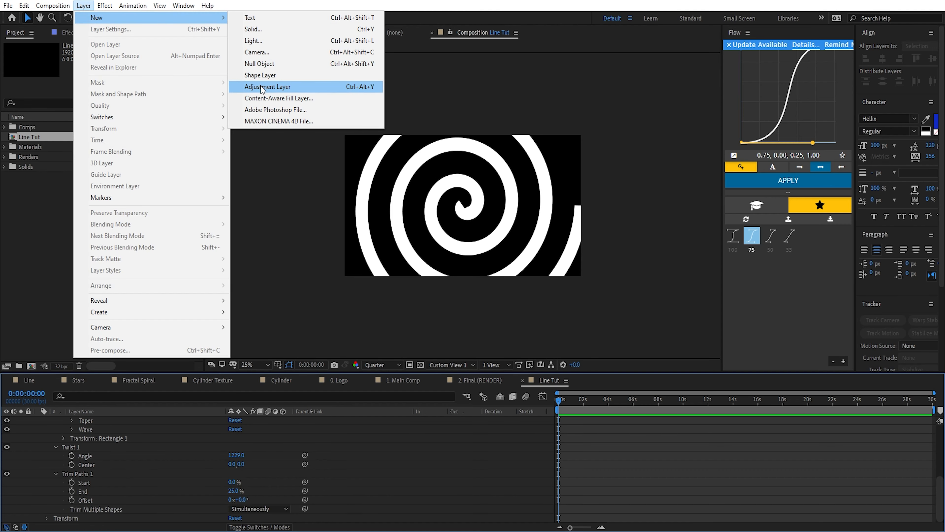
left_click(260, 75)
key("ctrl+space")
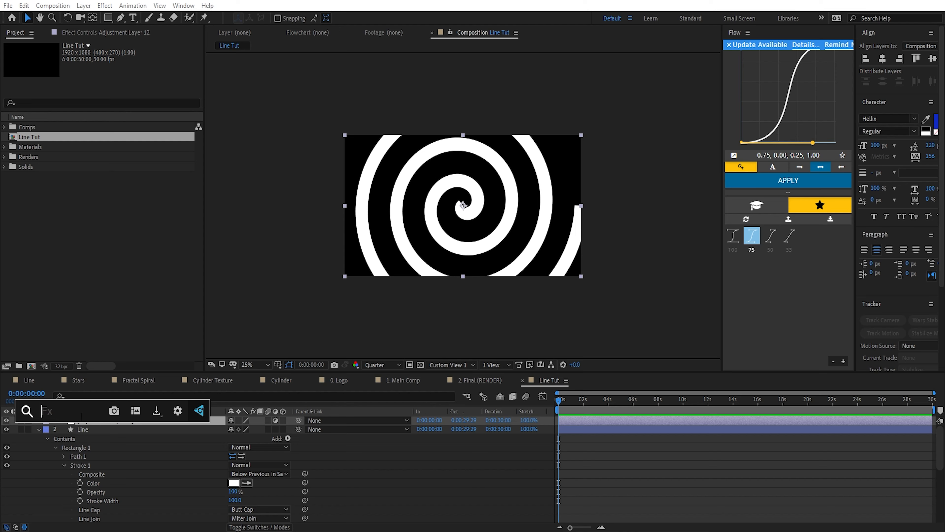
type("opti")
key("Down")
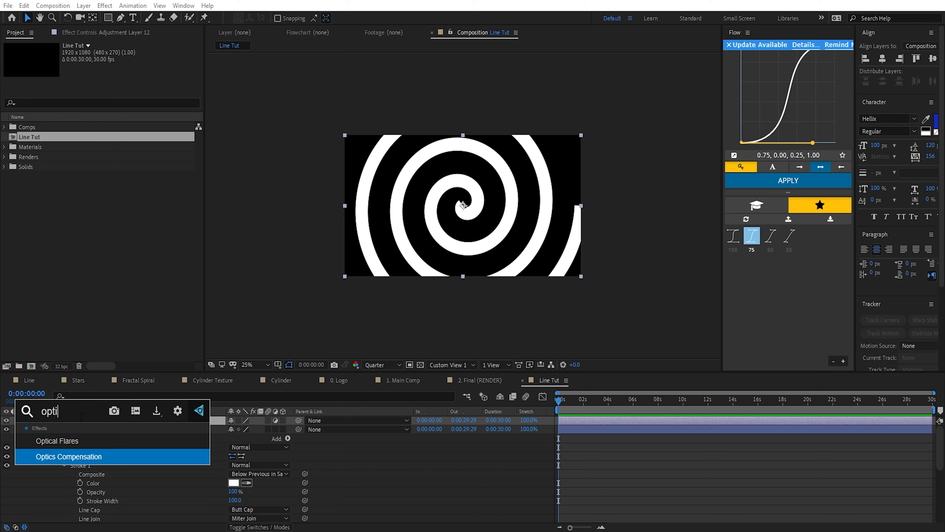
key("Return")
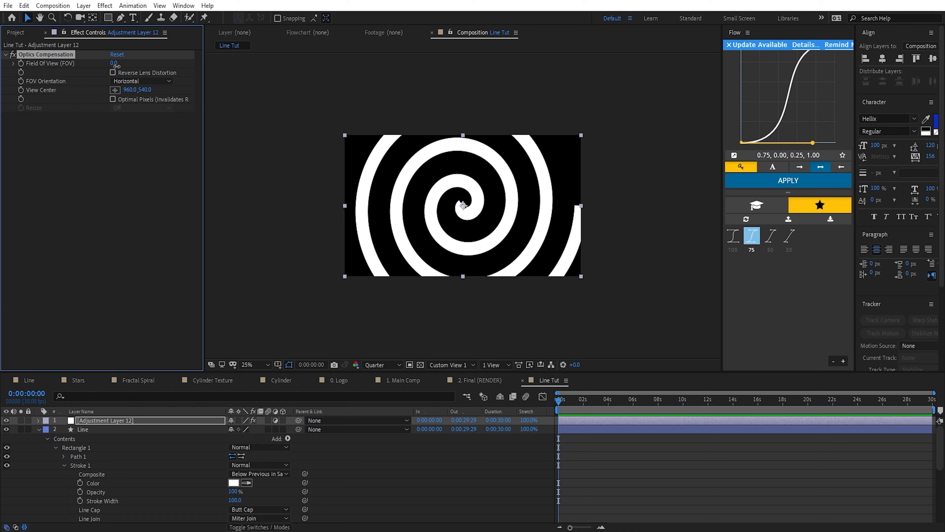
left_click_drag(114, 63, 464, 207)
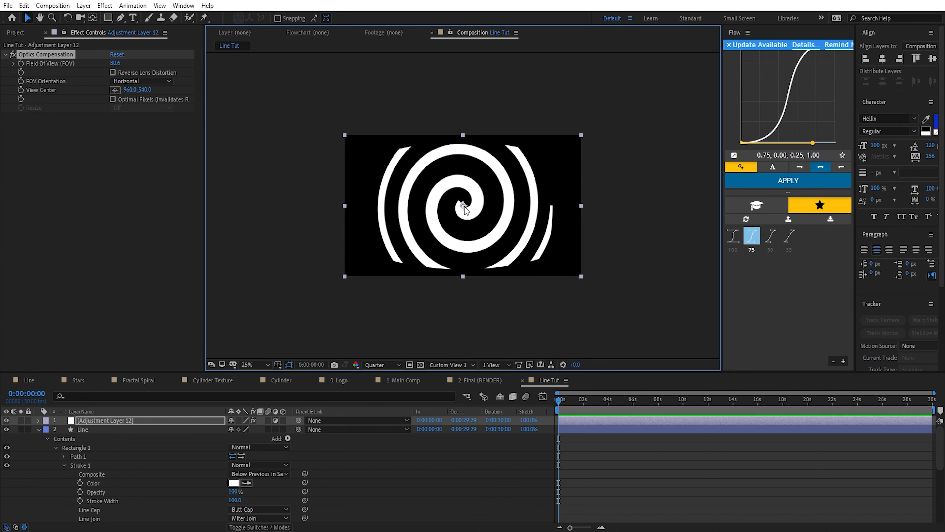
Enable Reverse Lens Distortion on the adjustment layer's Optics Compensation and set its Field Of View to 90
left_click(113, 73)
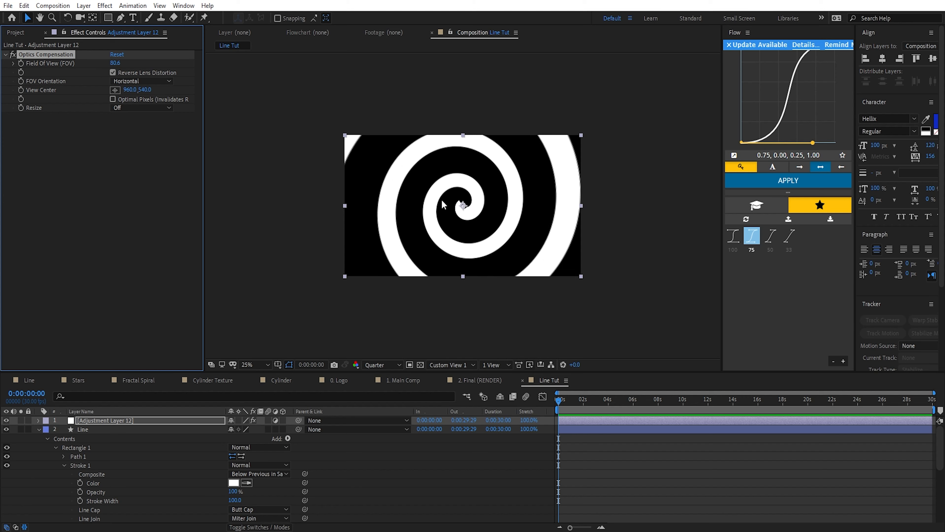
left_click_drag(115, 63, 223, 88)
left_click(119, 63)
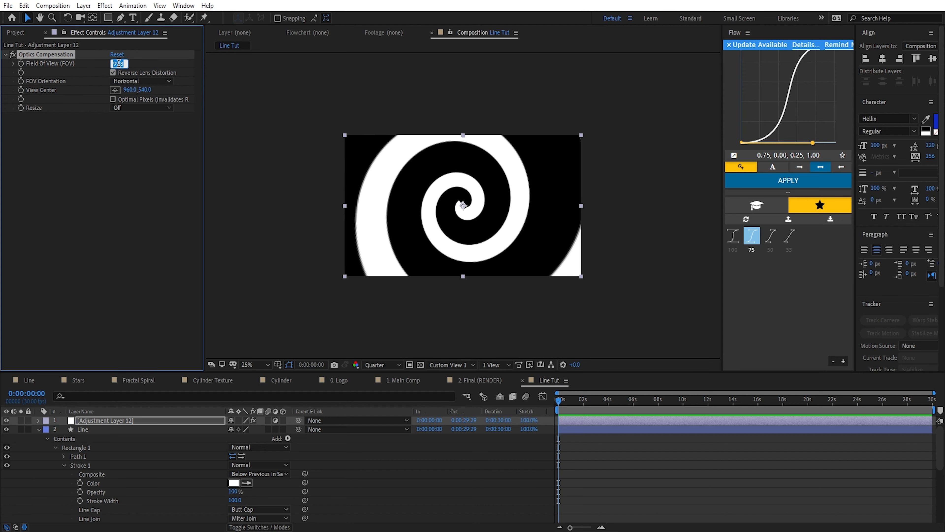
key("Return")
Duplicate the Optics Compensation effect and set the duplicate's Field Of View to 130
left_click(23, 6)
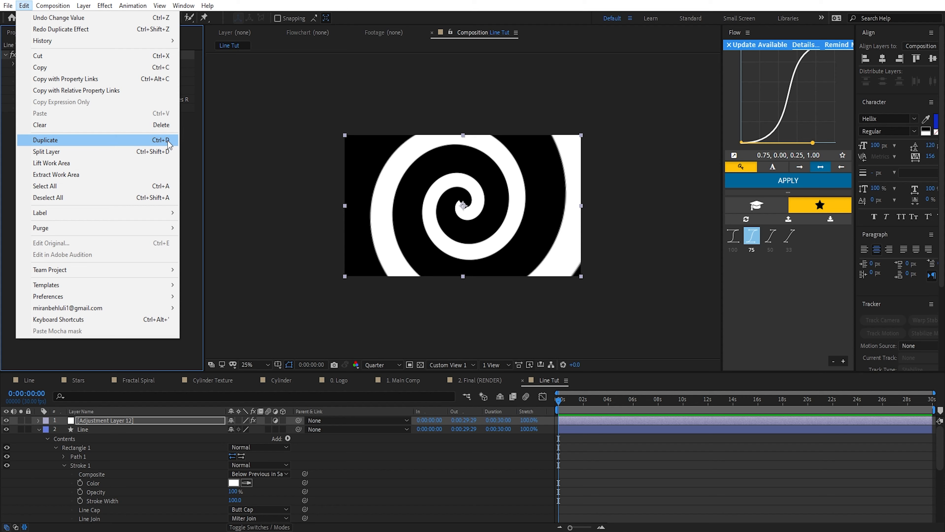
left_click(97, 145)
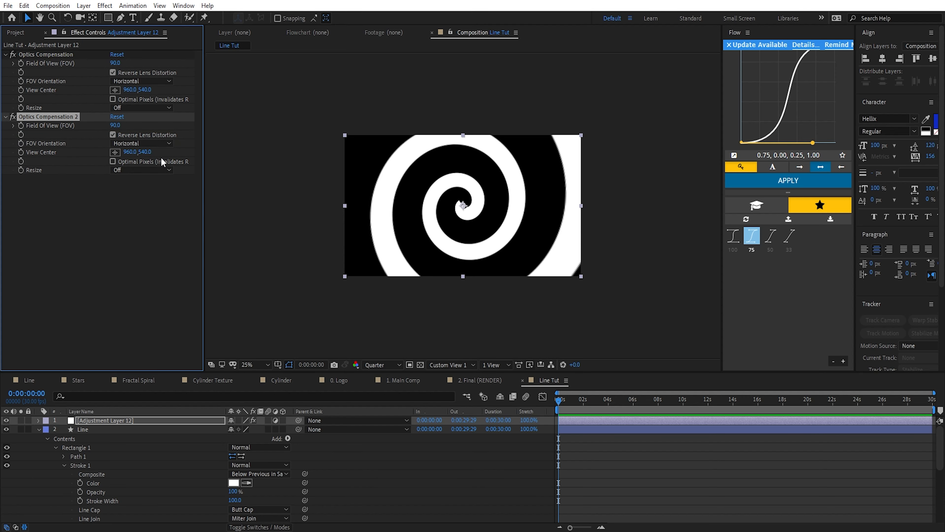
left_click_drag(113, 128, 281, 129)
left_click(118, 126)
type("130")
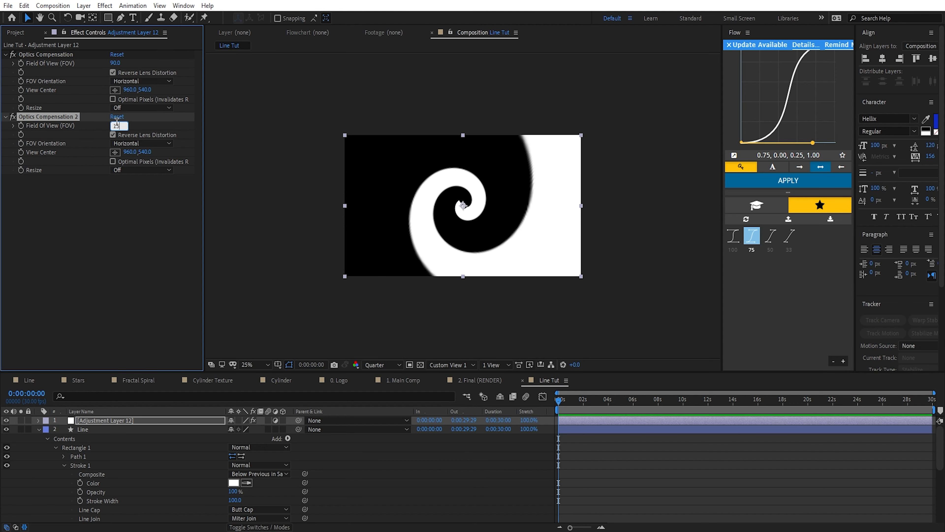
key("Return")
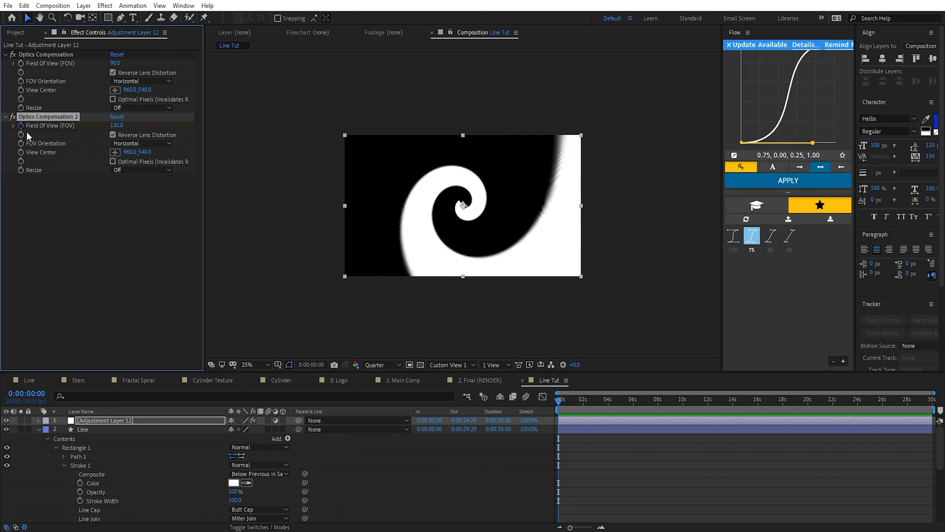
Start keyframing the second Optics Compensation's Field Of View at 0:00:00:00 and set it to 150 at 0:00:03:00
left_click(20, 126)
left_click_drag(581, 401, 600, 435)
key("equal")
key("equal")
key("minus")
key("minus")
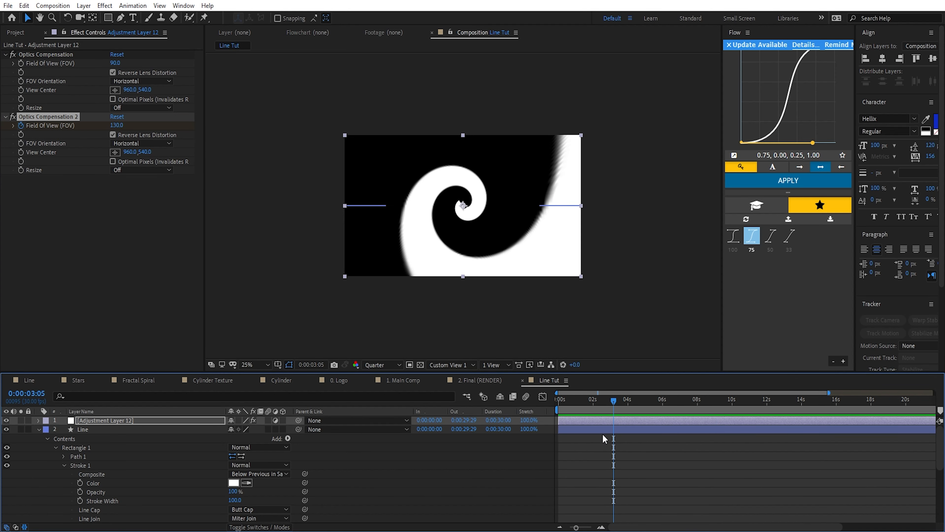
key("equal")
key("equal")
key("equal")
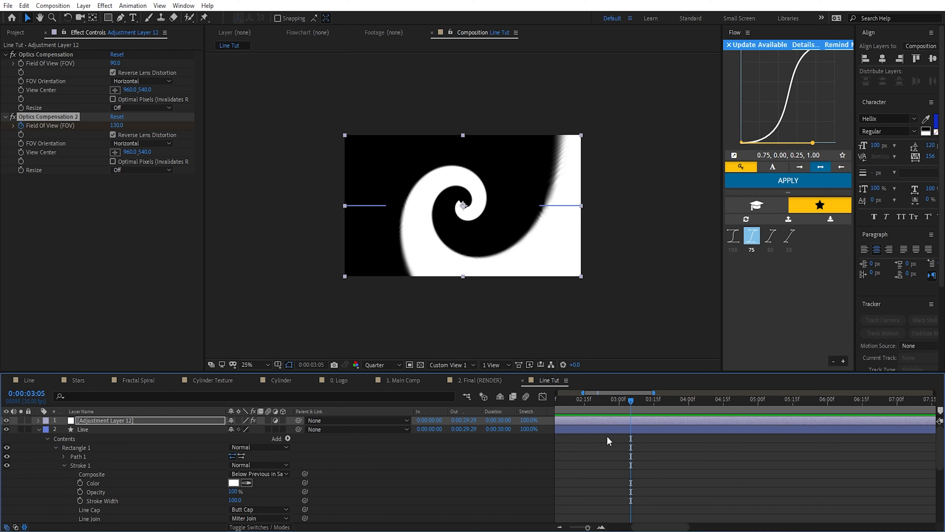
key("minus")
key("minus")
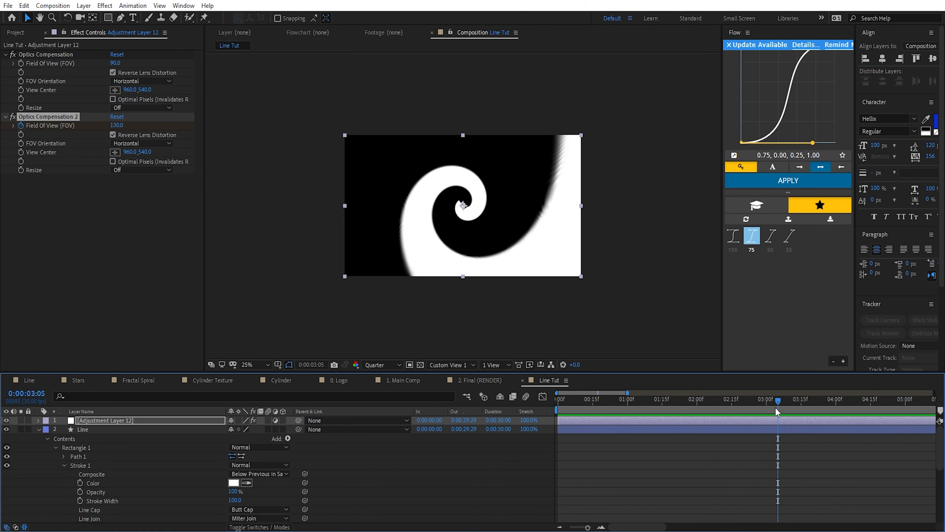
mouse_move(776, 407)
left_mouse_down()
mouse_move(744, 404)
mouse_move(799, 406)
mouse_move(766, 407)
left_mouse_up()
left_click(117, 126)
type("15")
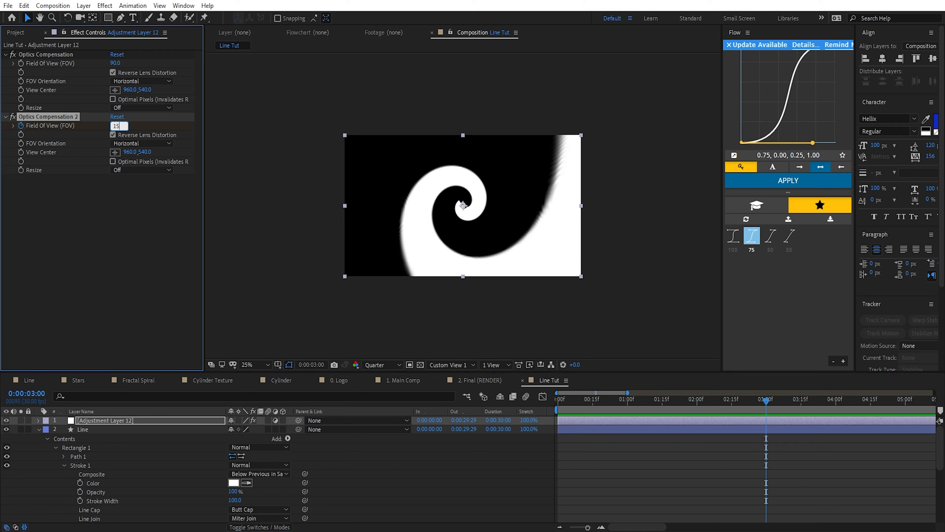
type("0")
key("Return")
Set the second Optics Compensation's Field Of View to 160 at 0:00:03:15 and reveal the adjustment layer's keyframes
left_click(797, 406)
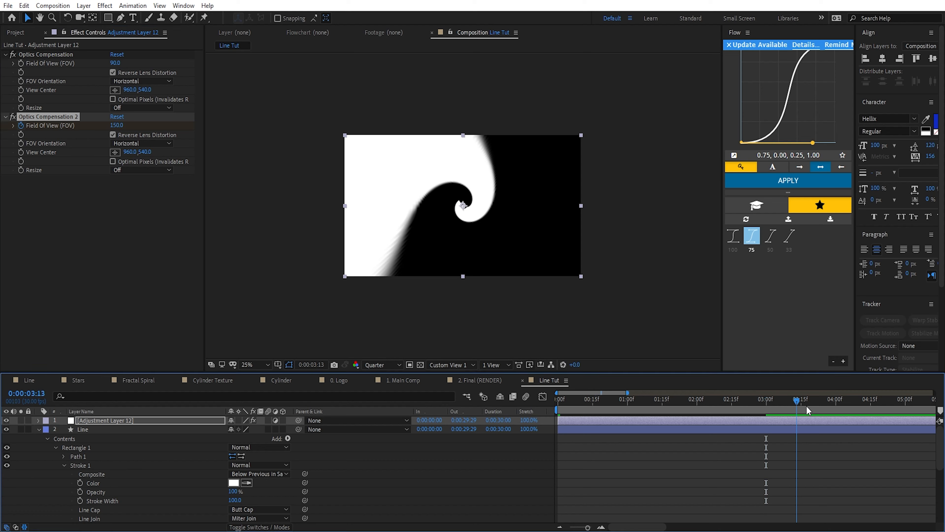
left_click_drag(807, 407, 803, 406)
left_click(117, 125)
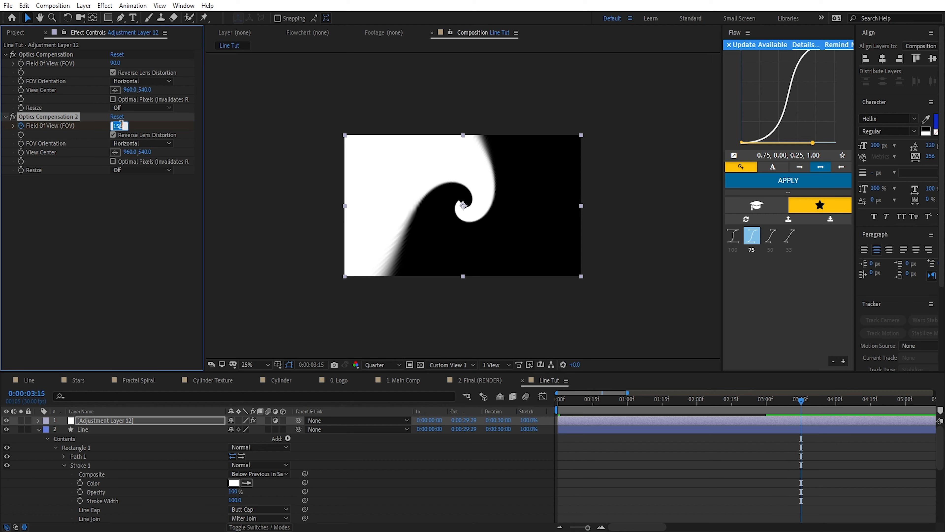
type("160")
key("Return")
mouse_move(802, 400)
left_mouse_down()
mouse_move(776, 412)
mouse_move(788, 407)
left_mouse_up()
key("u")
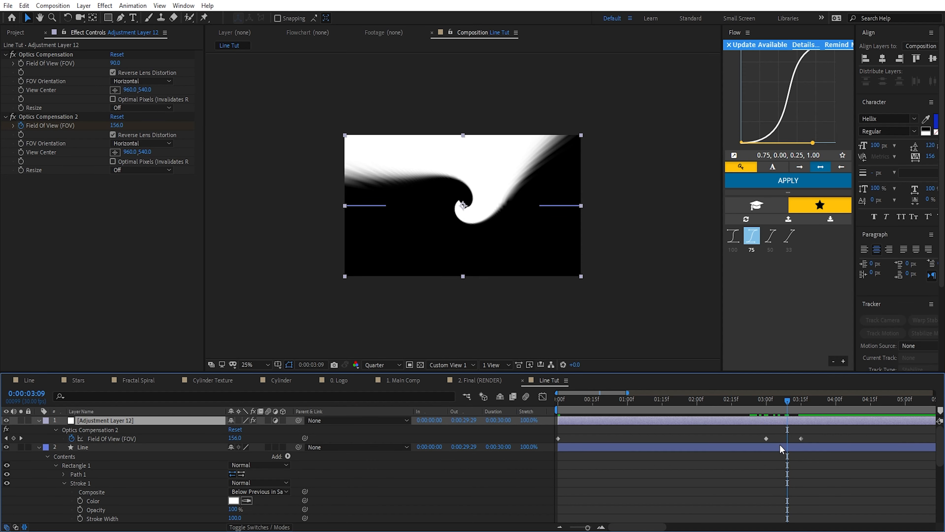
Apply Easy Ease to the first Field Of View keyframe and preview the animation from the start
left_click_drag(569, 431, 533, 465)
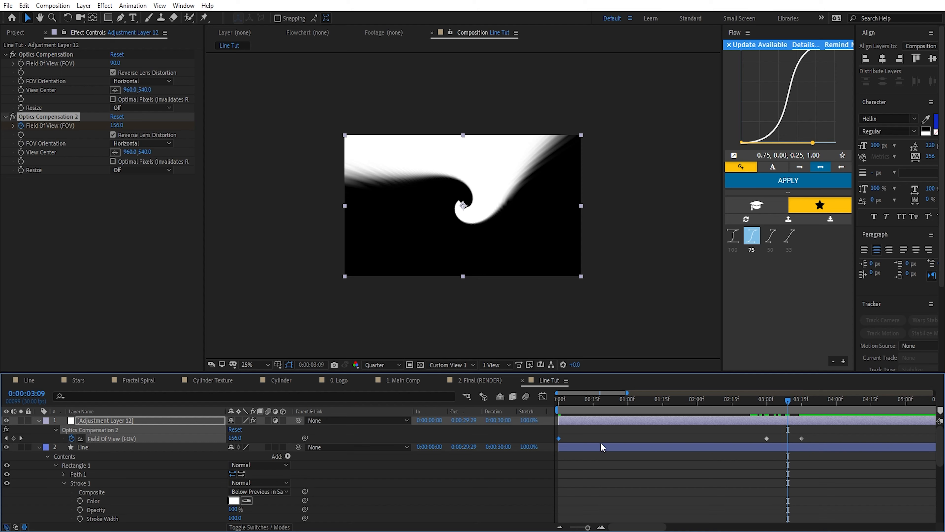
key("F9")
left_click(559, 398)
key("space")
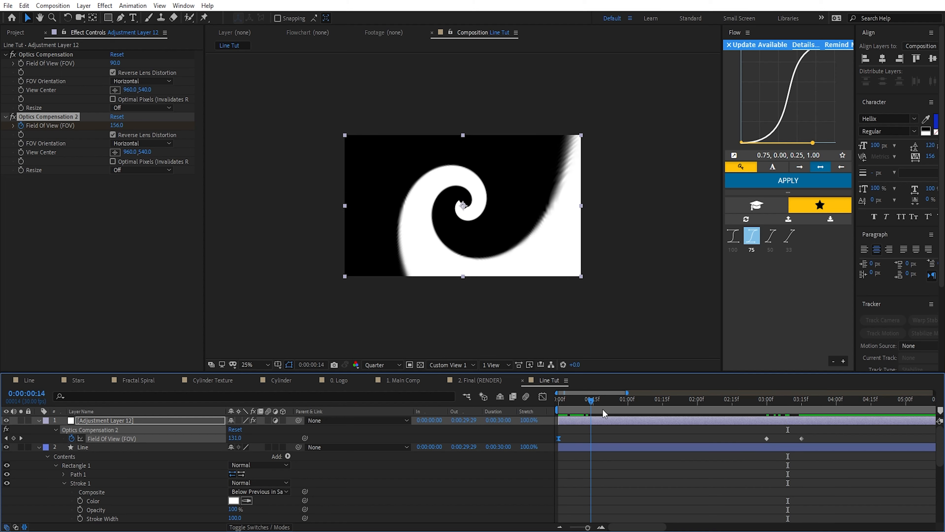
left_click(562, 399)
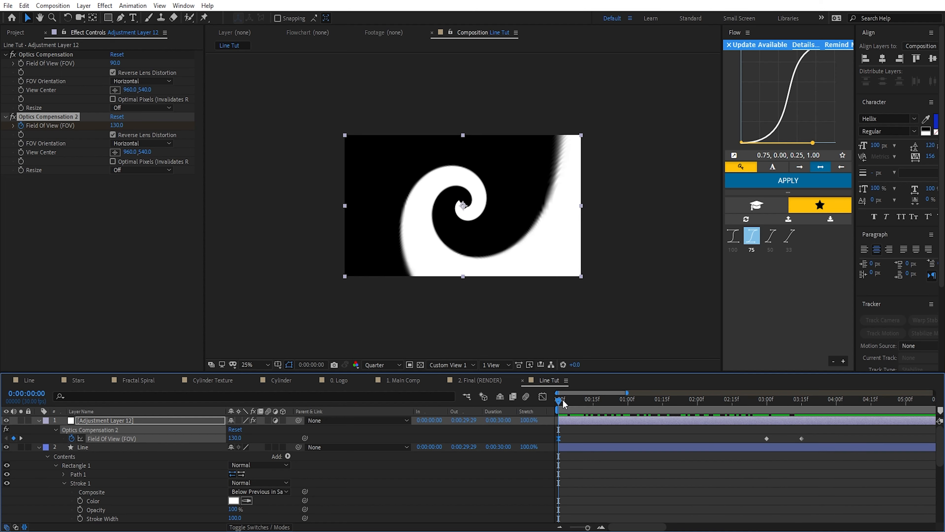
Return to the start of the composition and show the Line layer's Rotation property
mouse_move(563, 399)
left_mouse_down()
mouse_move(722, 401)
mouse_move(551, 392)
left_mouse_up()
left_click(103, 447)
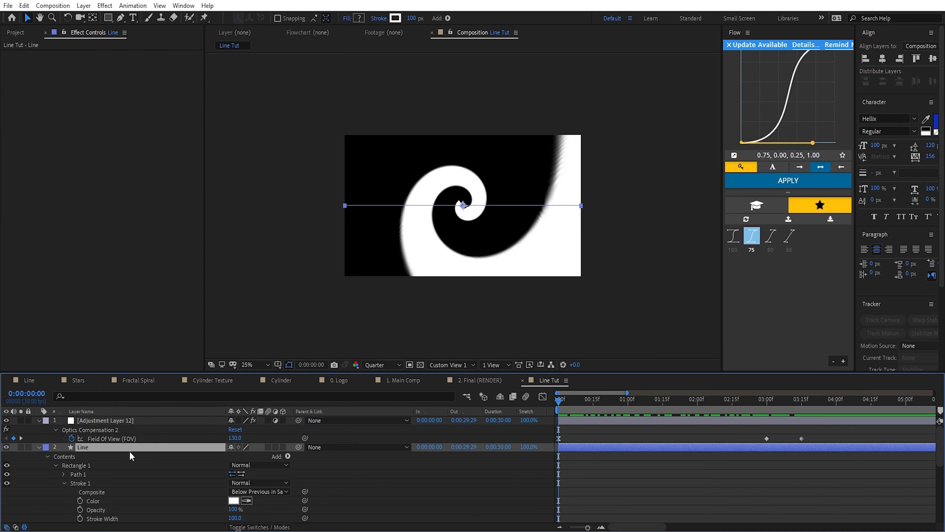
key("r")
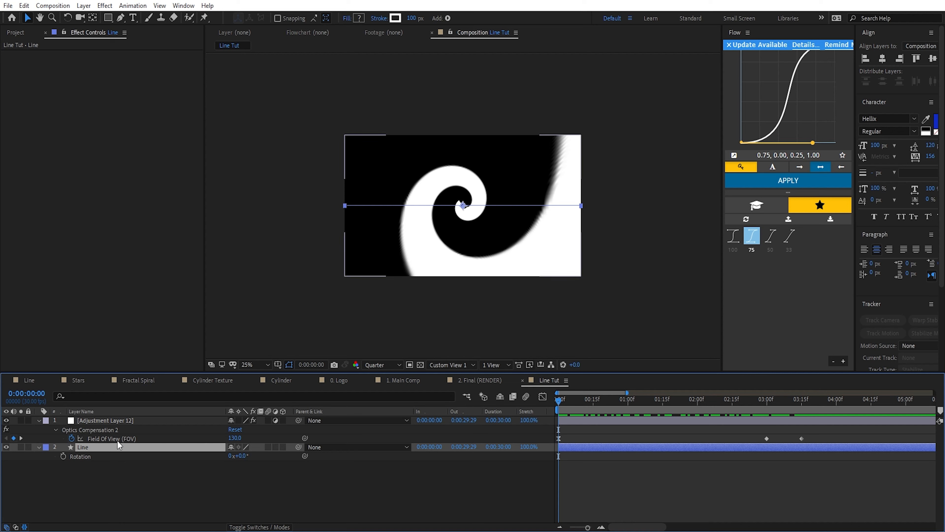
Try animating the Line layer's Rotation with keyframes, undo the attempt and return to the first frame
left_click(63, 456)
left_click_drag(699, 399, 913, 402)
left_click_drag(241, 457, 705, 474)
key("ctrl+z")
key("ctrl+z")
key("Home")
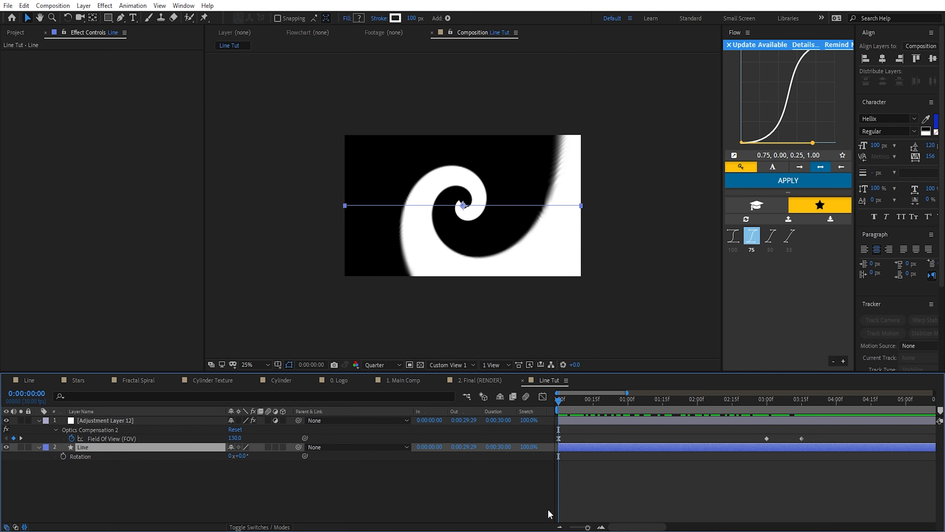
Add the expression time * 500 to the Line layer's Rotation and preview the spinning spiral from the start
left_click(62, 455, "alt")
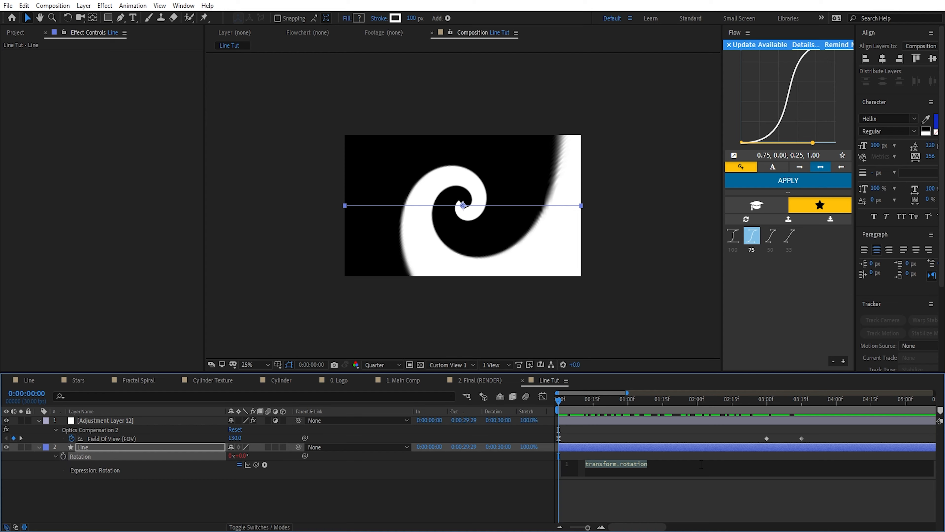
type("time * 500")
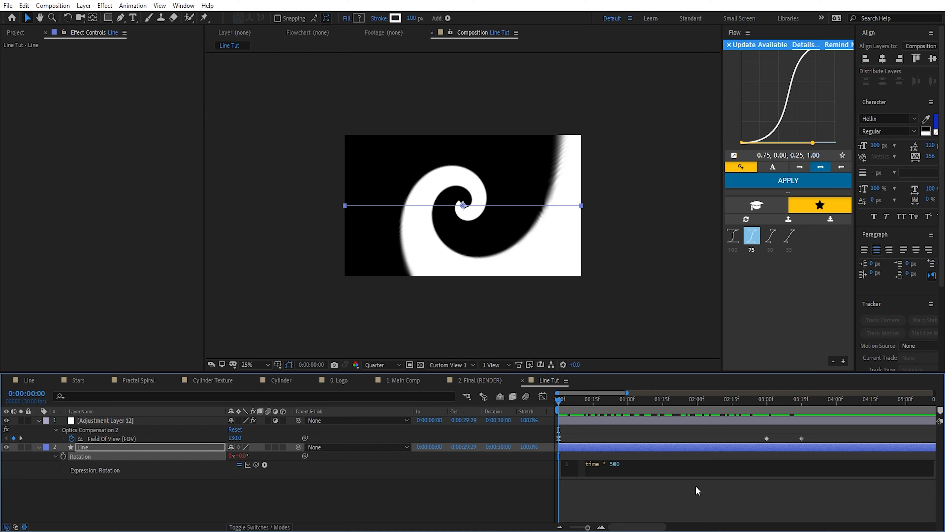
left_click(695, 486)
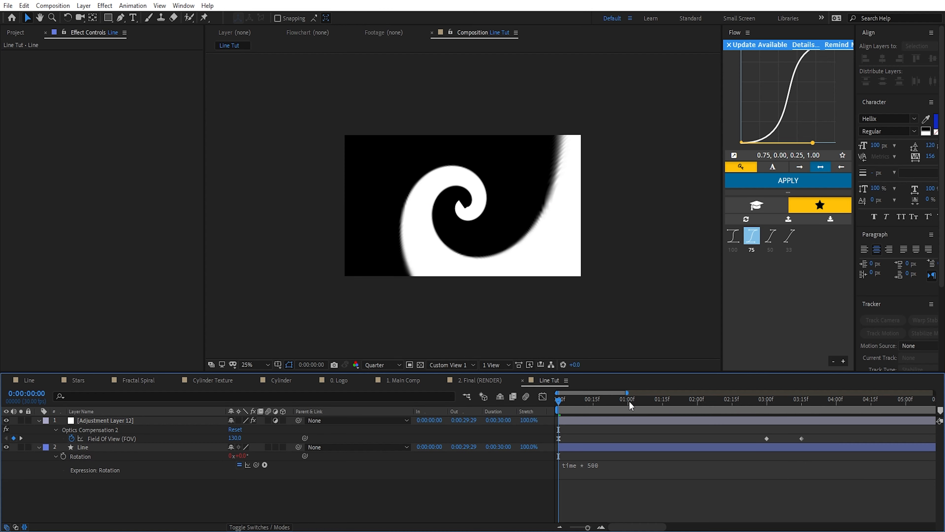
left_click_drag(618, 401, 629, 405)
left_click(117, 448)
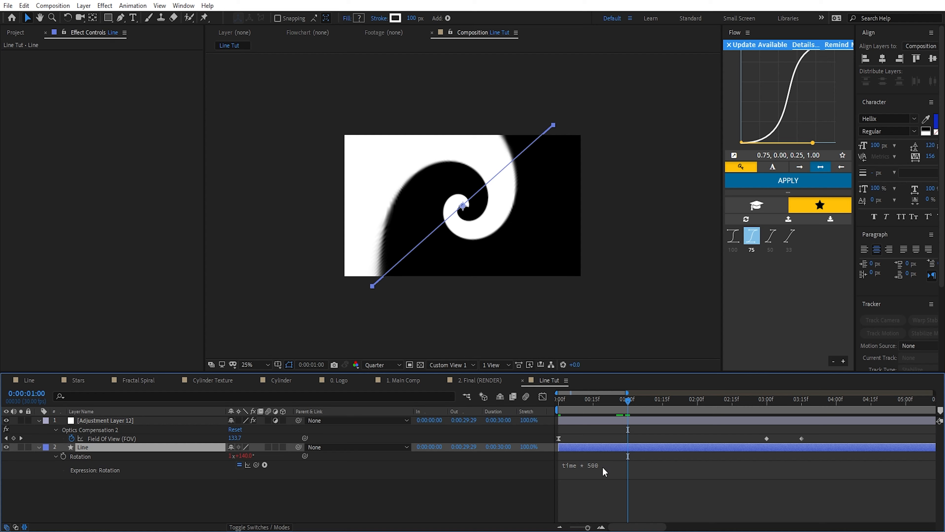
mouse_move(631, 406)
left_mouse_down()
mouse_move(607, 405)
mouse_move(629, 405)
left_mouse_up()
left_click(556, 400)
key("space")
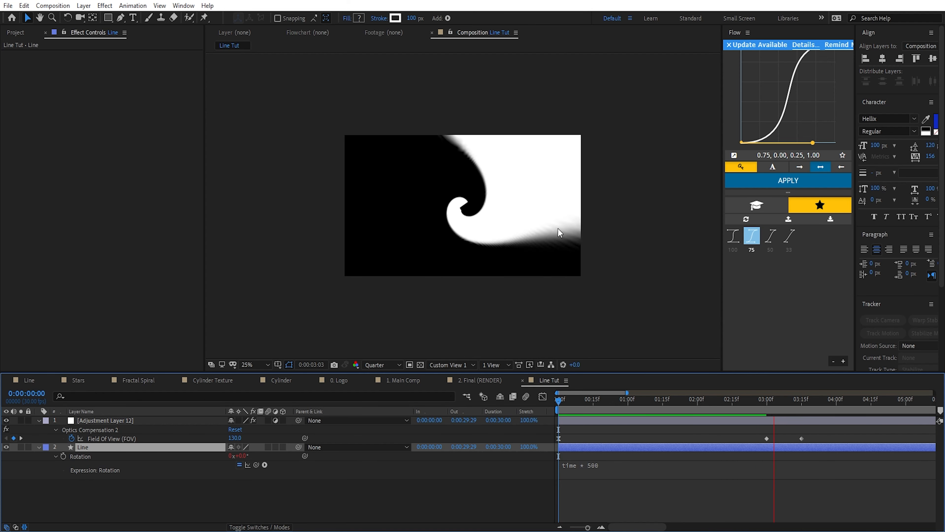
left_click_drag(732, 400, 577, 405)
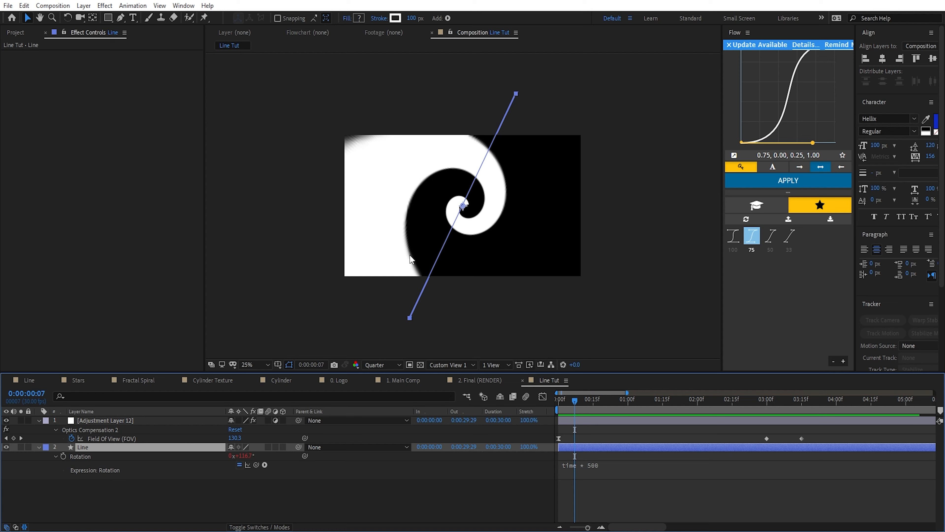
Expand the Line layer's Twist 1 settings and set the Angle to 5000, checking the motion in playback
left_click(38, 447)
left_click(39, 447)
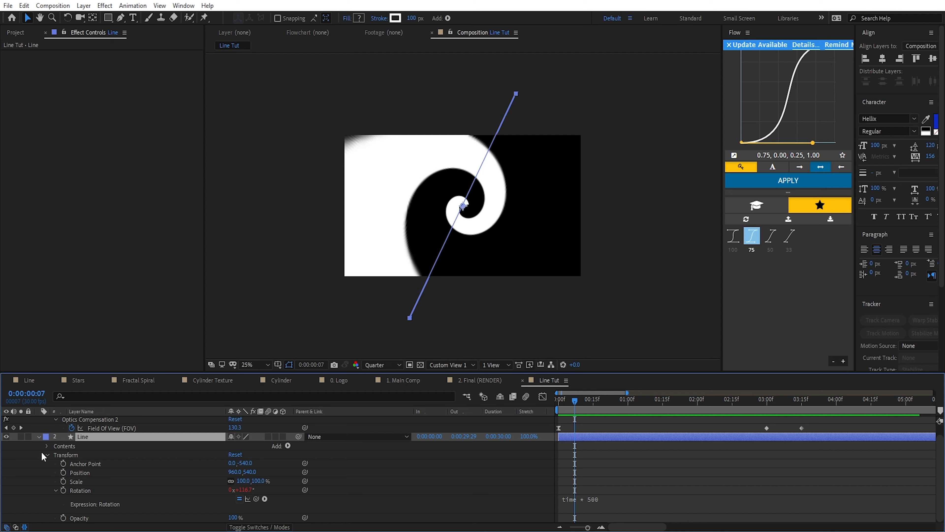
left_click(47, 446)
left_click(56, 464)
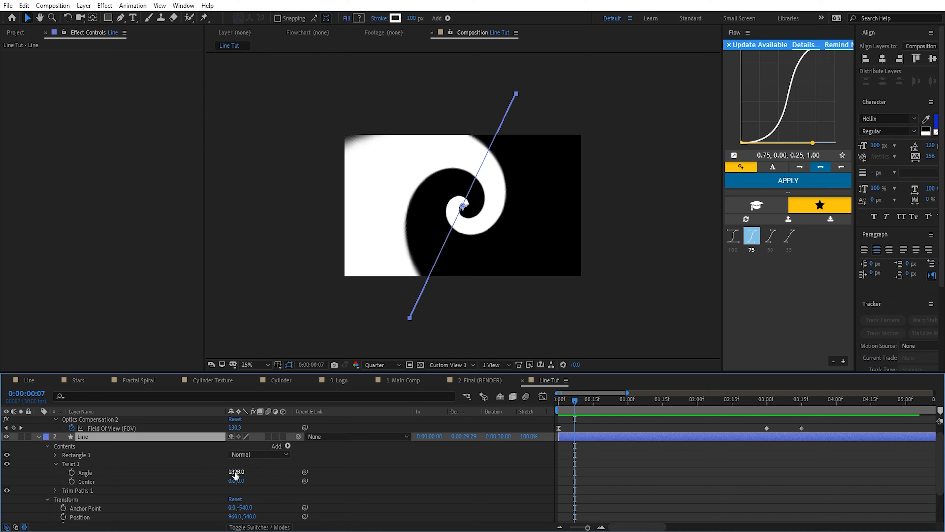
left_click_drag(235, 475, 234, 479)
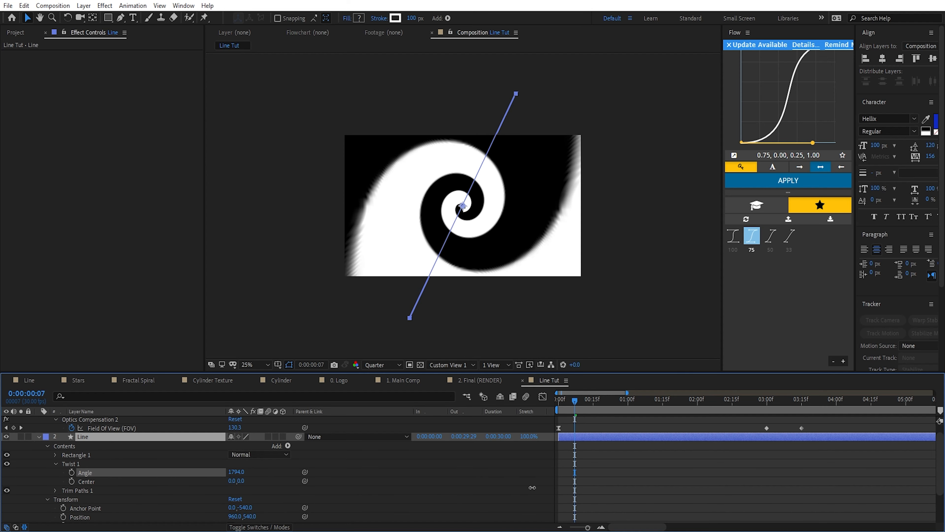
left_click(236, 471)
type("500")
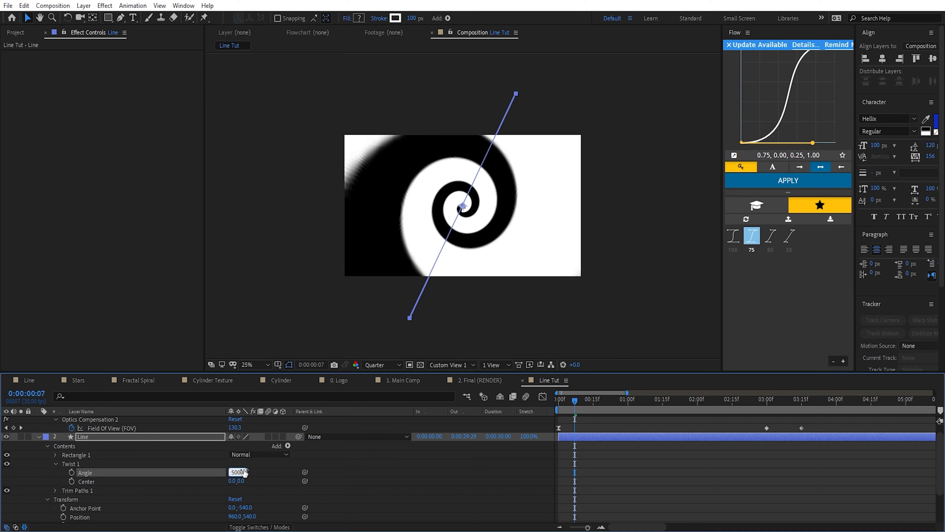
type("0")
key("Return")
key("space")
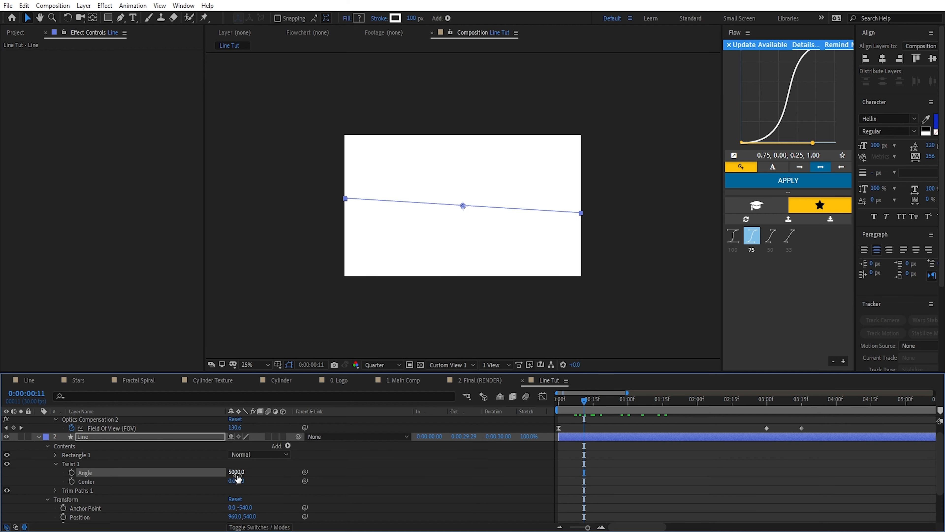
Expand the Taper settings of Stroke 1 on the Line layer and set End Length to 100%
scroll(131, 477, "down", 1)
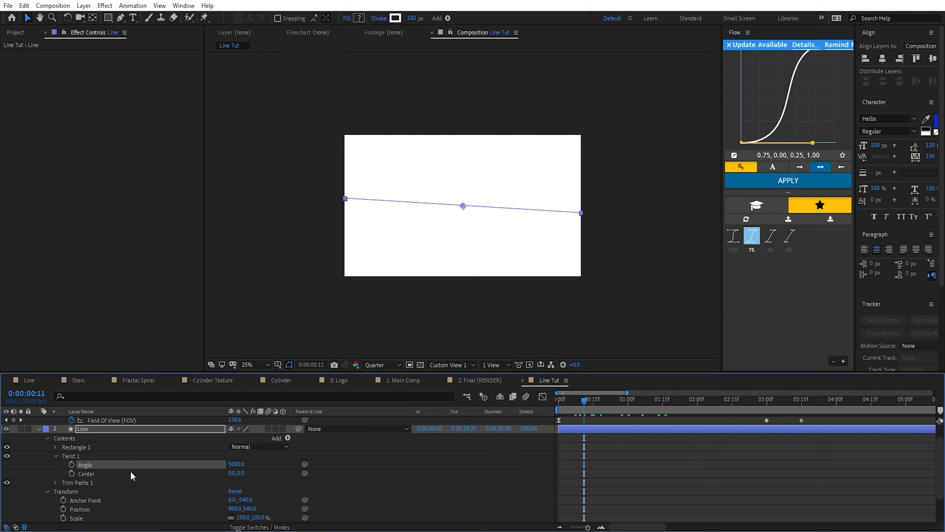
left_click(55, 447)
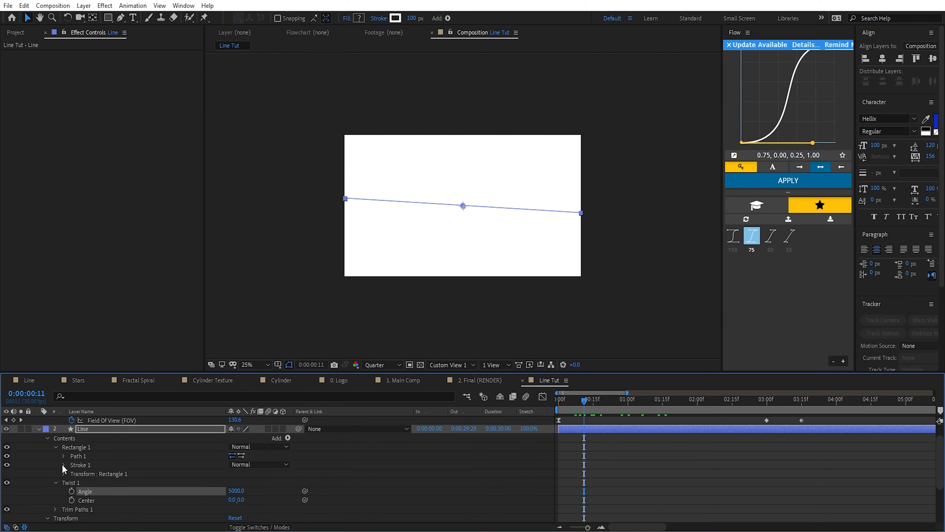
scroll(102, 474, "down", 4)
left_click(72, 509)
scroll(117, 492, "down", 6)
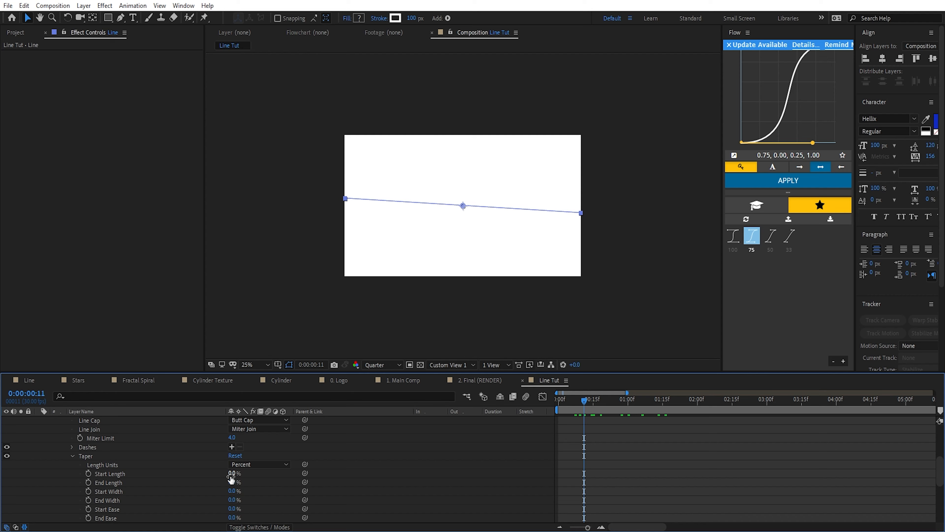
left_click(232, 483)
type("100")
key("Return")
Set the End Ease of the Line stroke's taper to 49%
scroll(198, 494, "down", 1)
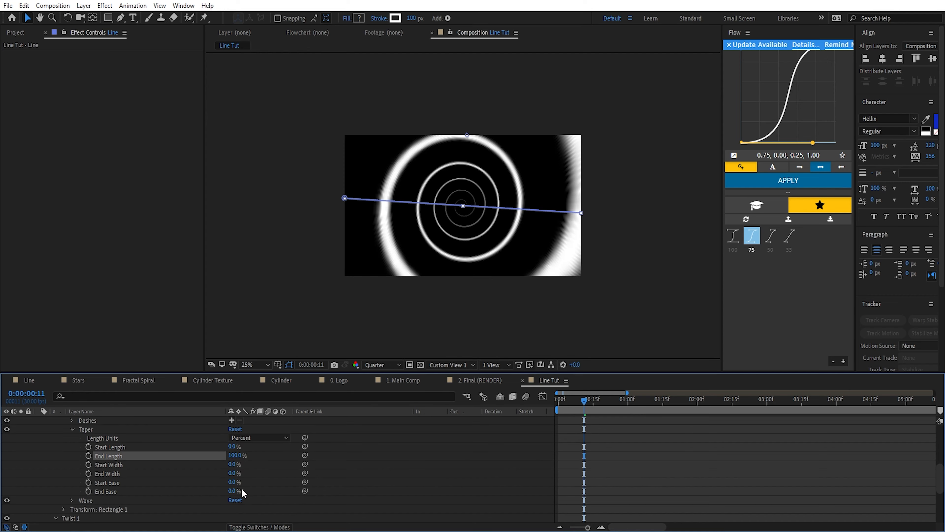
left_click(230, 491)
type("49")
key("Return")
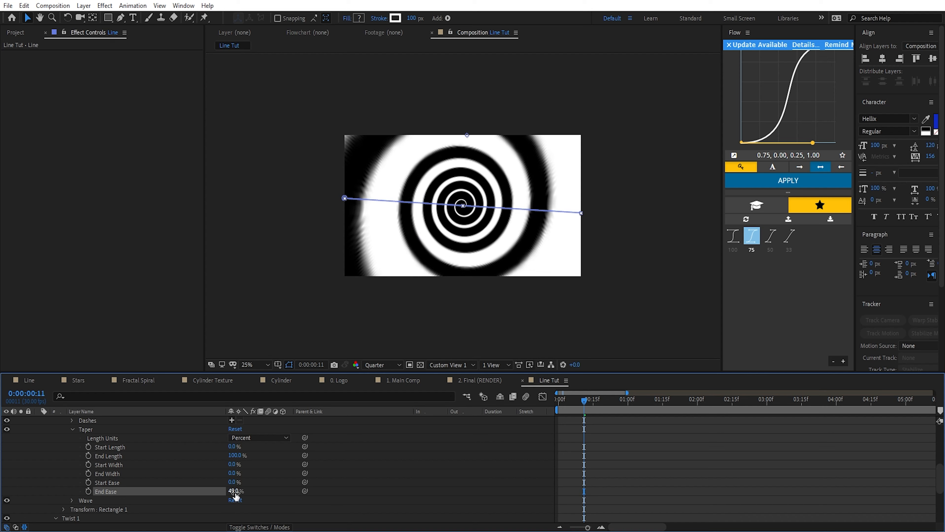
Set the End Ease of the Line stroke's taper to 50% and return to the start of the composition
left_click_drag(234, 494, 236, 494)
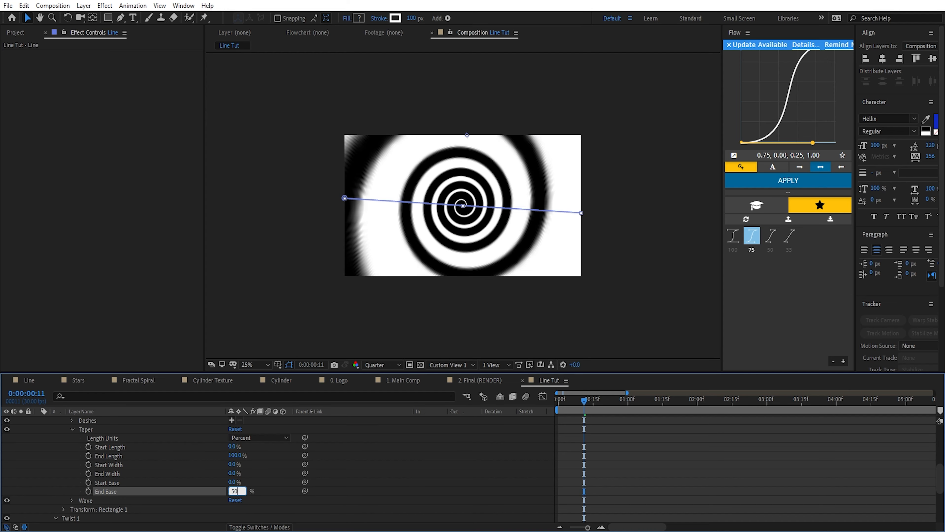
key("Return")
scroll(626, 432, "up", 3)
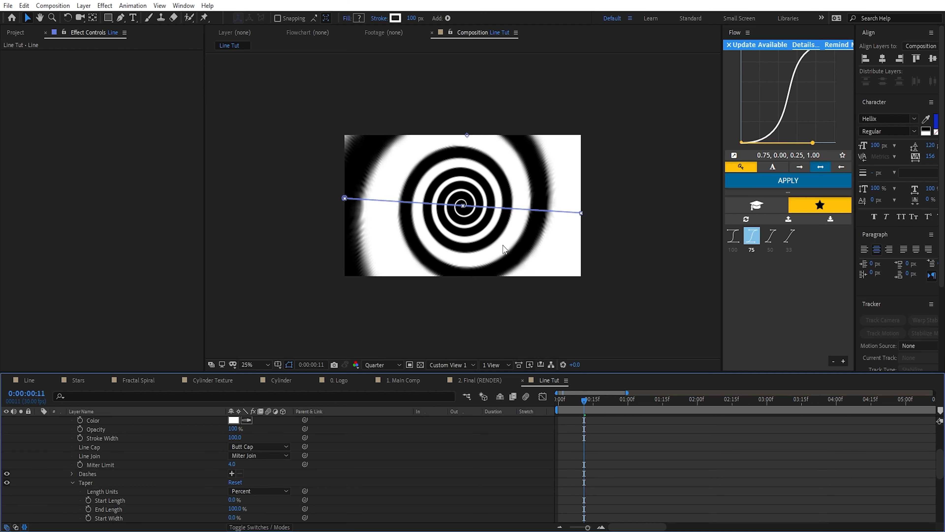
left_click_drag(584, 403, 558, 402)
scroll(99, 472, "up", 5)
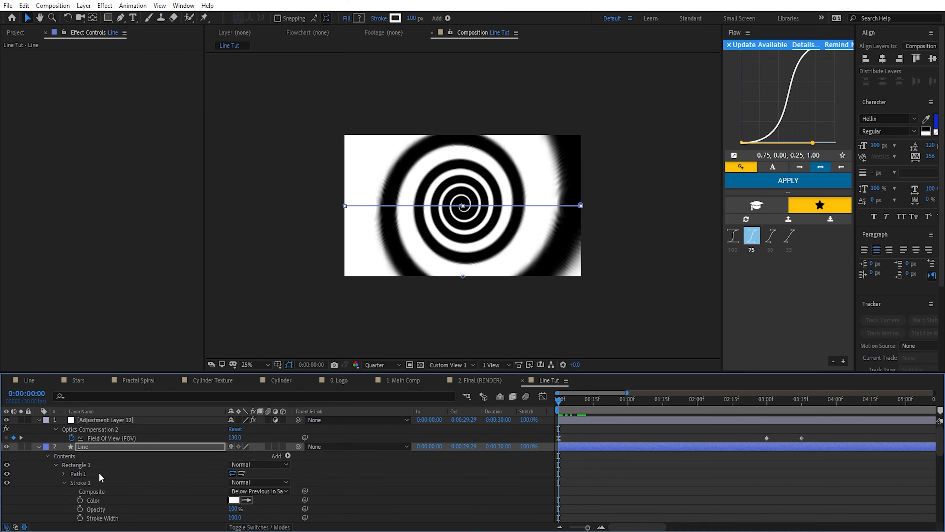
Expand Trim Paths 1 on the Line layer and keyframe its End at 25% at the first frame and 20.8% at 0:00:00:15
scroll(92, 474, "down", 5)
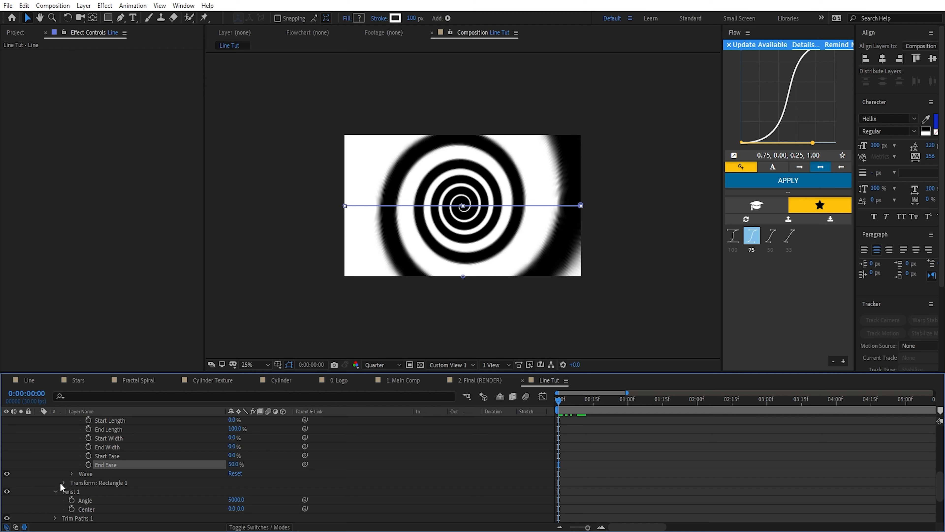
scroll(69, 488, "down", 2)
left_click(53, 465)
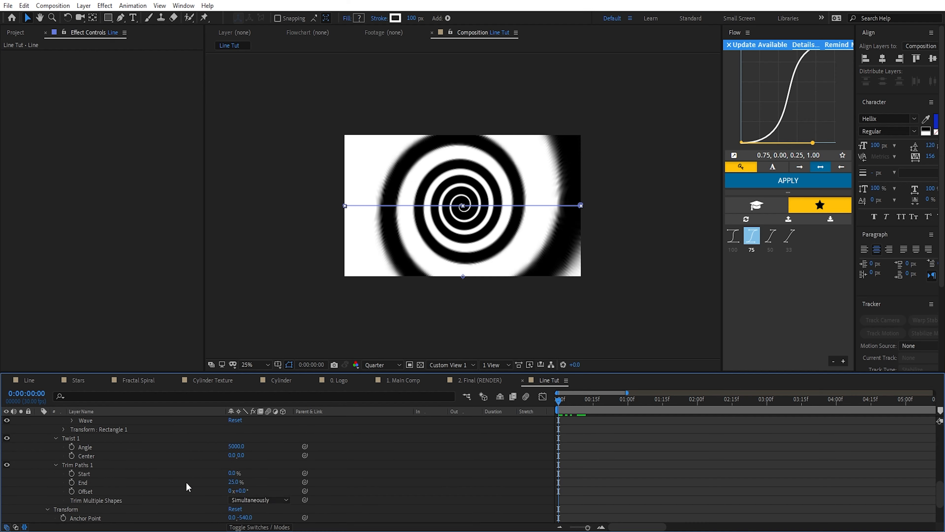
left_click_drag(235, 482, 211, 486)
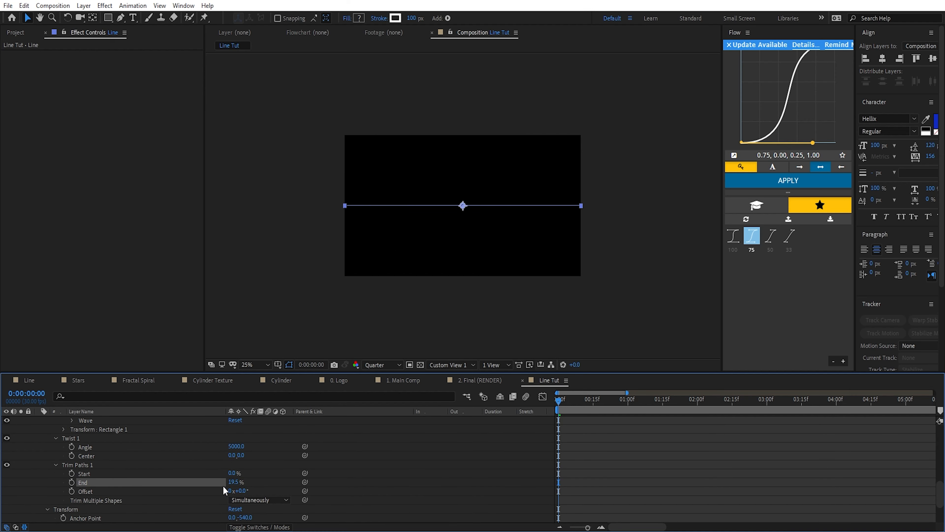
key("ctrl+z")
left_click(72, 483)
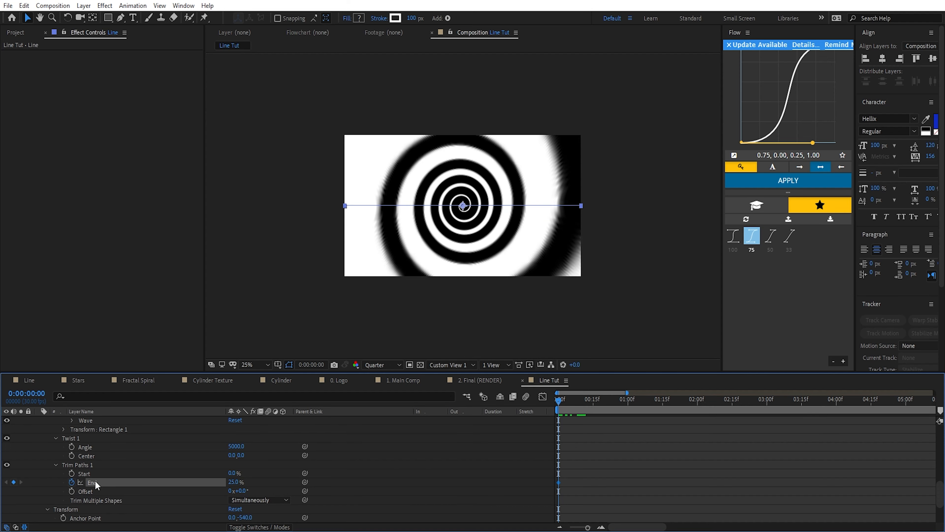
left_click_drag(571, 401, 595, 404)
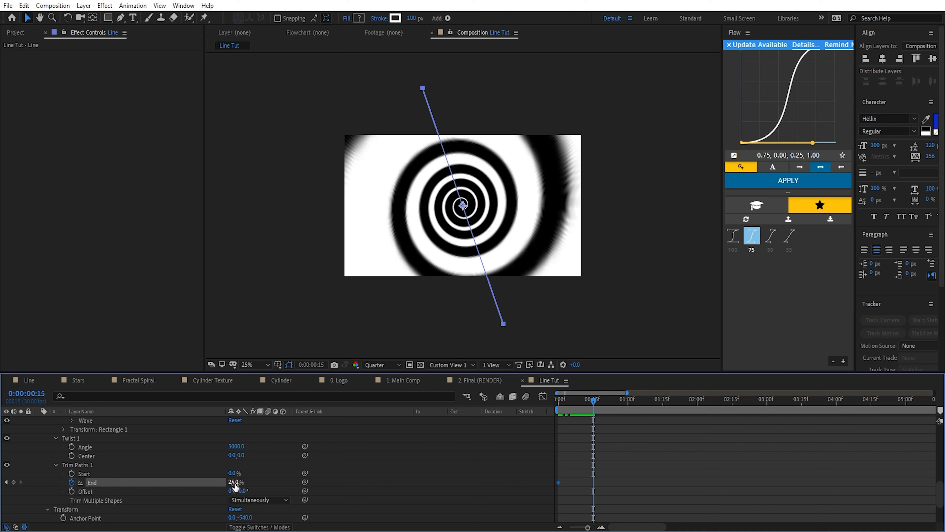
mouse_move(233, 482)
left_mouse_down()
mouse_move(212, 483)
mouse_move(240, 488)
mouse_move(216, 485)
left_mouse_up()
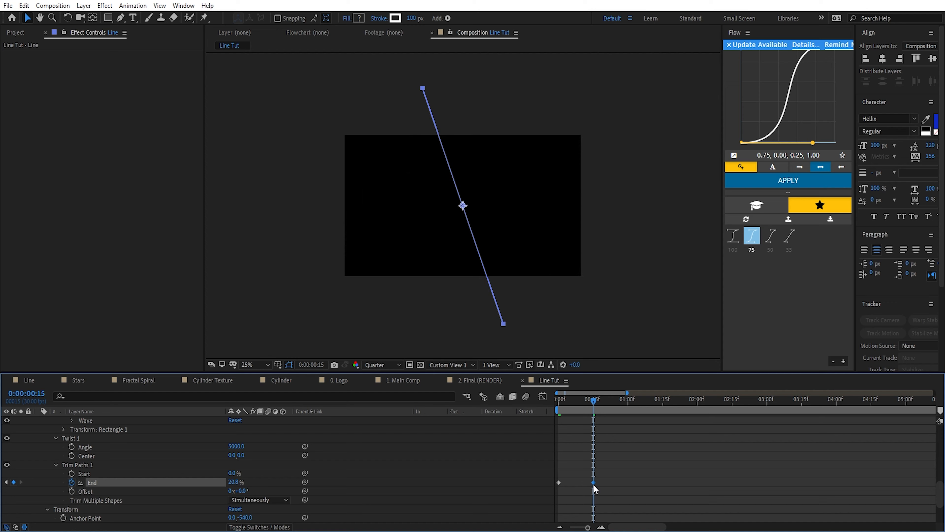
Time-reverse the two End keyframes of Trim Paths 1
mouse_move(559, 482)
left_mouse_down()
mouse_move(594, 482)
mouse_move(540, 501)
mouse_move(558, 484)
left_mouse_up()
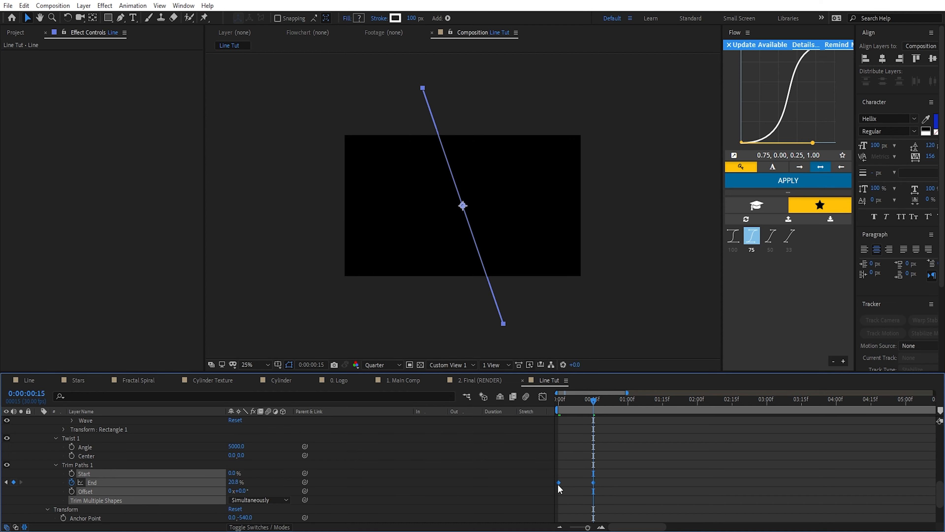
right_click(558, 483)
mouse_move(576, 477)
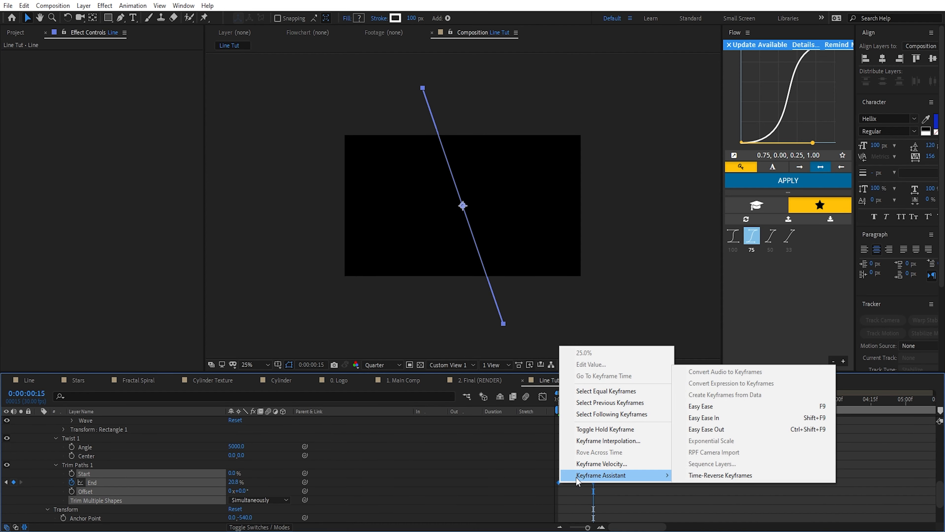
left_click(720, 475)
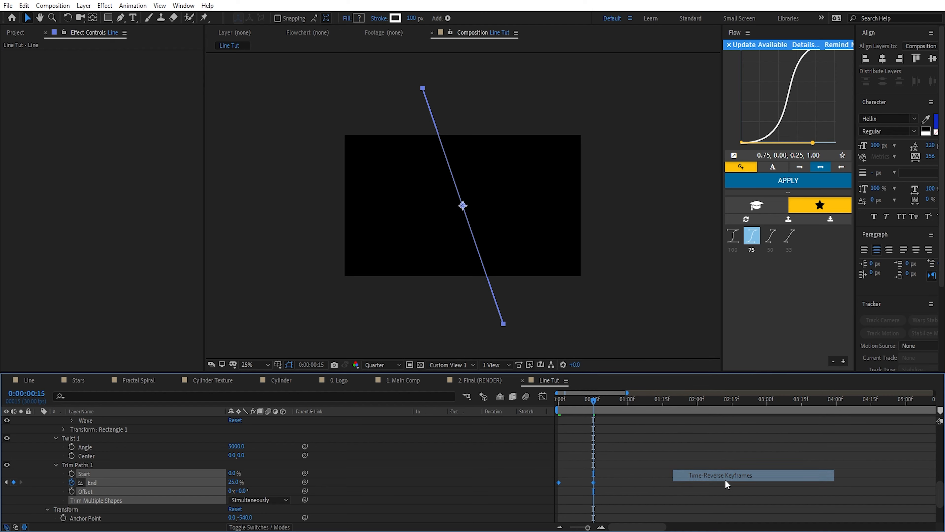
left_click(609, 481)
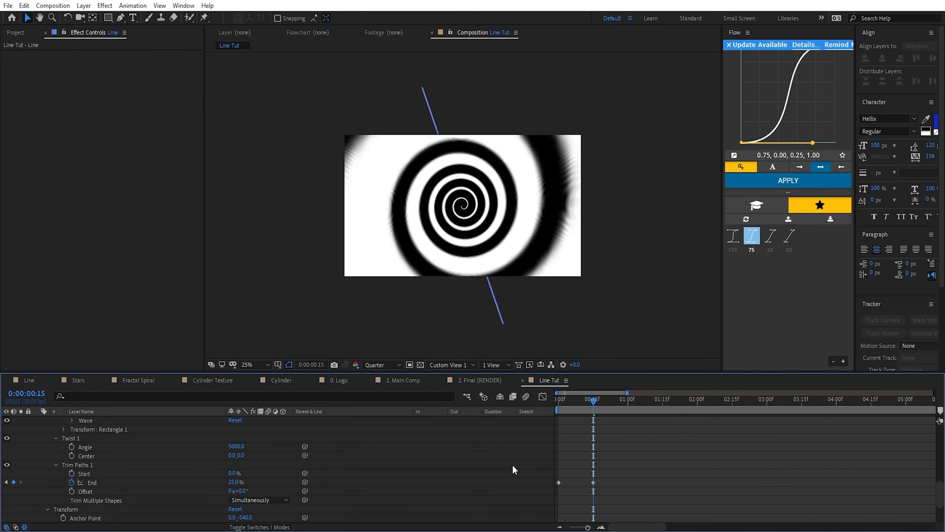
Ease in the second Trim Paths End keyframe and move it to 0:00:02:00
mouse_move(594, 400)
left_mouse_down()
mouse_move(554, 410)
mouse_move(593, 410)
left_mouse_up()
left_click_drag(609, 475, 582, 495)
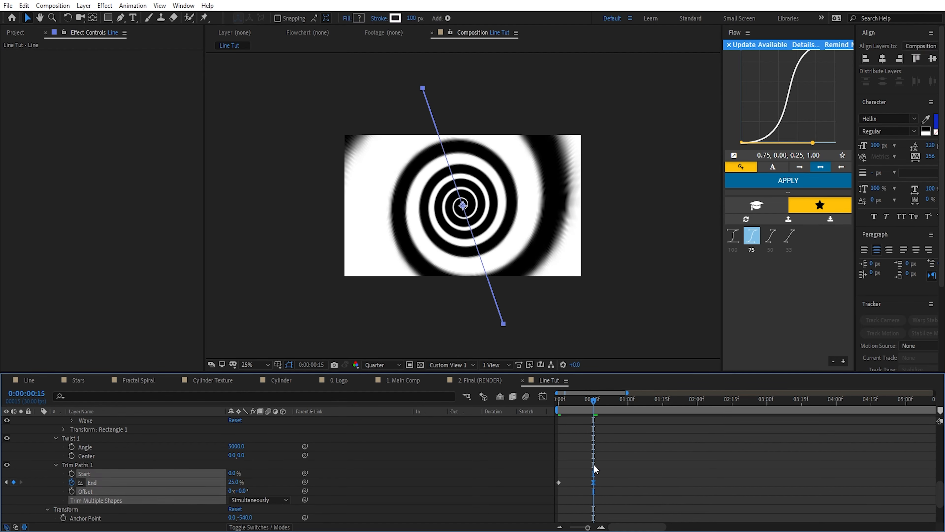
left_click_drag(595, 402, 695, 408)
left_click_drag(593, 482, 697, 483)
Edit the incoming velocity influence of the End keyframe at 0:00:02:00 and preview the growing spiral from the start
right_click(697, 483)
left_click(717, 463)
left_click(91, 57)
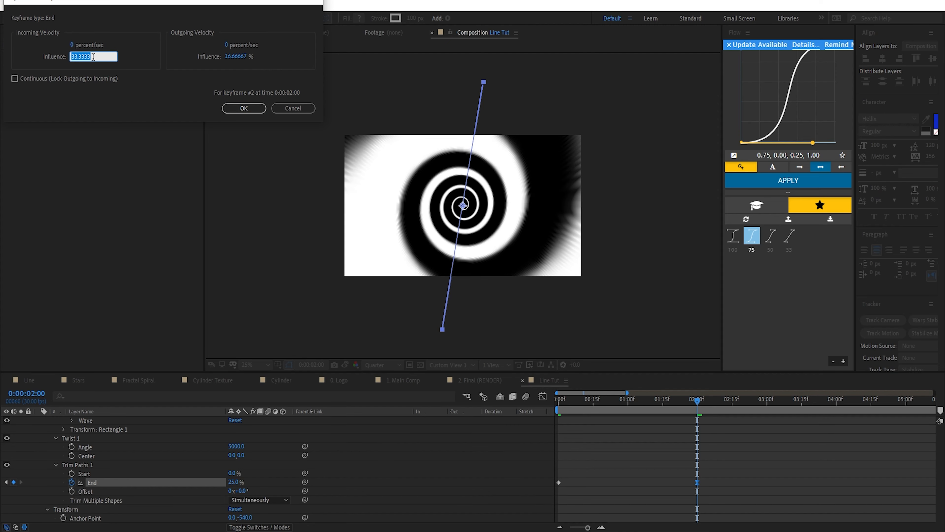
left_click(246, 108)
left_click_drag(697, 399, 558, 409)
key("space")
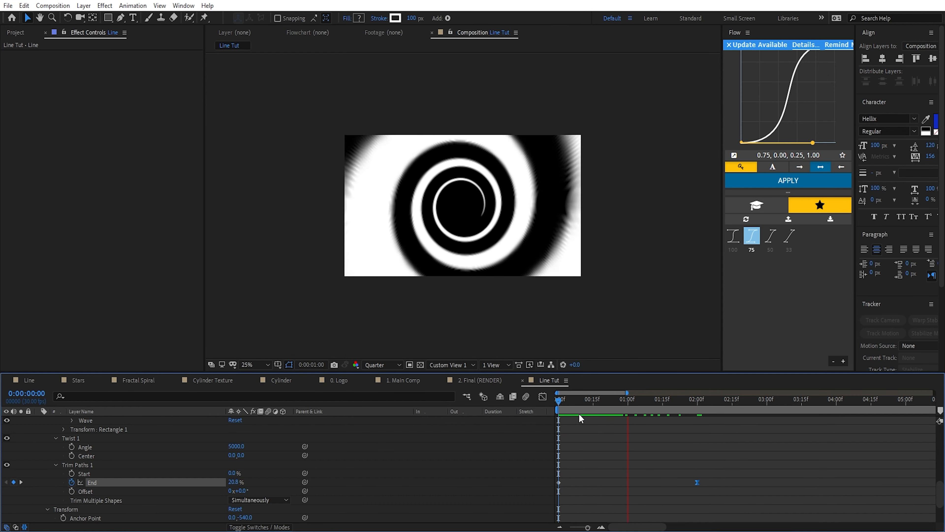
key("space")
Set the Trim Paths End at 0:00:02:00 to 24.6%, inspecting the spiral's tip up close, and play back the result
scroll(510, 266, "up", 1)
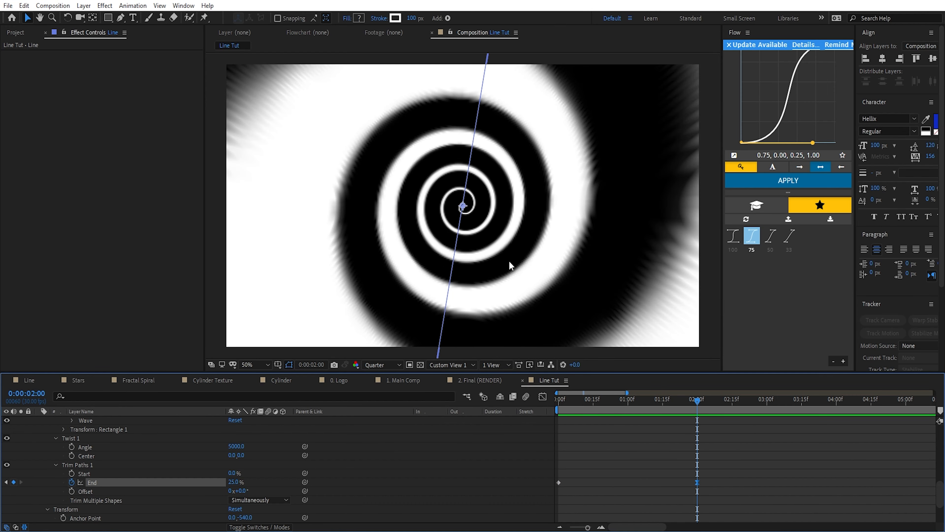
scroll(509, 265, "up", 2)
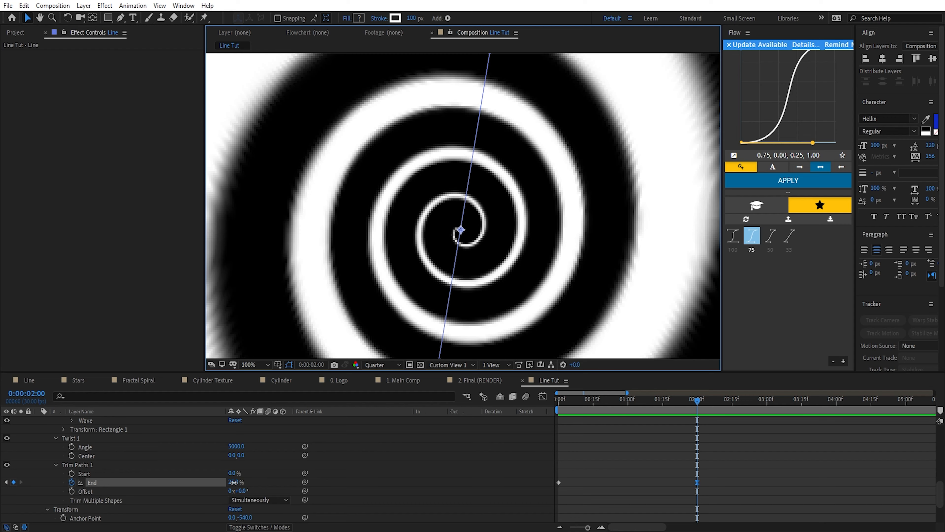
left_click_drag(233, 482, 232, 482)
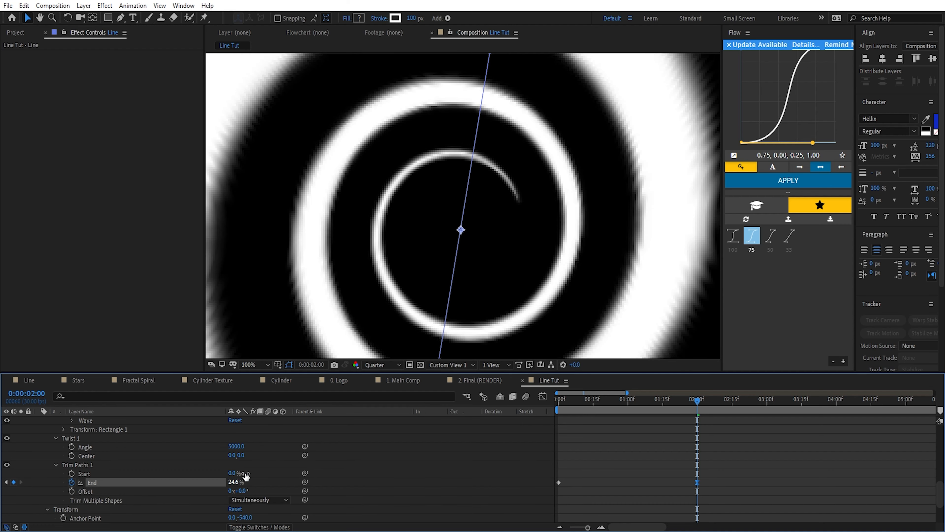
key("comma")
key("comma")
key("comma")
key("comma")
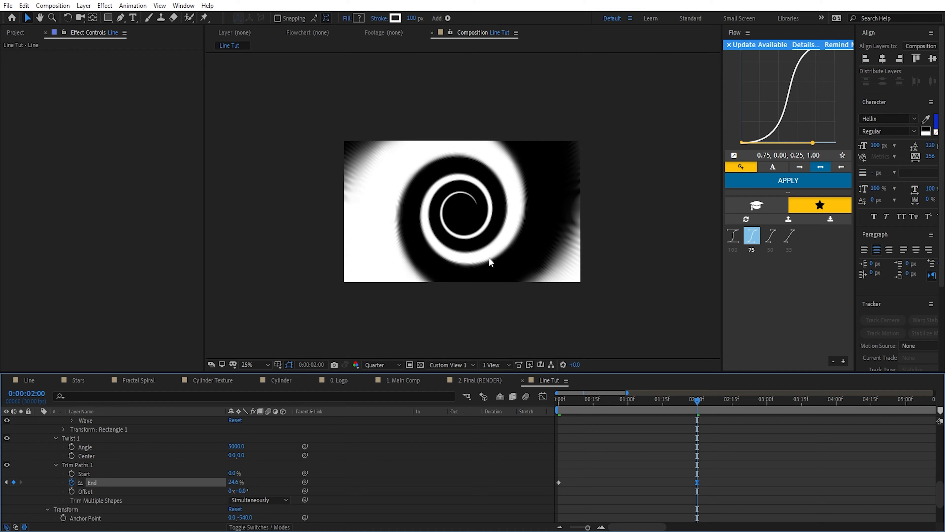
key("space")
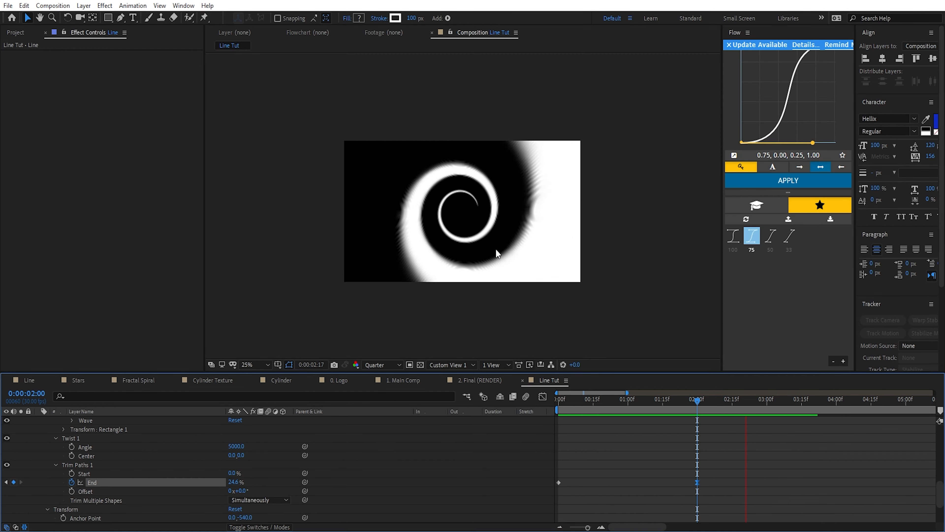
left_click(496, 248)
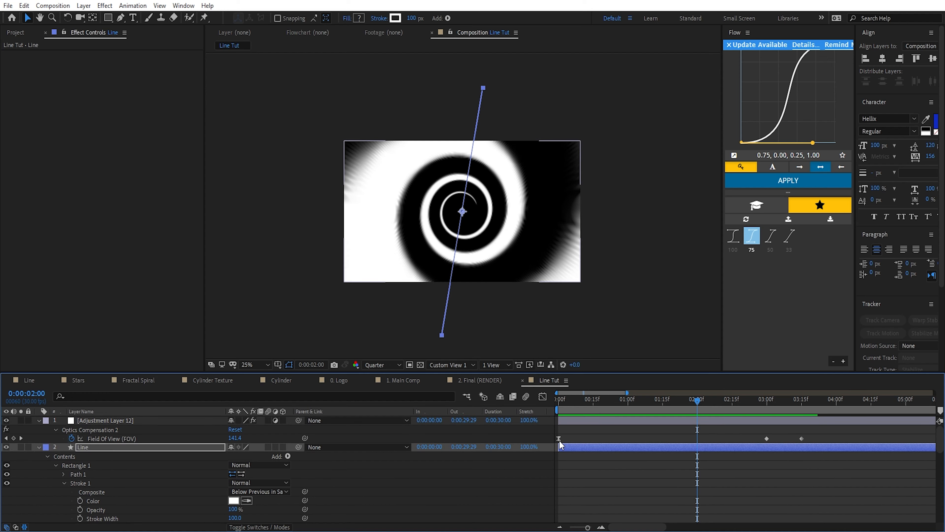
Make the first Optics Compensation 2 Field of View keyframe linear and move the other two to about 0:00:02:23 and 0:00:04:08
left_click(558, 438)
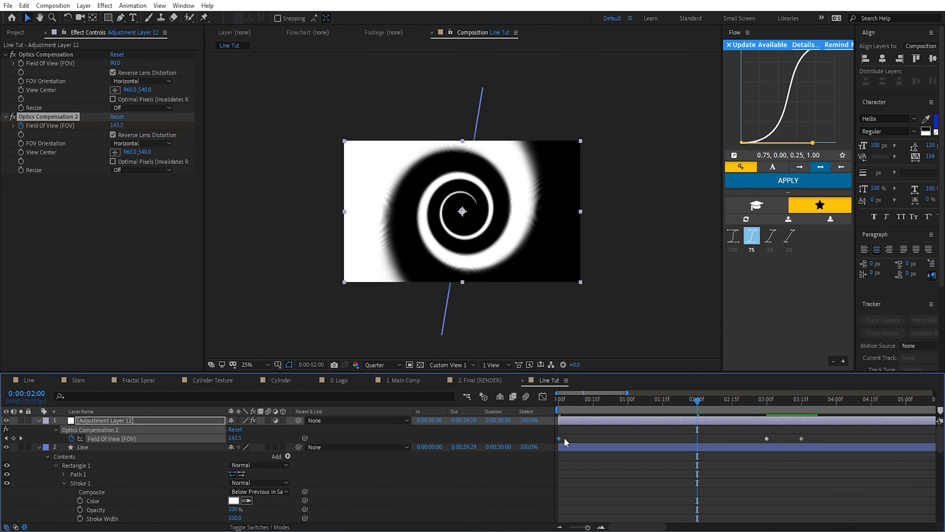
left_click_drag(707, 405, 748, 406)
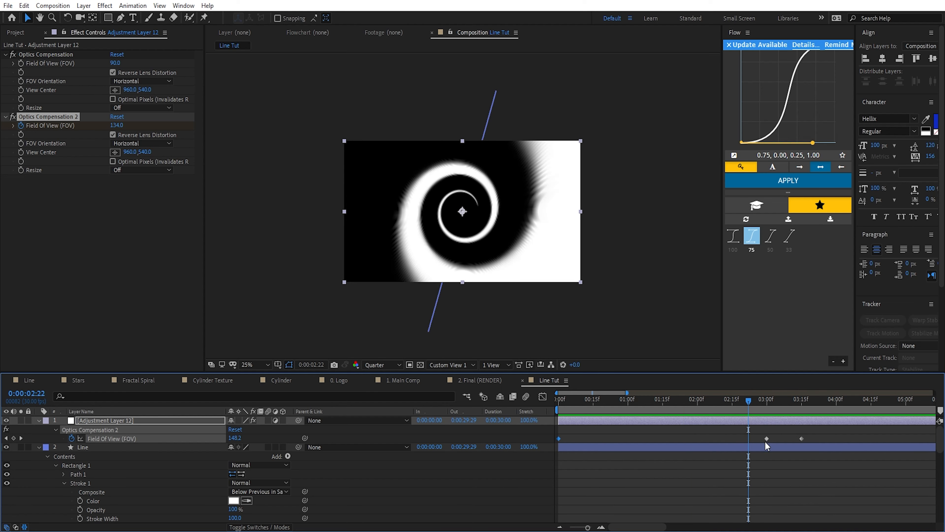
left_click_drag(766, 439, 855, 439)
left_click_drag(749, 422, 734, 403)
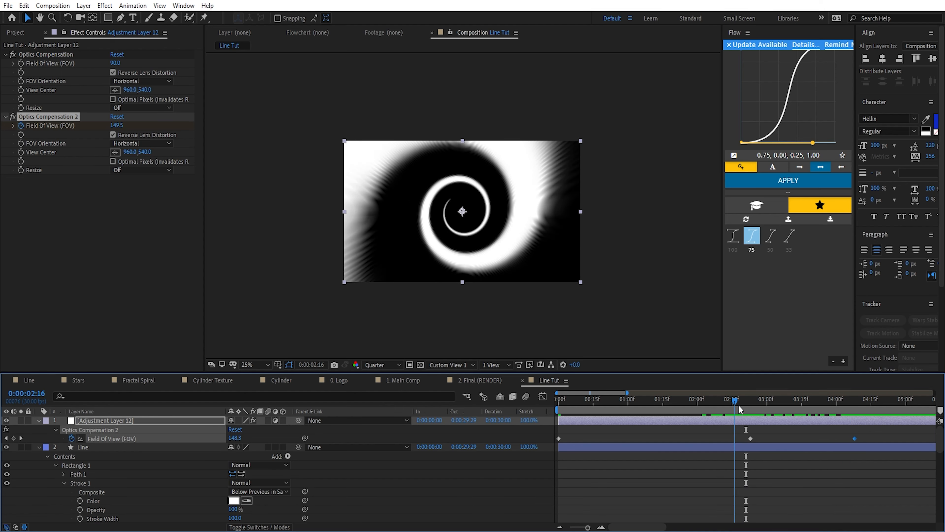
Keyframe the Line layer's Stroke Width at 100 and its Trim Paths Start at 0% at 0:00:02:16
scroll(742, 464, "down", 6)
left_click_drag(235, 445, 344, 449)
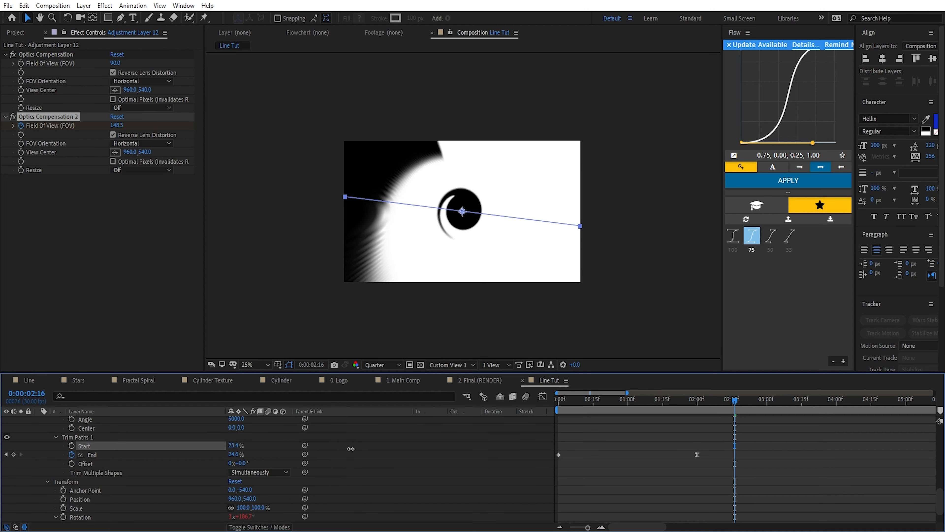
scroll(208, 456, "up", 5)
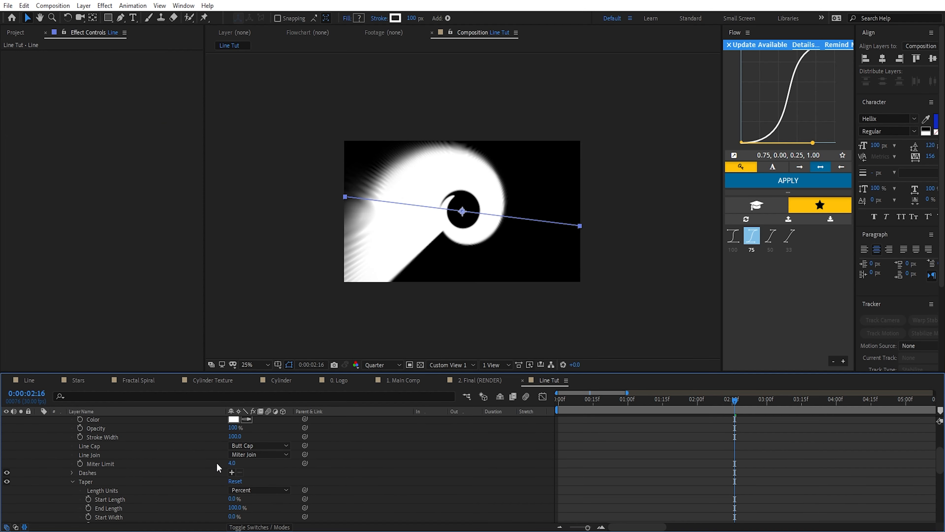
left_click(235, 437)
scroll(165, 485, "down", 5)
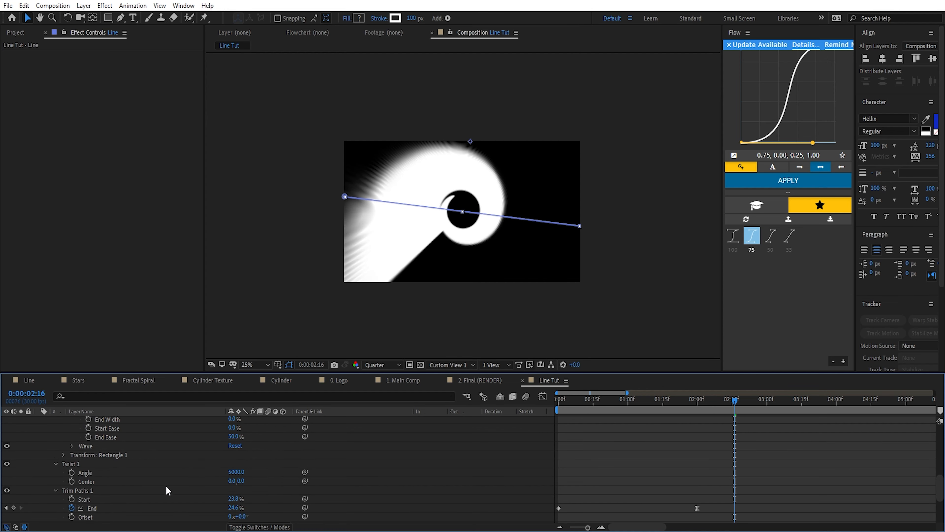
left_click(74, 446)
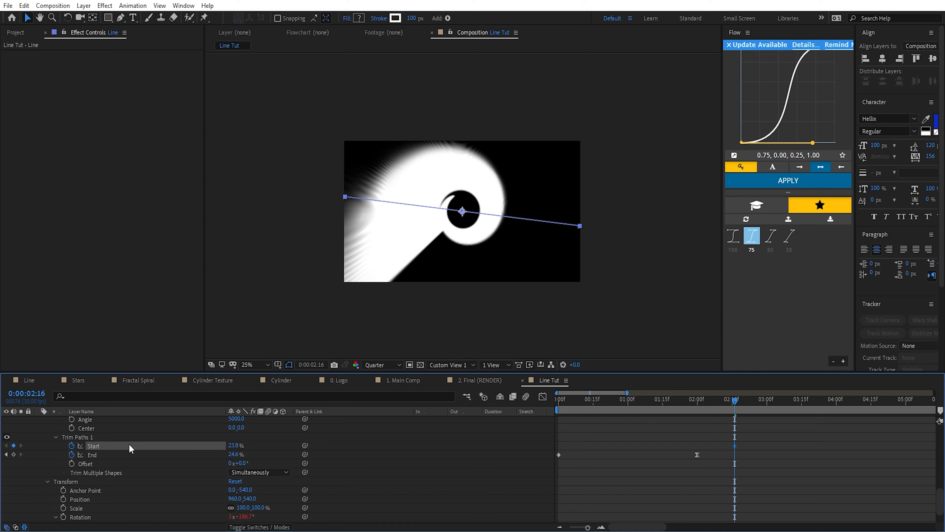
left_click(234, 446)
type("0")
key("Return")
Shift the Trim Paths Start and Stroke Width keyframes to 0:00:02:15 and reveal only the Line layer's keyframed properties
scroll(755, 449, "up", 1)
left_click_drag(735, 401, 731, 409)
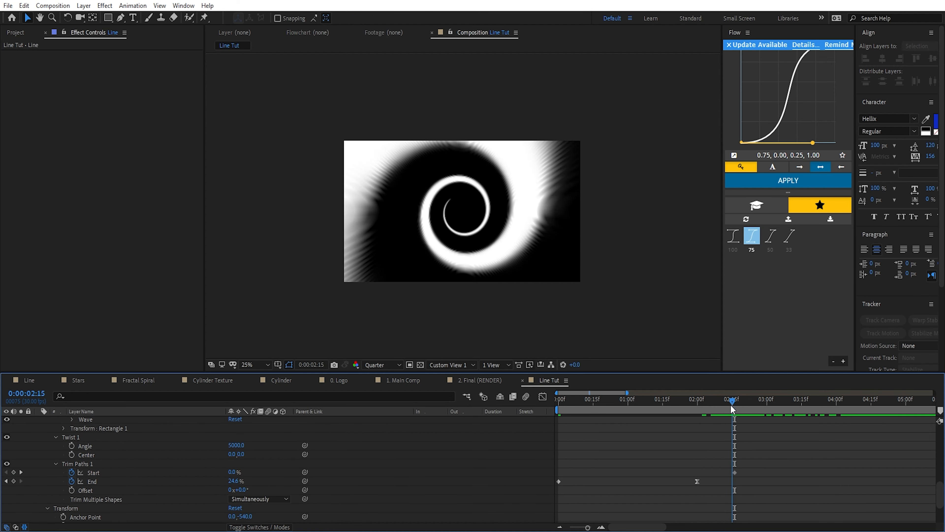
left_click(734, 472)
scroll(746, 439, "up", 8)
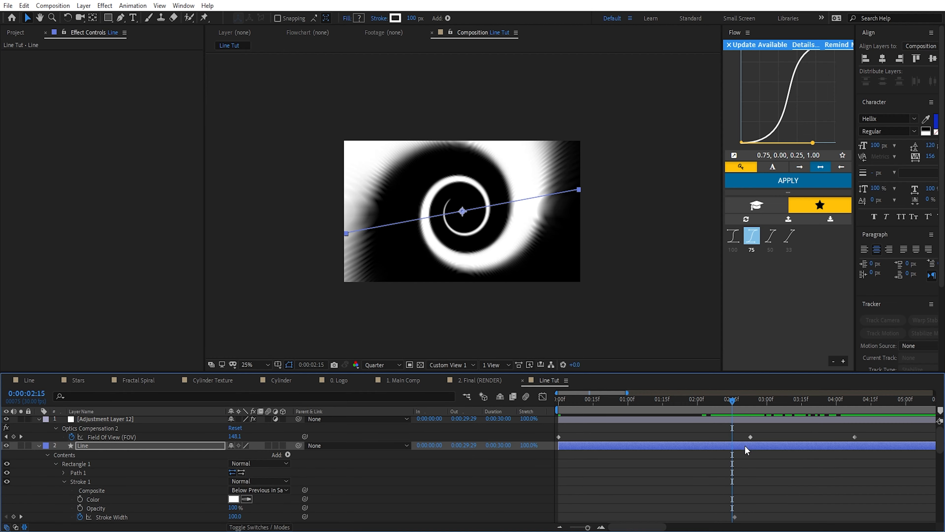
left_click(734, 515)
scroll(753, 476, "down", 4)
key("u")
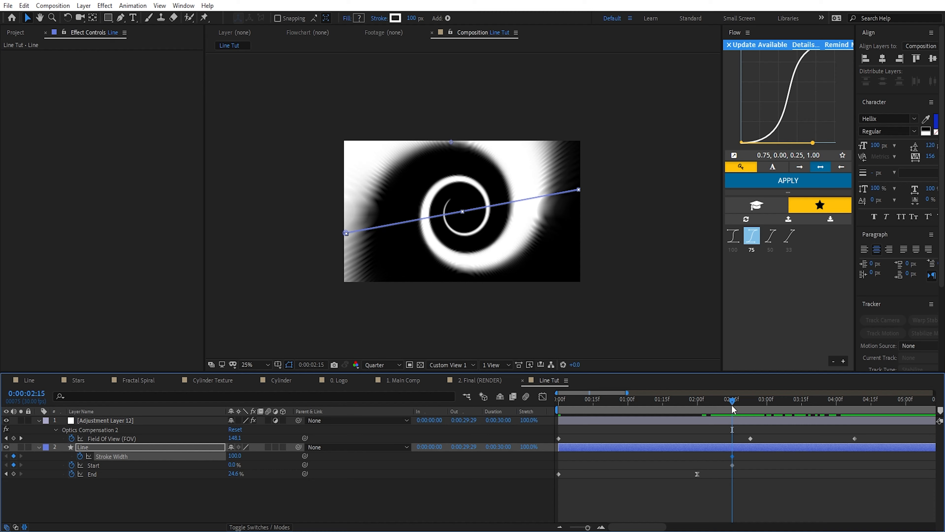
Keyframe the Line layer's Stroke Width at 0 and Trim Paths Start at 24.5% at 0:00:03:15, checking the fade-out between keyframes
left_click_drag(732, 401, 798, 406)
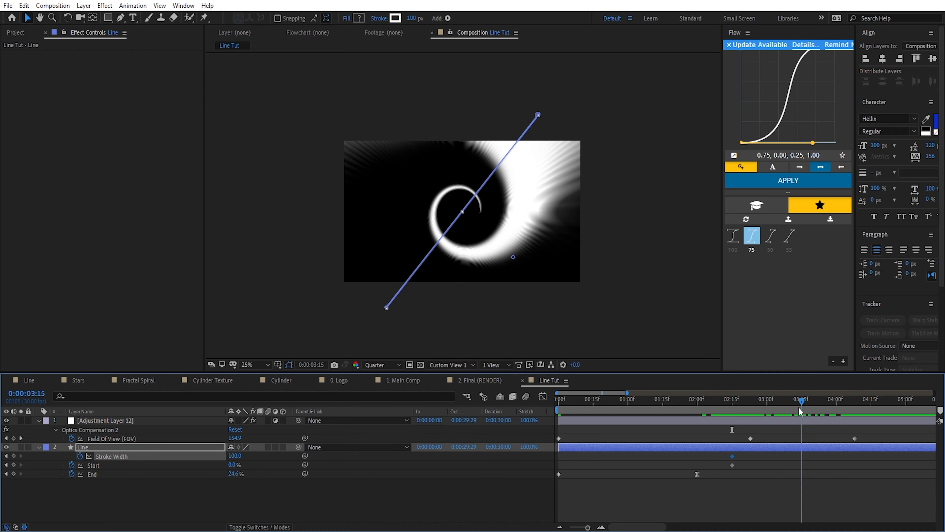
mouse_move(234, 465)
left_mouse_down()
mouse_move(247, 466)
mouse_move(195, 464)
left_mouse_up()
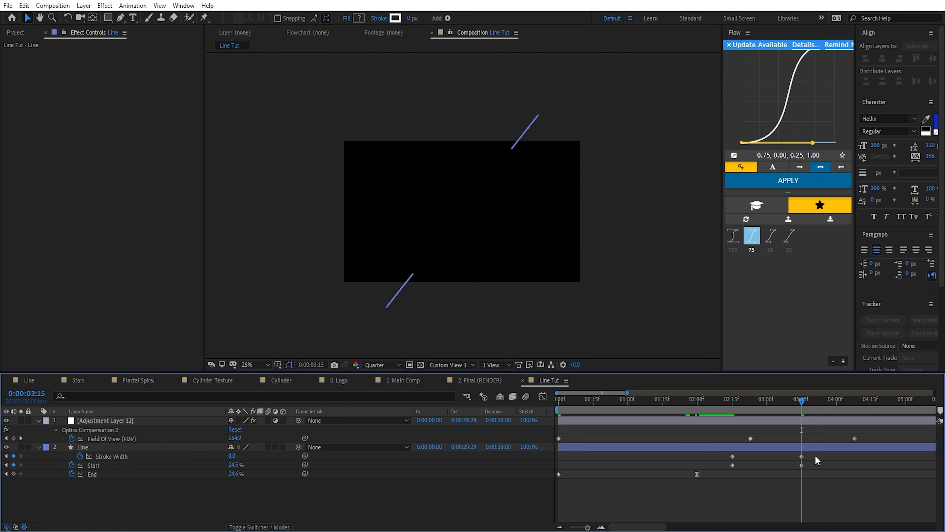
mouse_move(781, 397)
left_mouse_down()
mouse_move(755, 397)
mouse_move(771, 401)
mouse_move(768, 414)
left_mouse_up()
left_click(802, 465)
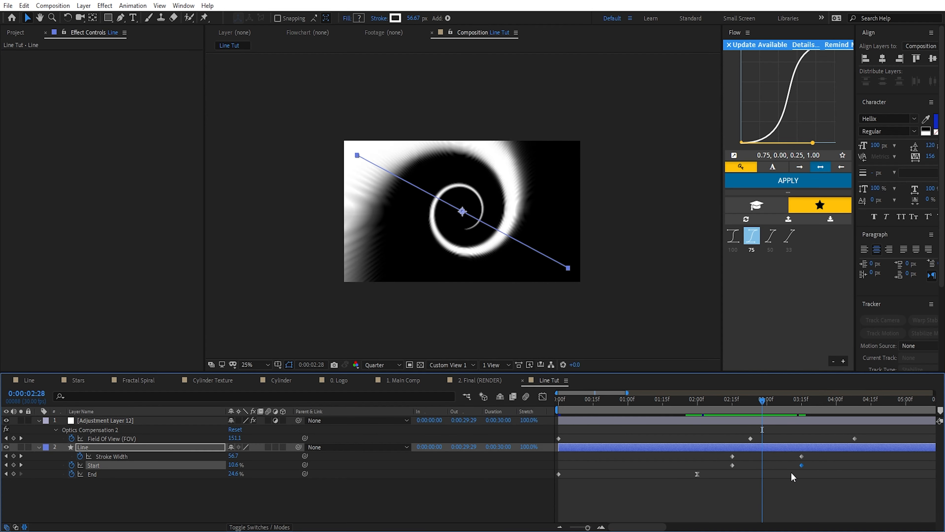
Apply Easy Ease to the Line layer's last Trim Paths Start keyframe, move it to 0:00:04:02 and adjust its incoming velocity influence
key("F9")
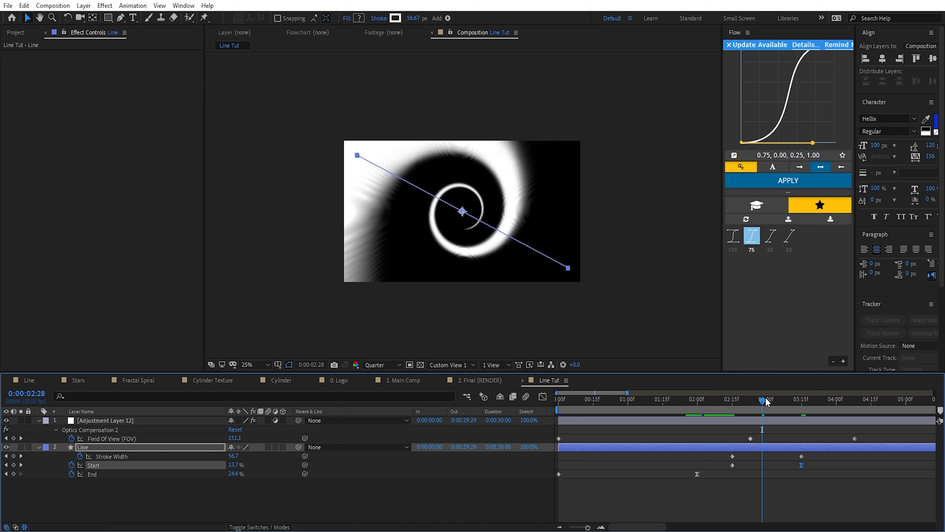
left_click_drag(766, 400, 795, 404)
left_click_drag(802, 467, 841, 468)
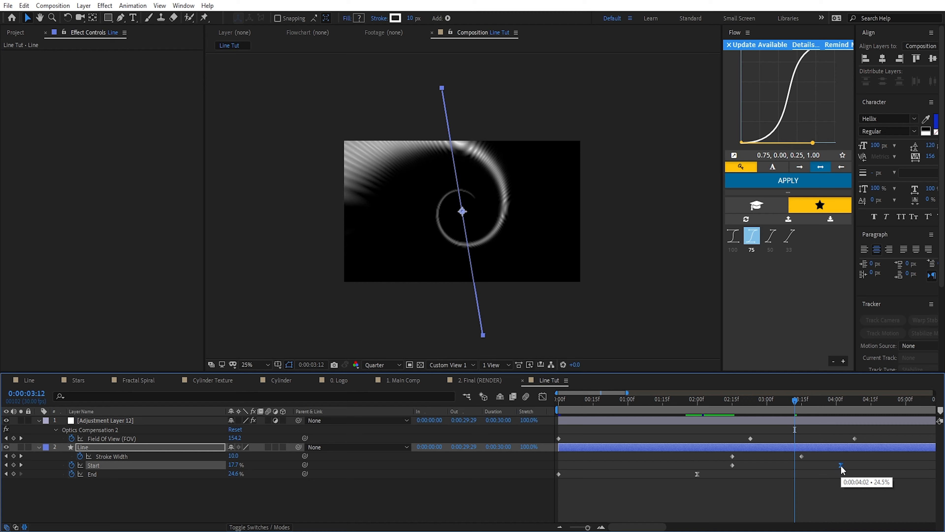
right_click(841, 466)
left_click(866, 448)
double_click(98, 56)
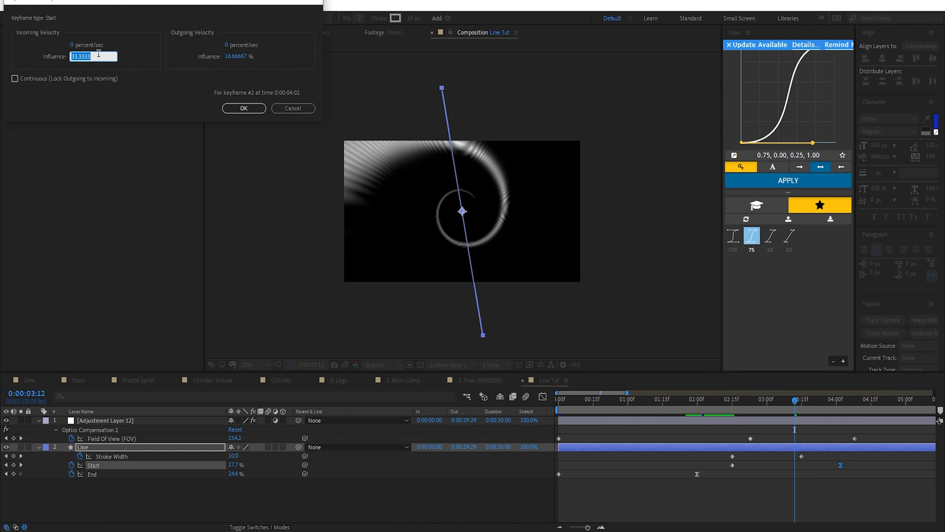
key("Return")
Retime the Start keyframes to about 0:00:01:23 and 0:00:03:23, and move the last Stroke Width keyframe to 0:00:04:02 with easing
left_click_drag(732, 465, 696, 470)
mouse_move(699, 410)
left_mouse_down()
mouse_move(852, 411)
mouse_move(821, 422)
left_mouse_up()
left_click(841, 465)
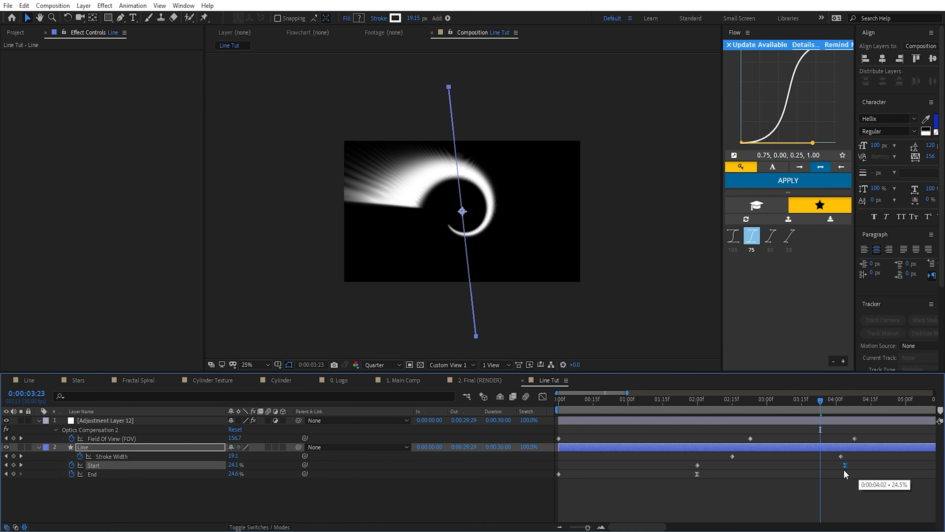
mouse_move(842, 465)
left_mouse_down()
mouse_move(811, 466)
mouse_move(823, 465)
left_mouse_up()
mouse_move(824, 406)
left_mouse_down()
mouse_move(692, 399)
mouse_move(822, 428)
left_mouse_up()
left_click_drag(853, 453, 832, 460)
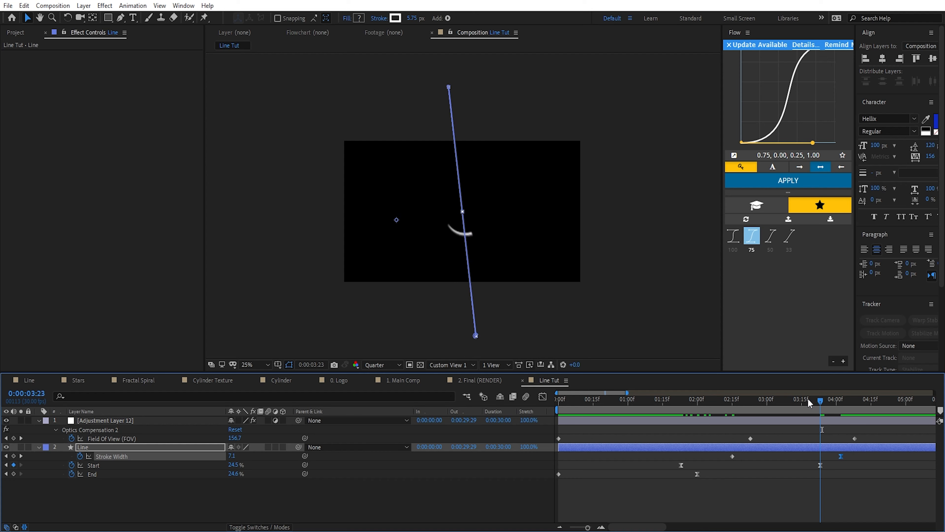
mouse_move(807, 398)
left_mouse_down()
mouse_move(742, 410)
mouse_move(815, 403)
mouse_move(750, 400)
mouse_move(815, 406)
mouse_move(690, 402)
left_mouse_up()
mouse_move(767, 429)
left_mouse_down()
mouse_move(813, 426)
mouse_move(771, 419)
left_mouse_up()
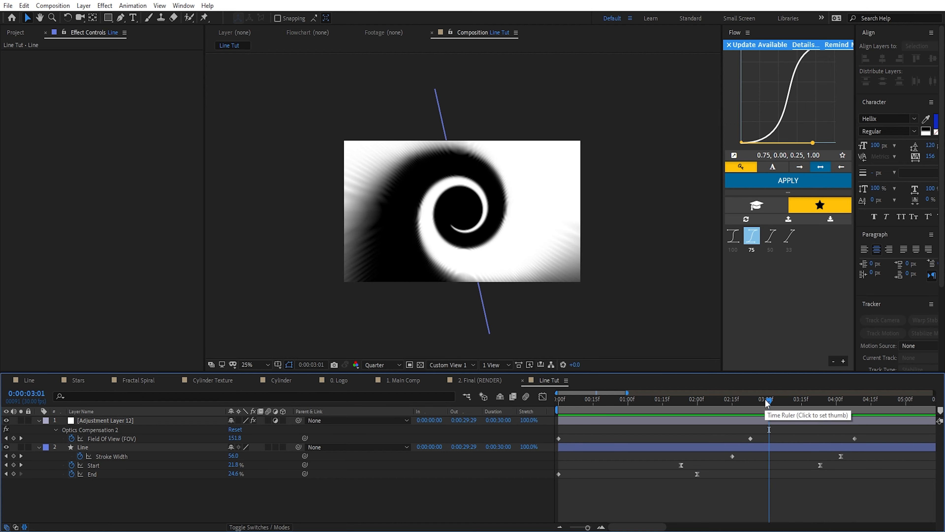
Reveal the Line layer's Scale and place a 100% keyframe at about 0:00:02:15
left_click(752, 399)
left_click(121, 447)
key("s")
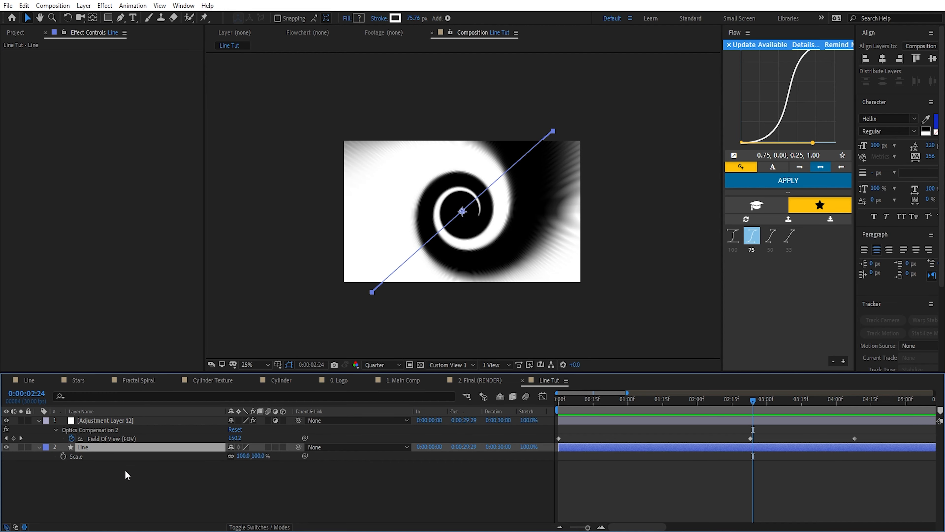
left_click(63, 456)
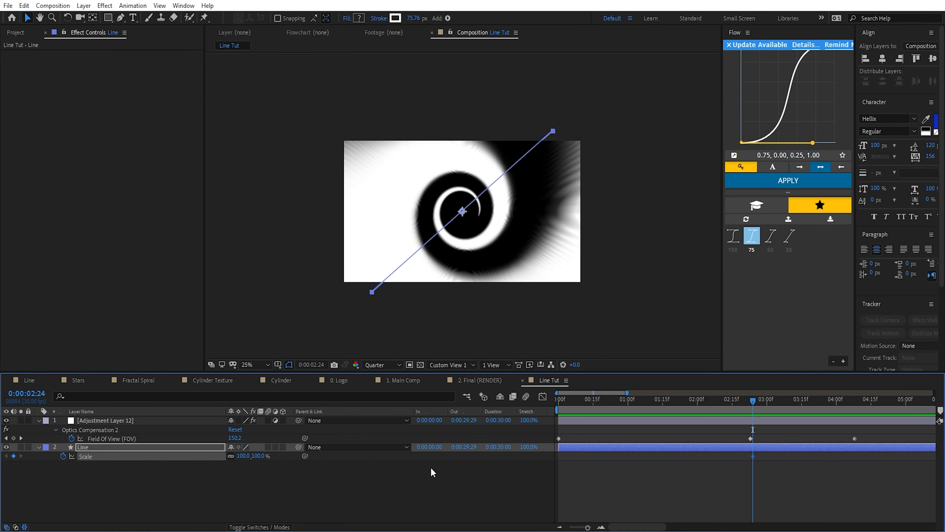
left_click_drag(754, 456, 736, 455)
left_click(731, 400)
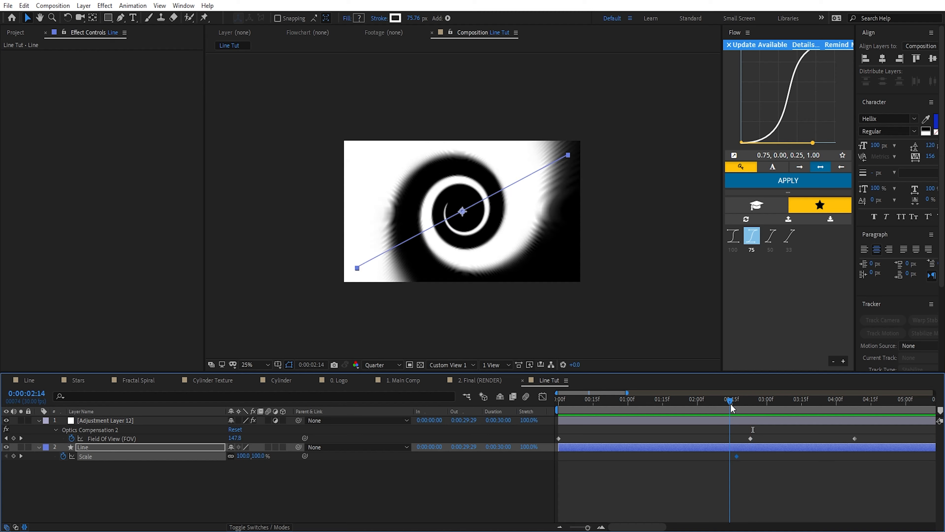
Keyframe the Line layer's Scale at 53% at 0:00:03:29 and check the shrinking spiral
left_click_drag(740, 403, 834, 415)
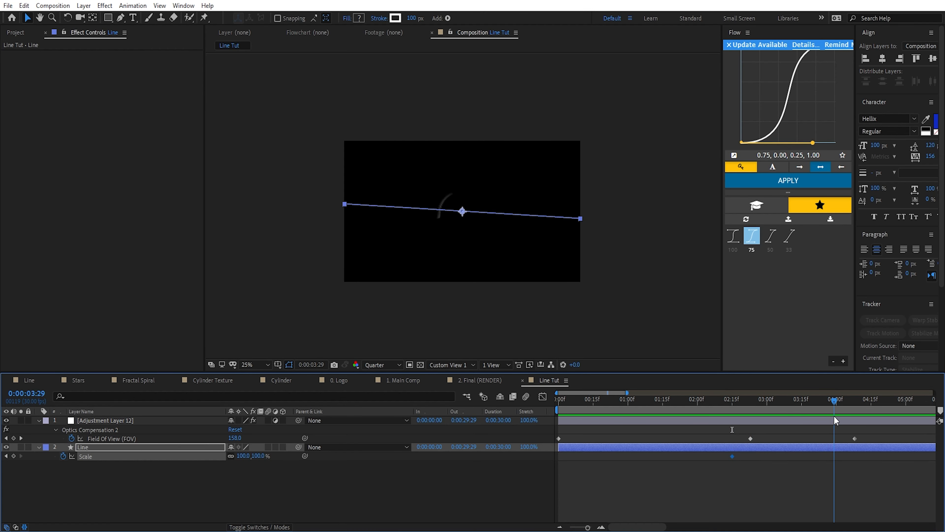
left_click_drag(243, 455, 225, 456)
mouse_move(826, 399)
left_mouse_down()
mouse_move(750, 410)
mouse_move(834, 416)
left_mouse_up()
Apply Easy Ease to the Line layer's first Scale keyframe and go through its keyframe velocity settings
left_click(730, 462)
left_click_drag(730, 462, 718, 455)
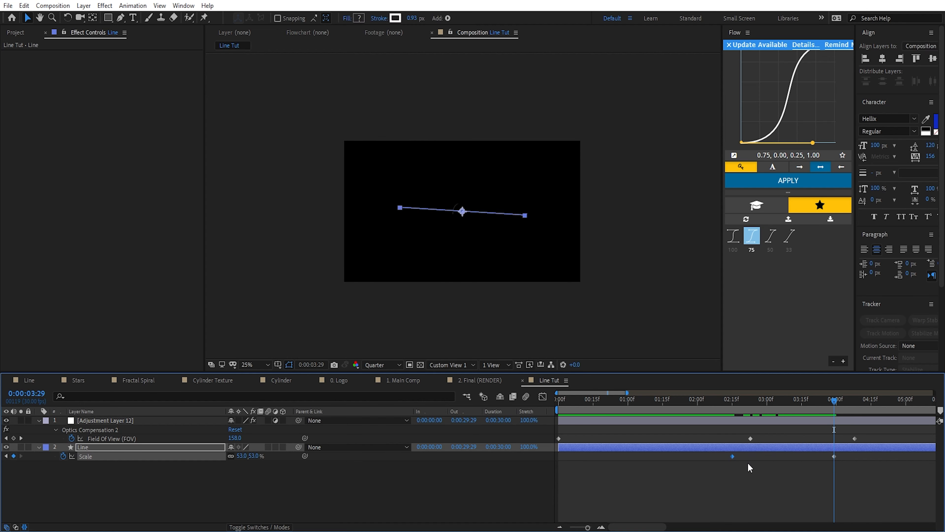
key("F9")
right_click(732, 455)
left_click(766, 437)
left_click(253, 146)
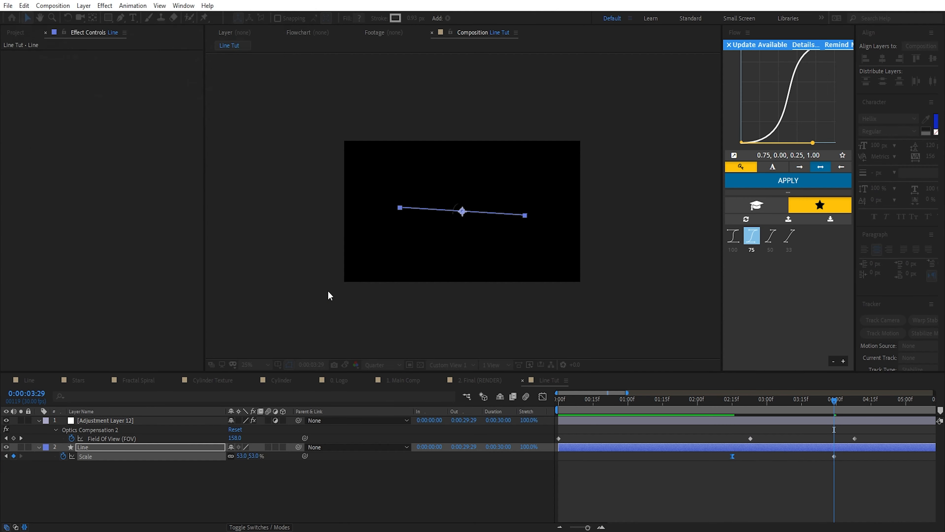
left_click(776, 482)
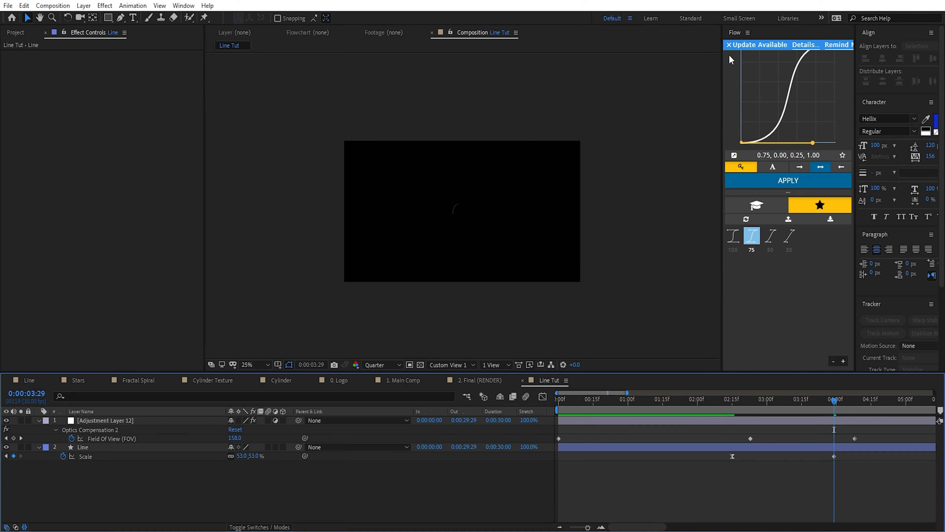
Dismiss the Flow update notice and open the velocity settings of the first Scale keyframe
left_click(728, 45)
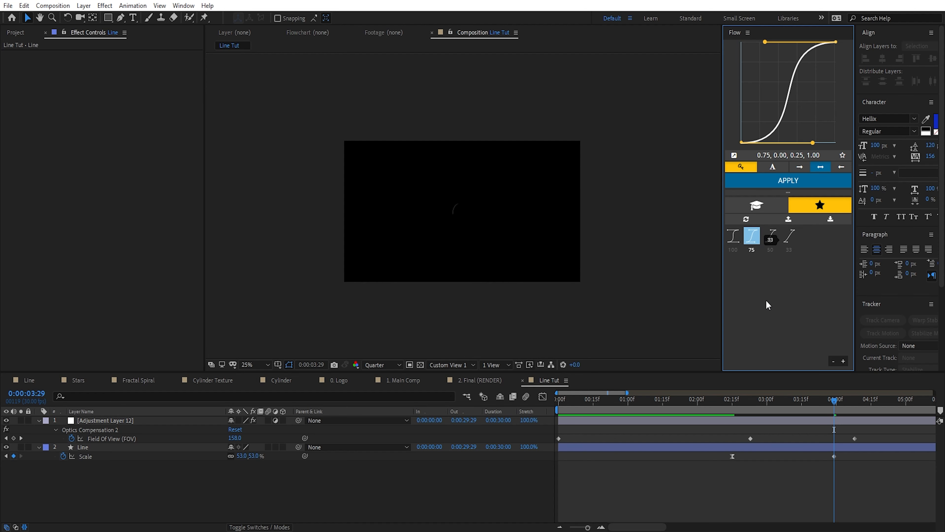
left_click_drag(759, 459, 713, 459)
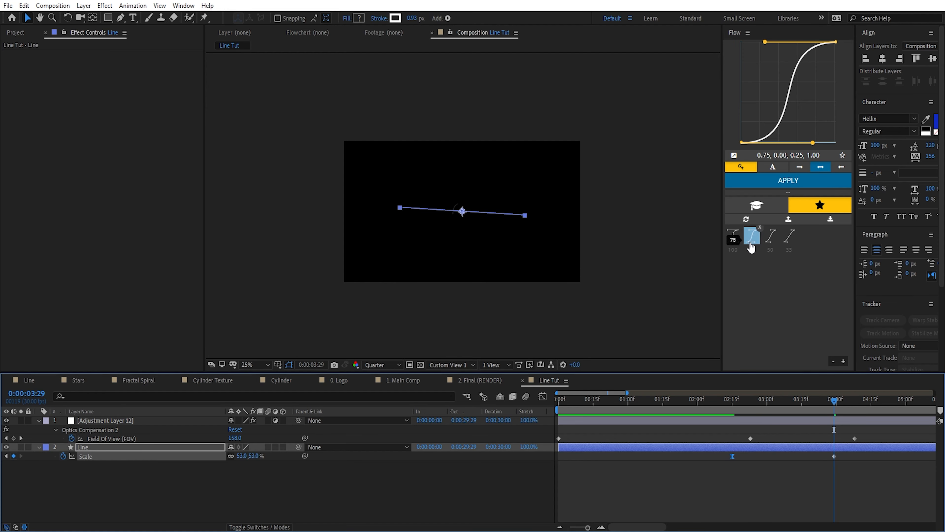
right_click(732, 456)
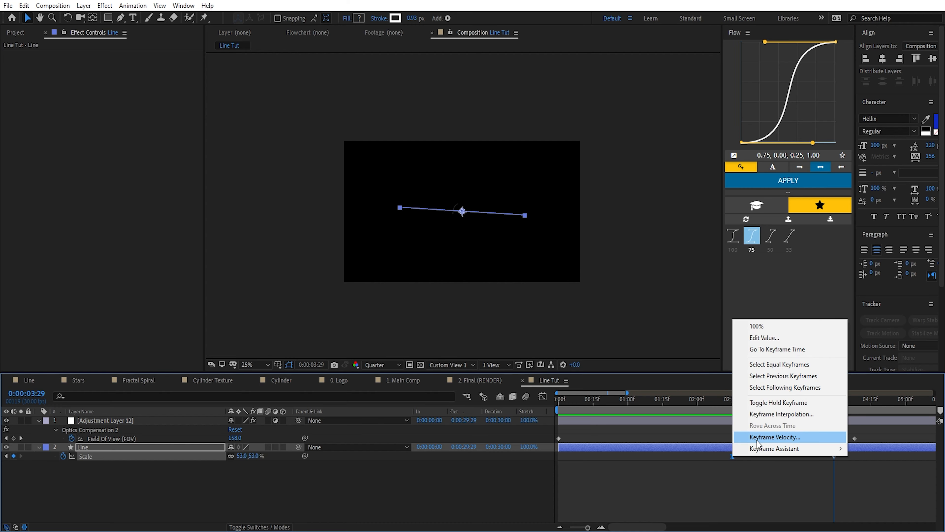
left_click(758, 437)
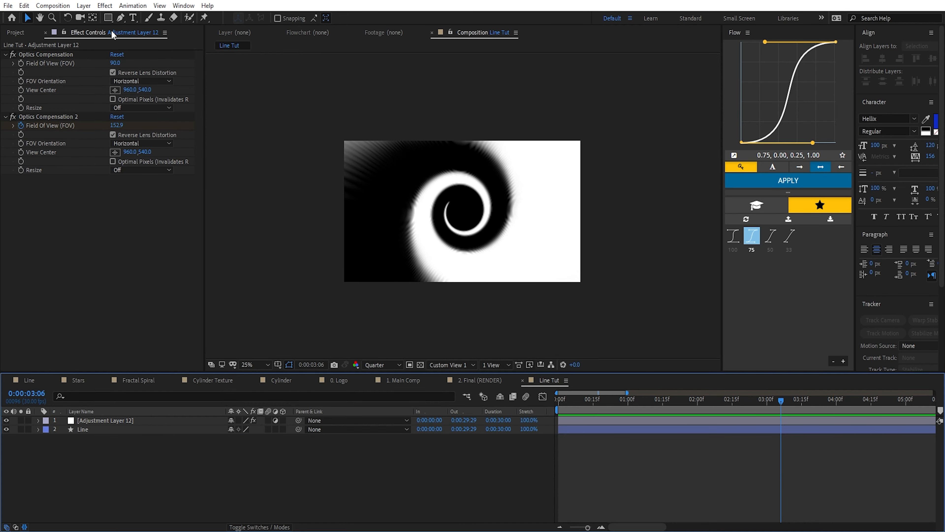
Add a null object and rename the adjustment layer as Distort
left_click(83, 6)
mouse_move(148, 17)
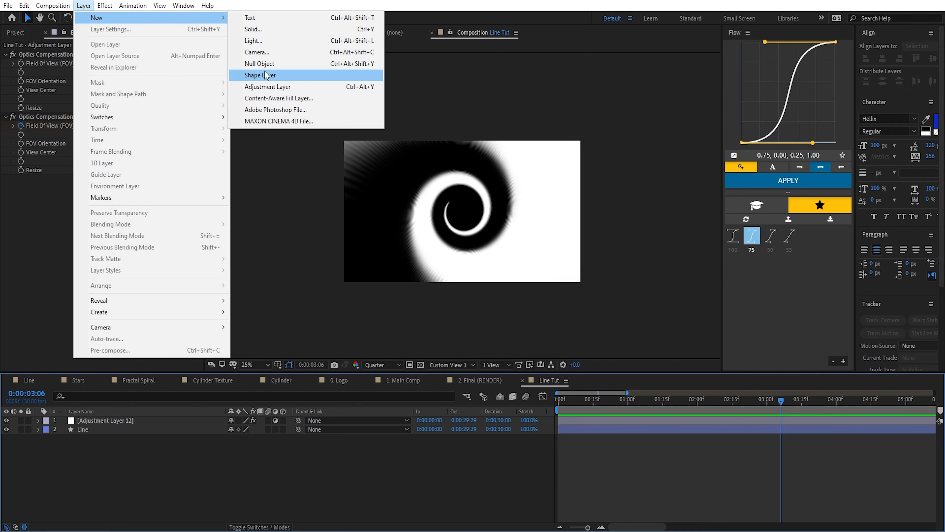
left_click(265, 64)
left_click(151, 429)
key("Return")
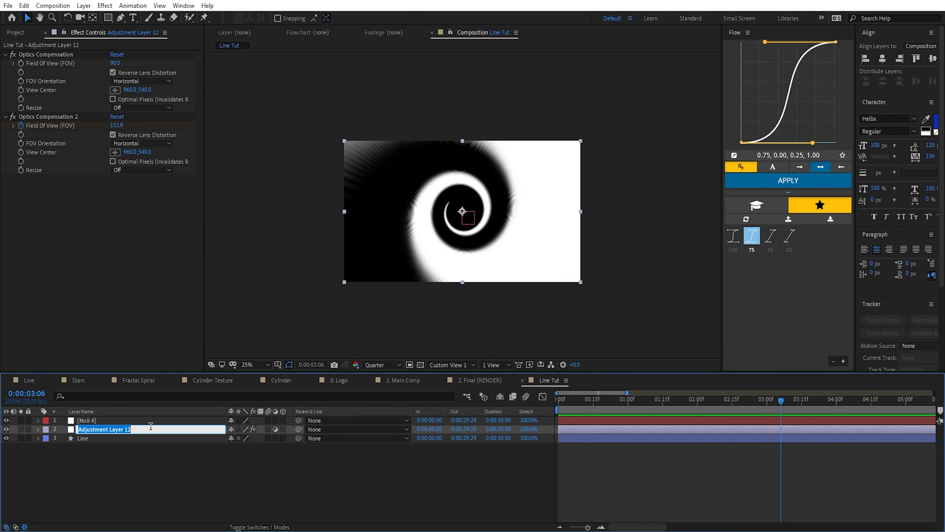
type("Distort")
key("Return")
Rename the null as End Extra Rotation and parent the Line layer to it
left_click(148, 420)
key("Return")
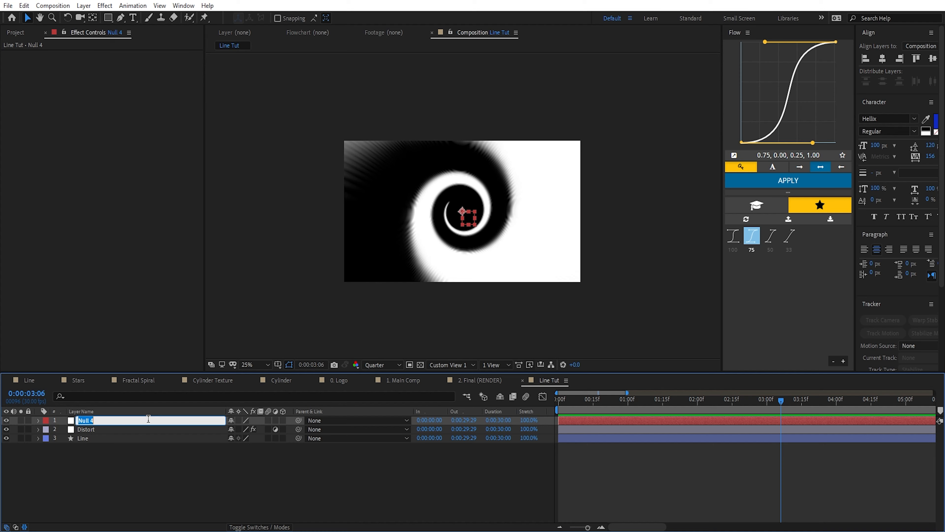
type("Enmd Extra Rotation")
key("Return")
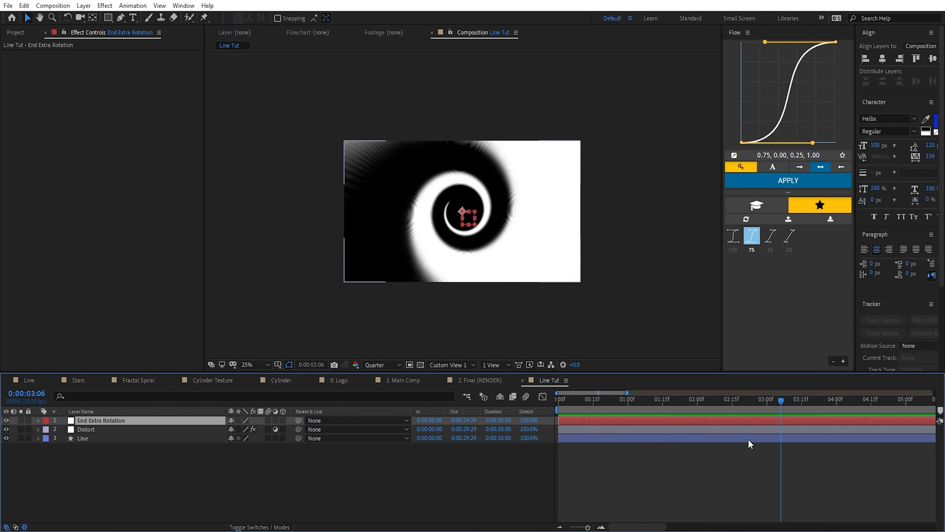
left_click_drag(298, 438, 130, 424)
Keyframe the End Extra Rotation null's Rotation at 0x+0.0° at 0:00:03:02
left_click_drag(684, 397, 771, 422)
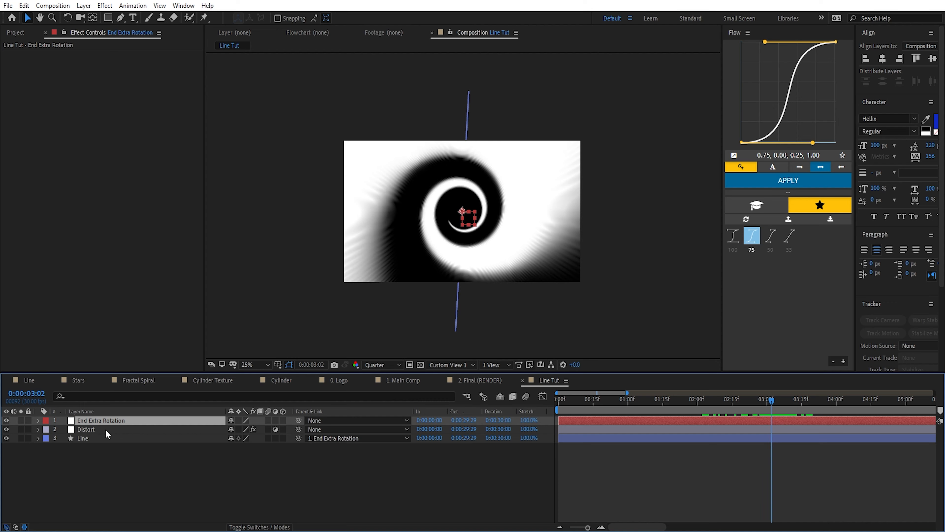
key("r")
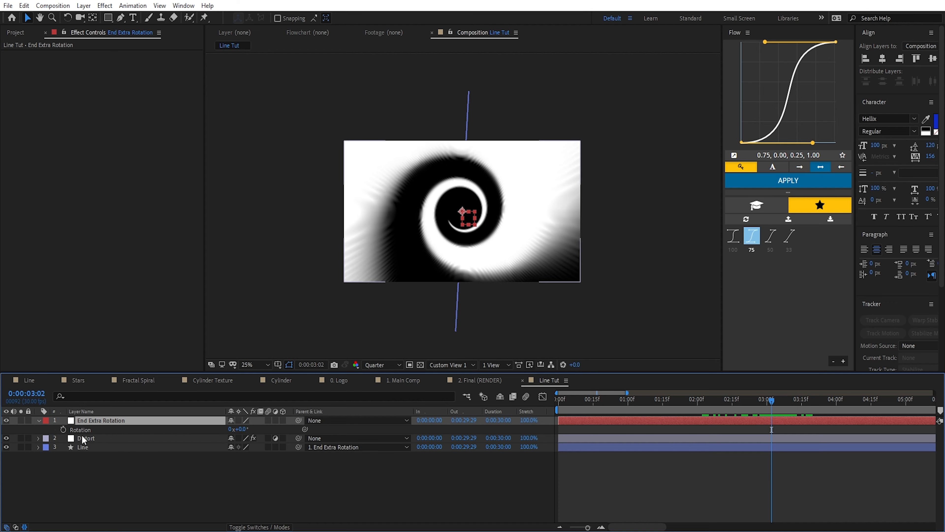
left_click(63, 429)
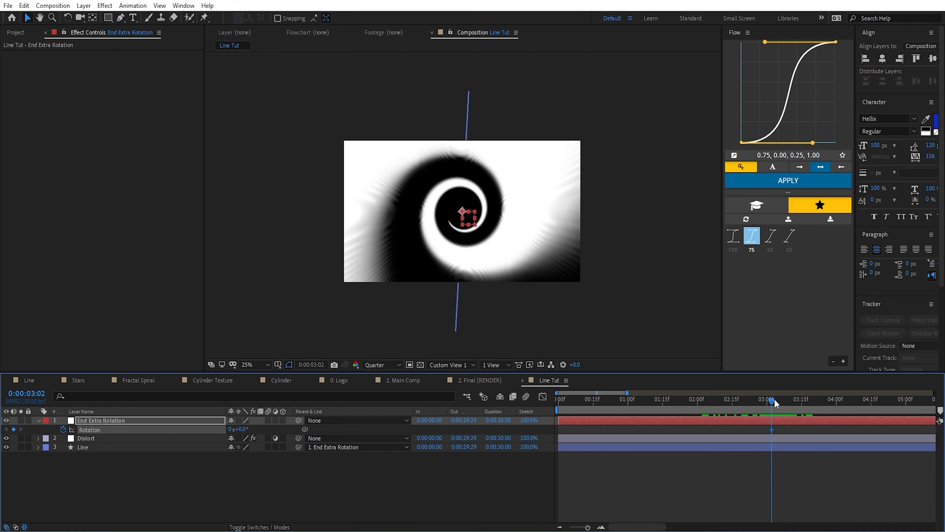
Set the null's Rotation to 1x+0.0° at 0:00:04:00
left_click_drag(774, 399, 835, 406)
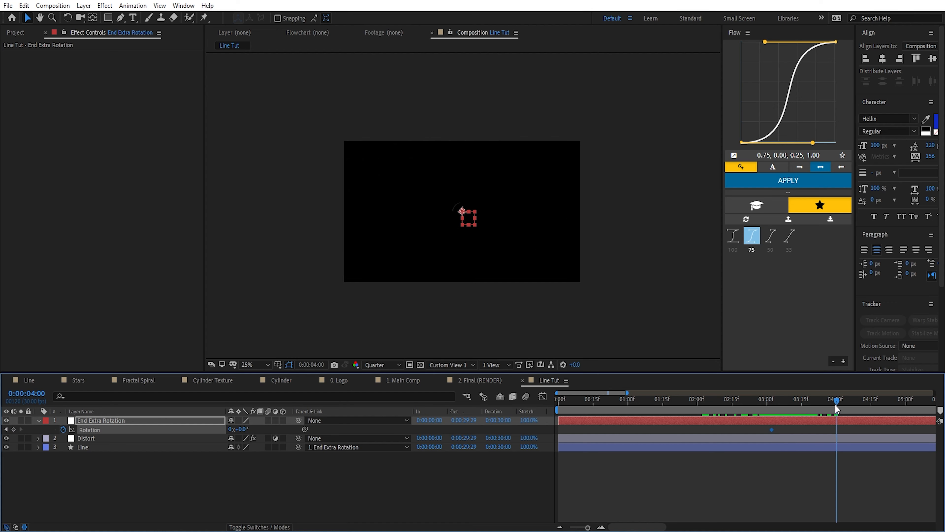
left_click(231, 429)
type("1")
left_click(341, 482)
left_click(829, 421)
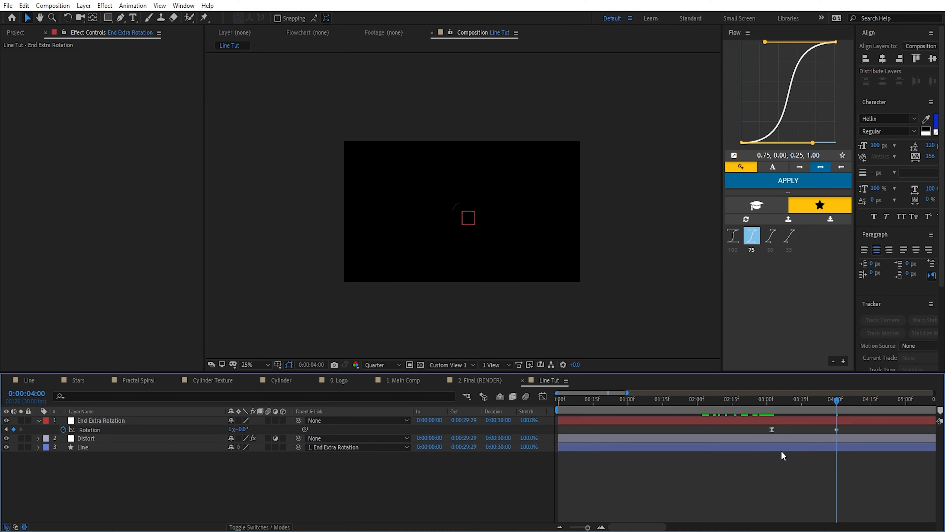
Apply Easy Ease to both Rotation keyframes and spread them to about 0:00:02:18 and 0:00:04:07
left_click_drag(759, 458, 845, 424)
key("F9")
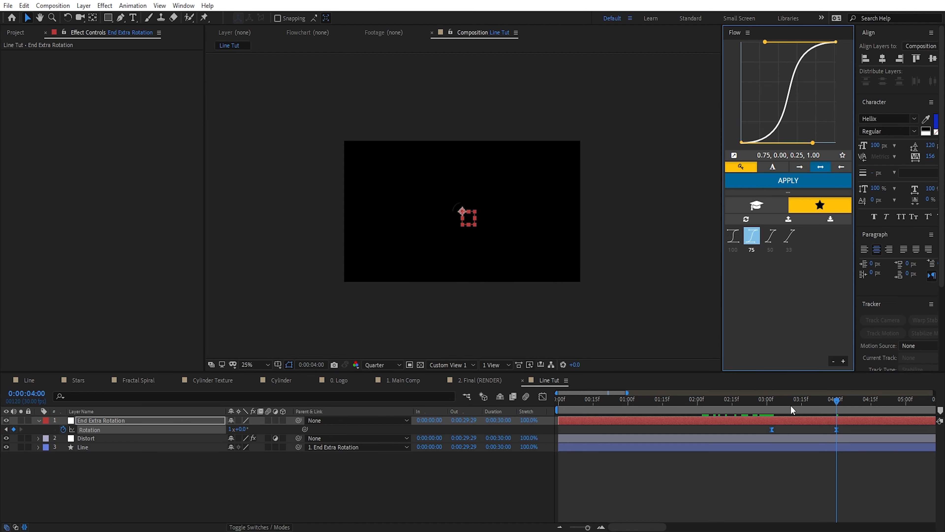
left_click_drag(790, 405, 816, 415)
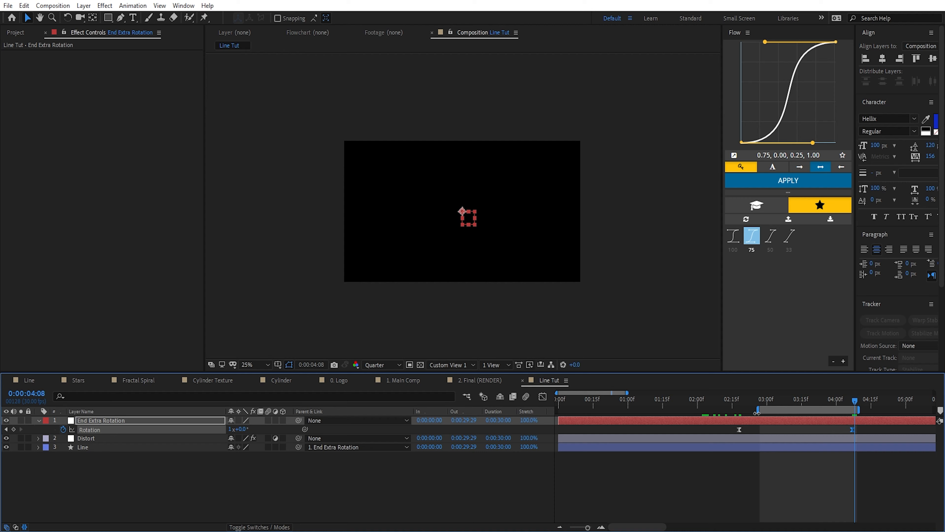
Start the work area at about 0:00:02:14, preview the added rotation and scrub through the spiral's whole animation
left_click_drag(757, 412, 730, 410)
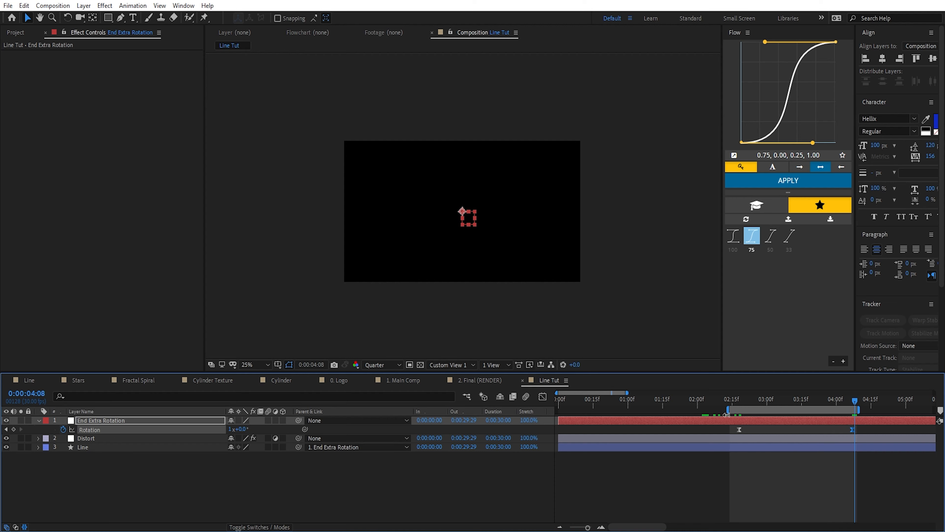
left_click_drag(855, 401, 831, 407)
key("space")
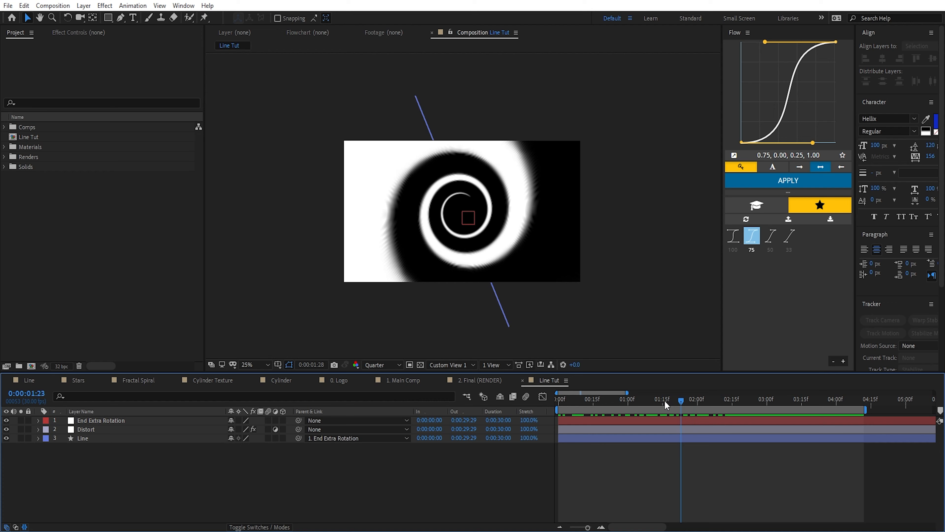
left_click_drag(664, 401, 801, 412)
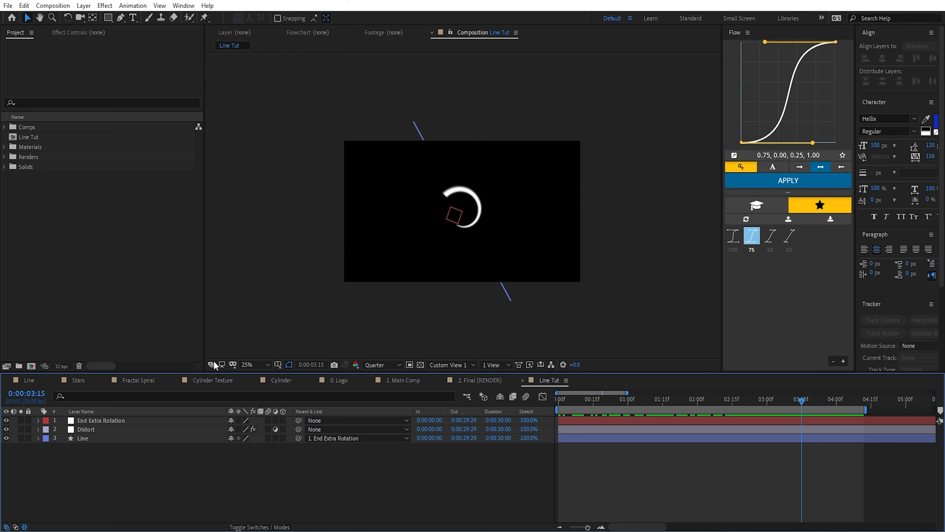
Create a new 1920 x 1080, 30 fps composition named Stars Tut
left_click(30, 367)
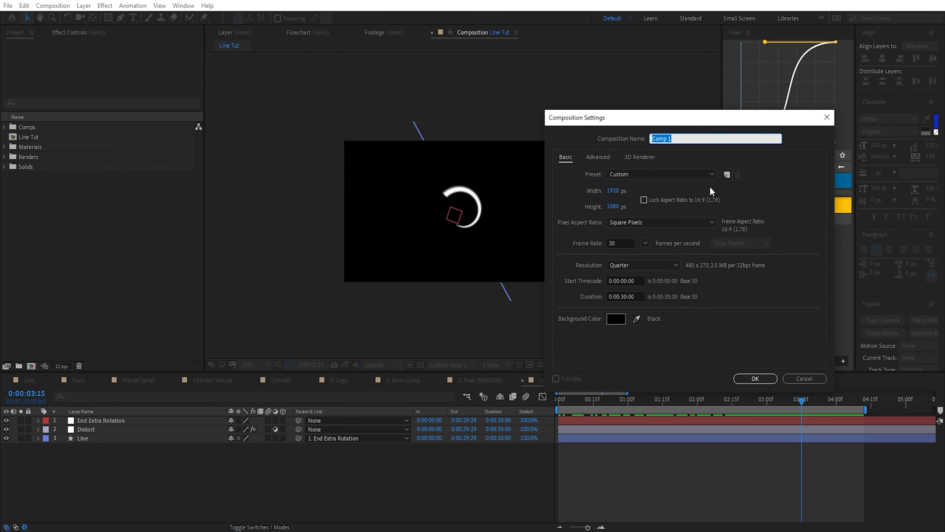
type("Stars Tut")
key("Return")
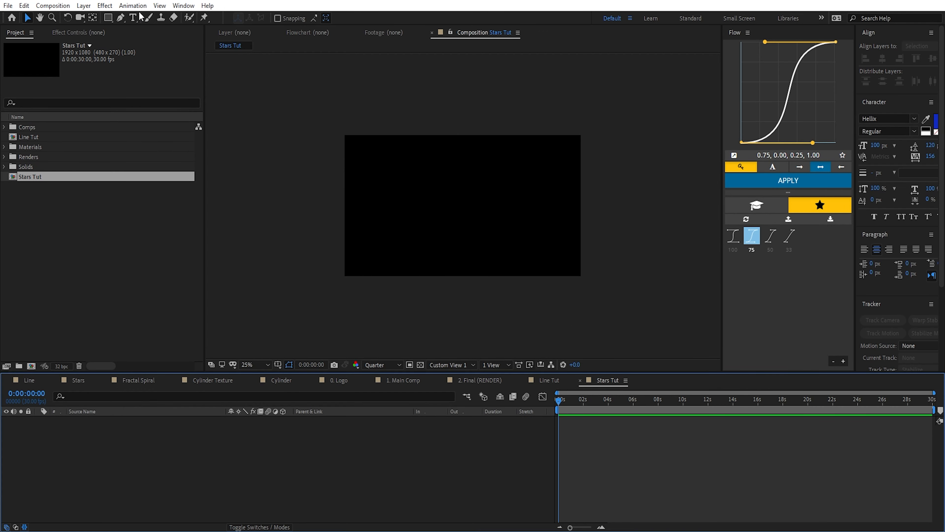
Create a white 1920 x 1080 px solid layer named Stars in the Stars Tut composition
left_click(83, 5)
mouse_move(97, 19)
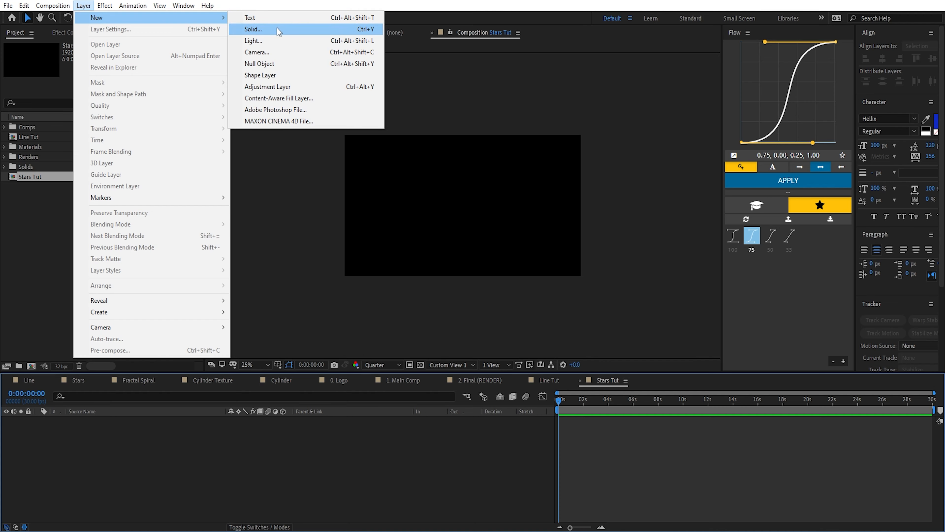
left_click(368, 31)
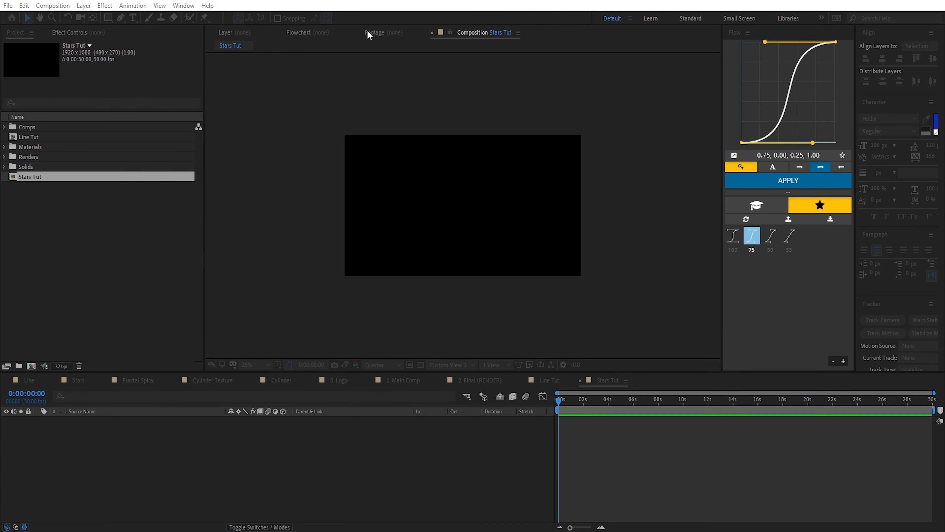
type("Stars")
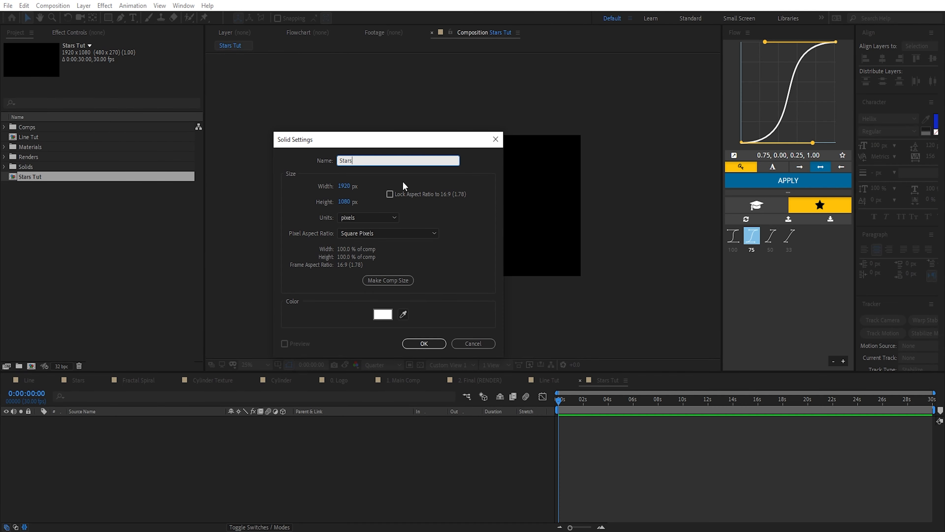
left_click(435, 346)
Apply the Fractal Noise and CC Star Burst effects to the Stars solid
key("ctrl+space")
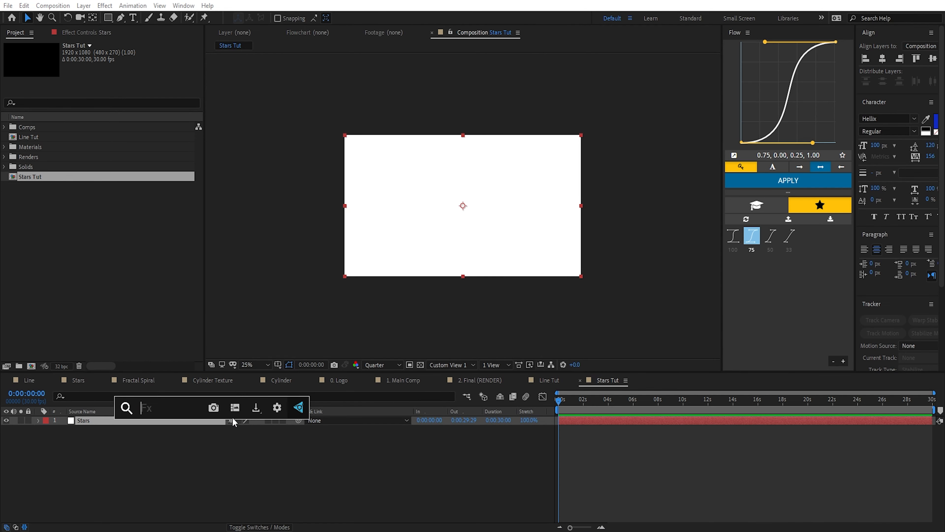
type("fracta")
key("Down")
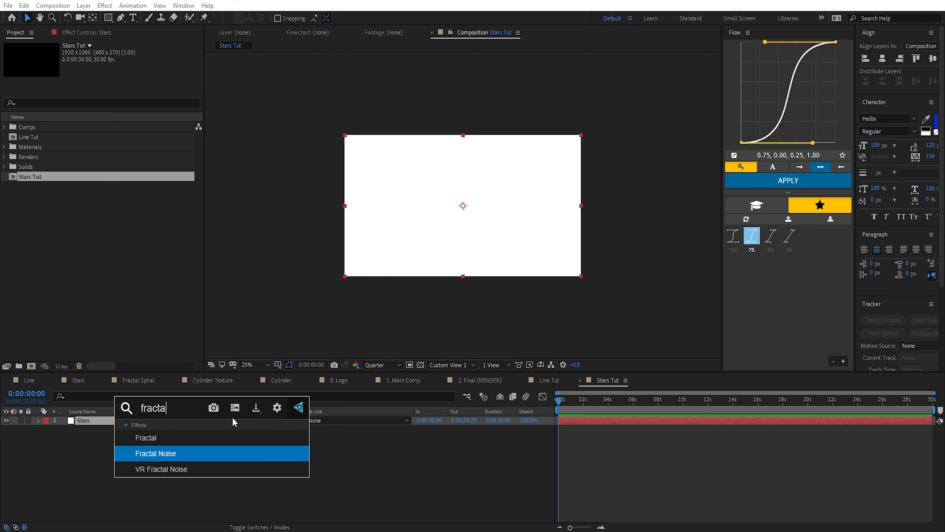
key("Return")
key("ctrl+space")
type("cc star")
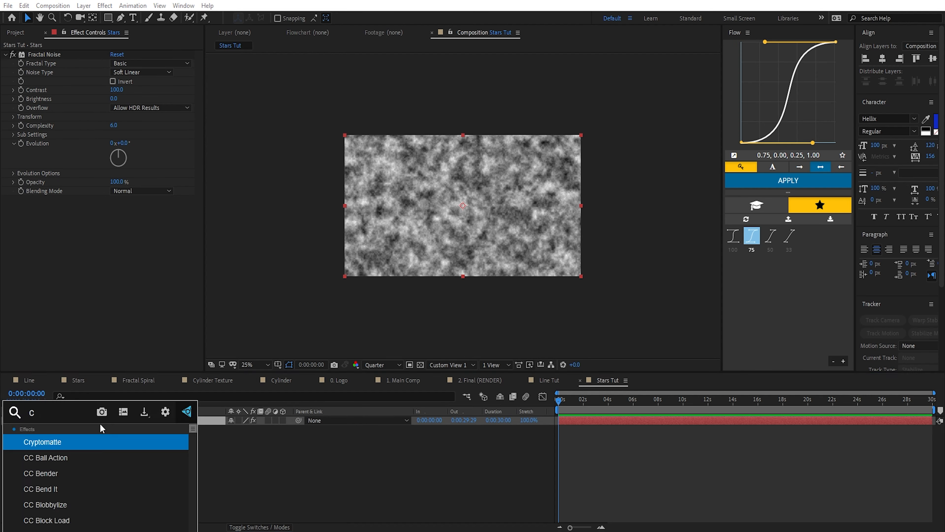
key("Return")
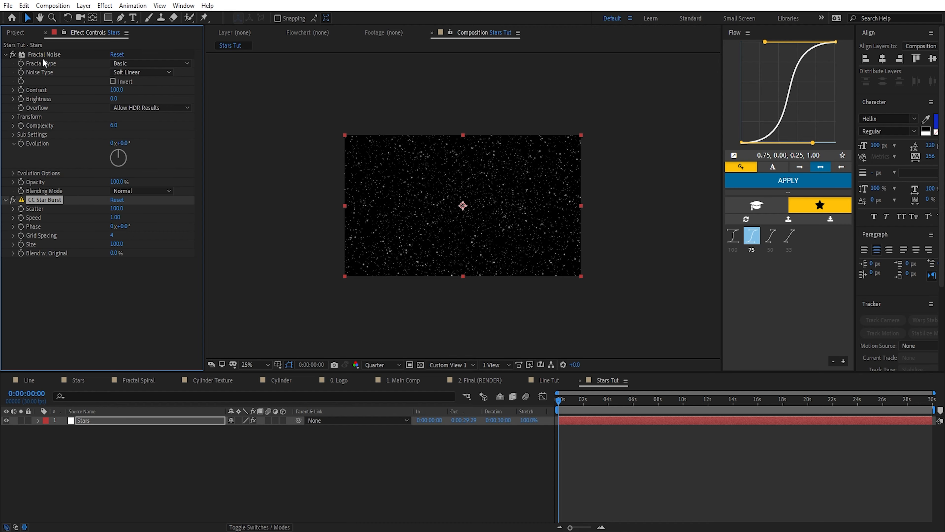
Examine the stars up close at Full resolution, comparing them with Fractal Noise switched off and on again
left_click(382, 365)
left_click(382, 388)
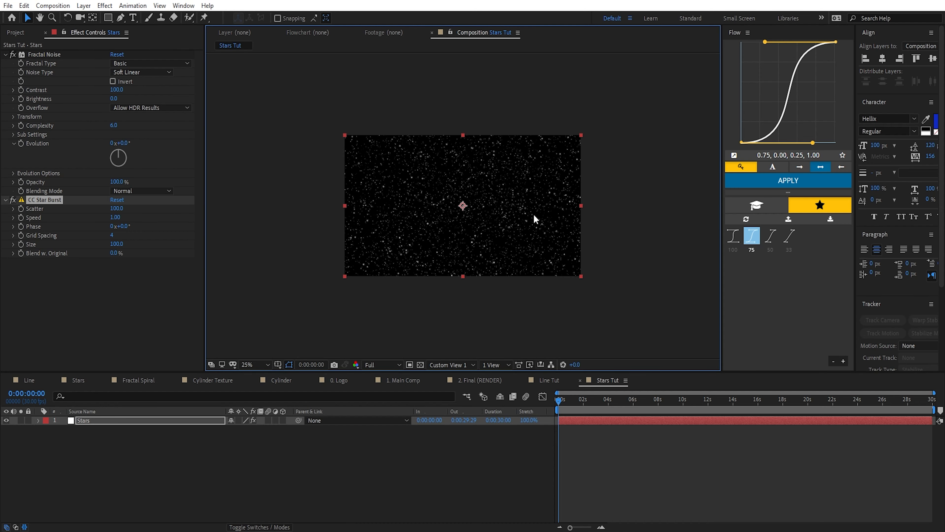
scroll(533, 215, "up", 5)
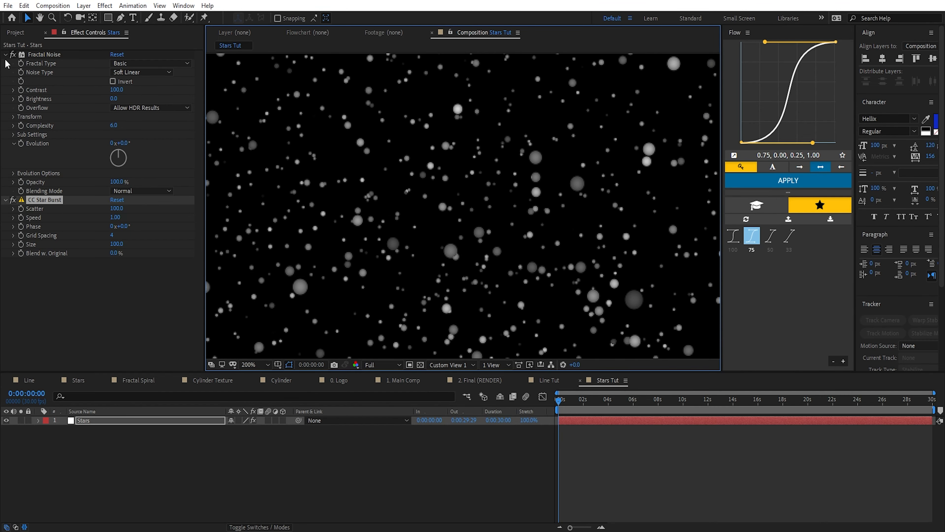
left_click(13, 55)
left_click(126, 422)
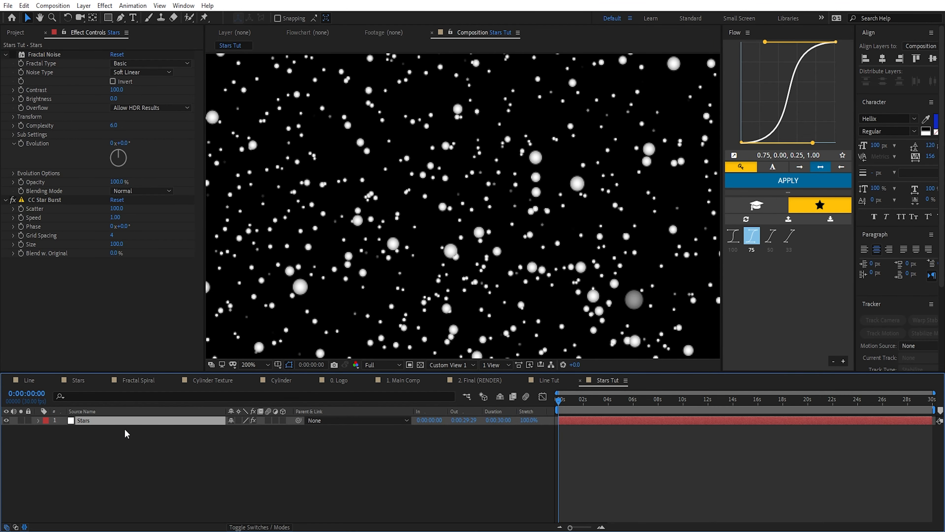
scroll(523, 227, "down", 3)
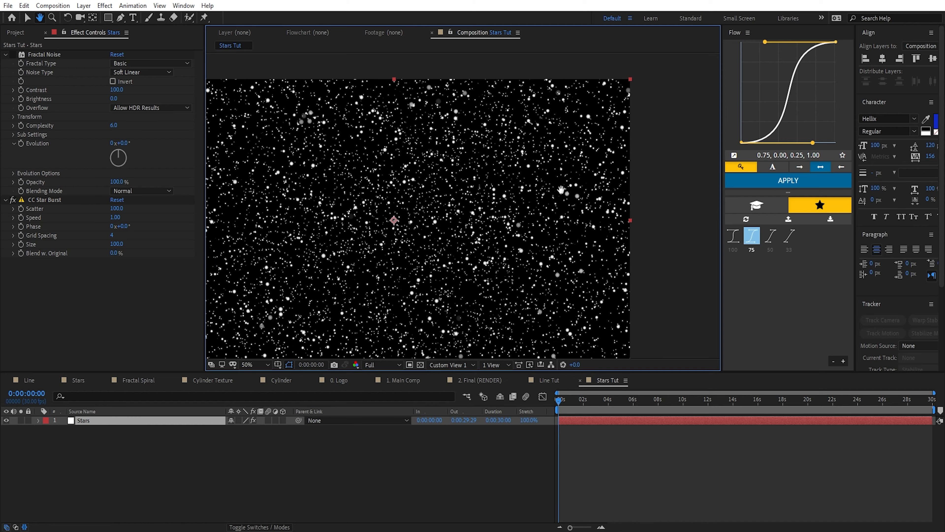
left_click_drag(384, 261, 342, 278)
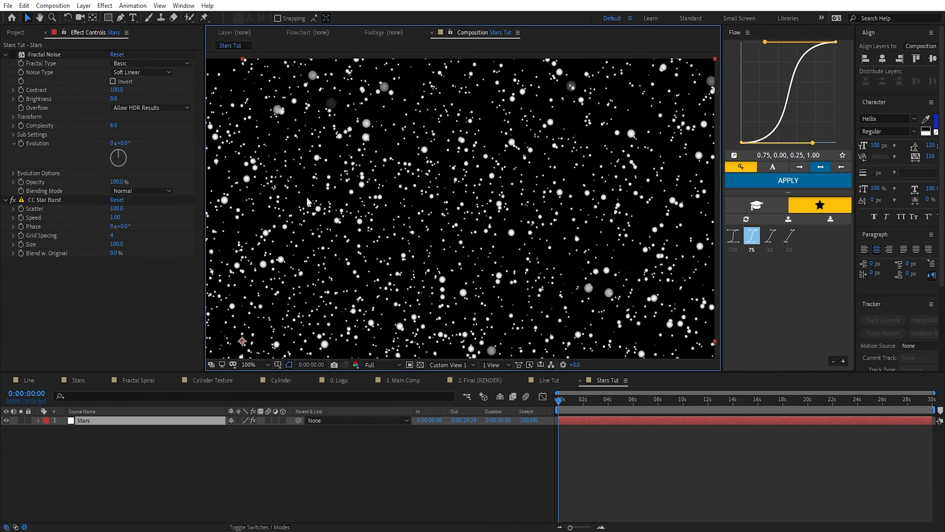
left_click(12, 55)
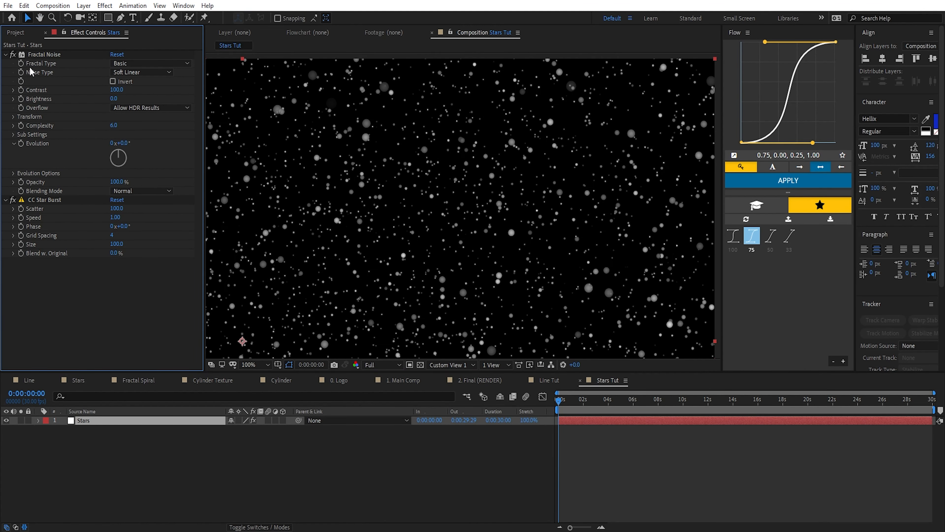
Raise the Fractal Noise Contrast to 427 and show the composition on the transparency grid
left_click(68, 199)
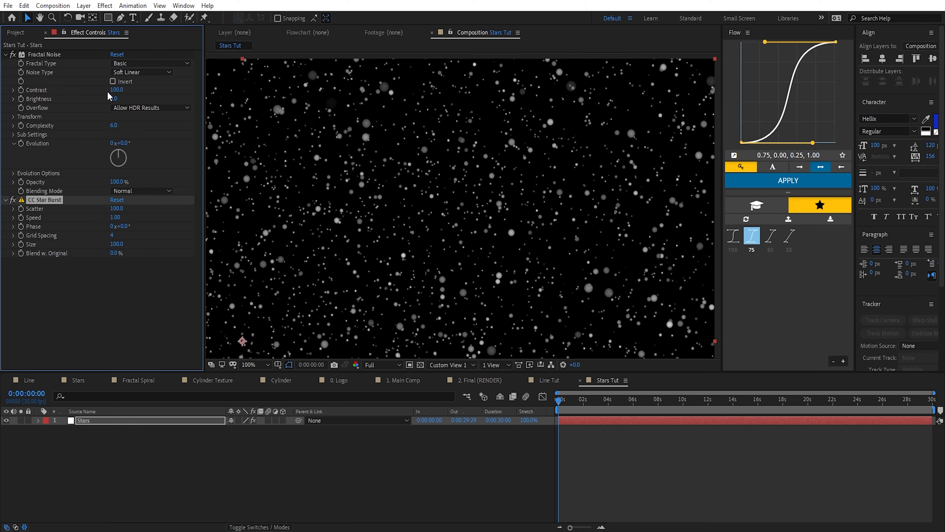
left_click_drag(115, 89, 291, 123)
left_click(421, 365)
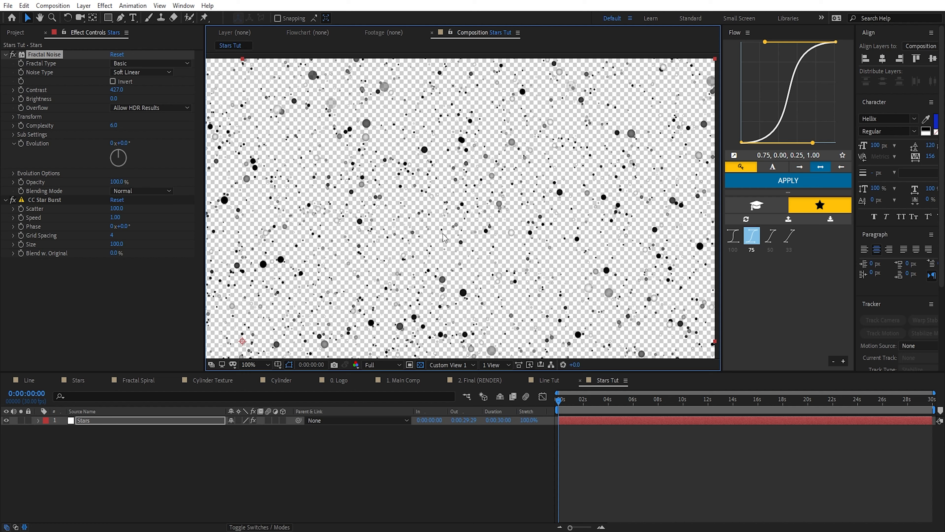
Set the CC Star Burst Scatter to 500, with the preview resolution at Quarter and the whole frame in view
left_click(41, 200)
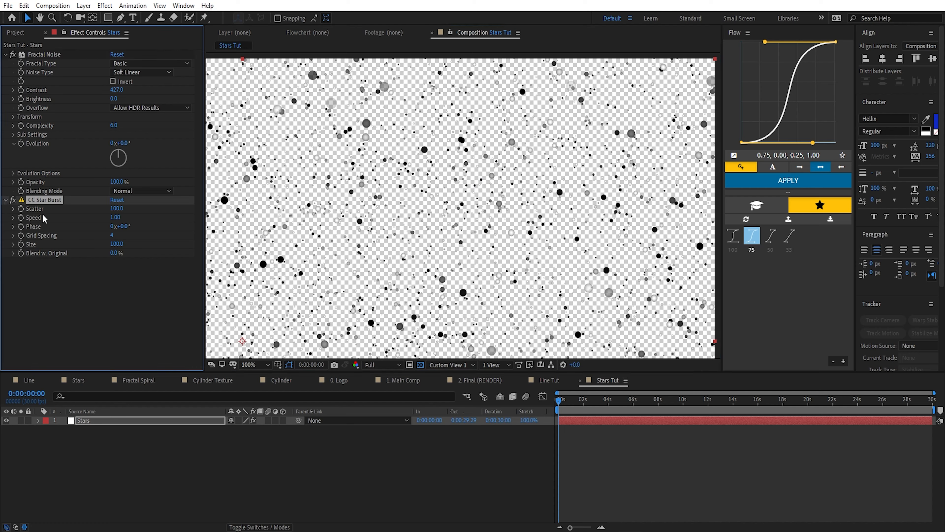
left_click_drag(116, 209, 143, 215)
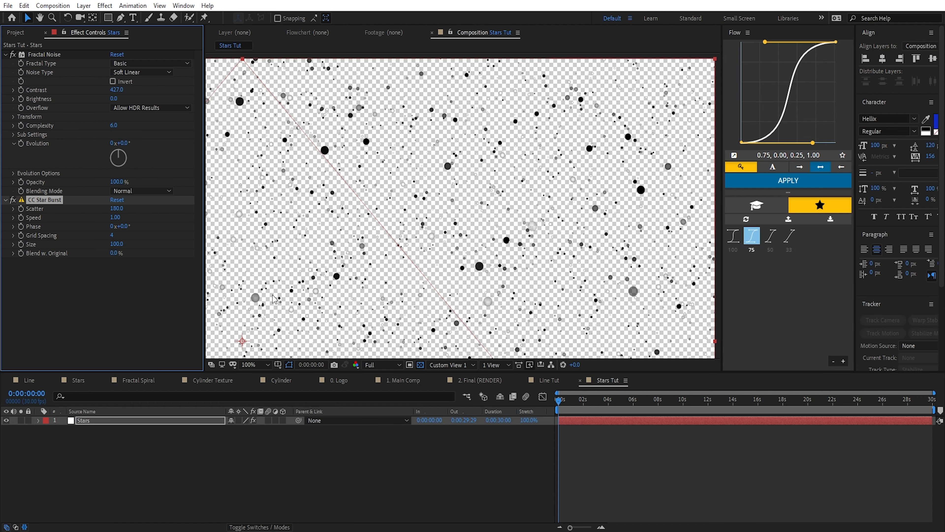
left_click(382, 365)
left_click(383, 422)
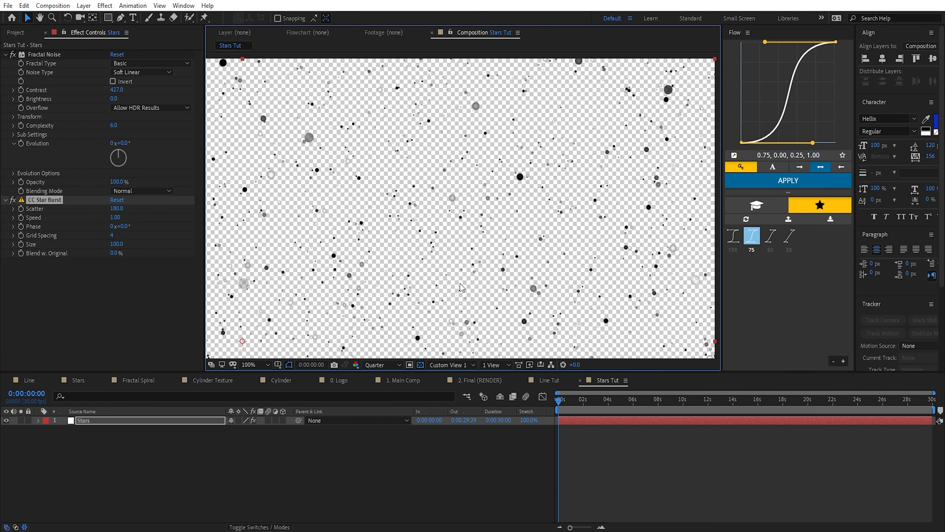
scroll(461, 284, "down", 1)
left_click_drag(117, 207, 112, 208)
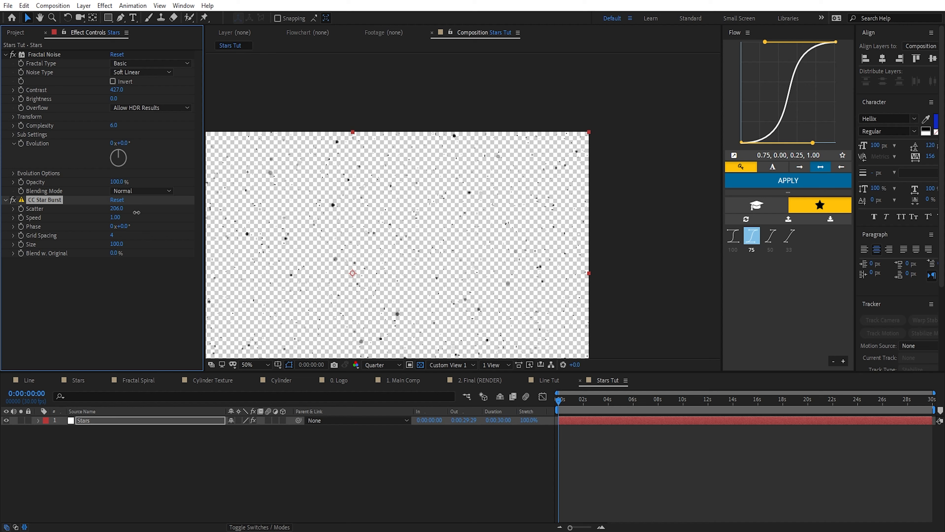
left_click(118, 208)
type("500")
key("Return")
left_click_drag(406, 235, 480, 181)
left_click_drag(455, 212, 497, 196)
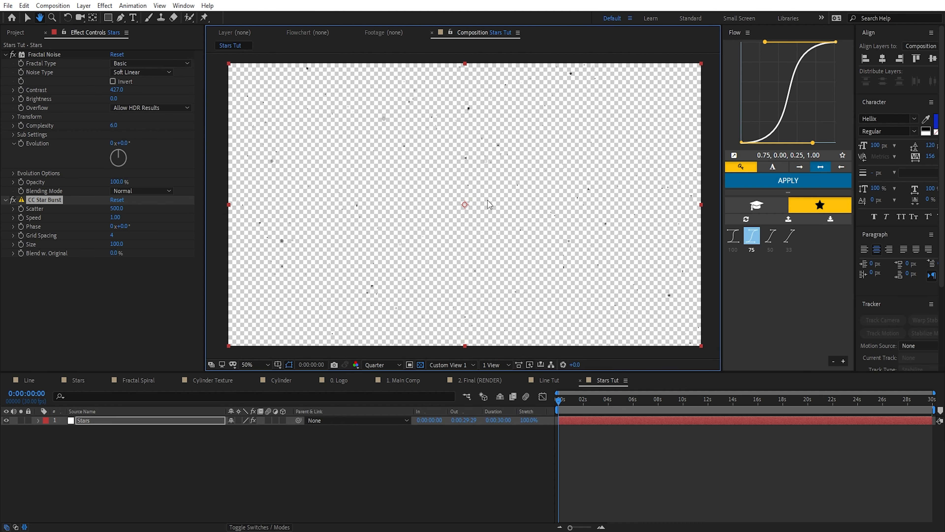
Preview the stars with a faster CC Star Burst Speed of 2.75, and set the Speed to -3.00
left_click_drag(115, 217, 126, 219)
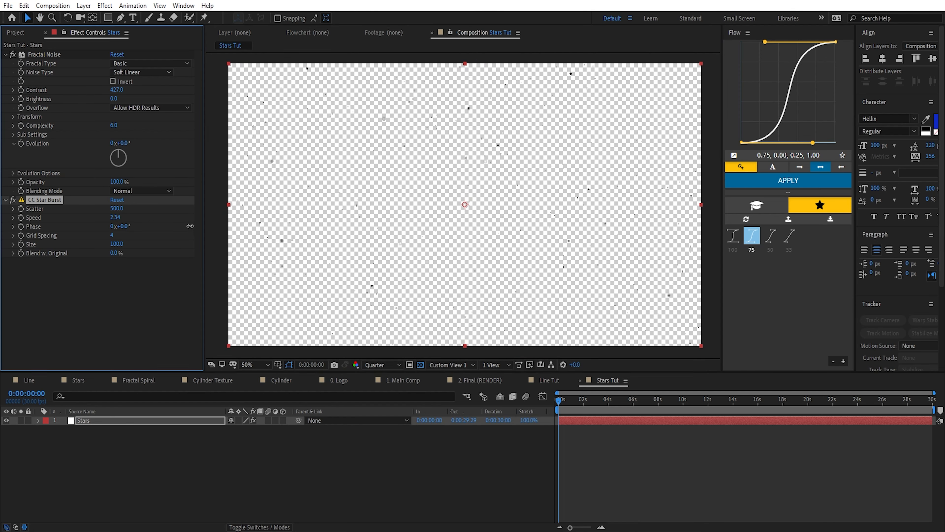
key("space")
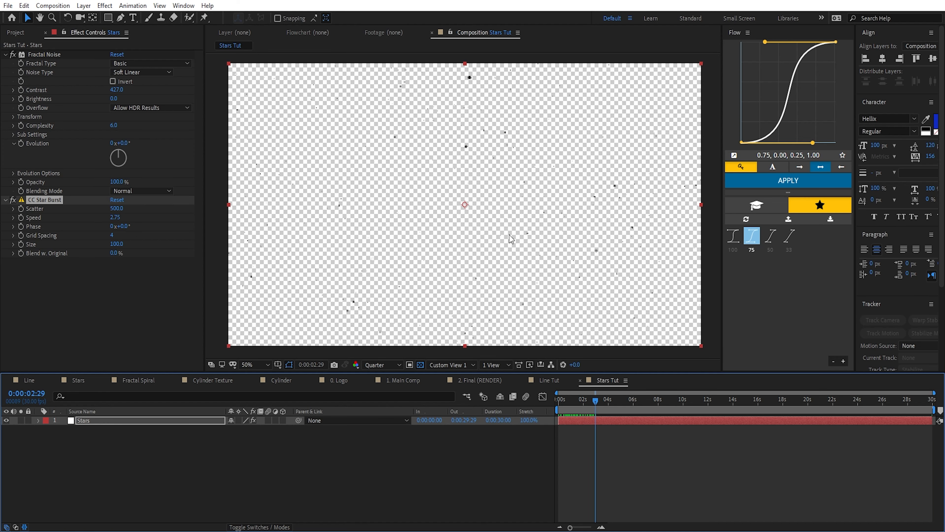
left_click(581, 398)
left_click(115, 217)
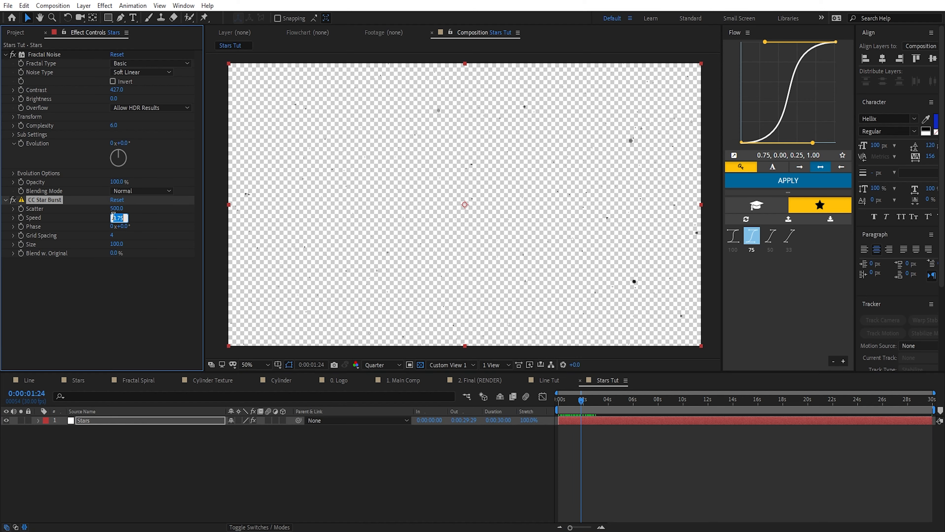
key("Return")
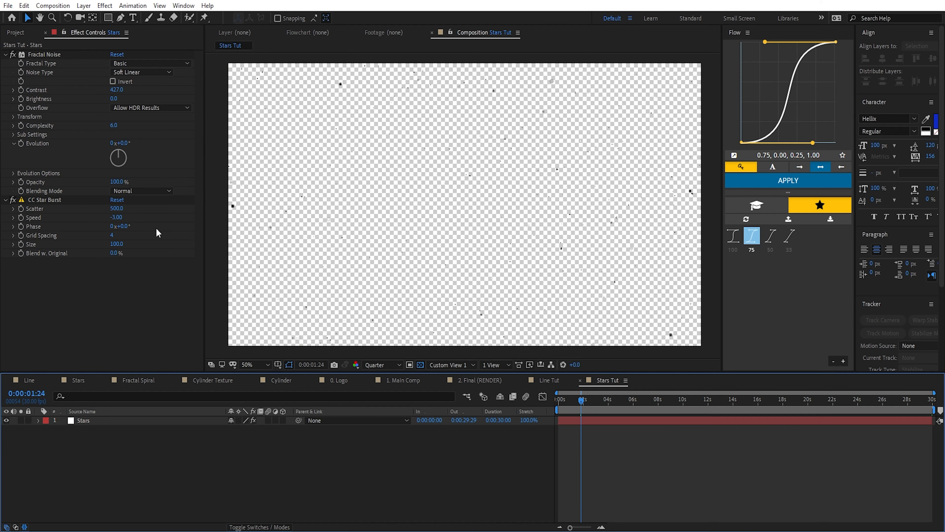
Add an adjustment layer above Stars, hide the transparency grid and apply Optics Compensation to the new layer
left_click(84, 5)
mouse_move(96, 18)
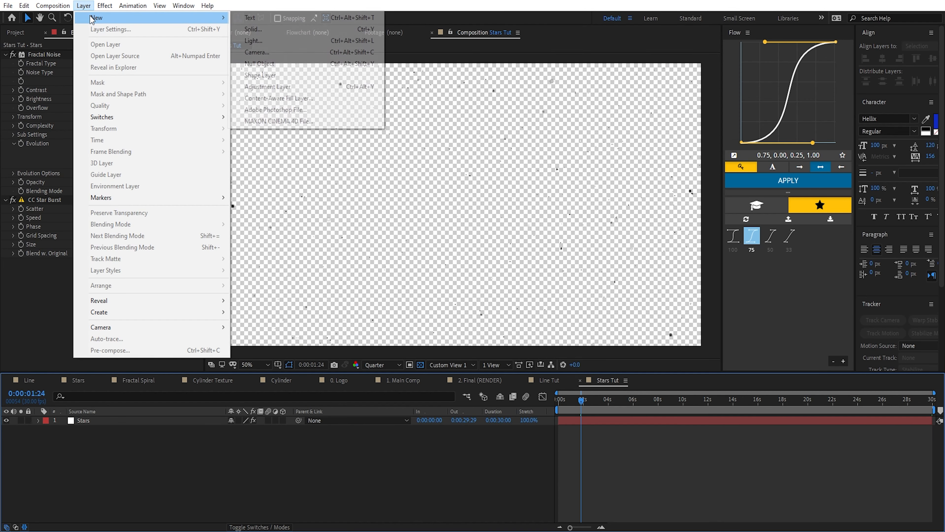
left_click(305, 86)
left_click(421, 365)
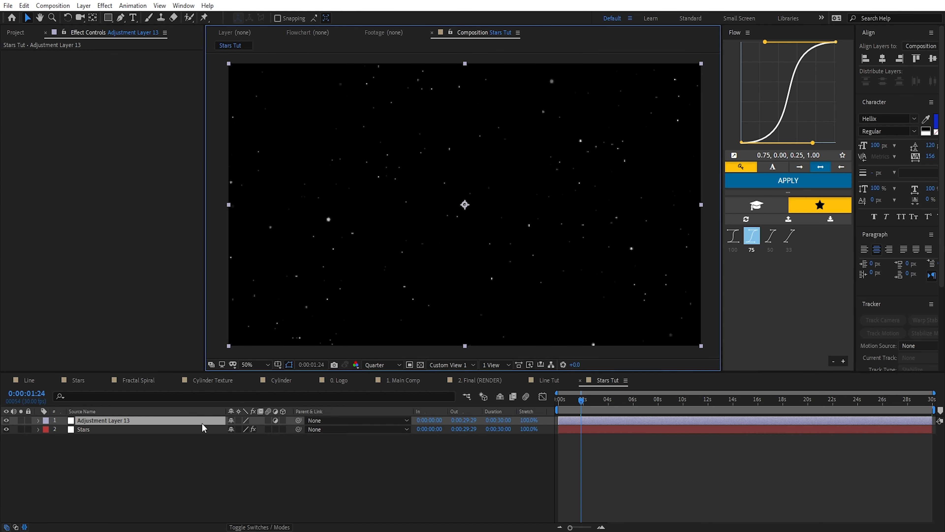
key("ctrl+space")
type("optics")
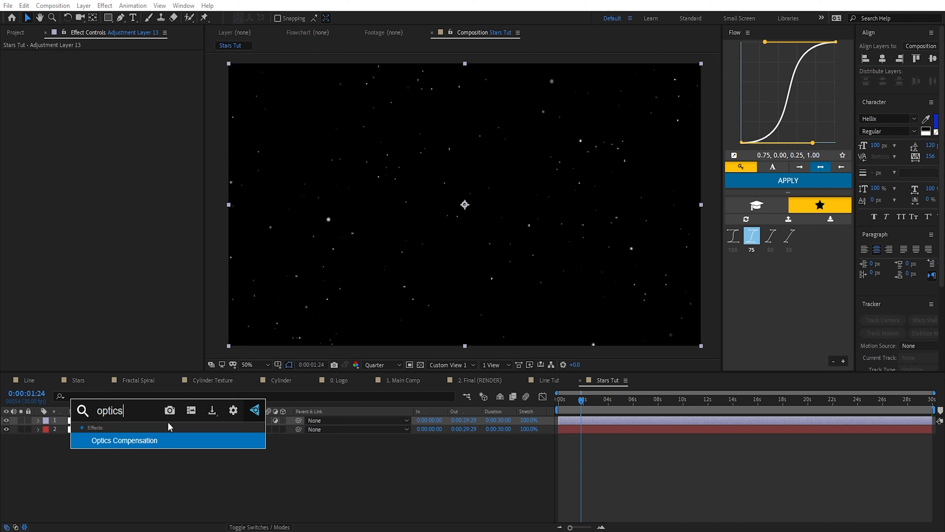
key("Return")
Try Reverse Lens Distortion with an increased Field Of View while scrubbing the stars, and delete the adjustment layer
left_click(112, 72)
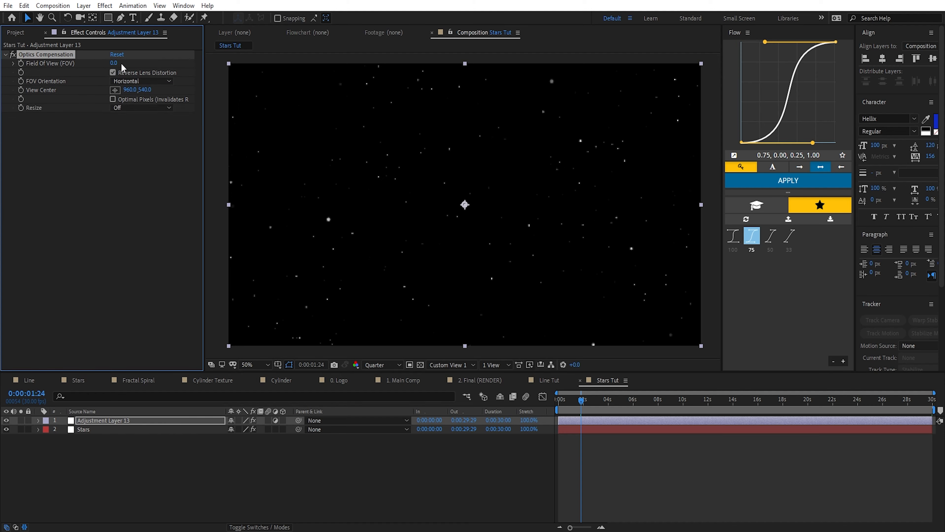
left_click_drag(121, 63, 220, 71)
left_click_drag(581, 399, 637, 406)
left_click_drag(648, 404, 612, 404)
left_click(121, 422)
key("Delete")
Try a different CC Star Burst Grid Spacing on the Stars layer and return it to 4
left_click(129, 421)
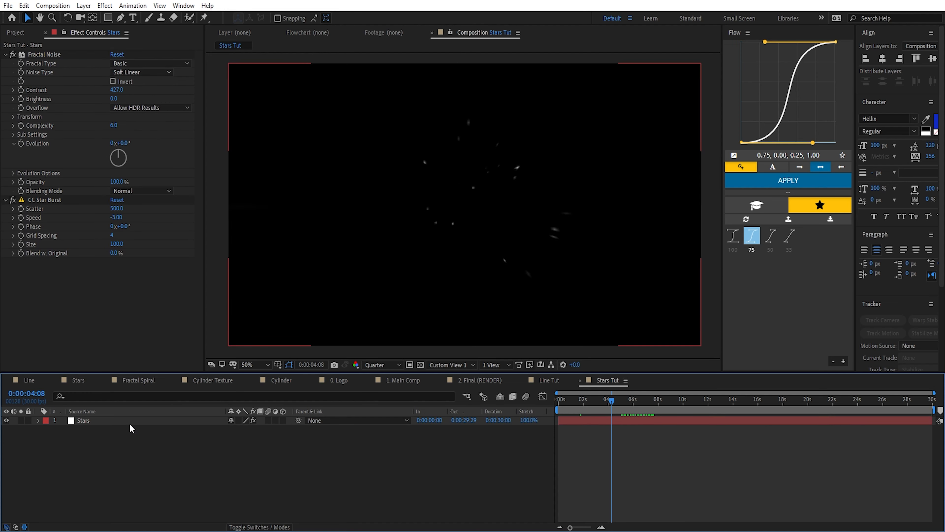
left_click_drag(213, 229, 113, 240)
left_click(114, 236)
type("4")
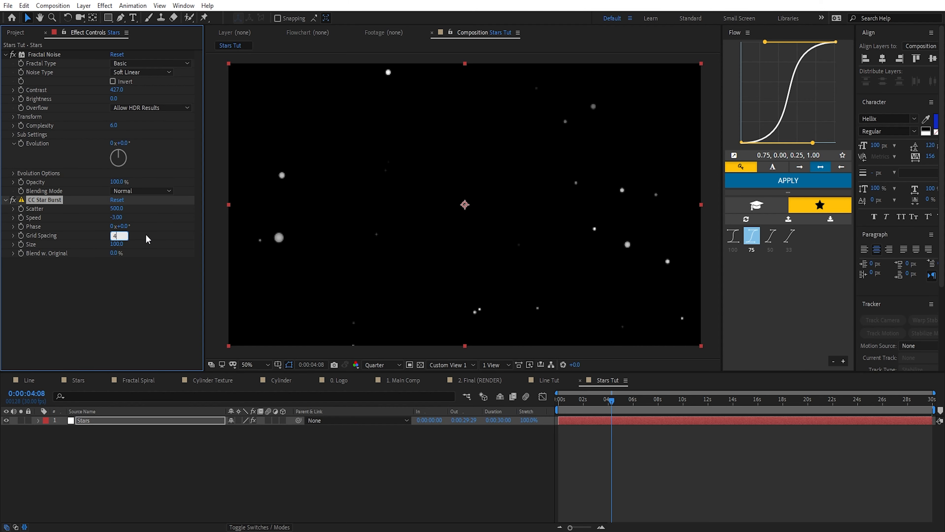
key("Return")
Try a different CC Star Burst Size and return it to 100
mouse_move(116, 244)
left_mouse_down()
mouse_move(98, 248)
mouse_move(160, 254)
mouse_move(93, 257)
mouse_move(178, 260)
mouse_move(61, 262)
mouse_move(111, 247)
left_mouse_up()
left_click(113, 245)
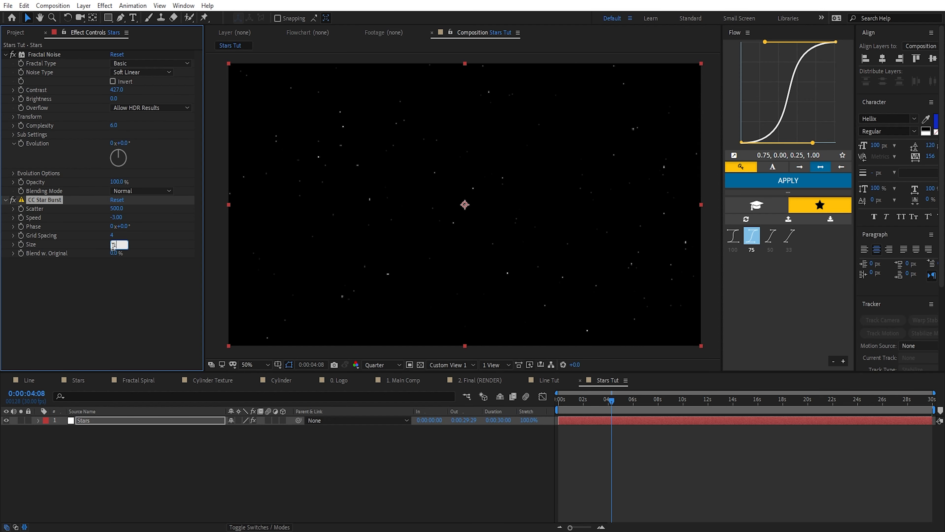
type("100")
left_click(131, 295)
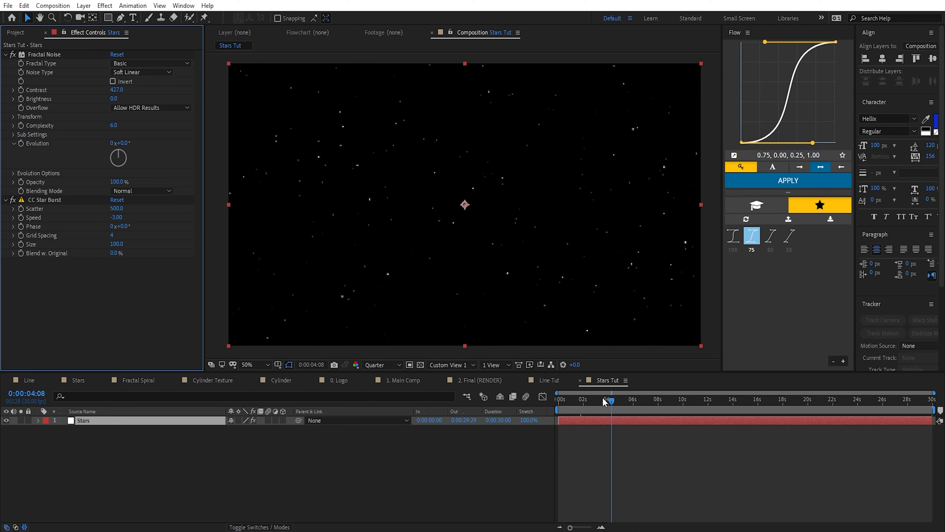
Scrub through the star motion to 0:00:10:29 and apply the Echo effect to the Stars layer
left_click_drag(602, 397, 695, 401)
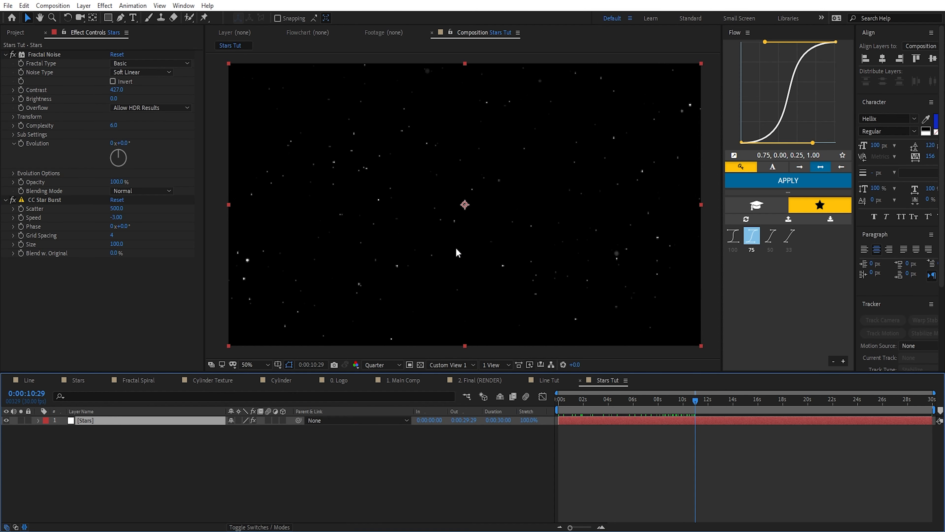
key("ctrl+space")
type("echo")
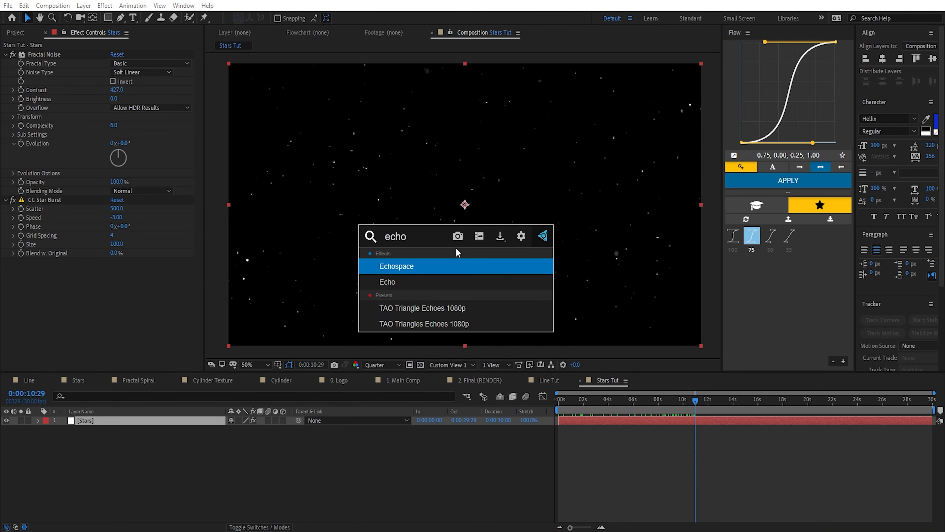
key("Down")
key("Return")
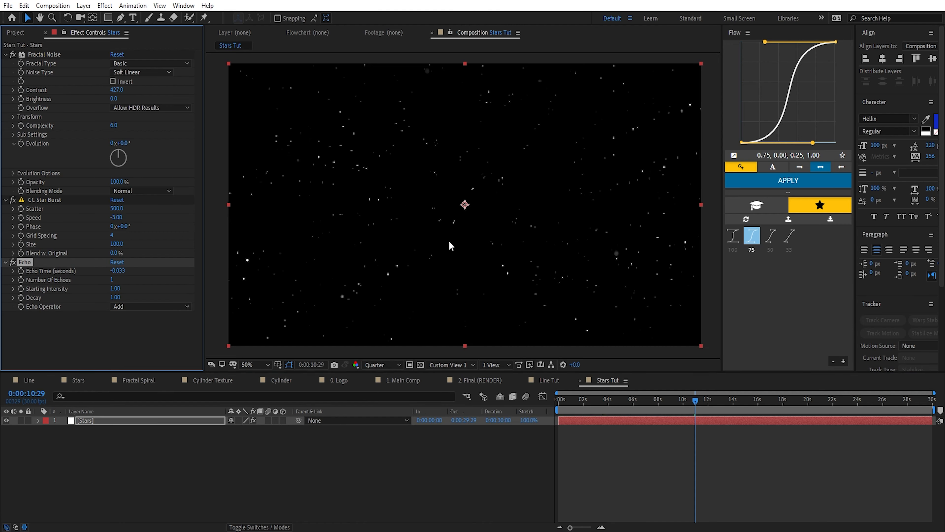
Set the Stars layer's Echo Time to -0.003 seconds and switch the composition preview to Full resolution
left_click(175, 422)
scroll(499, 219, "up", 2)
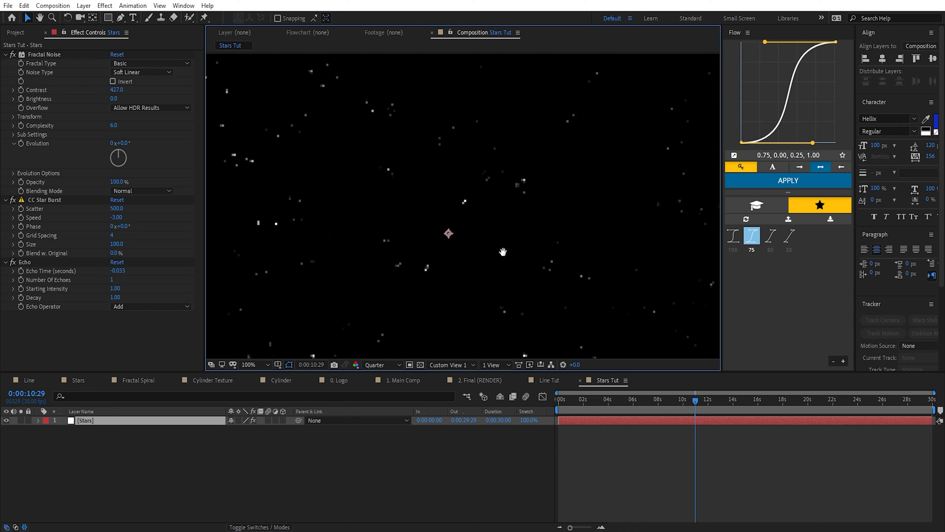
left_click(115, 275)
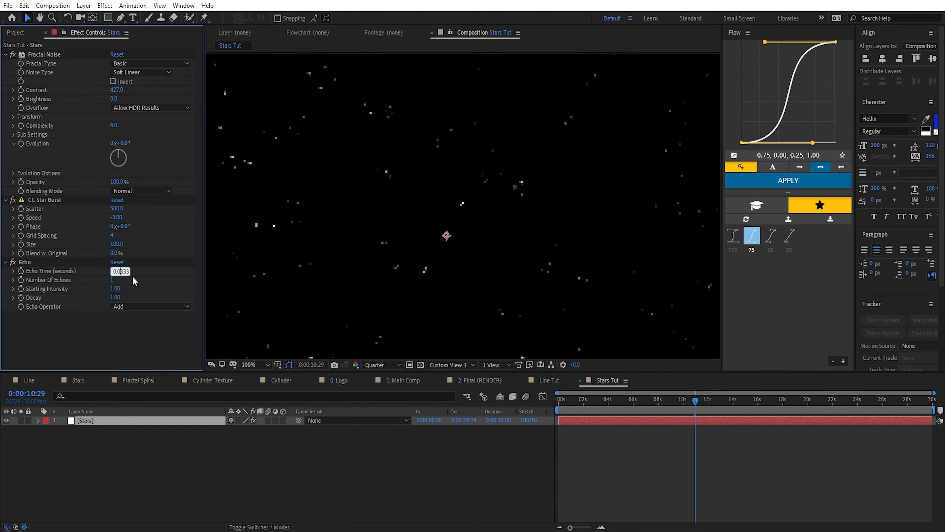
left_click(168, 294)
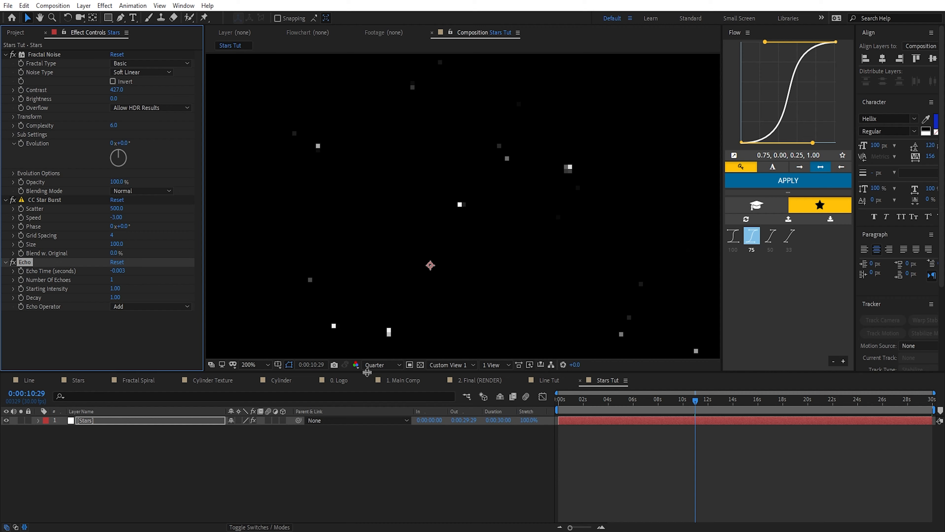
left_click(557, 219)
key("period")
key("comma")
left_click_drag(582, 242, 397, 188)
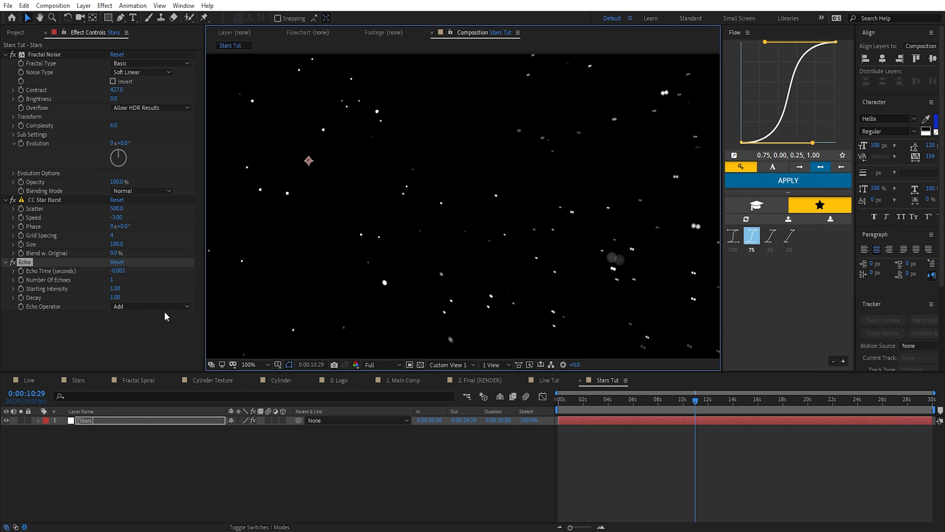
Set the Number Of Echoes on the Stars layer's Echo effect to 50
left_click(112, 280)
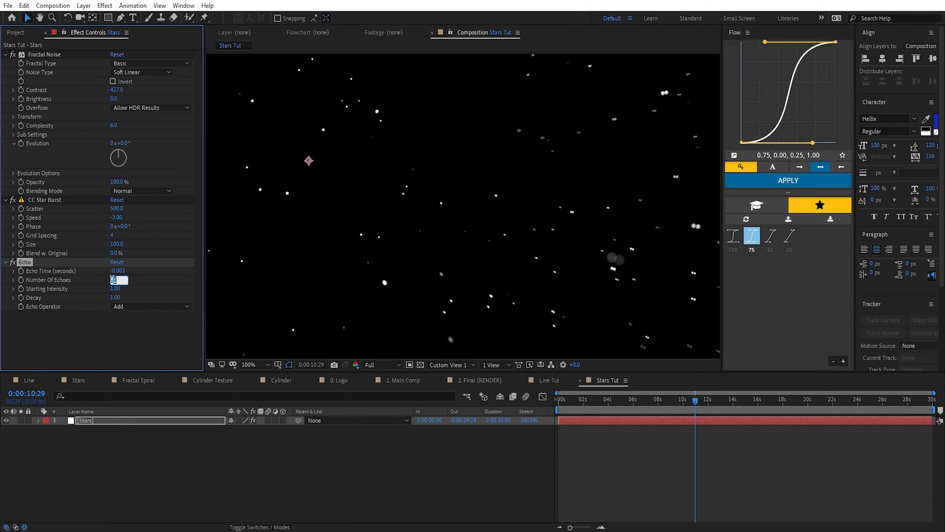
type("50")
key("Return")
key("comma")
left_click_drag(379, 234, 495, 200)
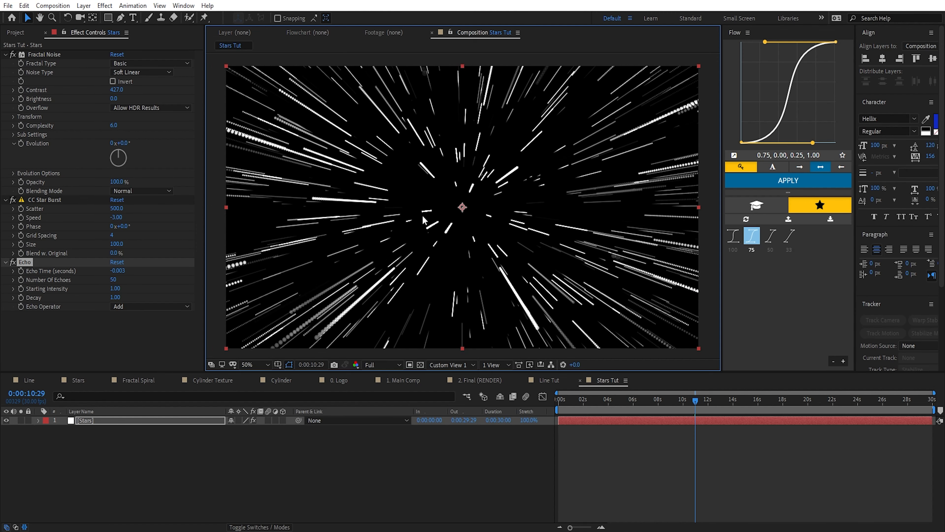
Examine the star trails up close near the centre and outer edges of the composition for gaps between echoes
left_click(119, 271)
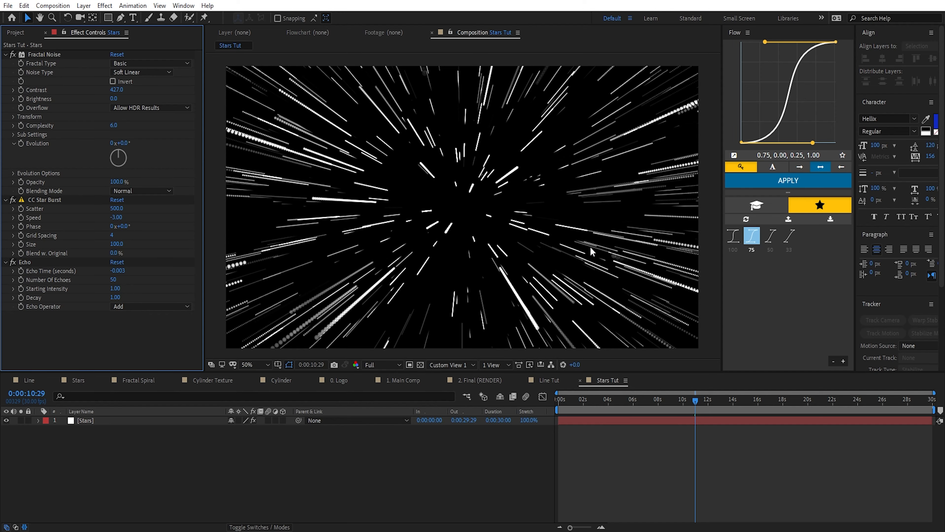
scroll(591, 247, "up", 3)
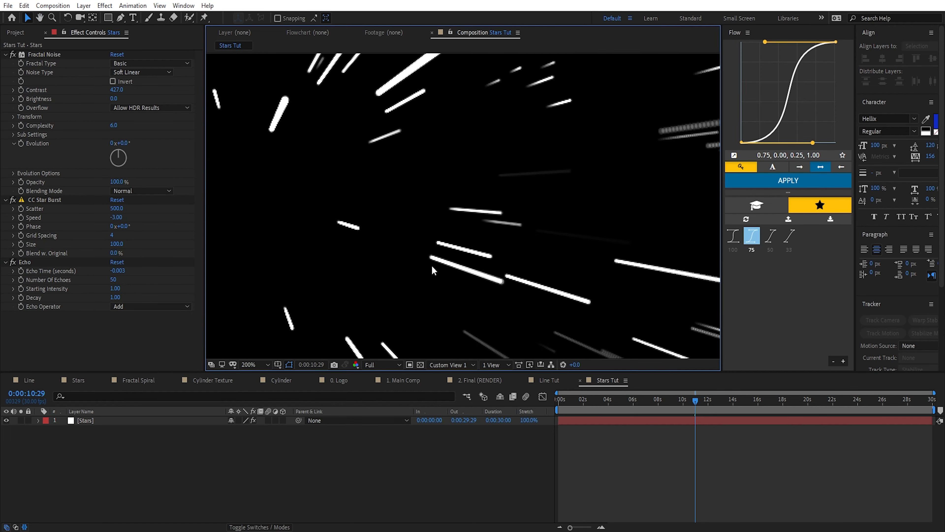
left_click_drag(562, 263, 439, 230)
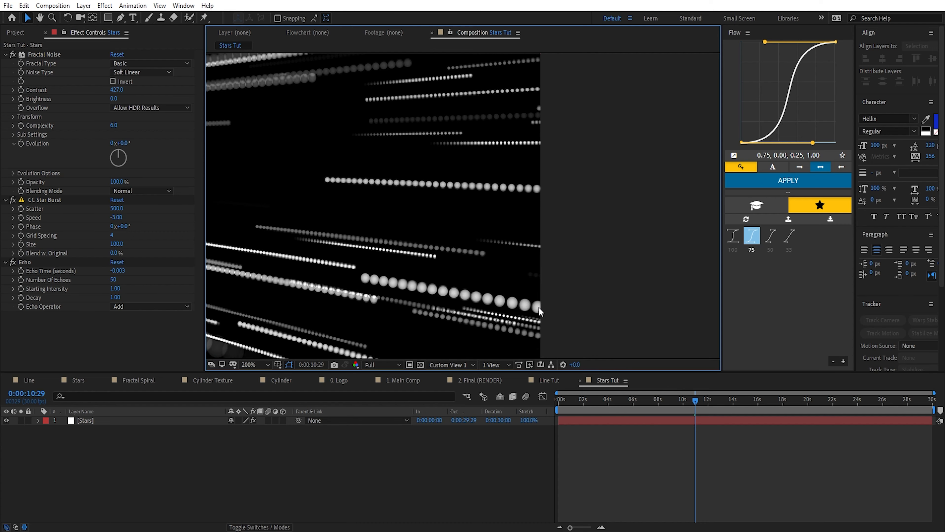
scroll(475, 306, "down", 4)
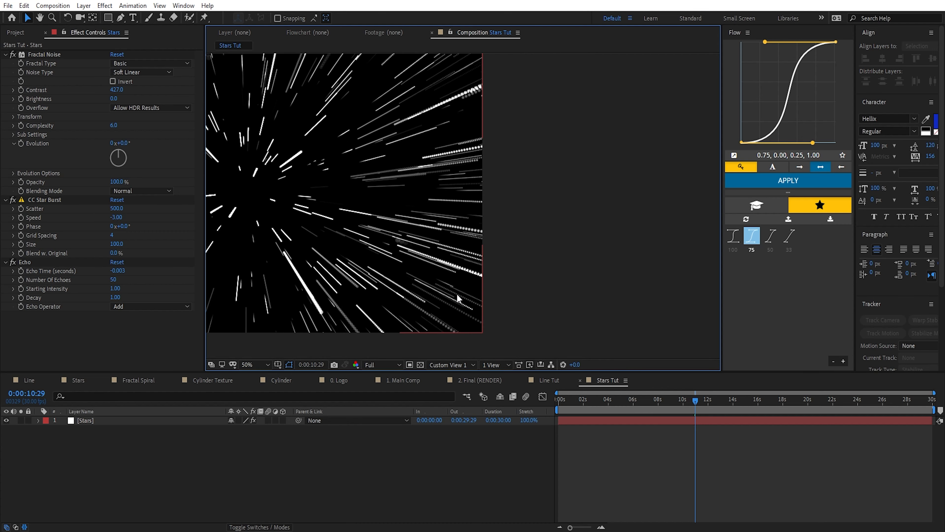
scroll(518, 283, "up", 3)
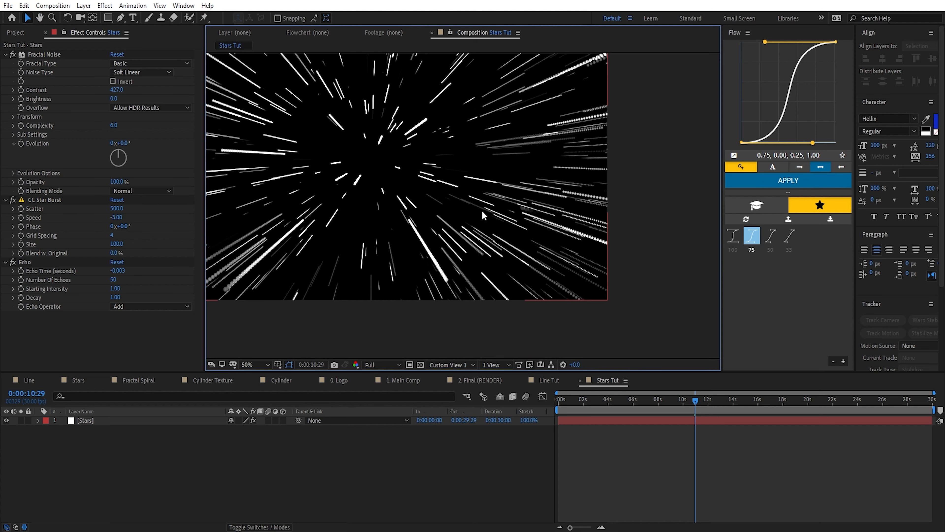
scroll(482, 211, "down", 2)
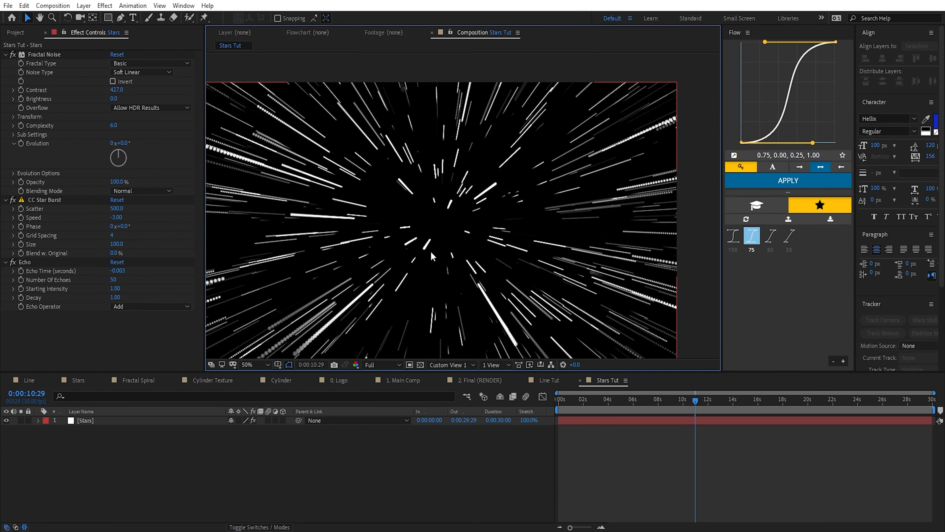
scroll(431, 251, "up", 2)
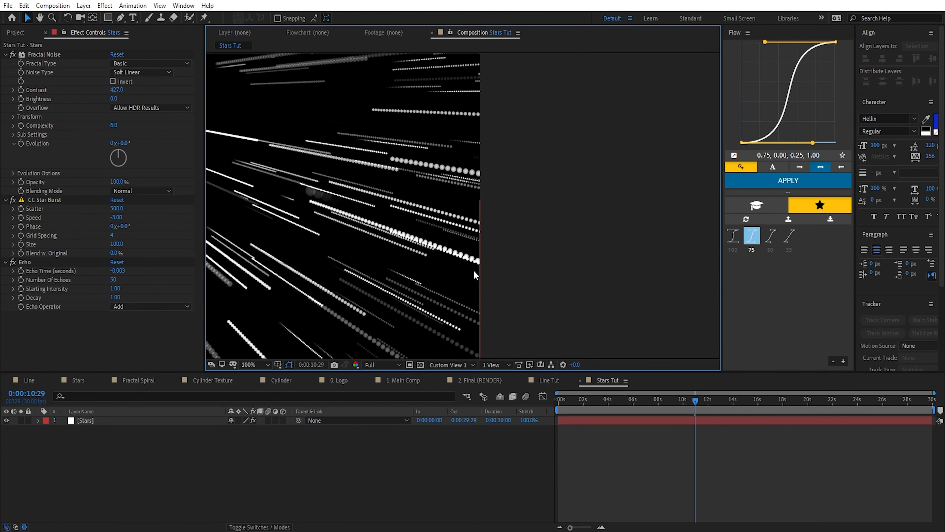
scroll(473, 270, "left", 5)
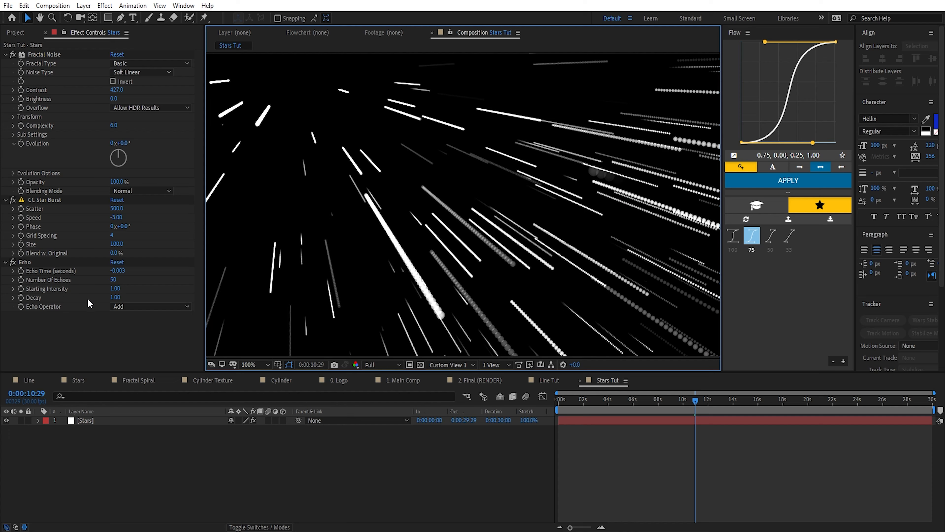
Set the composition preview to Quarter resolution and the Stars layer's Echo Decay to 0.95
left_click(381, 367)
left_click(382, 423)
scroll(532, 275, "down", 2)
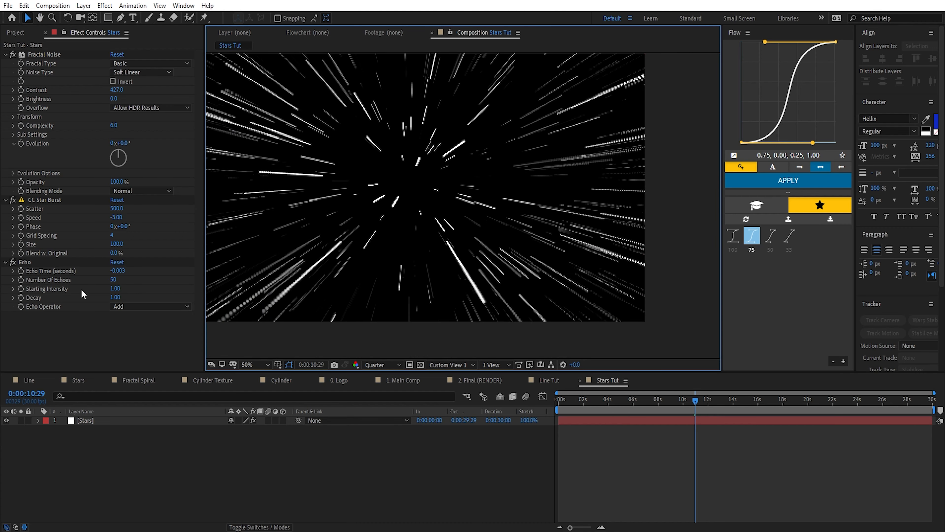
left_click_drag(115, 289, 149, 291)
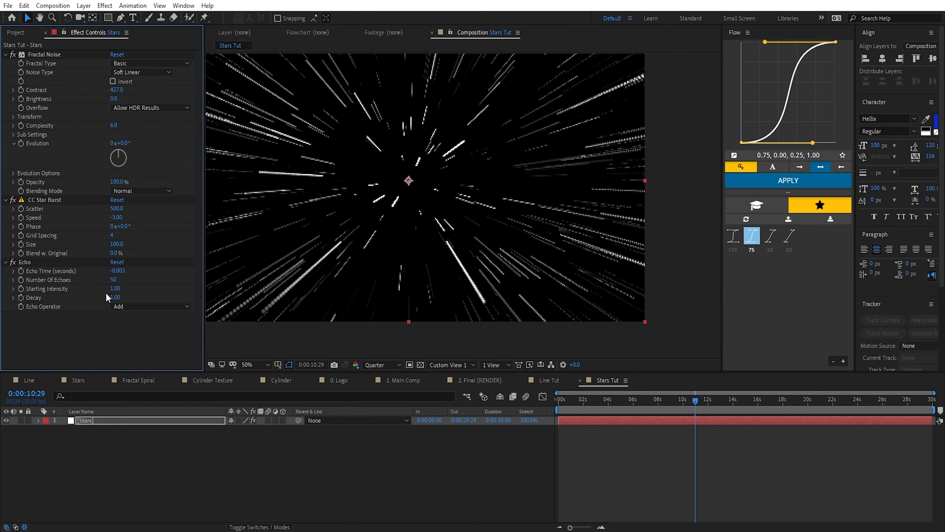
left_click_drag(118, 297, 112, 300)
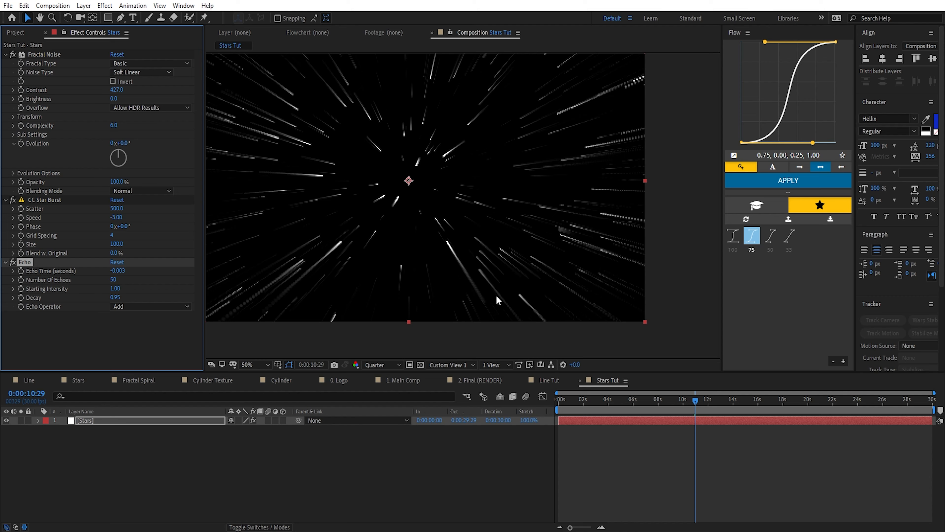
Try the Maximum Echo Operator on the Stars layer and return it to Add
left_click(143, 307)
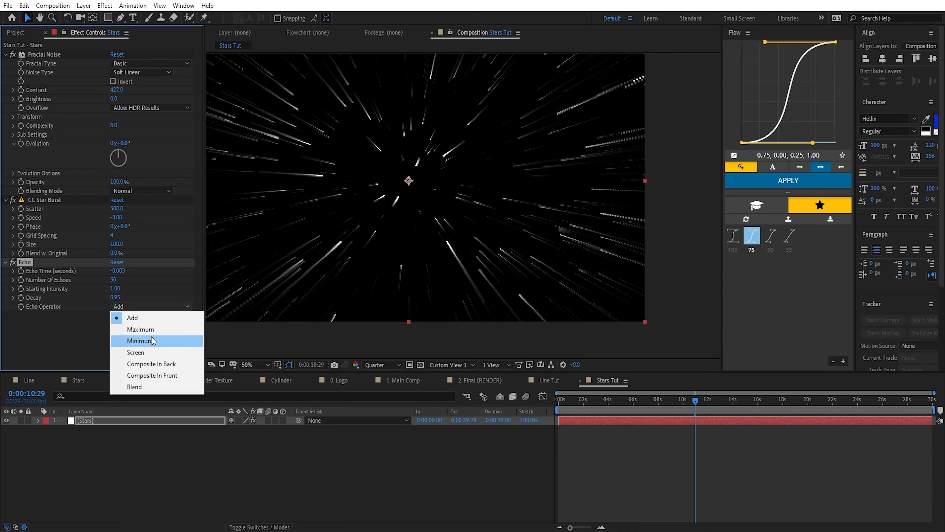
left_click(150, 330)
left_click(149, 307)
left_click(149, 329)
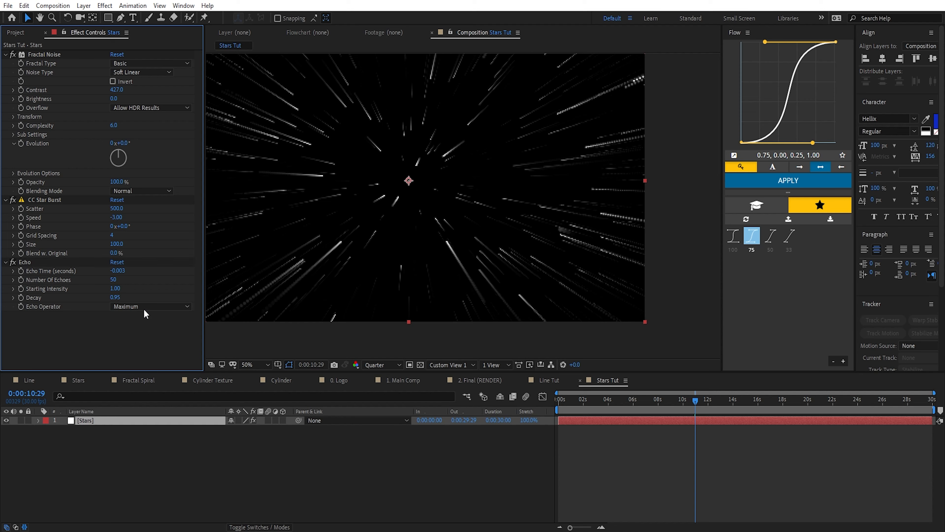
left_click(143, 306)
left_click(145, 318)
Rename the Stars layer as Small Stars
left_click(107, 423)
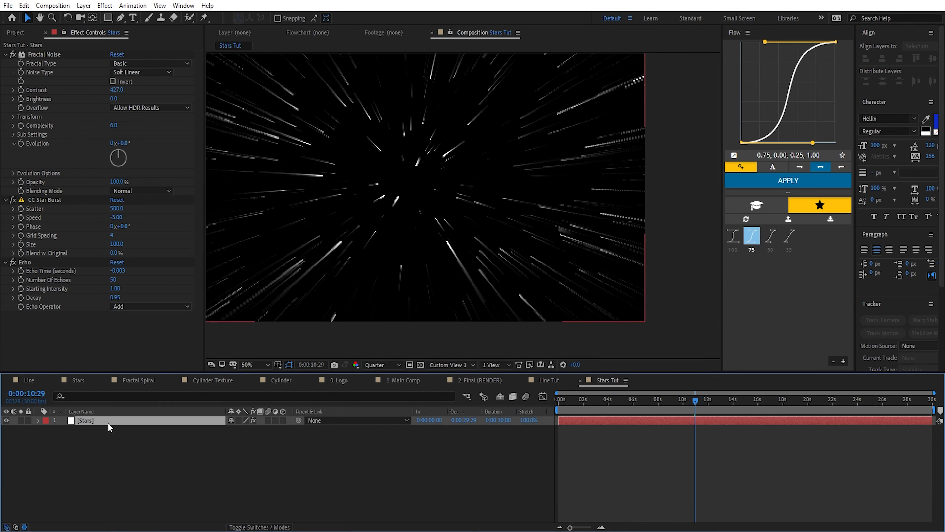
key("Return")
type("Small Stars")
key("Return")
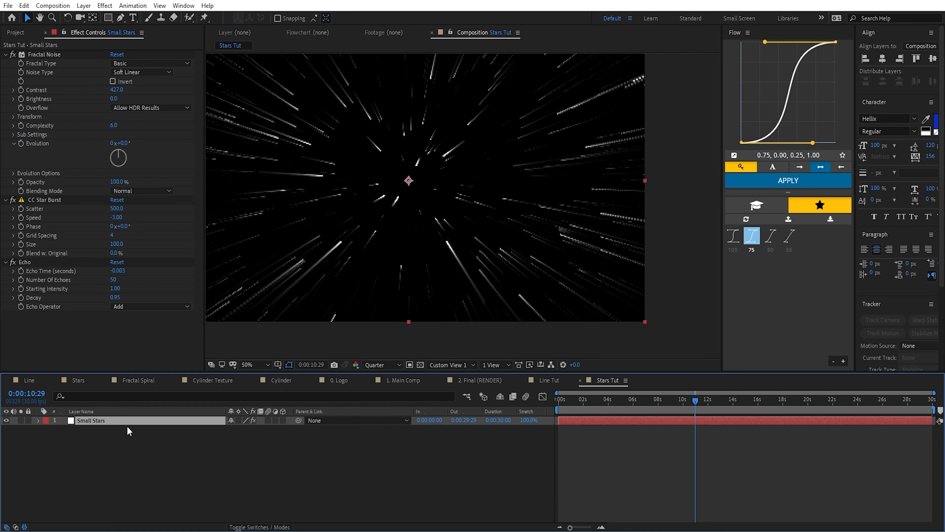
Duplicate the Small Stars layer, rename the copy as Big Stars and solo it
key("ctrl+d")
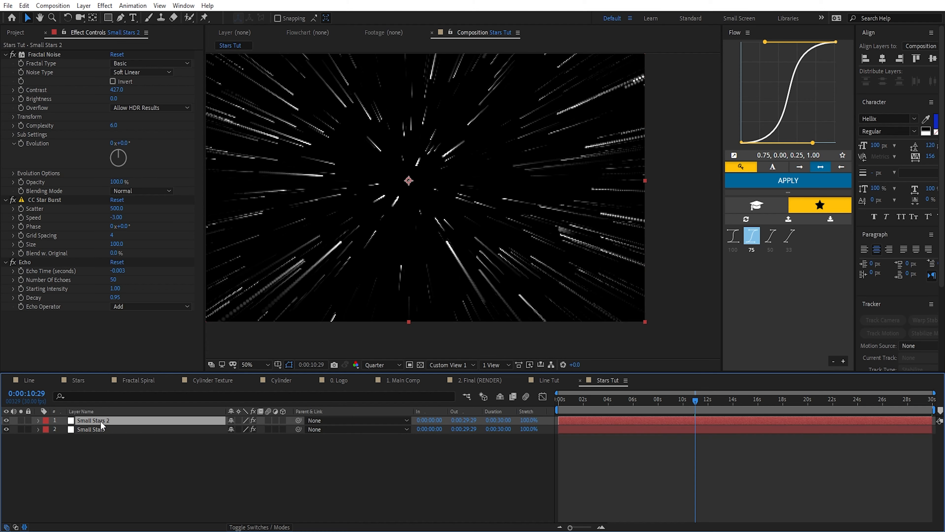
key("Return")
type("Big Stars")
key("Return")
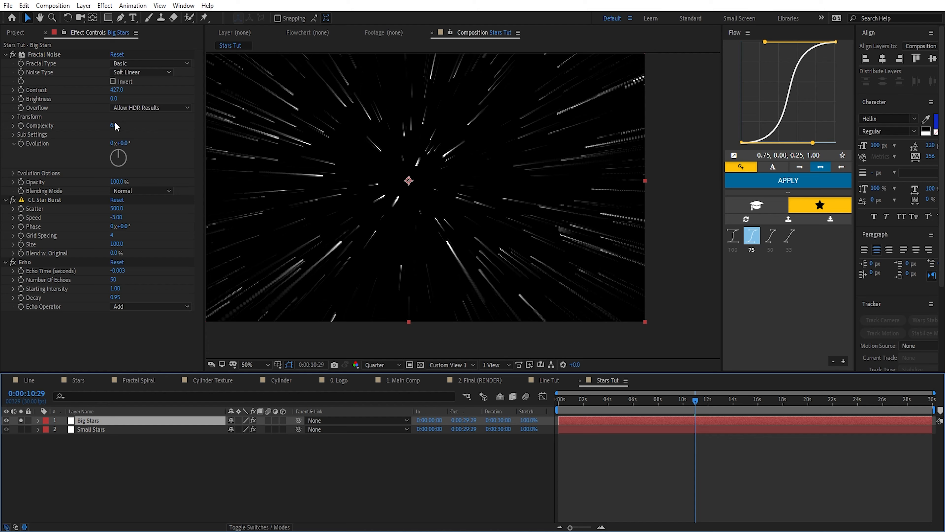
Set the CC Star Burst Size to 400 and Phase to 1x+93° on the Big Stars layer
left_click(34, 200)
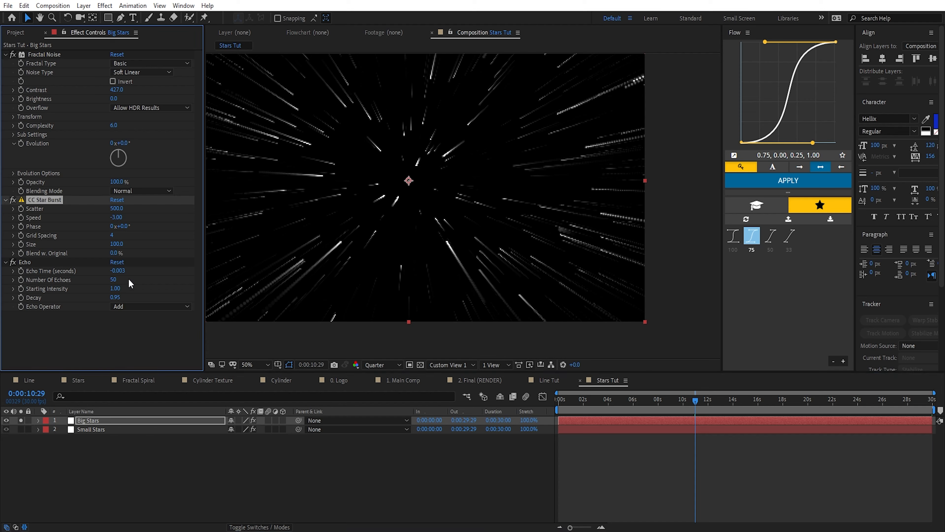
mouse_move(116, 245)
left_mouse_down()
mouse_move(295, 267)
mouse_move(145, 245)
mouse_move(772, 255)
left_mouse_up()
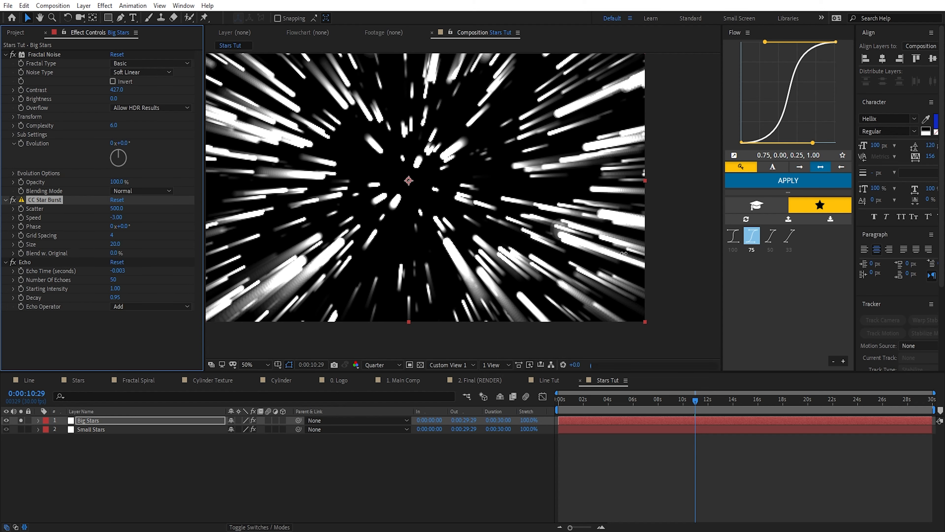
left_click_drag(624, 254, 356, 221)
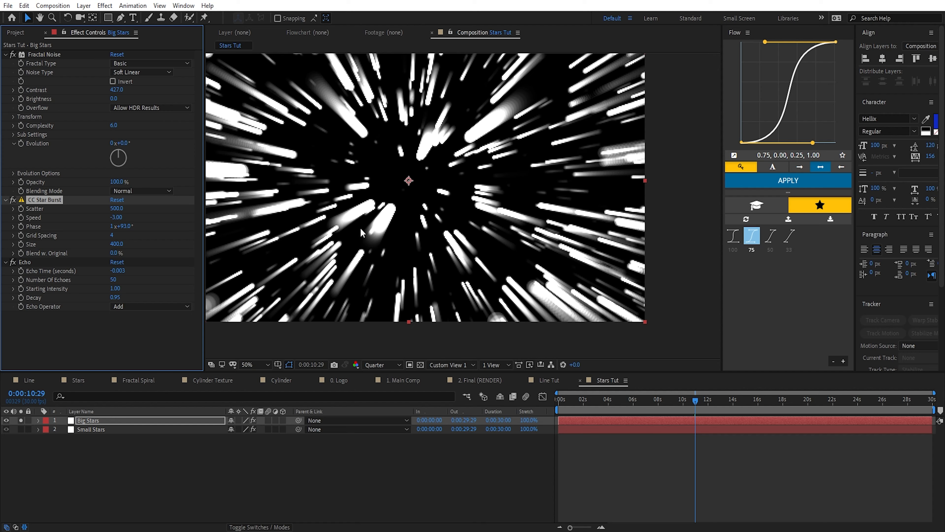
Set the Number Of Echoes on the Big Stars layer's Echo effect to 100
left_click(114, 280)
key("Return")
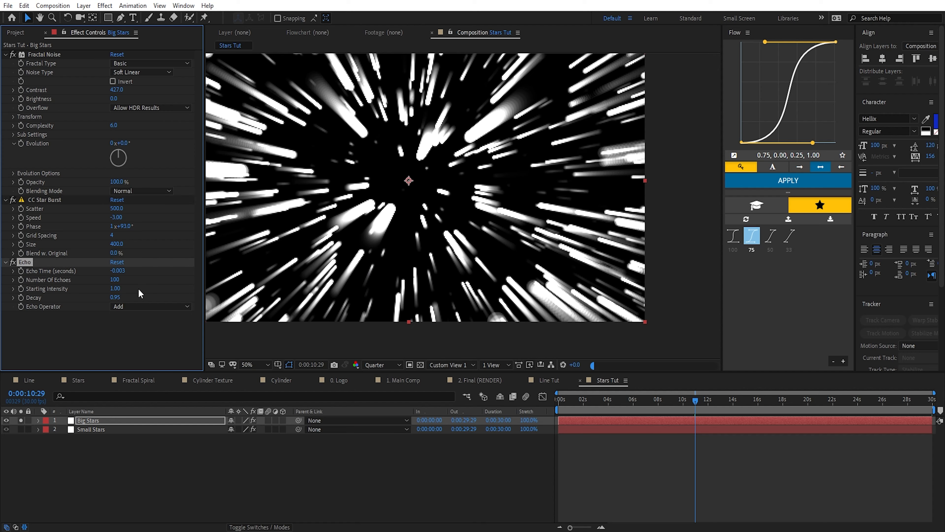
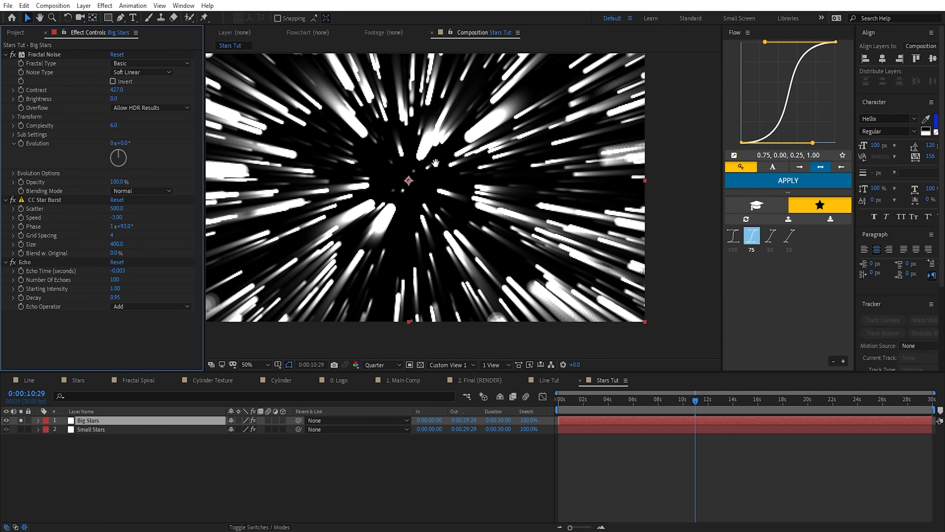
scroll(485, 222, "down", 2)
left_click_drag(555, 204, 549, 202)
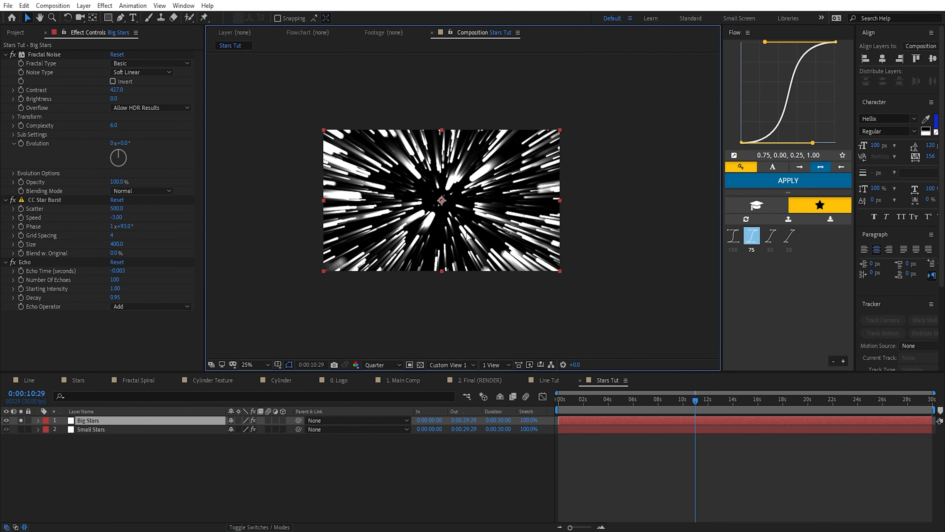
scroll(370, 204, "up", 1)
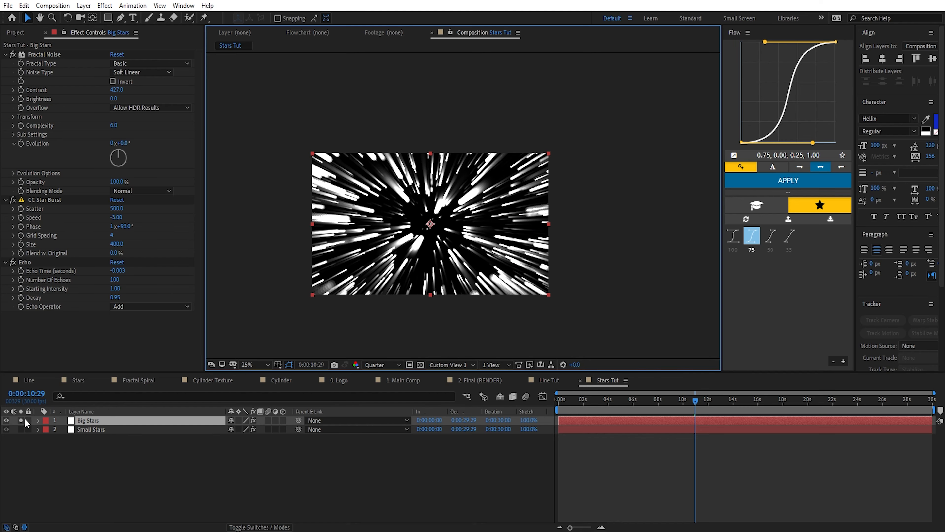
View the Small Stars and Big Stars layers together, then return to soloing only Big Stars
left_click(21, 429)
scroll(412, 278, "up", 2)
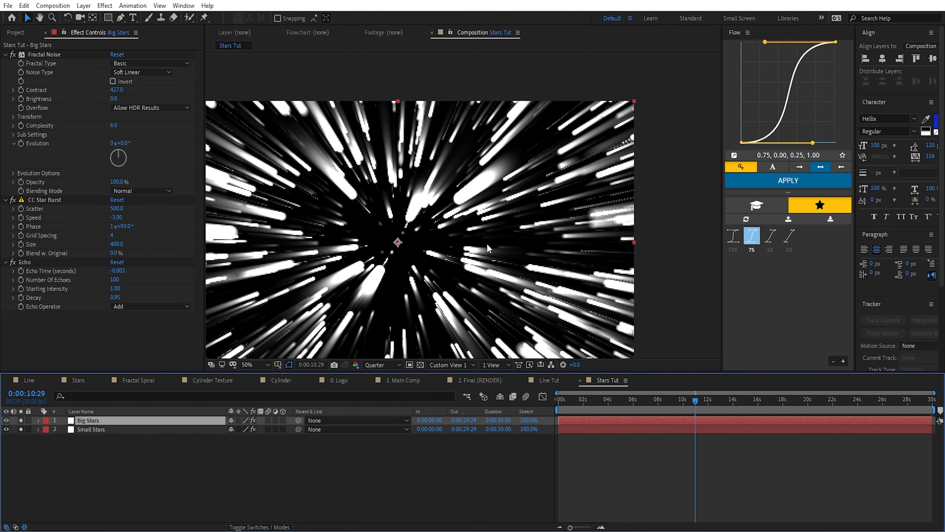
left_click(21, 429)
scroll(525, 202, "up", 1)
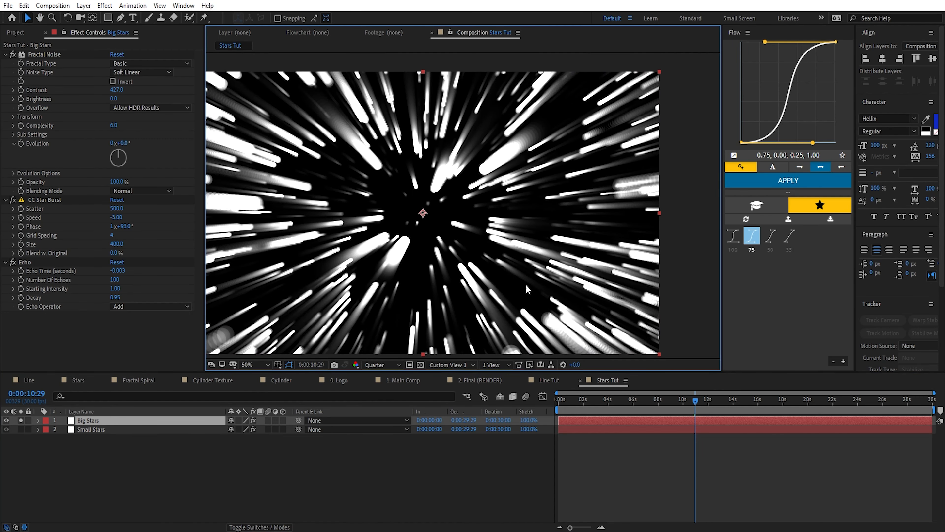
Try a CC Star Burst Grid Spacing of 10 on the Big Stars layer and return it to 4
left_click_drag(112, 236, 116, 236)
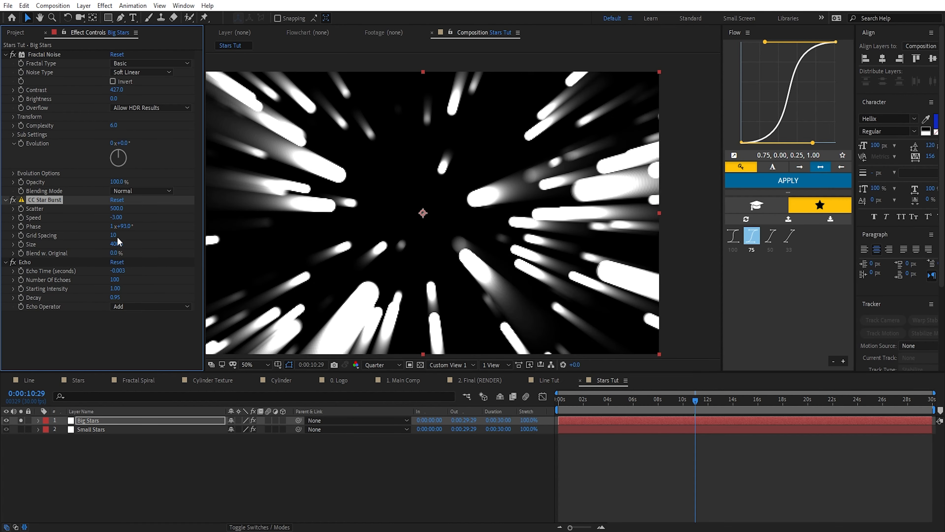
type("4")
key("Return")
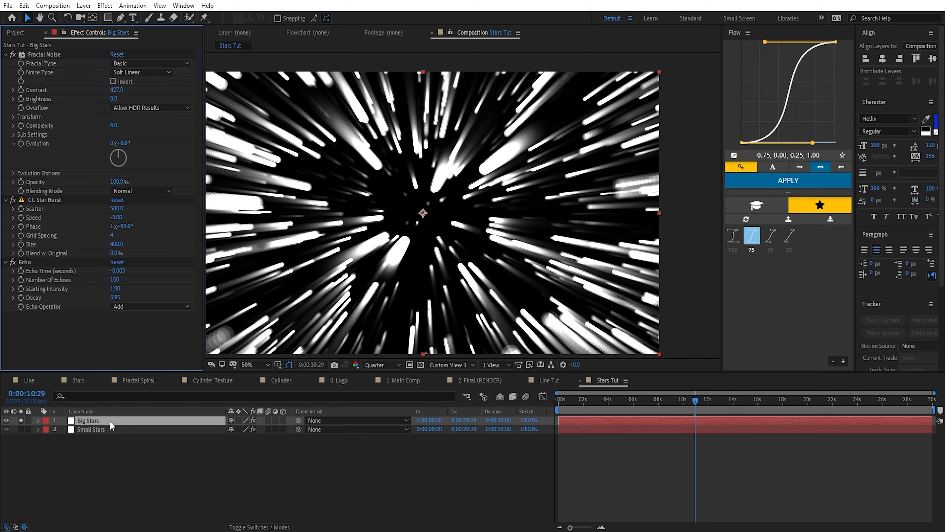
Apply the Venetian Blinds effect to the Big Stars layer and place it above Fractal Noise in the effect stack
left_click(110, 420)
key("ctrl+space")
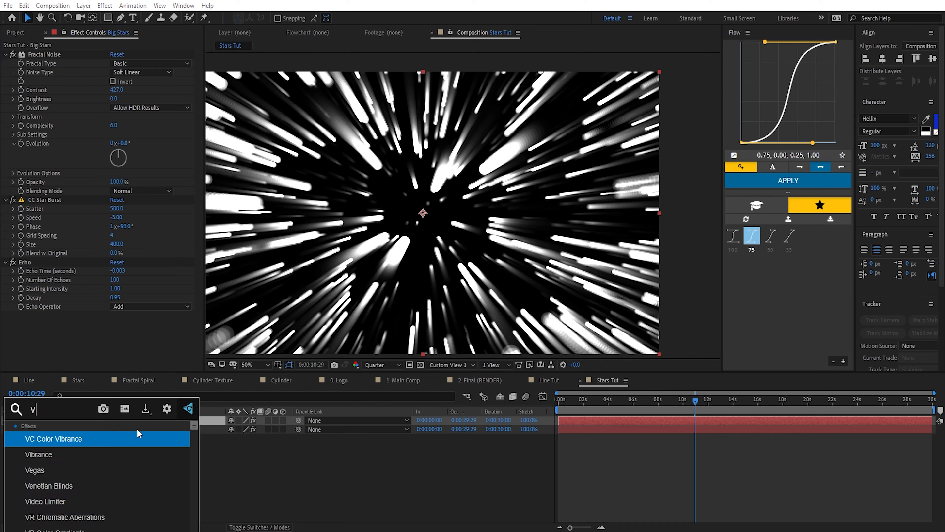
type("venet")
key("Return")
left_click_drag(48, 309, 68, 54)
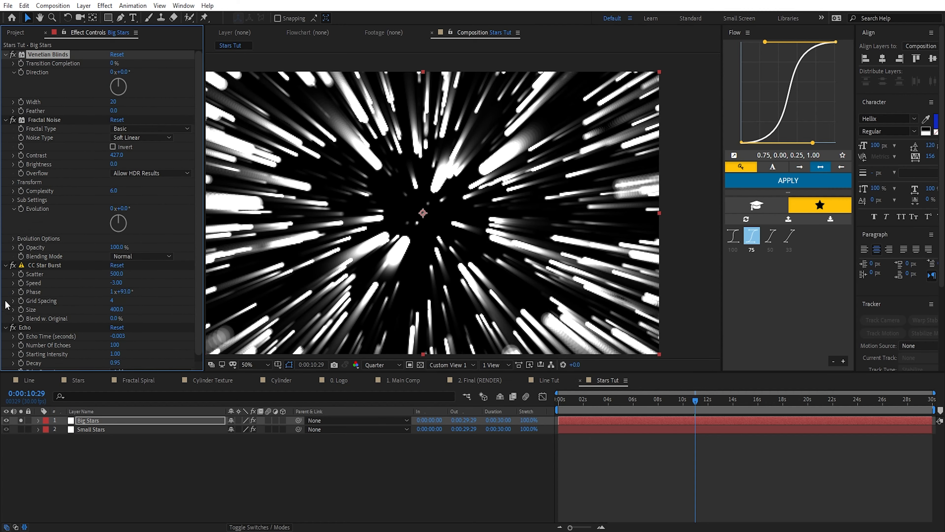
Disable CC Star Burst, Echo and Fractal Noise on Big Stars and set the Venetian Blinds Transition Completion to 80%
left_click(13, 265)
left_click(12, 326)
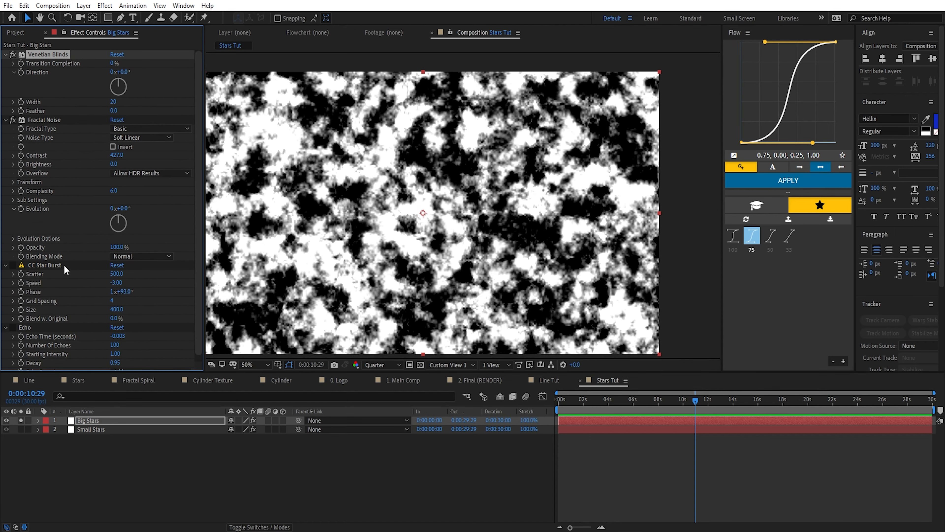
left_click(12, 120)
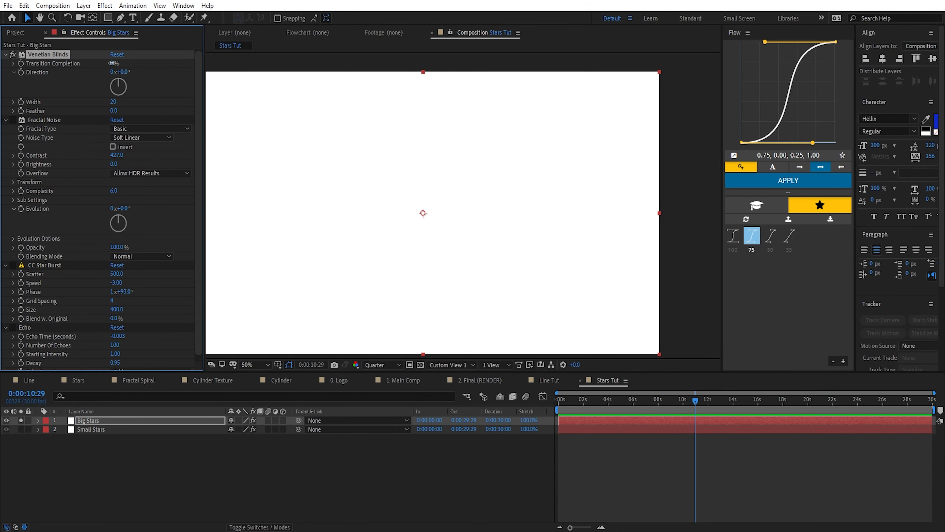
mouse_move(112, 63)
left_mouse_down()
mouse_move(175, 69)
mouse_move(115, 64)
left_mouse_up()
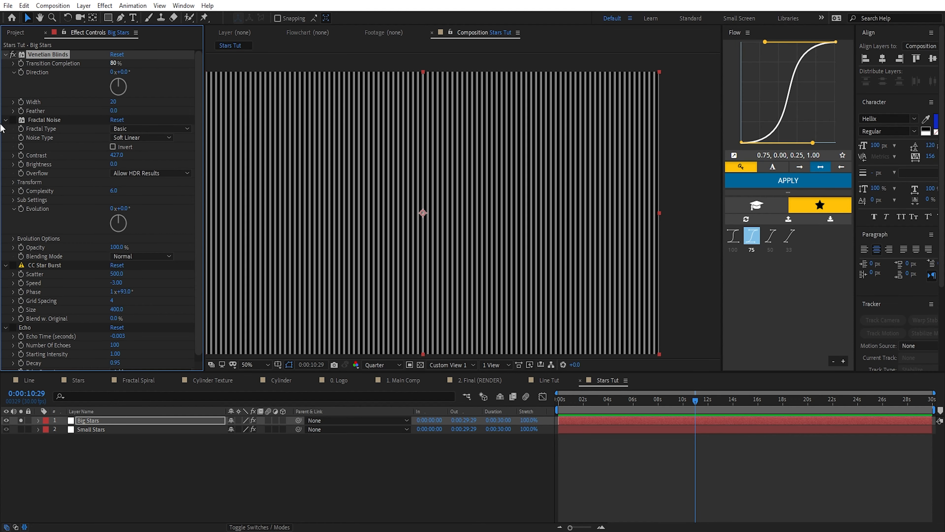
Re-enable Fractal Noise, CC Star Burst and Echo on the Big Stars layer
left_click(13, 120)
left_click(13, 264)
left_click(13, 327)
left_click(45, 265)
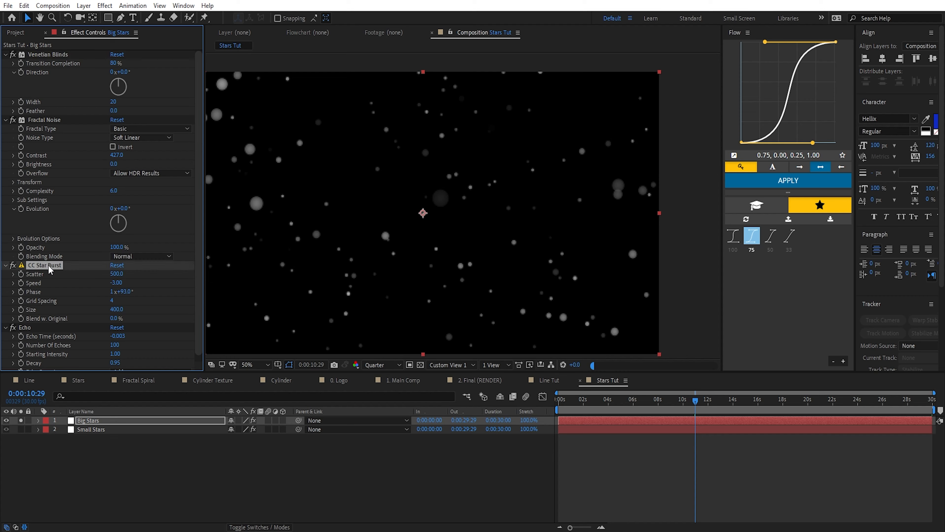
left_click(62, 56)
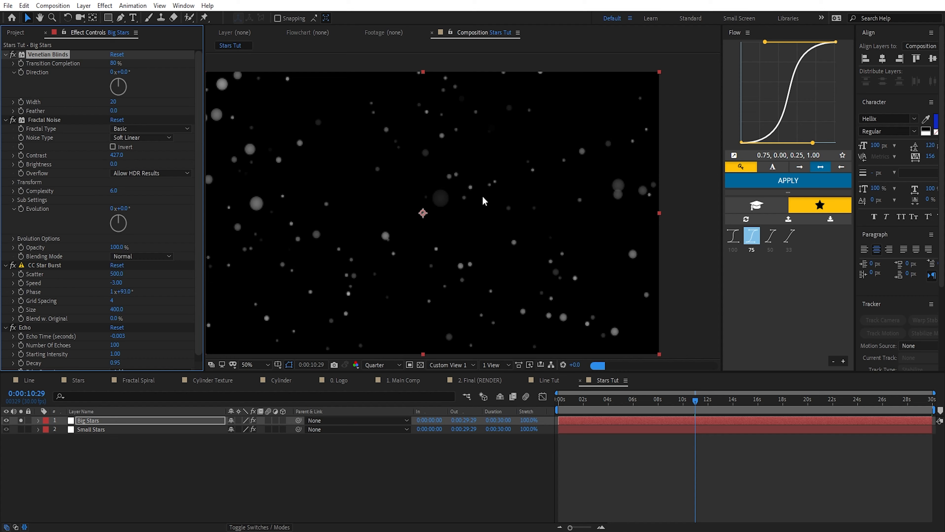
left_click(45, 264)
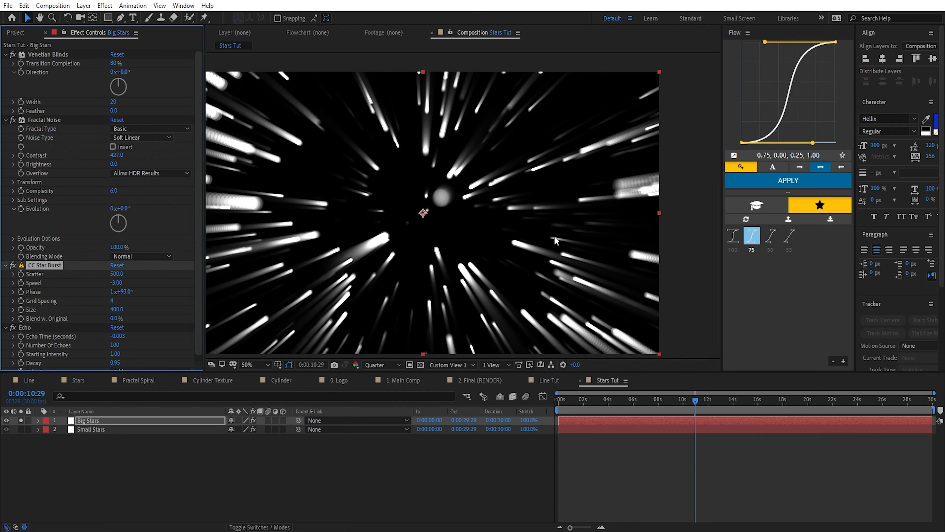
Compare Big Stars with and without Venetian Blinds, and set its Transition Completion to 50%
left_click(13, 55)
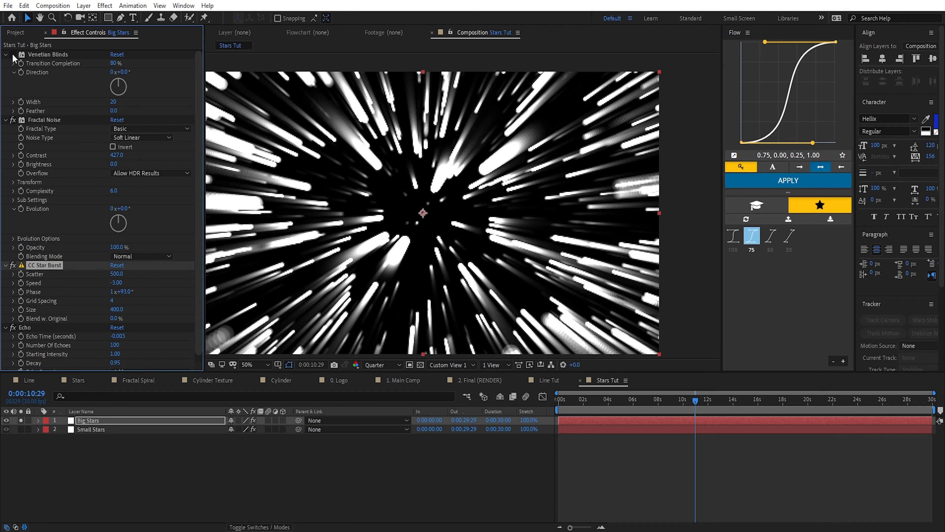
left_click(13, 55)
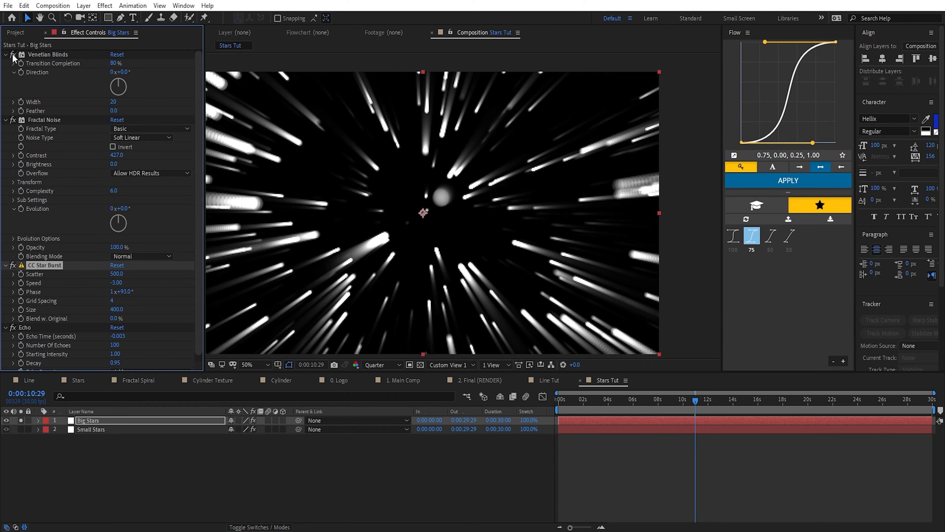
left_click(114, 61)
type("50")
key("Return")
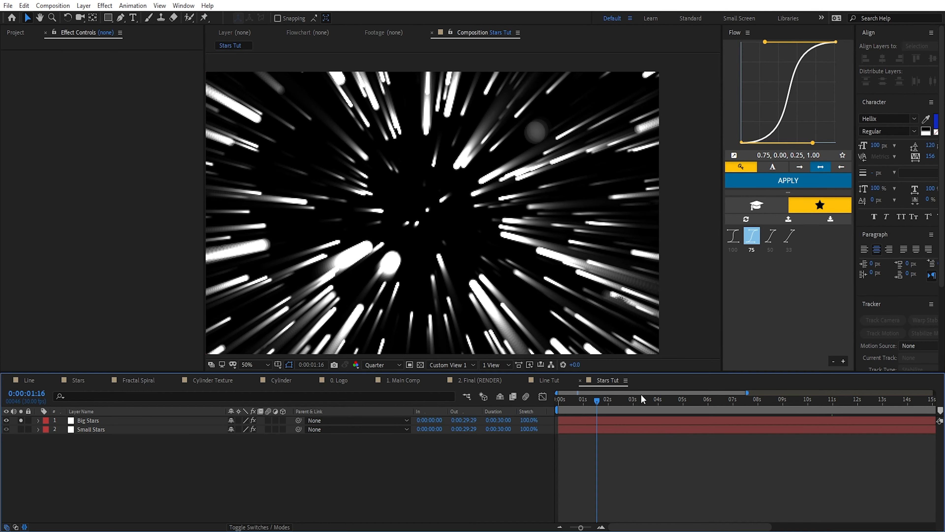
Scrub through the Line Tut composition to check its timing, and return to the Stars Tut composition
left_click(548, 380)
left_click_drag(593, 404, 733, 415)
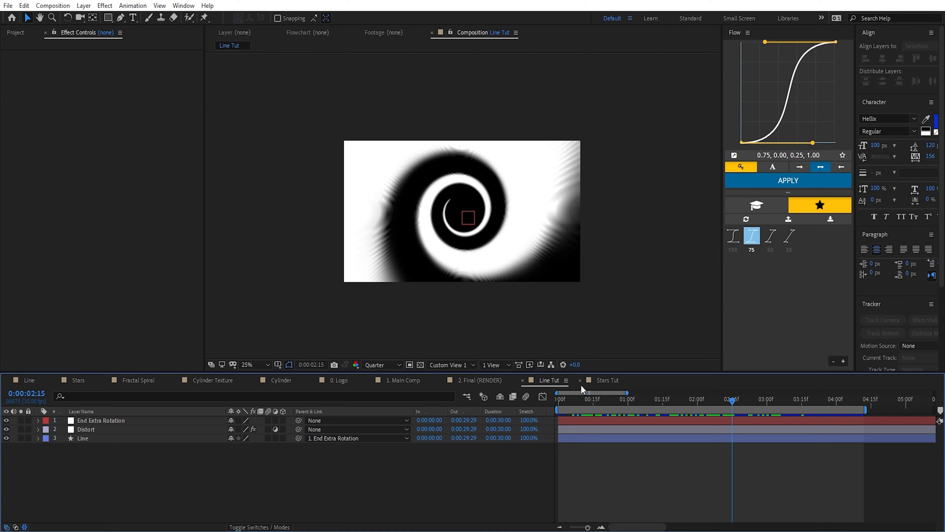
left_click_drag(629, 399, 817, 411)
left_click(608, 380)
End the Stars Tut work area at 0:00:05:00 and check the frames around that point
left_click_drag(602, 402, 683, 405)
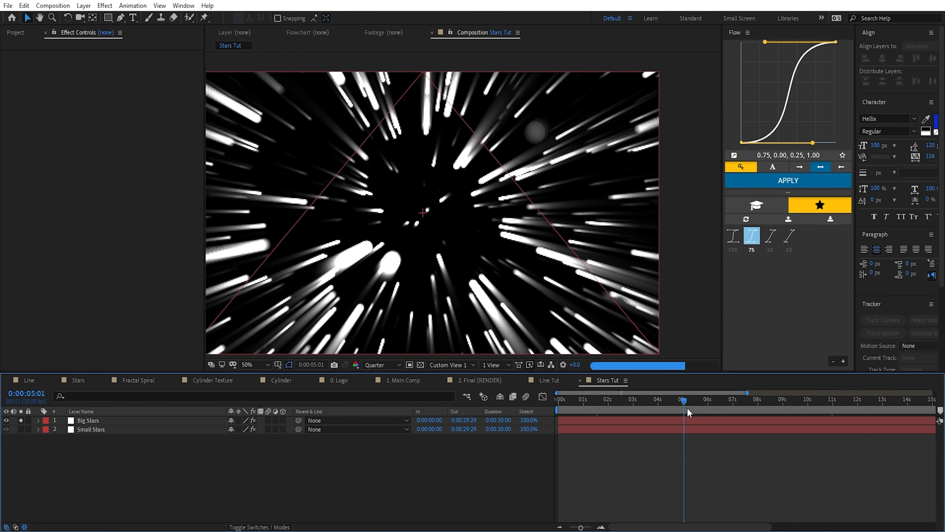
key("equal")
key("KP_Multiply")
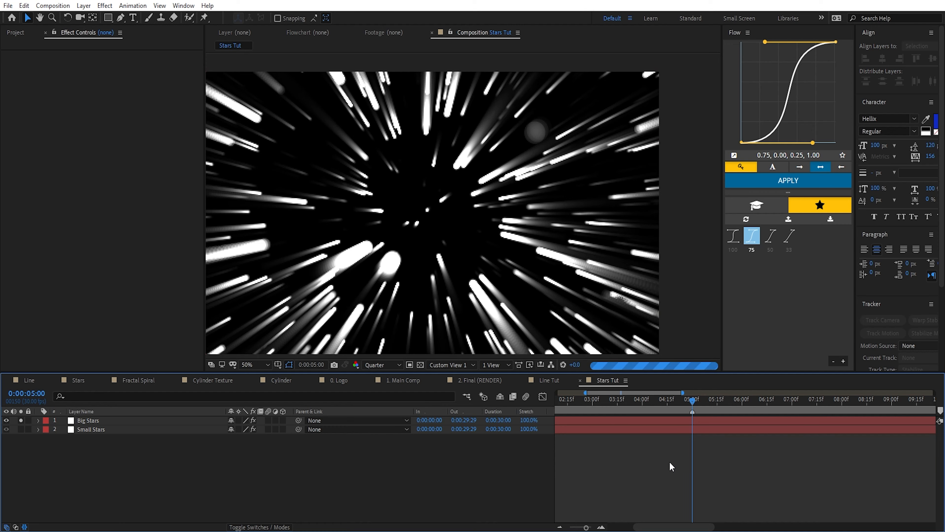
key("n")
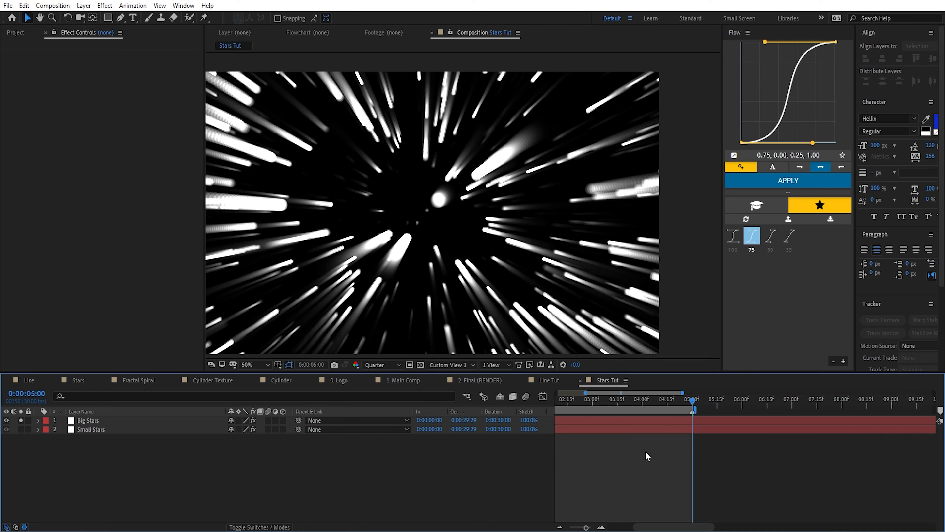
key("Home")
left_click_drag(681, 401, 809, 408)
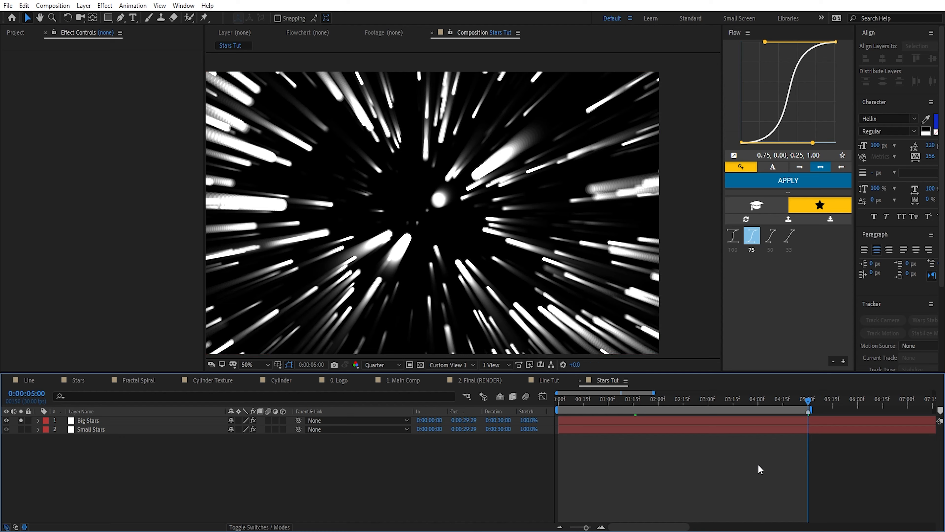
key("Page_Down")
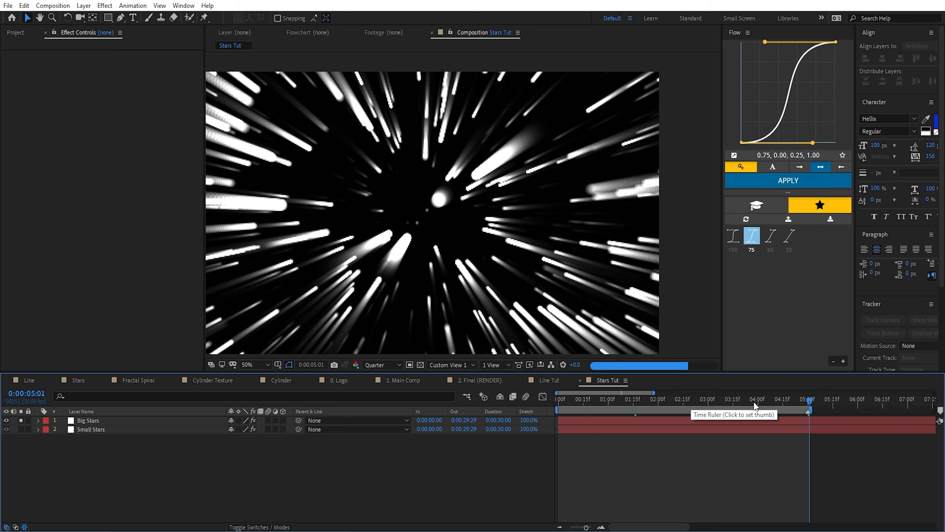
key("Page_Up")
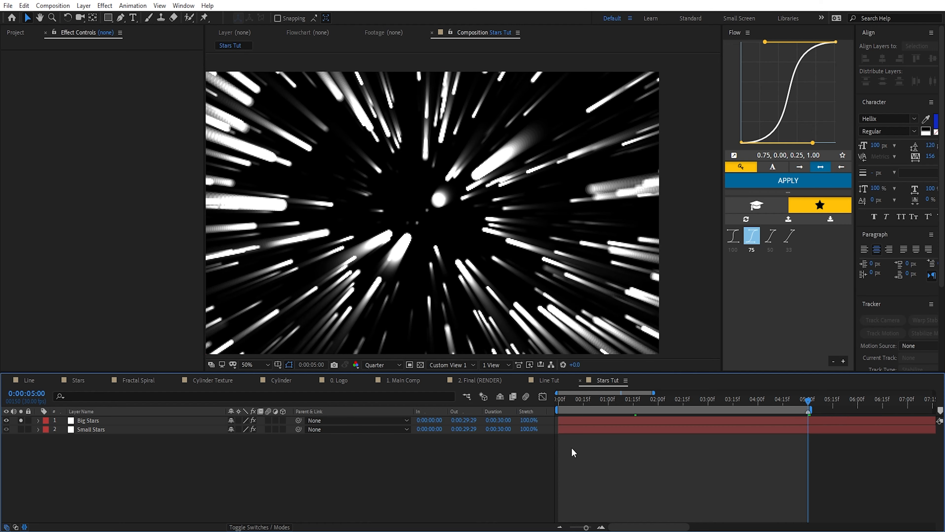
Create a 1920 × 1080, 30 fps, 30-second composition named Fractal Spiral Tut
left_click(14, 33)
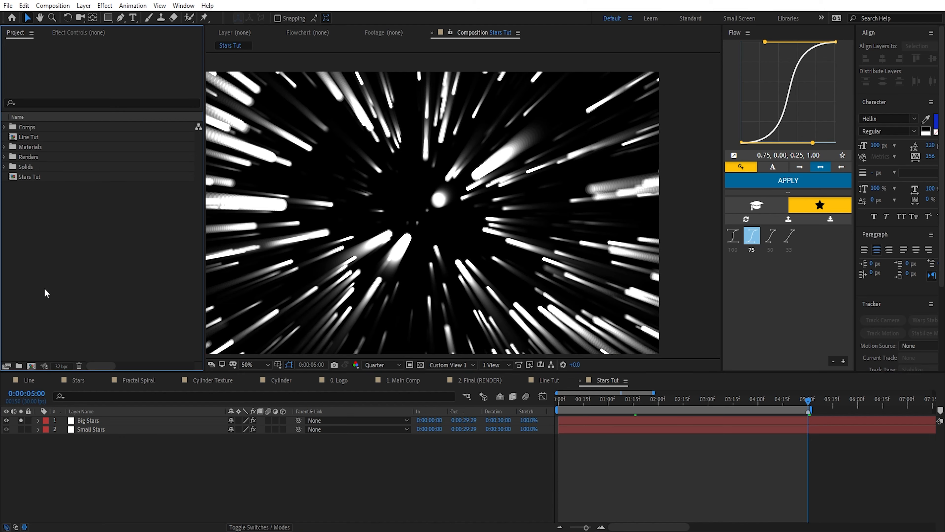
left_click(31, 366)
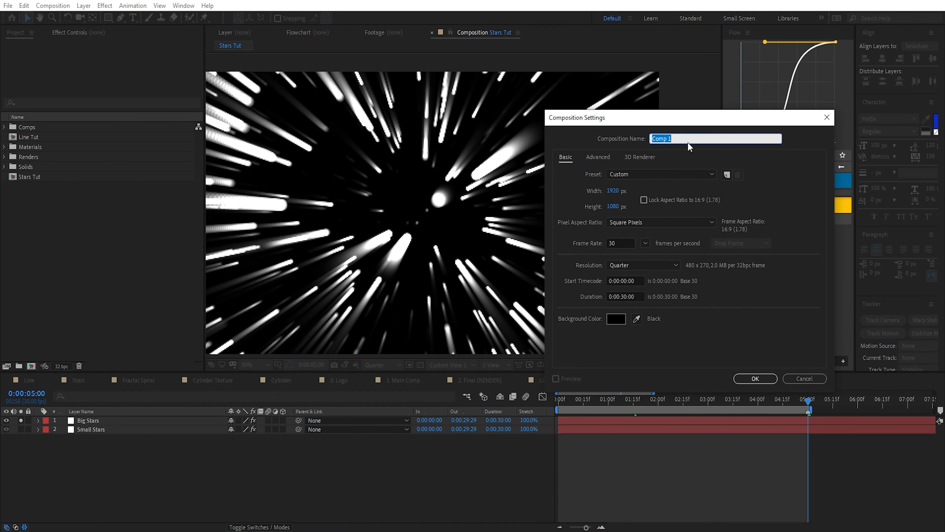
type("Fractal Spiral Tut")
left_click(755, 379)
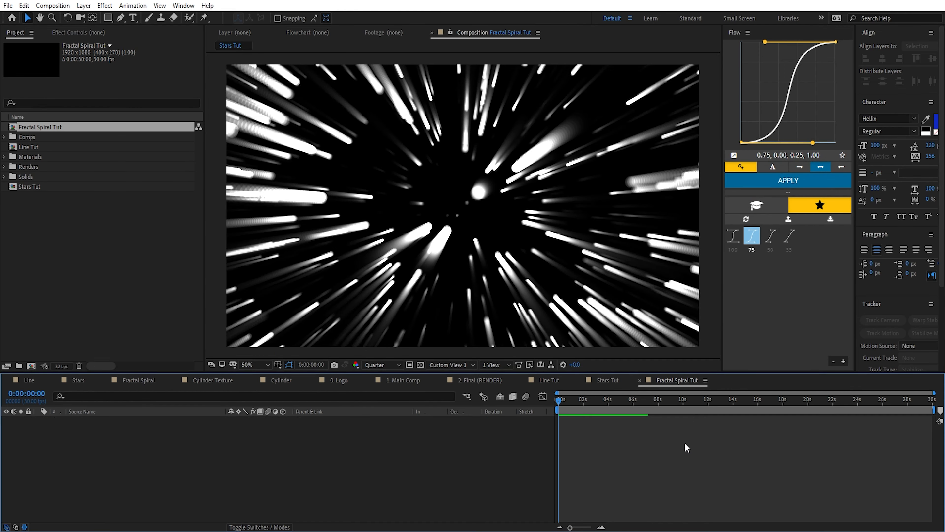
Add a white comp-sized solid named Fractal Spiral to the new composition
left_click(83, 5)
mouse_move(110, 18)
left_click(257, 29)
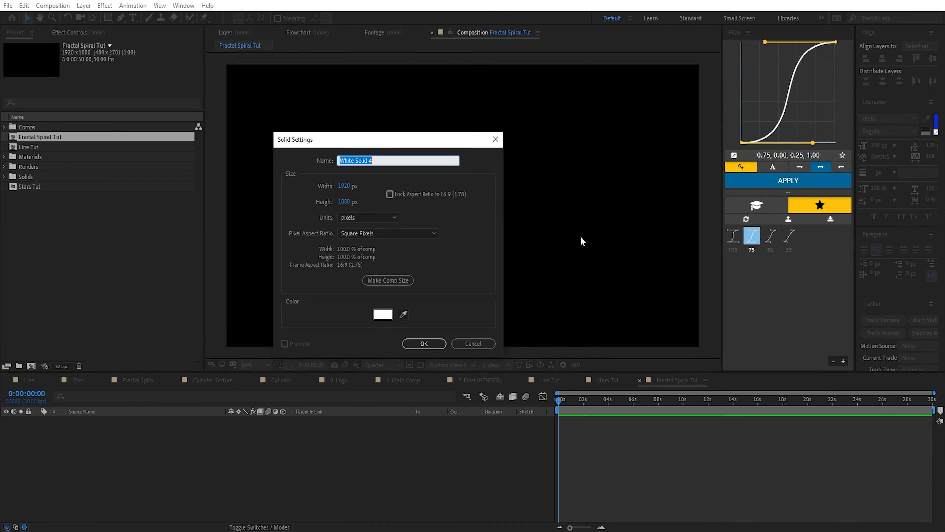
type("Fractal Spiral")
key("Return")
Apply Fractal Noise to the Fractal Spiral layer and raise its Contrast to 376
key("ctrl+space")
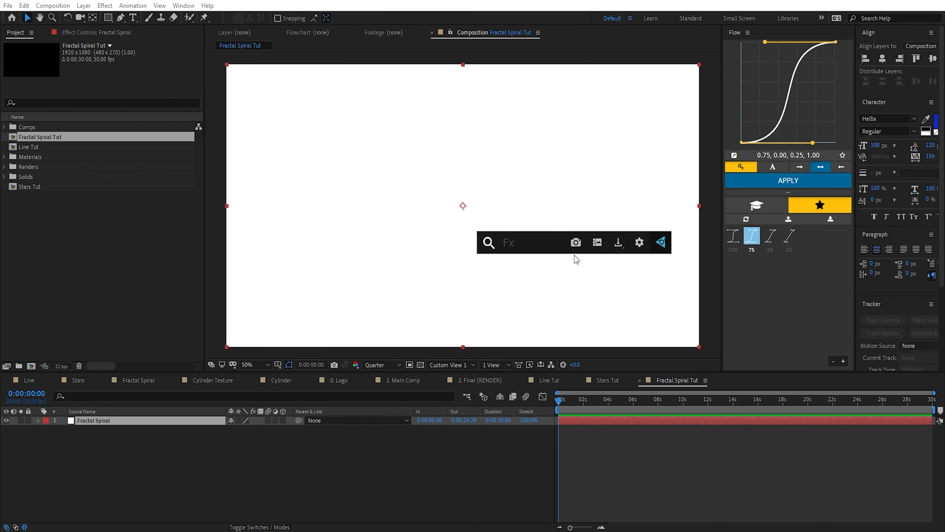
type("fra")
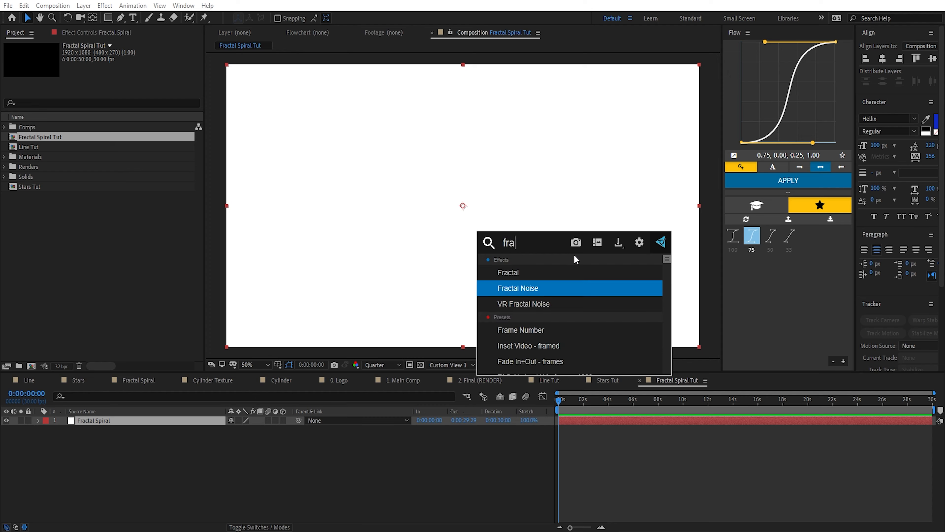
key("Return")
left_click_drag(116, 90, 273, 109)
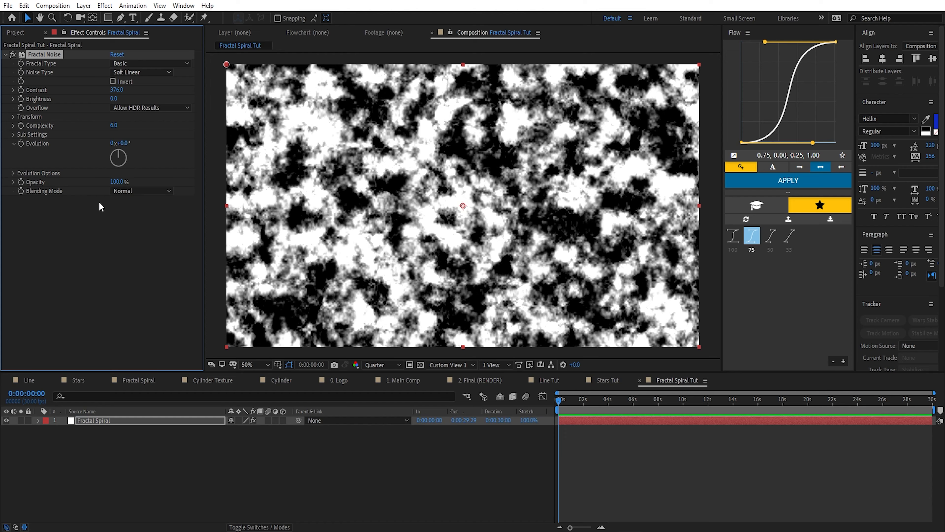
Apply Polar Coordinates to the Fractal Spiral layer with Interpolation 100% and Type of Conversion Rect to Polar
key("ctrl+space")
type("polar")
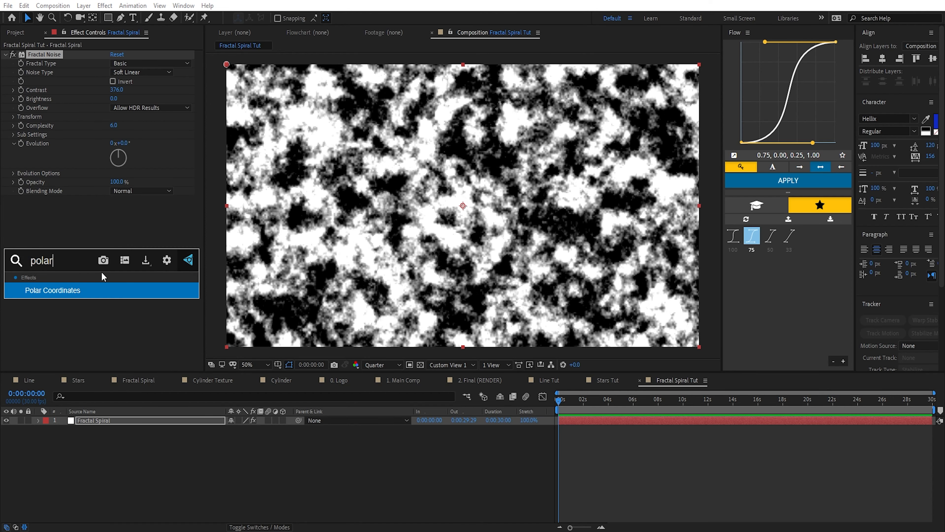
key("Return")
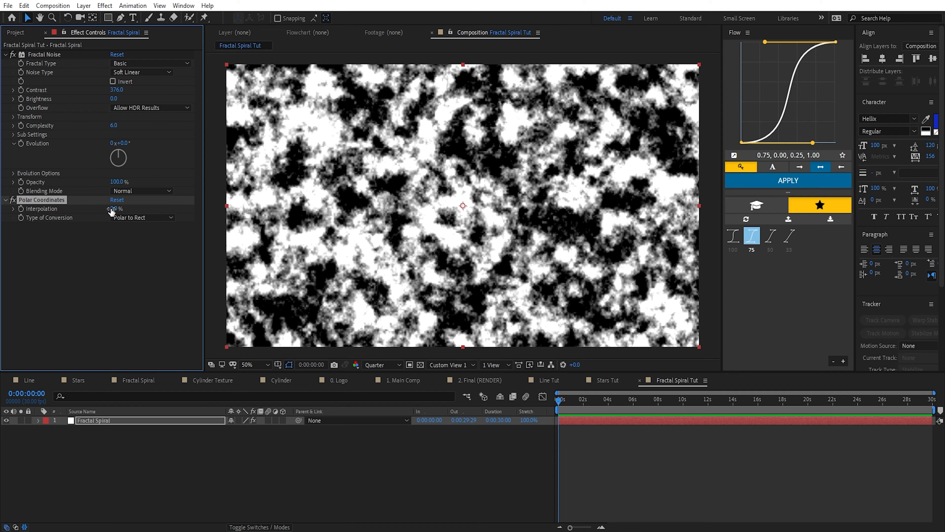
left_click_drag(114, 211, 261, 219)
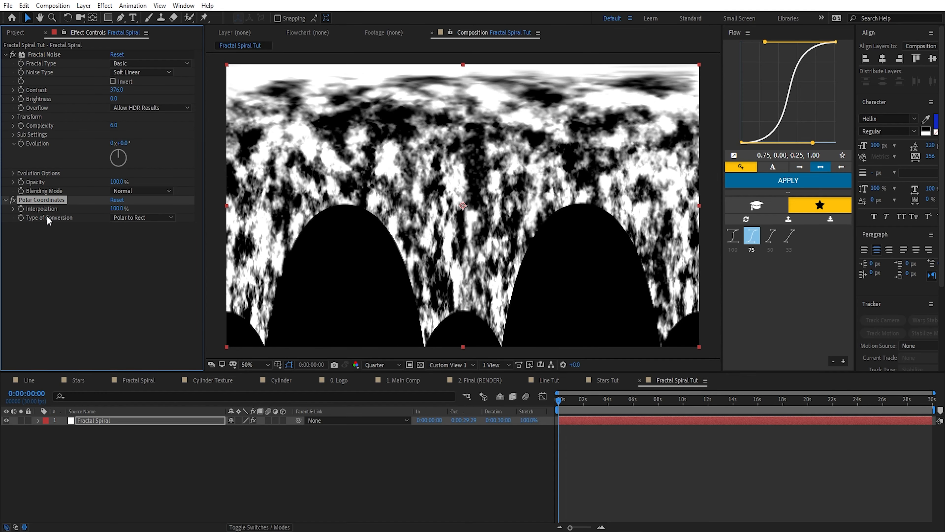
left_click(123, 217)
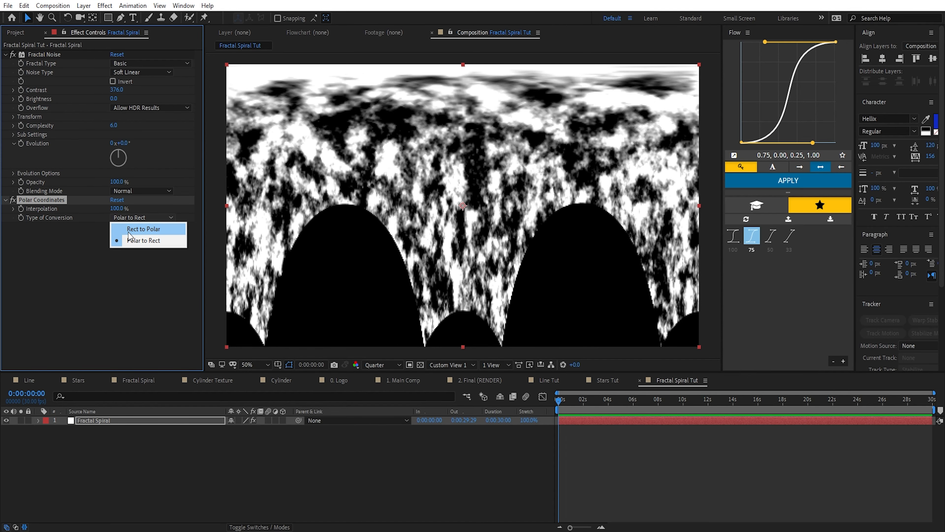
left_click(130, 228)
left_click_drag(116, 209, 160, 212)
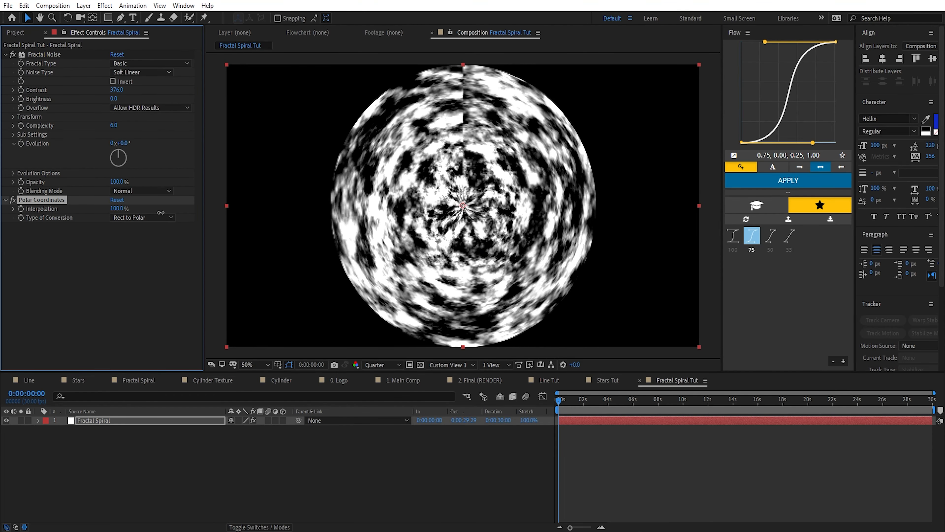
Apply the Twirl effect to the Fractal Spiral layer and set its Angle to 15x+305°
key("ctrl+space")
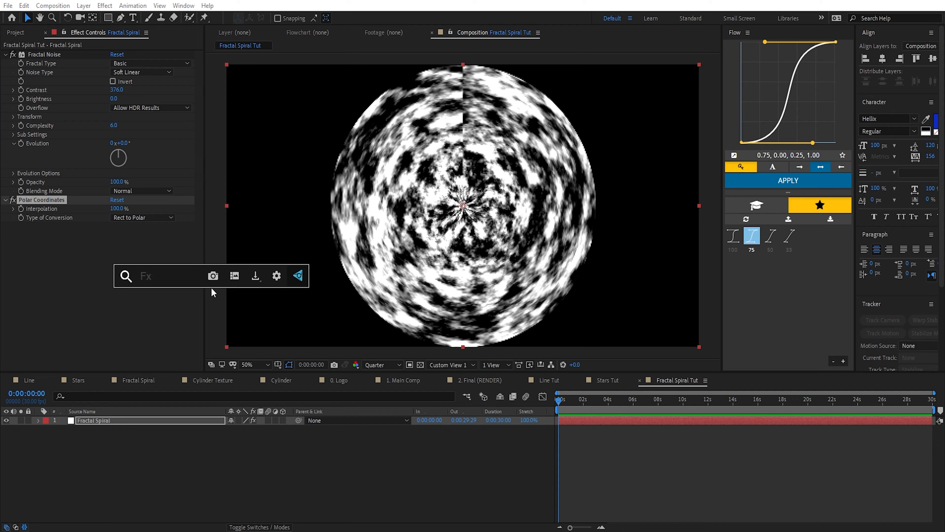
type("twirl")
key("Return")
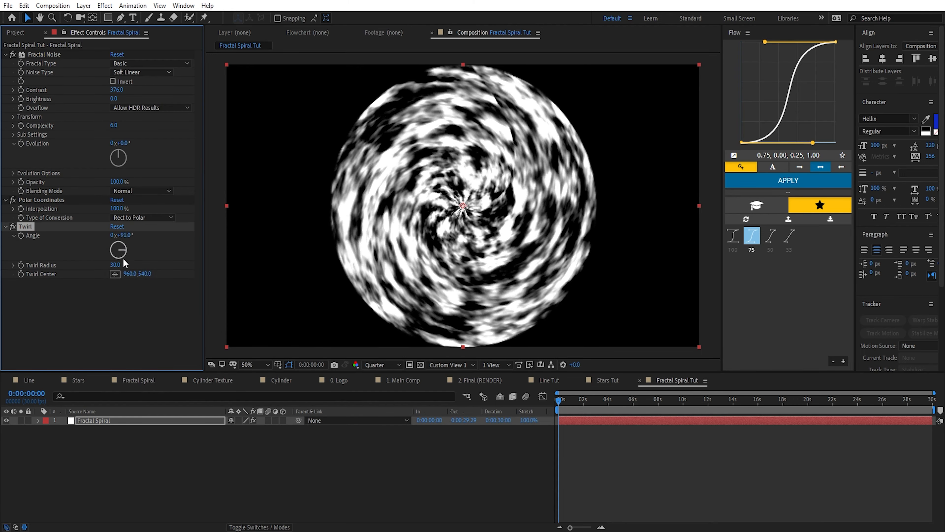
left_click_drag(122, 258, 100, 239)
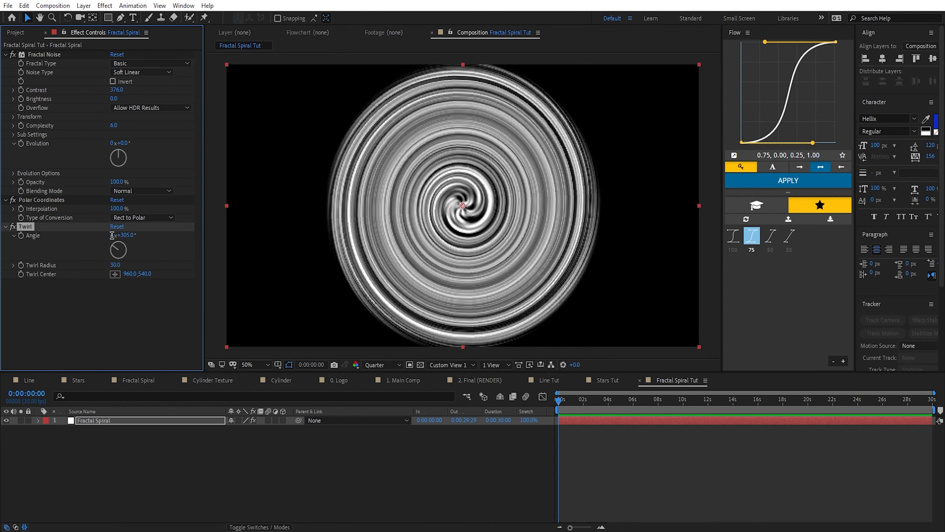
left_click(115, 235)
type("15")
left_click(130, 323)
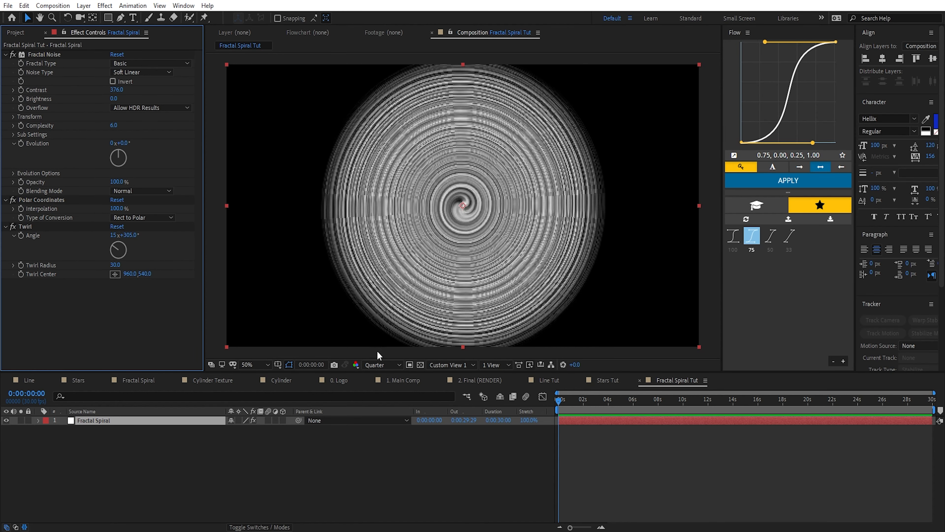
Set the preview resolution of the Fractal Spiral Tut composition to Full
left_click(382, 364)
left_click(385, 374)
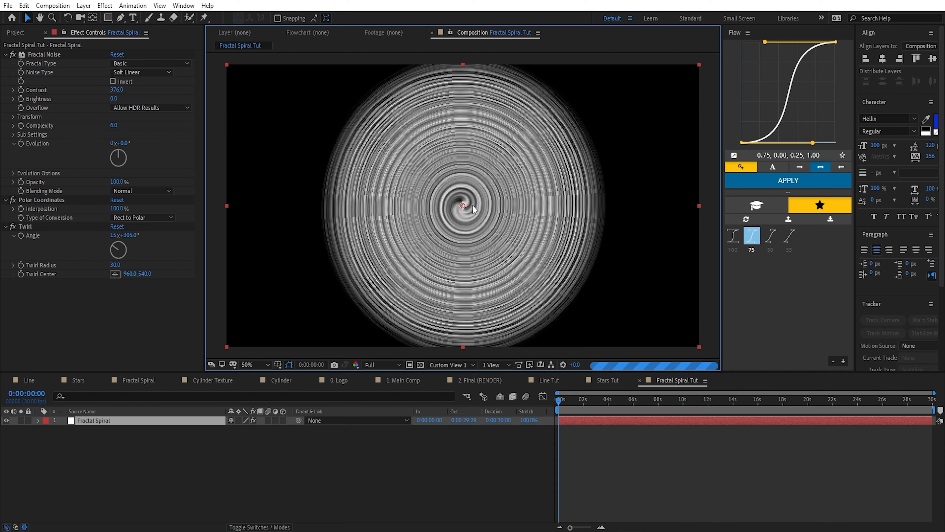
Set the Twirl Angle to 15x+0° and the Twirl Radius to 100 on the Fractal Spiral layer
left_click(130, 236)
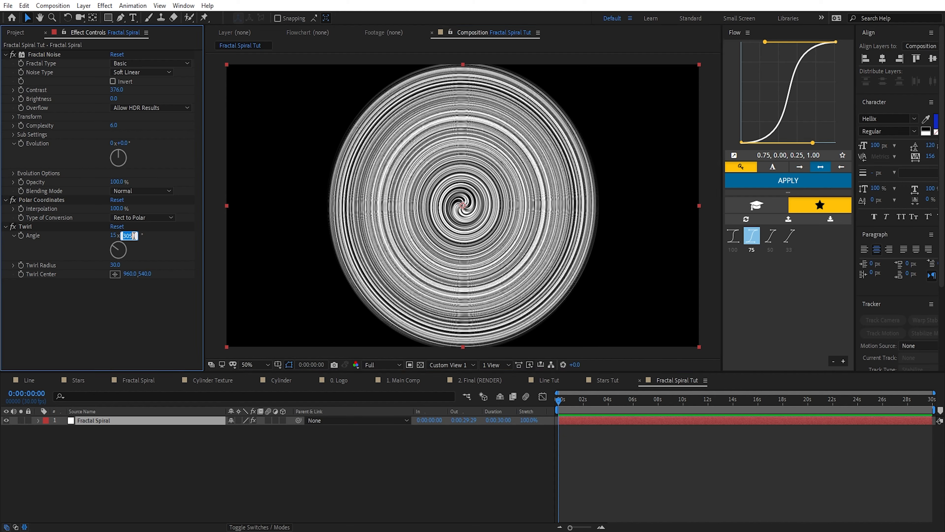
type("0")
left_click(133, 308)
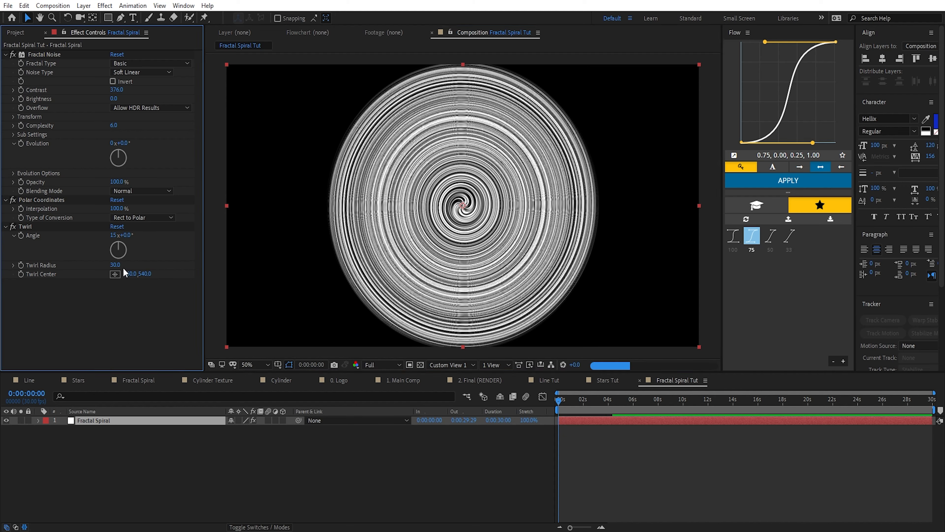
left_click_drag(116, 265, 451, 273)
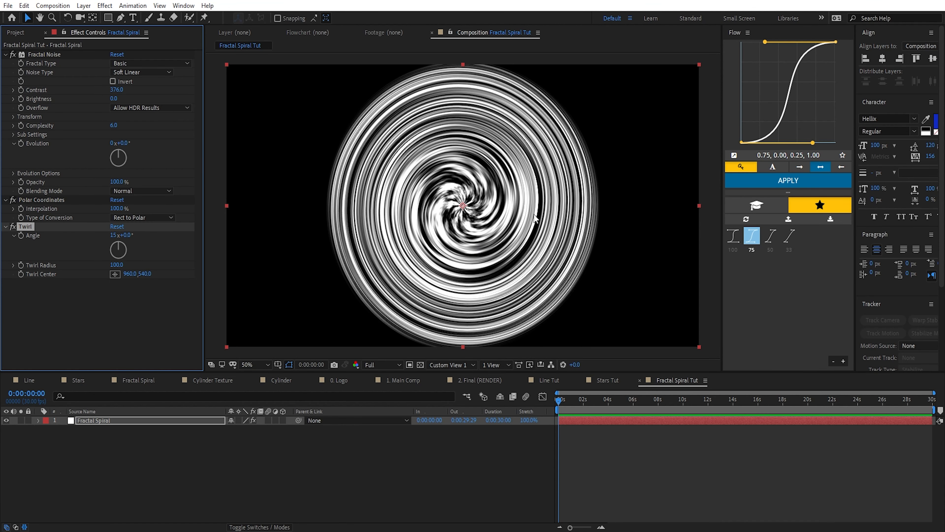
left_click(359, 479)
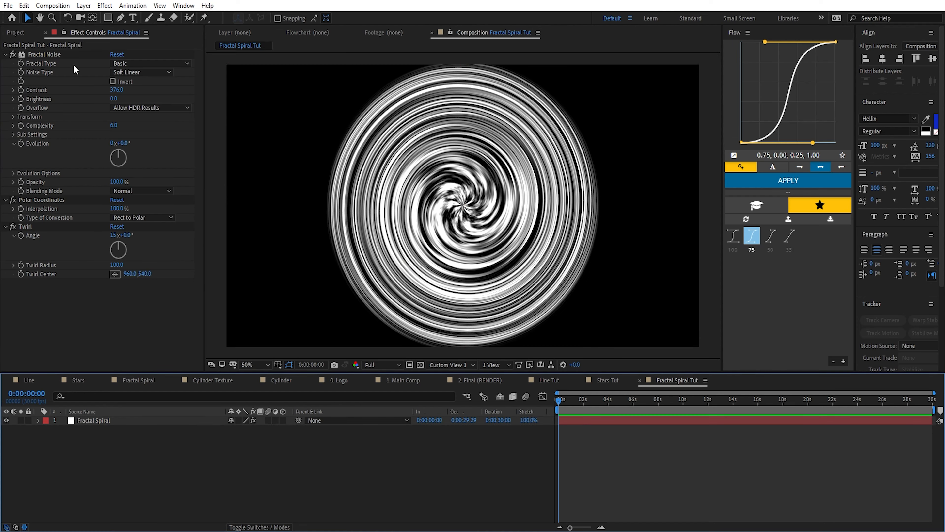
Add an adjustment layer above Fractal Spiral, apply Optics Compensation with reversed lens distortion, and increase its field of view
left_click(83, 6)
mouse_move(112, 18)
left_click(302, 88)
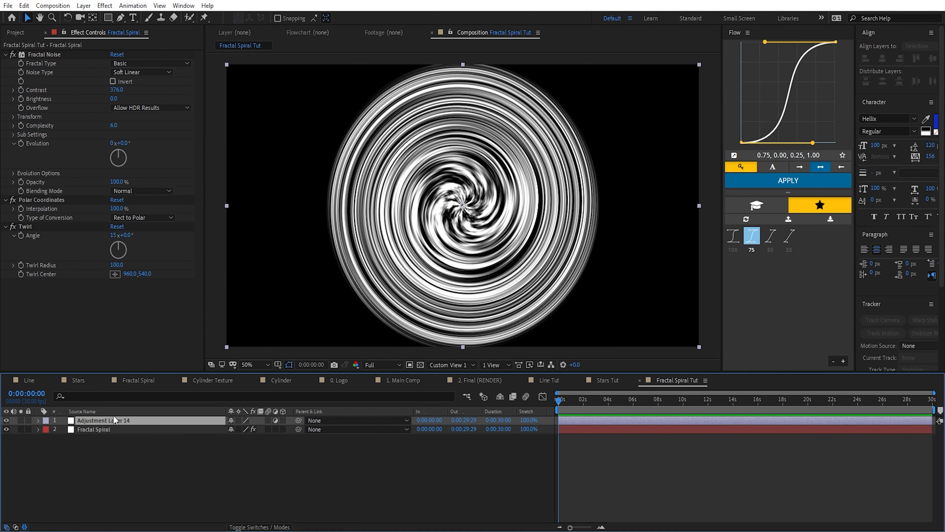
key("ctrl+space")
type("opti")
key("Down")
key("Return")
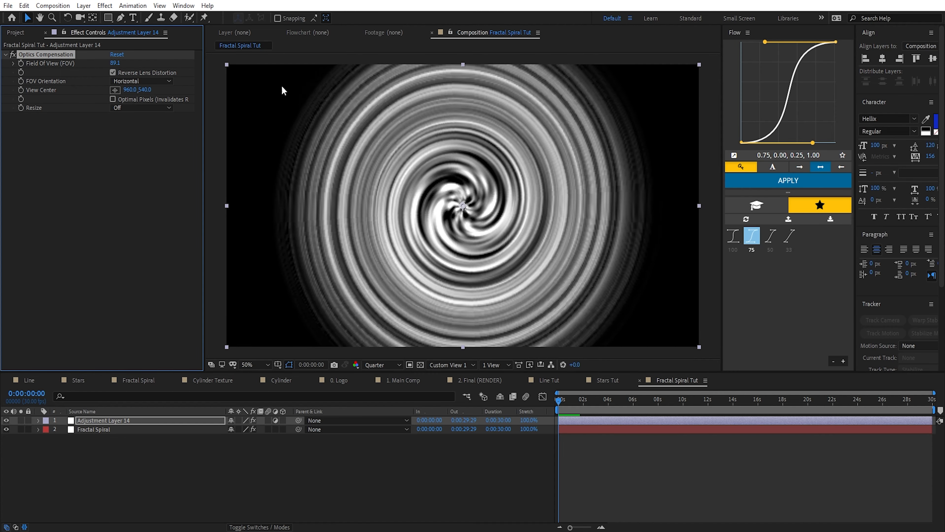
left_click_drag(116, 63, 340, 86)
Add the expression time * 500 to the Fractal Spiral layer's Rotation
left_click(95, 429)
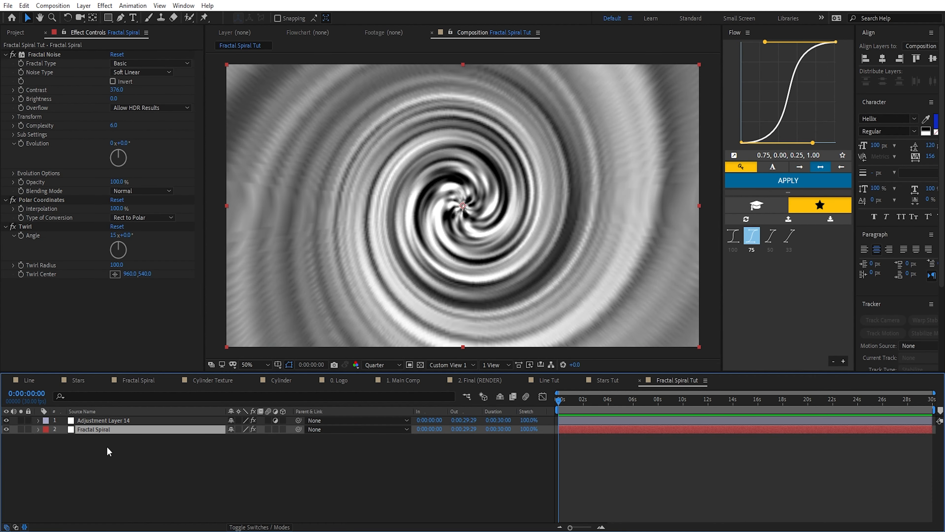
key("r")
left_click(63, 438, "alt")
type("time * 500")
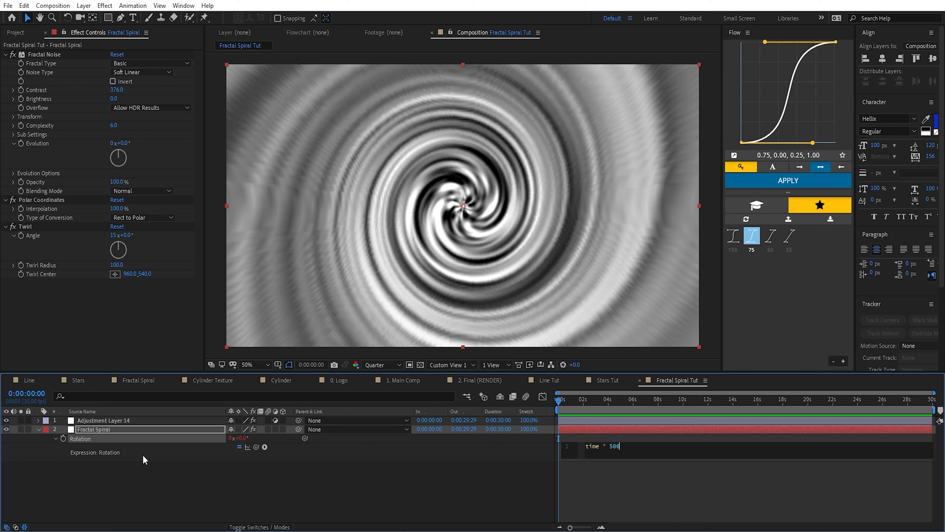
left_click(189, 474)
Add the expression time*500 to the Fractal Noise Evolution on the Fractal Spiral layer
left_click(27, 162)
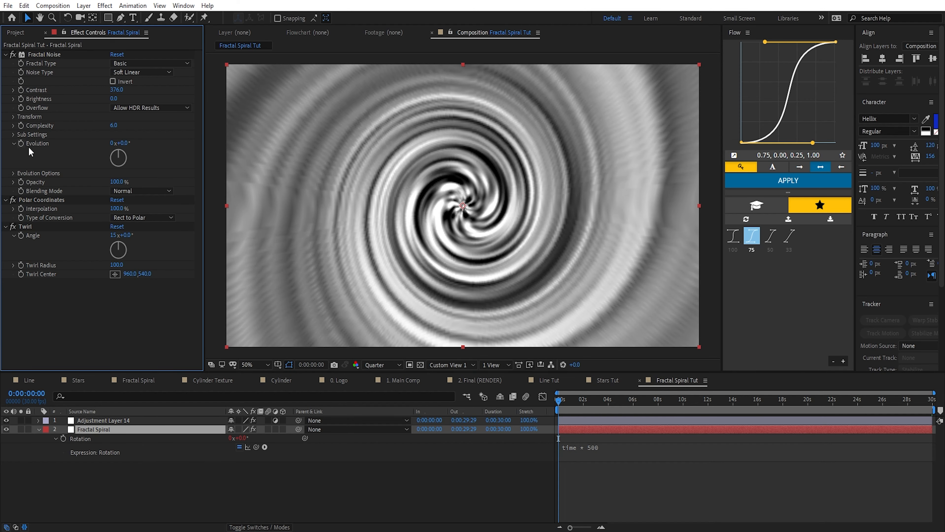
key("alt+shift+equal")
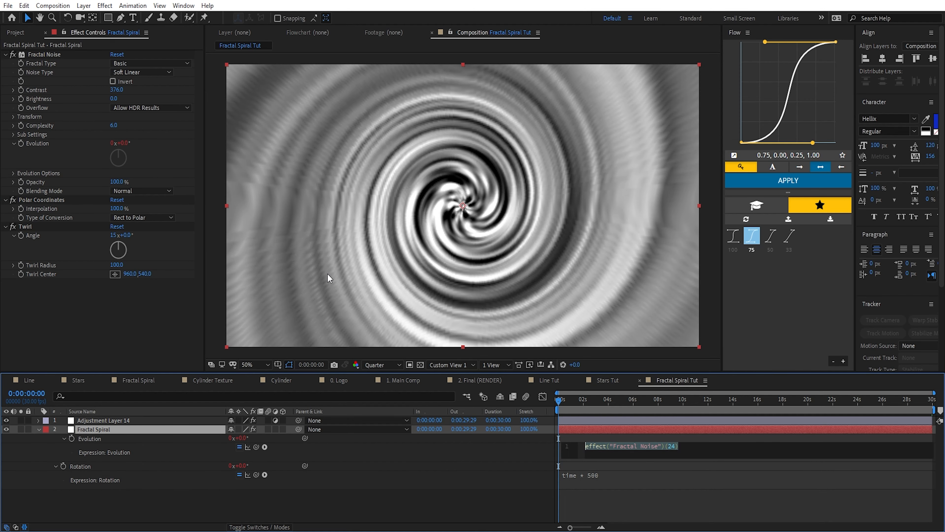
type("time*500")
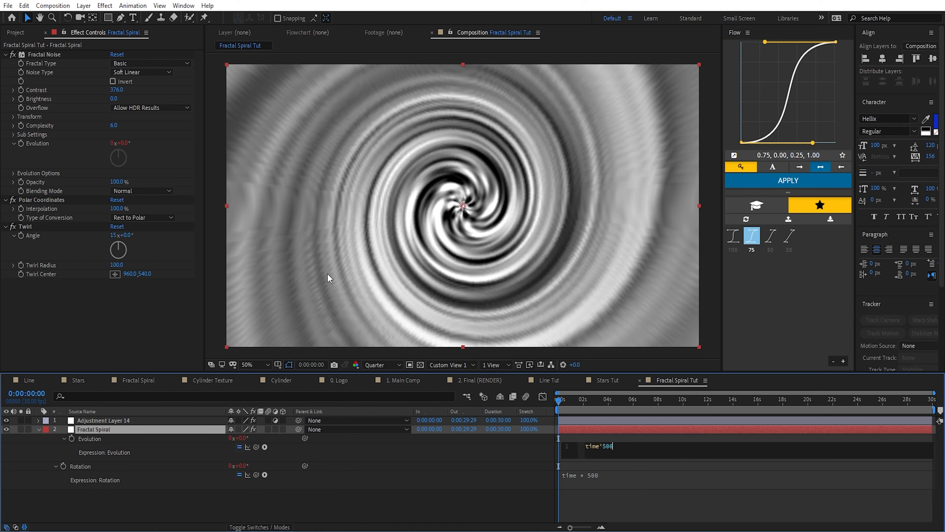
left_click(6, 62)
Temporarily disable Polar Coordinates and Twirl and preview the noise evolution up to 0:00:02:06
left_click(13, 199)
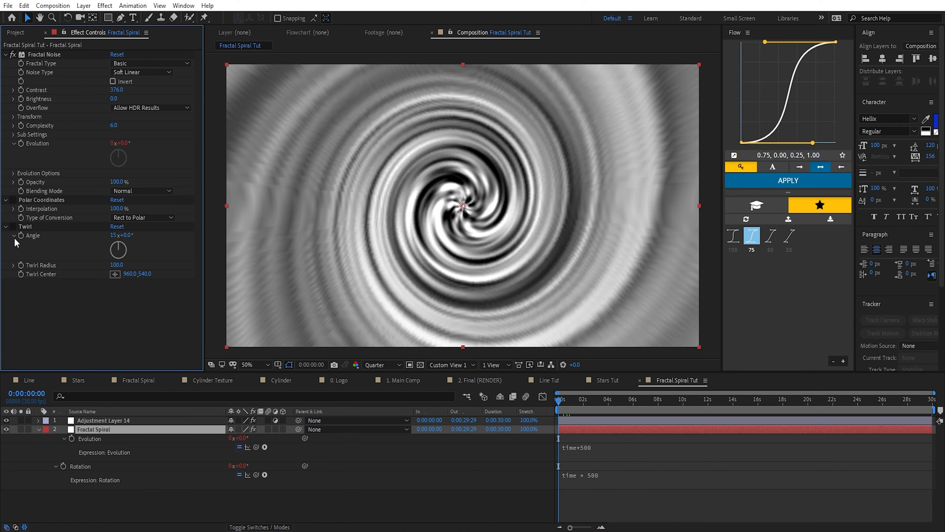
left_click(13, 227)
left_click(573, 405)
mouse_move(578, 407)
left_mouse_down()
mouse_move(655, 409)
mouse_move(586, 423)
left_mouse_up()
Remove the Rotation expression and change the Evolution expression to time*250
left_click(63, 465, "alt")
left_click(600, 449)
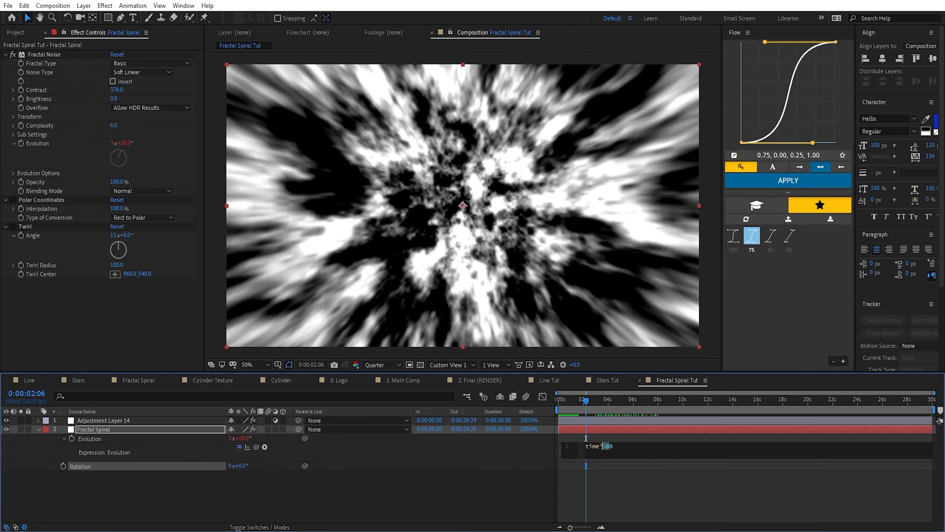
type("250")
Add the expression time * 500 to the Fractal Spiral's Rotation and re-enable Polar Coordinates and Twirl
key("alt+shift+equal")
type("time")
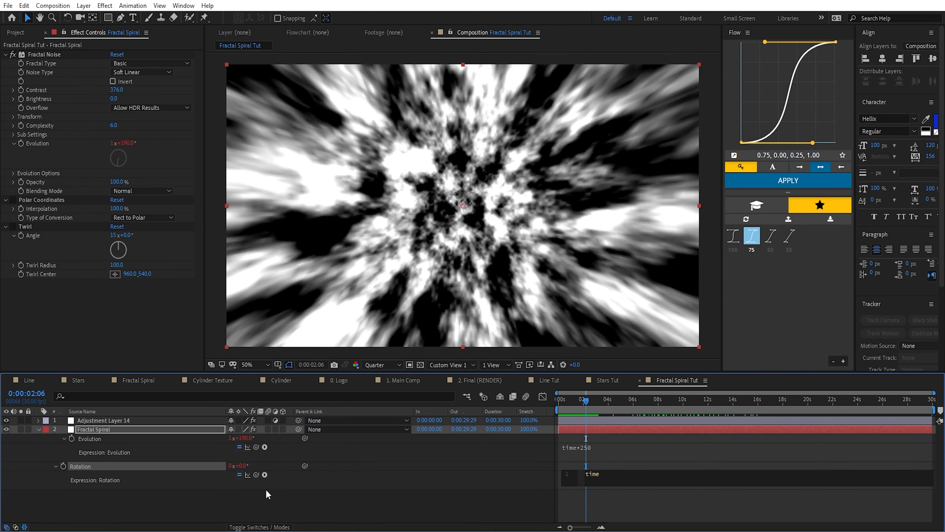
type(" * 500")
key("KP_Enter")
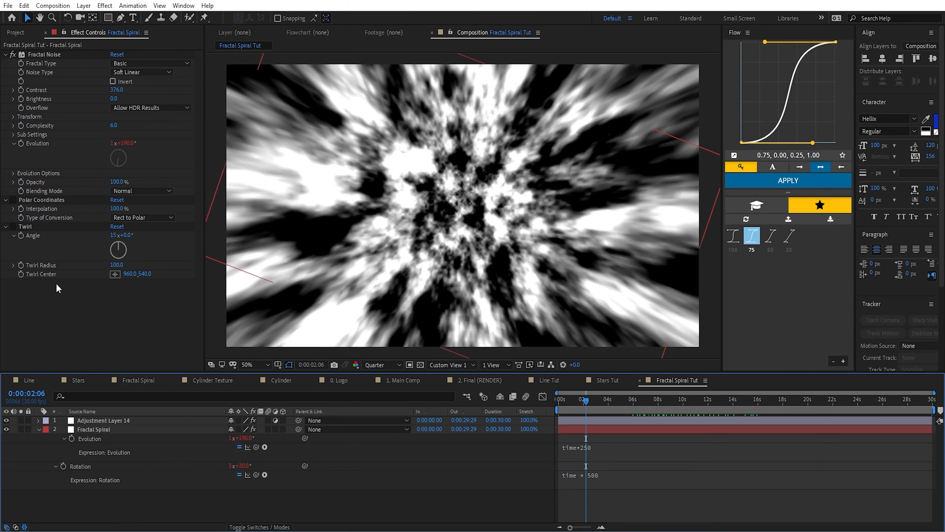
left_click(13, 256)
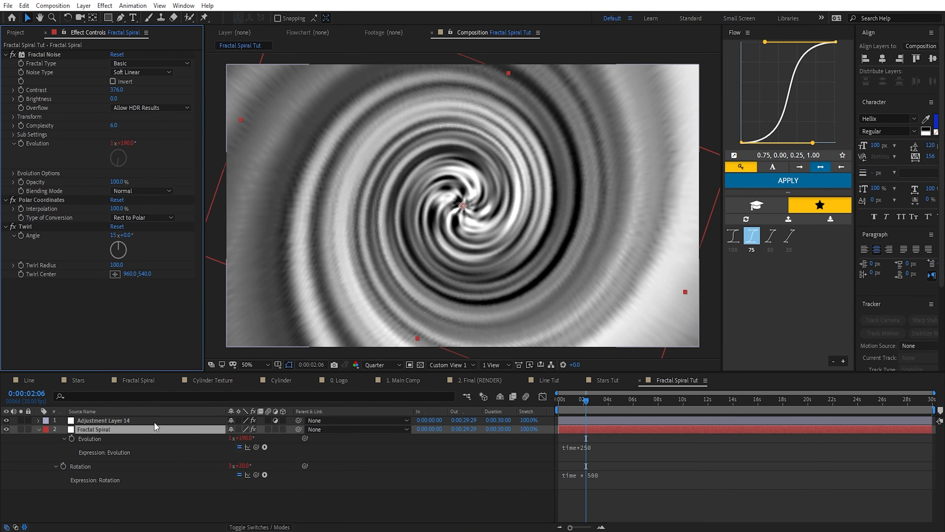
Set the adjustment layer's Optics Compensation field of view to 144.5
left_click(154, 421)
left_click_drag(116, 63, 201, 85)
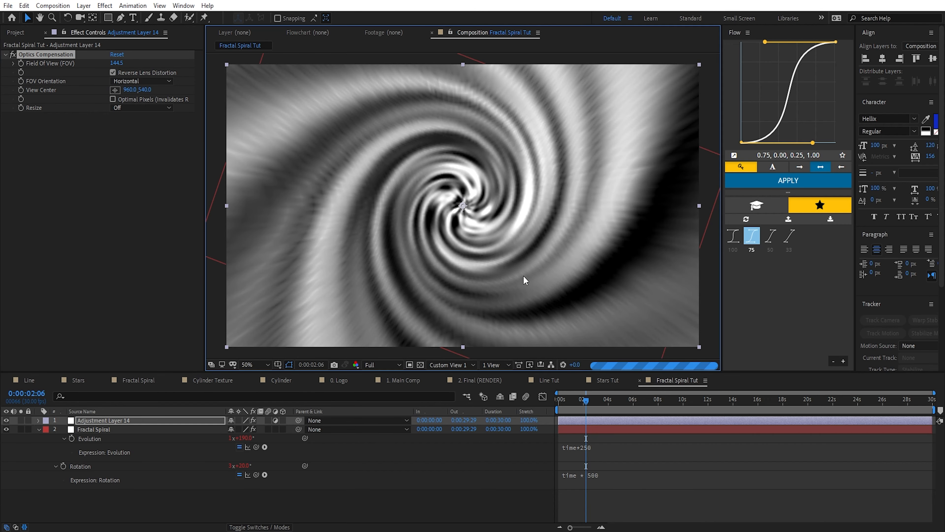
Keyframe the Fractal Spiral's Twirl Angle at 15 revolutions and place that keyframe at the start of the composition
left_click(99, 431)
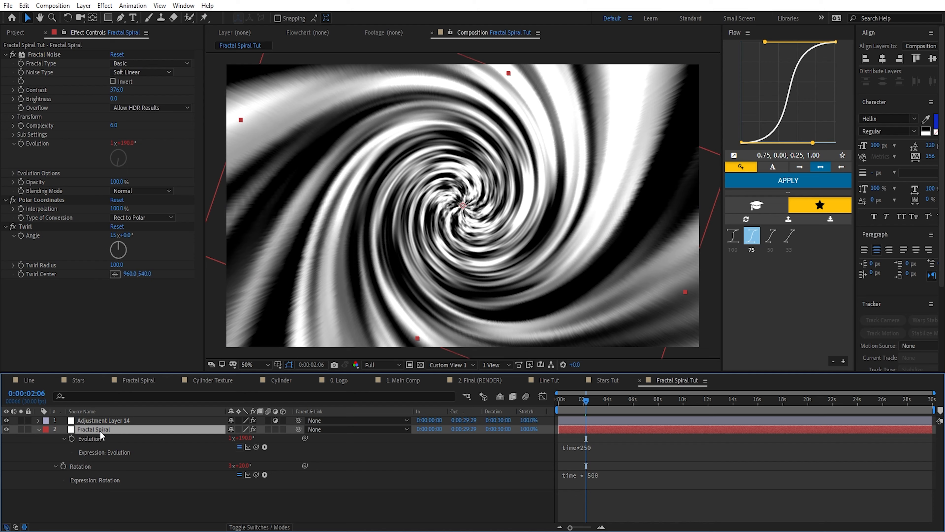
left_click(30, 241)
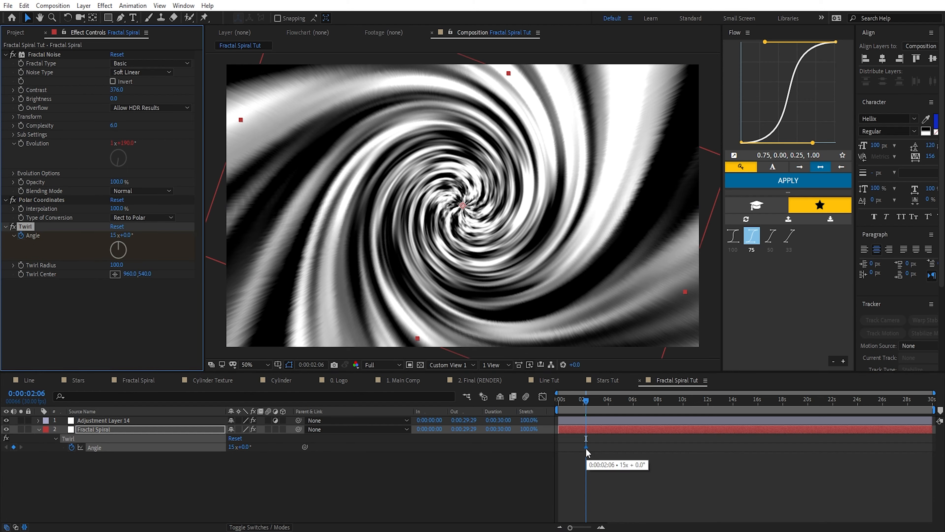
key("u")
left_click_drag(565, 452, 560, 451)
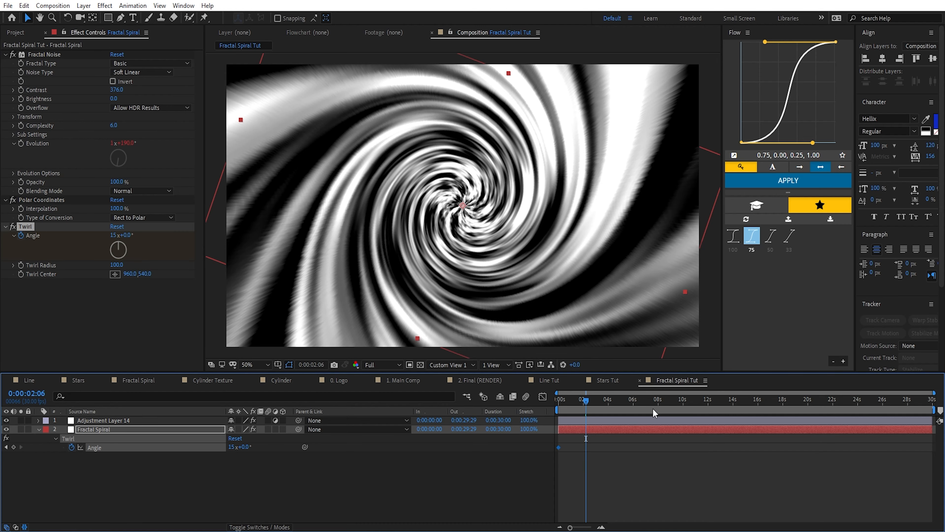
Add a second Twirl Angle keyframe with a higher value at 0:00:05:00 and end the work area there
key("equal")
left_click(713, 400)
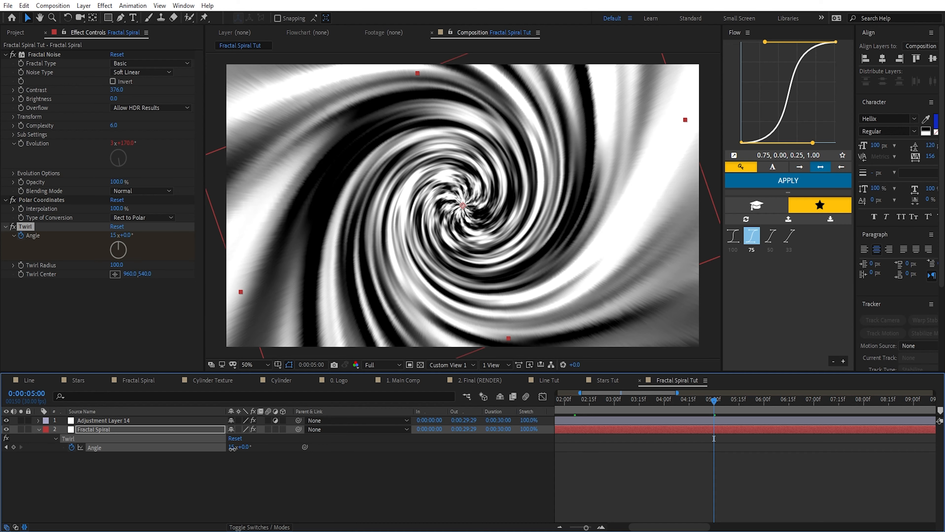
left_click(231, 447)
type("2")
key("Return")
key("minus")
key("comma")
left_click(596, 399)
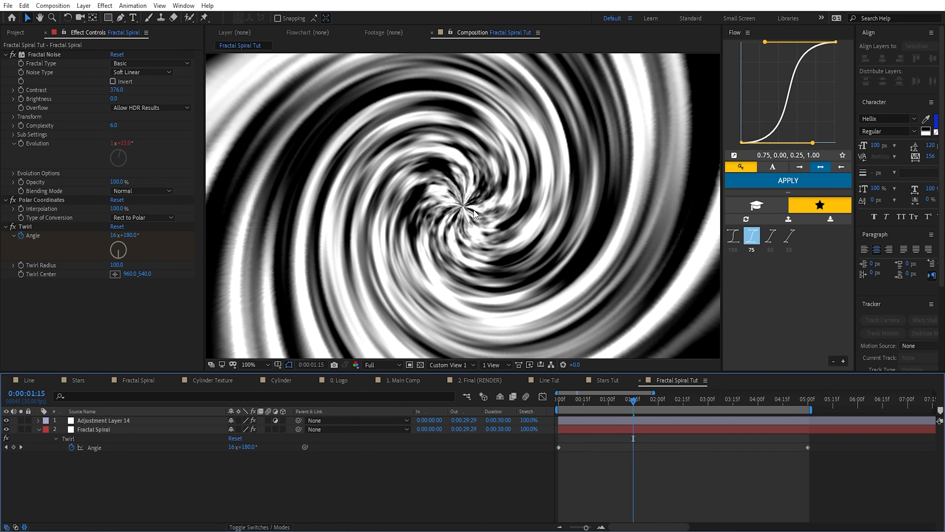
Create a white 1920 x 1080 solid named Matte
left_click(83, 6)
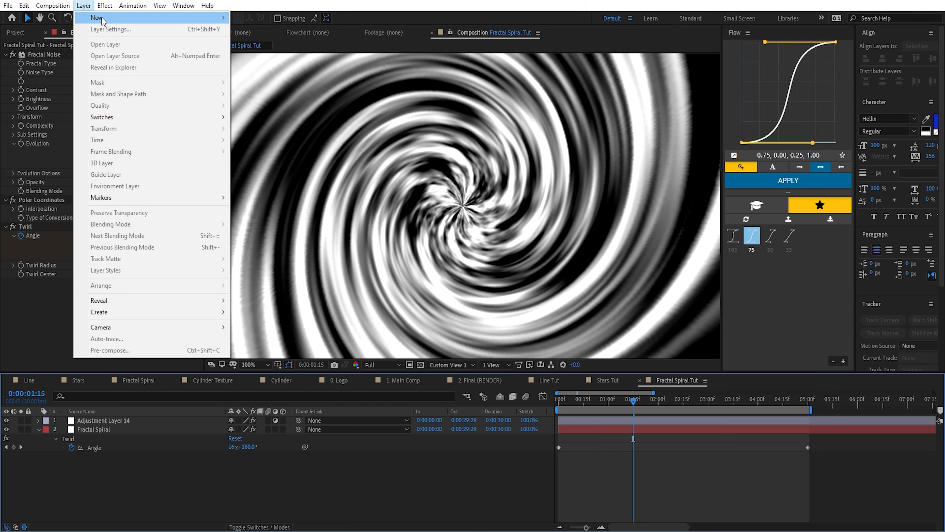
mouse_move(95, 21)
left_click(253, 28)
type("Mat")
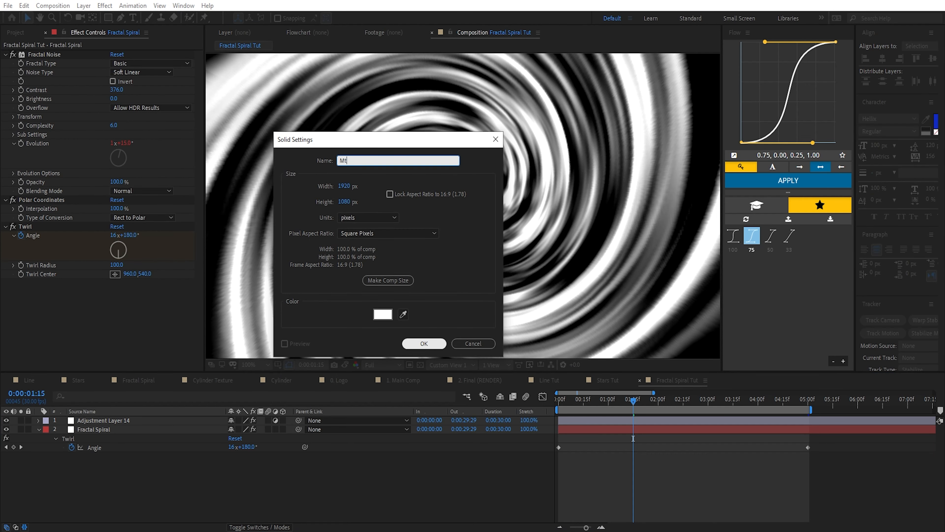
type("te")
left_click(417, 345)
Set the Fractal Spiral's track matte to Alpha Inverted Matte using the Matte layer
left_click(98, 438)
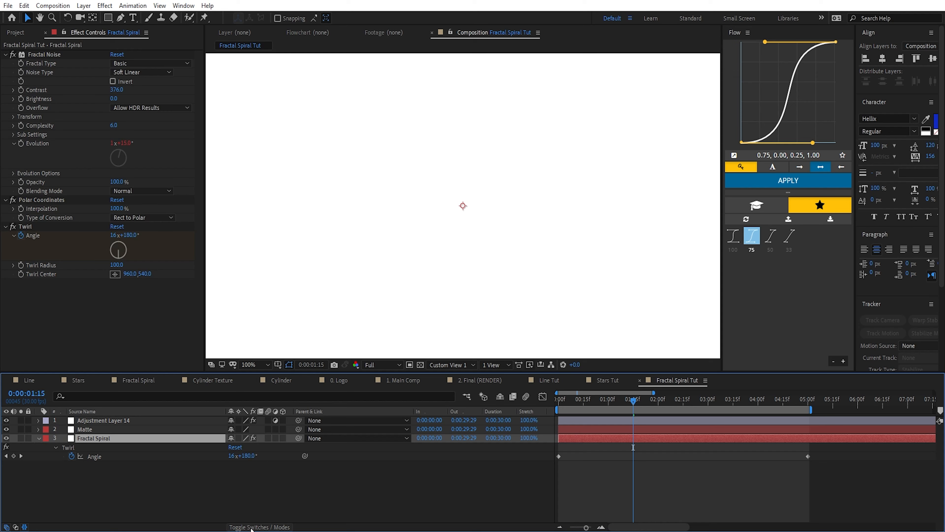
left_click(260, 527)
left_click(263, 527)
left_click(262, 528)
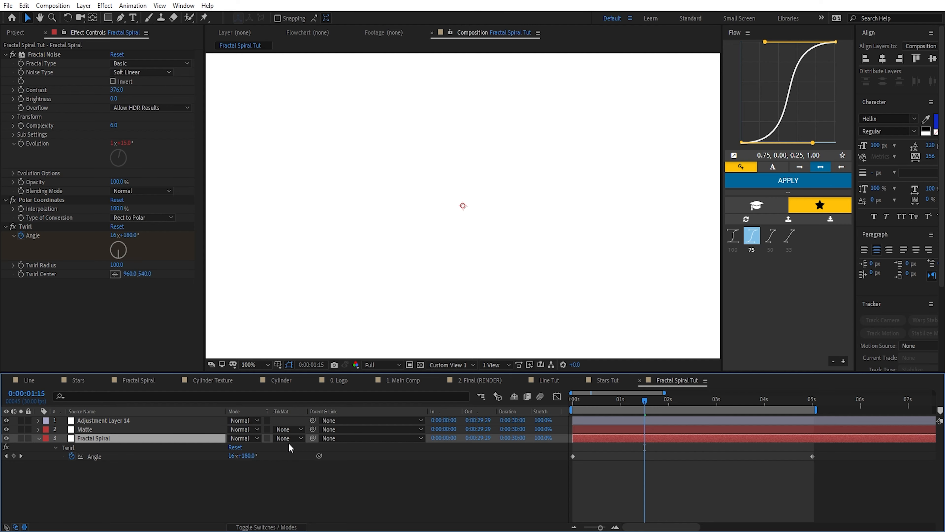
left_click(287, 438)
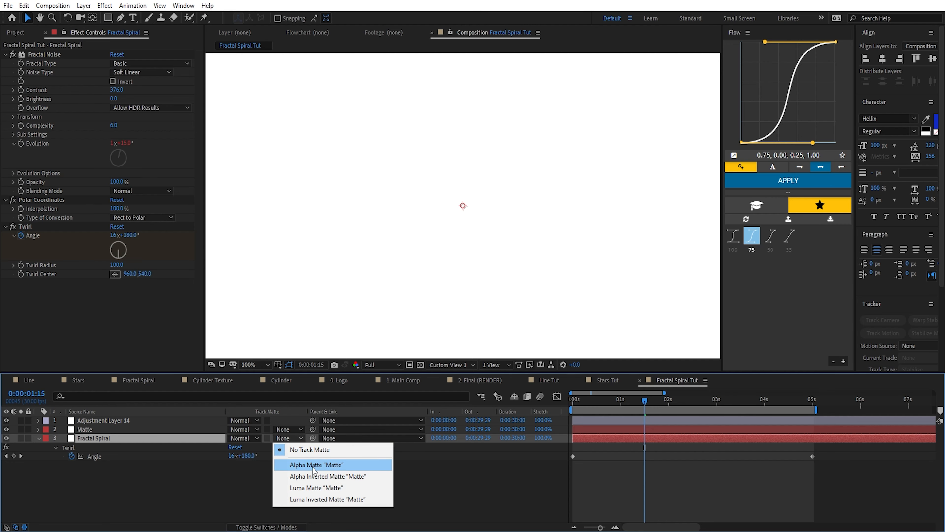
left_click(312, 477)
Draw a small circular mask on the Matte layer, centred on the middle of the spiral
left_click(87, 429)
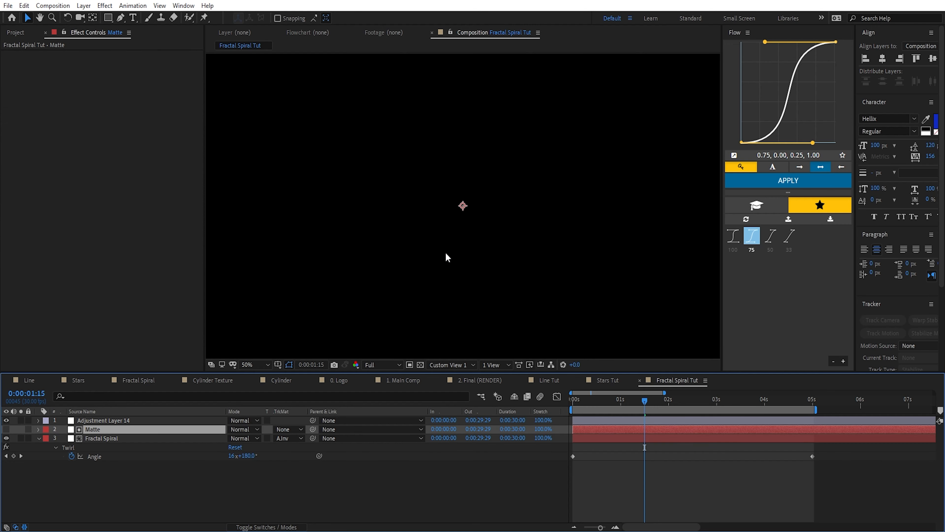
scroll(465, 234, "down", 2)
left_click_drag(107, 18, 137, 39)
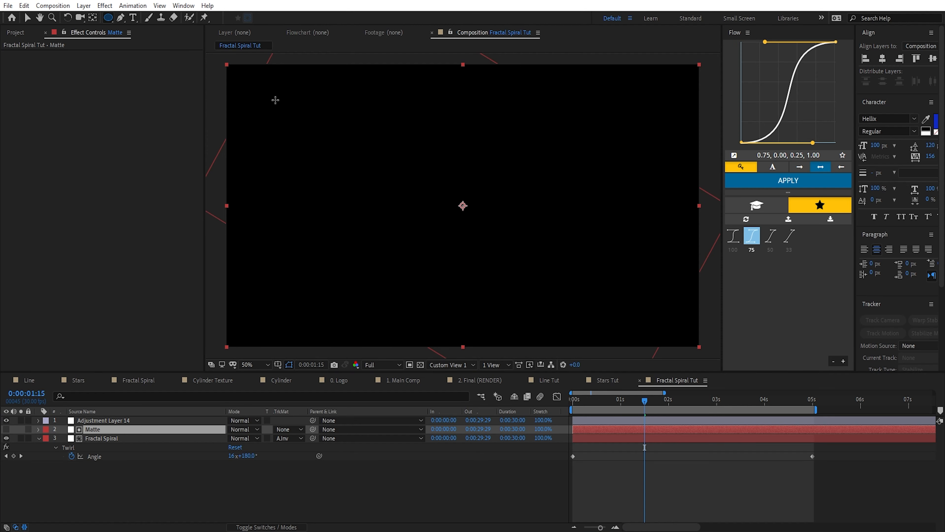
left_click_drag(463, 205, 486, 239)
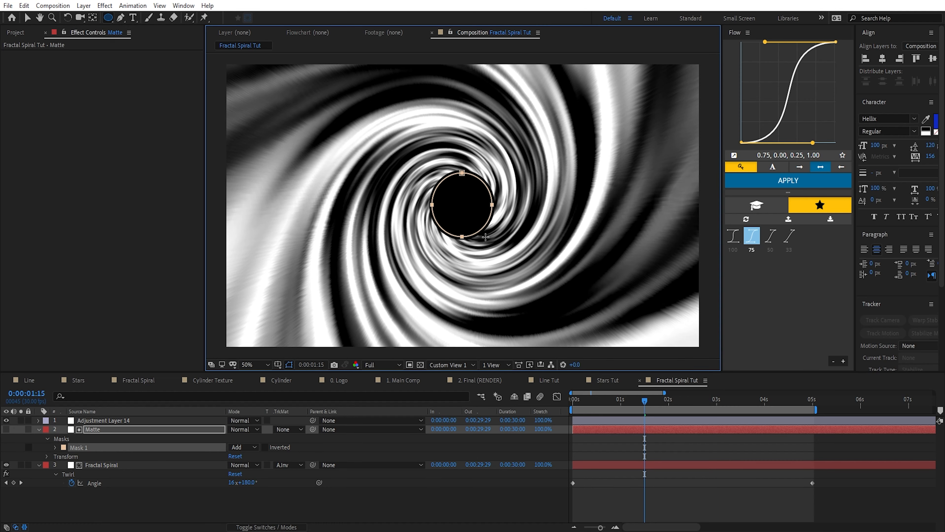
Feather the Matte layer's mask to 75 pixels and scale the circle up slightly around the spiral's centre
left_click(106, 427)
key("f")
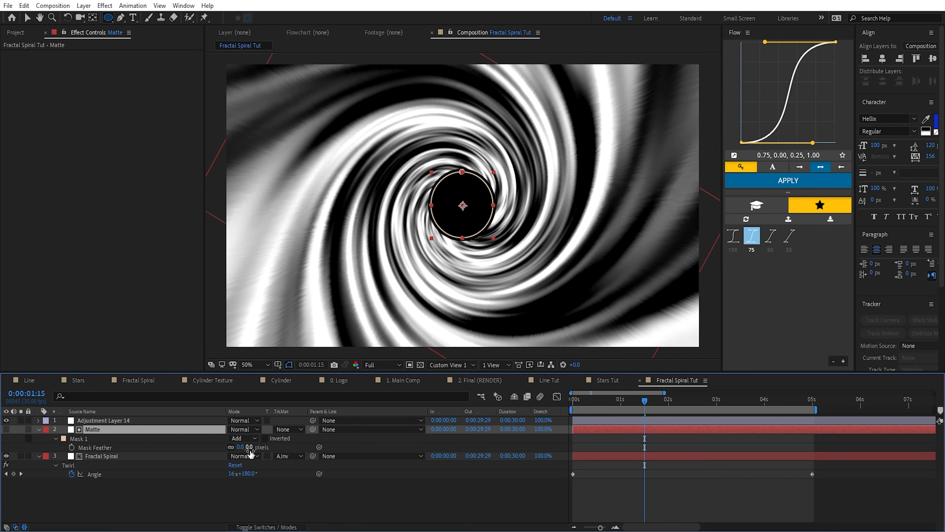
left_click_drag(248, 449, 285, 451)
key("v")
left_click(490, 207)
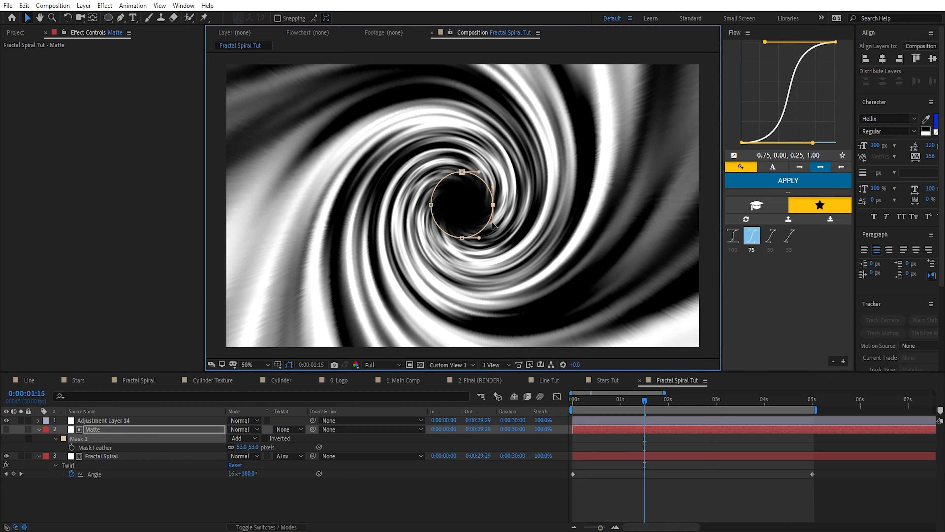
double_click(489, 222)
left_click_drag(501, 242, 510, 247)
Collapse the expanded properties of all layers and deselect everything
key("ctrl+shift+a")
key("ctrl+a")
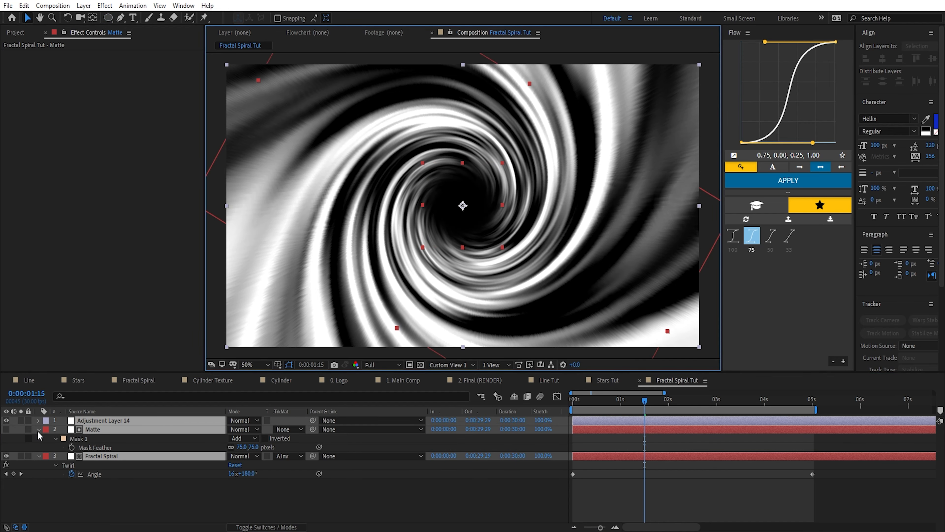
left_click(38, 430)
key("ctrl+shift+a")
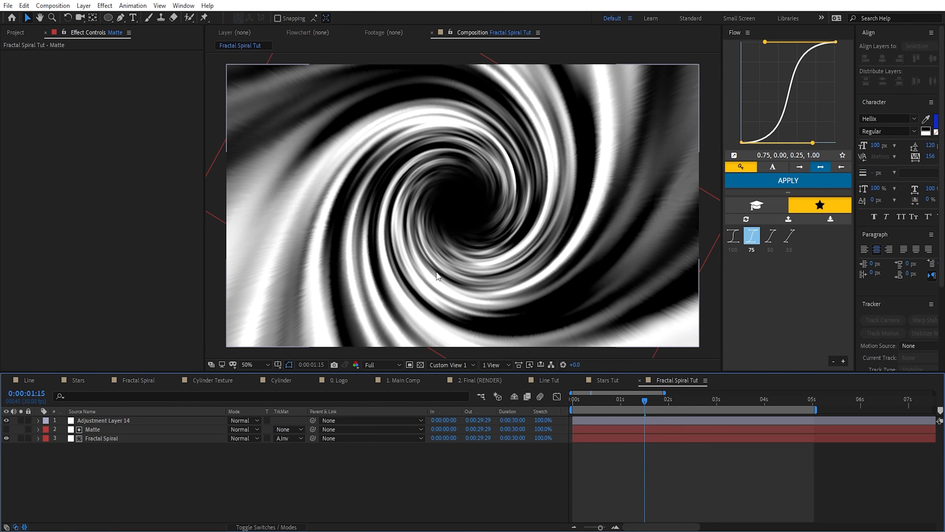
Create a 1920 x 10000 px composition named Cylinder Texture at 30 fps with a 30-second duration
left_click(11, 33)
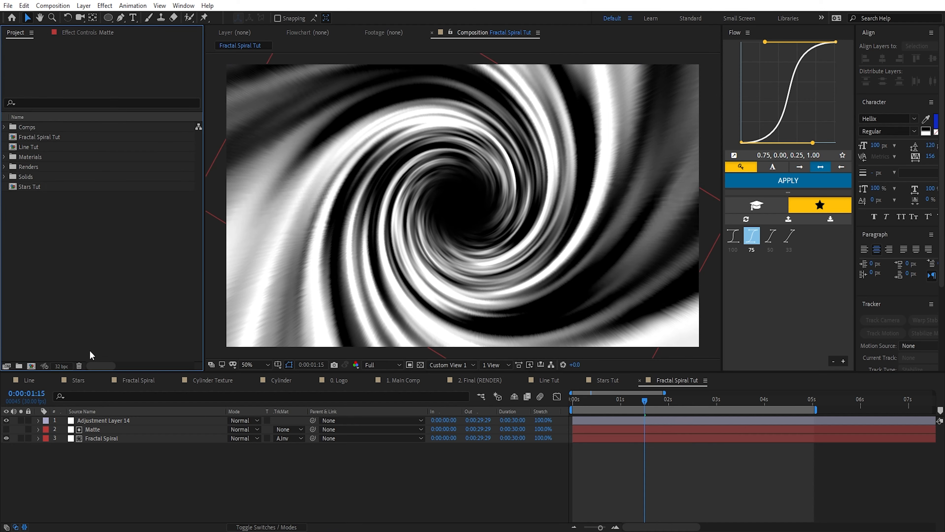
left_click(31, 367)
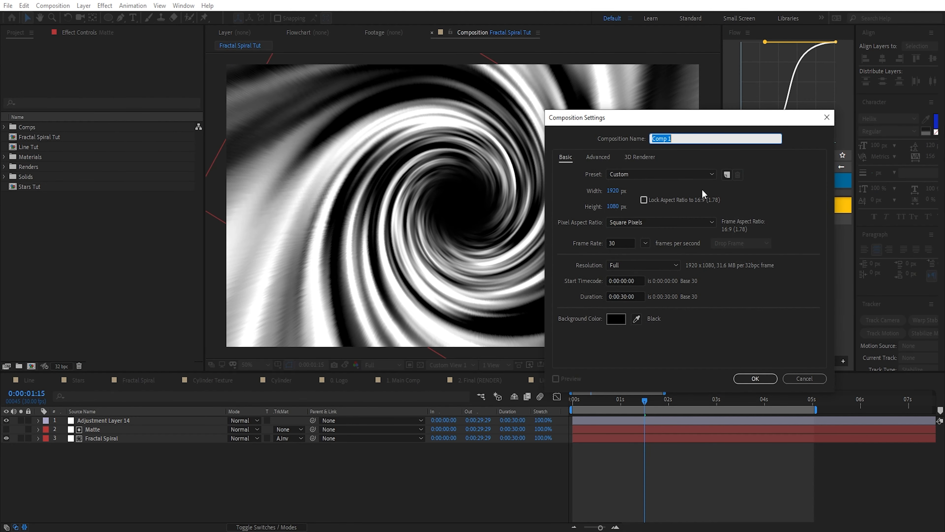
type("Cylinder Texture")
left_click(615, 207)
type("10000")
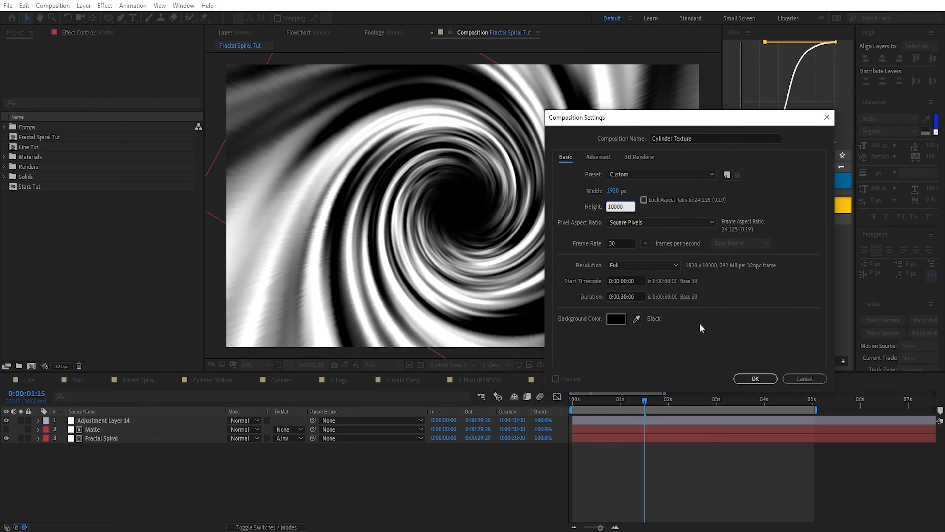
key("Return")
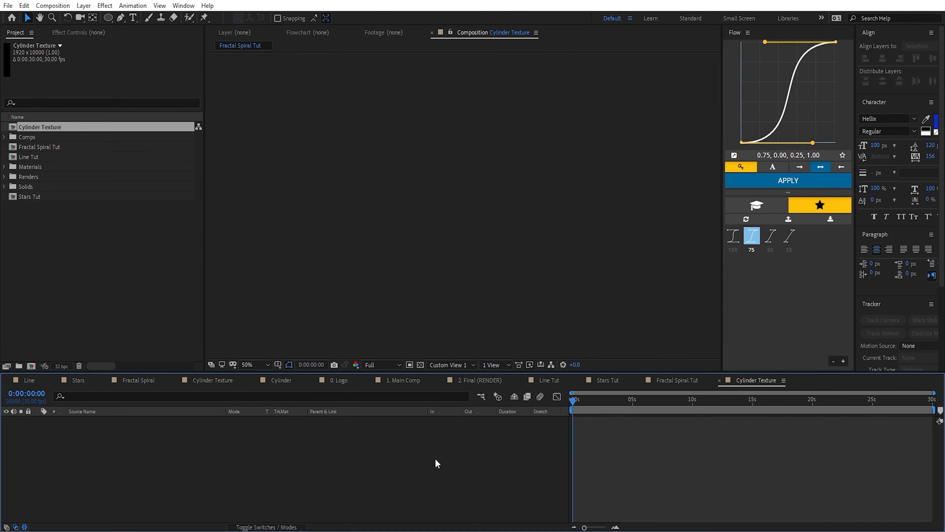
Create a white 1920 x 10000 px solid named Fractal in the Cylinder Texture composition
left_click(83, 5)
mouse_move(87, 17)
left_click(253, 29)
type("F")
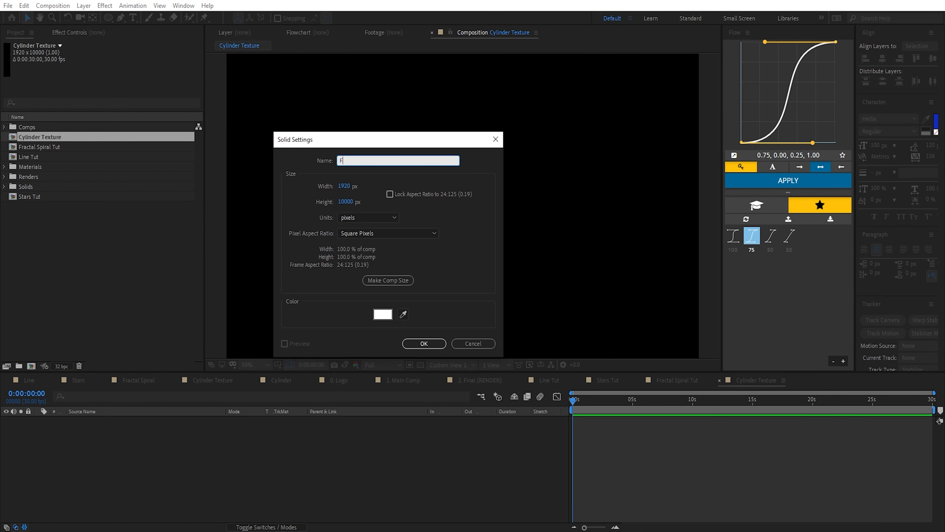
type("ractal")
key("Return")
Apply Fractal Noise to the Fractal solid and set its contrast to 174
key("ctrl+space")
type("frac")
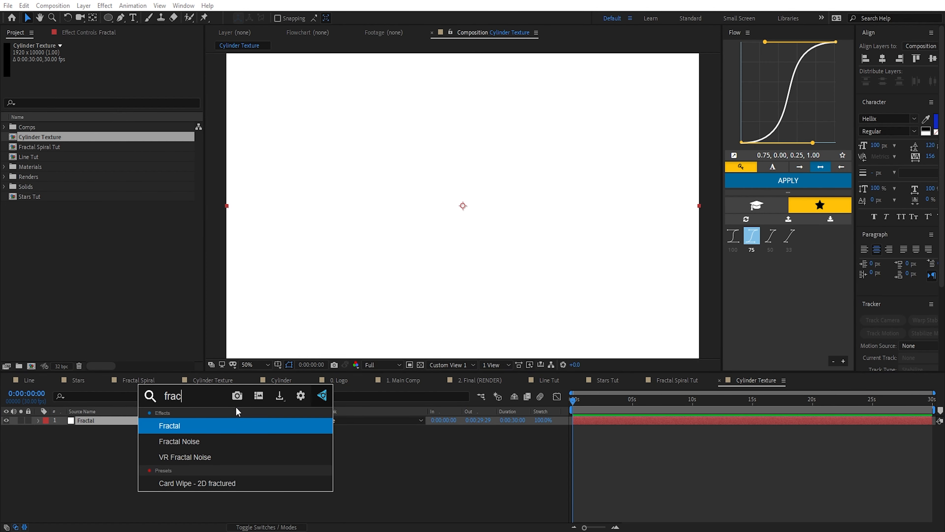
key("Down")
key("Return")
left_click_drag(116, 89, 217, 457)
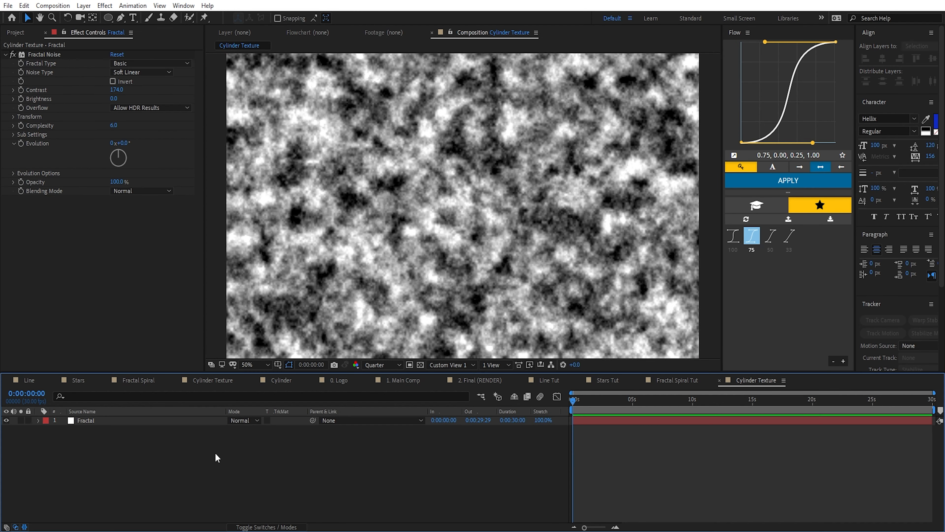
Create a new composition from the Cylinder Texture composition and rename it Cylinder
left_click(15, 32)
left_click_drag(39, 137, 26, 363)
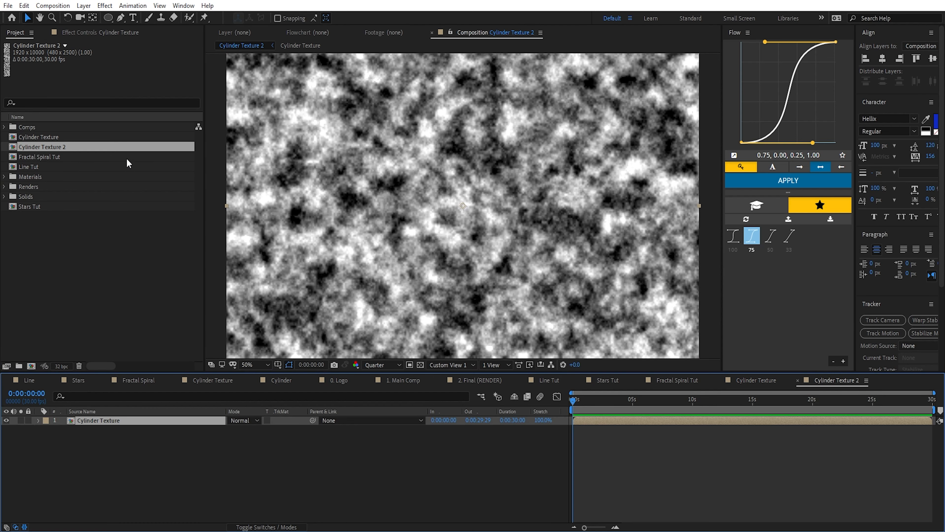
left_click(122, 148)
key("Return")
type("Cyl")
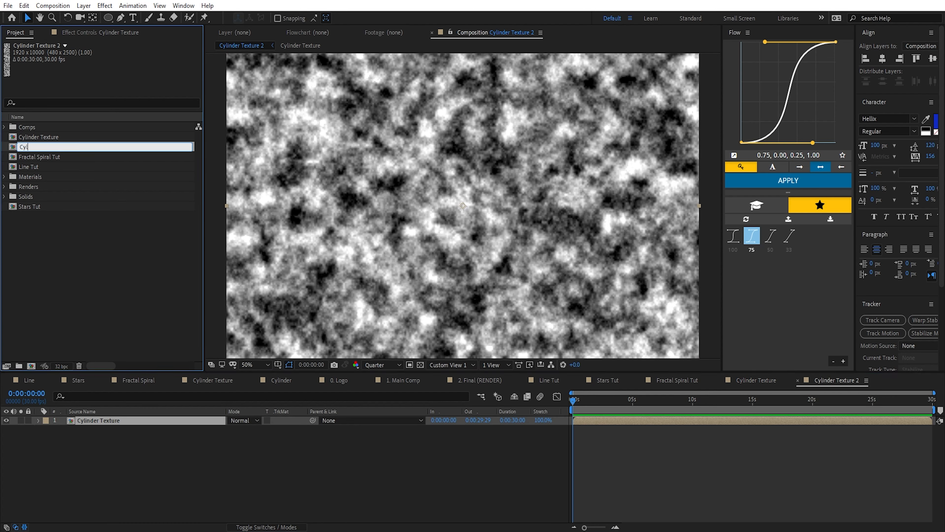
type("inder")
key("Return")
Set the Cylinder composition's height to 1080 px and shift its Cylinder Texture layer about one second earlier
left_click(53, 5)
left_click(74, 29)
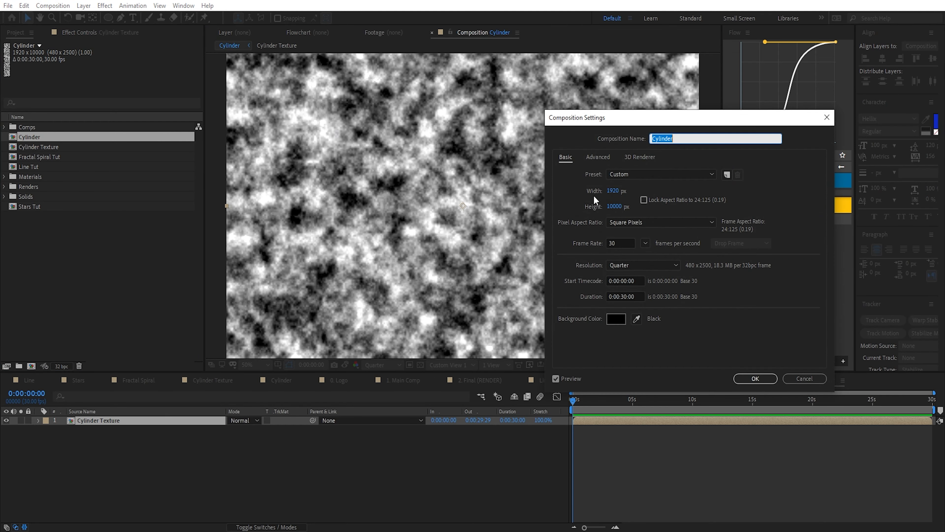
double_click(612, 207)
type("1080")
left_click(755, 378)
left_click_drag(825, 420, 813, 420)
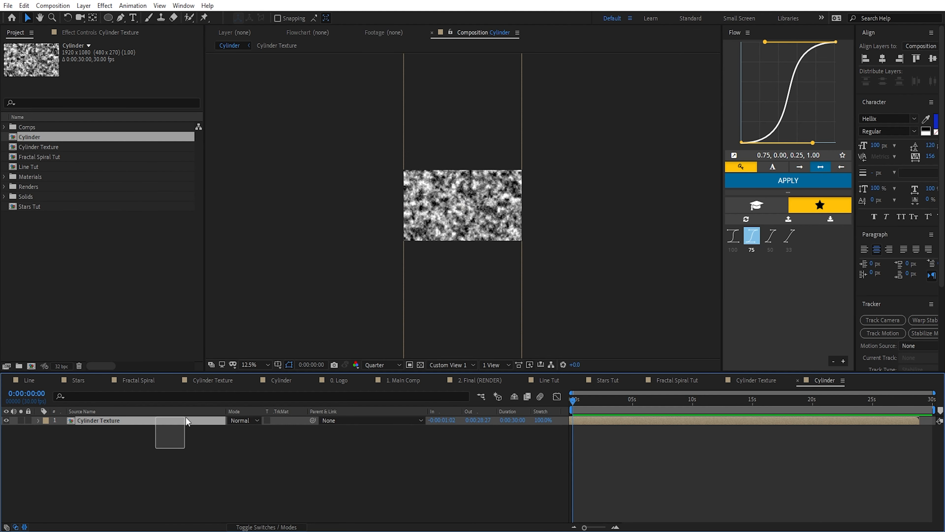
Apply the CC Cylinder effect to the Cylinder Texture layer
left_click(162, 421)
key("ctrl+space")
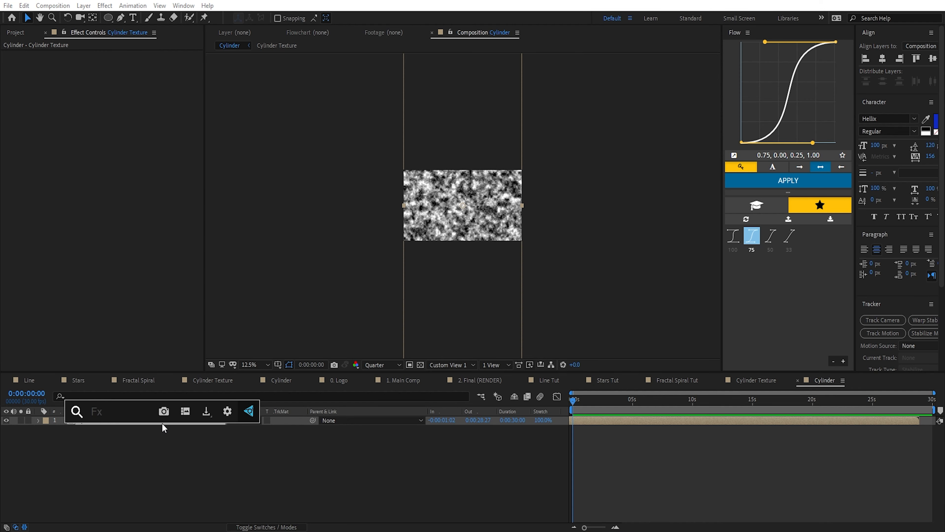
type("cy")
key("Return")
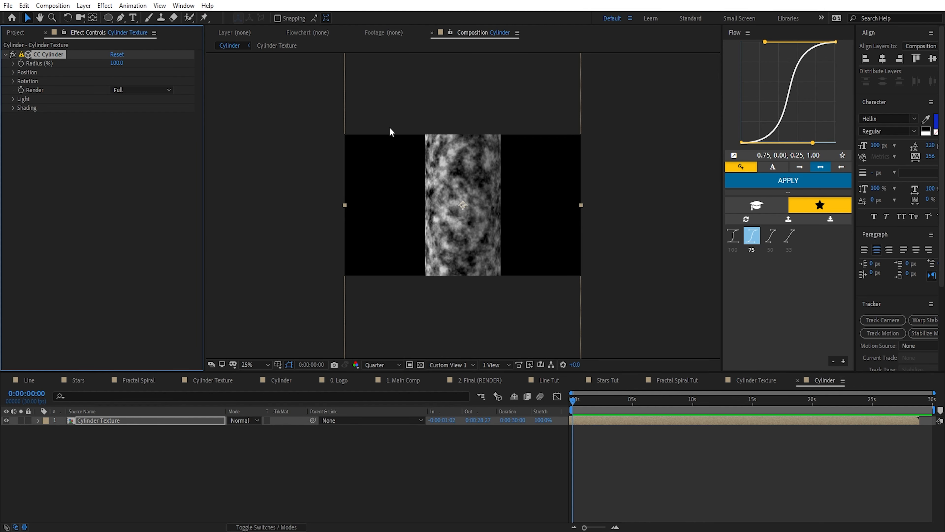
Add a two-node camera with a 100 mm focal length and switch the viewer to Active Camera
left_click(83, 6)
mouse_move(95, 16)
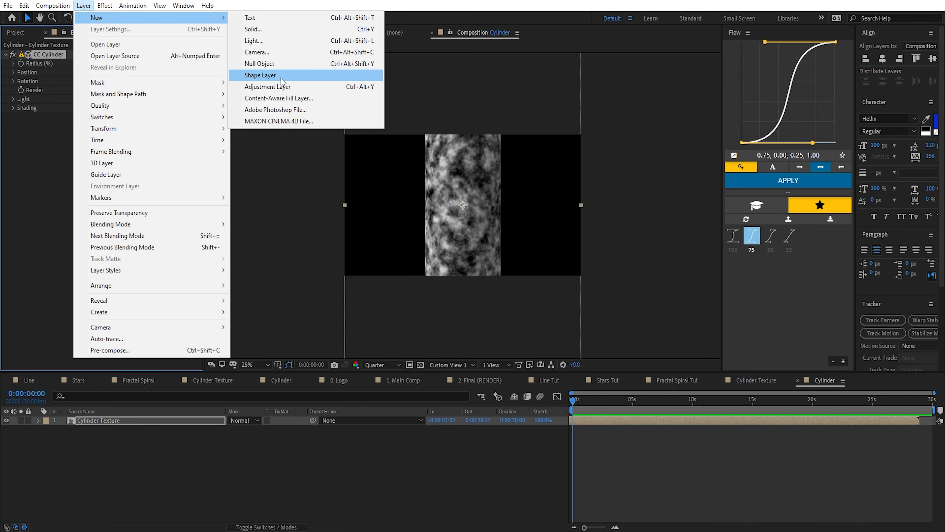
left_click(284, 52)
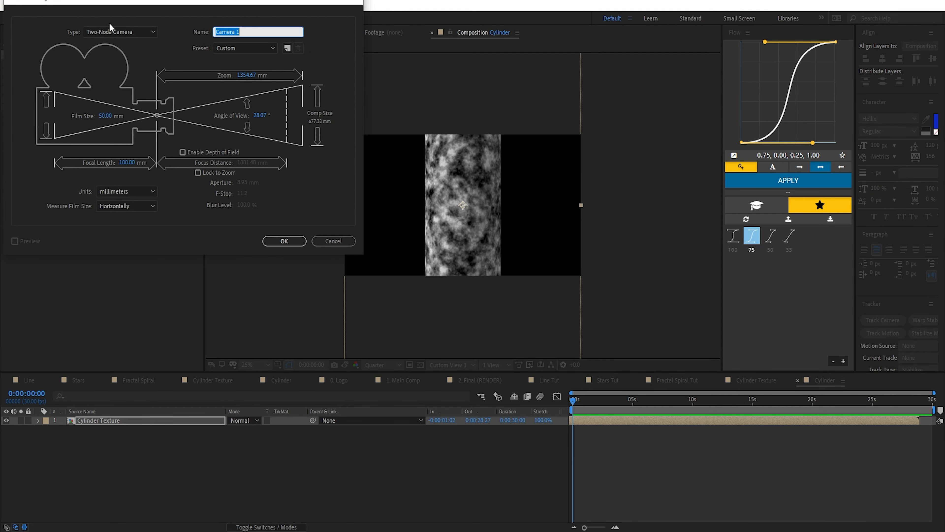
left_click(282, 240)
key("c")
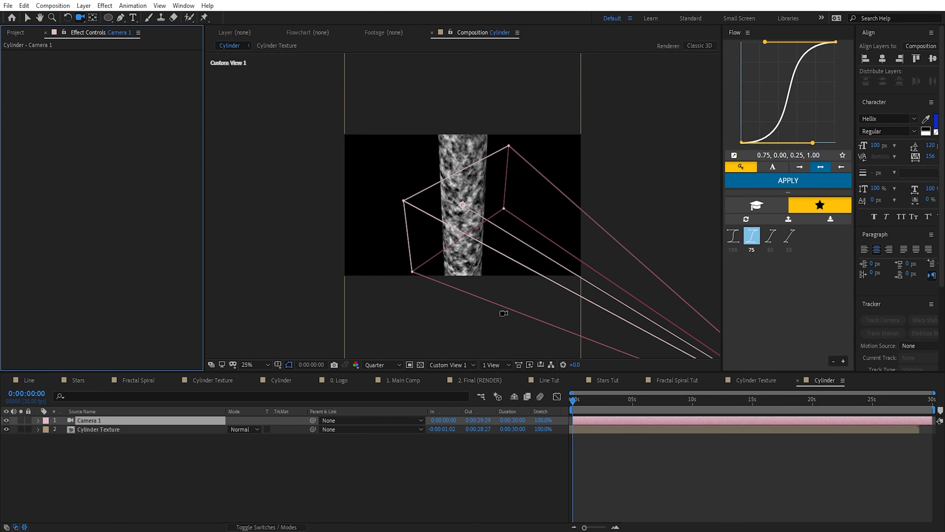
left_click(449, 365)
left_click(438, 324)
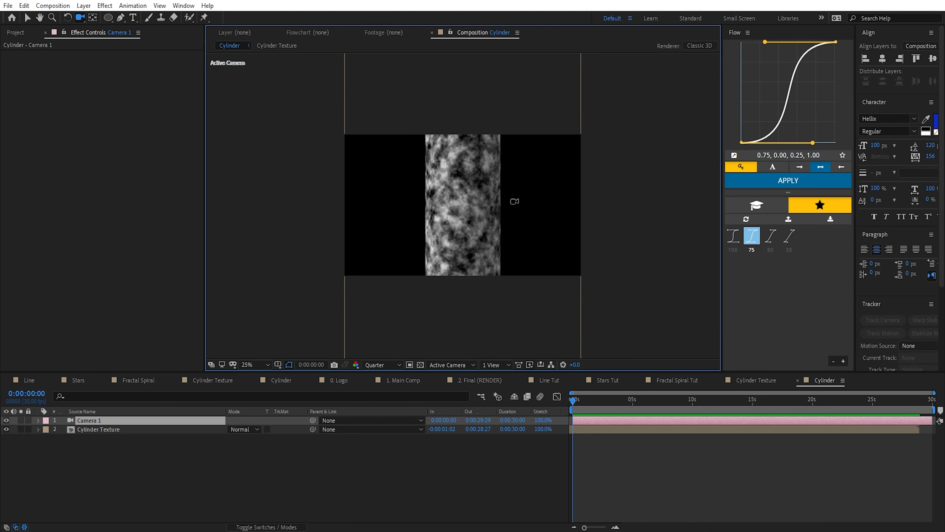
Try orbiting the camera around the textured cylinder, undoing the orbit and deleting the camera
left_click_drag(502, 197, 433, 151)
key("ctrl+z")
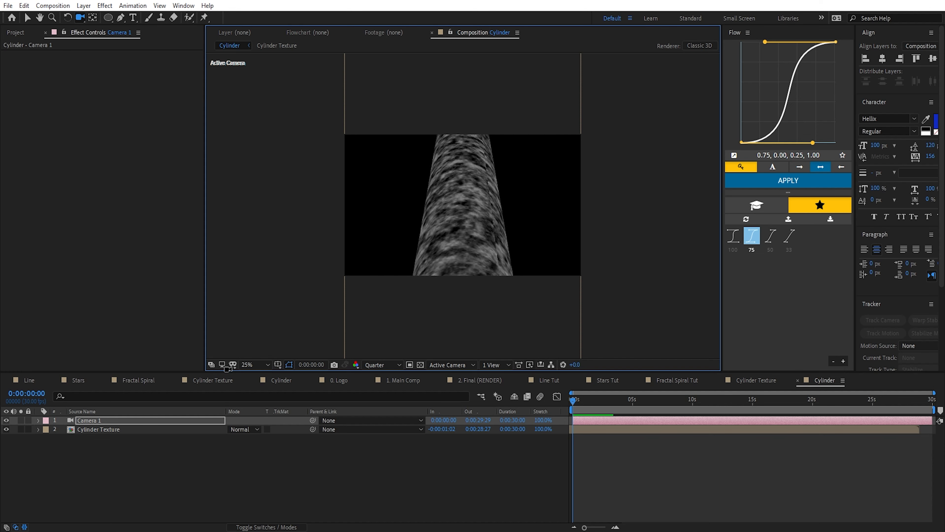
left_click(110, 421)
key("ctrl+z")
key("v")
key("Delete")
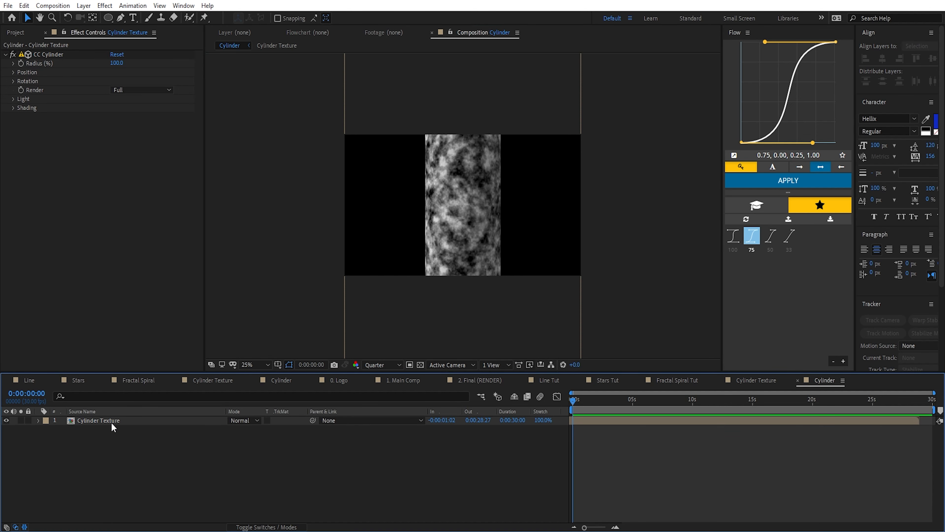
Set the CC Cylinder effect's Rotation X to -90° and its radius to 94%
left_click(111, 422)
left_click(13, 81)
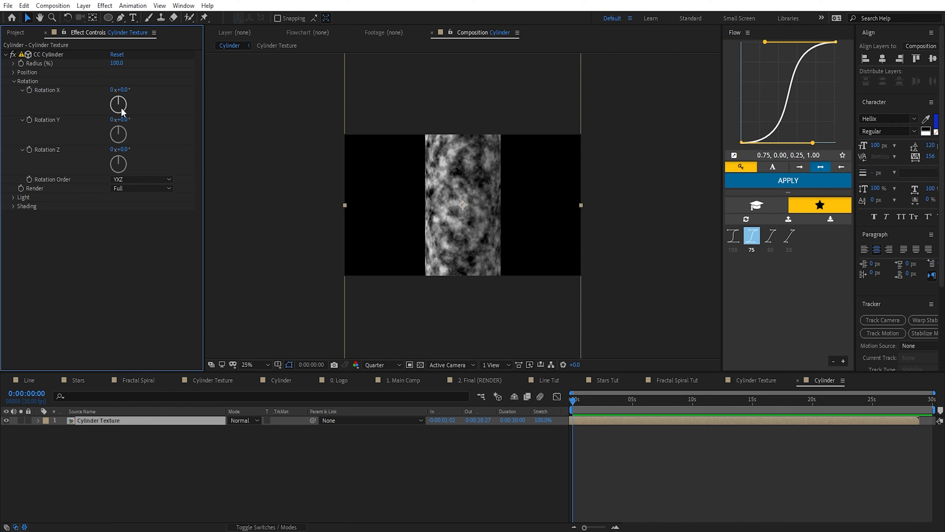
left_click_drag(114, 97, 104, 101)
left_click(123, 90)
type("-90")
key("Return")
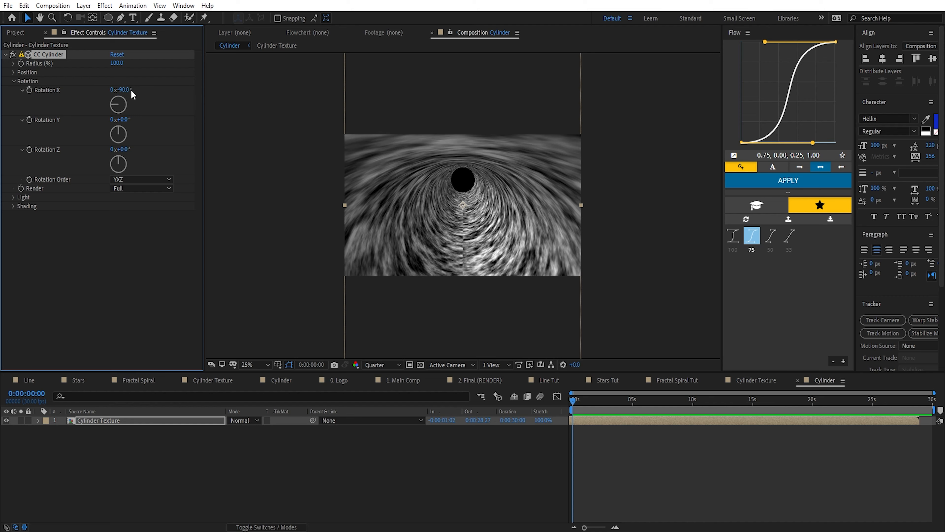
mouse_move(116, 63)
left_mouse_down()
mouse_move(109, 66)
mouse_move(118, 67)
left_mouse_up()
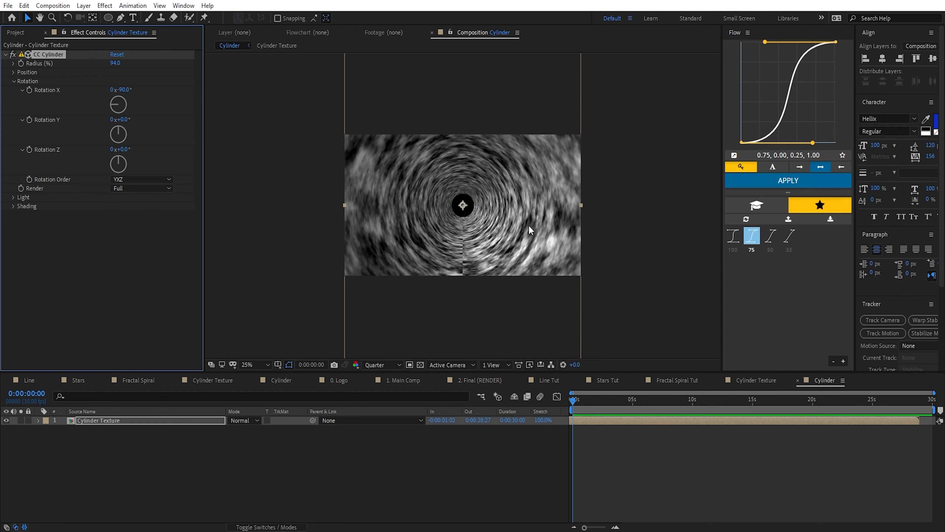
Set the CC Cylinder effect's light intensity to 0 and its ambient shading to 100
left_click(13, 197)
left_click(117, 206)
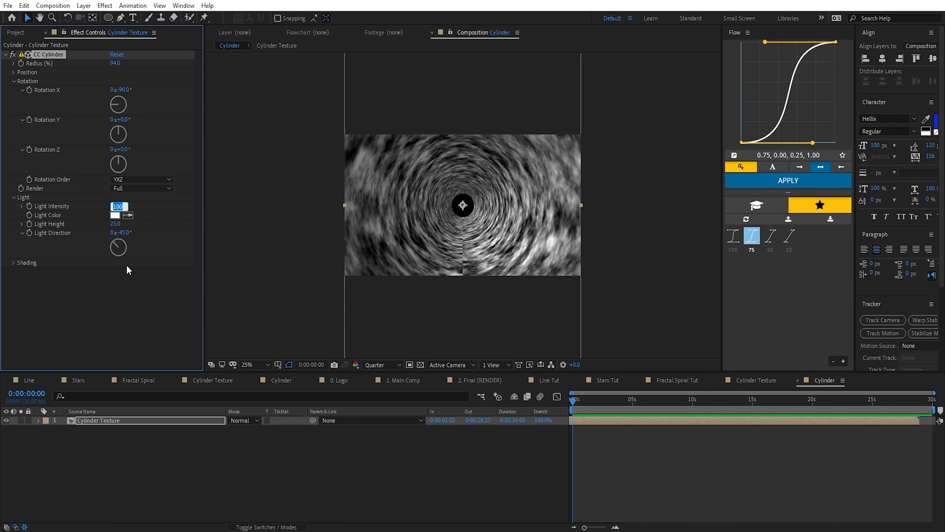
type("0")
left_click(136, 308)
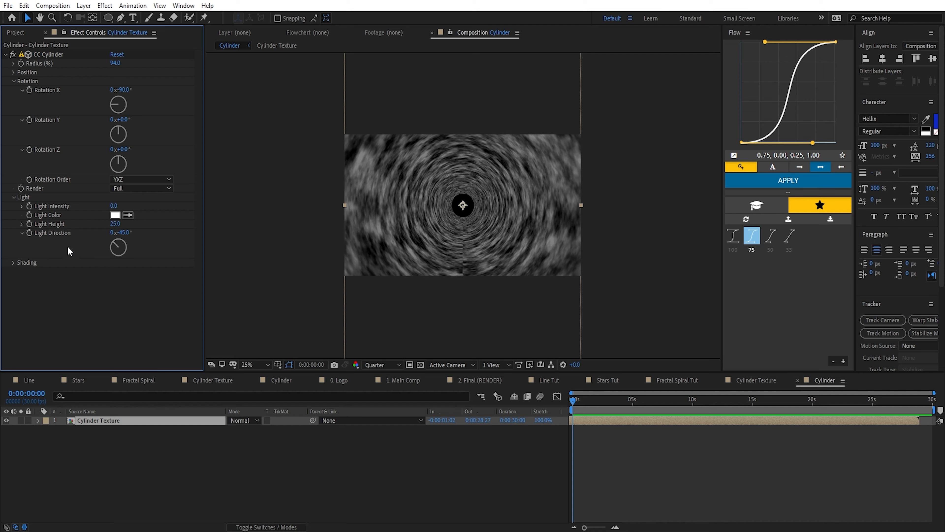
left_click(118, 270)
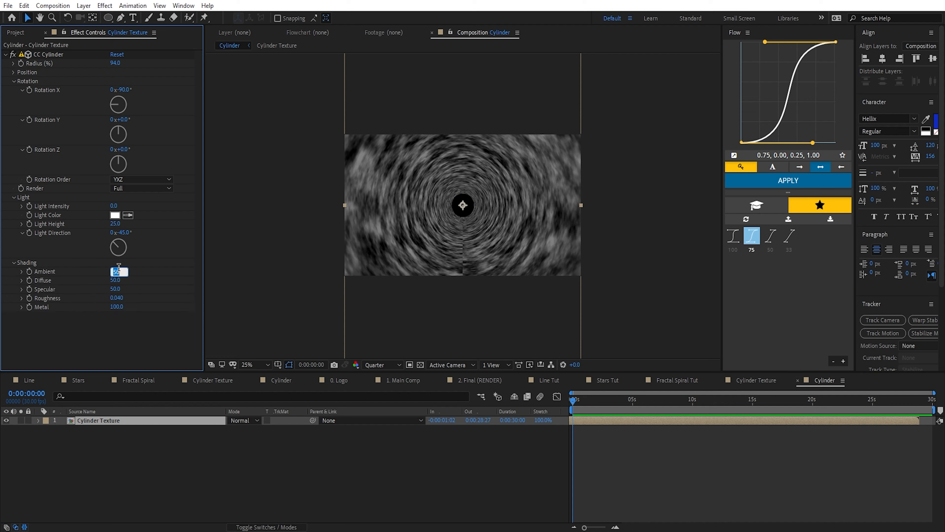
type("100")
left_click(121, 334)
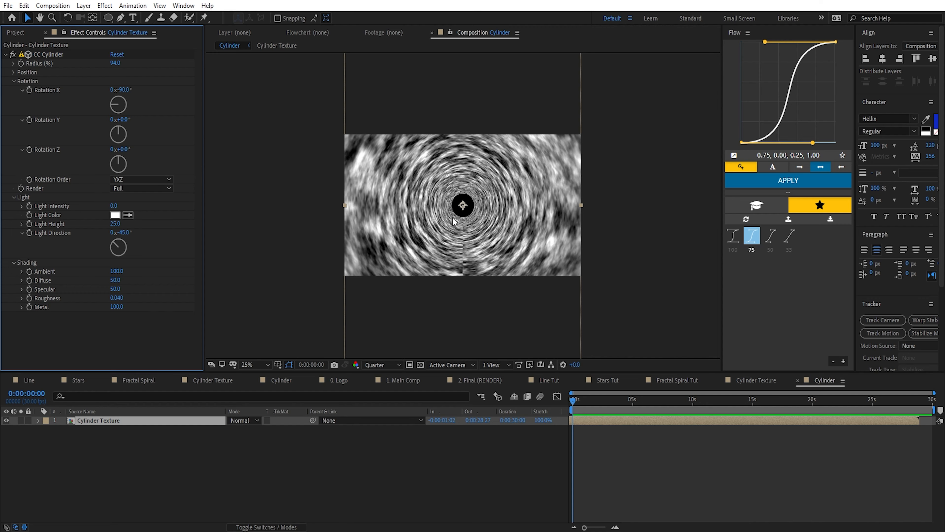
key("shift+slash")
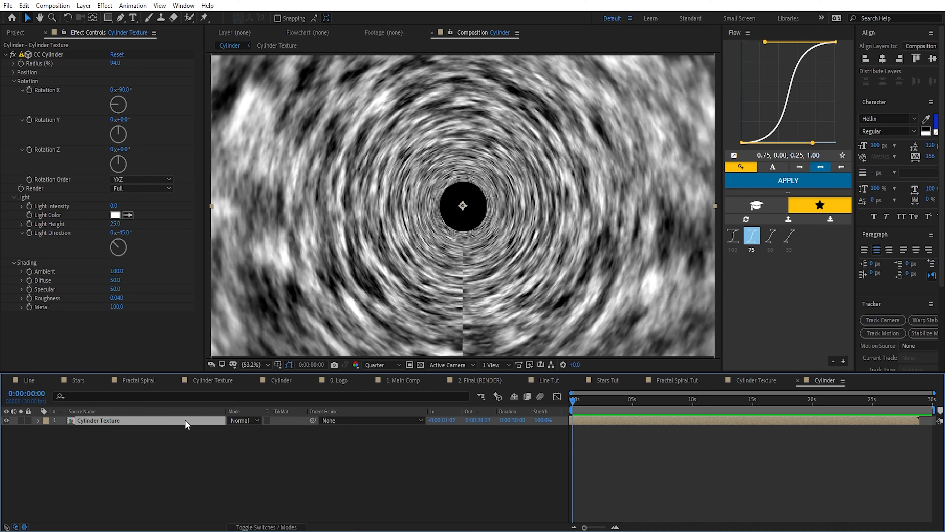
Disable CC Cylinder on the Cylinder Texture layer, duplicate the layer and hide the lower copy
left_click(12, 54)
left_click(140, 420)
key("ctrl+d")
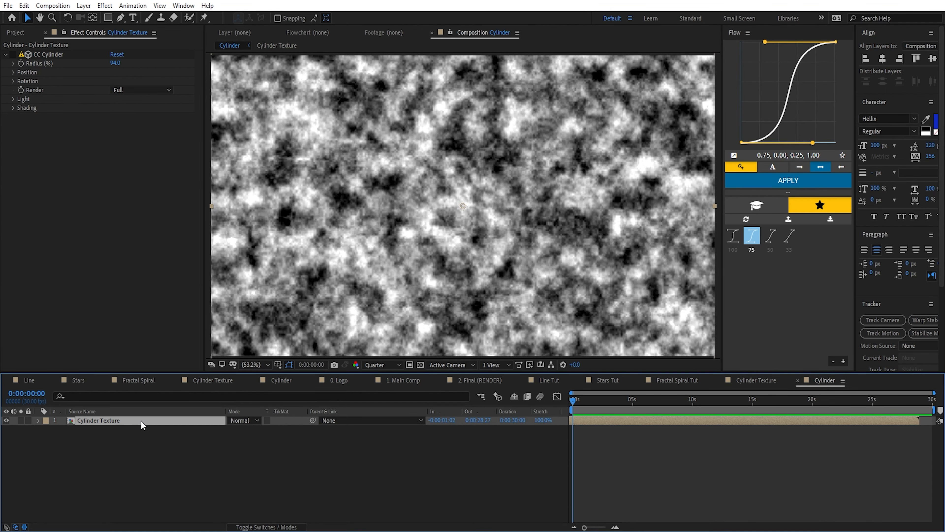
left_click(6, 429)
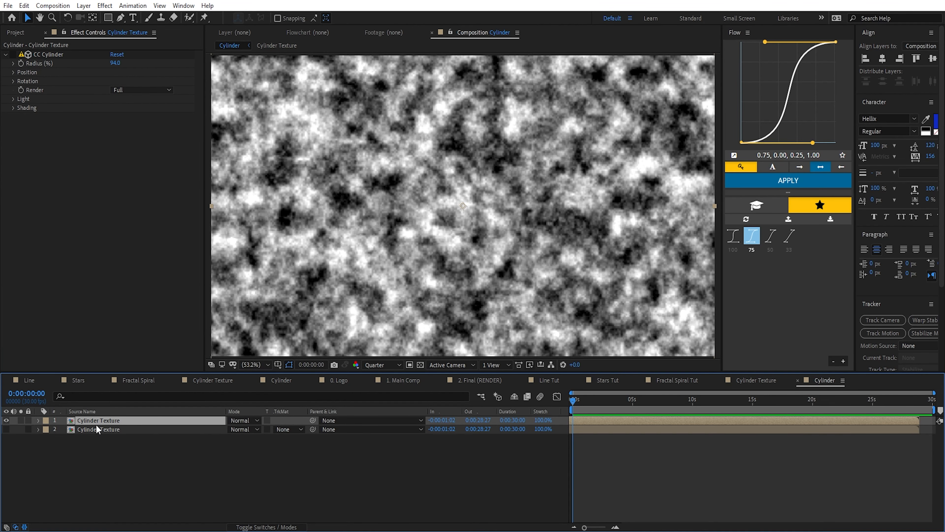
Apply the Offset effect to the upper Cylinder Texture layer, placing it before CC Cylinder
key("ctrl+space")
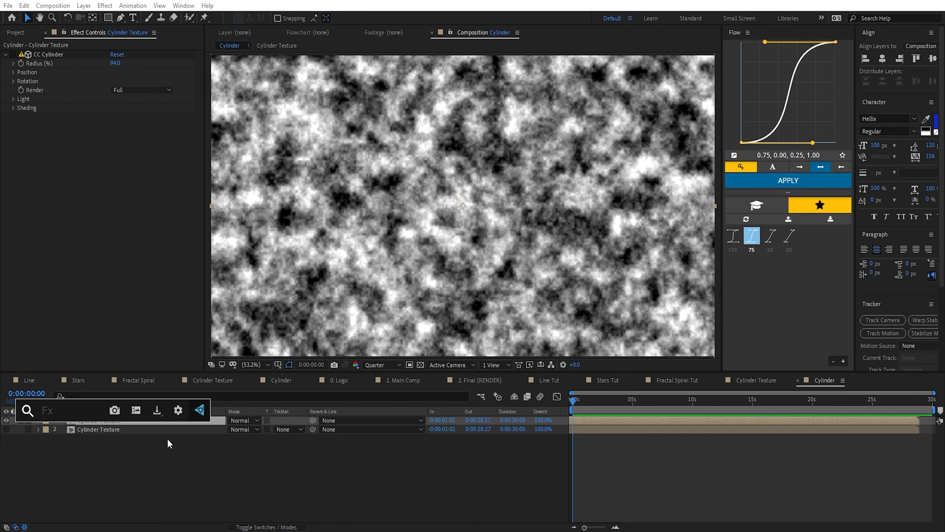
type("off")
key("Return")
left_click(38, 55)
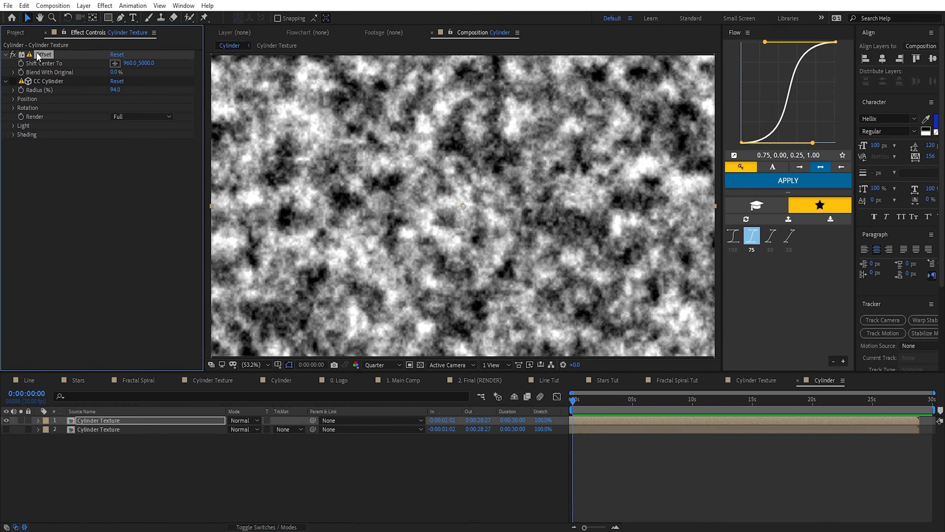
Set the Offset effect's horizontal Shift Center To value to 1920
left_click_drag(130, 63, 451, 196)
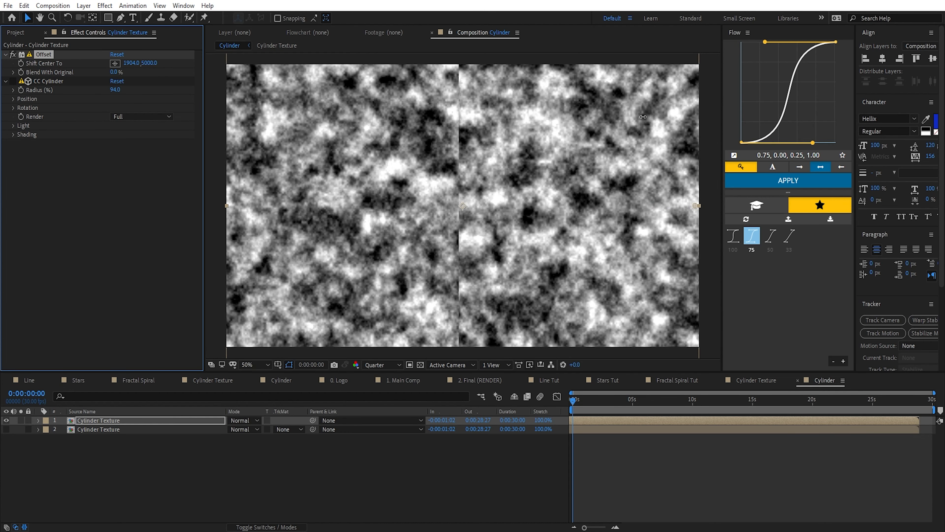
left_click(131, 63)
type("1920")
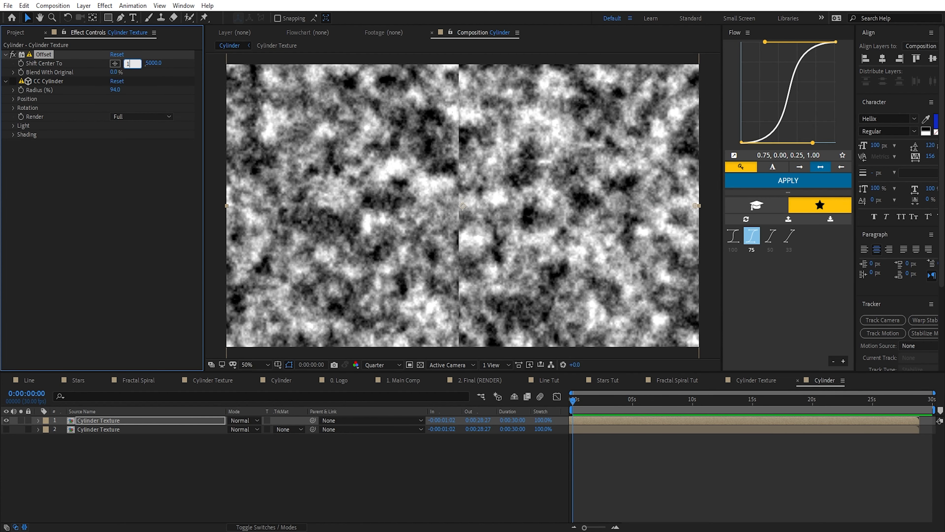
key("Return")
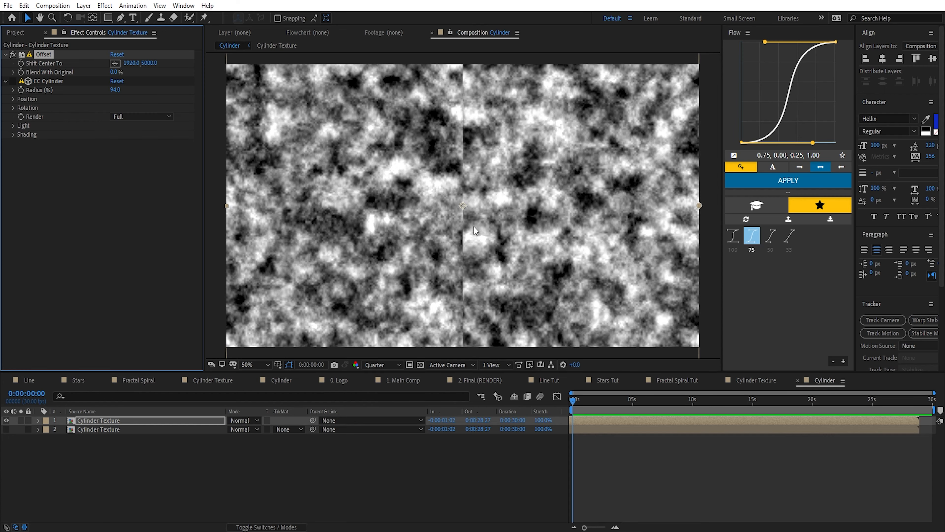
Show the lower Cylinder Texture layer again and add a full-layer rectangular mask to the upper one
left_click(6, 429)
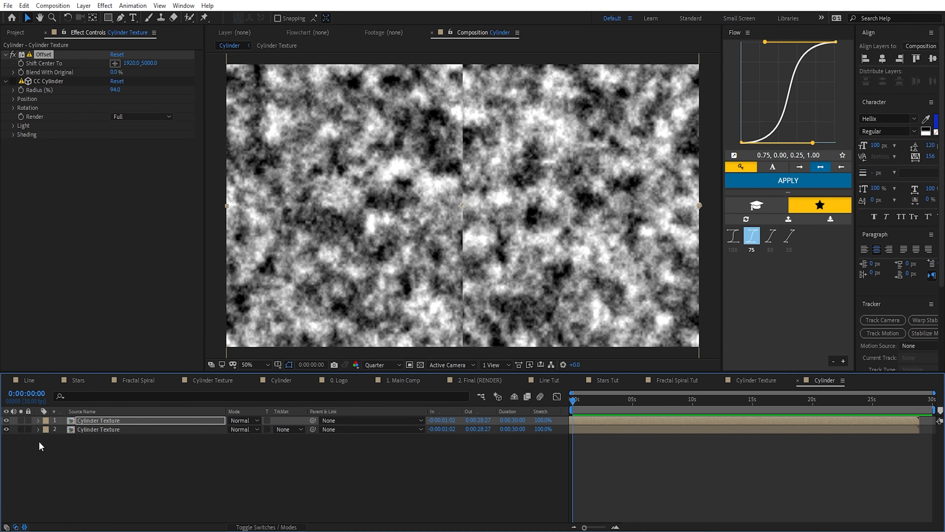
left_click(107, 421)
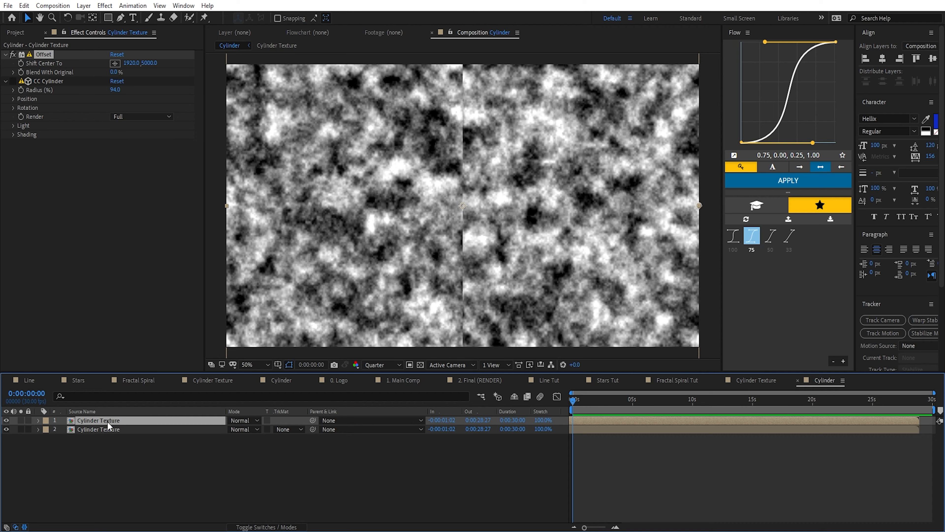
double_click(108, 17)
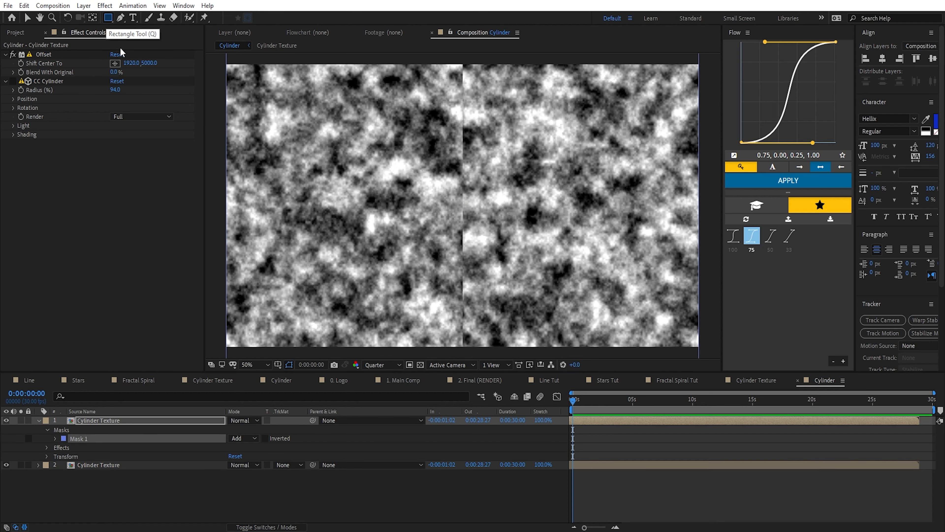
Narrow the upper Cylinder Texture layer's mask evenly from both sides, to about three quarters of the layer's width
key("comma")
key("comma")
key("comma")
key("comma")
key("comma")
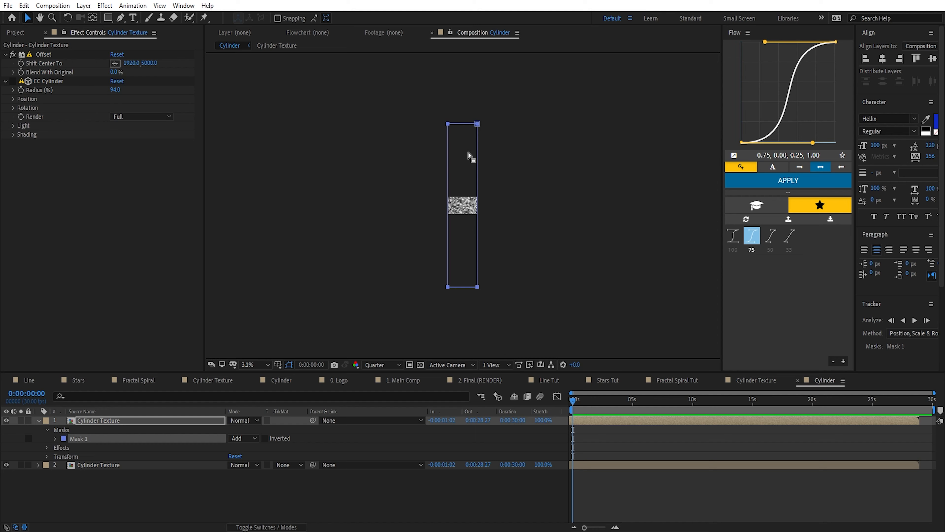
left_click(478, 124)
key("m")
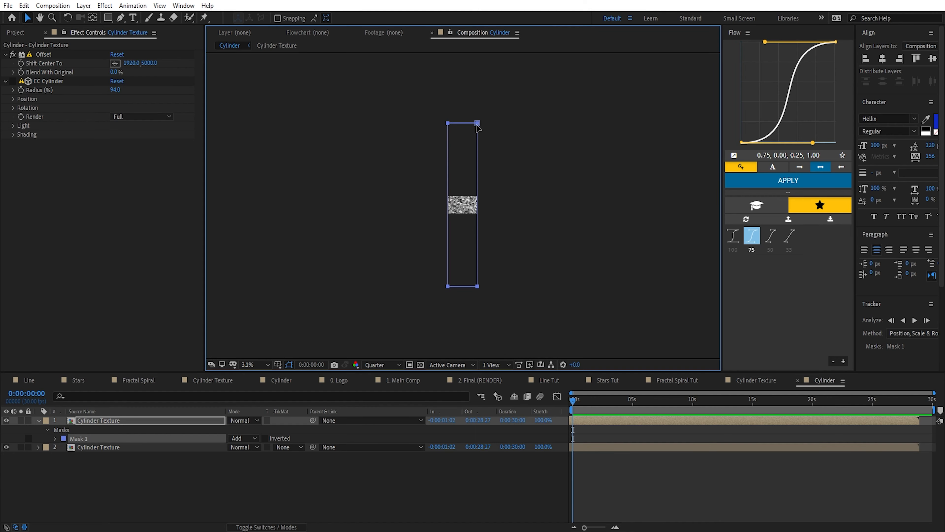
left_click(479, 129)
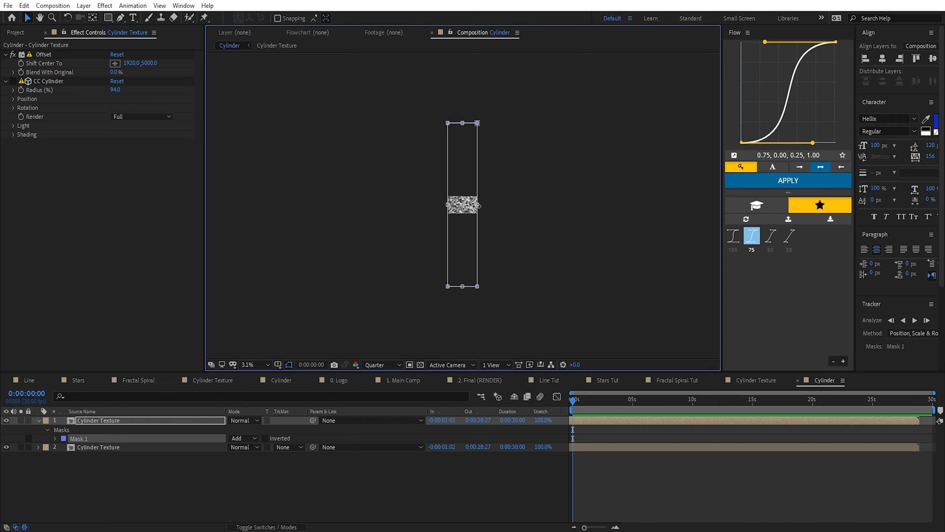
left_click_drag(478, 206, 476, 216)
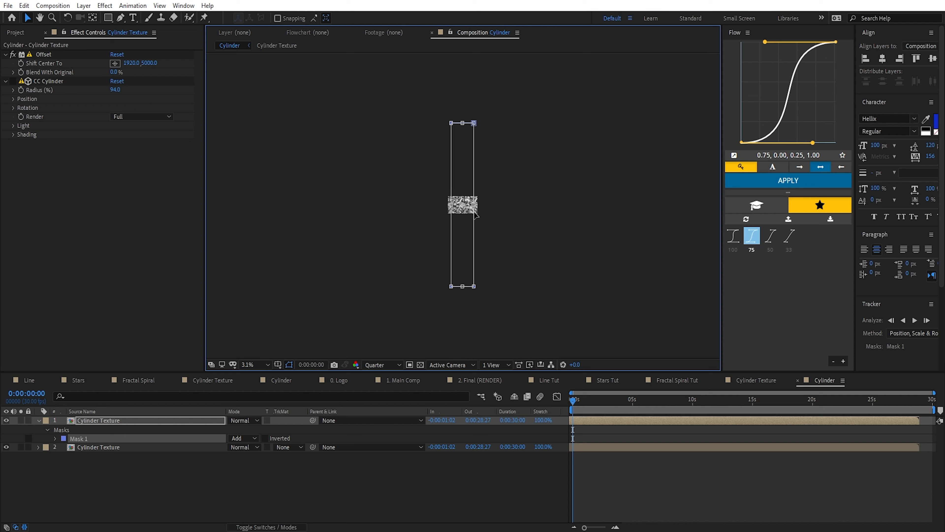
Set the Mask Feather of the upper Cylinder Texture layer to 236 pixels
key("period")
key("period")
left_click(90, 422)
key("f")
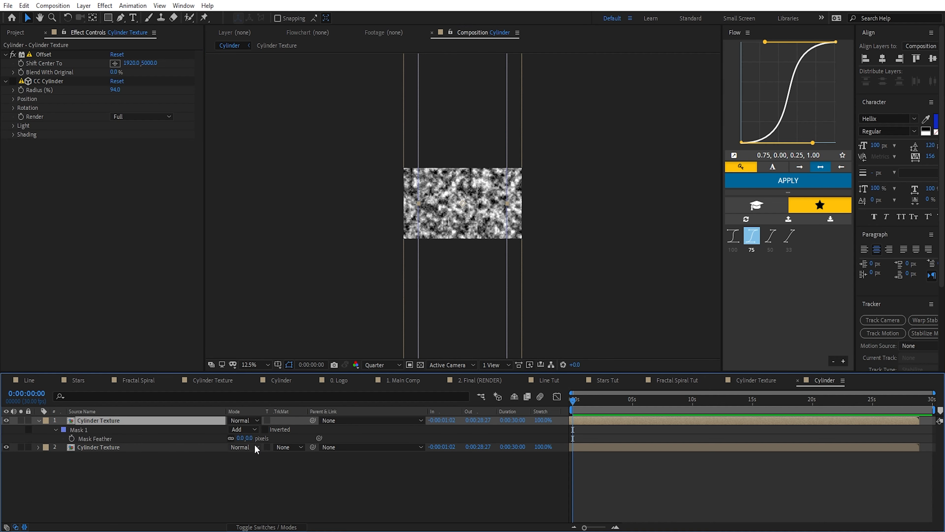
left_click(224, 438)
left_click_drag(323, 447, 387, 452)
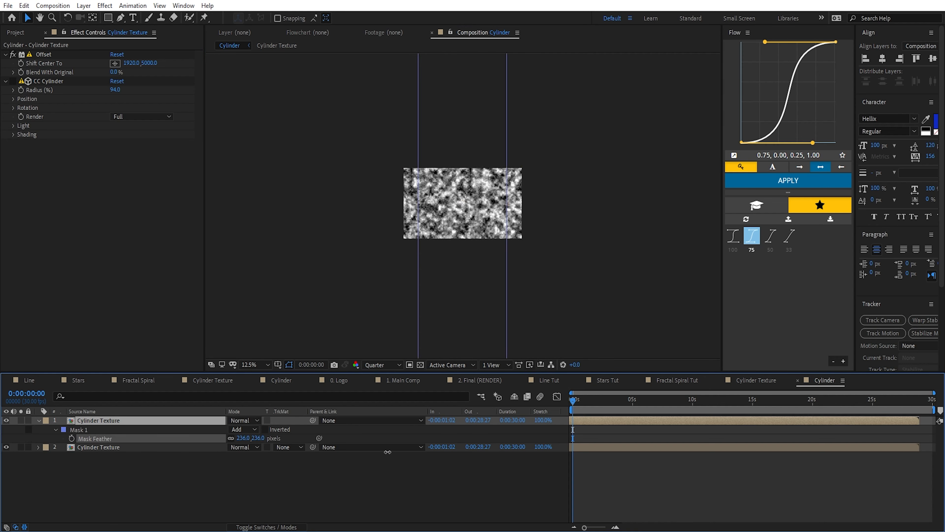
key("ctrl+z")
key("period")
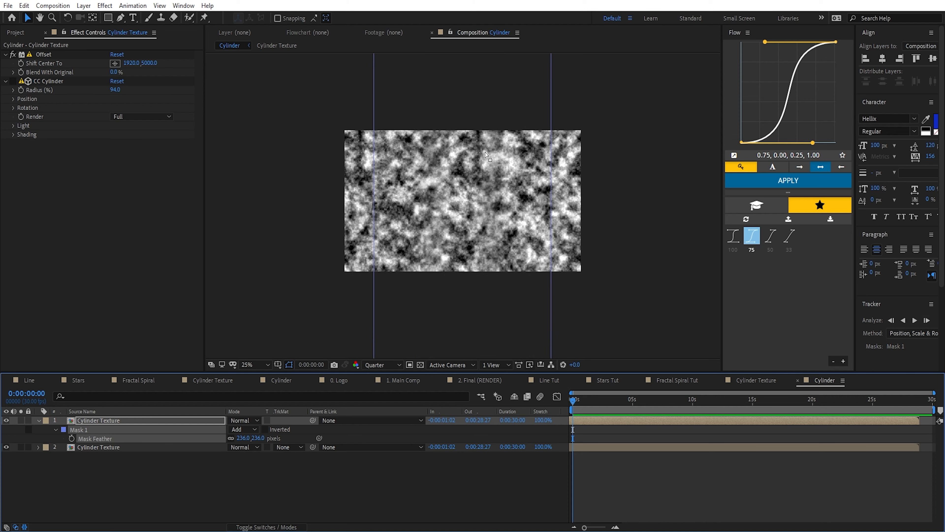
Compare the image with and without the upper Cylinder Texture layer and narrow its mask slightly more on both sides
left_click(6, 421)
left_click(6, 421)
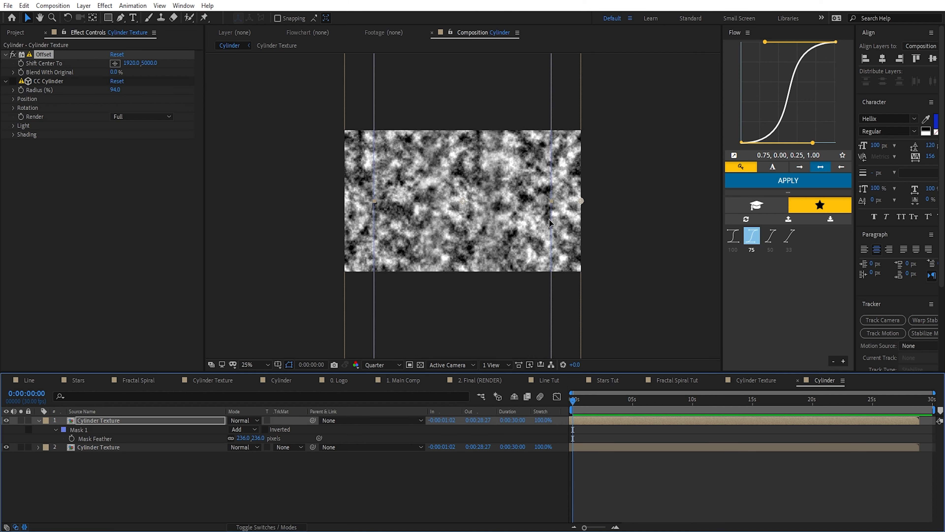
left_click(550, 200)
mouse_move(550, 199)
left_mouse_down()
mouse_move(596, 201)
mouse_move(547, 210)
left_mouse_up()
key("t")
key("period")
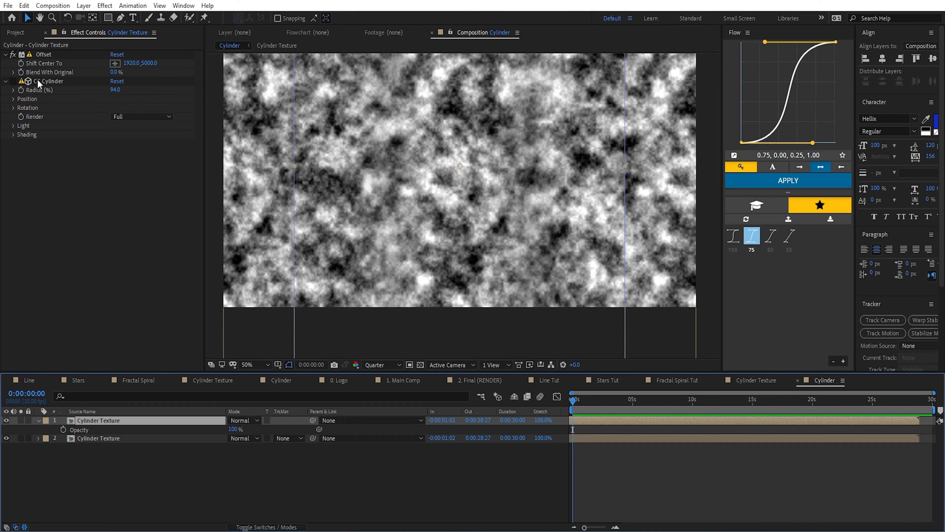
Re-enable CC Cylinder on both Cylinder Texture layers and set the preview resolution to Full
left_click(153, 438)
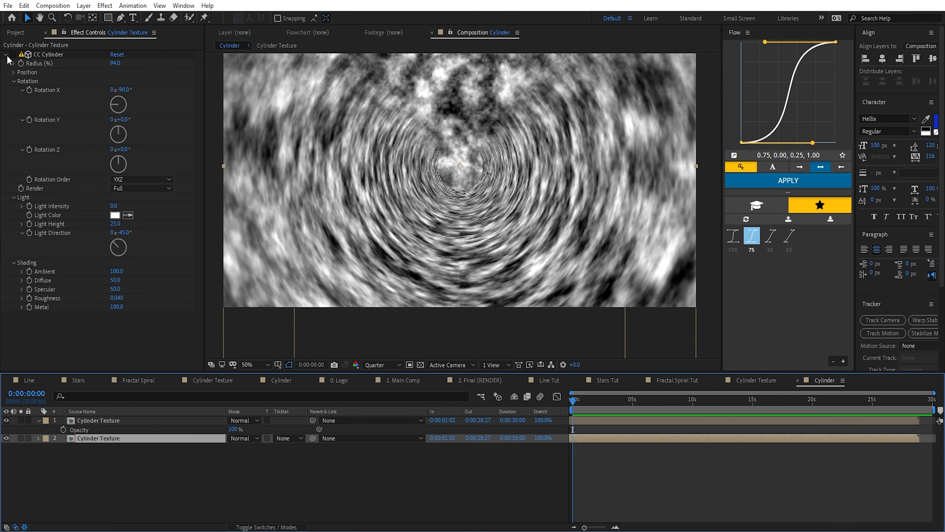
left_click(399, 365)
left_click(385, 387)
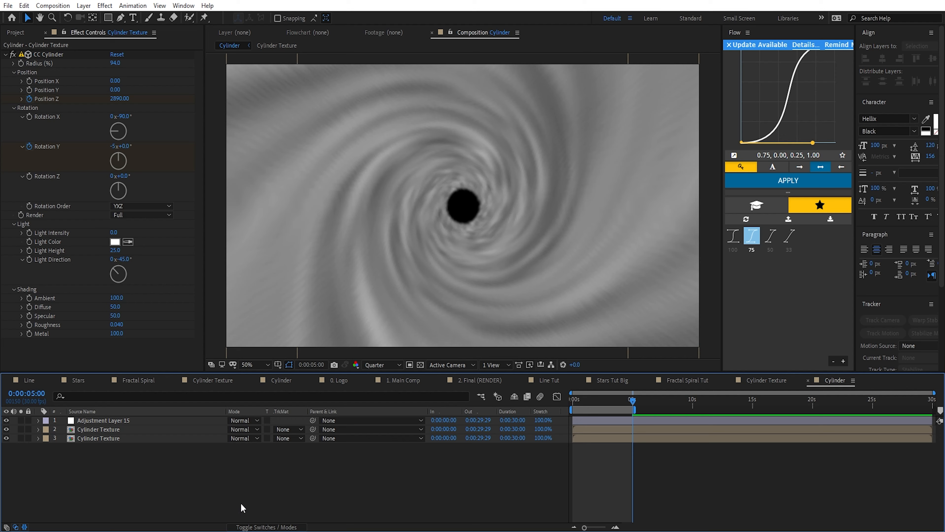
Open the Cylinder Texture composition and duplicate its Fractal layer
left_click(96, 438)
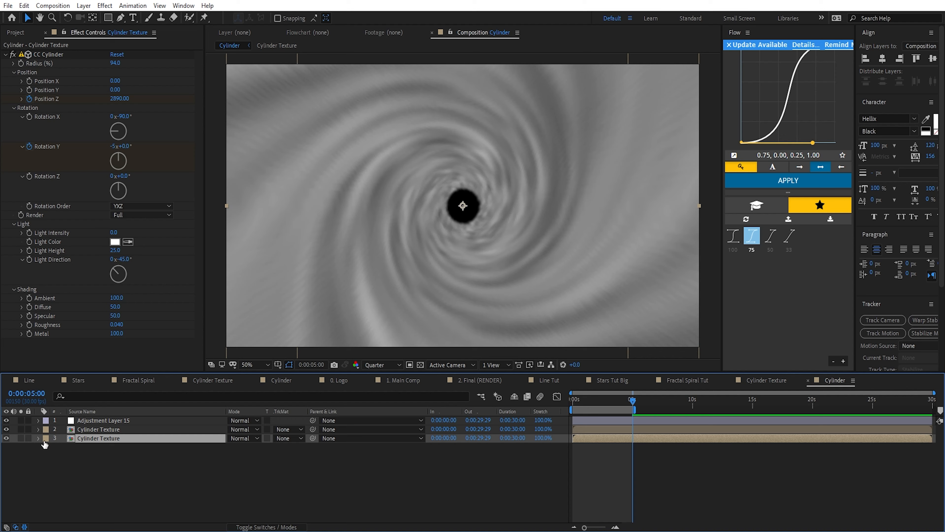
double_click(111, 438)
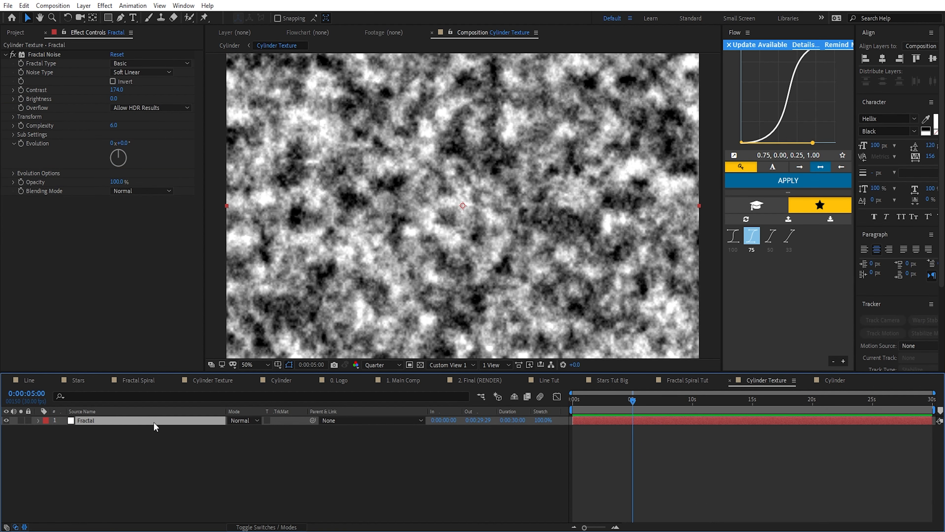
key("ctrl+d")
Apply the Offset effect to the upper Fractal layer with the horizontal Shift Center To value at 1920
key("ctrl+space")
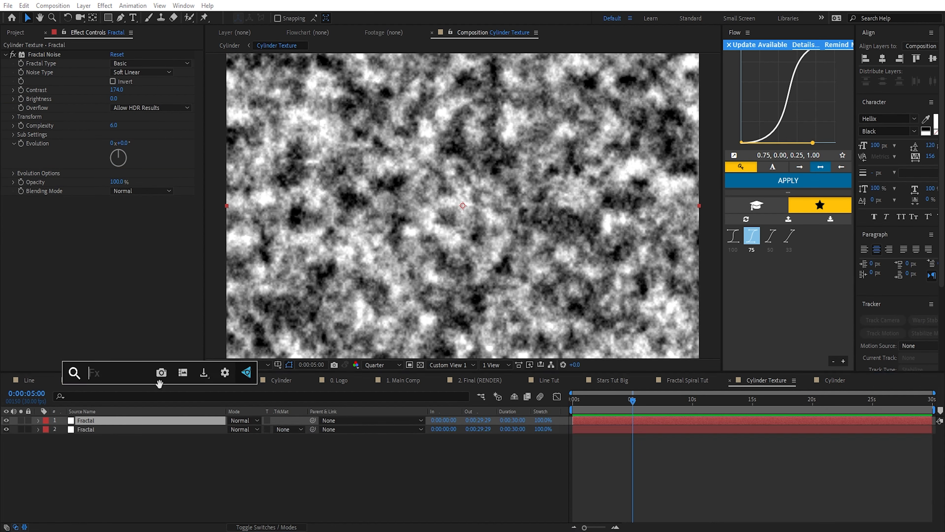
type("offset")
key("Return")
left_click(129, 210)
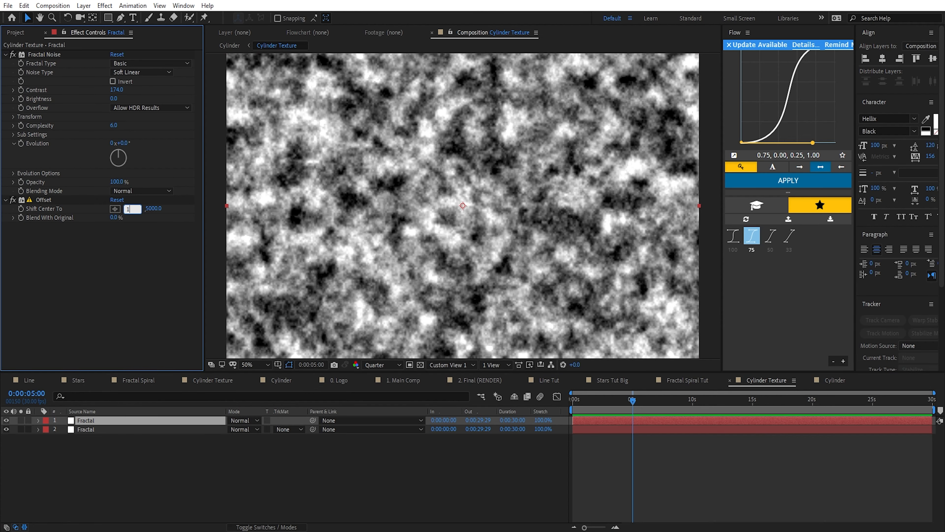
left_click(128, 215)
Add a full-layer rectangular mask to the upper Fractal layer and stretch it well past the layer's top and bottom edges
scroll(503, 256, "down", 5)
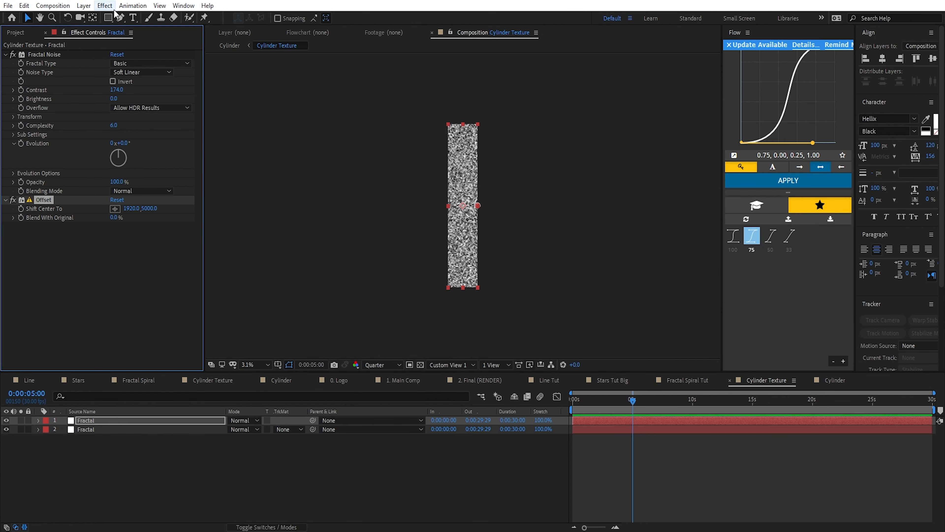
double_click(108, 17)
key("v")
left_click_drag(462, 124, 462, 59)
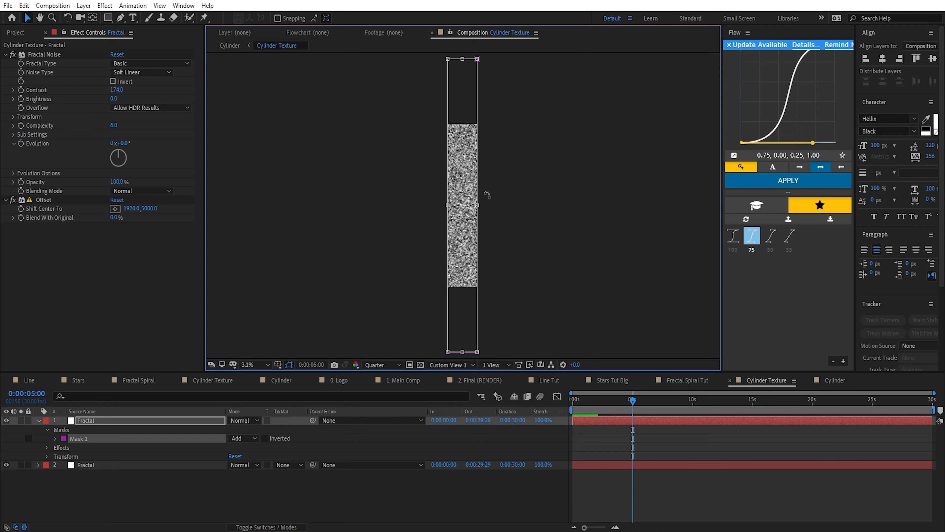
key("period")
key("period")
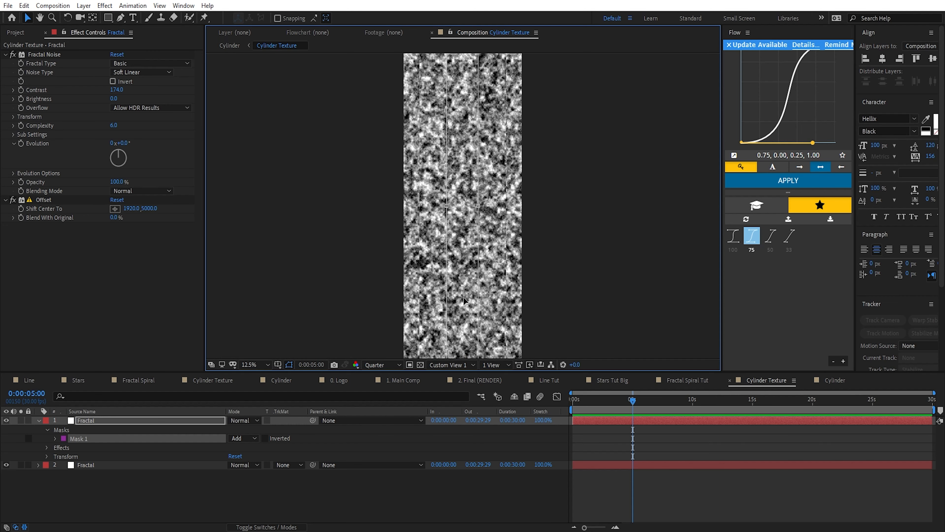
Set the Mask Feather of the upper Fractal layer's mask to 250 pixels
key("f")
left_click(246, 438)
type("250")
key("Return")
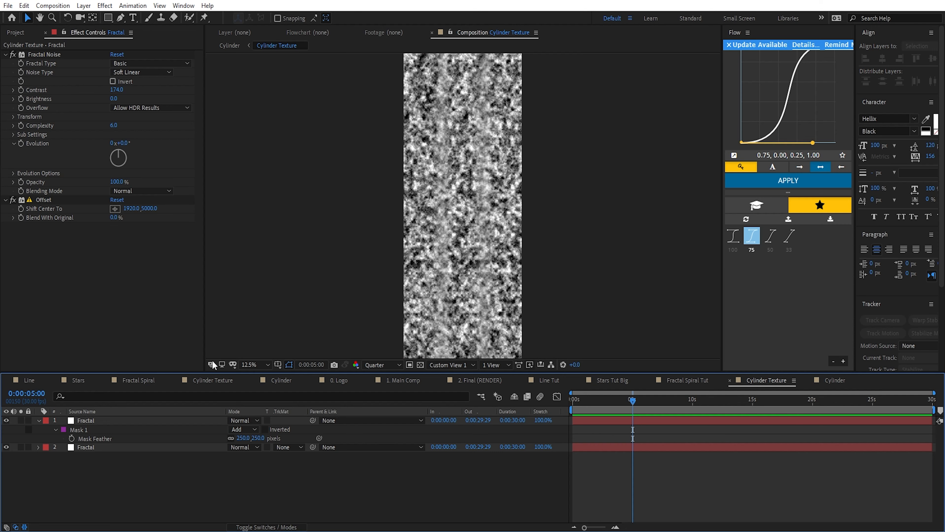
Return to the Cylinder composition and hide the adjustment layer and upper Cylinder Texture layer to inspect the tunnel for seams
left_click(835, 380)
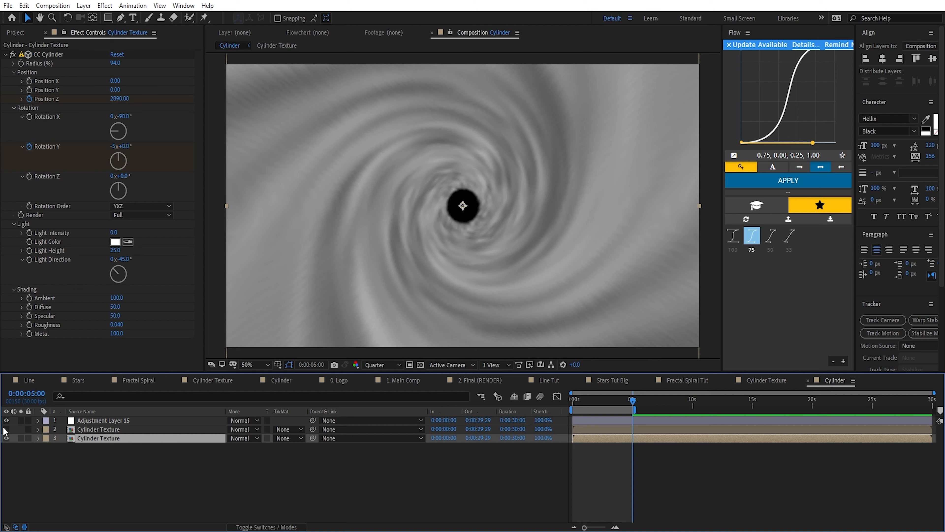
left_click(7, 420)
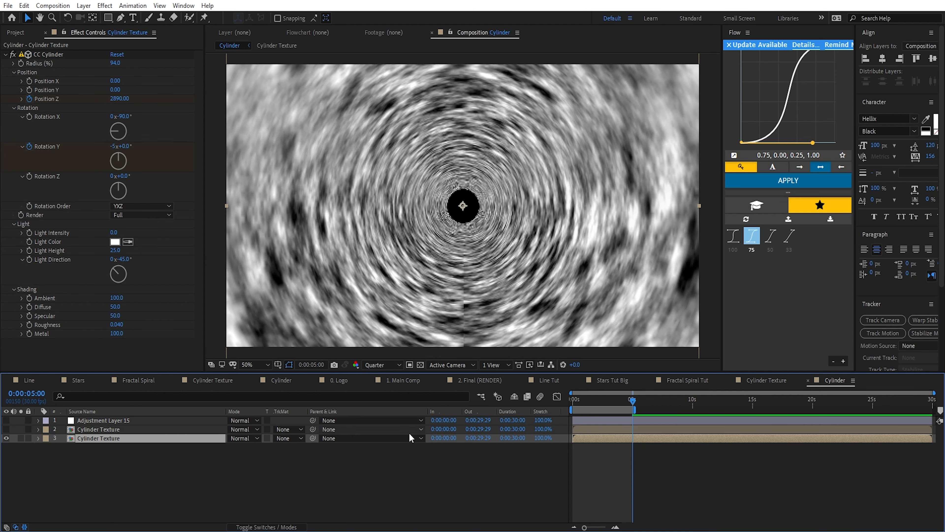
left_click(382, 365)
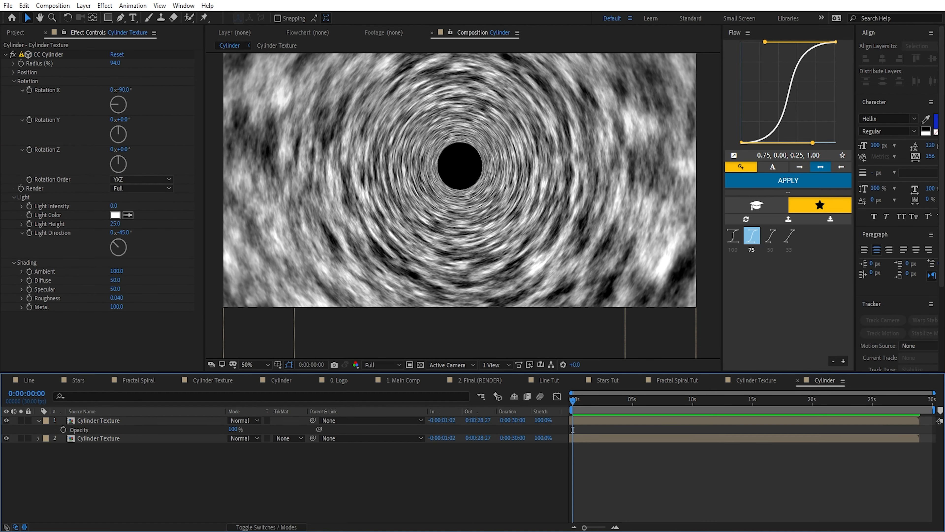
Create a new adjustment layer above the two Cylinder Texture layers
left_click(84, 6)
mouse_move(89, 19)
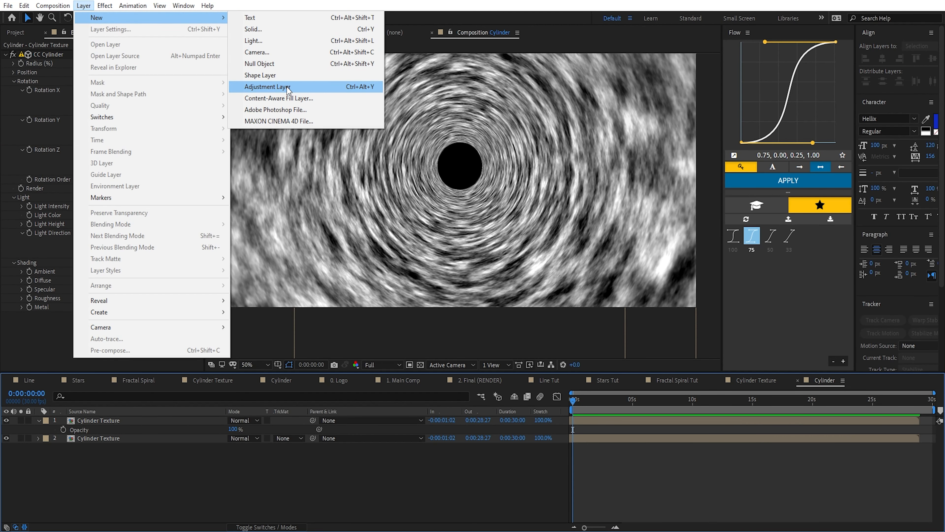
left_click(268, 86)
left_click(135, 418)
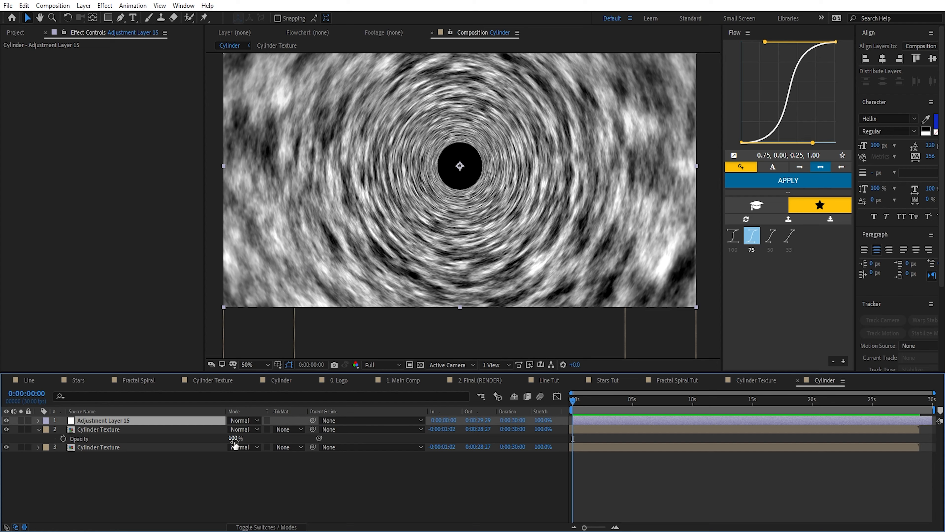
Apply the Twirl effect to the adjustment layer and set its Angle to 10 full revolutions
key("ctrl+space")
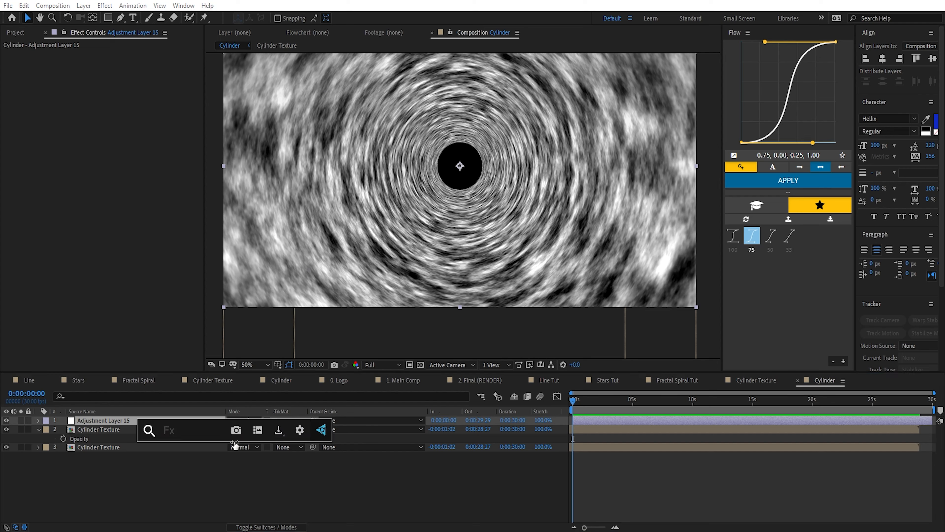
type("twirl")
key("Return")
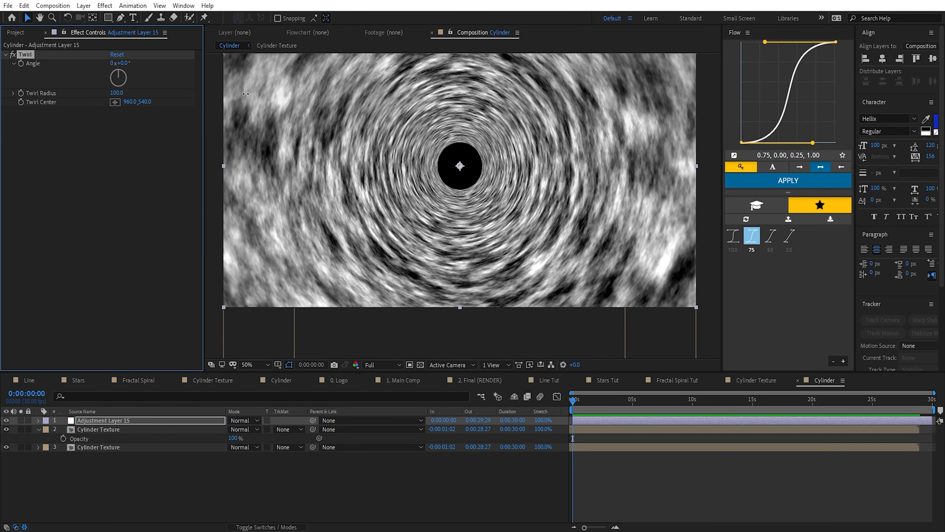
left_click(112, 63)
type("10")
key("Return")
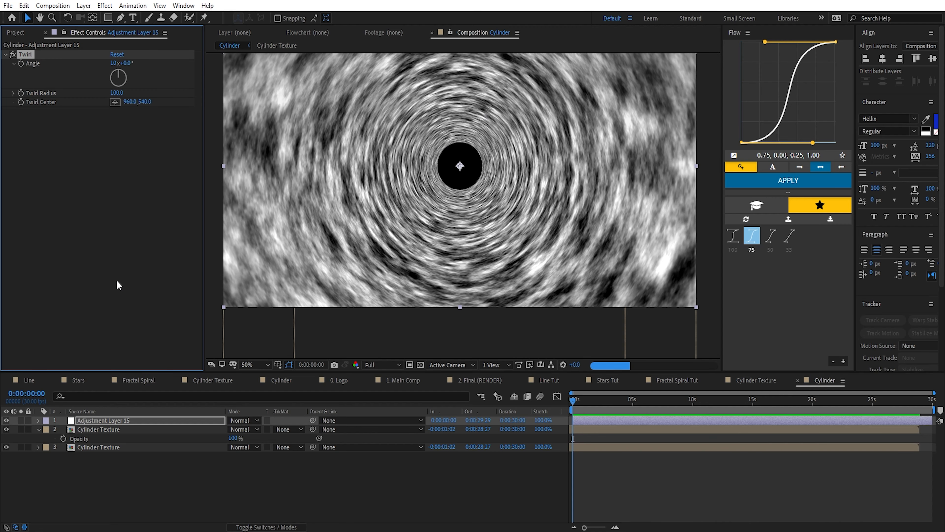
scroll(569, 238, "down", 2)
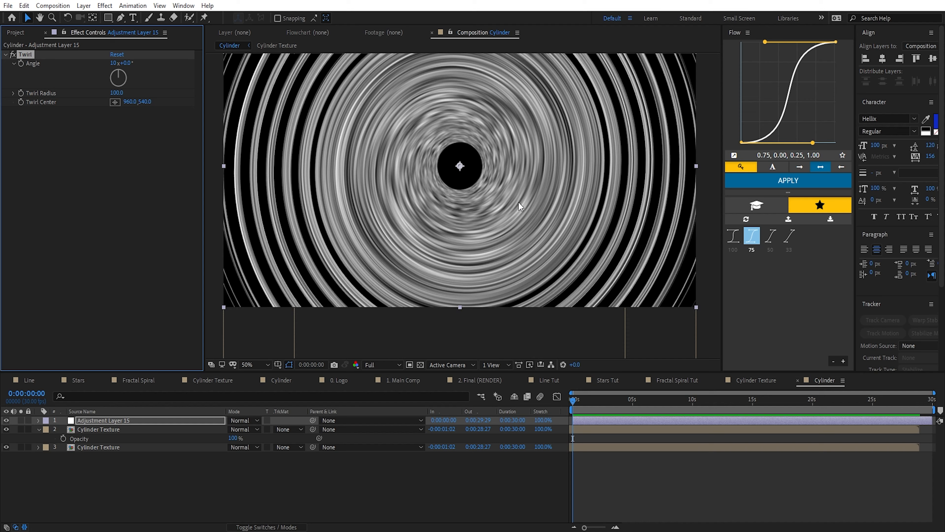
Apply Optics Compensation to the adjustment layer with Reverse Lens Distortion enabled and raise the Field Of View to about 135
key("ctrl+space")
type("opti")
key("Down")
key("Return")
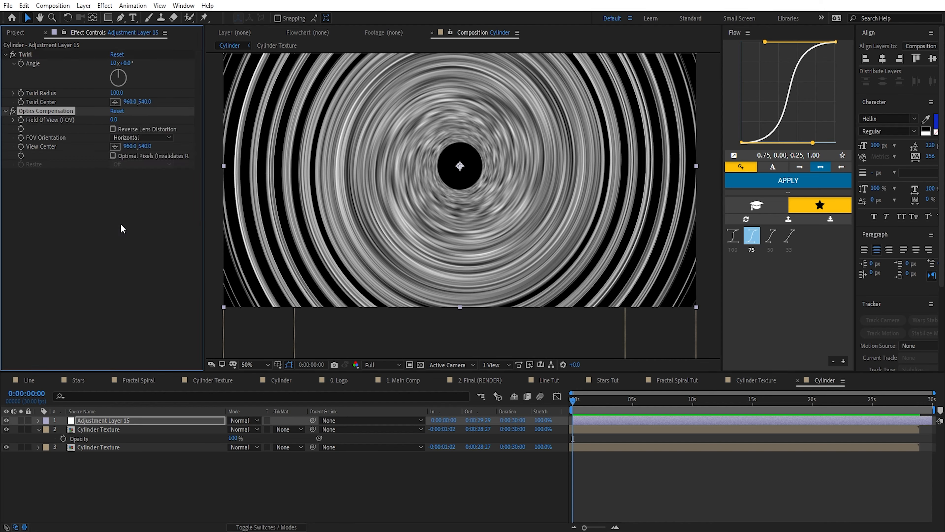
left_click(113, 128)
key("ctrl+alt+shift+j")
left_click_drag(113, 119, 160, 119)
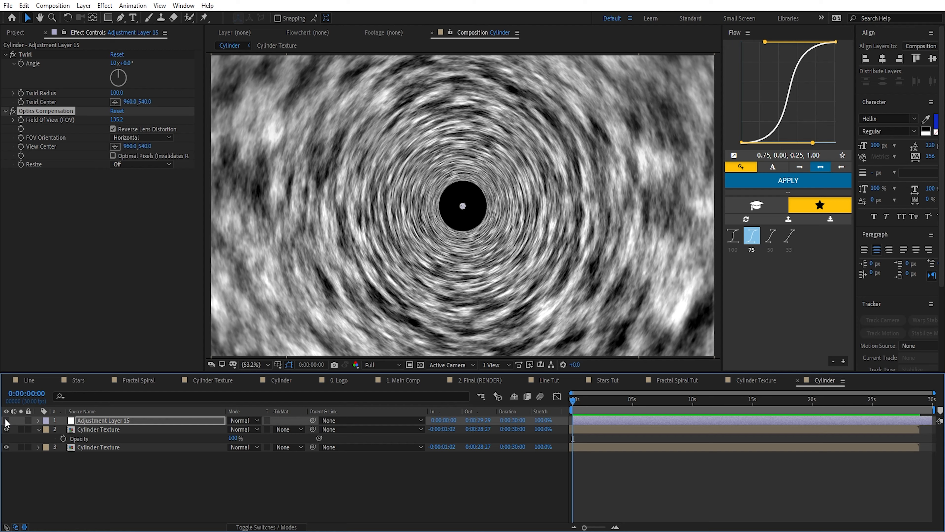
Compare the tunnel with and without the adjustment layer and set the Optics Compensation Field Of View to 140
left_click(6, 420)
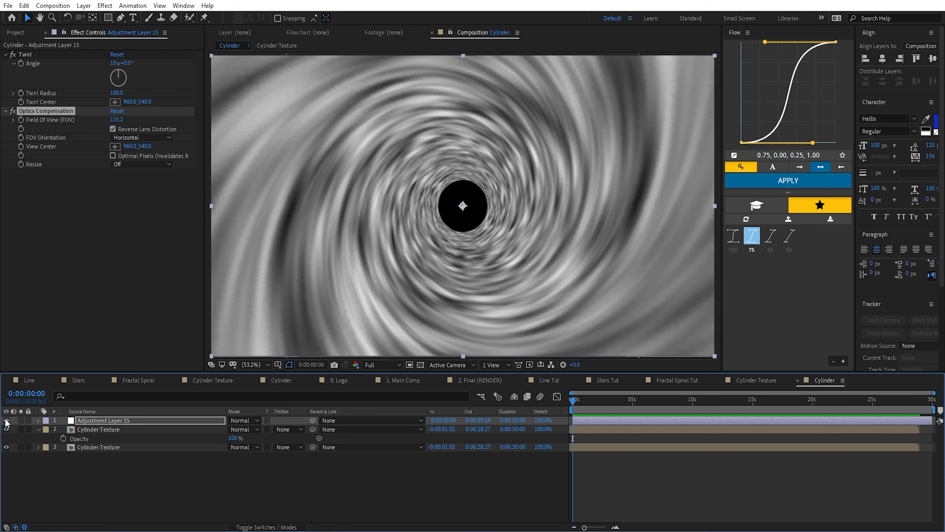
left_click(6, 421)
left_click(5, 421)
left_click(116, 120)
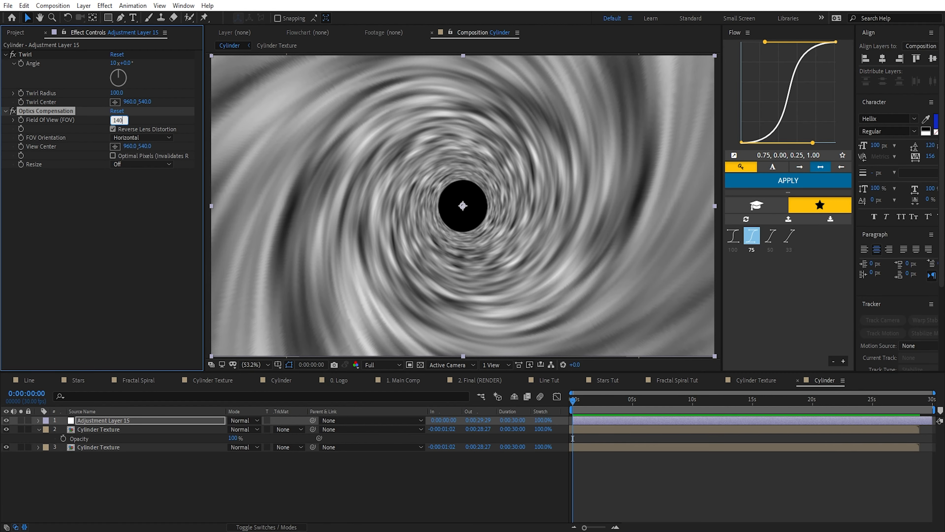
key("Return")
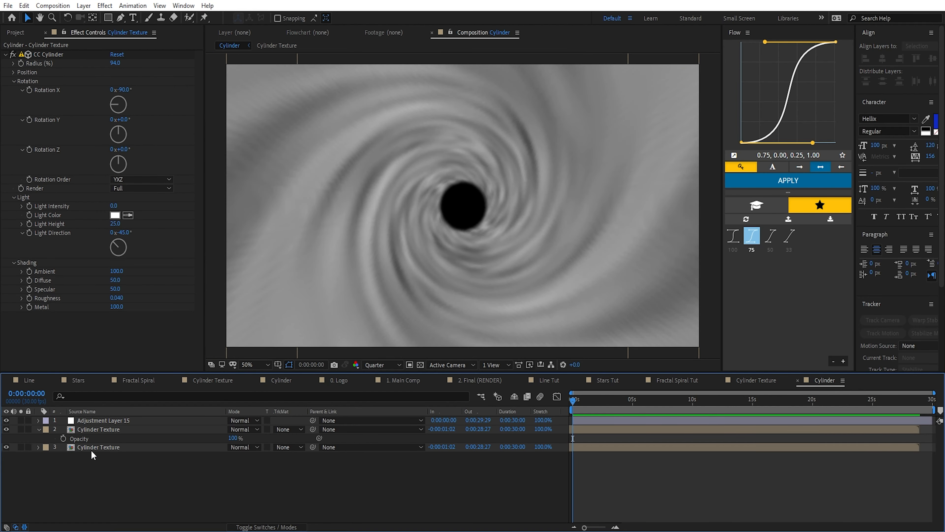
Select the lower Cylinder Texture layer and isolate it by hiding the adjustment layer and the upper Cylinder Texture layer
left_click(92, 448)
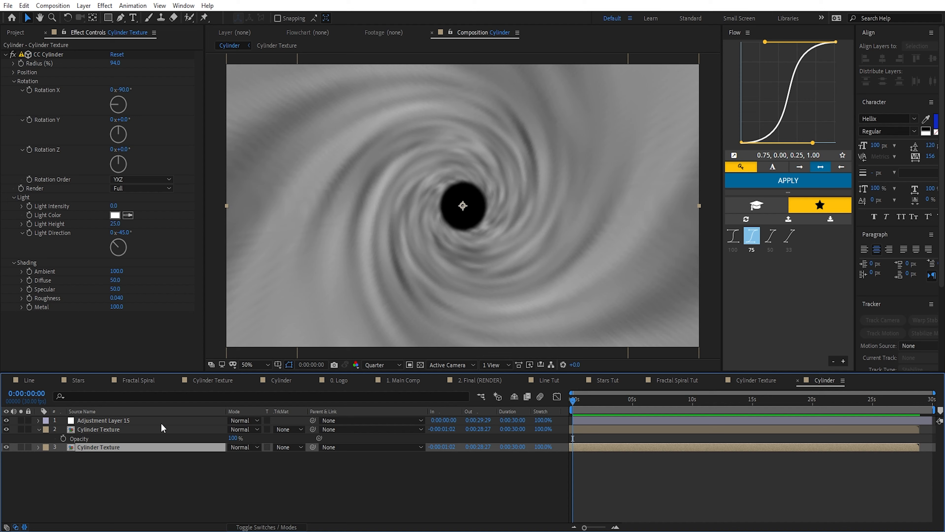
left_click(7, 421)
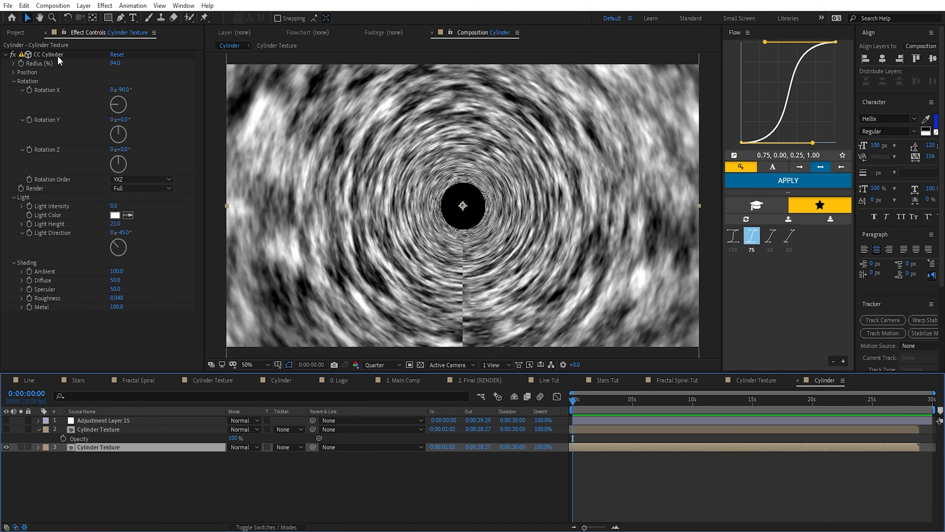
Move both Cylinder Texture layers so they start at the beginning of the composition
left_click(13, 73)
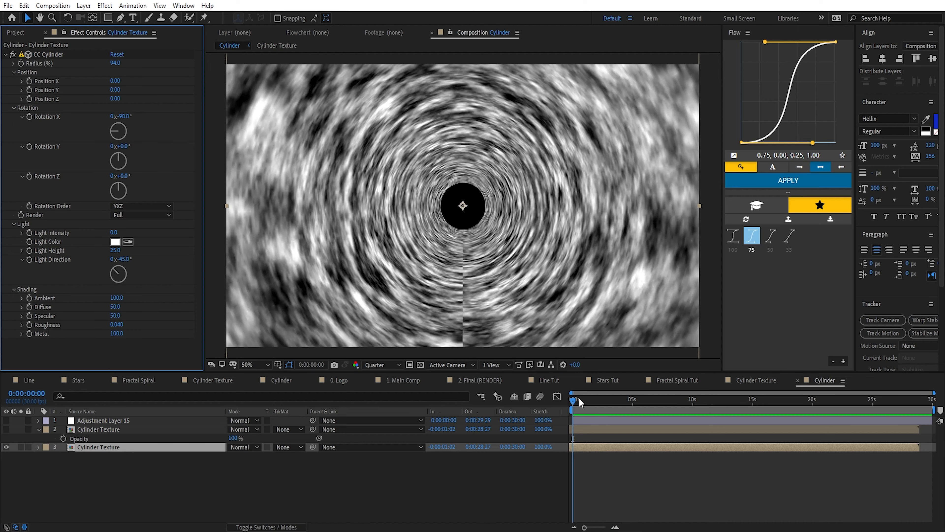
left_click(587, 430, "shift")
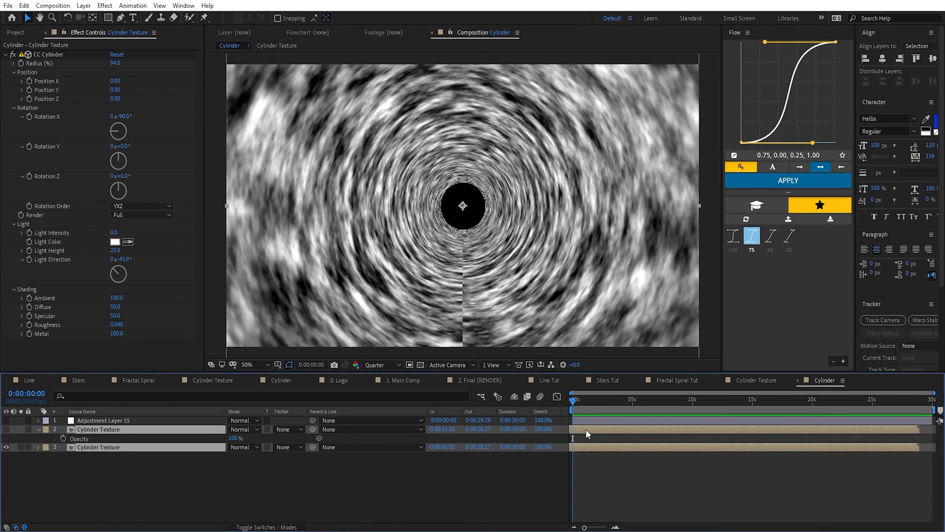
key("bracketleft")
left_click(607, 475)
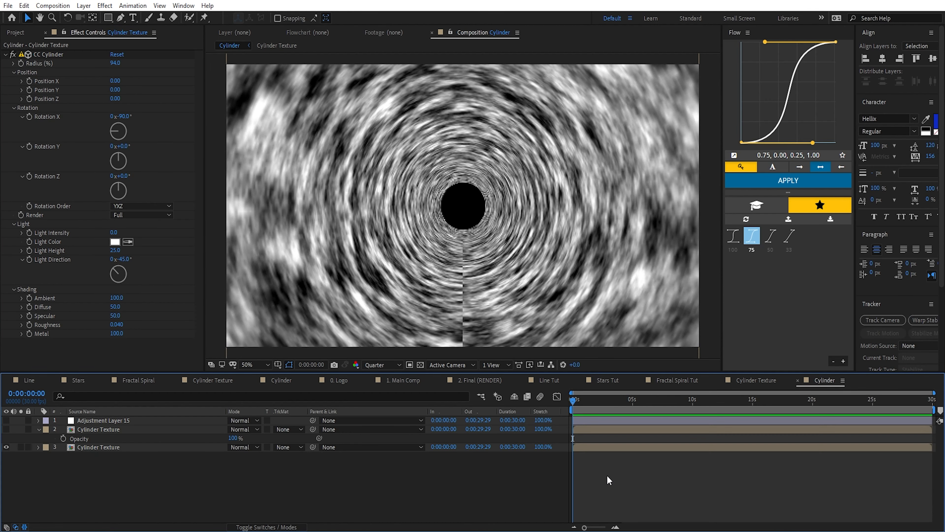
Keyframe the lower Cylinder Texture's CC Cylinder Position Z from -7040 at the start to 2890 at 5 seconds
left_click(168, 447)
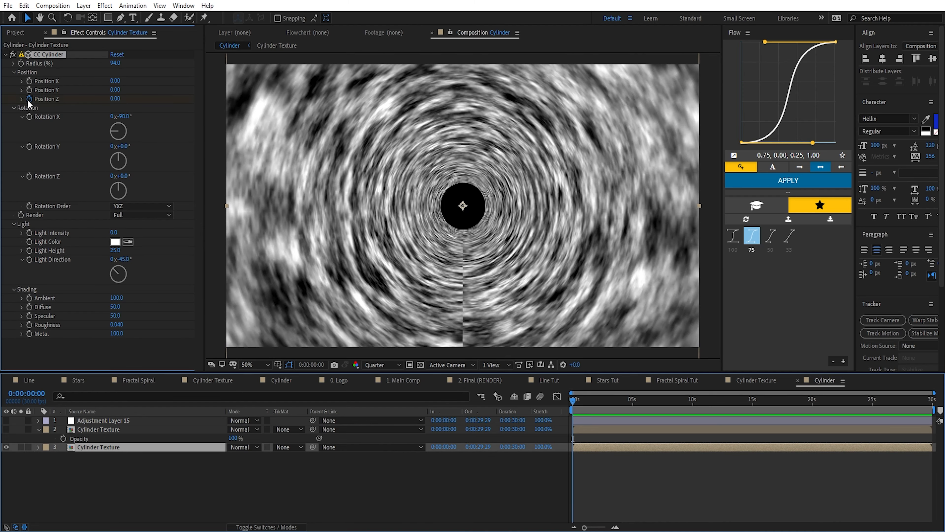
mouse_move(115, 98)
left_mouse_down()
mouse_move(3, 120)
mouse_move(114, 115)
mouse_move(113, 99)
left_mouse_up()
key("u")
left_click_drag(575, 400, 634, 413)
left_click_drag(239, 464, 268, 464)
left_click_drag(635, 472, 738, 474)
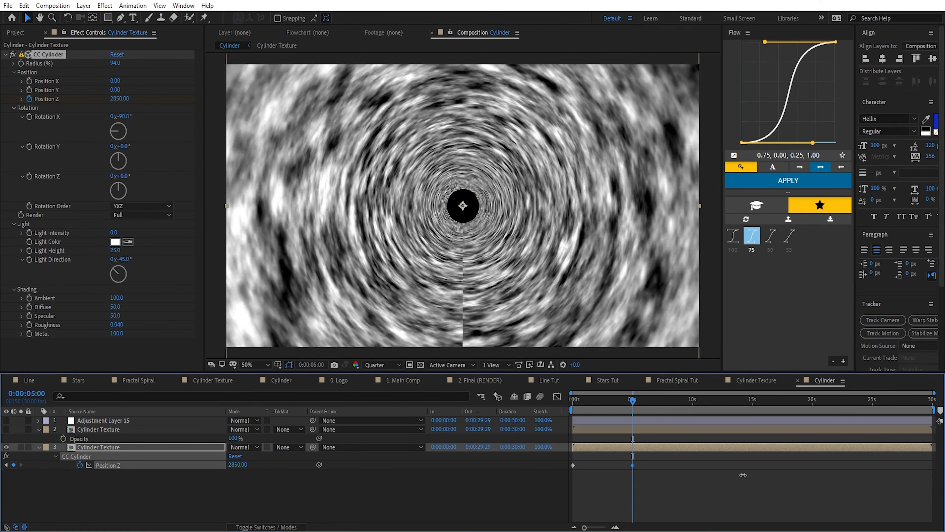
Test the lower layer's CC Cylinder Rotation Y, then keyframe it from 0 at the start to -5 revolutions at 5 seconds
left_click(108, 133)
left_click_drag(118, 159, 134, 178)
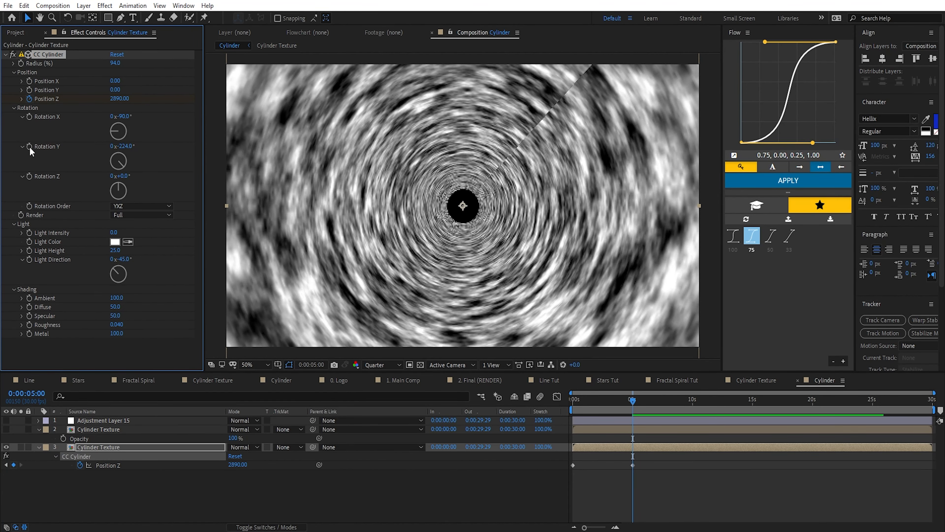
left_click(130, 149)
type("0")
left_click(145, 447)
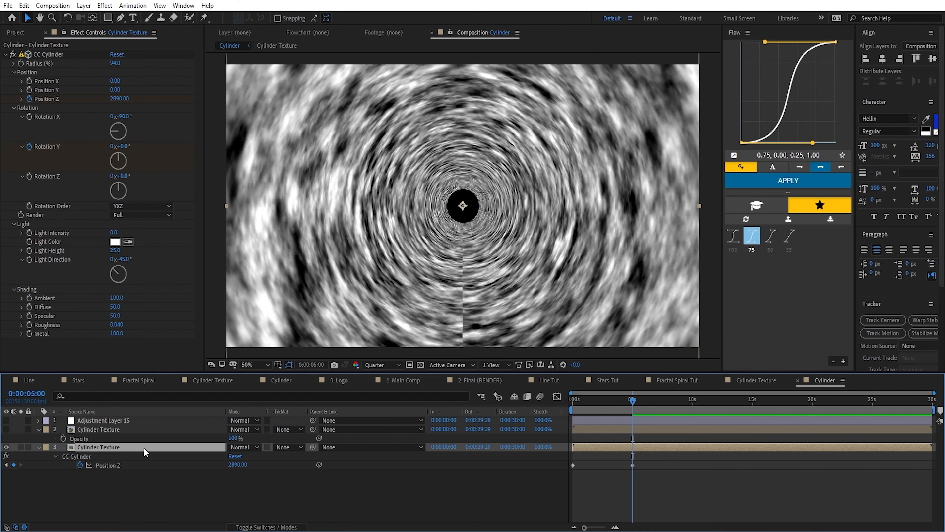
key("u")
key("u")
left_click(232, 473)
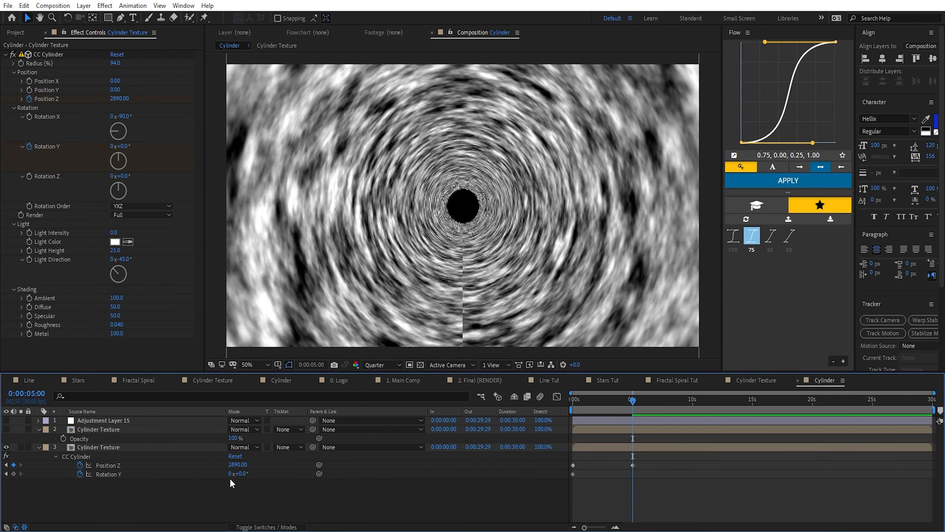
type("-5")
key("Return")
Copy the lower layer's Position Z and Rotation Y keyframes to the upper Cylinder Texture layer at time 0
left_click(125, 476, "shift")
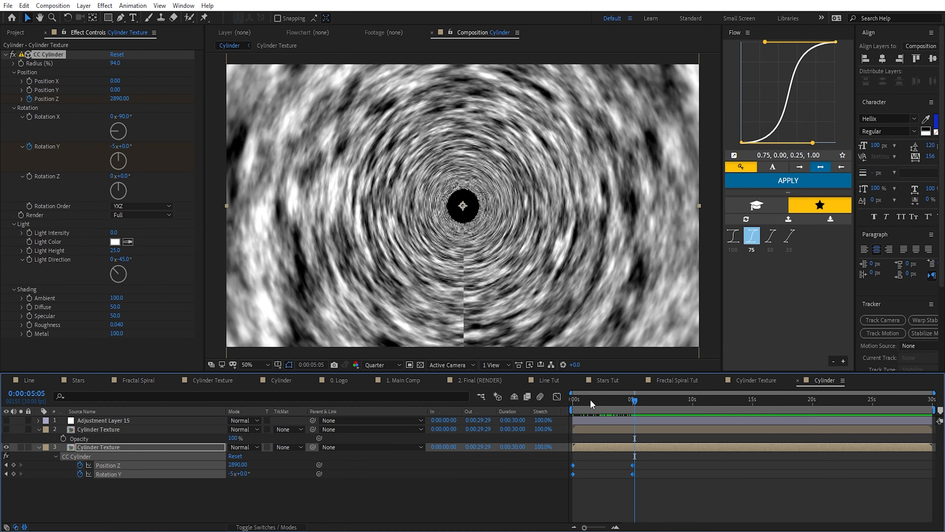
key("Home")
left_click(128, 429)
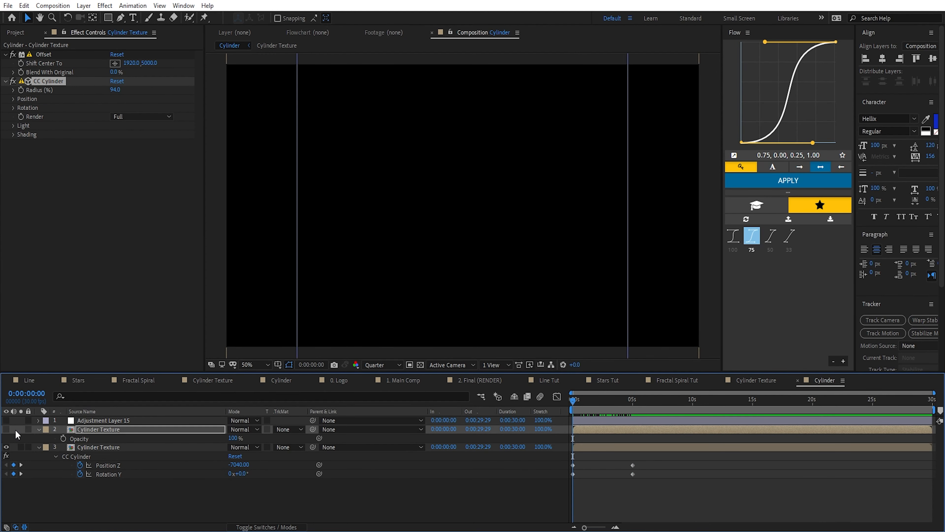
key("ctrl+v")
Make the upper Cylinder Texture and the adjustment layer visible again and end the work area at 5 seconds
left_click_drag(584, 401, 610, 400)
left_click(6, 429)
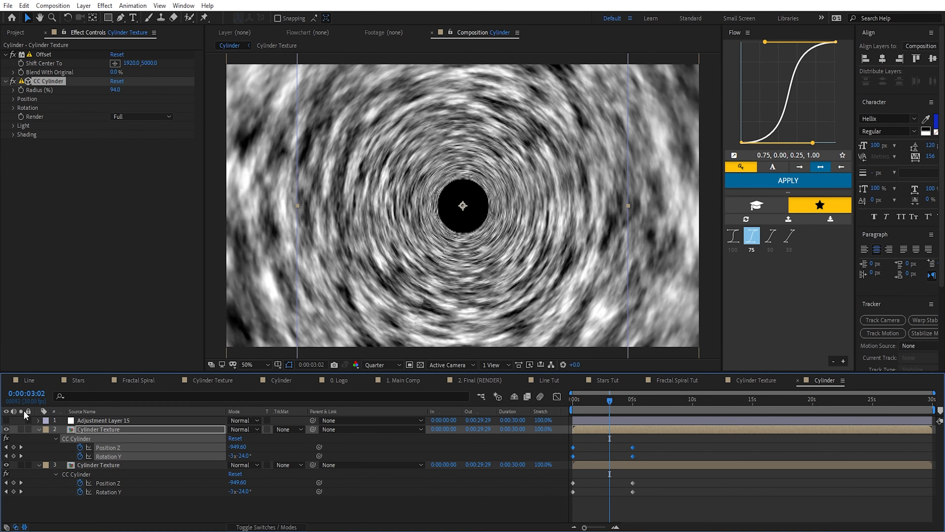
left_click(5, 420)
left_click_drag(609, 400, 635, 400)
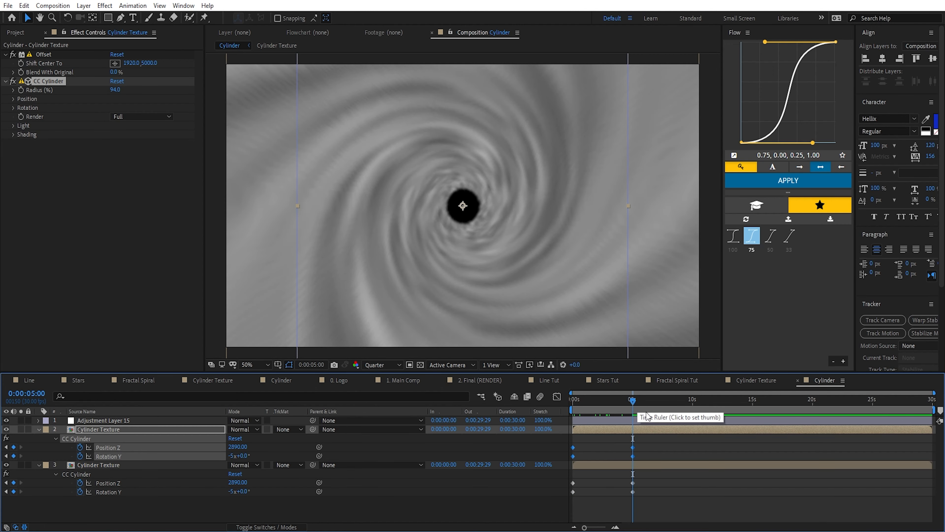
key("n")
left_click(691, 447)
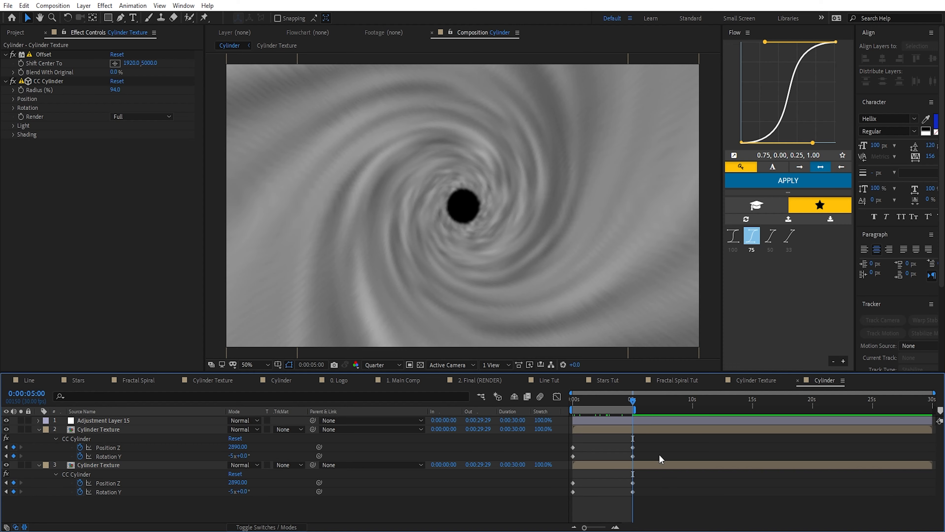
left_click(547, 380)
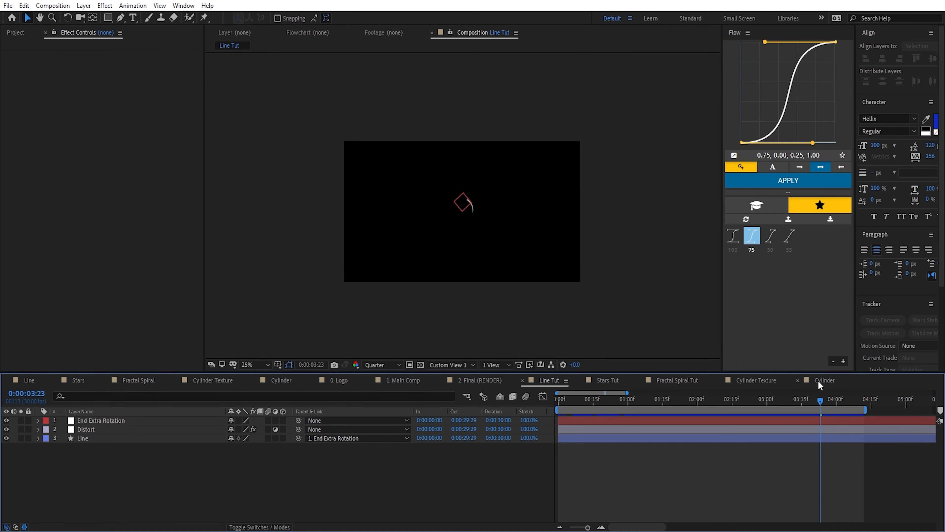
left_click(818, 380)
left_click_drag(636, 478, 622, 502)
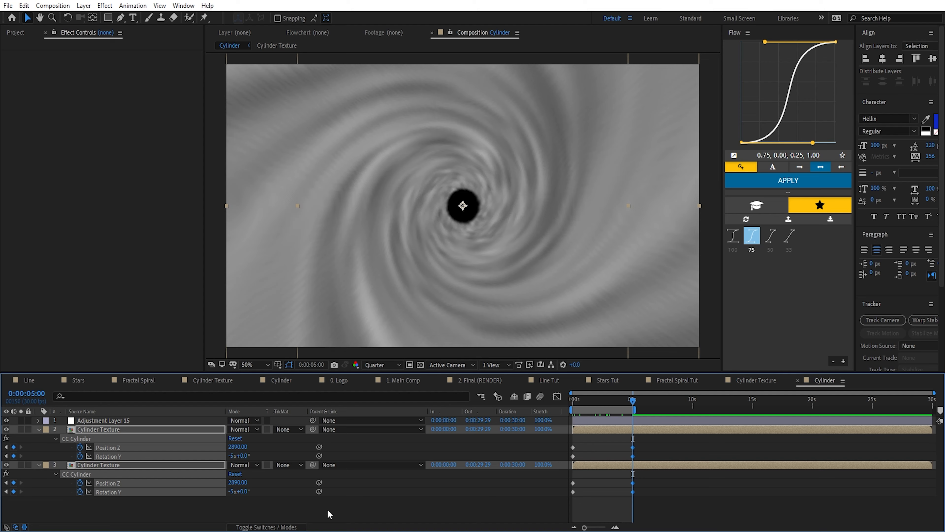
left_click(342, 521)
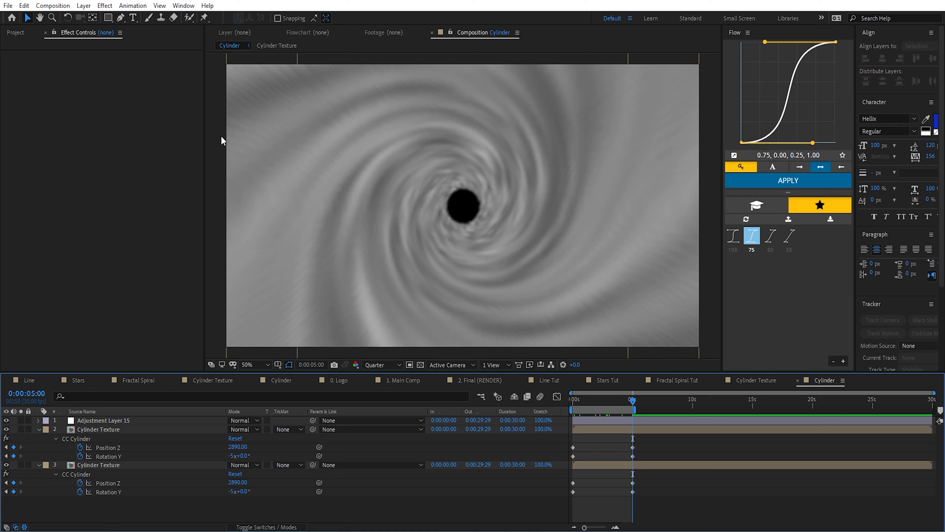
Duplicate the Stars Tut composition in the project and rename the copy Stars Tut Small
left_click(15, 33)
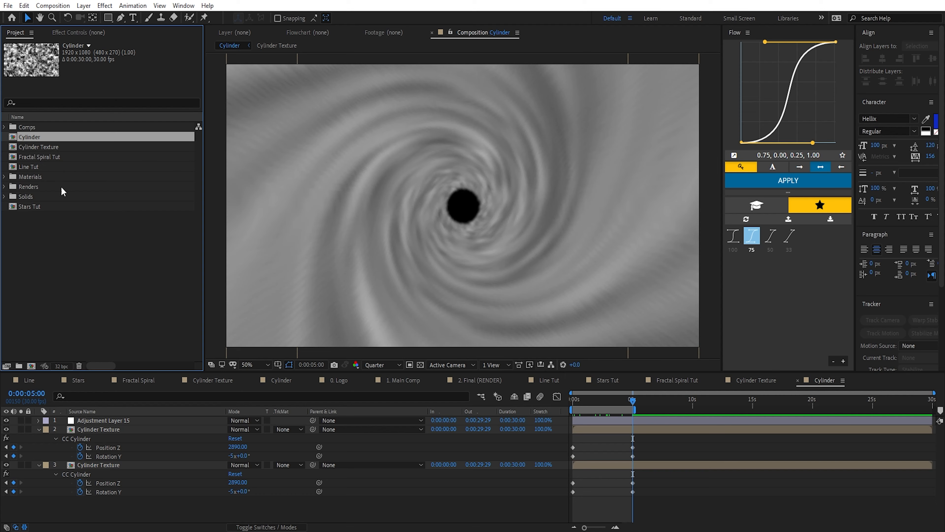
left_click(30, 206)
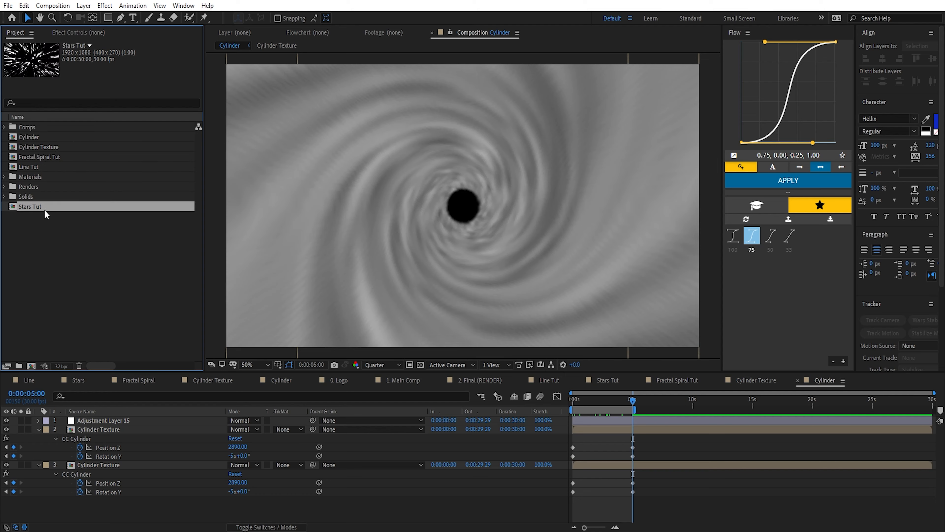
key("ctrl+d")
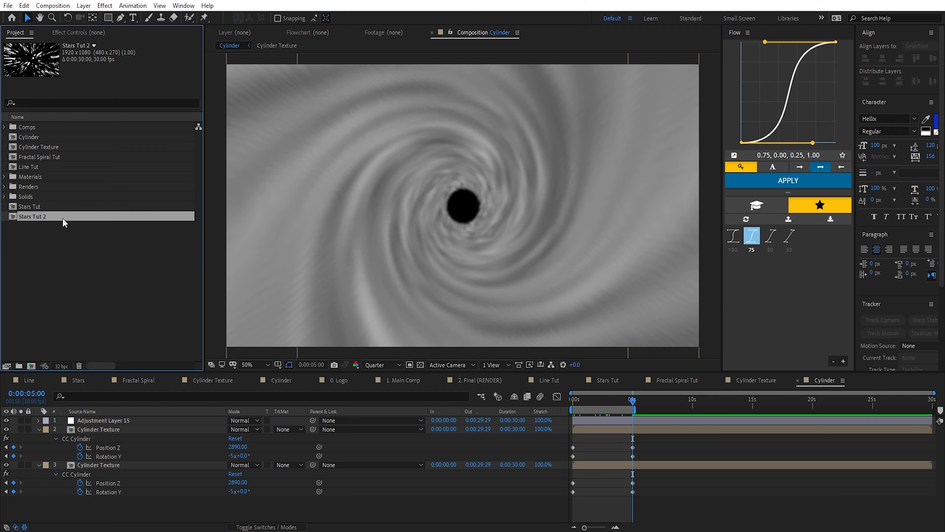
key("Return")
left_click(65, 217)
type("Small")
key("Return")
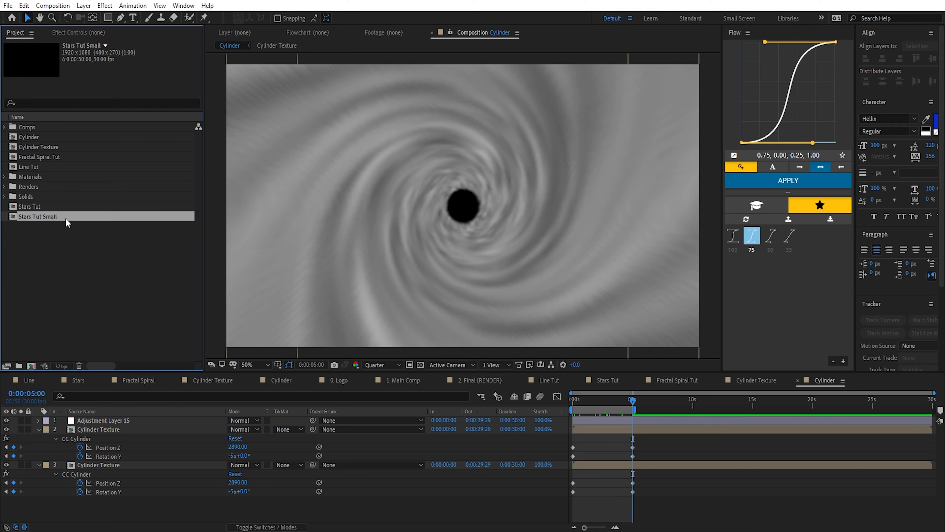
Rename the original Stars Tut composition as Stars Tut Big
left_click(69, 207)
key("Return")
left_click(68, 205)
type("Big")
key("Return")
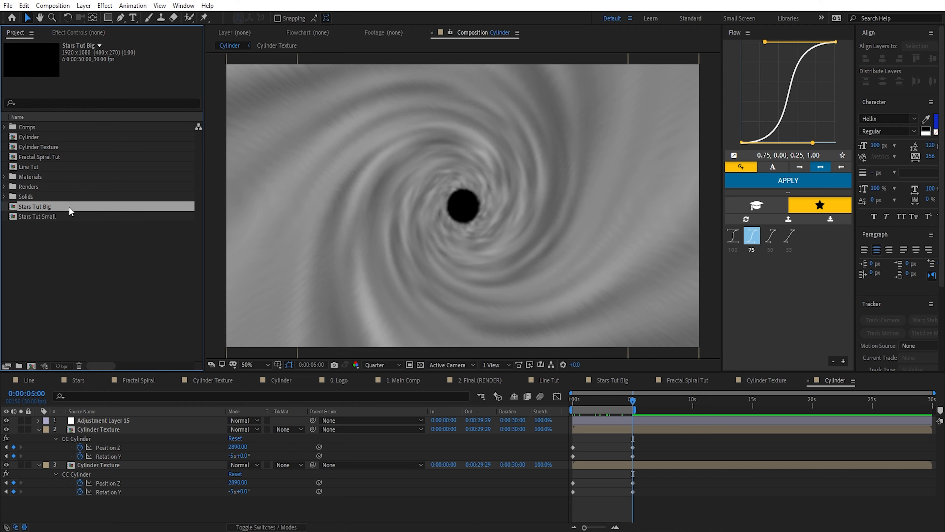
Check that Stars Tut Big has Big Stars soloed, and in Stars Tut Small solo the Small Stars layer instead
double_click(69, 206)
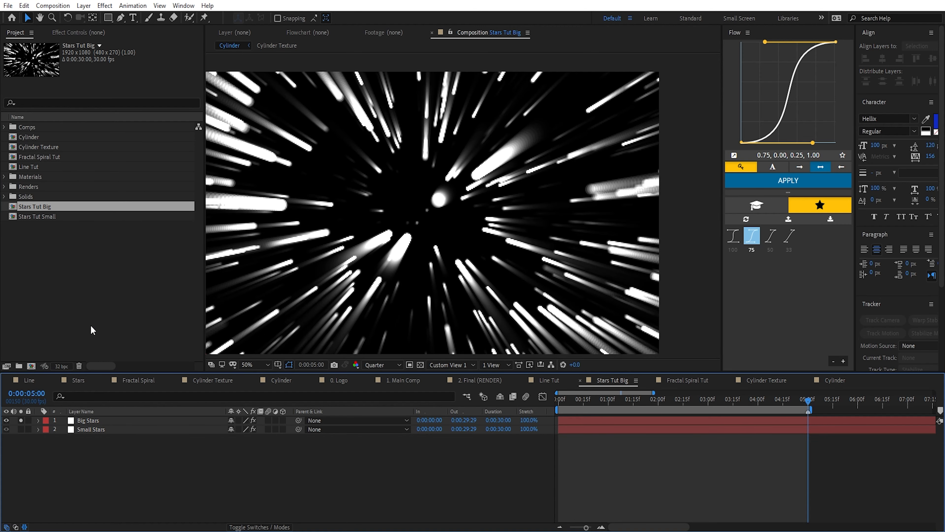
left_click(106, 421)
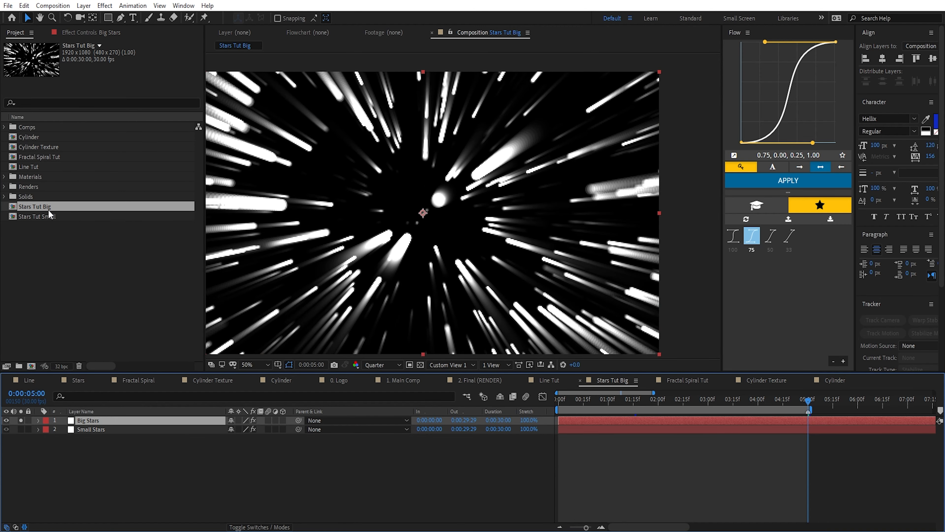
left_click(48, 218)
left_click(30, 449)
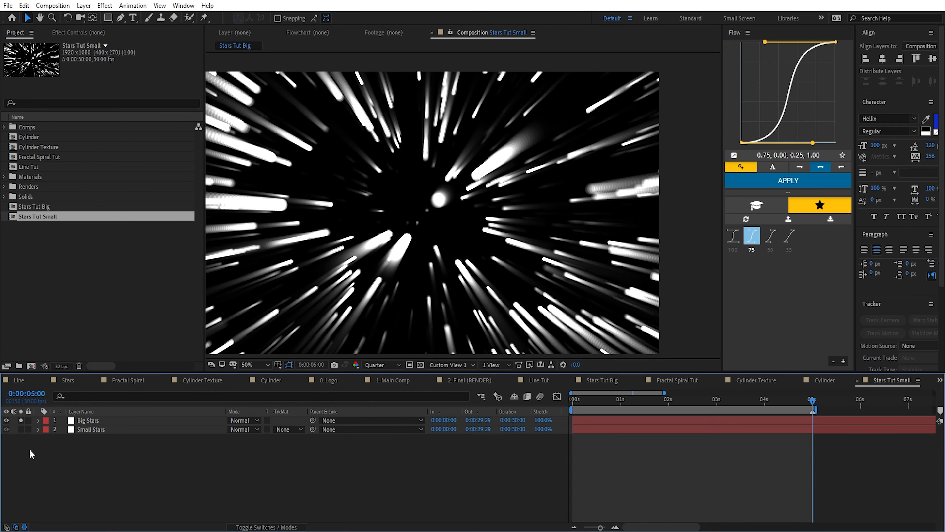
double_click(51, 217)
Add the Cylinder, Fractal Spiral Tut, Line Tut, Stars Tut Big and Stars Tut Small compositions to the render queue
left_click(50, 215)
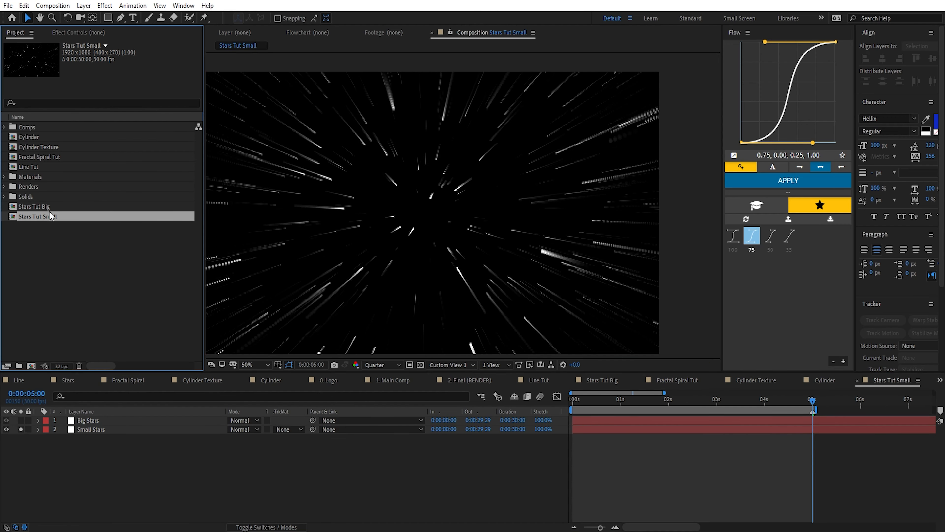
left_click(47, 207, "ctrl")
left_click(36, 166, "ctrl")
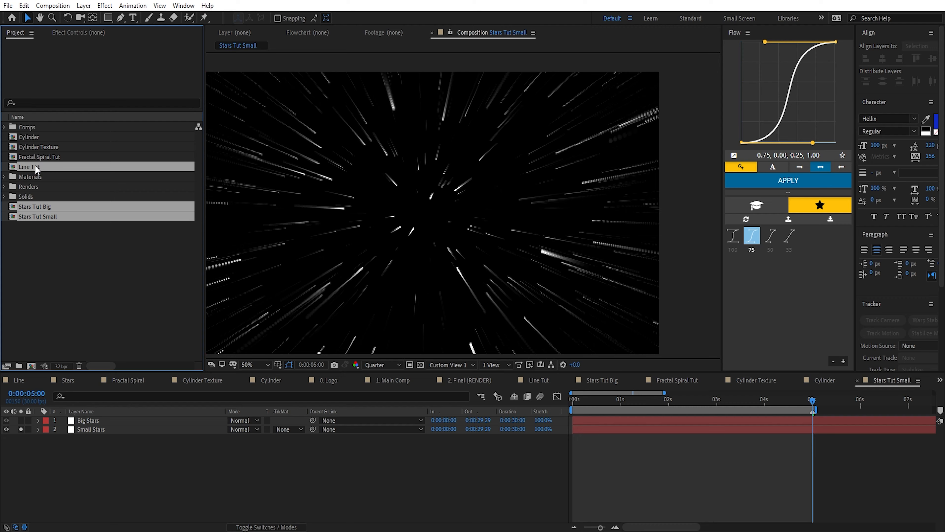
left_click(43, 137, "ctrl")
left_click(47, 156, "ctrl")
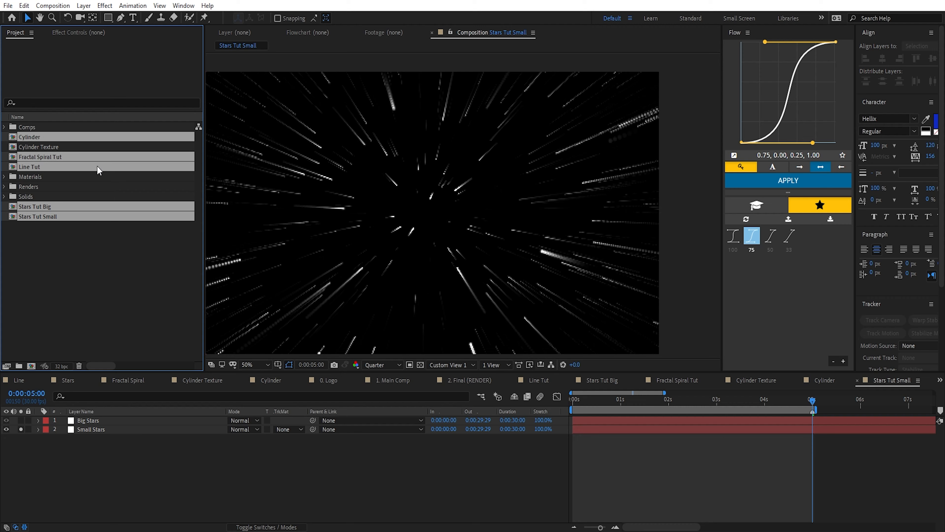
left_click(53, 5)
left_click(80, 96)
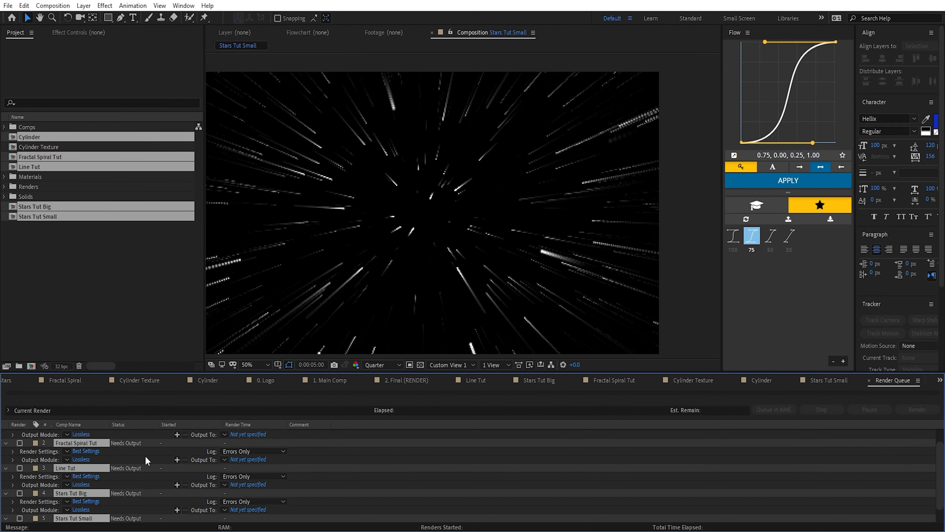
Set the Cylinder render's output module to QuickTime format with RGB channels, and look over the preset output modules
scroll(145, 456, "up", 2)
left_click(81, 450)
left_click(446, 184)
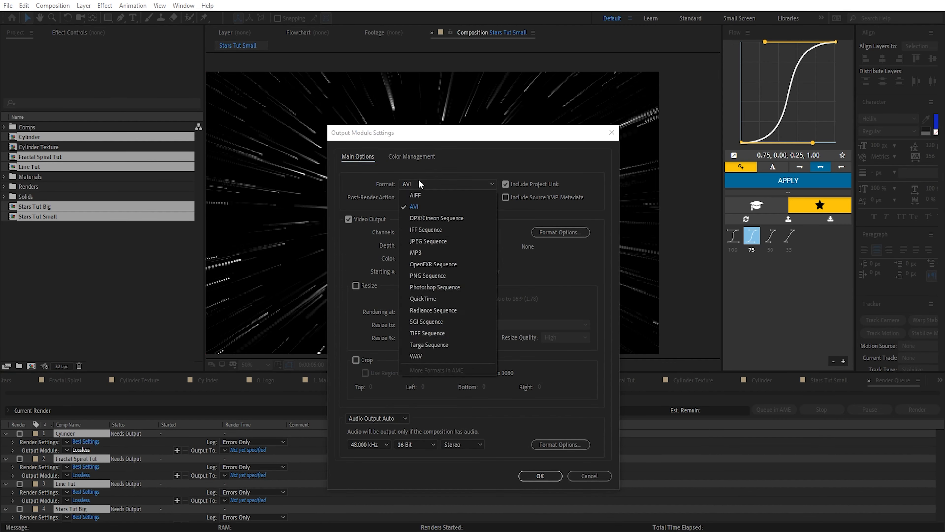
left_click(440, 300)
left_click(419, 233)
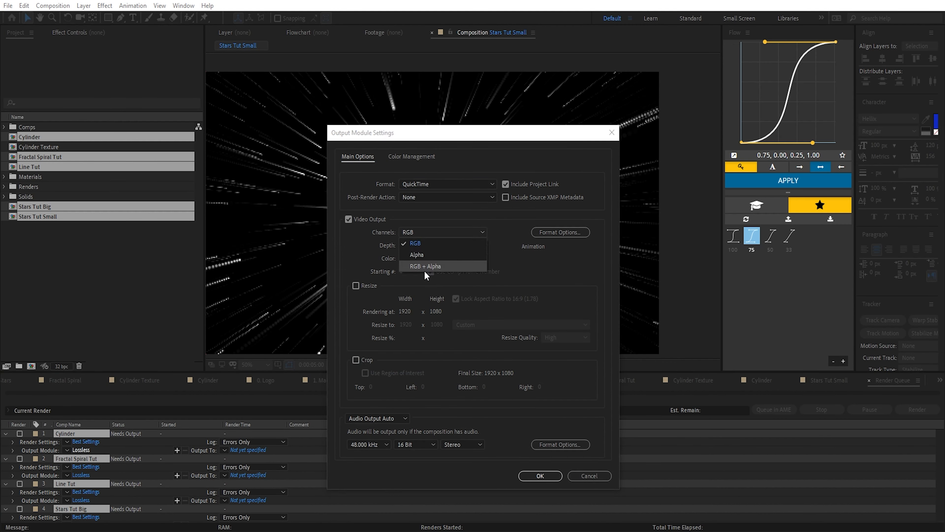
left_click(406, 273)
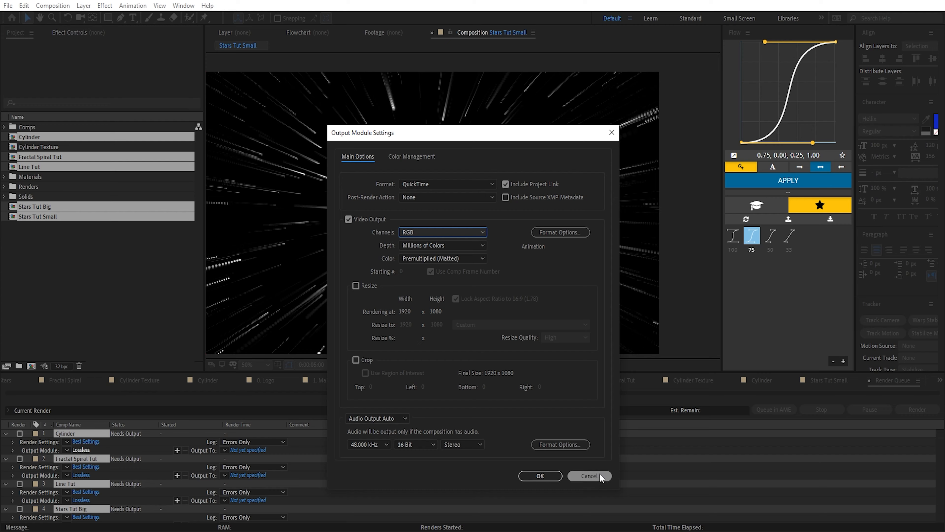
left_click(540, 476)
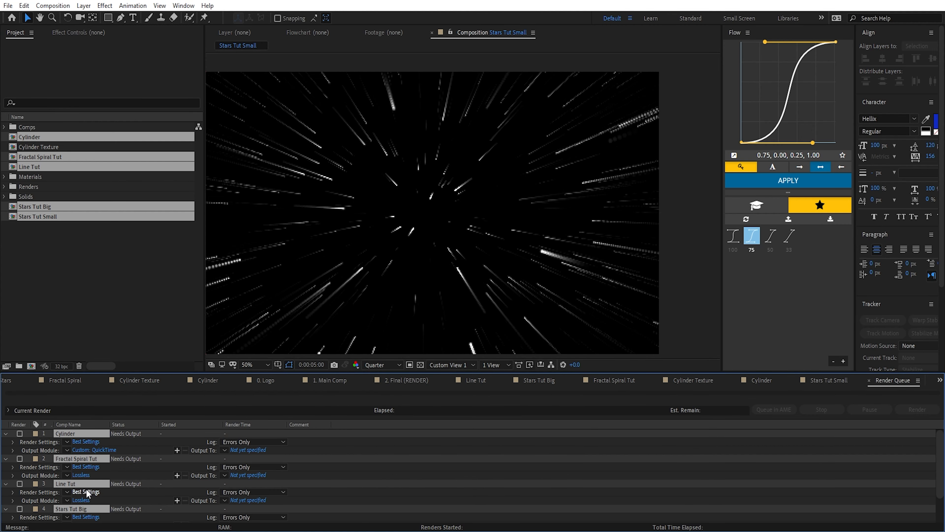
left_click(63, 477)
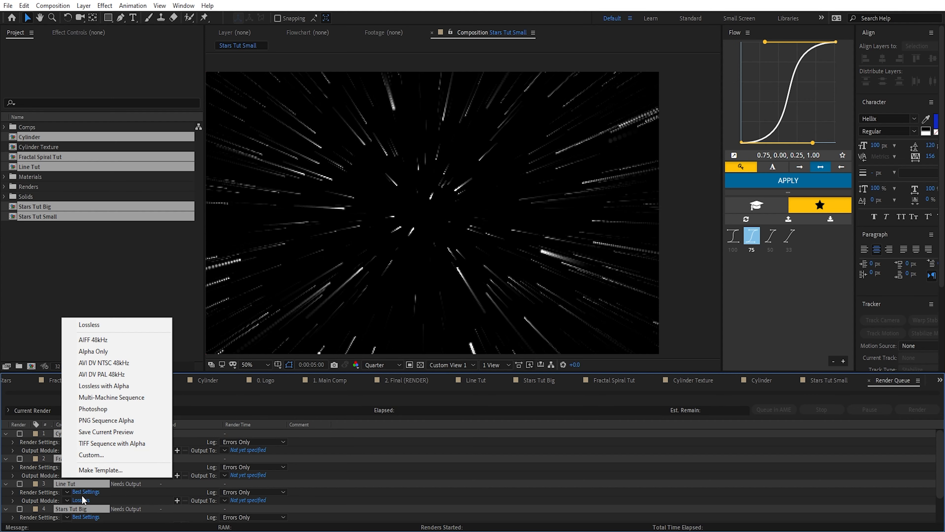
left_click(343, 453)
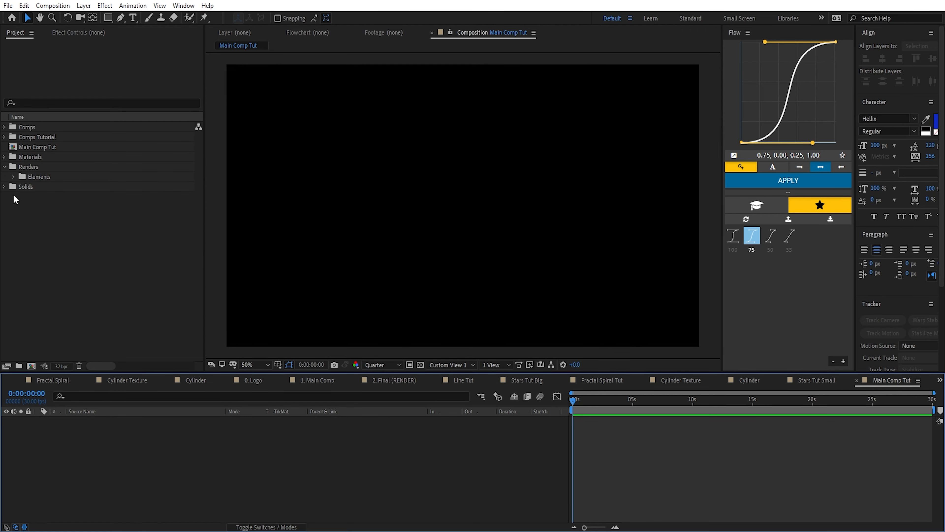
Add the rendered Cylinder, Fractal Spiral, Line, Stars Big and Stars Small clips from the Elements folder to Main Comp Tut
left_click(13, 177)
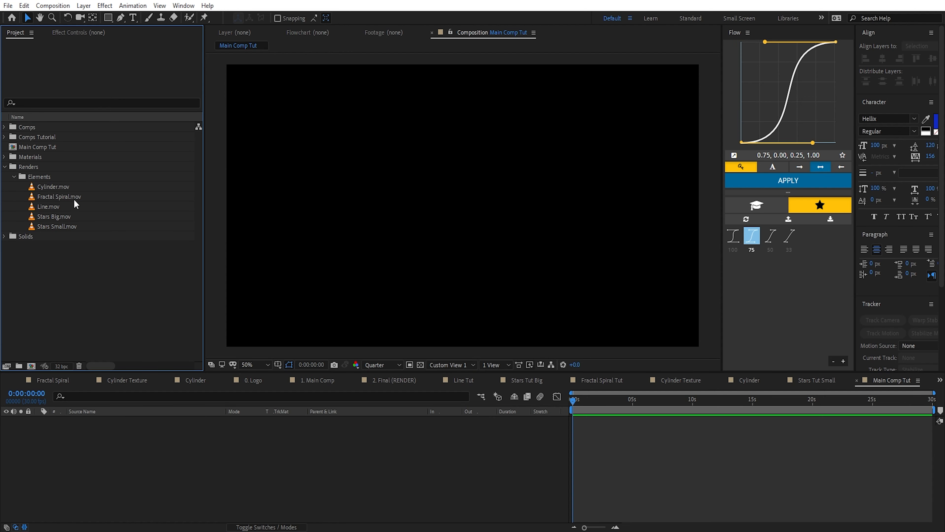
left_click(56, 188)
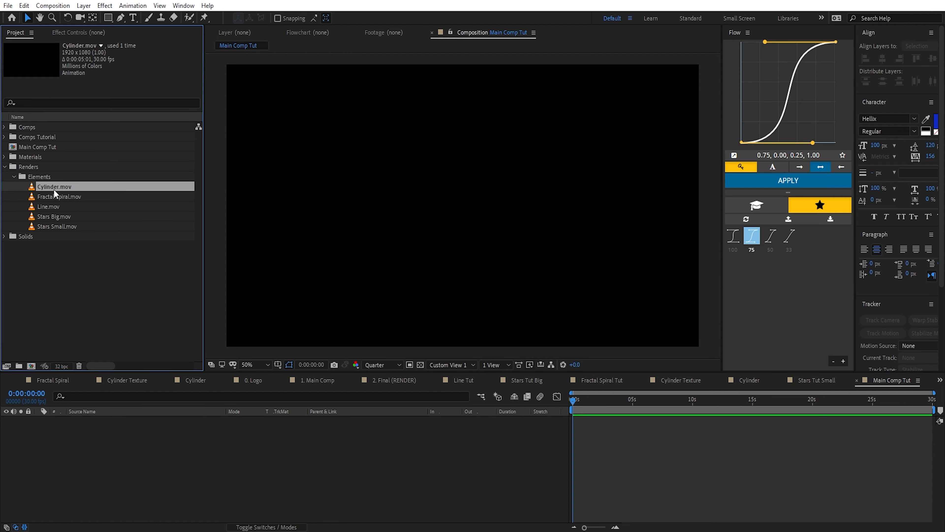
left_click(67, 227, "shift")
left_click_drag(79, 226, 204, 436)
left_click(251, 494)
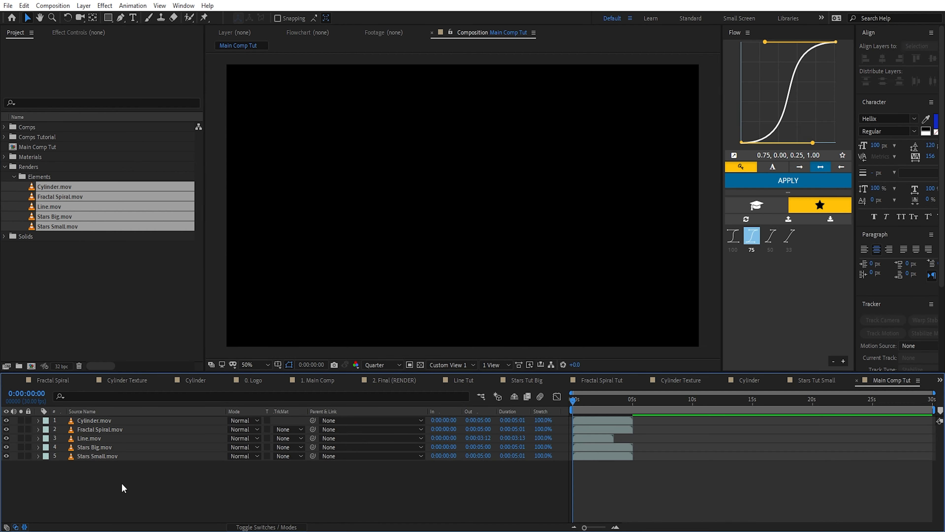
Set the blending mode of all five clip layers to Screen
left_click_drag(121, 487, 133, 421)
left_click(246, 420)
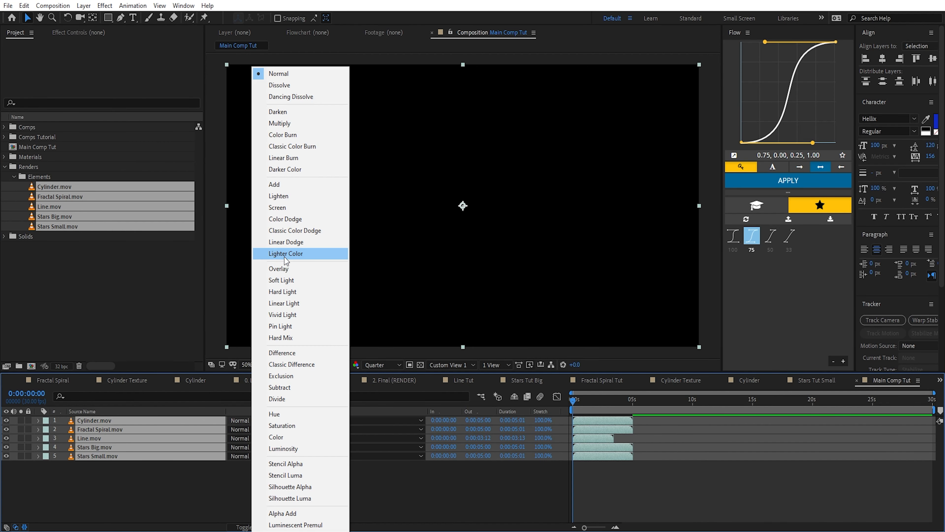
left_click(277, 207)
left_click(612, 496)
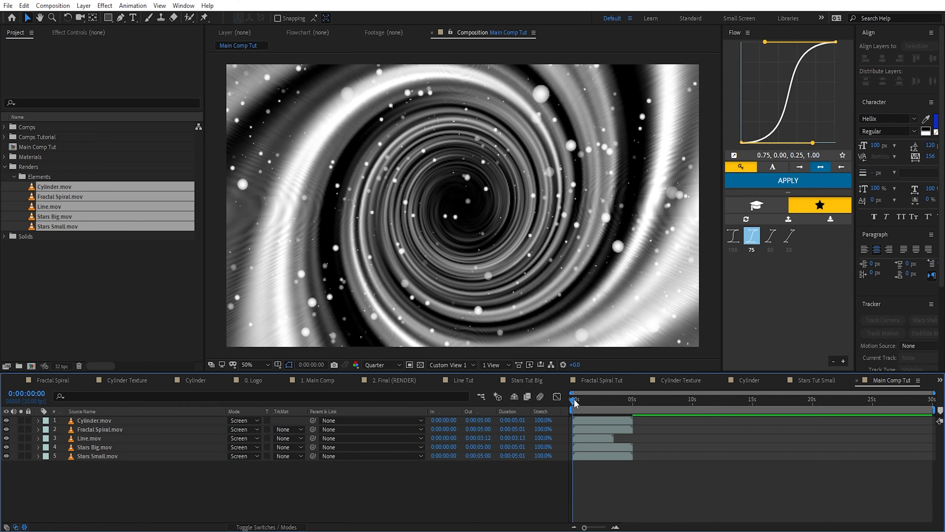
mouse_move(578, 401)
left_mouse_down()
mouse_move(595, 407)
mouse_move(572, 405)
left_mouse_up()
Move the Line.mov layer to the top of the stack and give it an orange label
left_click_drag(101, 438, 102, 421)
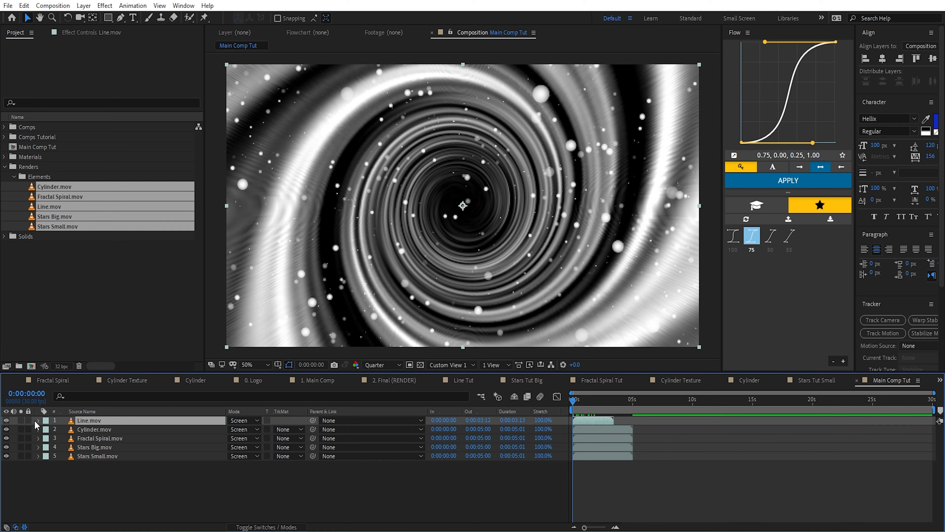
left_click(45, 420)
left_click(89, 360)
Move the Stars Big and Stars Small layers directly below Line.mov and give both a blue label
left_click(109, 432)
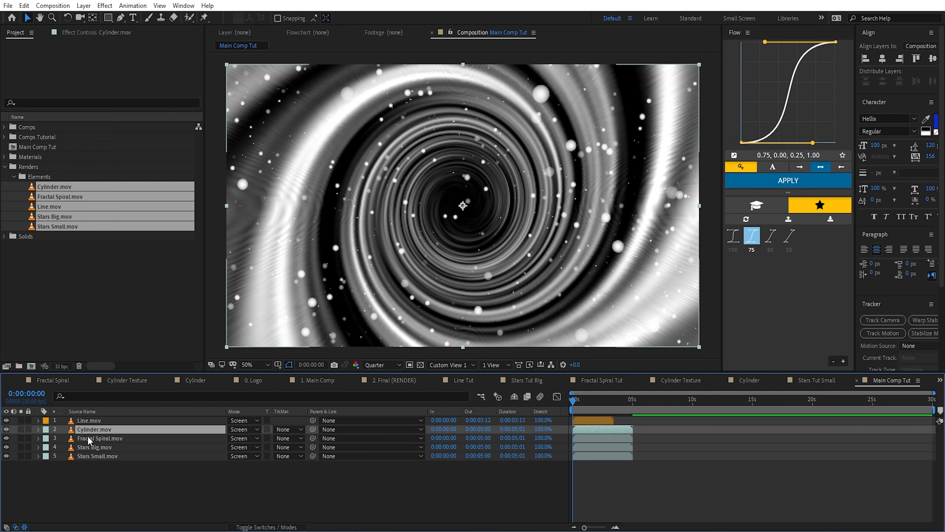
left_click(95, 448)
left_click(96, 456, "shift")
left_click_drag(96, 456, 95, 430)
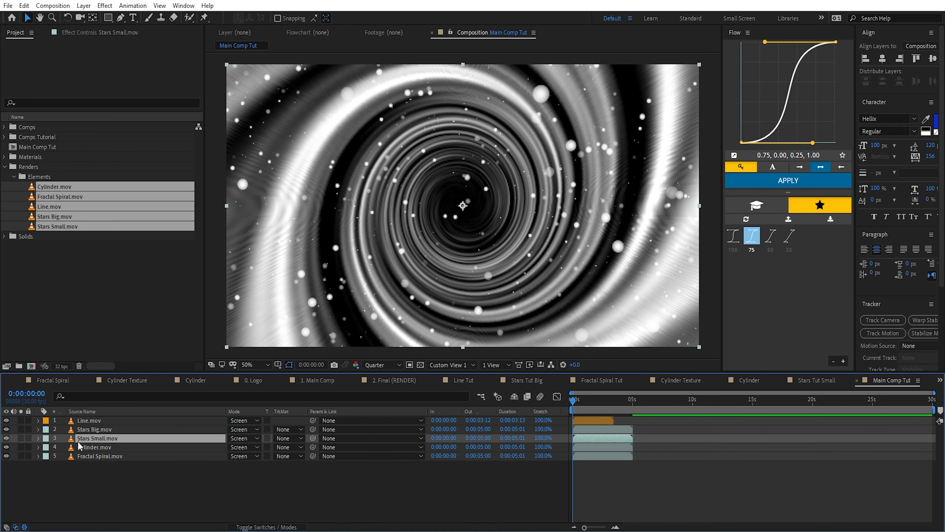
left_click(45, 429)
left_click(65, 334)
Give the Cylinder.mov layer a teal label
left_click(95, 446)
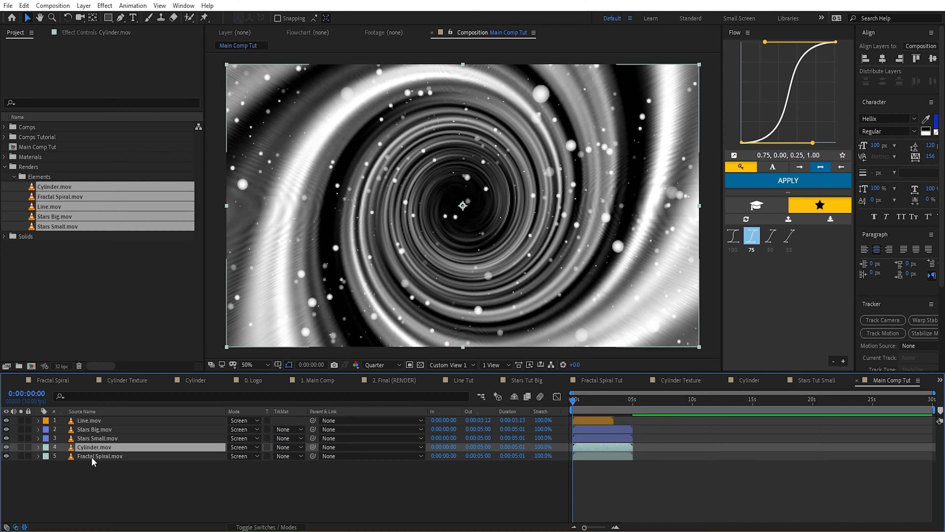
left_click(45, 447)
left_click(70, 425)
left_click(176, 477)
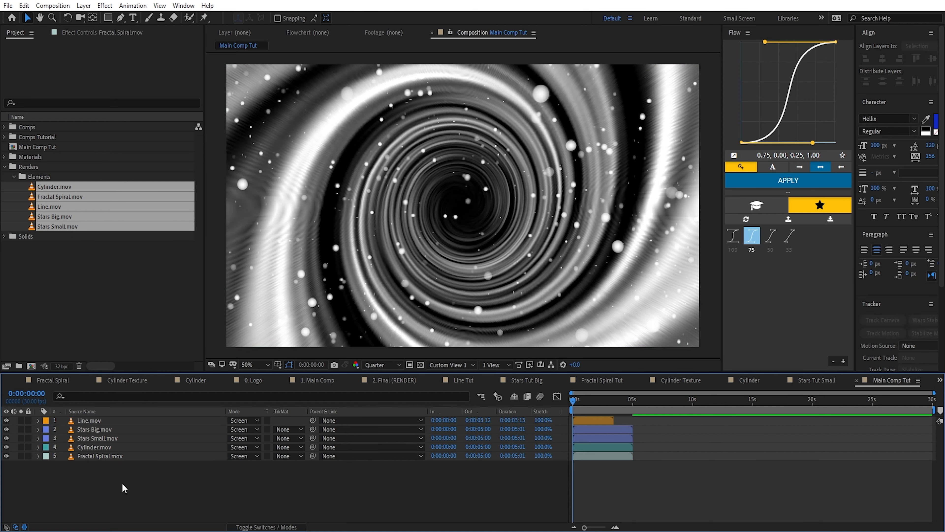
Create an adjustment layer above all the clips, name it Effect and give it a pink label
left_click_drag(124, 488, 121, 431)
left_click(372, 486)
left_click(83, 5)
mouse_move(118, 21)
left_click(267, 87)
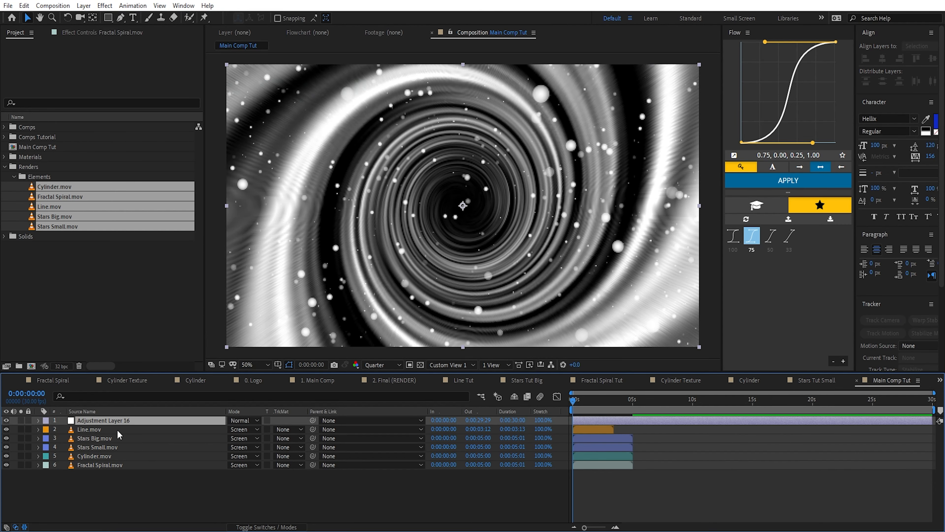
key("Return")
type("Effect")
key("Return")
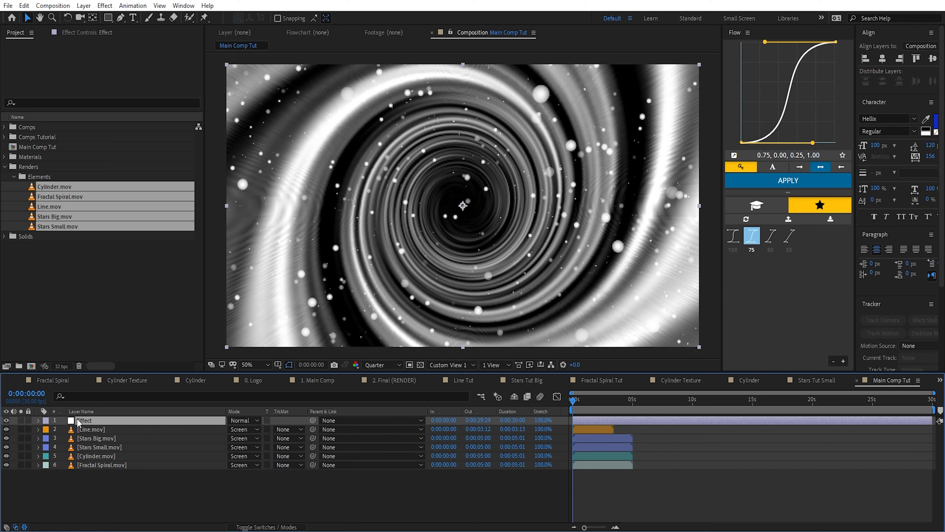
left_click(46, 420)
left_click(86, 384)
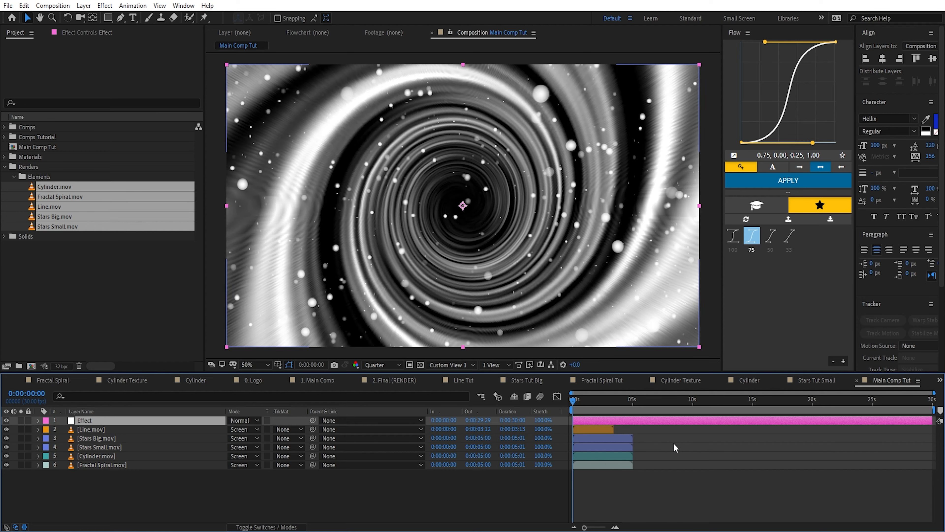
Apply the Twirl effect to the Effect layer with an angle of 4 revolutions and a twirl radius of 100
scroll(633, 504, "up", 5)
key("space")
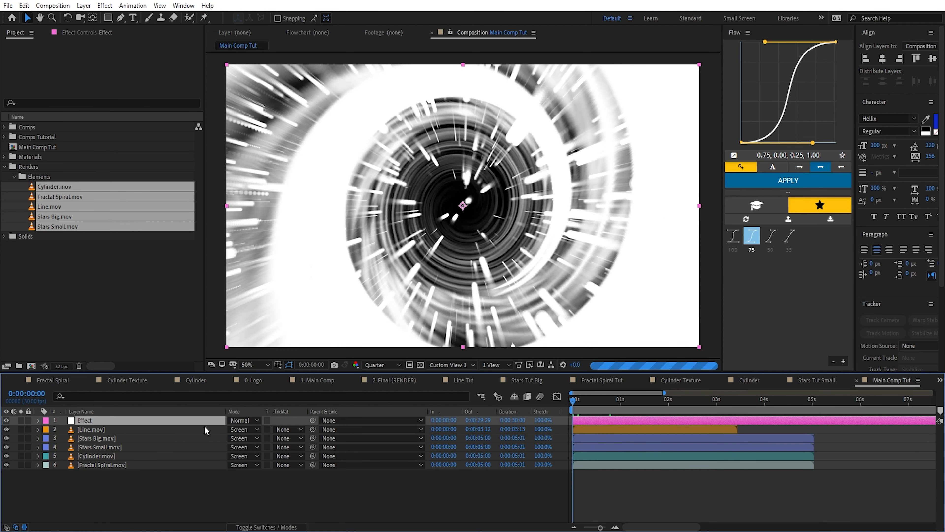
key("space")
key("ctrl+space")
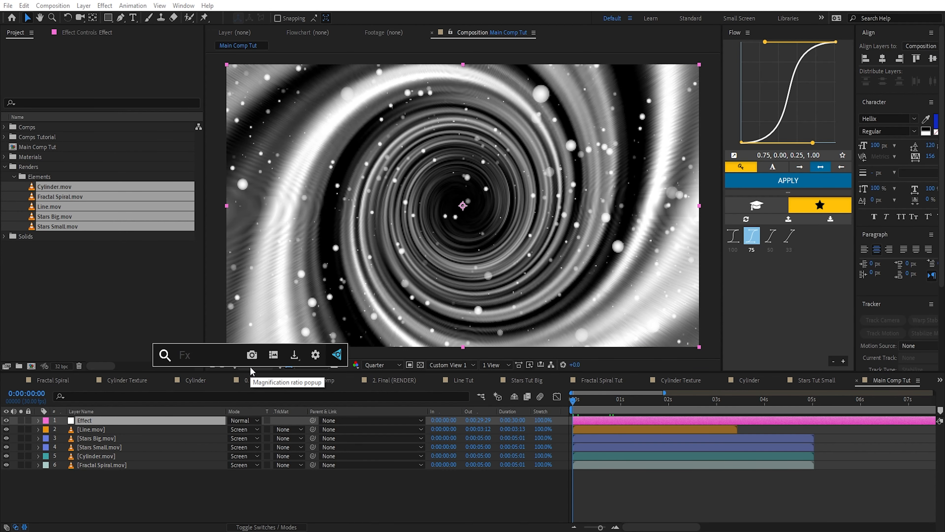
type("twirl")
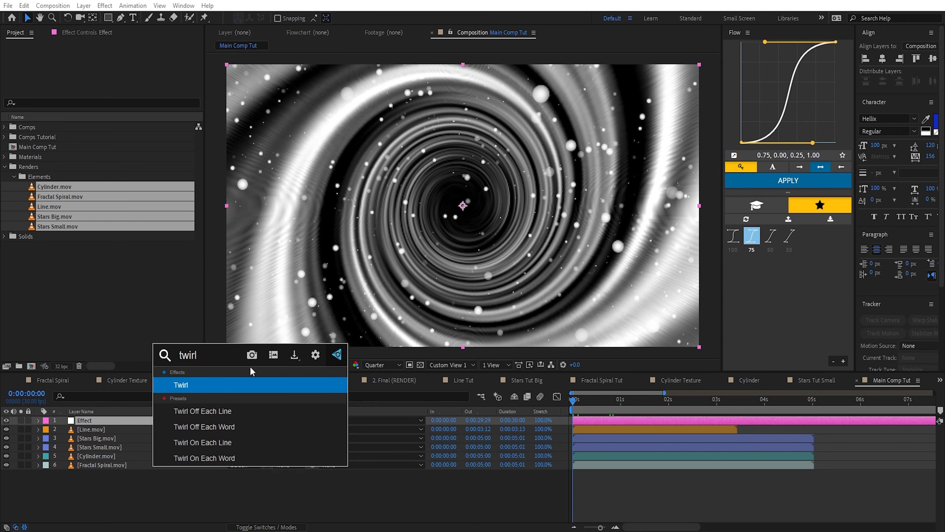
key("Return")
left_click(112, 63)
type("4")
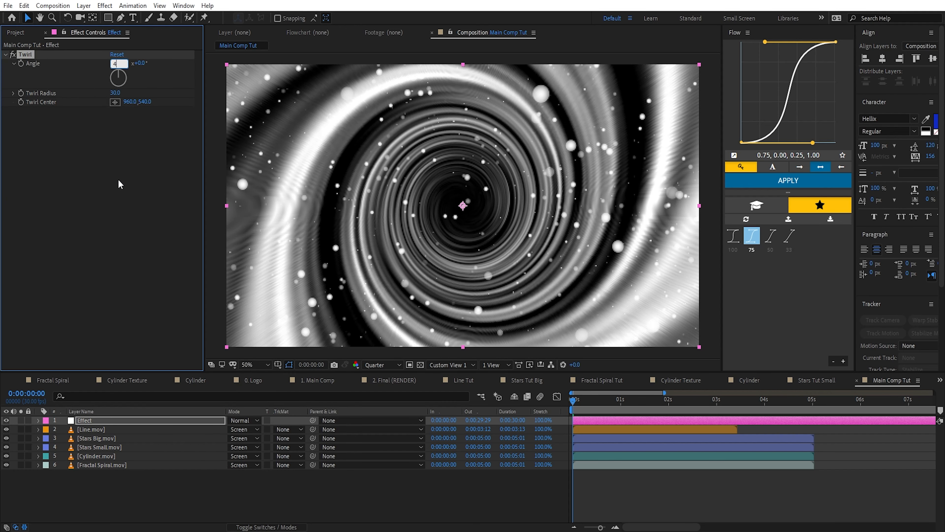
key("Return")
left_click_drag(116, 92, 445, 132)
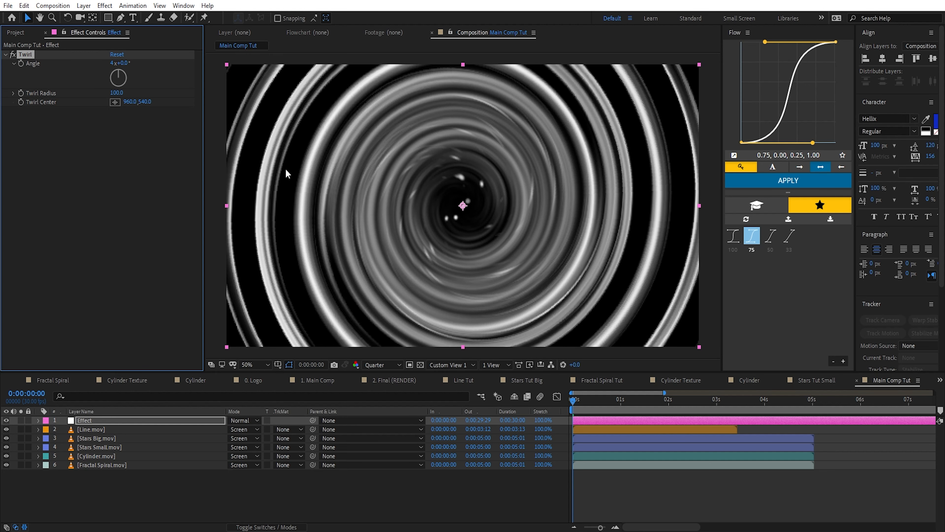
Keyframe the Twirl angle from 4 revolutions at the start to 6 revolutions at 5 seconds, and scrub through the animation
left_click(21, 63)
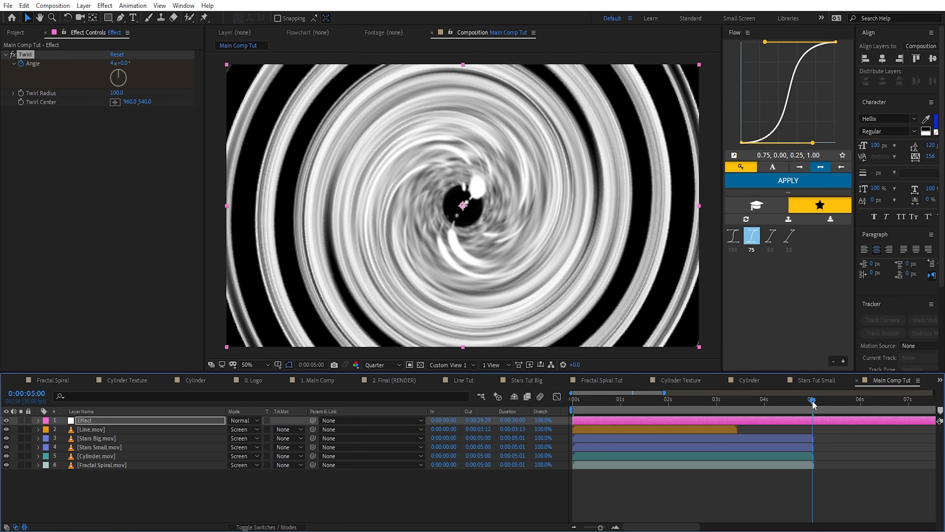
left_click(120, 250)
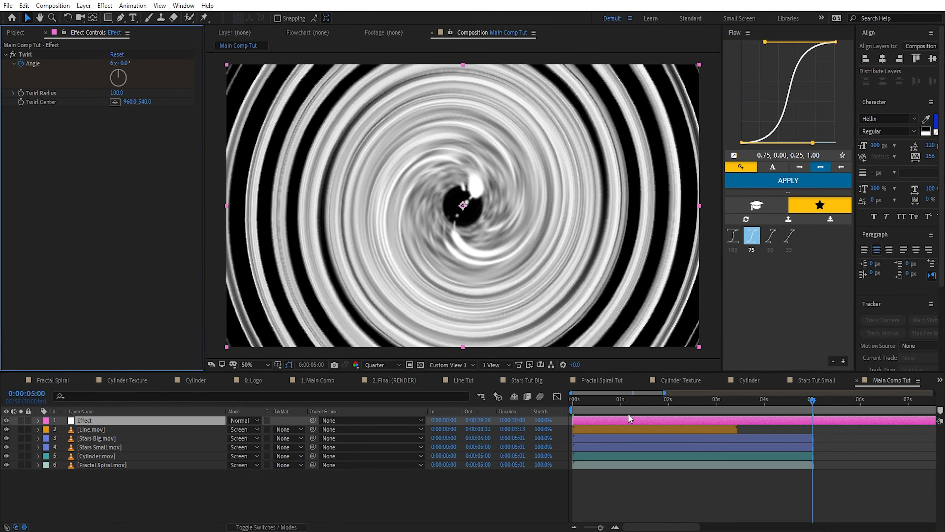
left_click_drag(594, 400, 714, 399)
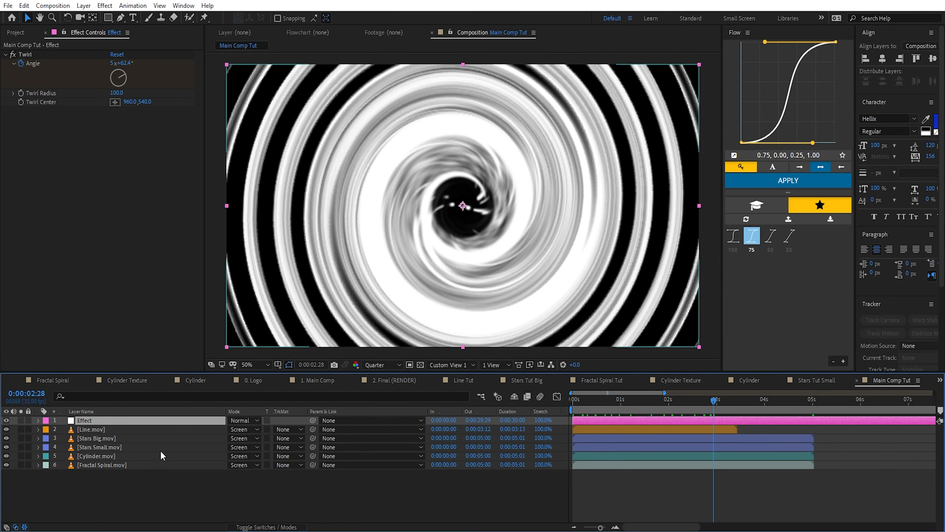
Add Optics Compensation to the Effect layer with a field of view of 130 and Reverse Lens Distortion enabled
key("ctrl+space")
type("optic")
key("Down")
key("Return")
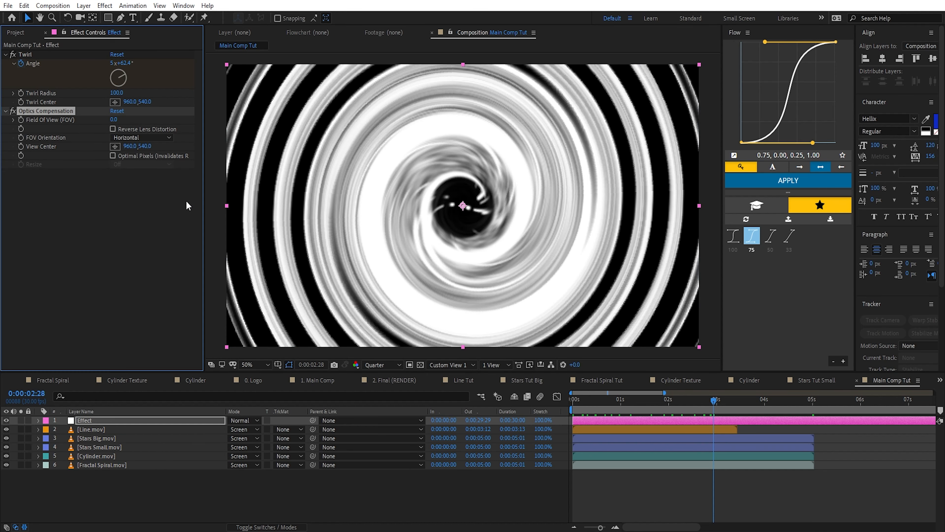
left_click_drag(114, 120, 160, 126)
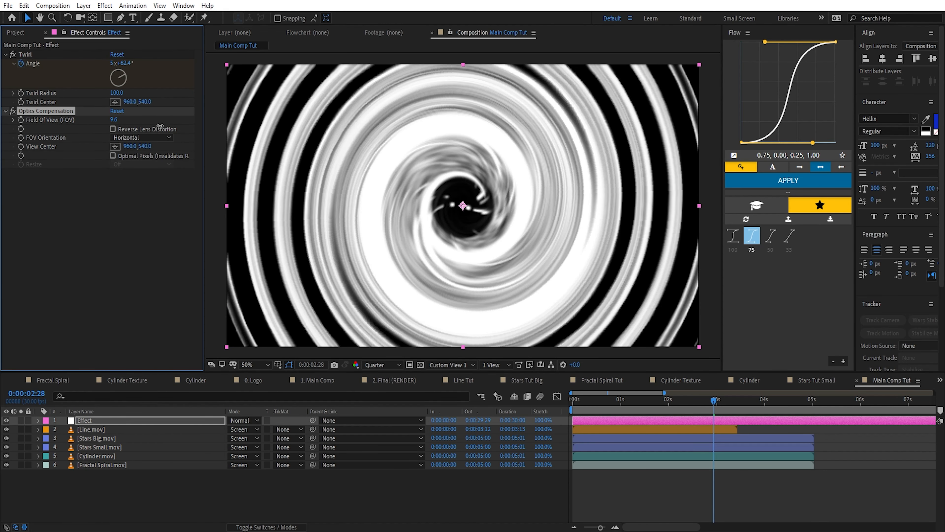
left_click(114, 120)
type("130.0")
left_click(113, 129)
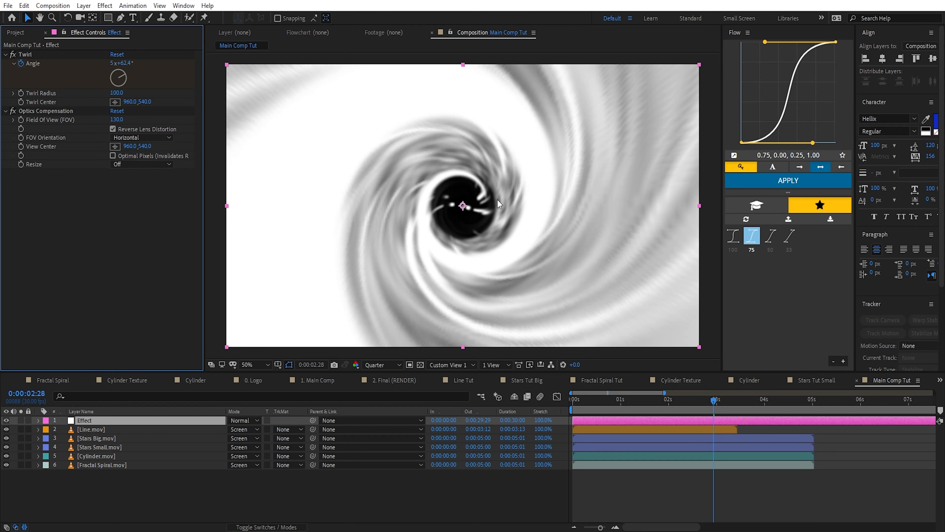
Lower the opacity of all five clip layers to 87%, and set the Line.mov layer's opacity to 75%
left_click_drag(148, 488, 122, 429)
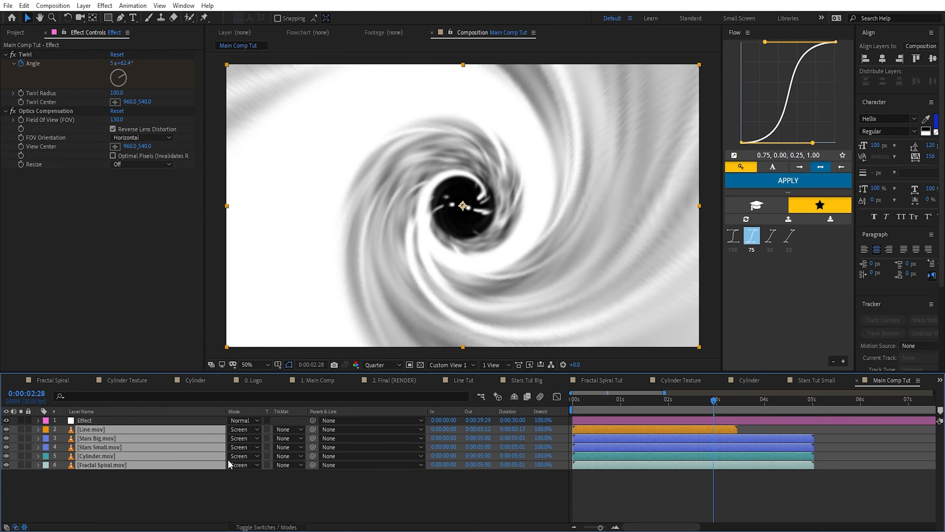
key("t")
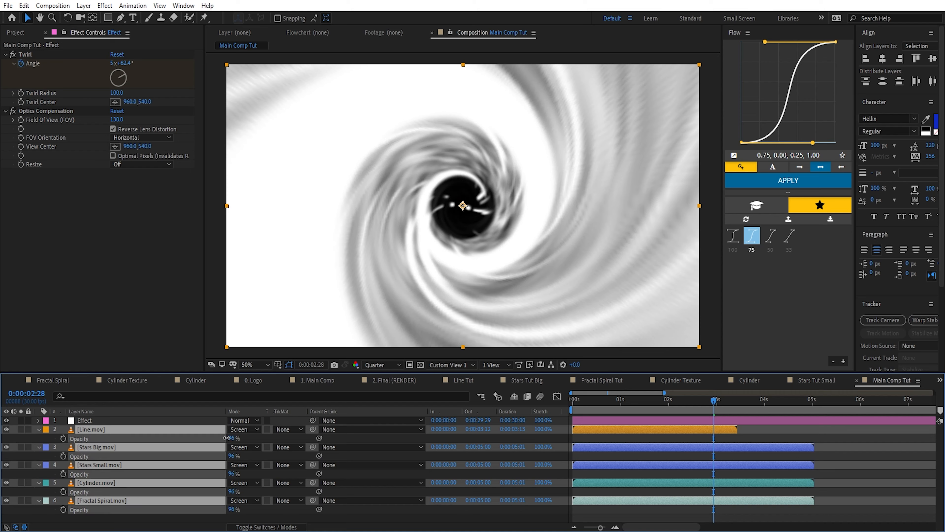
mouse_move(227, 438)
left_mouse_down()
mouse_move(246, 441)
mouse_move(232, 439)
left_mouse_up()
left_click(232, 439)
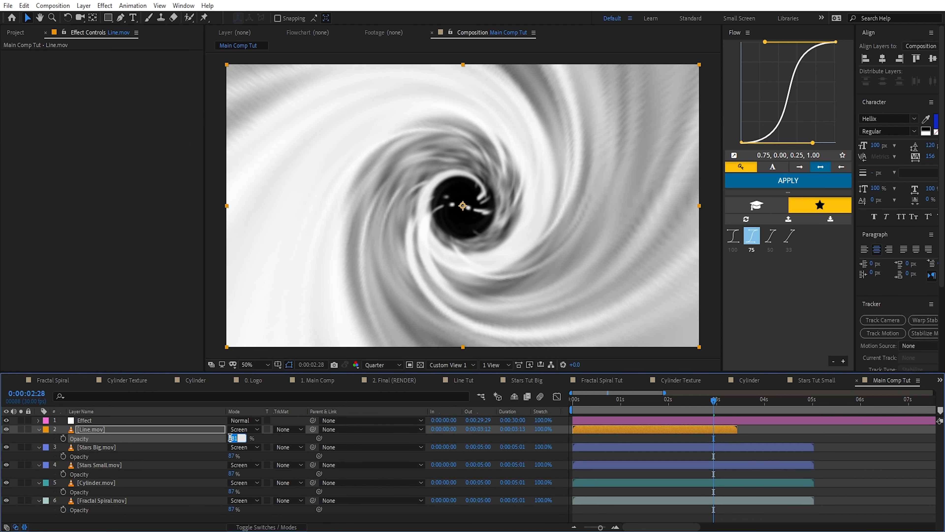
type("75")
key("Return")
Move Stars Small above Stars Big, setting Stars Small's opacity to 100% and Stars Big's to 52%
mouse_move(119, 465)
left_mouse_down()
mouse_move(119, 440)
mouse_move(110, 451)
left_mouse_up()
left_click_drag(238, 457, 245, 457)
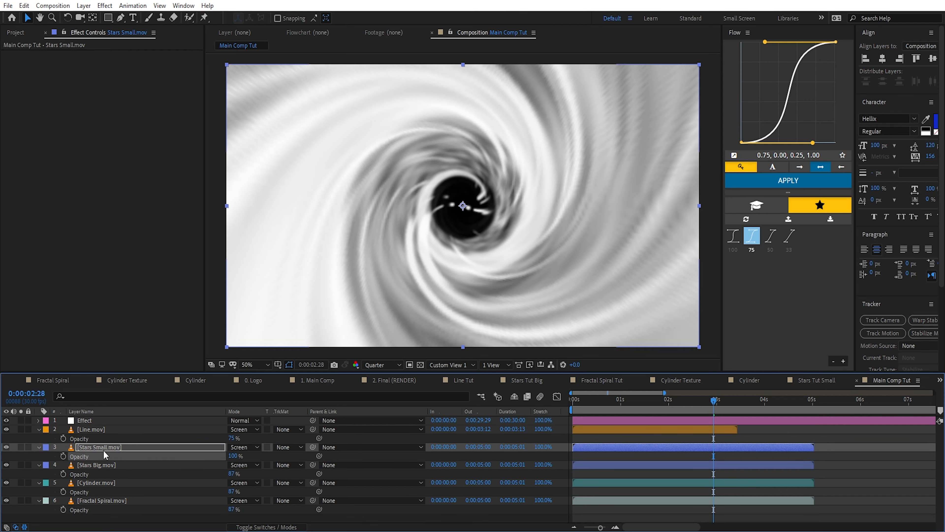
left_click(207, 468)
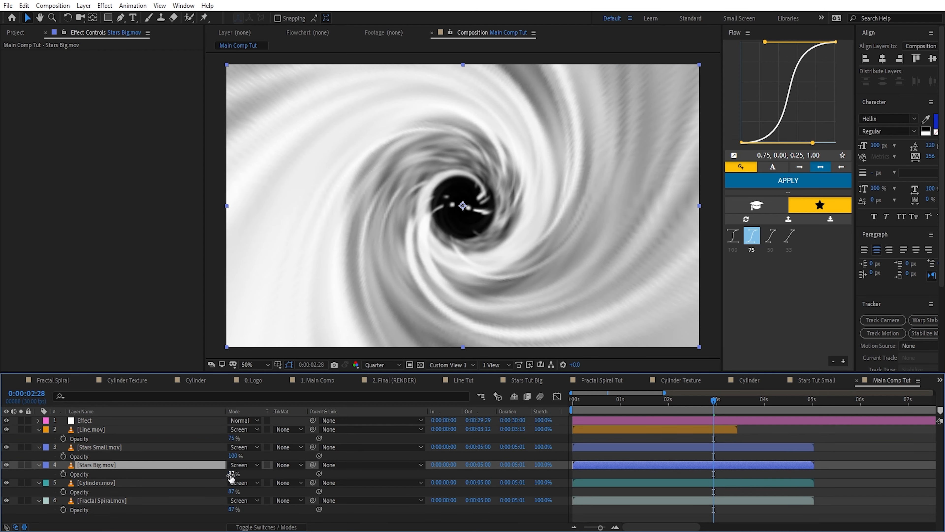
left_click_drag(232, 473, 214, 477)
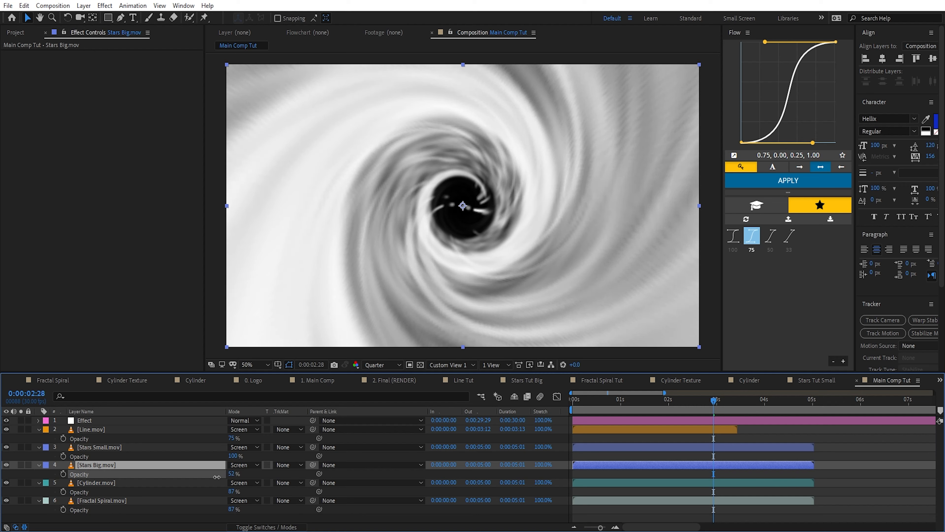
Solo the Cylinder and Fractal Spiral layers, set Cylinder's opacity to 10%, and unsolo Fractal Spiral to check Cylinder alone
left_click(175, 483)
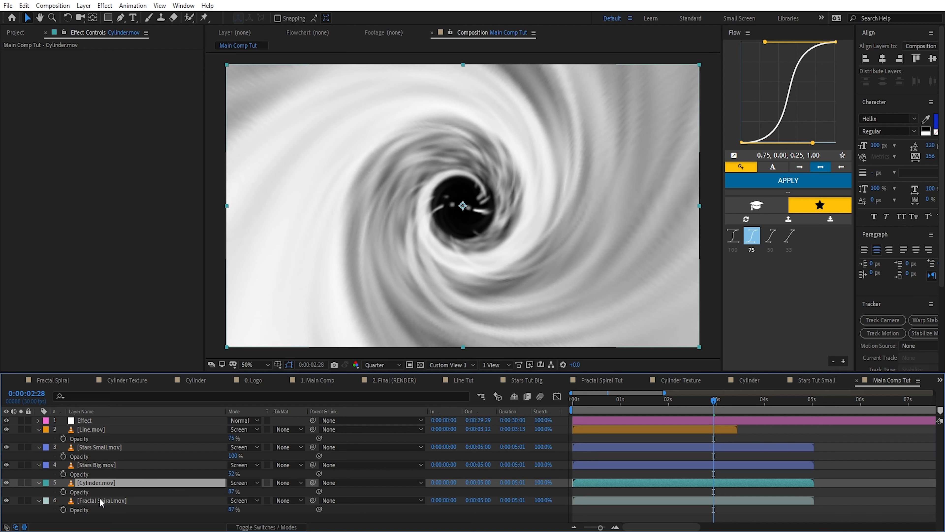
left_click(20, 483)
left_click(21, 500)
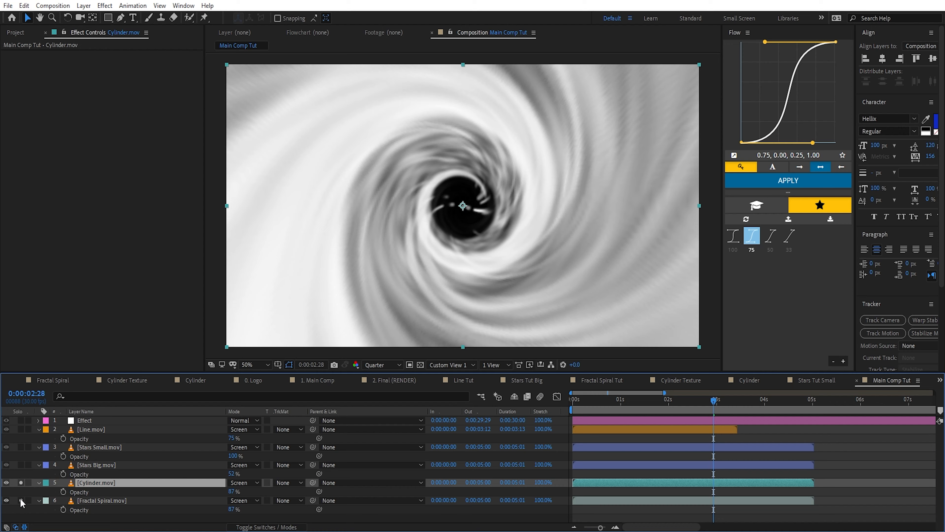
left_click(138, 519)
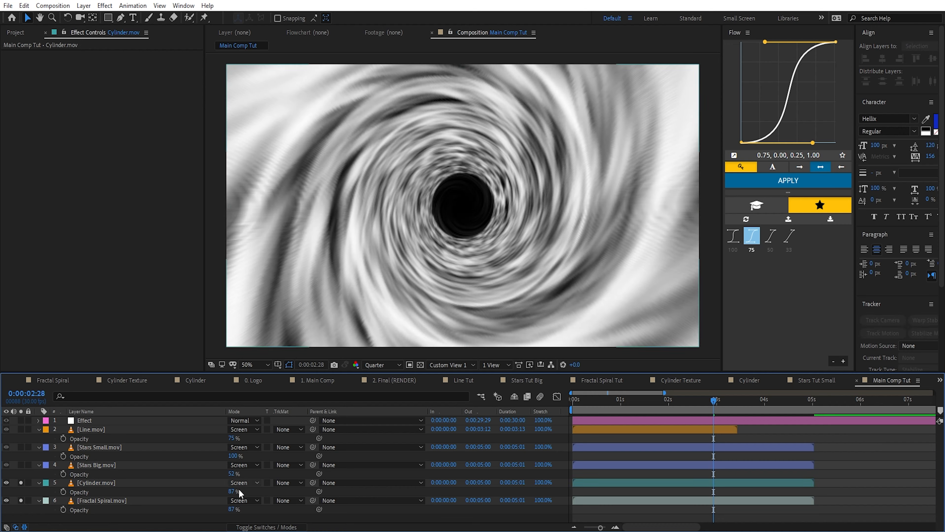
mouse_move(230, 492)
left_mouse_down()
mouse_move(192, 492)
mouse_move(229, 493)
left_mouse_up()
left_click(21, 500)
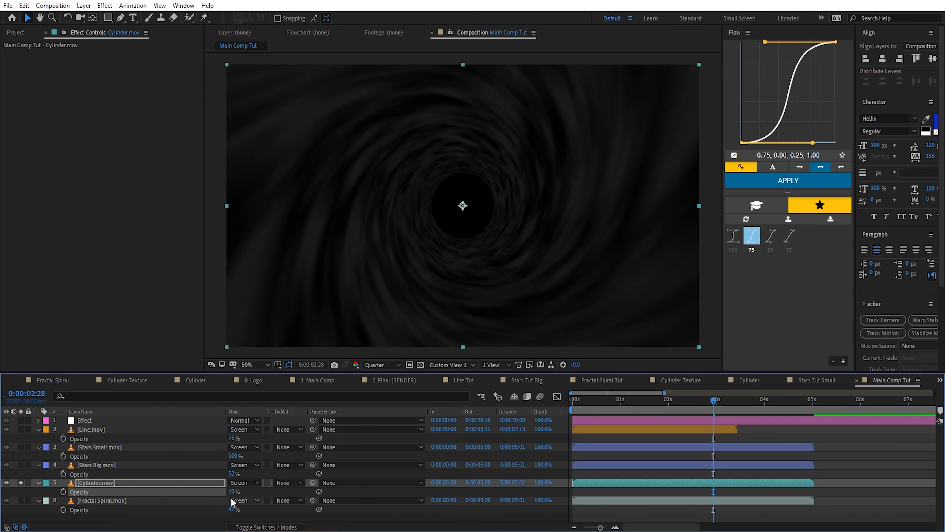
Solo Fractal Spiral with Cylinder, set Fractal Spiral's opacity to 25%, and unsolo both layers
left_click(20, 500)
left_click(96, 500)
left_click(234, 509)
type("25")
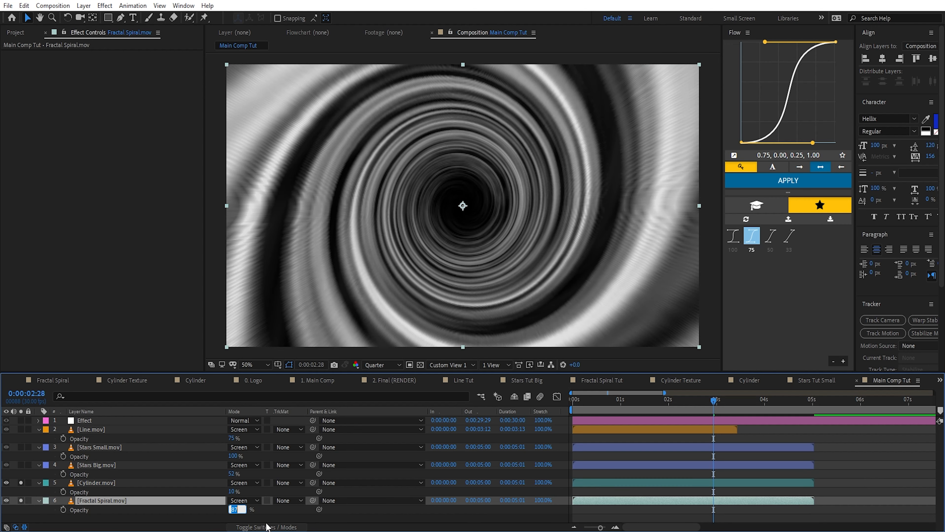
left_click(270, 515)
left_click(21, 500)
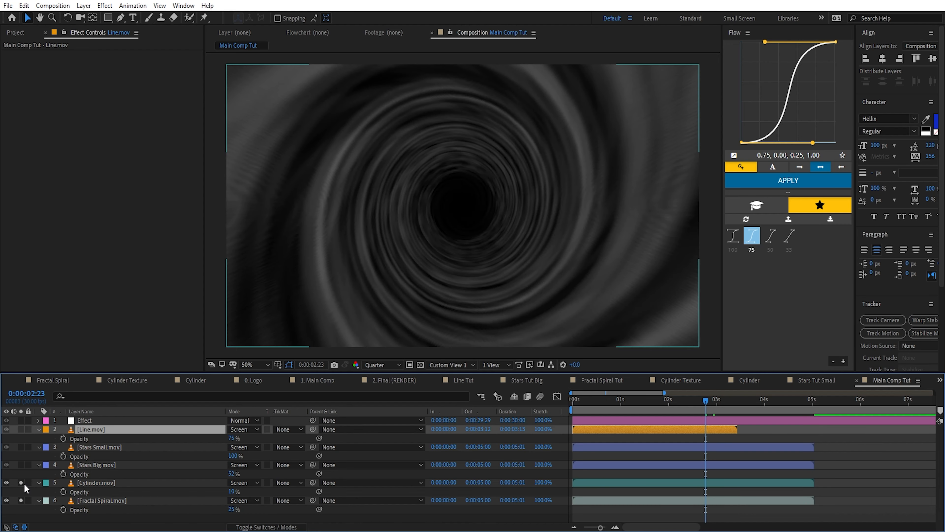
left_click(21, 482)
left_click(676, 429)
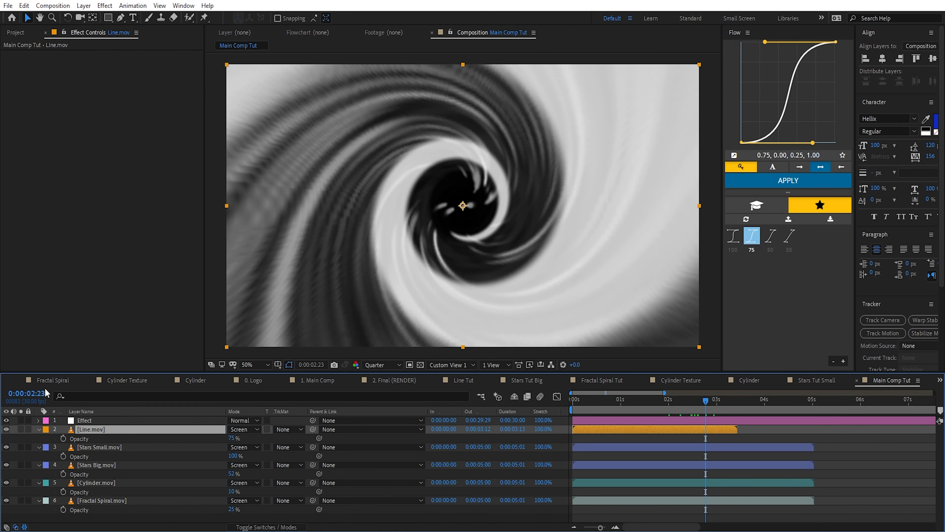
Preview the composition at Half resolution and toggle the visibility of Cylinder and Fractal Spiral to compare their contribution
left_click(400, 365)
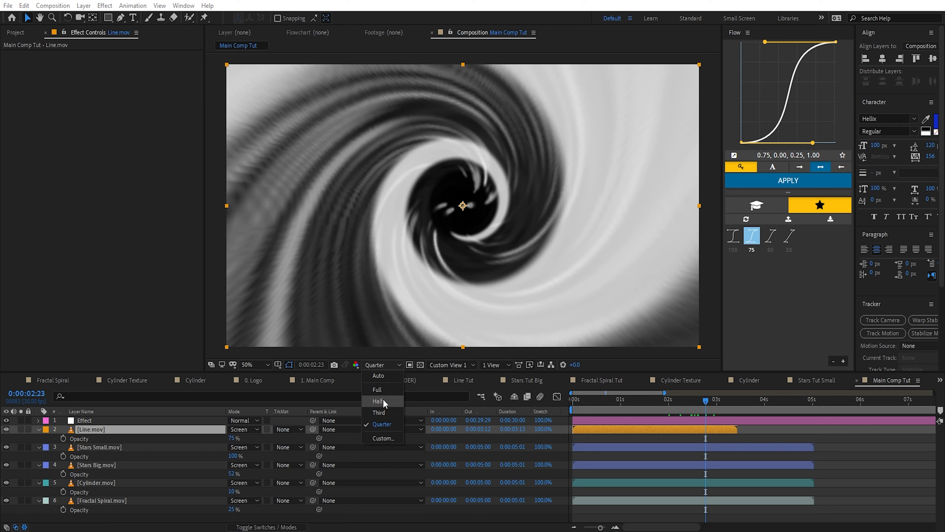
left_click(382, 399)
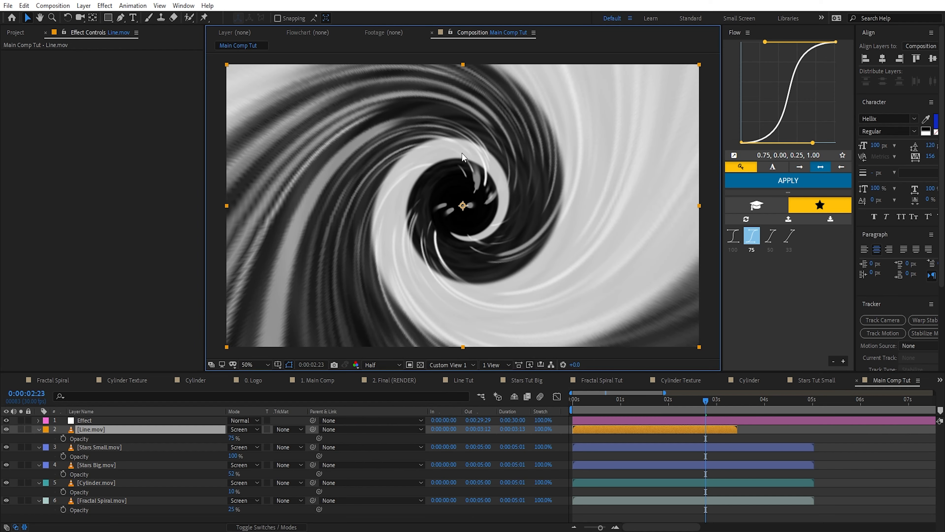
left_click(108, 500)
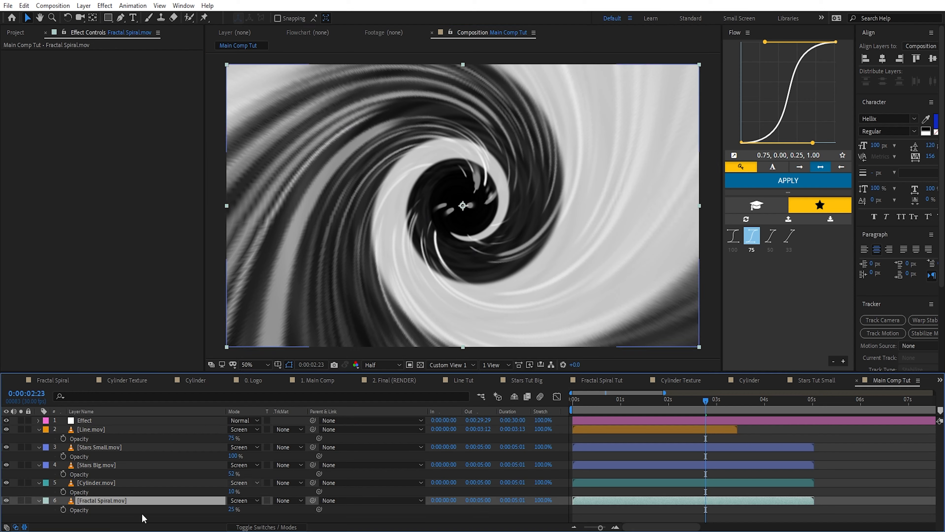
left_click(6, 482)
left_click(6, 500)
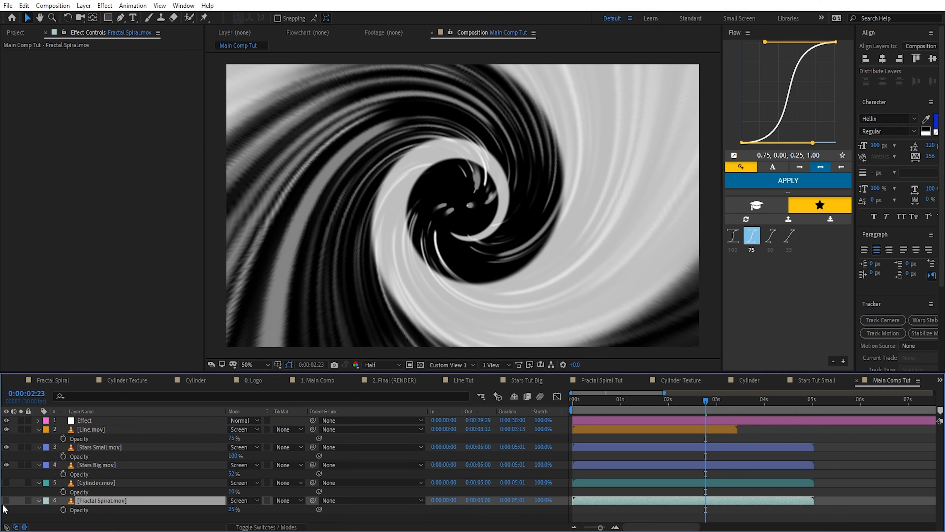
left_click(6, 482)
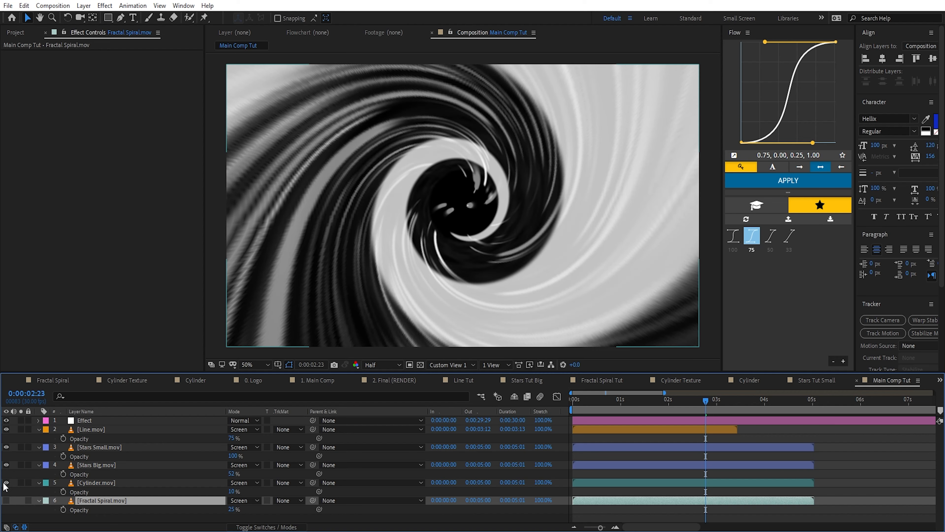
left_click(6, 500)
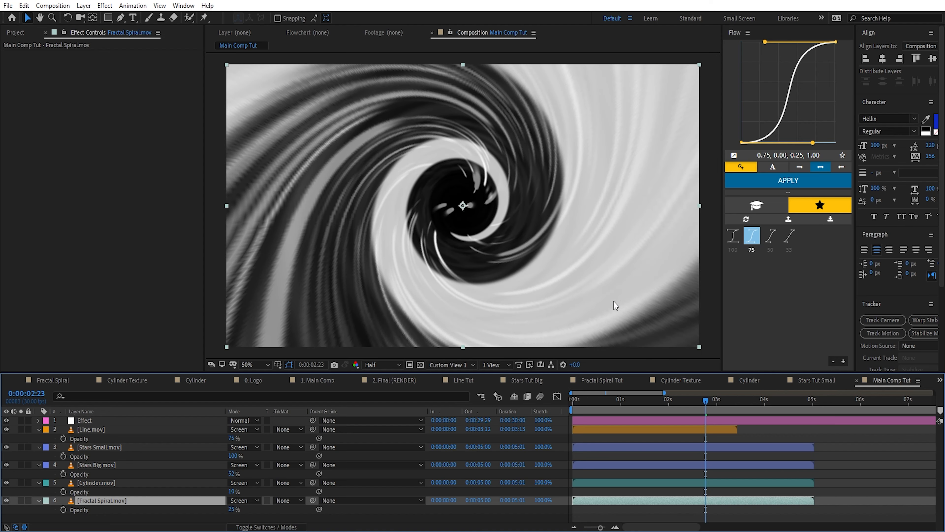
Add CC Vector Blur to the Effect layer with an amount of 15
left_click(102, 420)
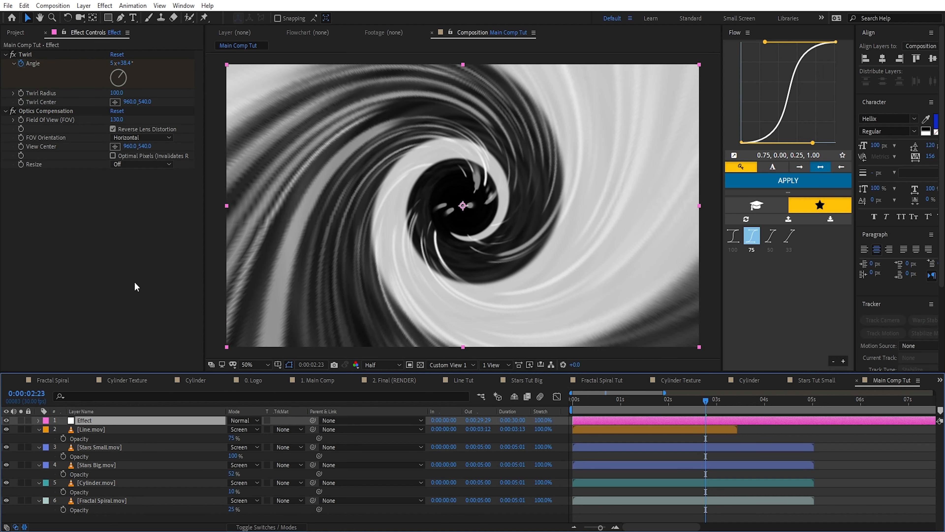
key("ctrl+space")
type("vecto")
key("Return")
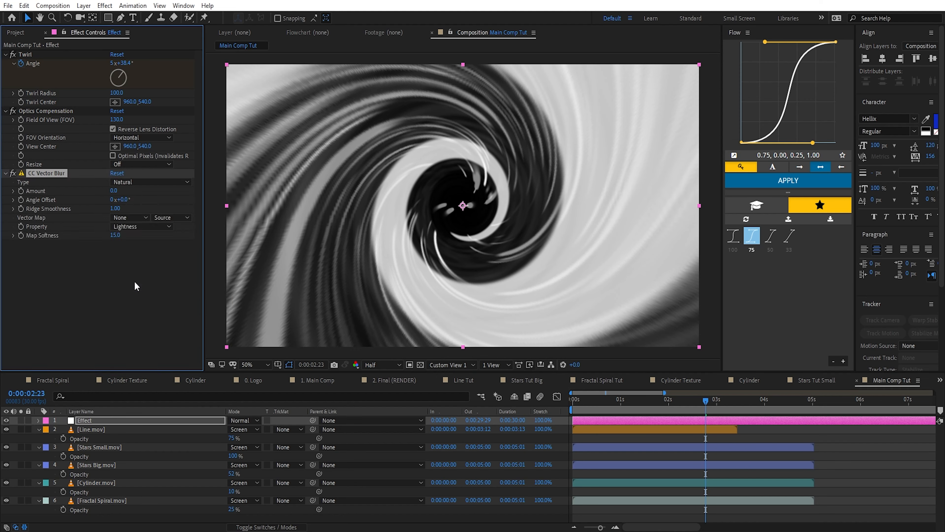
left_click(115, 192)
type("8")
key("Return")
left_click_drag(123, 192, 128, 196)
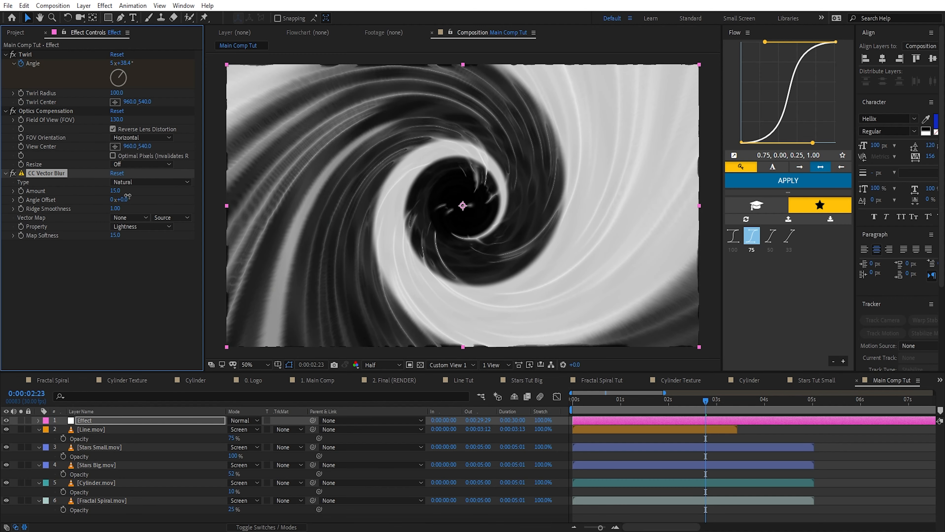
Set the preview resolution to Full and inspect the vector blur around the spiral's centre up close
scroll(564, 227, "up", 1)
left_click(393, 367)
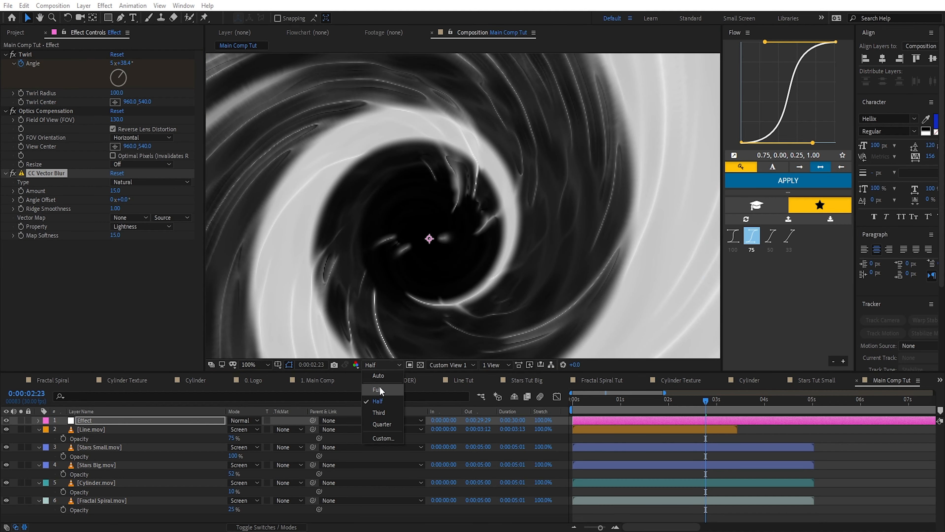
left_click(379, 387)
scroll(447, 180, "up", 2)
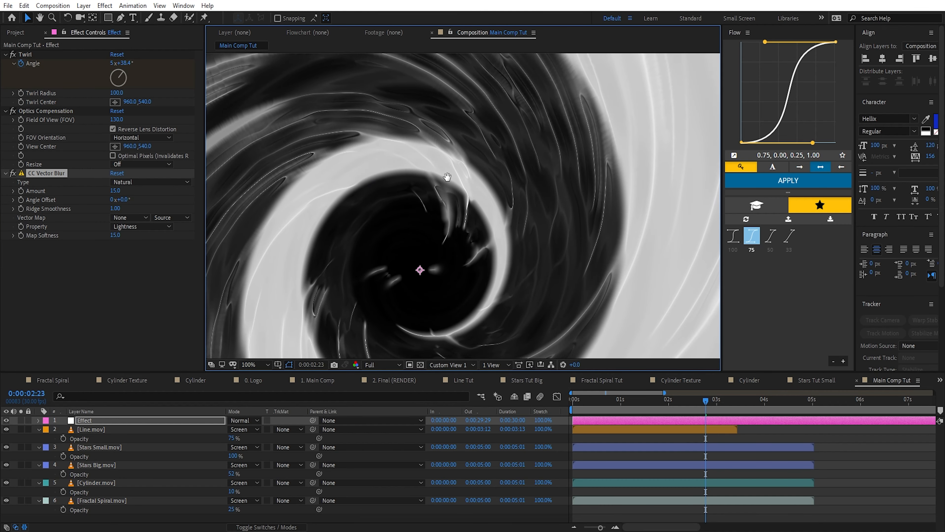
scroll(520, 133, "down", 2)
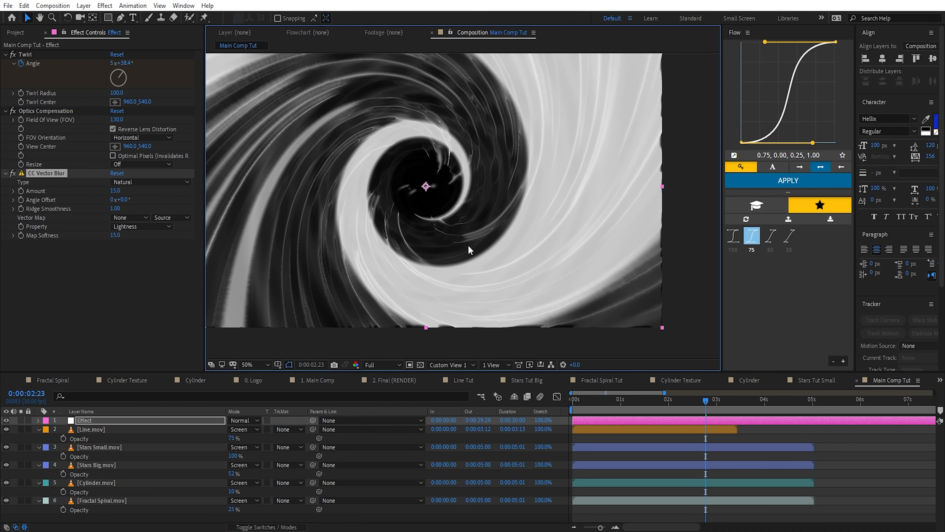
Try the Constant Length type for CC Vector Blur, switch back to Natural, and keep the vector map at None
left_click(149, 181)
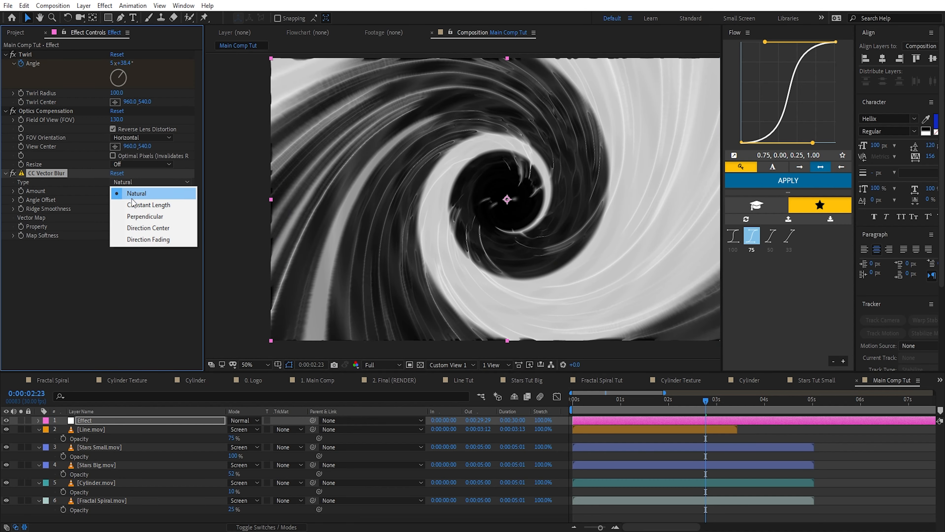
left_click(132, 204)
left_click(153, 183)
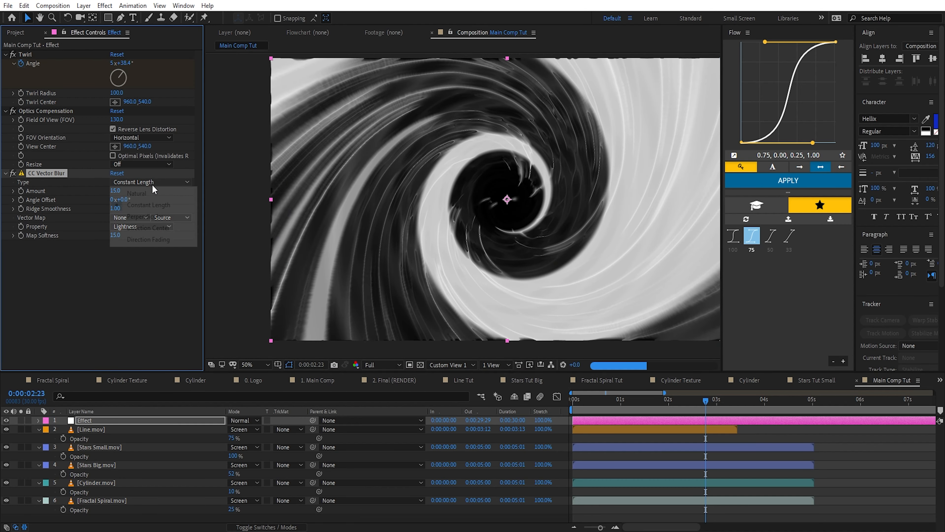
left_click(160, 190)
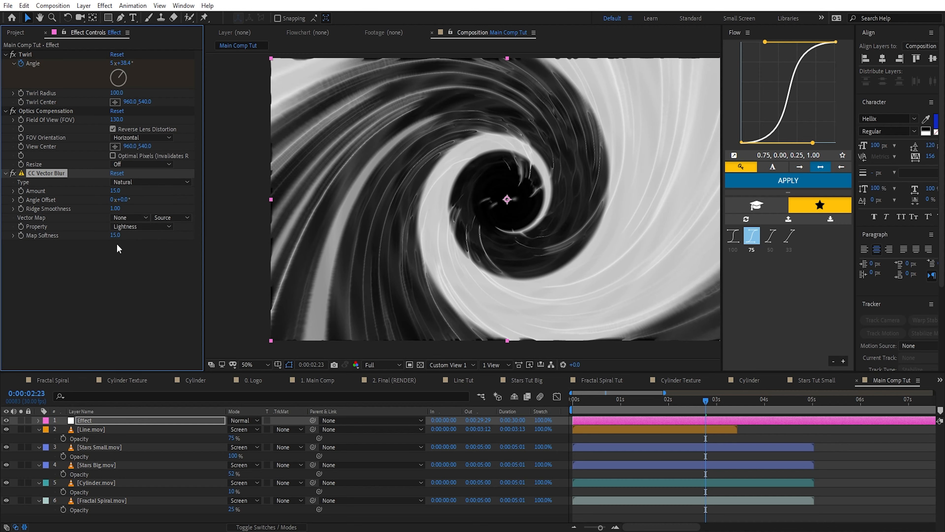
left_click(135, 218)
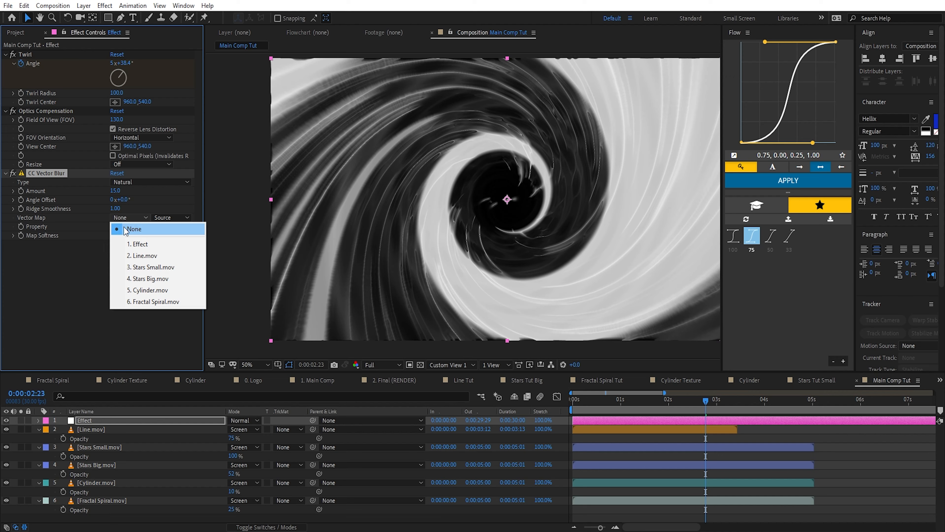
left_click(131, 229)
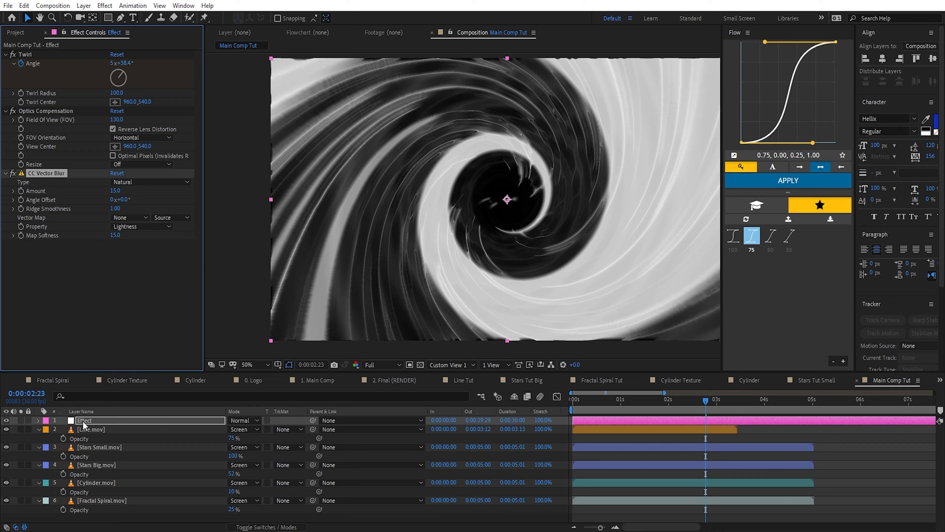
Examine the blurred streaks up close, and temporarily solo Line.mov to inspect the edges of its spiral
left_click(111, 420)
scroll(384, 289, "up", 3)
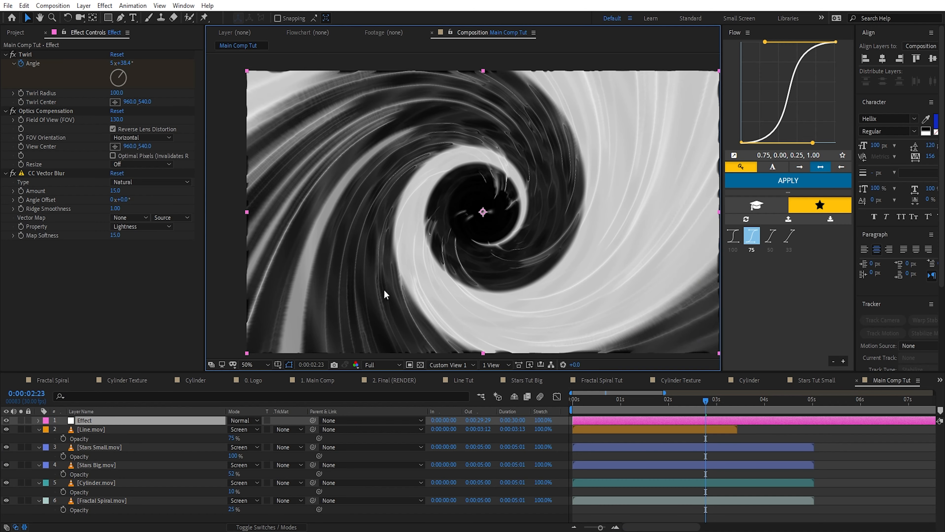
key("space")
left_click_drag(372, 268, 460, 196)
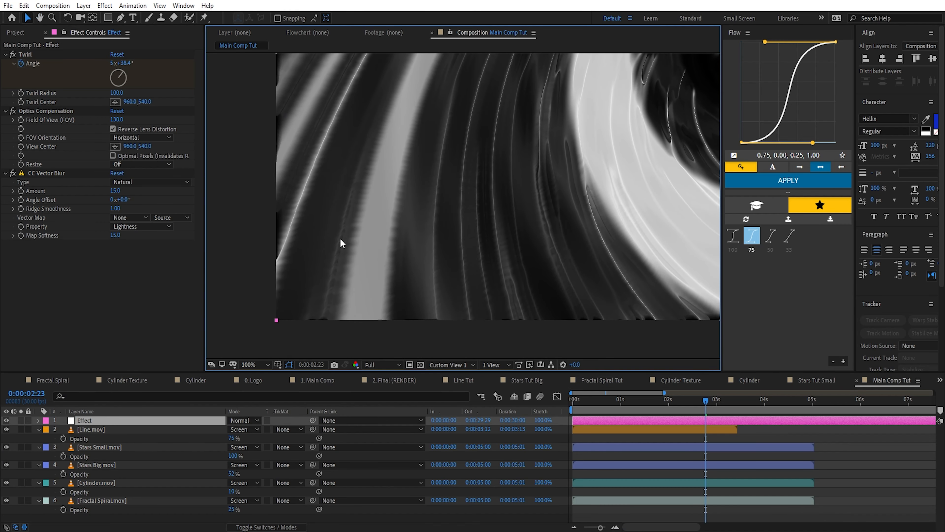
left_click(21, 430)
left_click(117, 432)
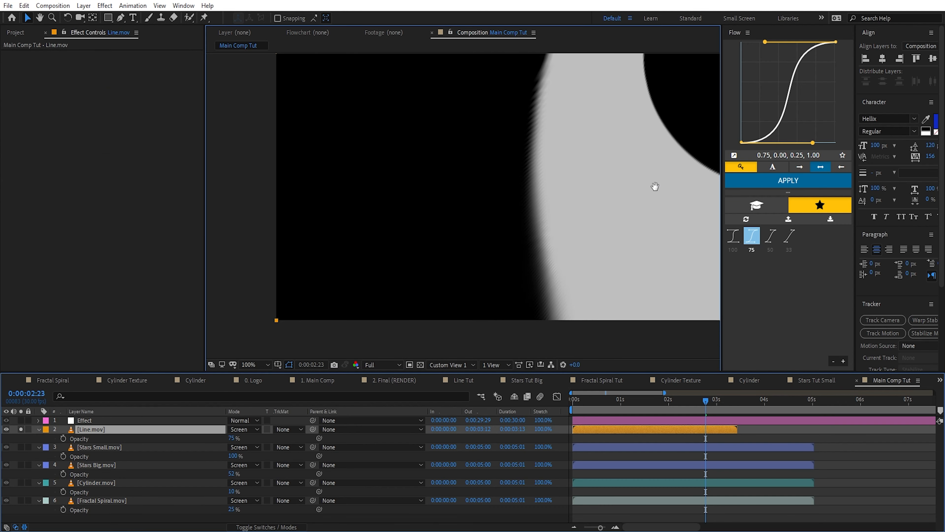
scroll(460, 225, "down", 2)
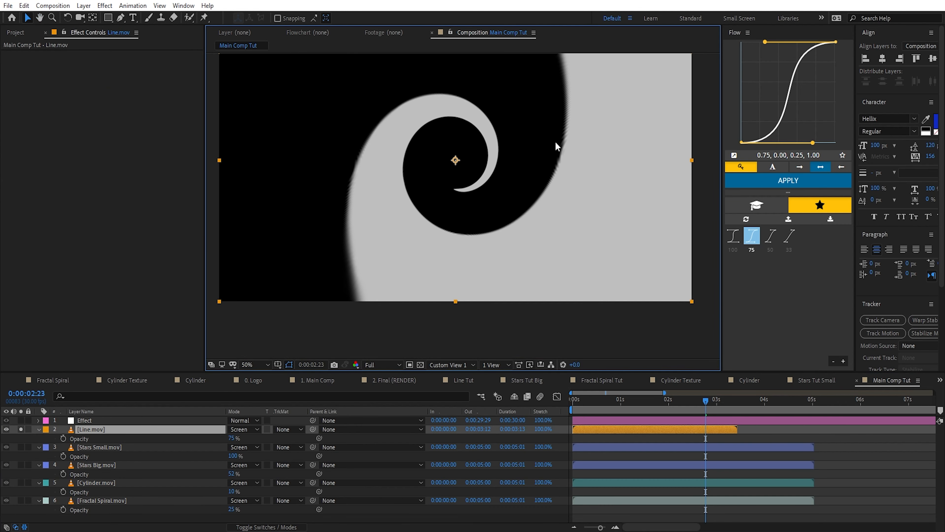
scroll(560, 141, "up", 2)
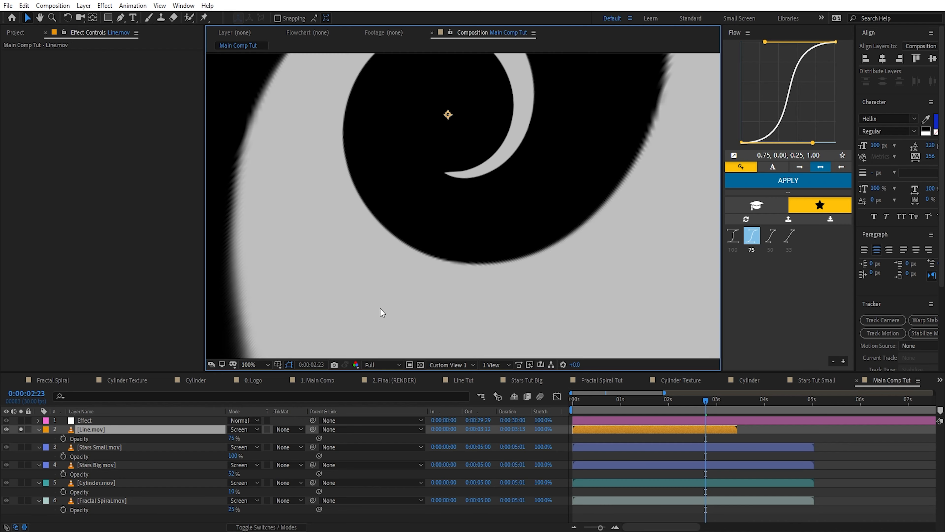
left_click_drag(414, 149, 412, 270)
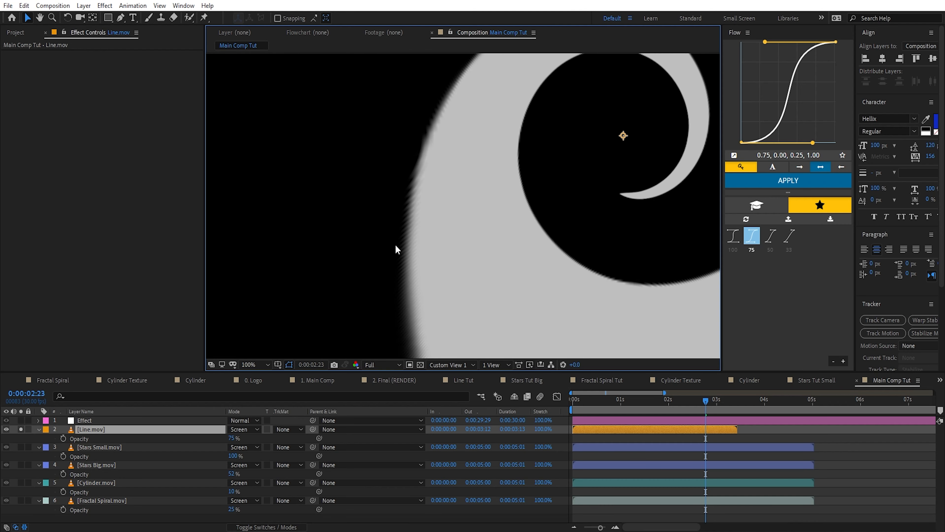
left_click_drag(506, 133, 312, 255)
left_click_drag(590, 168, 461, 231)
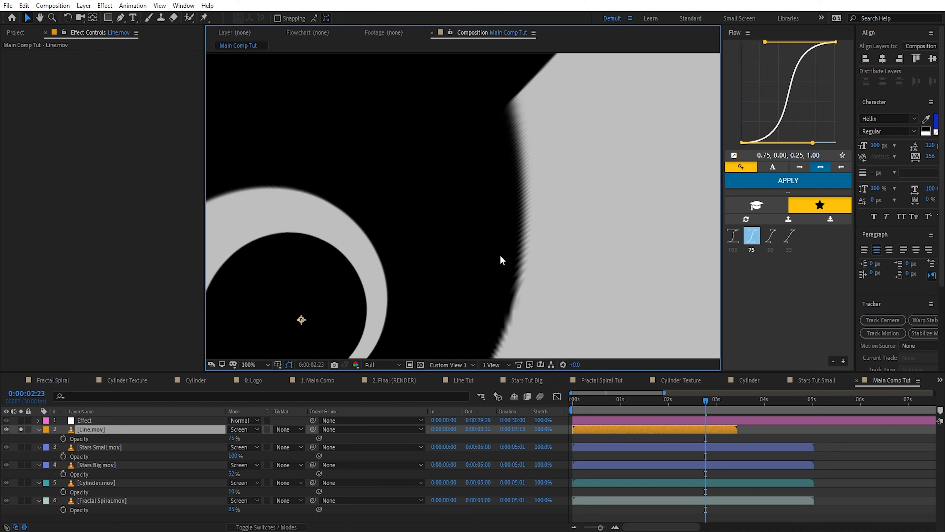
scroll(500, 259, "down", 2)
left_click(22, 429)
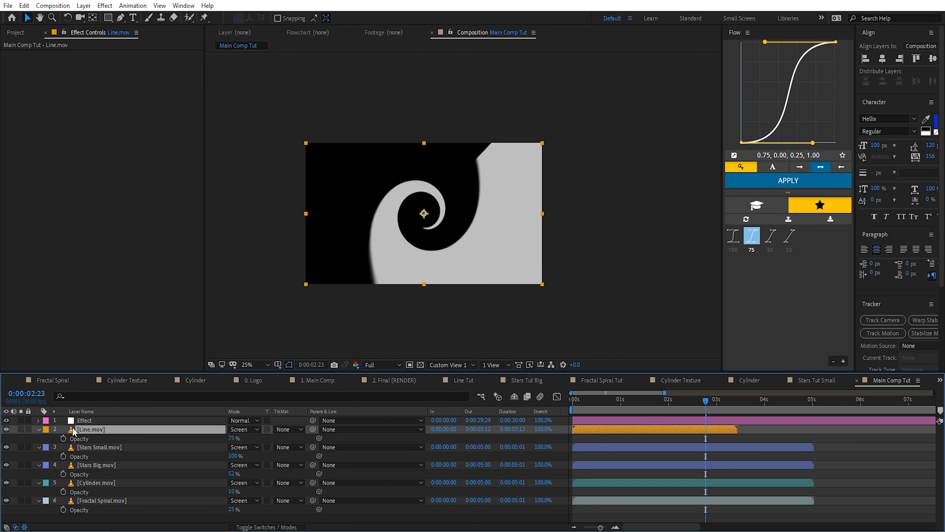
Add Camera Lens Blur to the Effect layer with a blur radius of 30 and Repeat Edge Pixels enabled
left_click(91, 421)
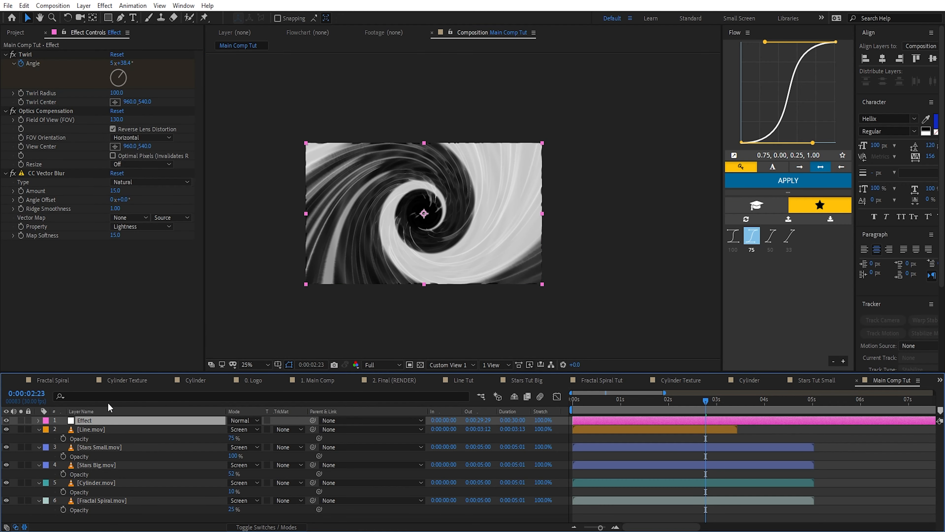
key("ctrl+space")
type("camera")
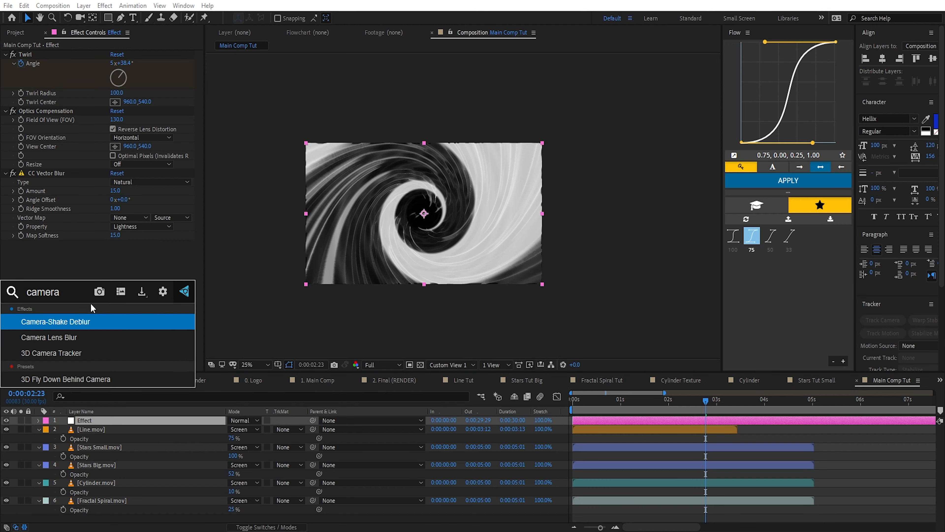
left_click(77, 337)
left_click(115, 205)
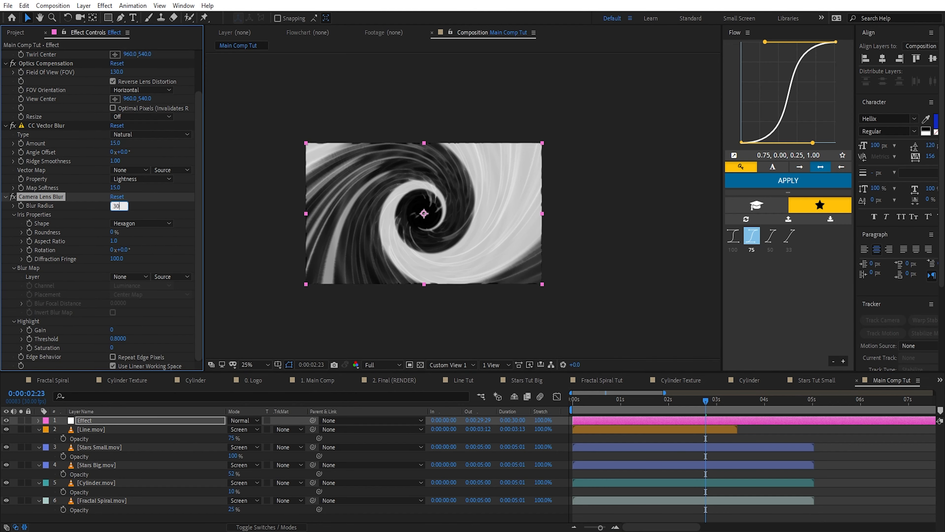
type("30")
key("Return")
key("period")
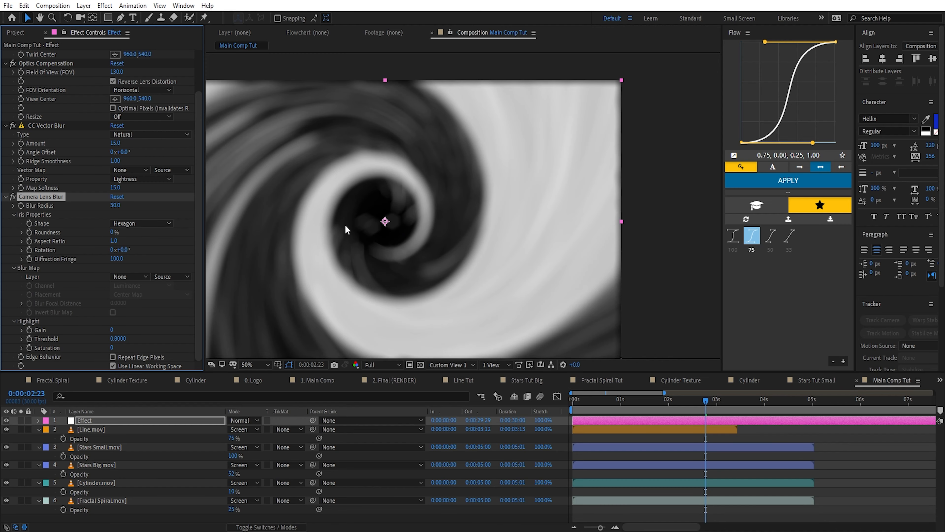
left_click_drag(343, 224, 386, 197)
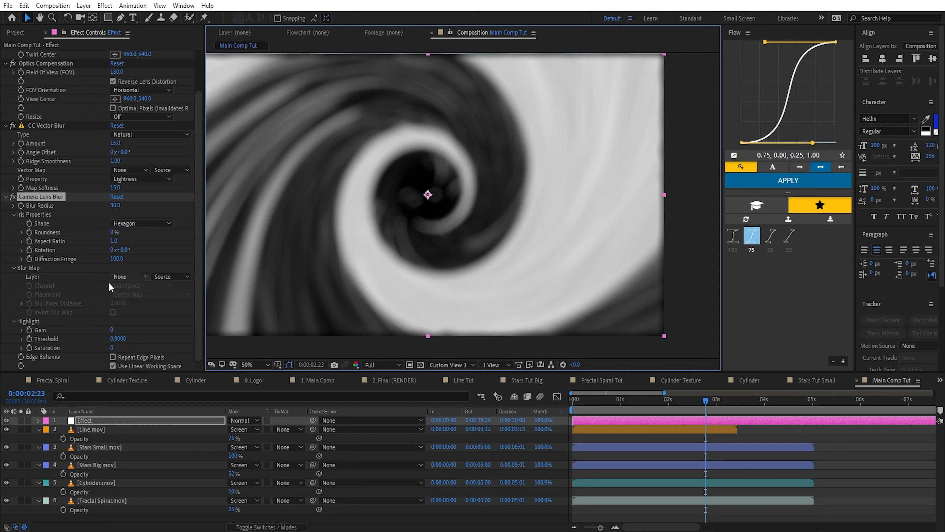
left_click(112, 356)
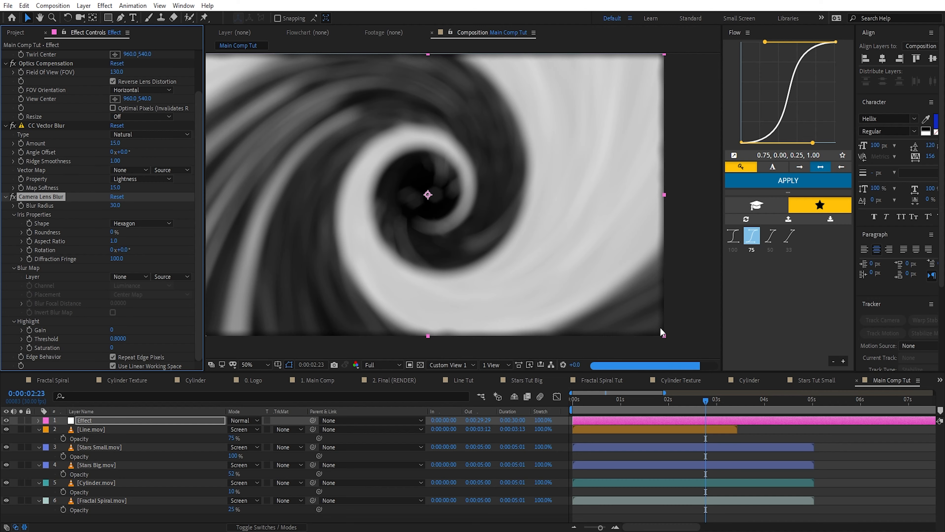
Create a white 1920 x 1080 px solid named Blur Map at the top of the Main Comp Tut composition
left_click(84, 5)
mouse_move(93, 17)
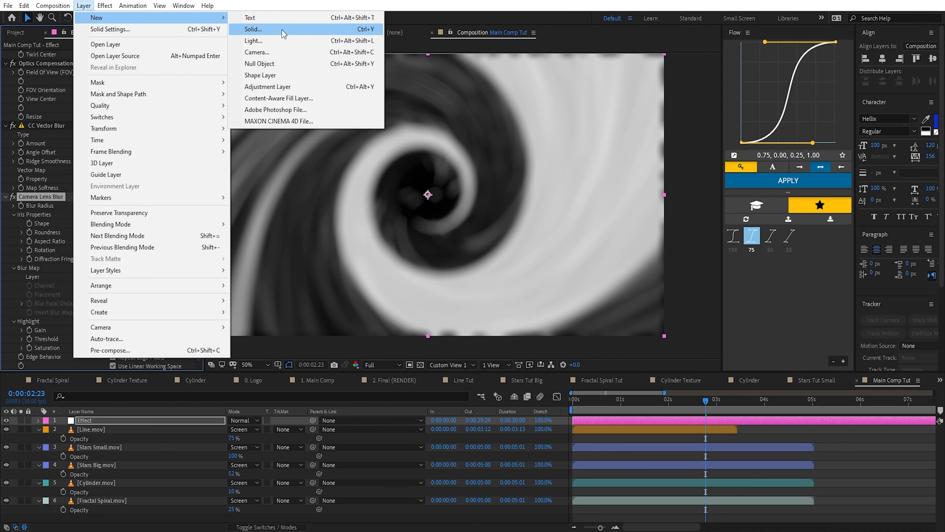
left_click(253, 29)
type("Blur M")
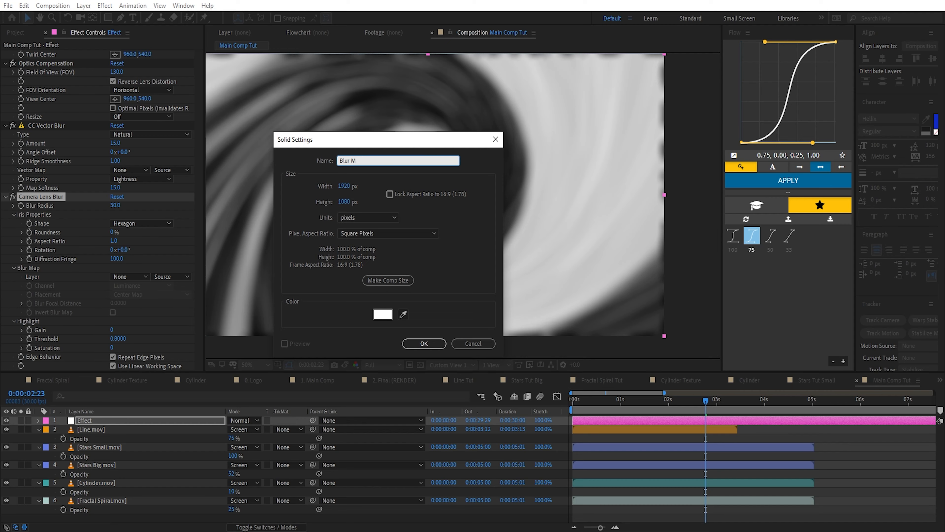
type("ap")
key("Return")
Add the Gradient Ramp effect to the Blur Map solid and solo the layer
key("ctrl+space")
type("g")
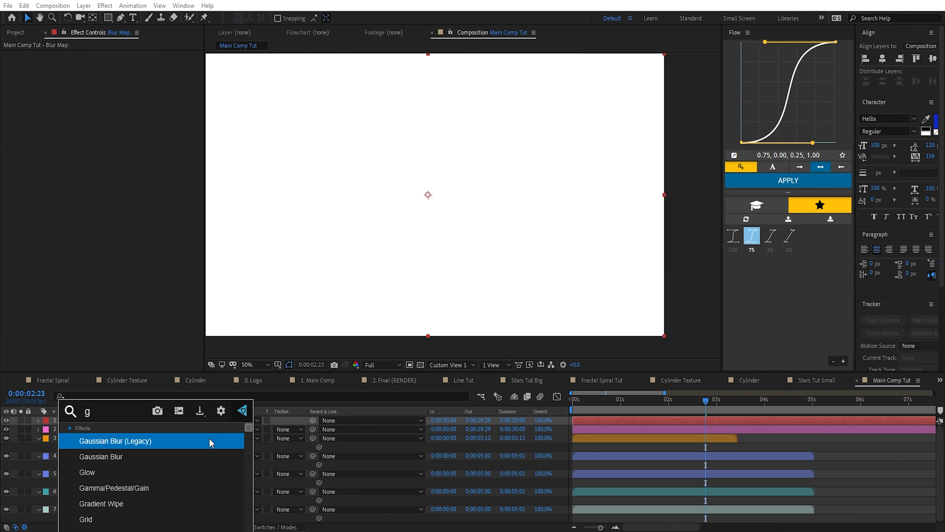
type("rad")
key("Return")
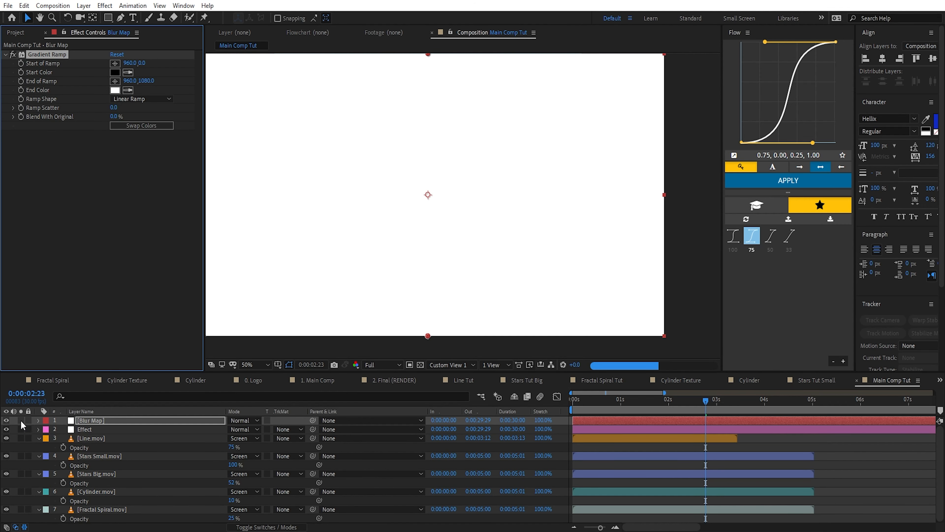
left_click(21, 420)
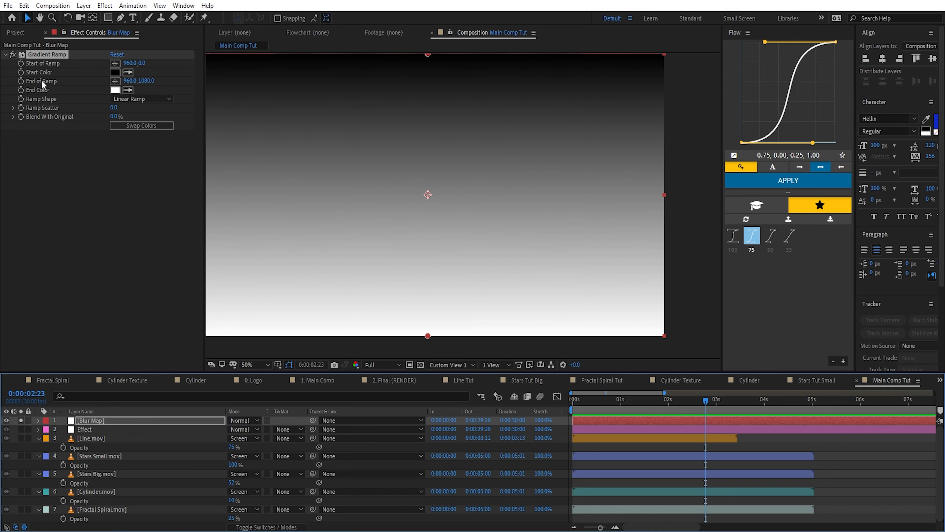
Change the Gradient Ramp to a Radial Ramp and centre its start point at 960, 540
key("comma")
left_click(123, 99)
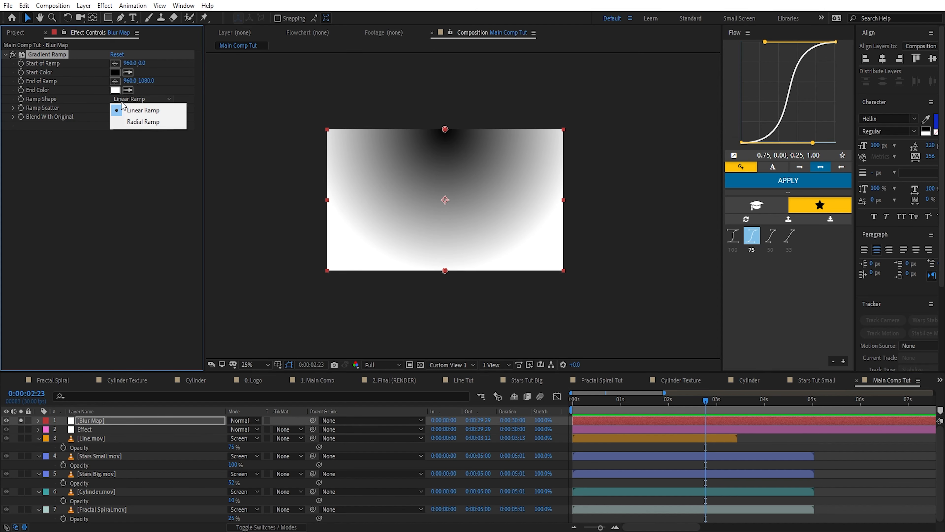
left_click(130, 123)
left_click_drag(445, 130, 445, 198)
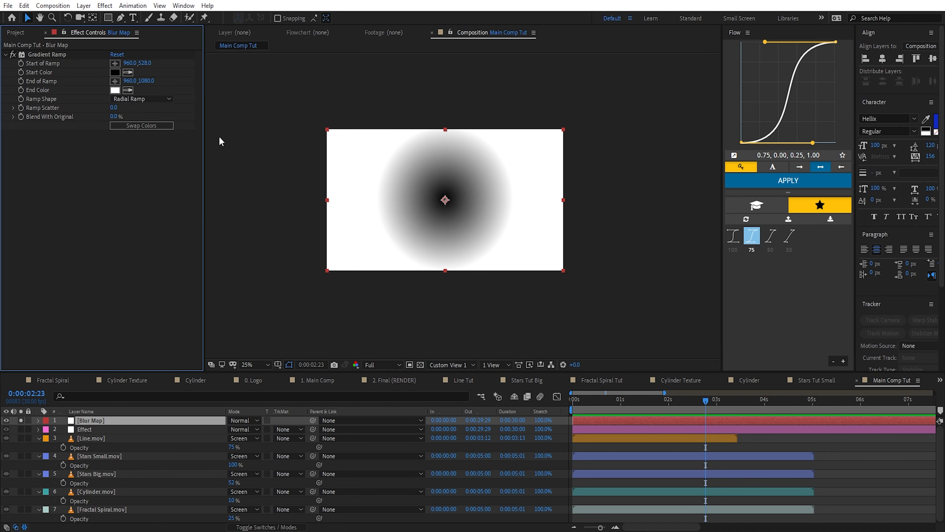
left_click(145, 64)
type("540")
key("Return")
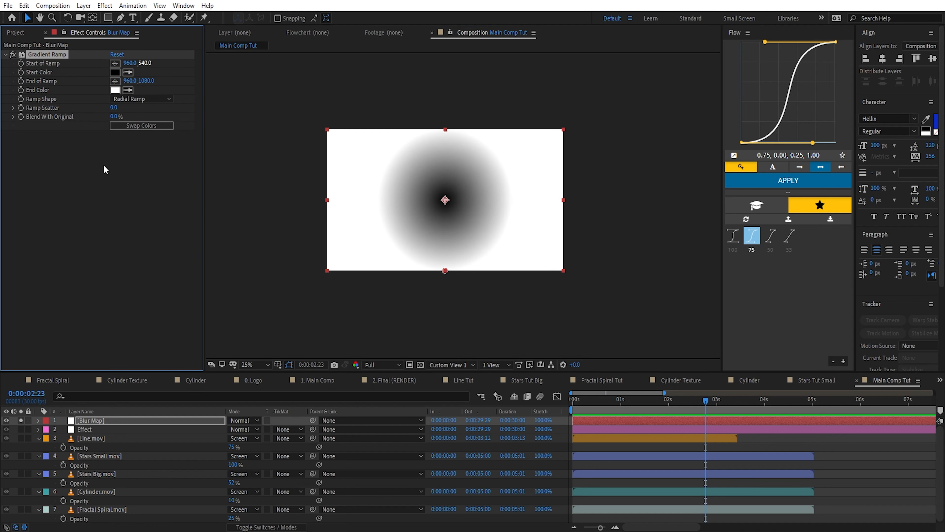
Extend the Gradient Ramp's end point straight down below the frame, to about 960, 2100
key("period")
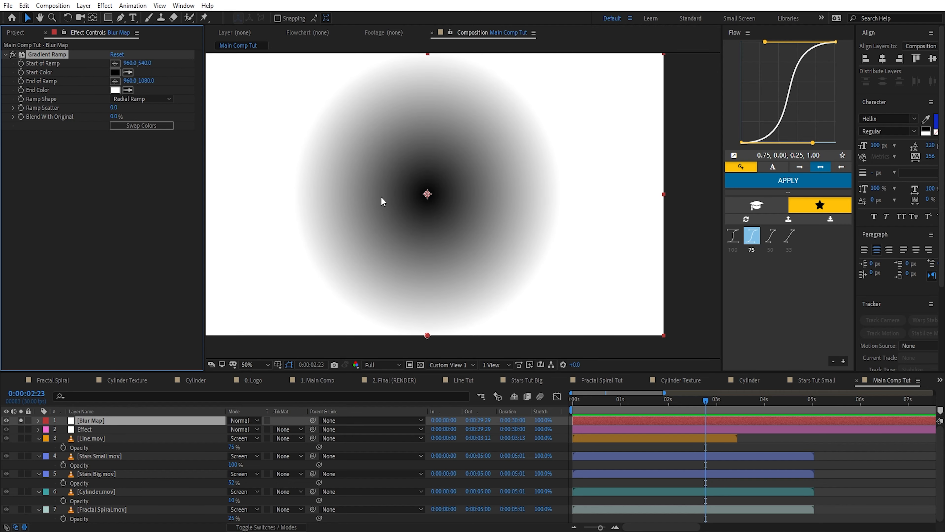
key("comma")
left_click_drag(444, 271, 441, 371)
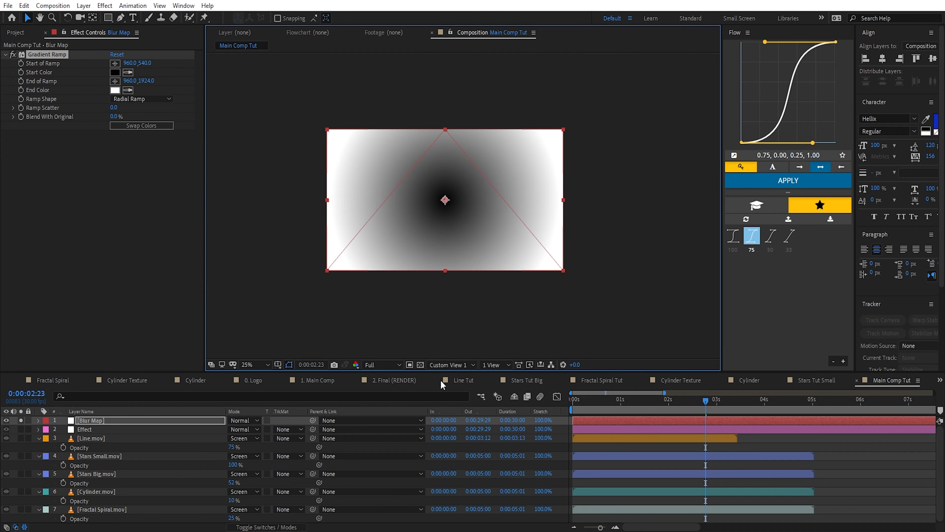
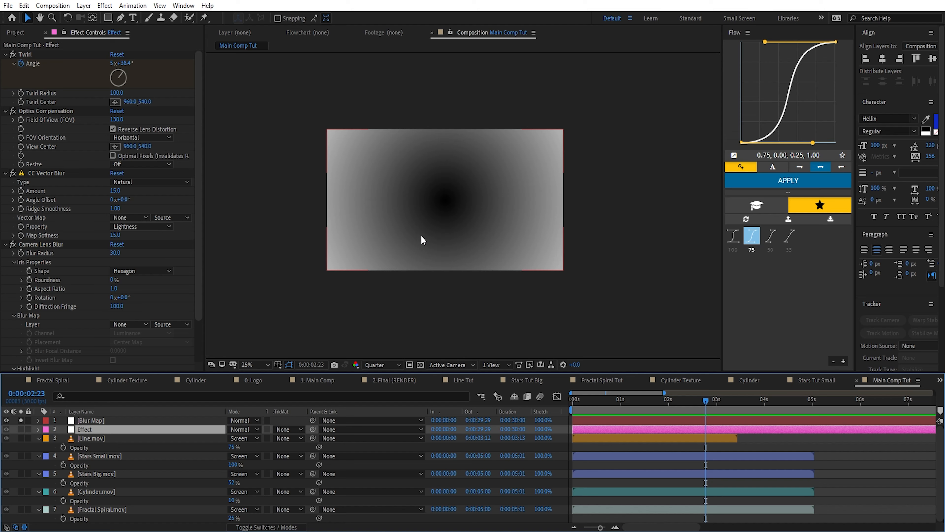
Add Levels to the Blur Map layer with Input Black at about 0.2275 and Input White at about 0.9176
left_click(95, 420)
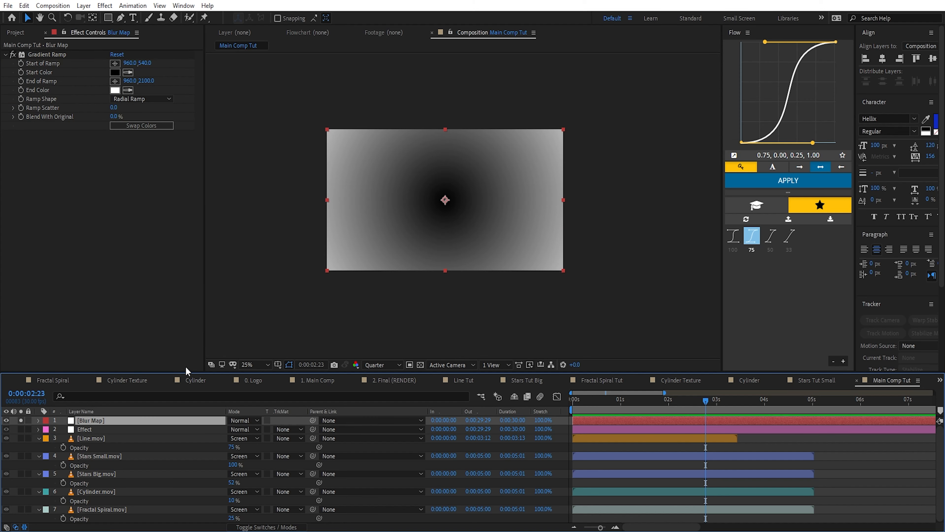
key("ctrl+space")
type("lev")
key("Escape")
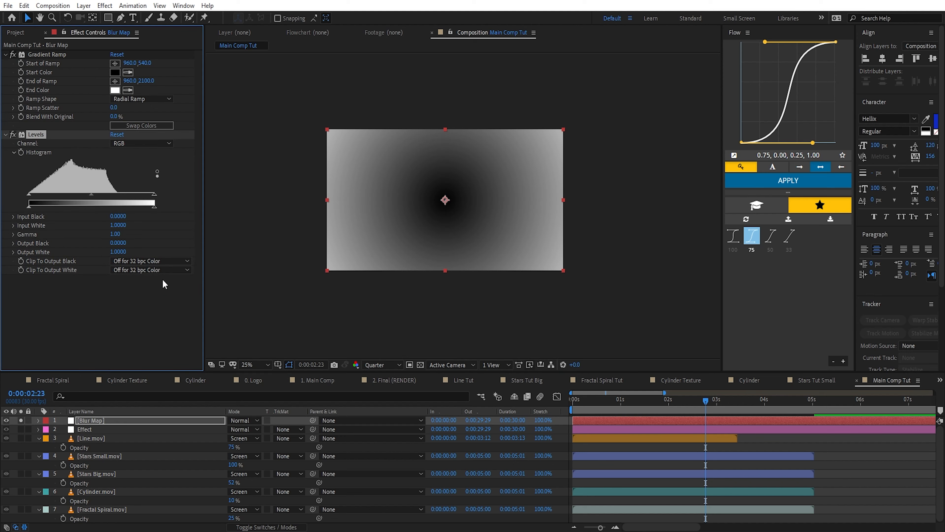
left_click_drag(30, 204, 54, 204)
mouse_move(154, 194)
left_mouse_down()
mouse_move(130, 198)
mouse_move(144, 199)
left_mouse_up()
mouse_move(52, 194)
left_mouse_down()
mouse_move(67, 197)
mouse_move(57, 196)
left_mouse_up()
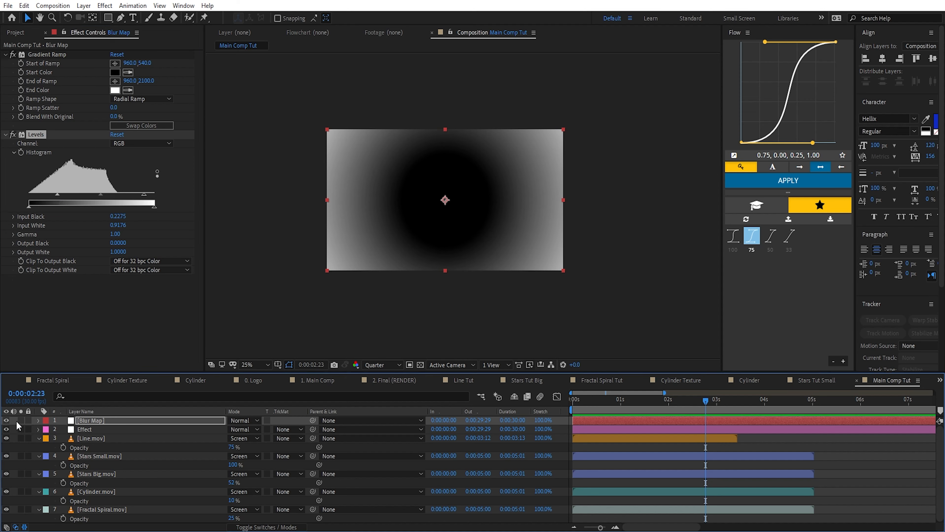
Hide the Blur Map layer and use it as the Effect layer's Camera Lens Blur map, sourced from Effects & Masks
left_click(7, 420)
left_click(99, 430)
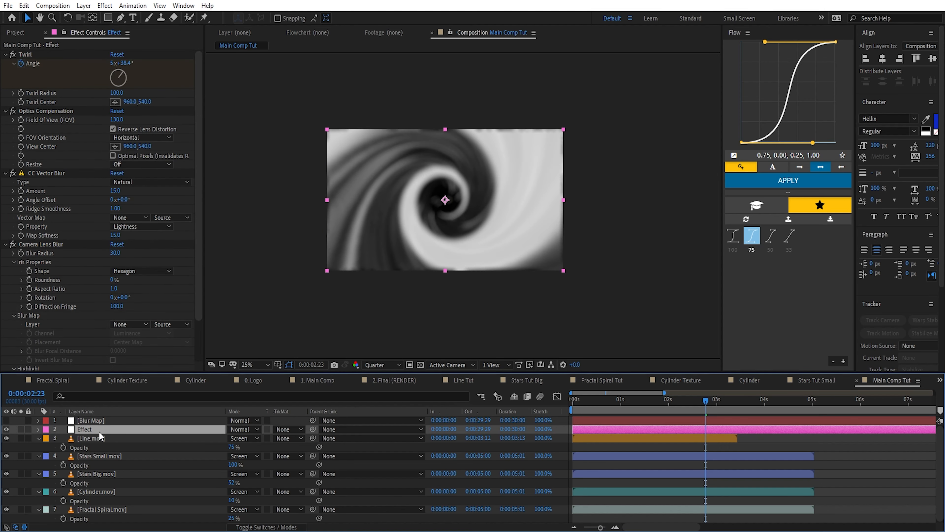
scroll(62, 259, "down", 3)
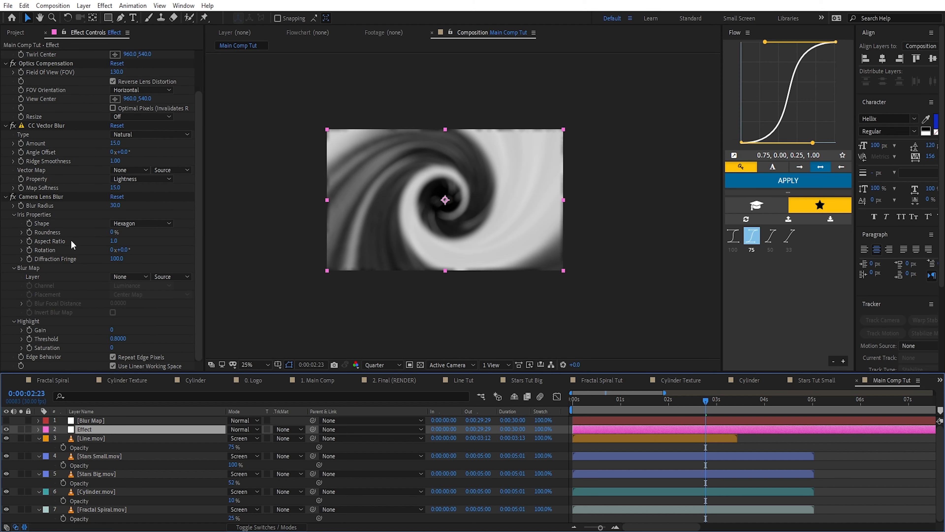
left_click(126, 276)
left_click(159, 305)
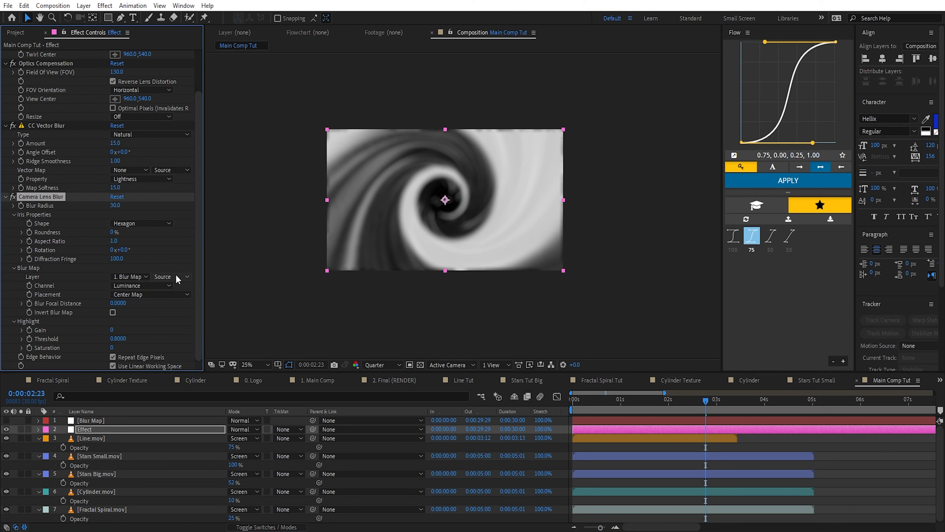
left_click(176, 275)
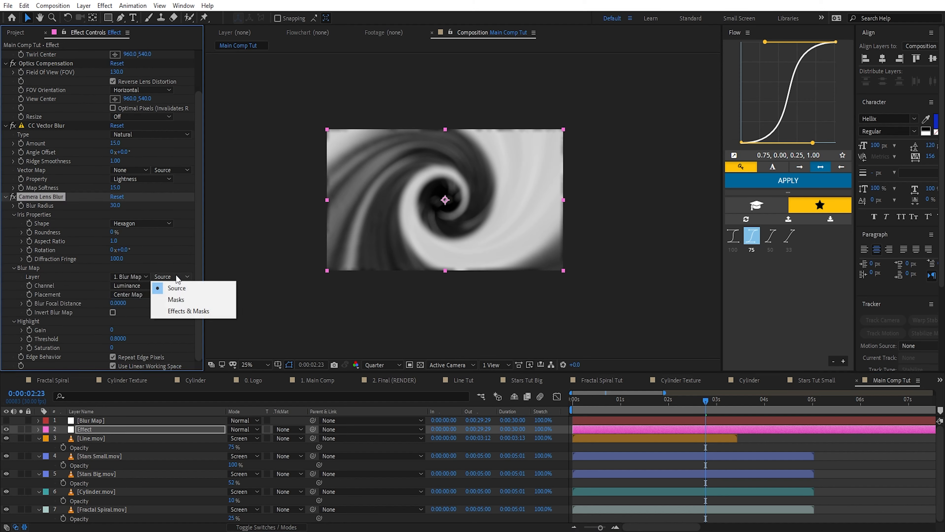
left_click(182, 311)
Set the preview resolution to Full and examine the mapped lens blur around the spiral's centre up close
left_click(381, 364)
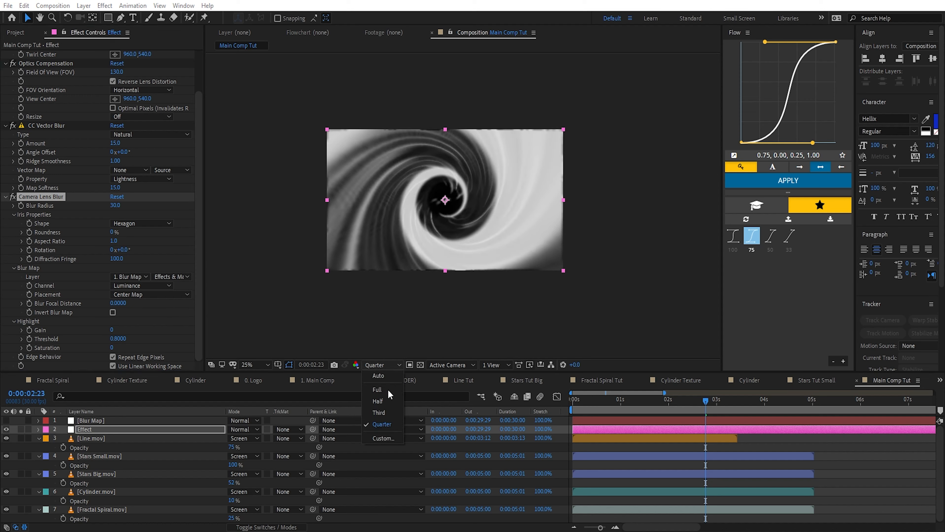
left_click(372, 389)
key("period")
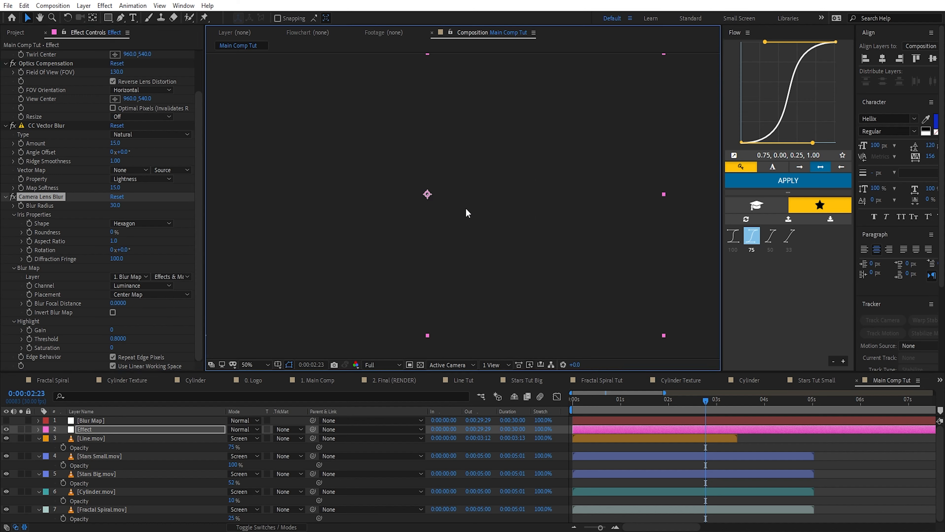
left_click(654, 288)
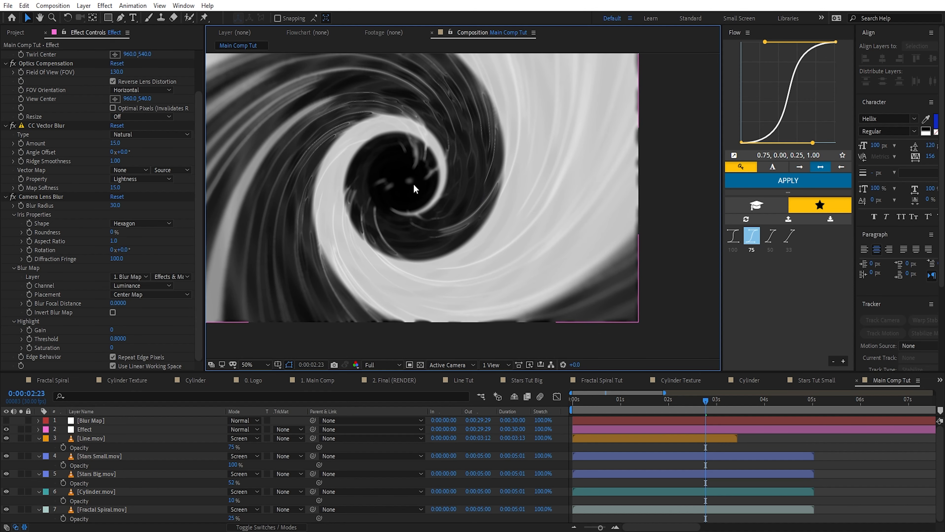
left_click_drag(474, 221, 504, 244)
key("period")
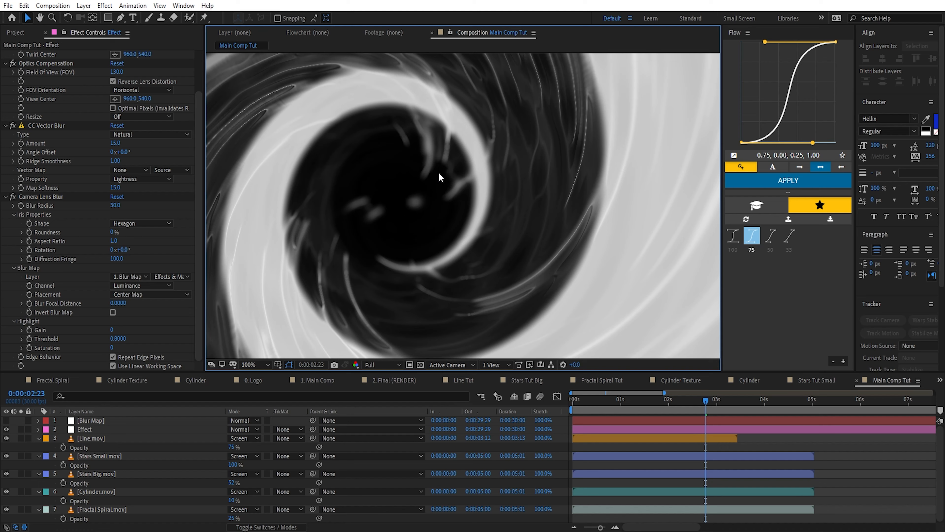
Turn on both Clip To Output Black and Clip To Output White in the Blur Map layer's Levels effect
left_click(89, 422)
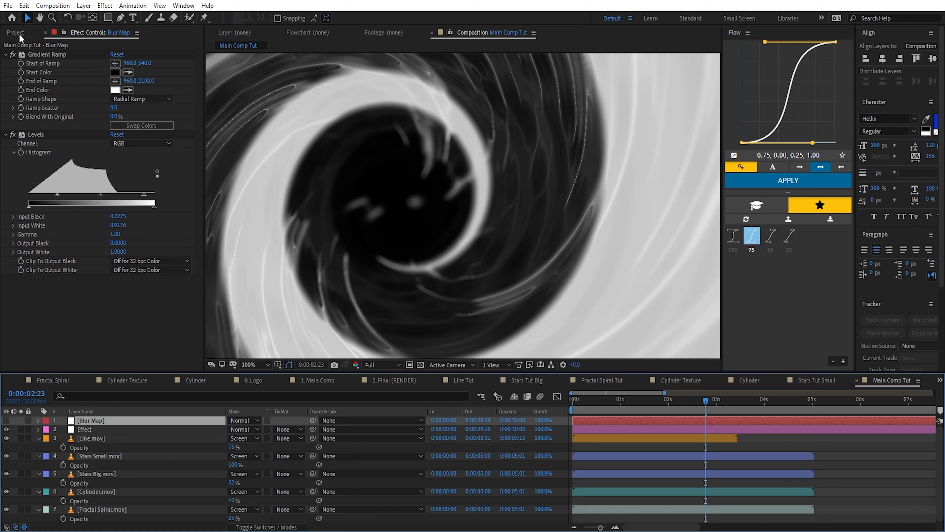
key("ctrl+0")
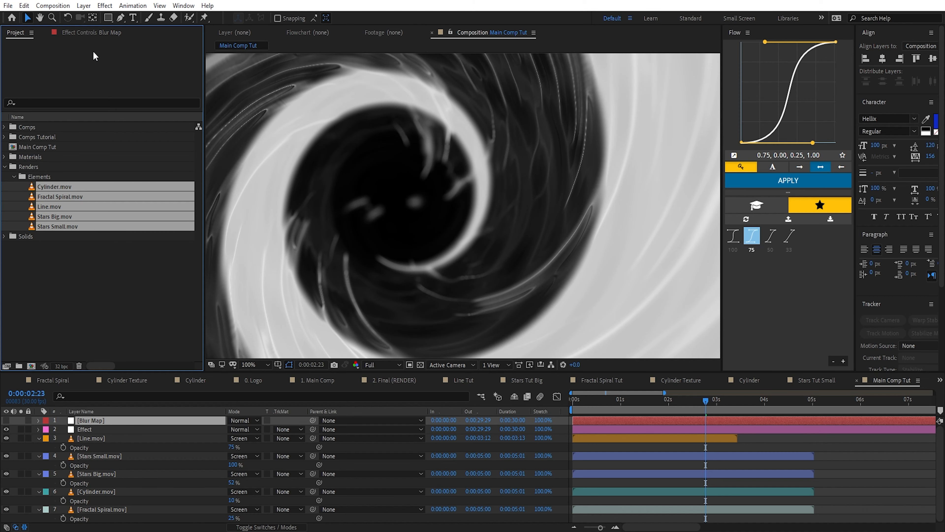
left_click(91, 32)
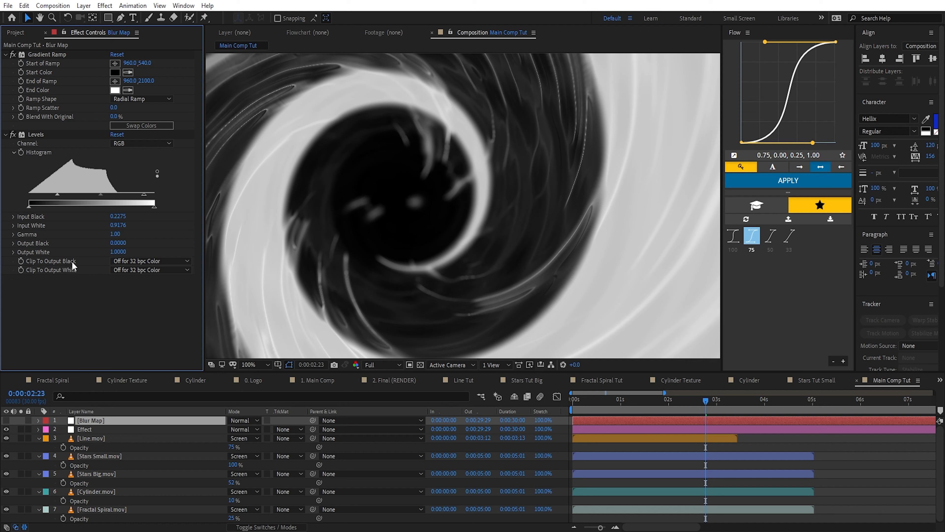
left_click(143, 262)
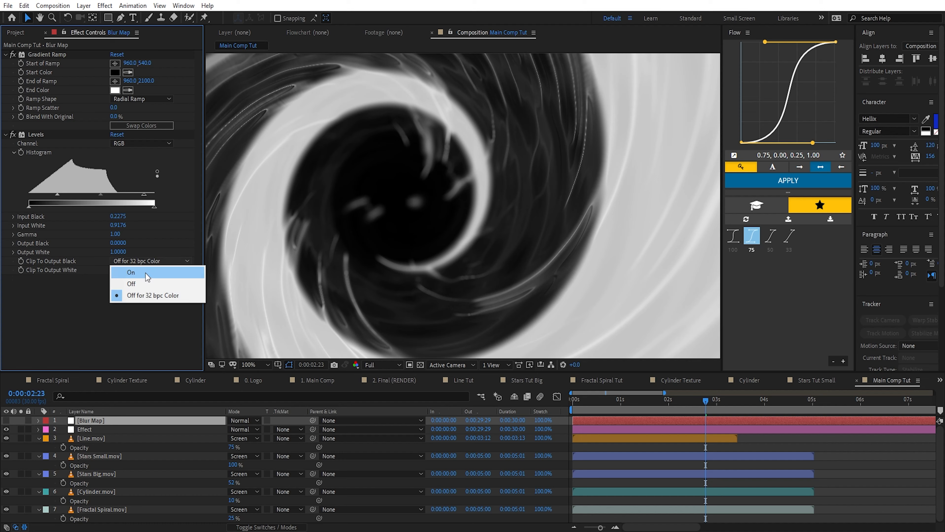
left_click(146, 273)
left_click(145, 270)
left_click(145, 282)
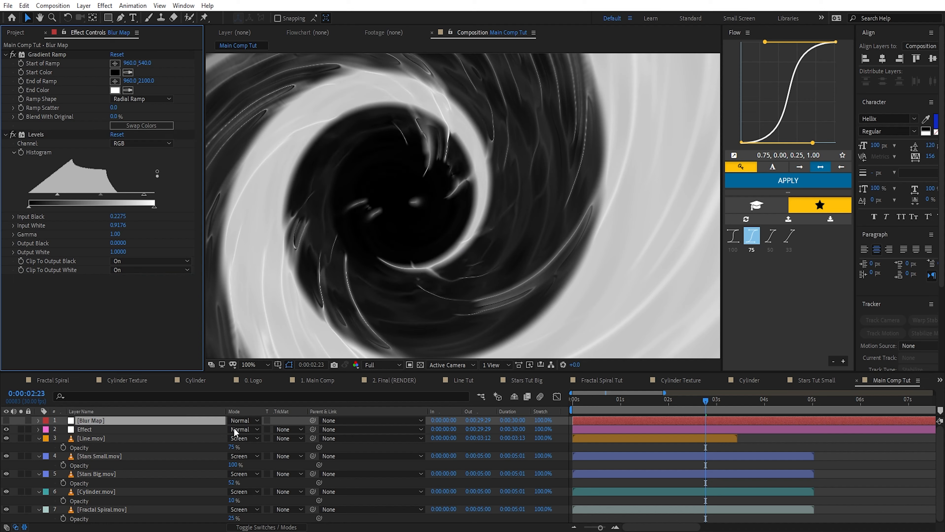
Compare the spiral with the Effect layer's Camera Lens Blur disabled and enabled
left_click(98, 429)
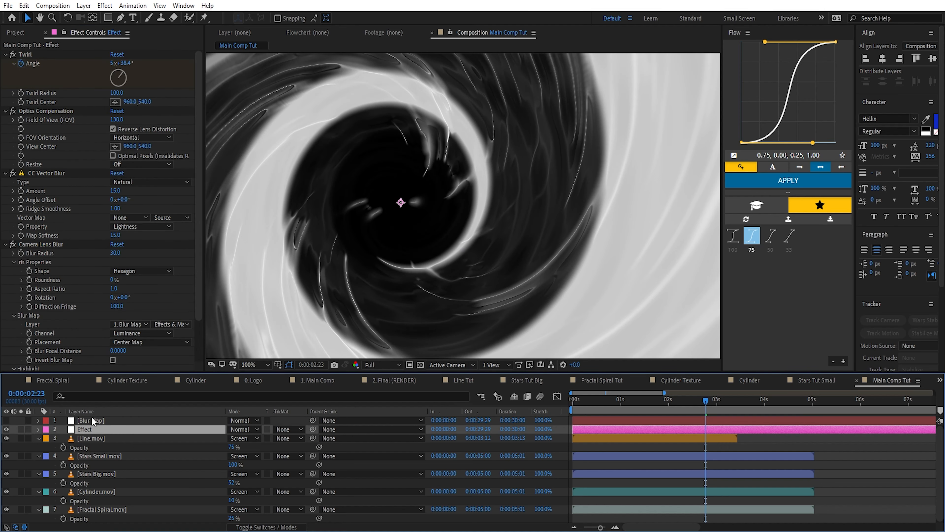
left_click(13, 245)
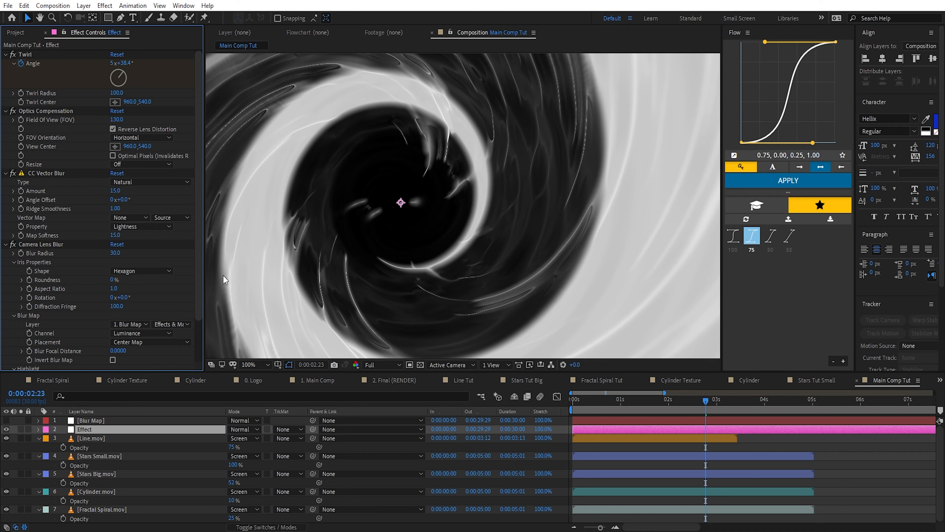
key("comma")
key("comma")
left_click(13, 245)
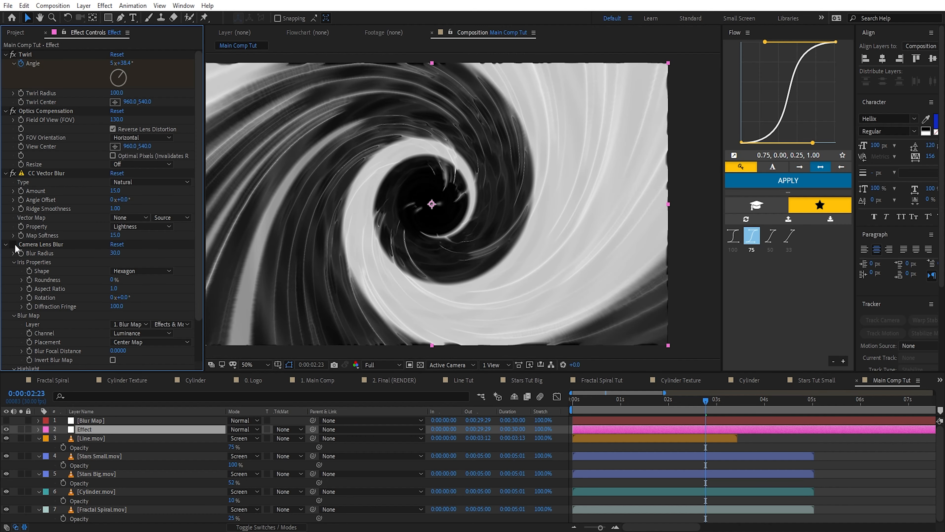
left_click(13, 244)
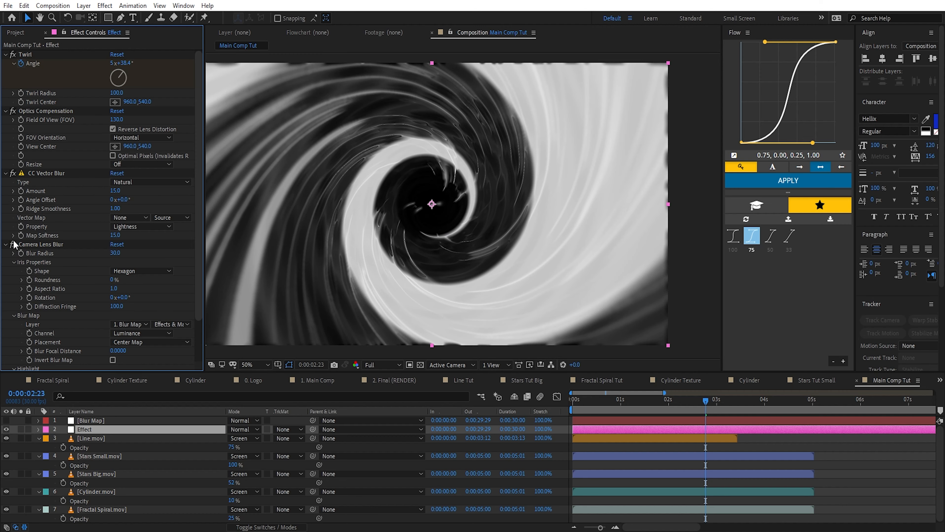
Compare the spiral with CC Vector Blur disabled and enabled, and set the preview resolution to Quarter
left_click_drag(497, 273, 533, 240)
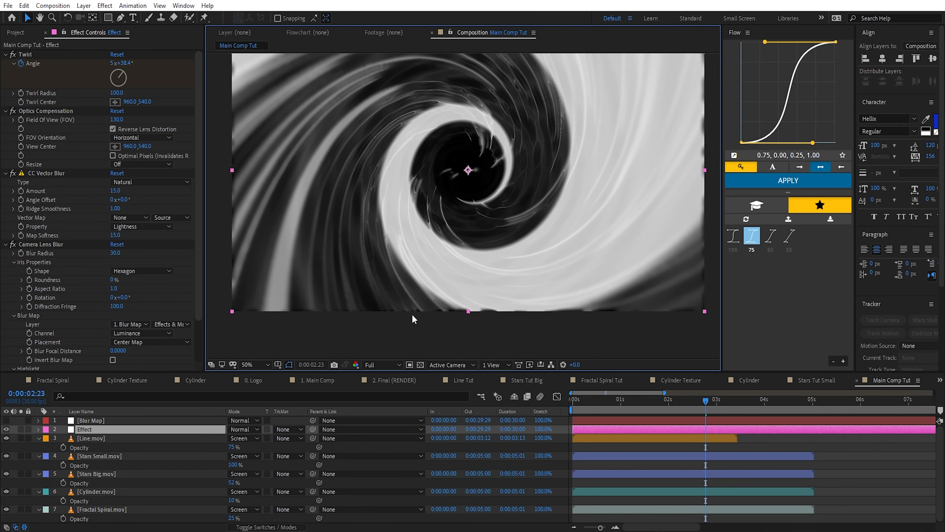
left_click(13, 174)
left_click(13, 173)
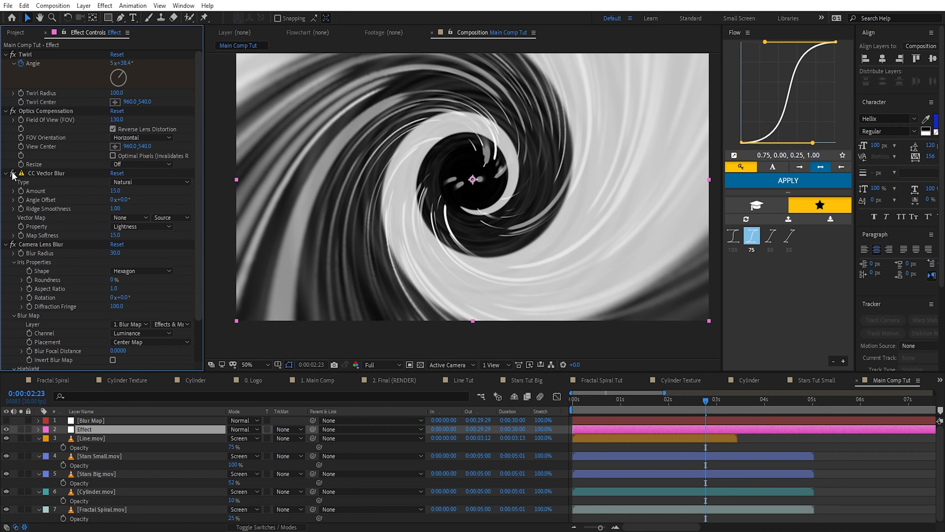
left_click_drag(535, 239, 542, 271)
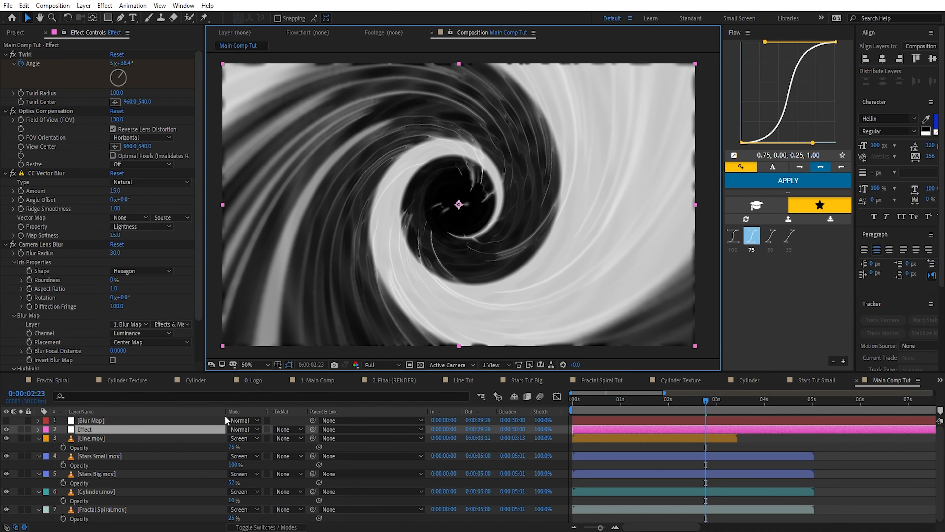
key("ctrl+alt+shift+j")
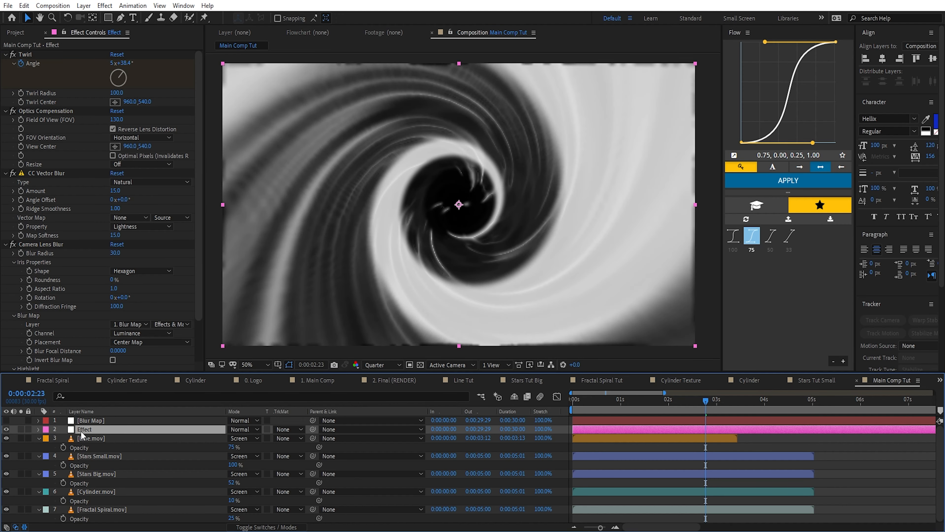
Add Fast Box Blur to the Effect layer with Blur Radius 0.5, Iterations 1 and Repeat Edge Pixels turned on
key("ctrl+space")
type("fast")
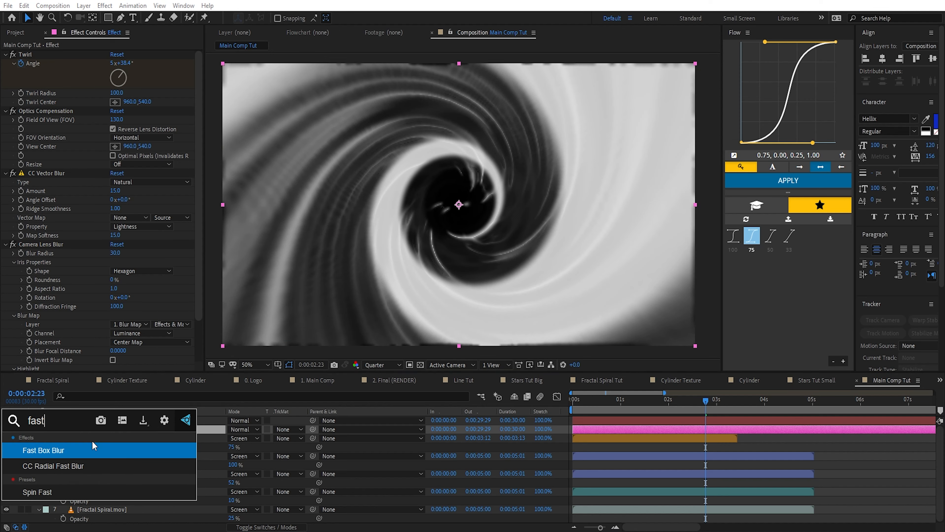
key("Return")
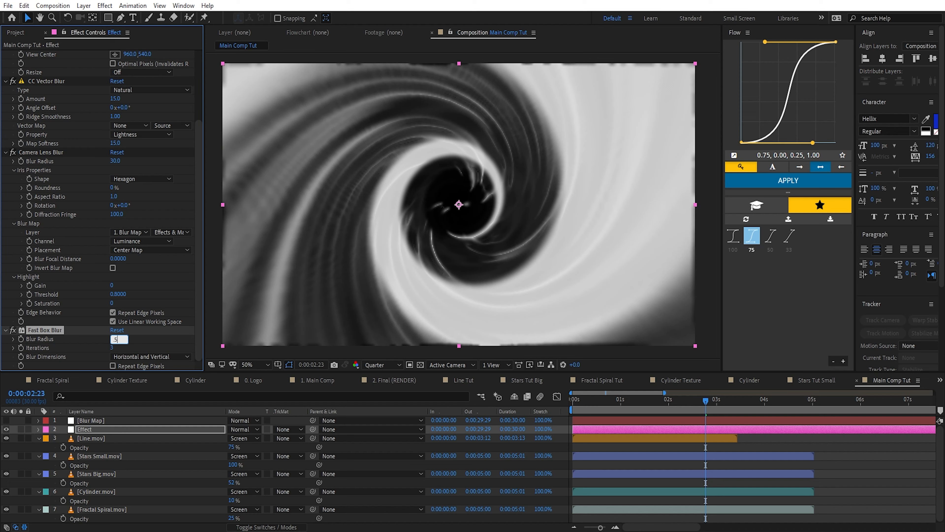
type(".5")
key("Return")
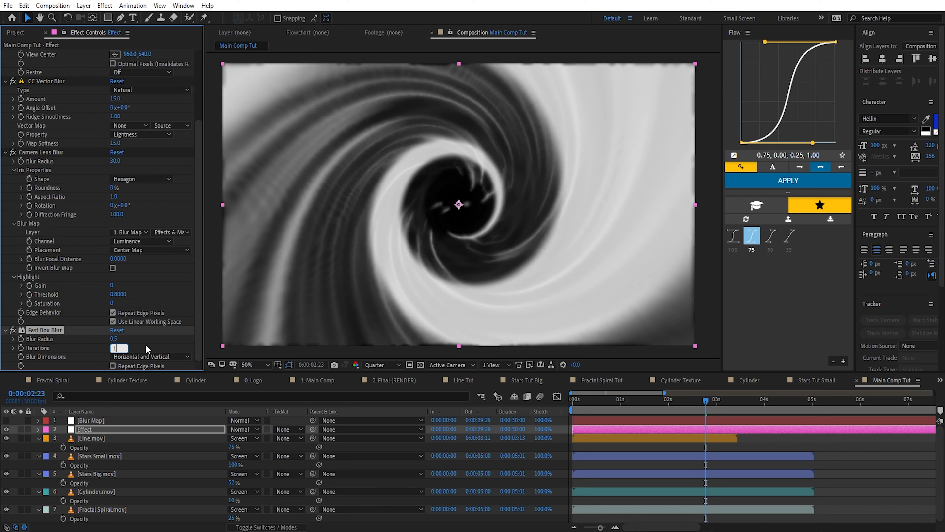
type("1")
key("Return")
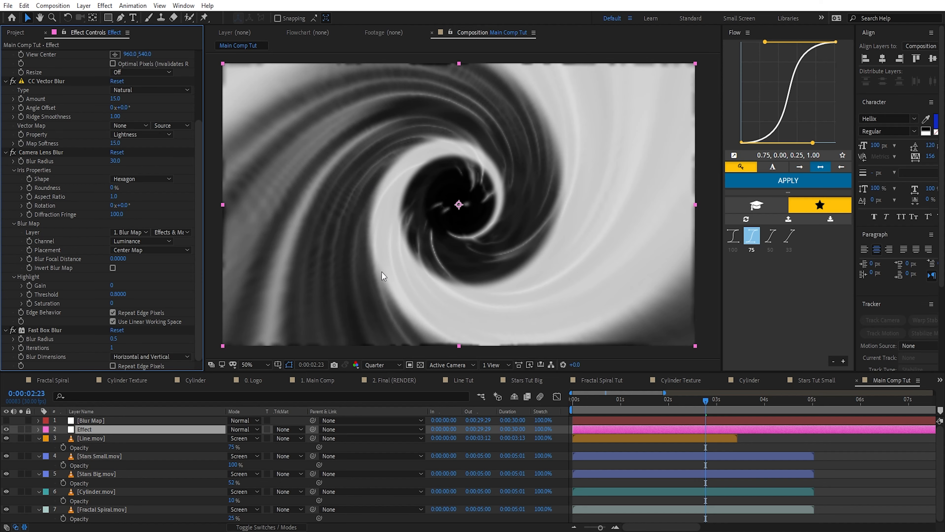
left_click(113, 366)
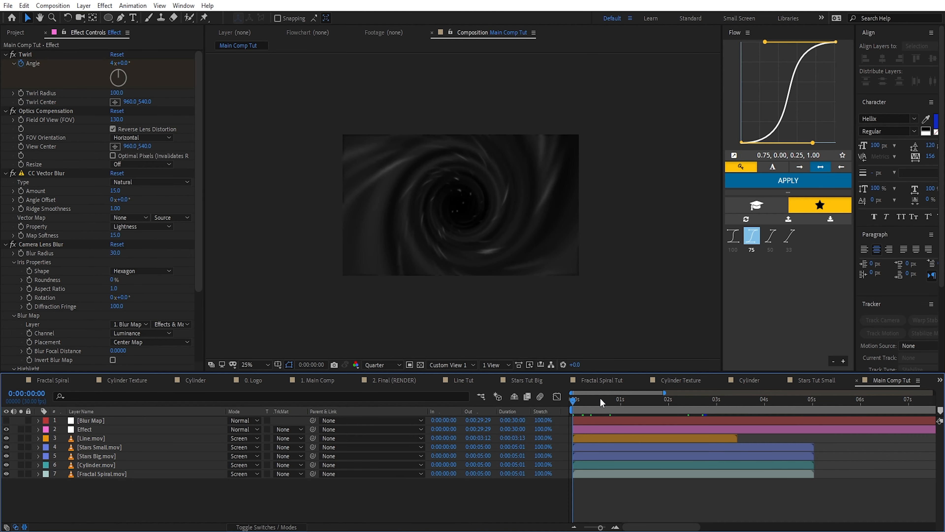
Preview the opening of the spiral, then create a black 1920 x 1080 px solid named Start
key("space")
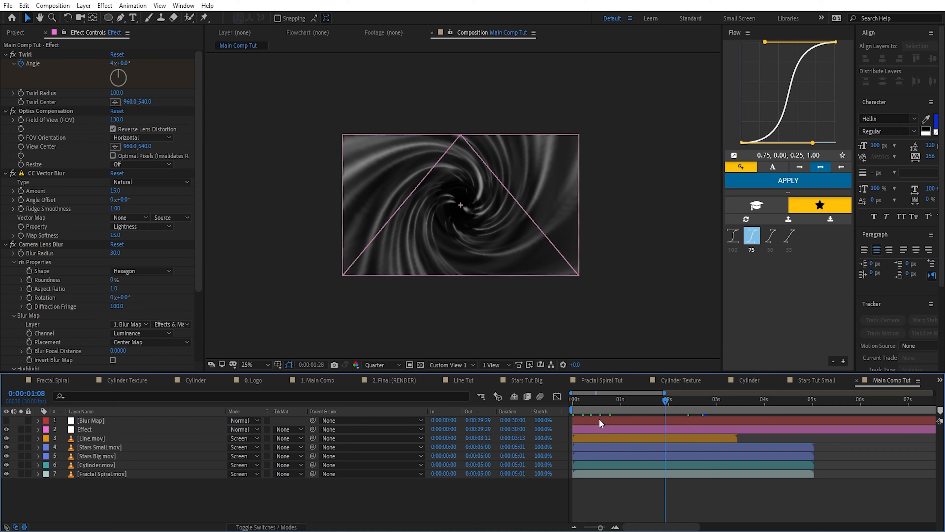
key("space")
left_click(83, 6)
mouse_move(97, 16)
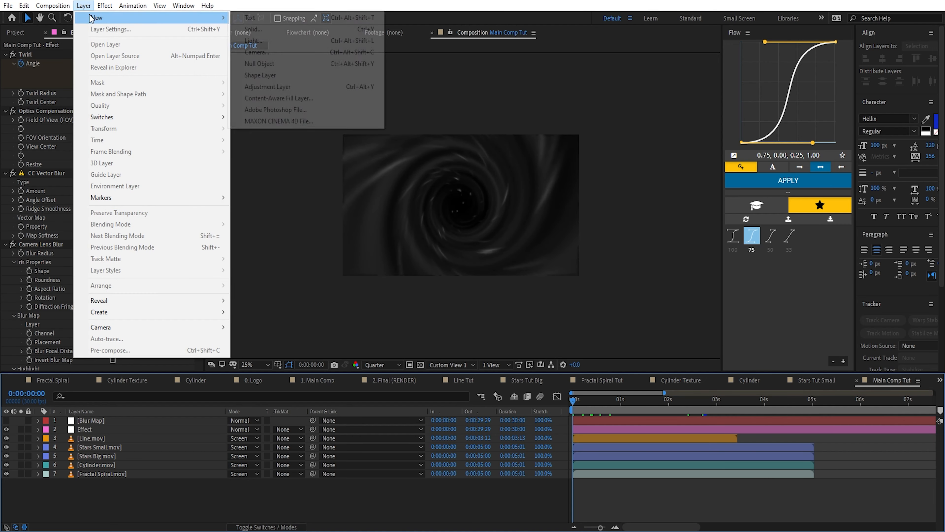
left_click(280, 26)
type("Start")
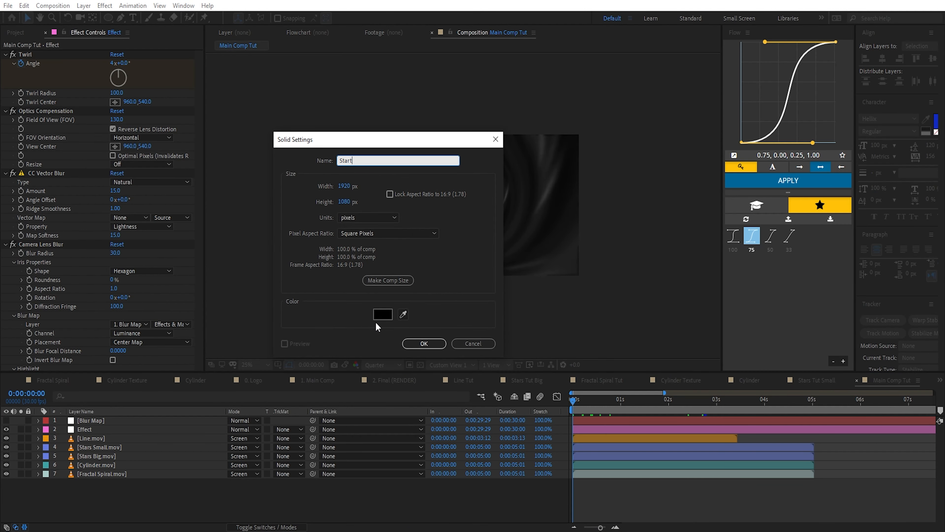
left_click(383, 314)
left_click(293, 272)
left_click(434, 184)
left_click(424, 343)
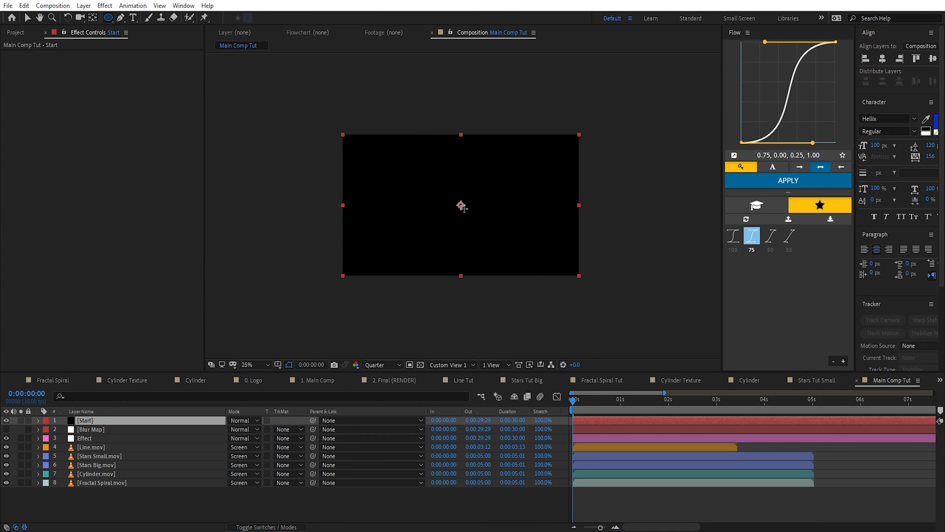
Draw an elliptical mask over the spiral's centre on the Start solid and set its feather to 152 px
key("ctrl+Right")
mouse_move(460, 205)
left_mouse_down()
mouse_move(498, 260)
mouse_move(556, 310)
mouse_move(699, 344)
mouse_move(610, 329)
mouse_move(517, 329)
mouse_move(473, 299)
mouse_move(449, 218)
mouse_move(468, 231)
left_mouse_up()
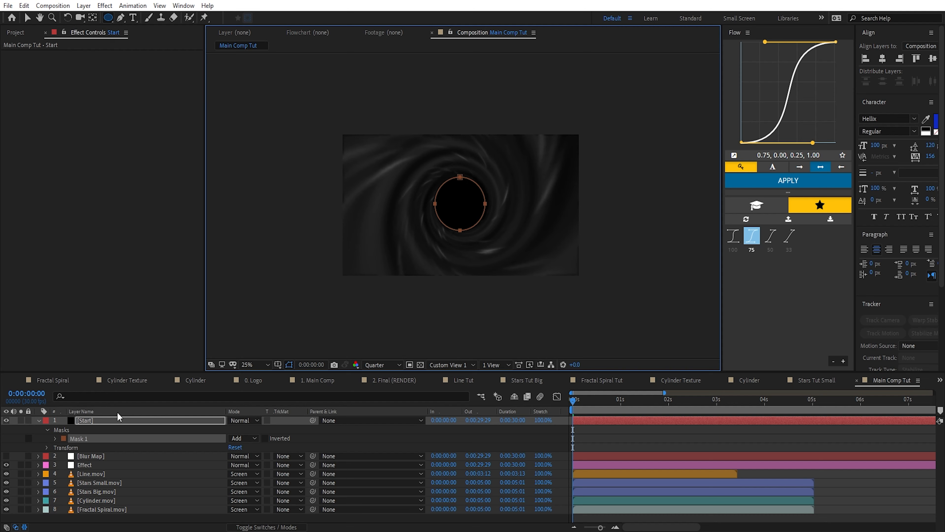
key("f")
key("v")
key("period")
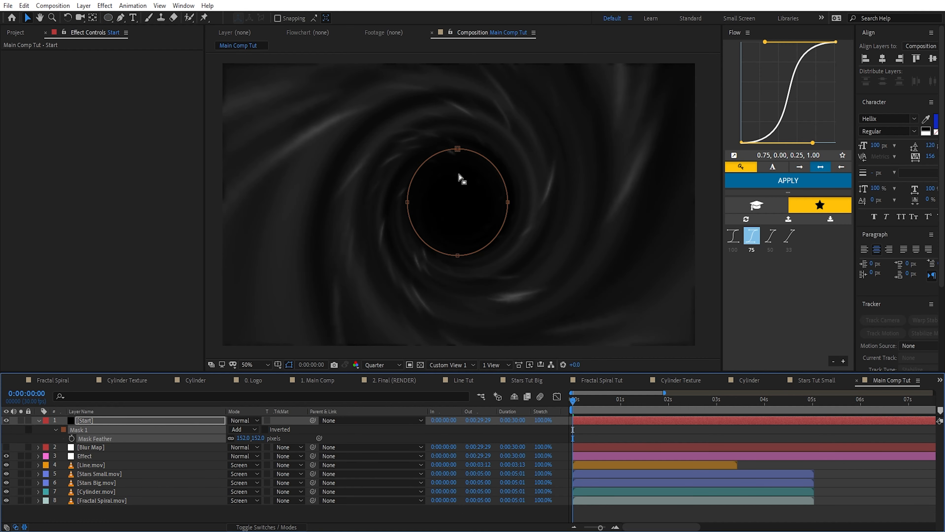
Shrink the Start layer's elliptical mask around the spiral's dark centre and reduce its feather to 102 px
double_click(458, 149)
mouse_move(509, 149)
left_mouse_down()
mouse_move(483, 173)
mouse_move(483, 189)
mouse_move(520, 158)
left_mouse_up()
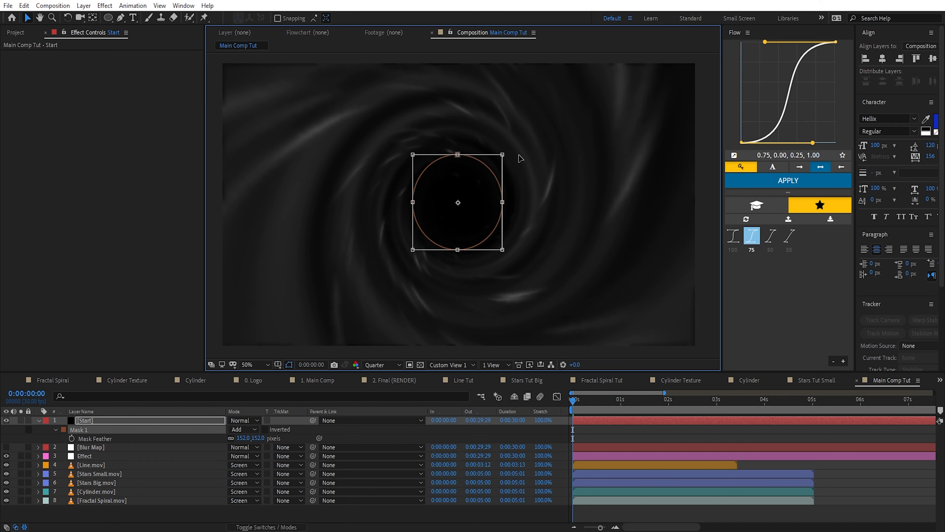
left_click_drag(567, 404, 632, 408)
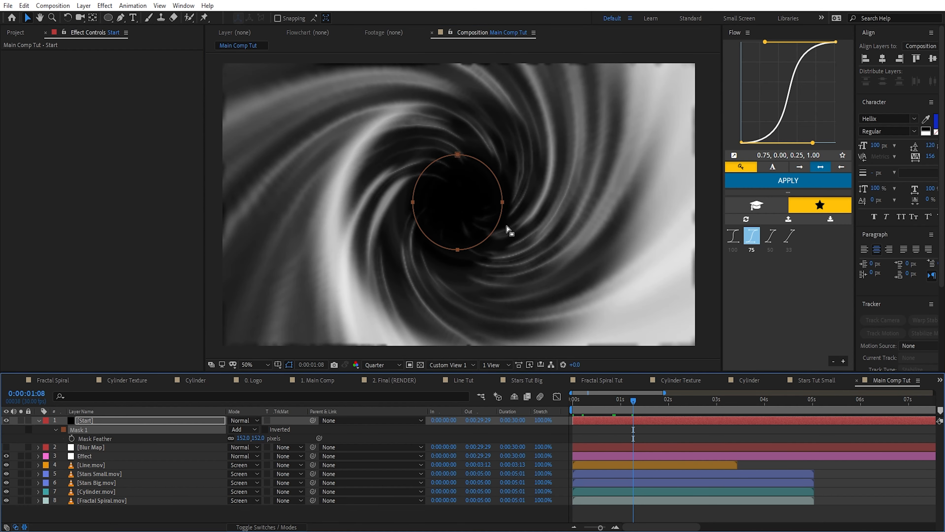
key("comma")
double_click(463, 184)
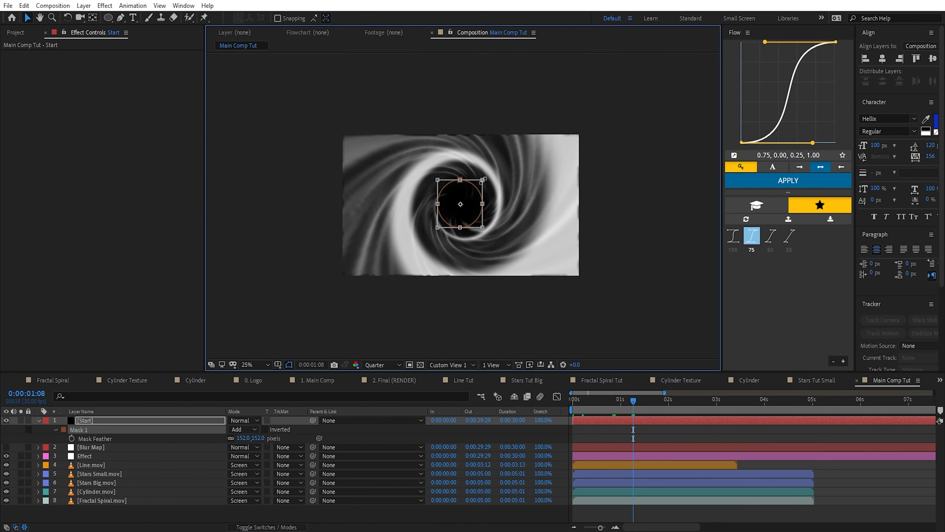
mouse_move(483, 180)
left_mouse_down()
mouse_move(474, 190)
mouse_move(492, 182)
left_mouse_up()
key("period")
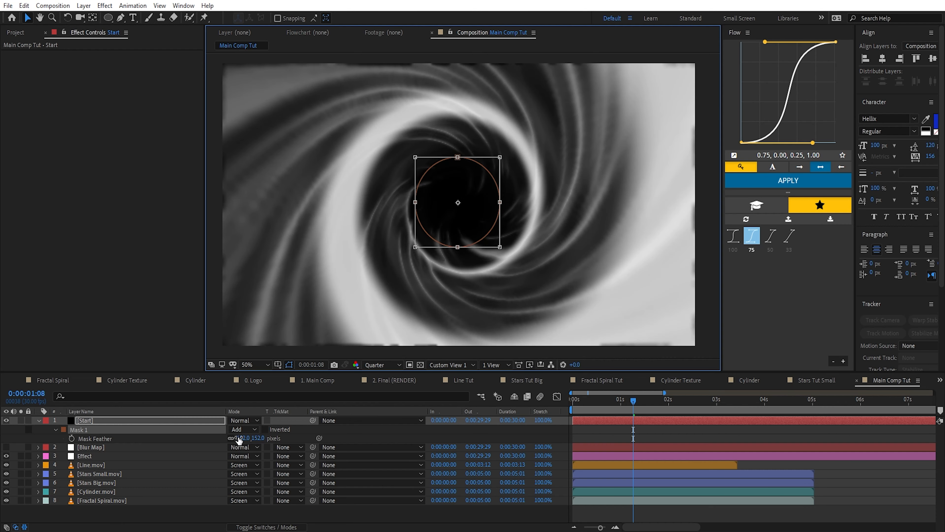
mouse_move(238, 439)
left_mouse_down()
mouse_move(249, 439)
mouse_move(241, 447)
left_mouse_up()
Disable Camera Lens Blur and CC Vector Blur on the Effect layer, and set the preview resolution to Half
left_click(72, 455)
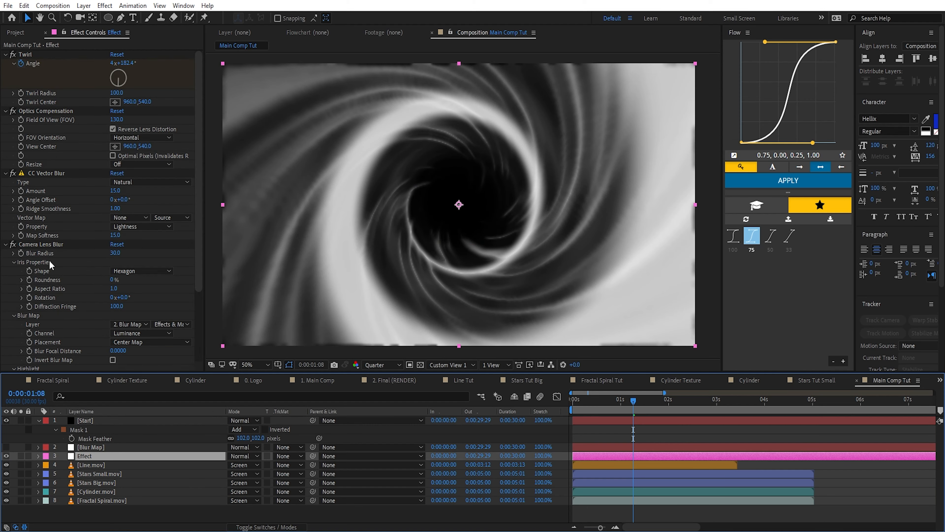
left_click(15, 246)
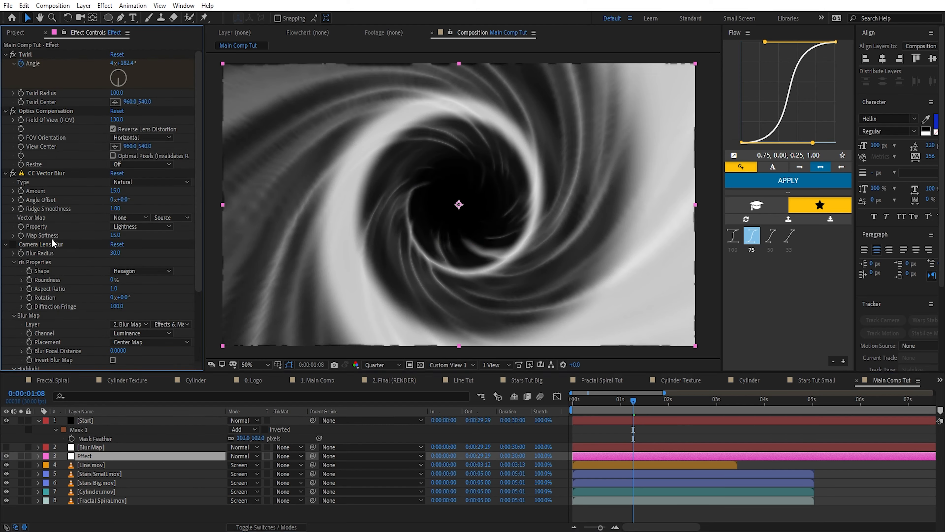
left_click(13, 173)
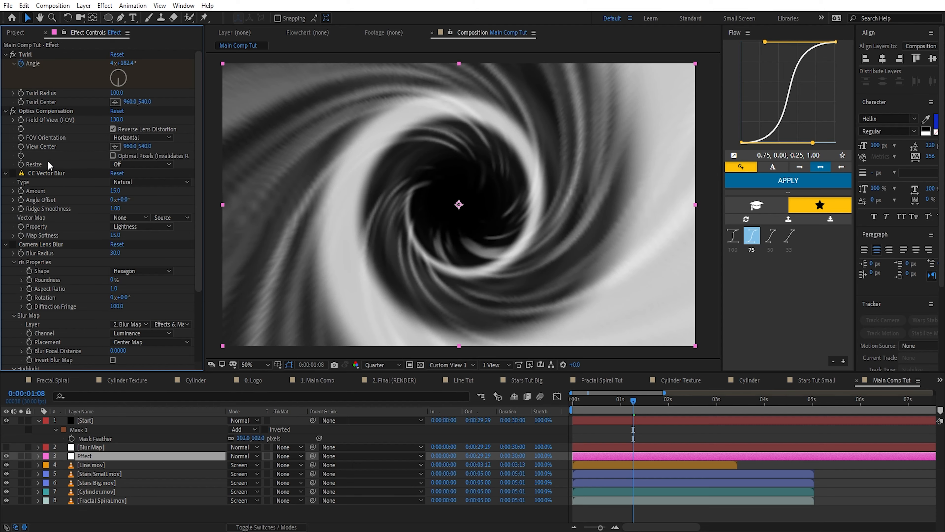
left_click(382, 364)
left_click(377, 389)
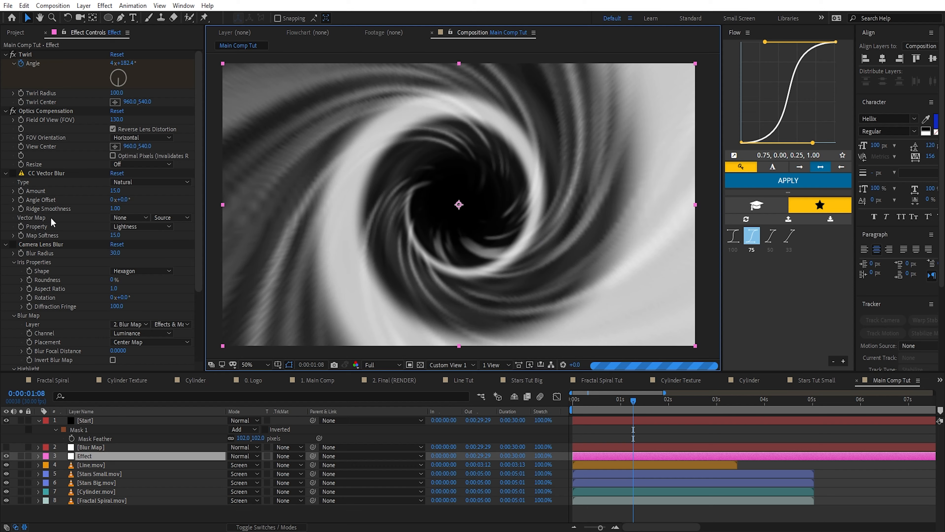
left_click(381, 365)
left_click(381, 384)
Shrink the Start layer's mask slightly more and set its feather to 75 px
left_click(112, 420)
double_click(458, 158)
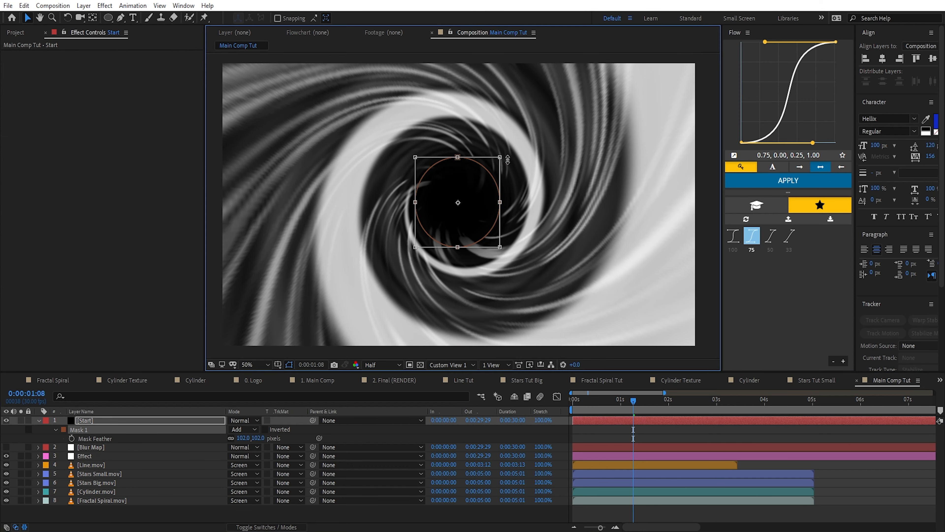
left_click_drag(501, 157, 497, 160)
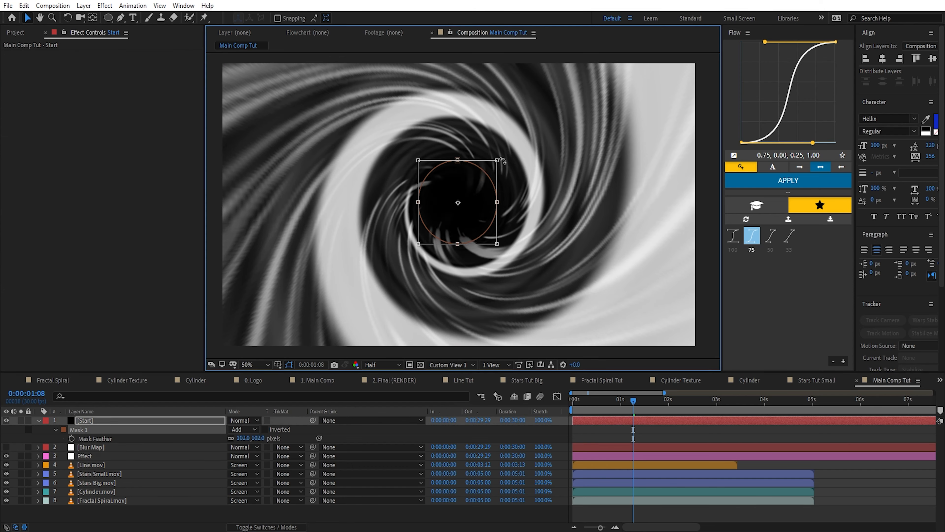
left_click_drag(256, 438, 249, 440)
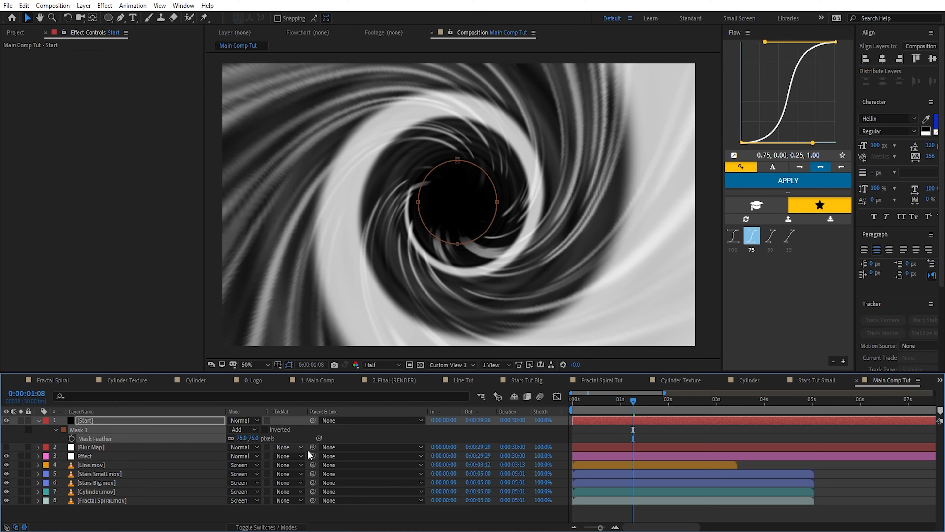
Reveal all mask properties of the Start layer and set a Mask Path keyframe at 0:00:01:08
left_click(92, 422)
key("f")
key("m")
key("m")
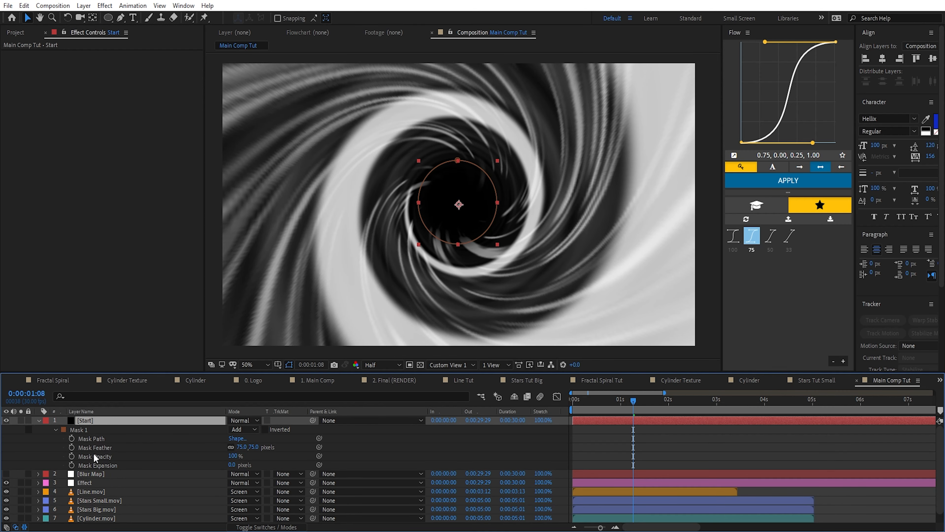
left_click(71, 438)
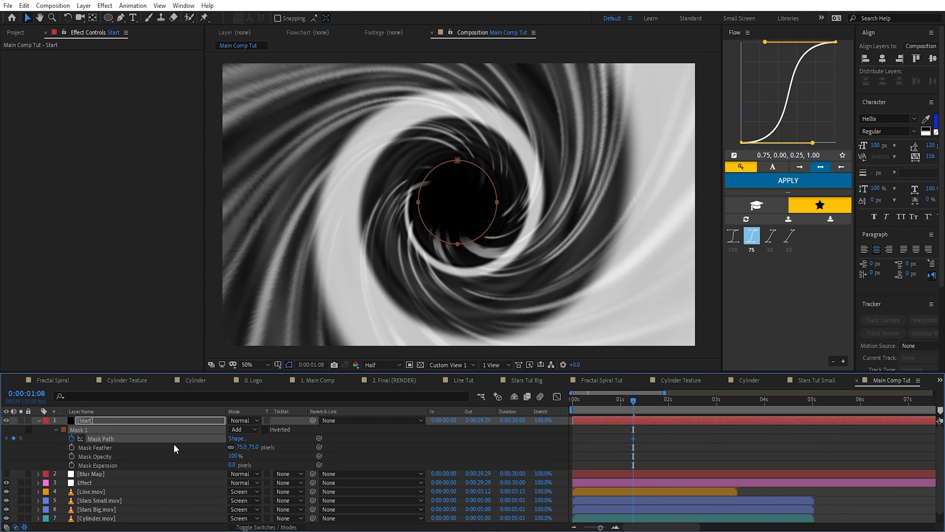
Enlarge the Start mask beyond the whole frame at 0:00:00:00 and ease its closing keyframe with Flow's 75 preset
left_click(597, 405)
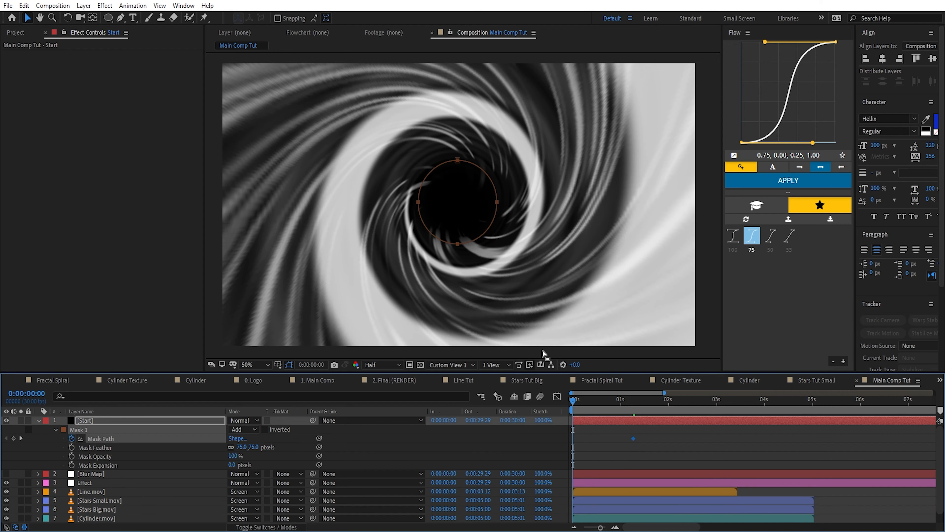
double_click(460, 162)
key("comma")
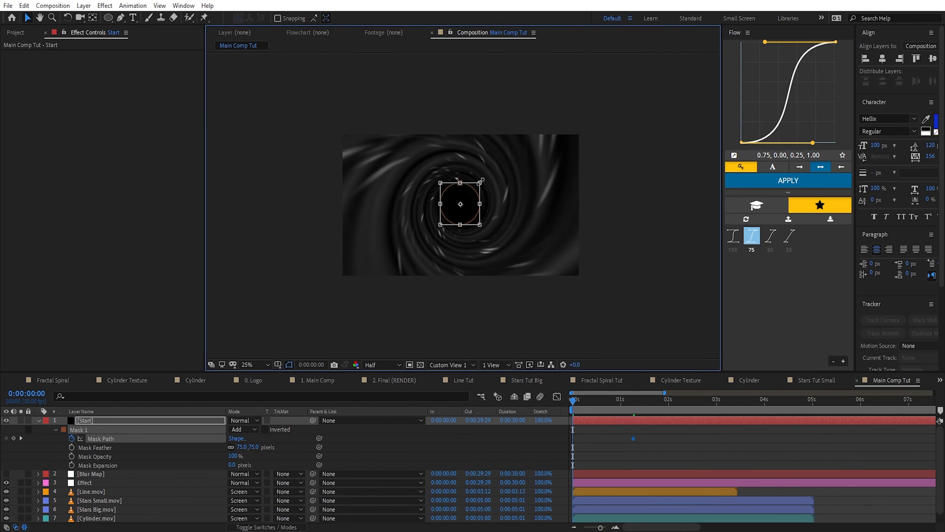
left_click_drag(481, 181, 655, 75)
left_click_drag(650, 435, 614, 457)
left_click(752, 235)
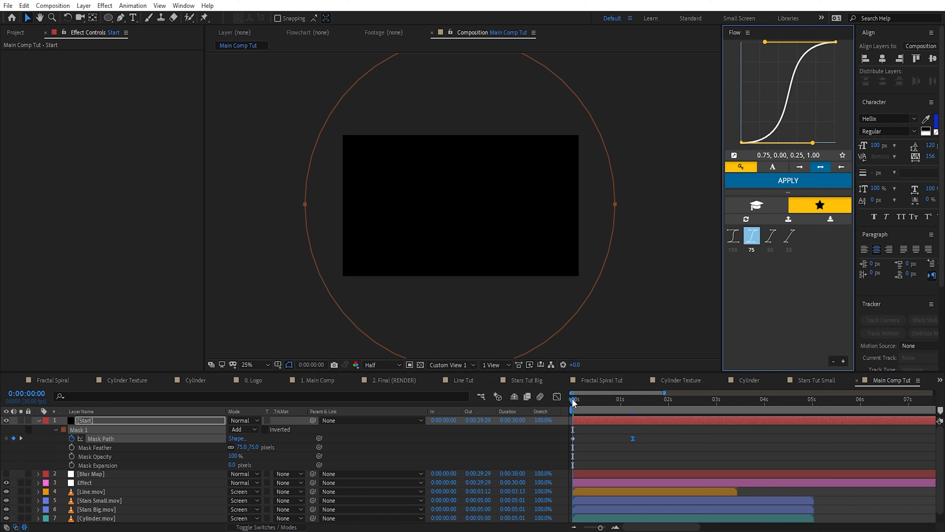
Set the preview resolution to Quarter and move the second Mask Path keyframe to just before the 1-second mark
left_click(383, 364)
left_click(376, 412)
left_click_drag(587, 400, 620, 406)
left_click_drag(633, 438, 598, 407)
Animate Mask Feather from a larger value down to 75 px, aligned with the Mask Path keyframes and eased with the Flow curve
left_click(72, 447)
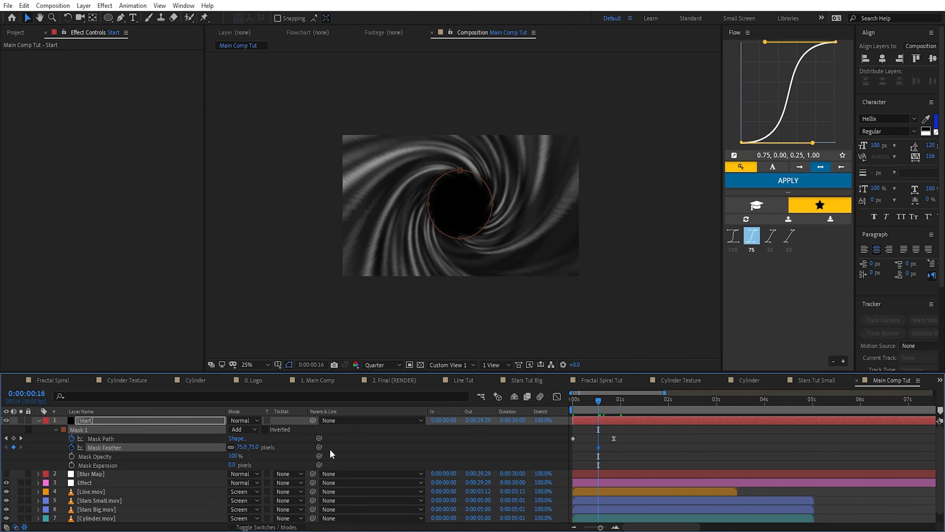
left_click_drag(595, 398, 586, 403)
left_click_drag(248, 447, 573, 448)
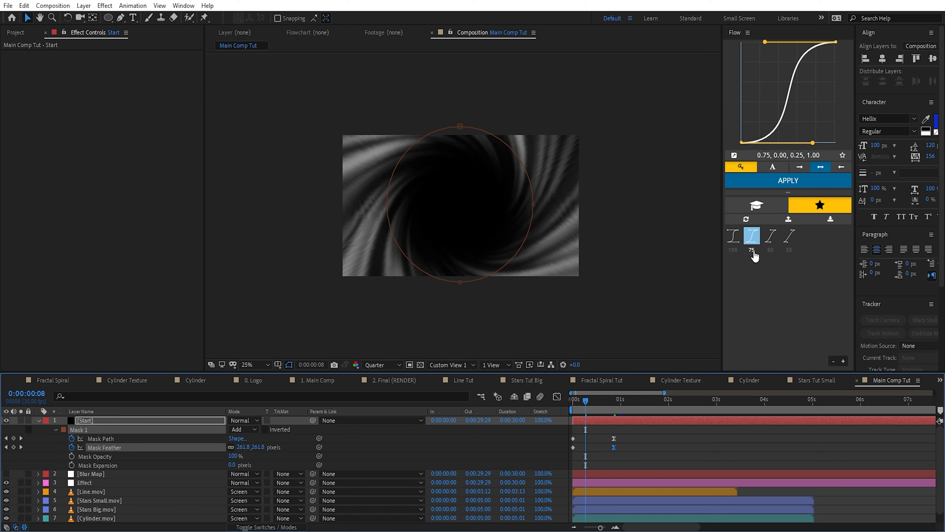
left_click(772, 180)
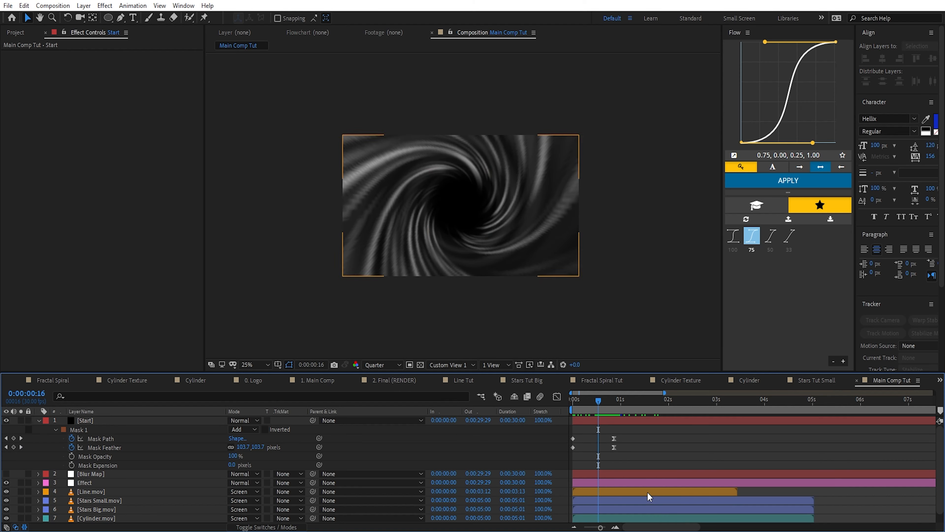
Slide Line.mov earlier to an in point of -0:00:00:14 and place the Start layer directly below it
left_click_drag(647, 493, 635, 493)
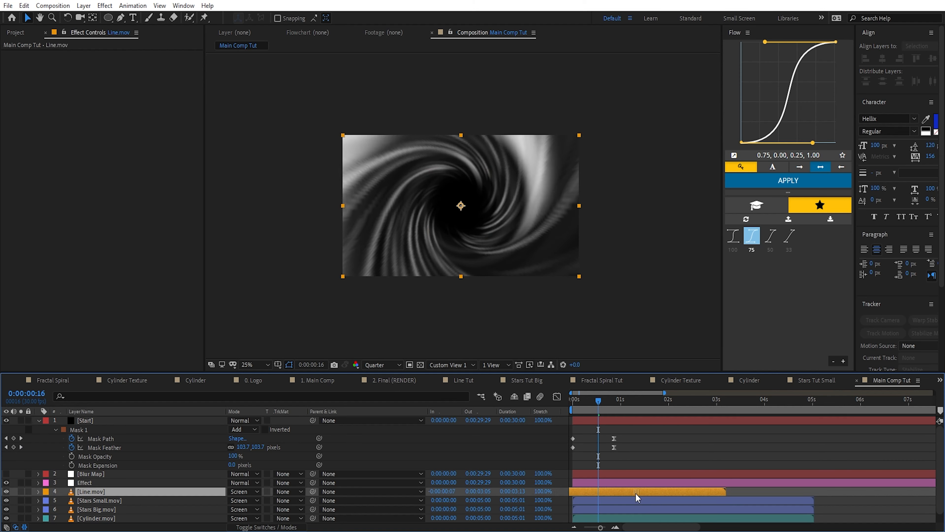
left_click_drag(602, 408, 589, 407)
left_click_drag(600, 491, 590, 491)
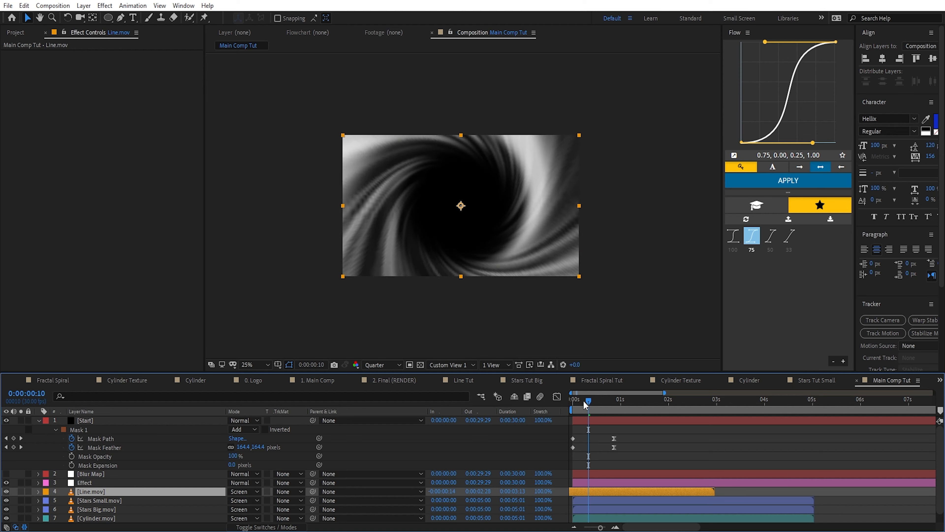
left_click_drag(587, 404, 576, 407)
left_click_drag(98, 420, 93, 440)
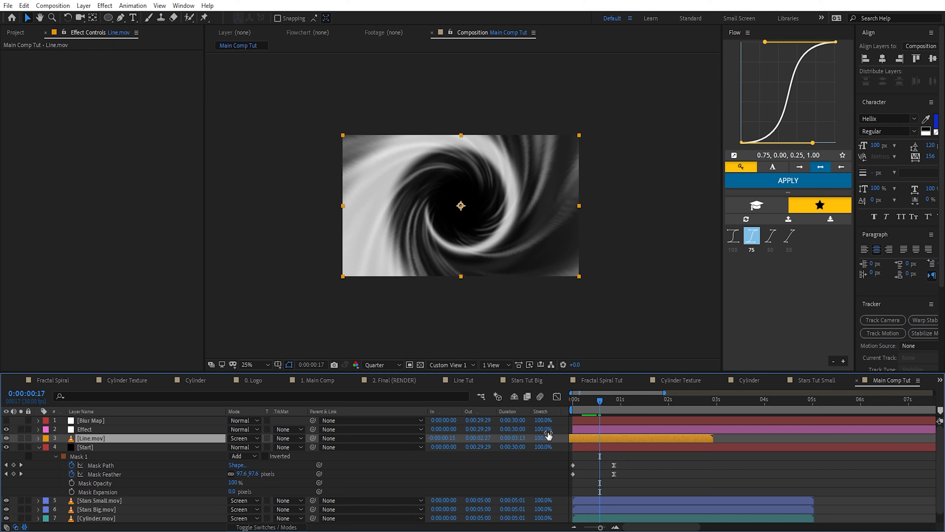
Try shifting Line.mov slightly earlier, scrub the spiral to 0:00:02:27 and undo the shift
left_click(591, 402)
left_click_drag(580, 401, 632, 406)
left_click_drag(612, 437, 608, 436)
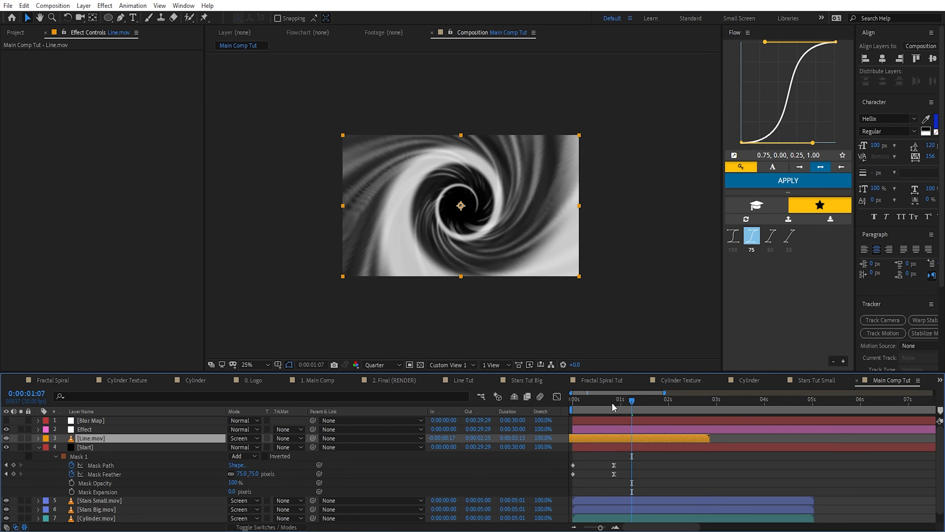
left_click_drag(611, 403, 712, 408)
key("ctrl+z")
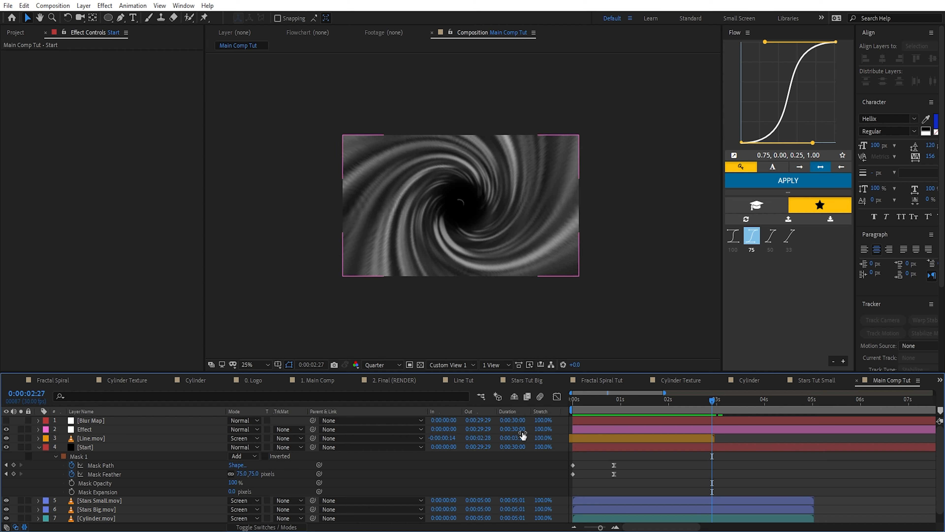
Duplicate the Start layer and set the upper copy's Mask 1 mode to Subtract
left_click(90, 447)
key("ctrl+d")
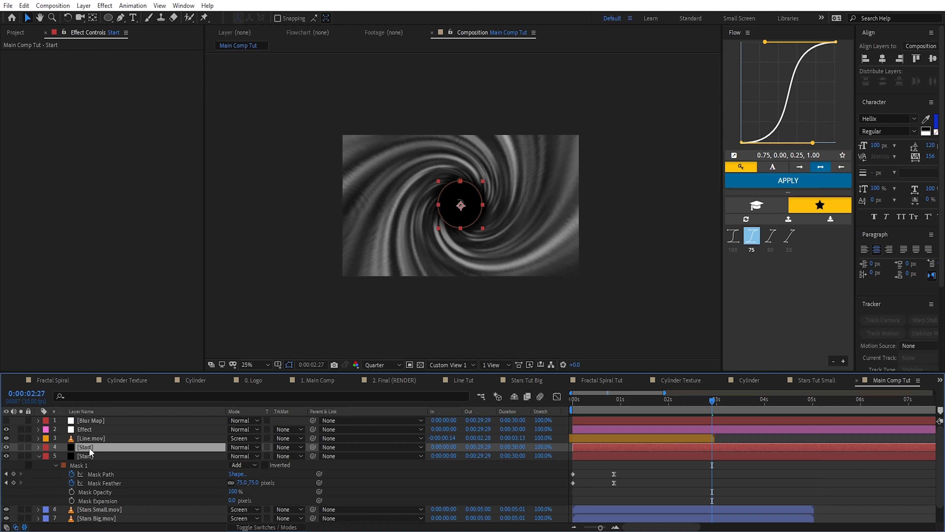
key("m")
key("m")
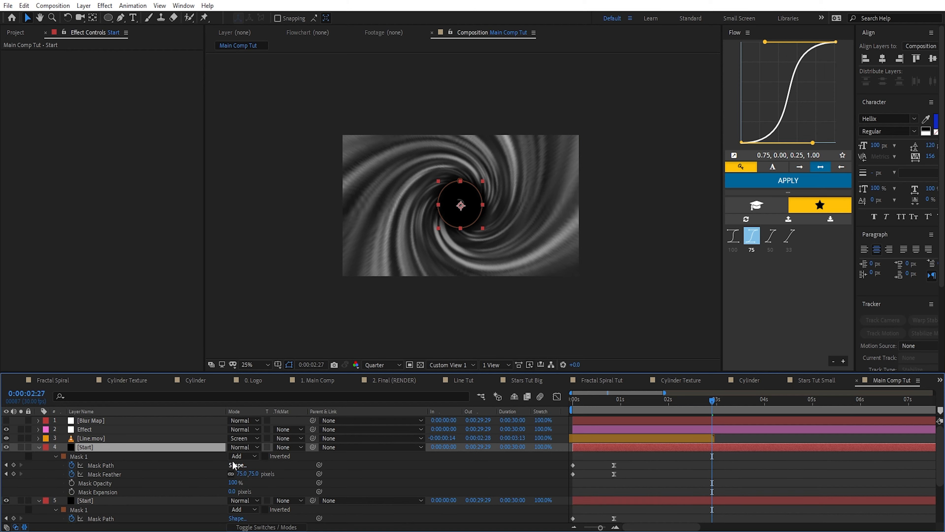
left_click(240, 459)
left_click(253, 400)
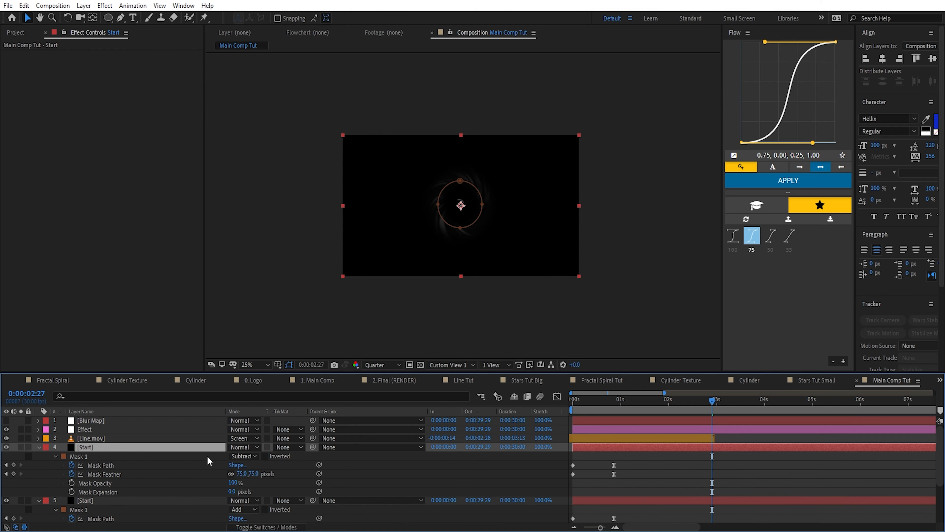
Remove the Mask Path and Mask Feather keyframes from the upper Start layer
left_click(71, 464)
left_click(72, 474)
left_click(728, 477)
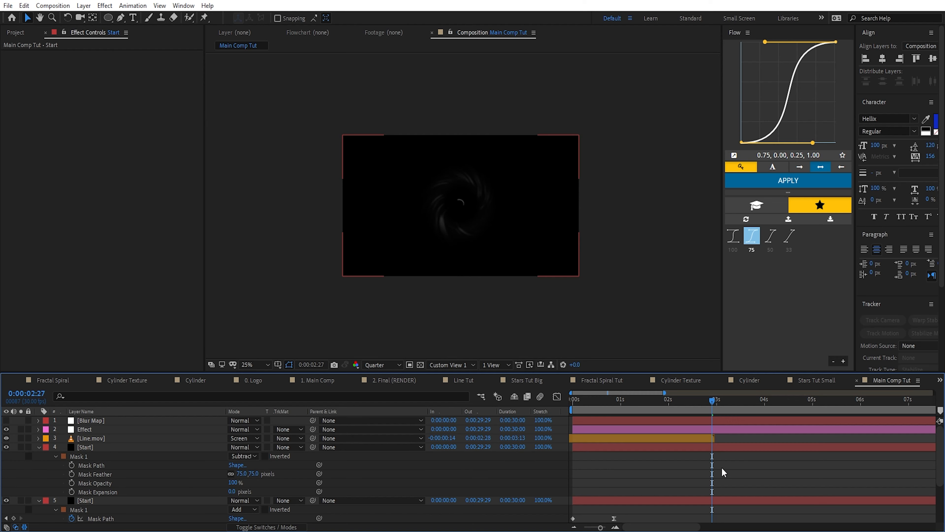
Enlarge the circular Subtract mask on the upper Start layer until it slightly exceeds the frame height
left_click(728, 446)
mouse_move(712, 404)
left_mouse_down()
mouse_move(666, 402)
mouse_move(703, 401)
left_mouse_up()
double_click(460, 181)
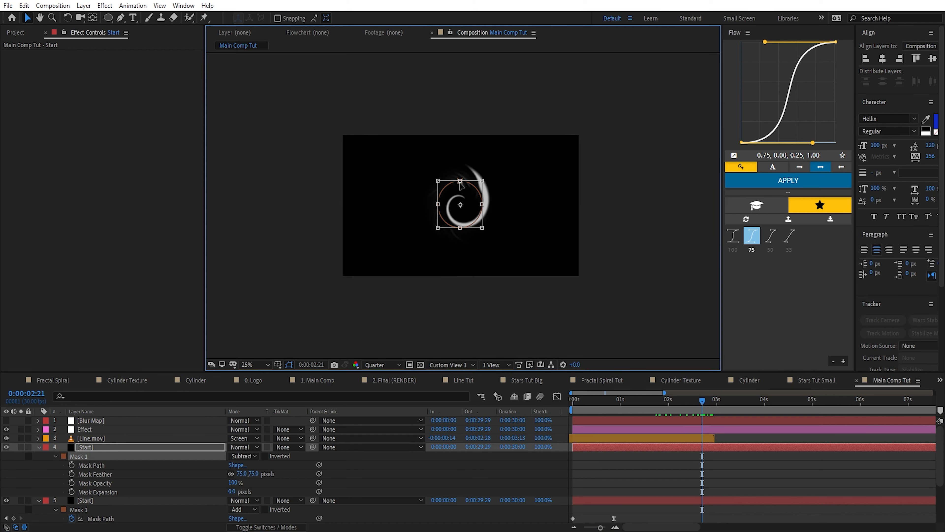
left_click_drag(481, 181, 563, 133)
key("Return")
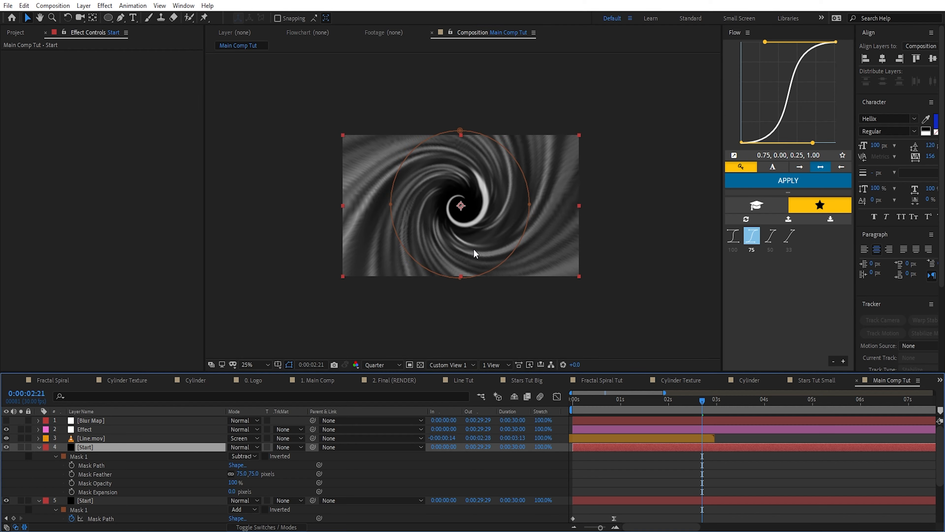
Animate the Subtract mask's path from the large circle at 2:00 to a tiny circle at the spiral's centre at 2:24
left_click(71, 465)
mouse_move(703, 406)
left_mouse_down()
mouse_move(731, 399)
mouse_move(706, 411)
left_mouse_up()
left_click(704, 448)
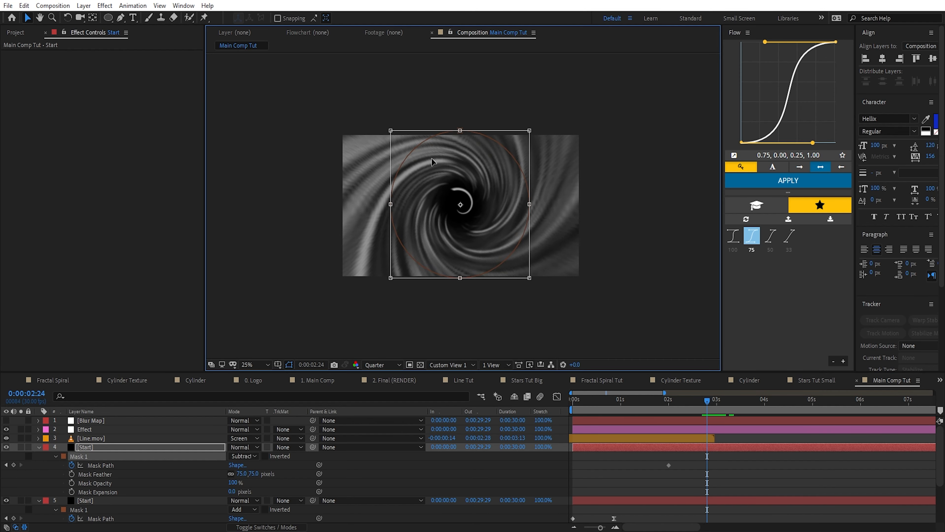
left_click_drag(531, 129, 465, 199)
left_click(734, 473)
left_click_drag(707, 402, 668, 408)
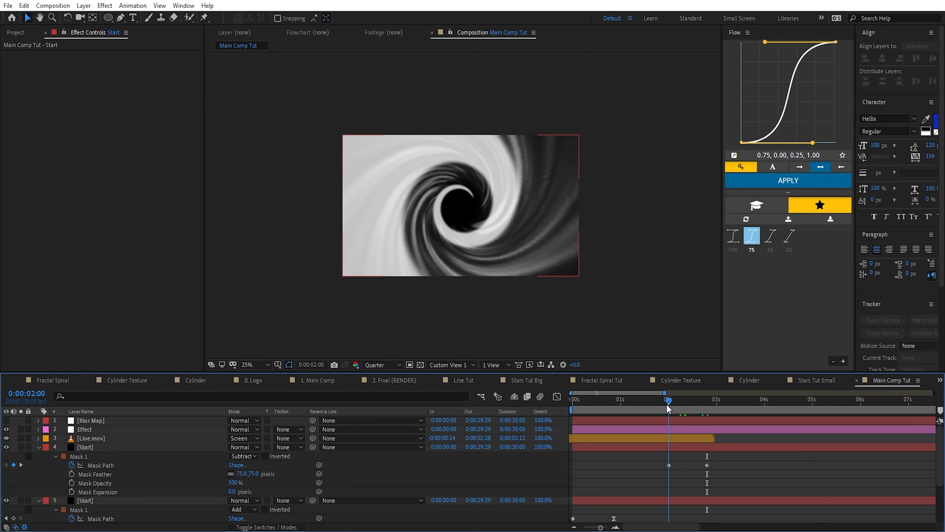
Ease the first Subtract Mask Path keyframe, move the two keyframes to about 1:26 and 2:29, and preview the closing
left_click_drag(694, 461, 627, 490)
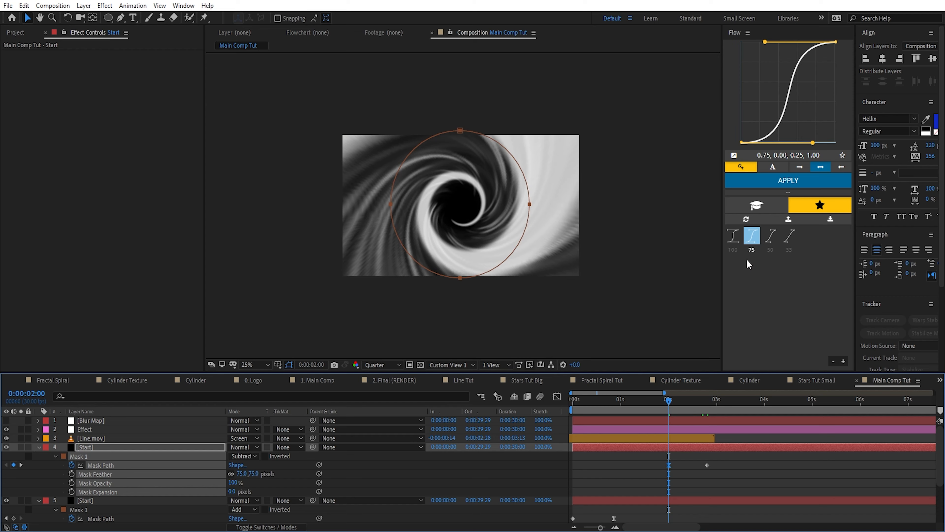
left_click_drag(669, 465, 647, 465)
left_click(652, 403)
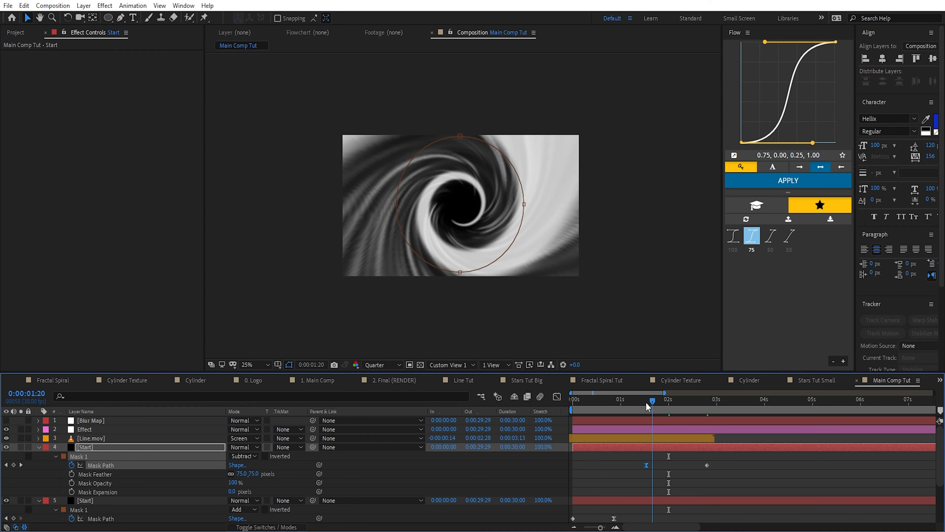
left_click_drag(645, 402, 709, 407)
left_click_drag(646, 465, 715, 465)
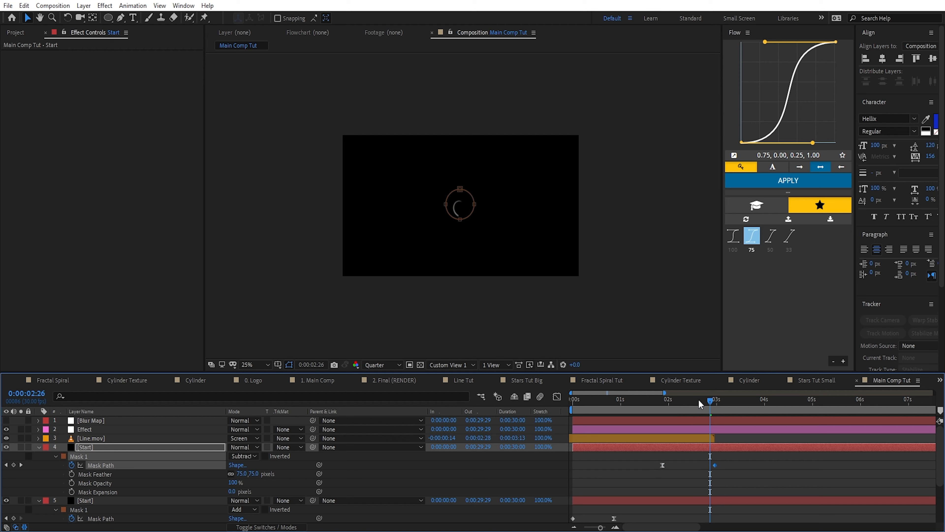
left_click(659, 404)
key("ctrl+shift+a")
left_click_drag(668, 403, 692, 402)
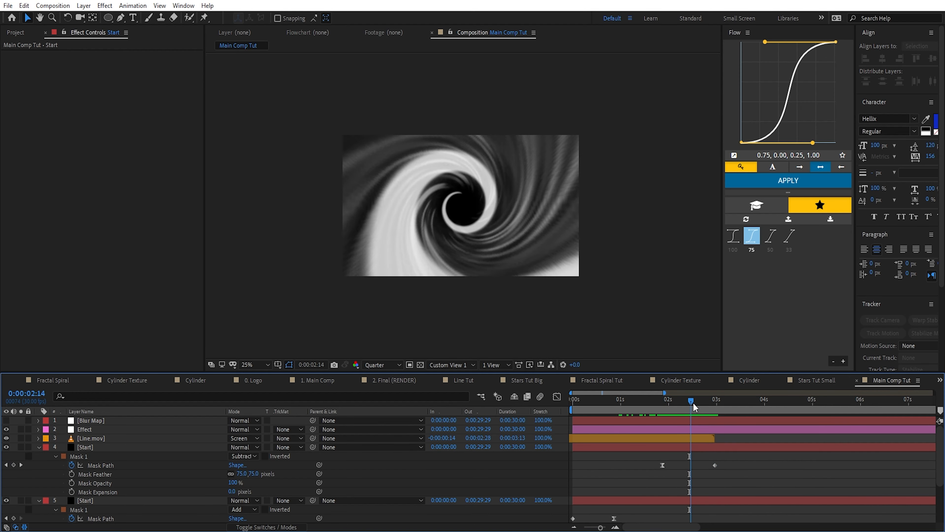
left_click(701, 445)
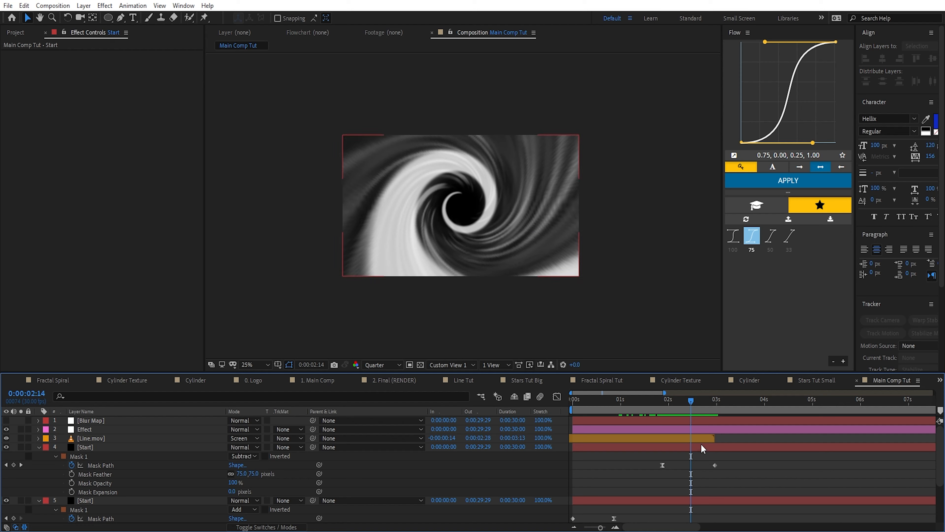
key("ctrl+shift+a")
mouse_move(691, 399)
left_mouse_down()
mouse_move(705, 402)
mouse_move(679, 403)
mouse_move(701, 401)
left_mouse_up()
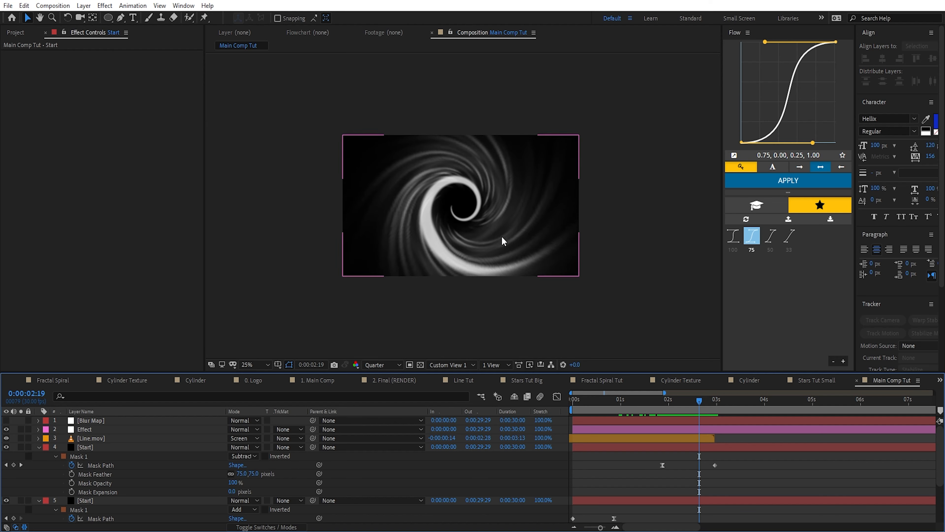
Animate the Line.mov layer's Scale from 100% at 2:19 down to about 17% at 2:28
left_click(104, 440)
key("s")
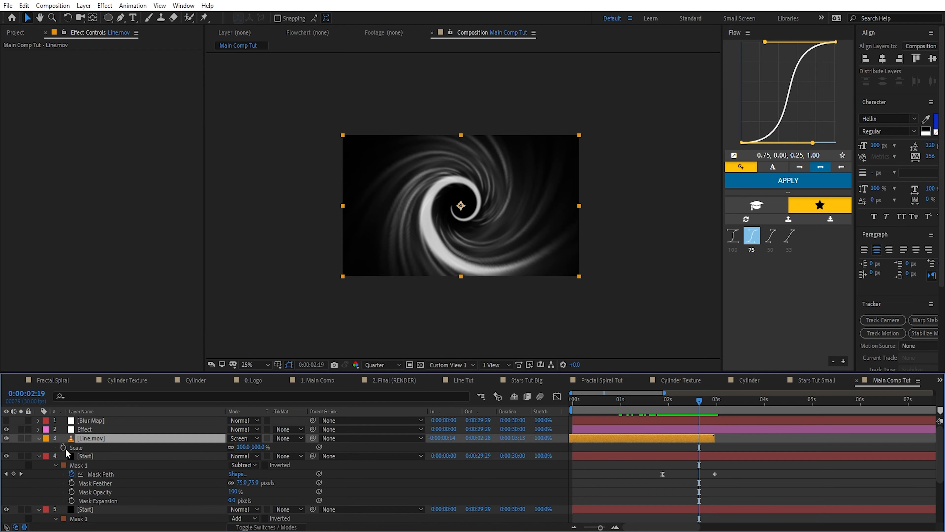
left_click(63, 447)
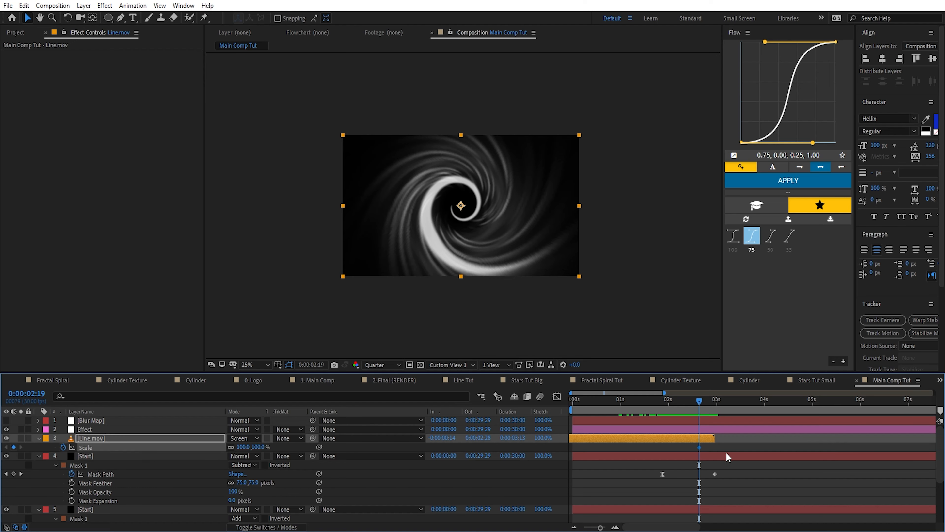
key("equal")
left_click_drag(687, 414, 720, 409)
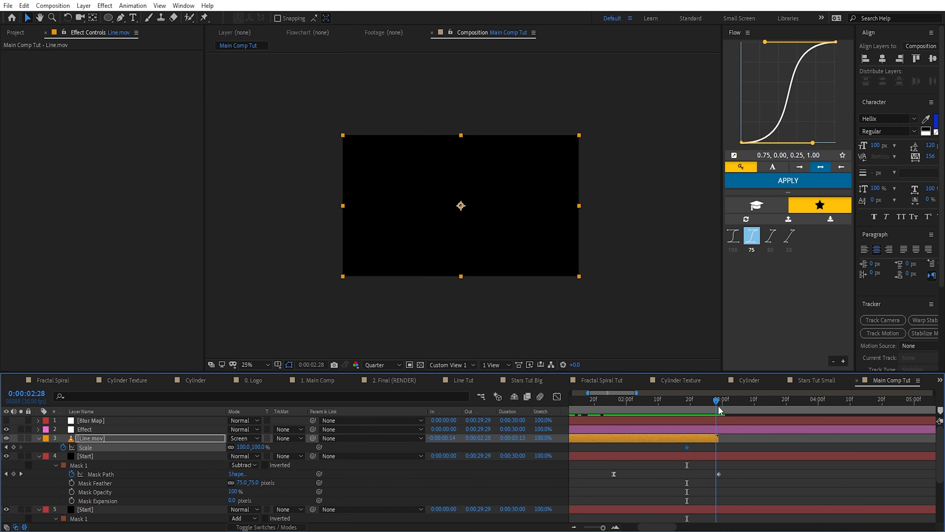
left_click_drag(246, 447, 219, 450)
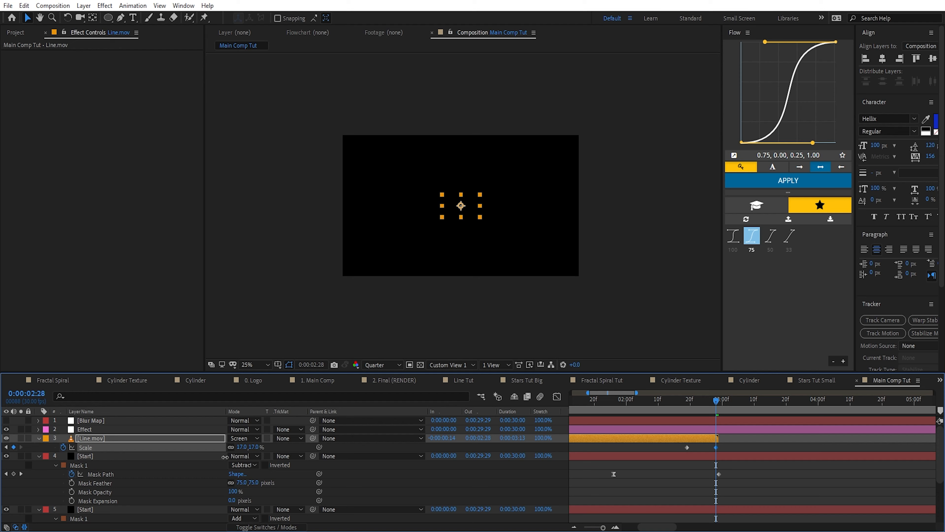
mouse_move(689, 400)
left_mouse_down()
mouse_move(713, 402)
mouse_move(677, 403)
mouse_move(711, 404)
mouse_move(687, 401)
left_mouse_up()
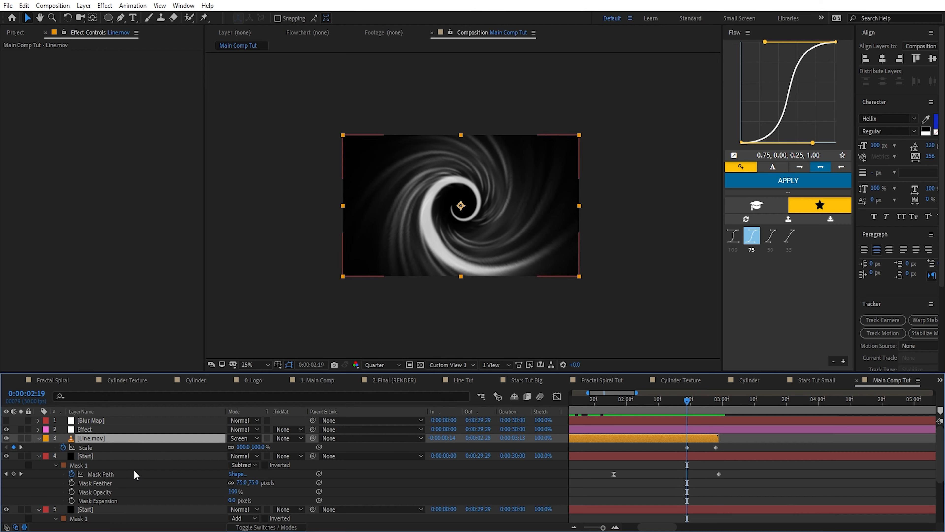
Set eased Scale keyframes of 100% on the Stars Small and Stars Big layers at 2:10
scroll(78, 469, "down", 3)
left_click(103, 492)
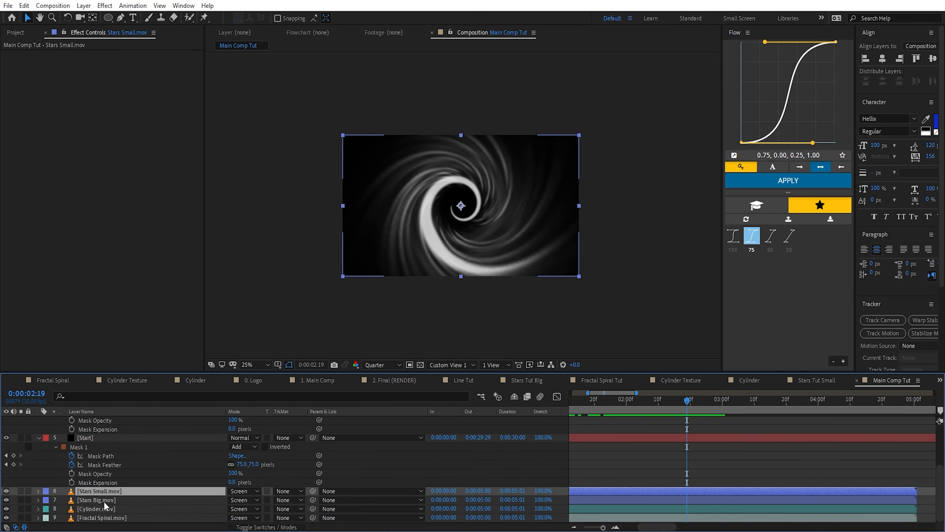
left_click(103, 500, "shift")
key("alt+shift+s")
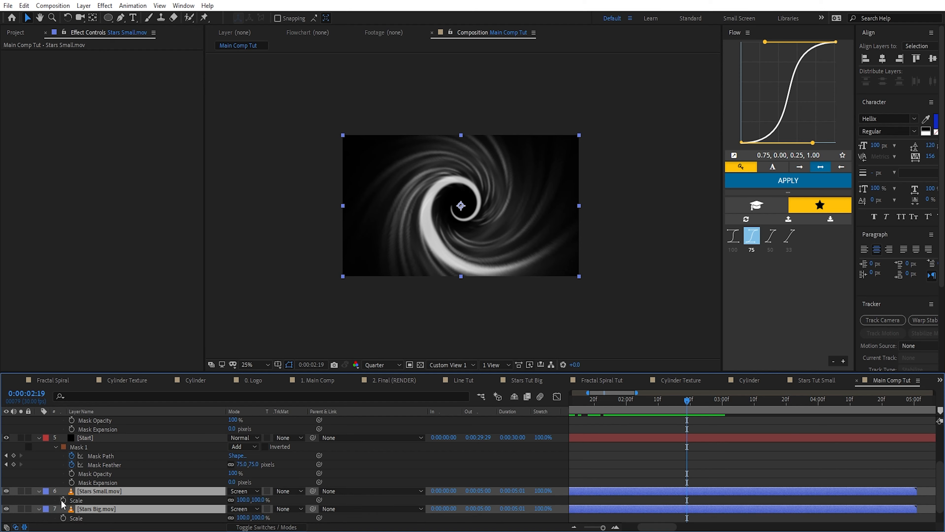
scroll(711, 447, "down", 1)
scroll(727, 463, "up", 4)
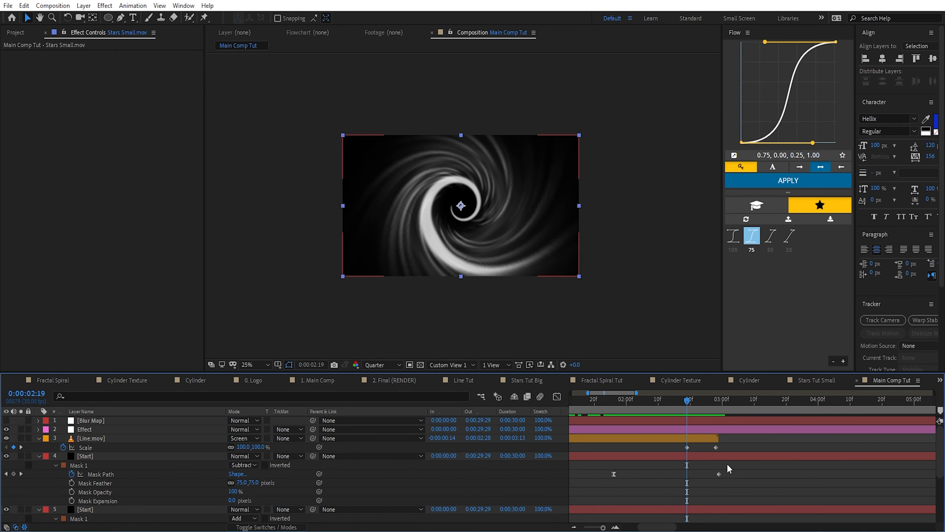
left_click_drag(687, 400, 658, 402)
scroll(691, 511, "down", 4)
left_click_drag(687, 500, 660, 493)
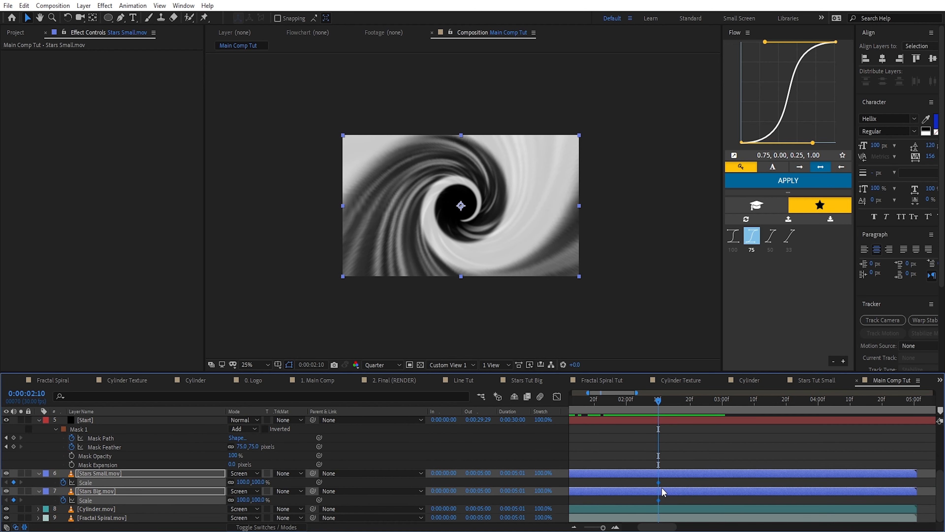
Shrink both star layers to about 47% scale and move the ending Scale keyframes to about 3:00
left_click_drag(661, 407, 697, 402)
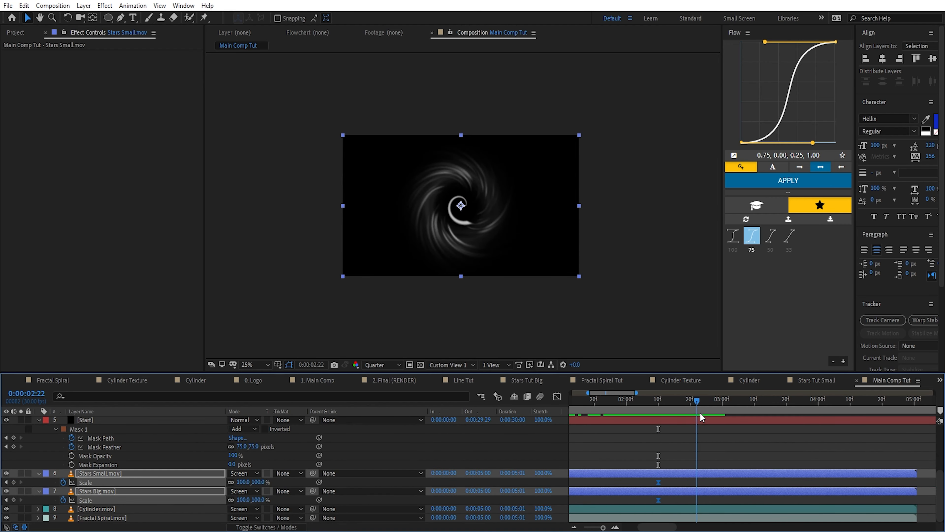
left_click(650, 472)
left_click_drag(254, 486, 221, 488)
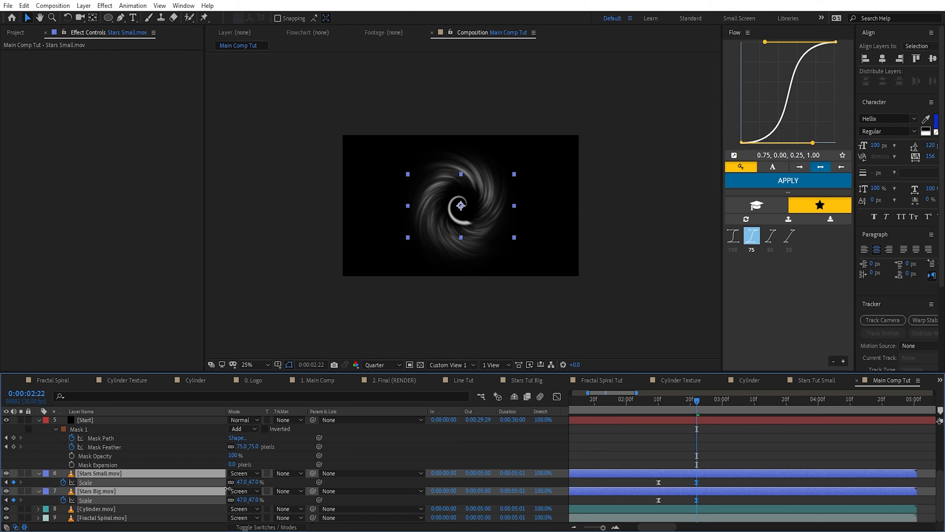
left_click_drag(696, 482, 722, 483)
left_click_drag(684, 408, 779, 405)
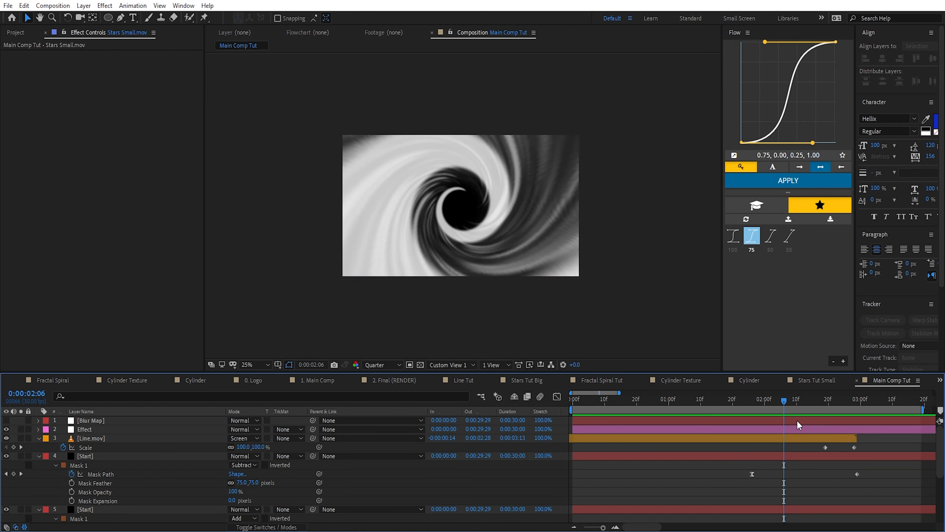
Move the Subtract mask's first Mask Path keyframe to about 2:09 and preview the animation
left_click_drag(785, 402, 822, 405)
left_click_drag(752, 474, 794, 474)
mouse_move(827, 402)
left_mouse_down()
mouse_move(792, 400)
mouse_move(833, 401)
left_mouse_up()
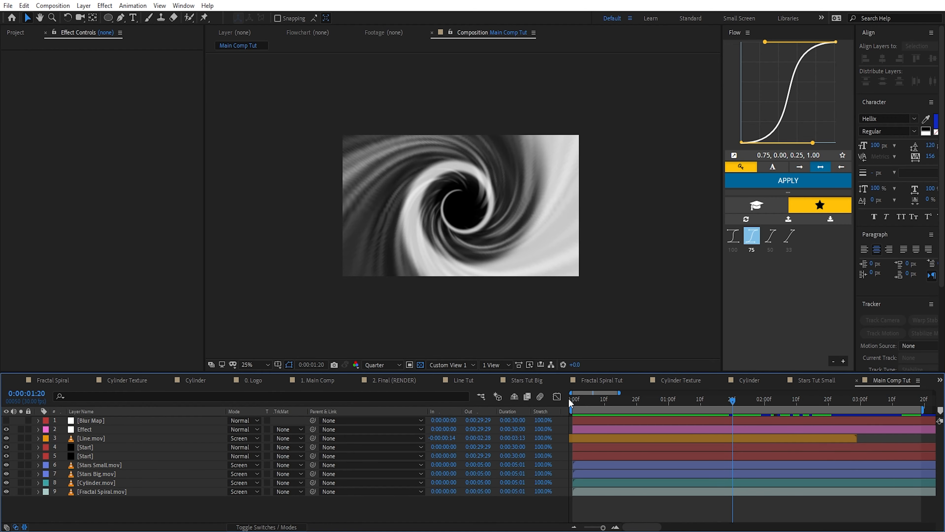
left_click_drag(568, 398, 686, 403)
left_click(85, 429)
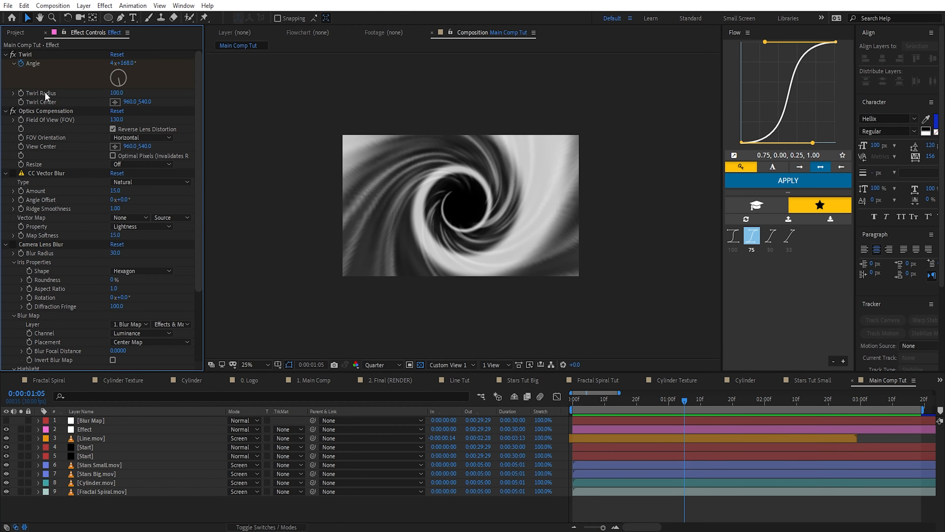
Create a new composition from Main Comp Tut and rename it "Final Beatifuactiaotn"
left_click(17, 32)
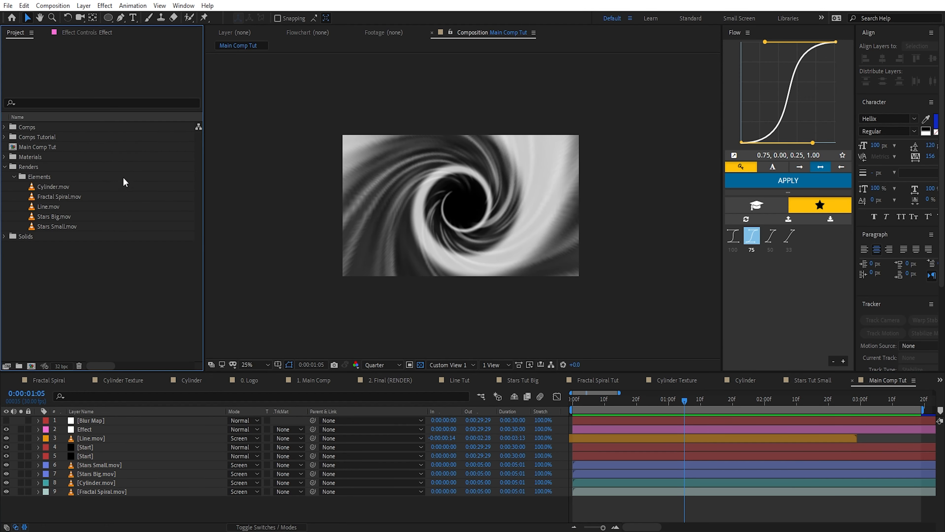
left_click(30, 146)
left_click_drag(29, 146, 29, 364)
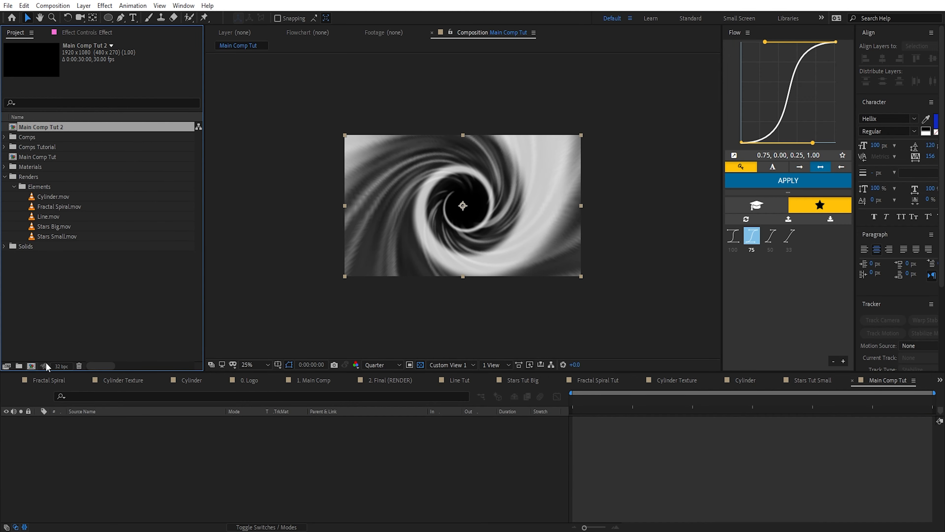
left_click(55, 157)
key("Return")
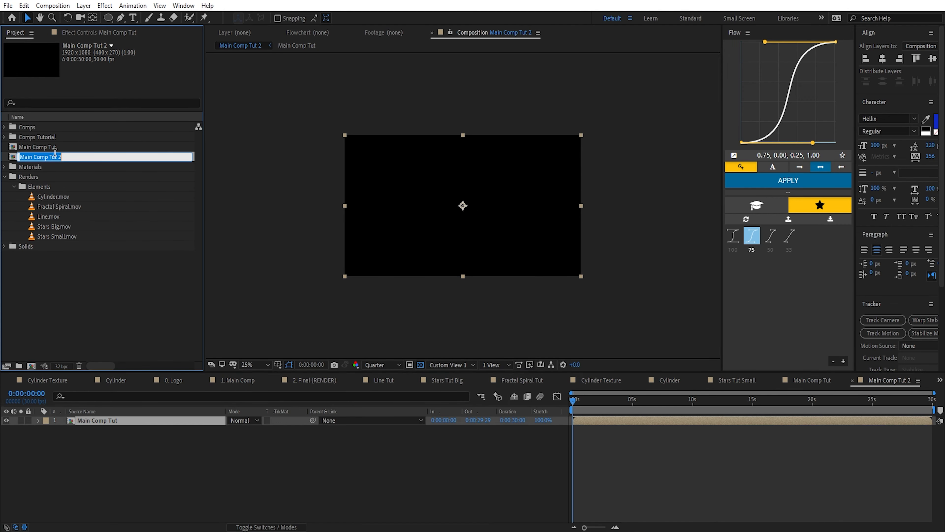
type("Final Beatifuactiaotn")
key("Return")
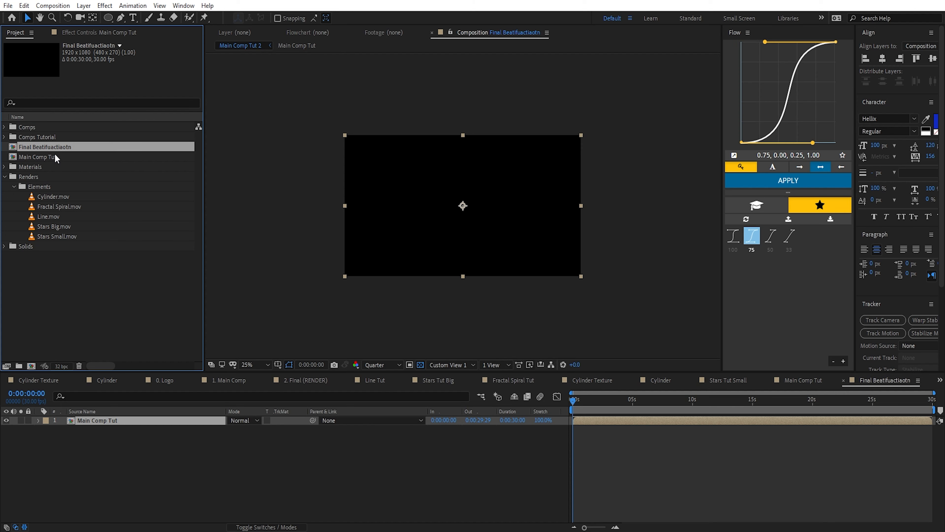
Add an adjustment layer above Main Comp Tut in the new composition and name it "Colorization"
key("space")
right_click(166, 445)
mouse_move(194, 330)
left_click(348, 419)
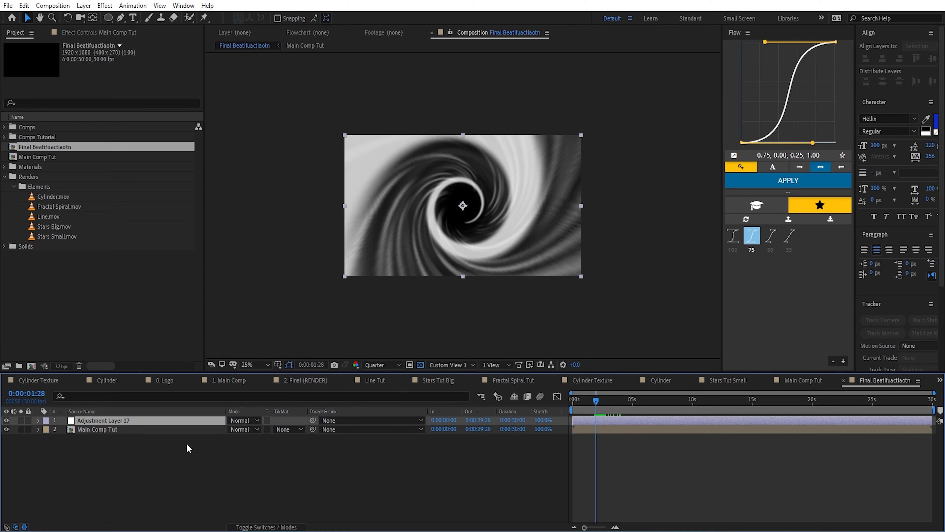
key("Return")
type("Color")
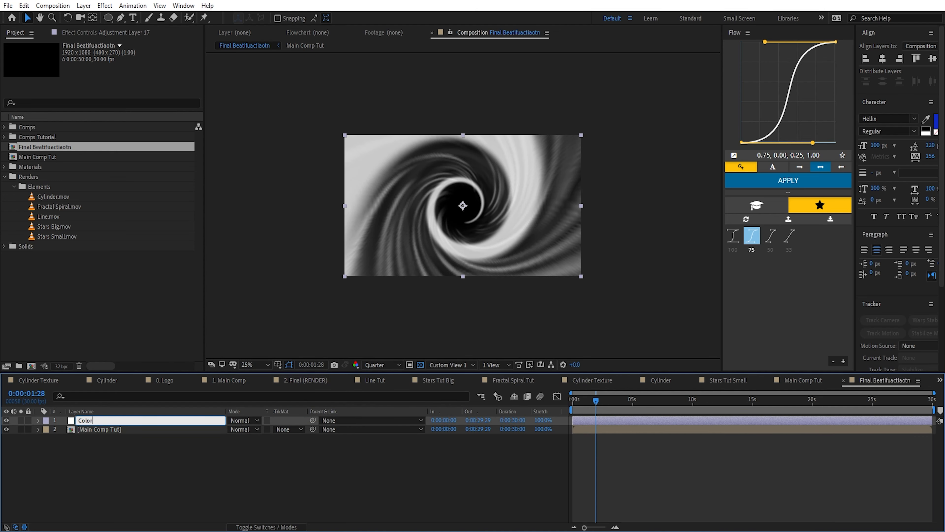
type("ization")
key("Return")
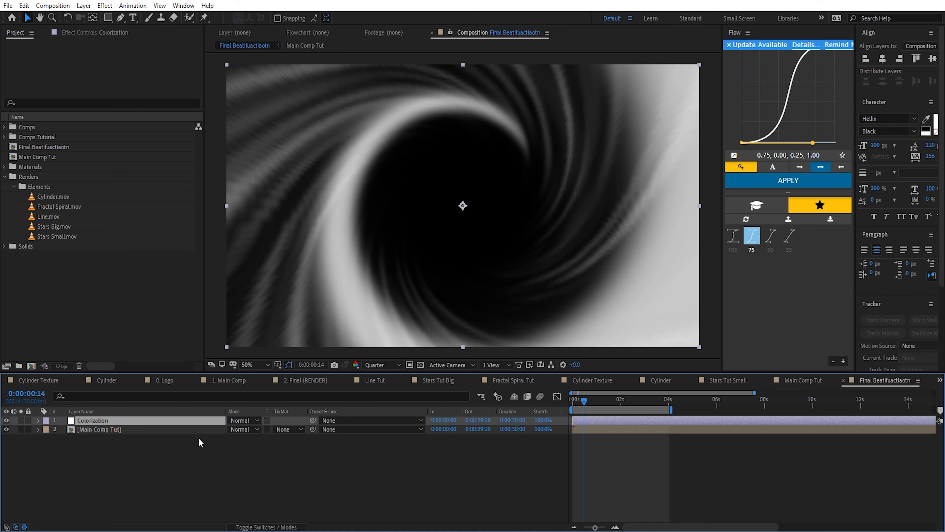
Apply the Colorama effect to the Colorization layer and compare the image with the effect off and on
key("ctrl+space")
type("colora")
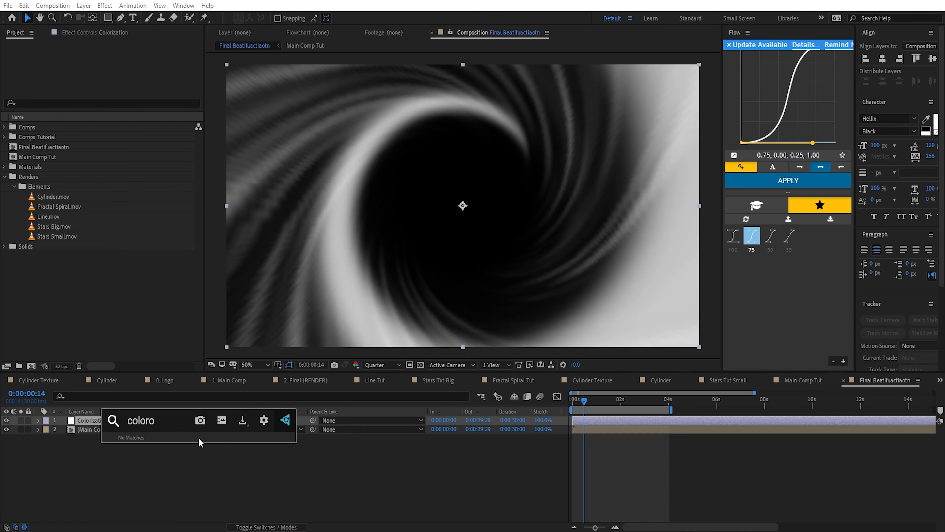
key("Return")
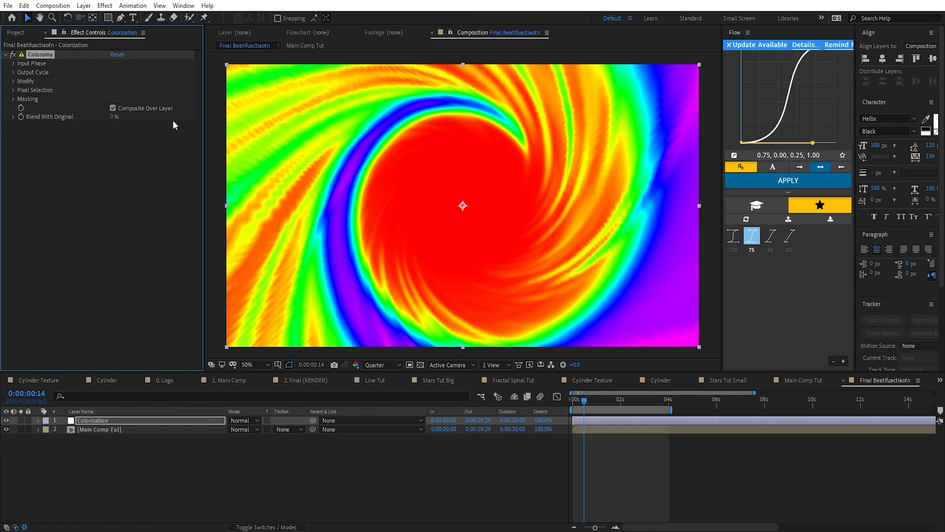
left_click(12, 54)
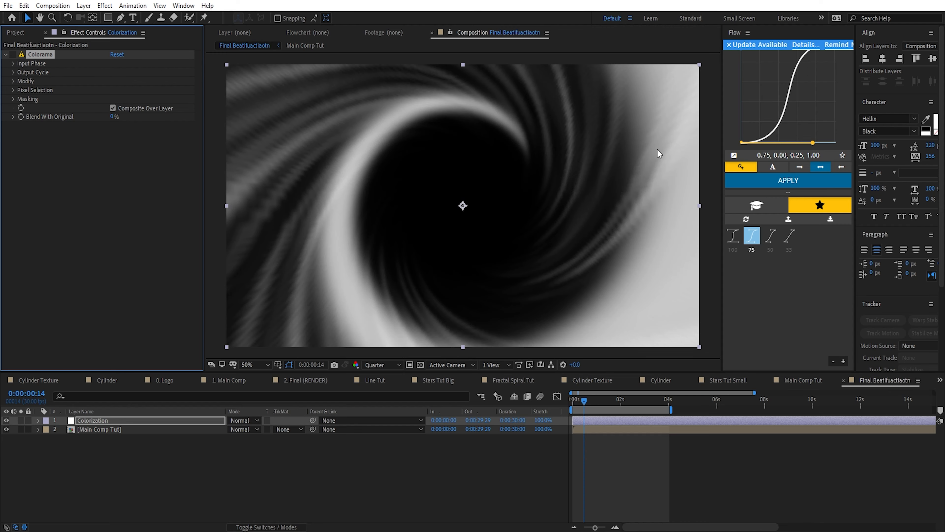
left_click(13, 54)
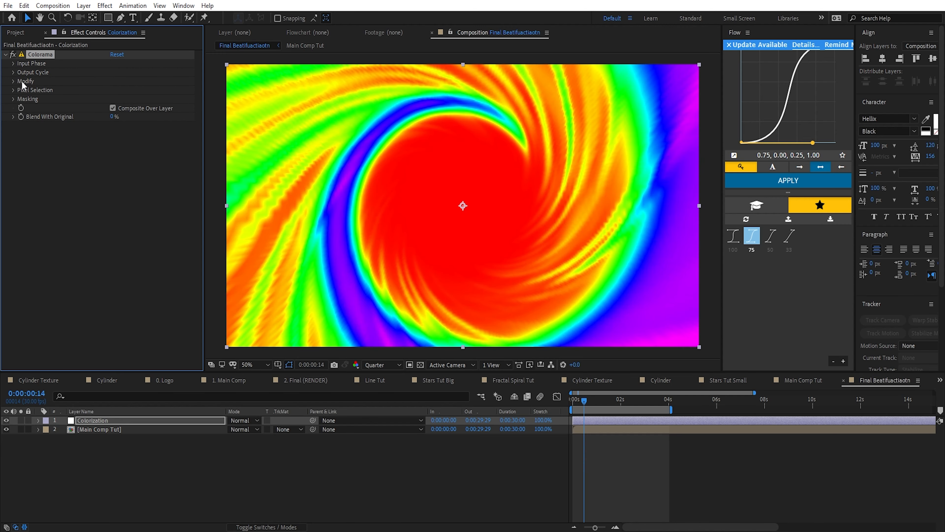
Set Colorama's output cycle to the RGB preset palette and shift its green and red colour stops around the wheel
left_click(14, 72)
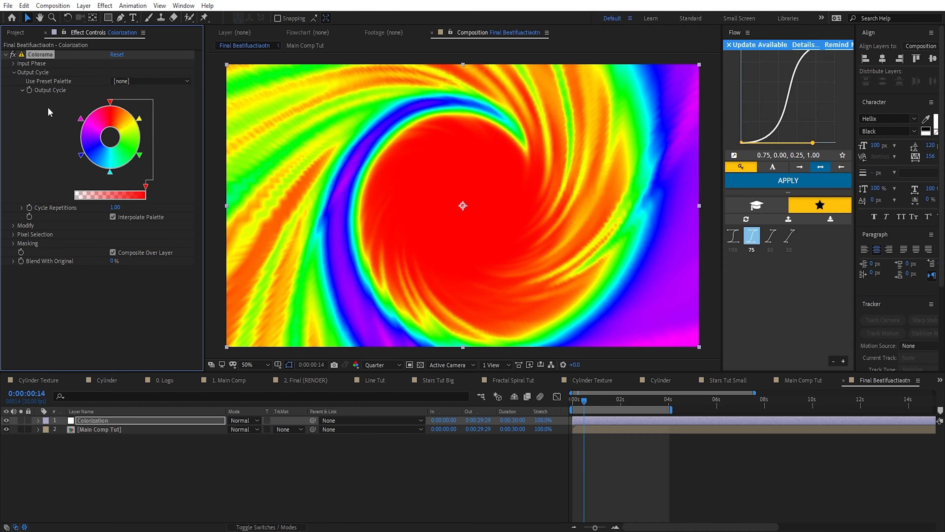
left_click(151, 81)
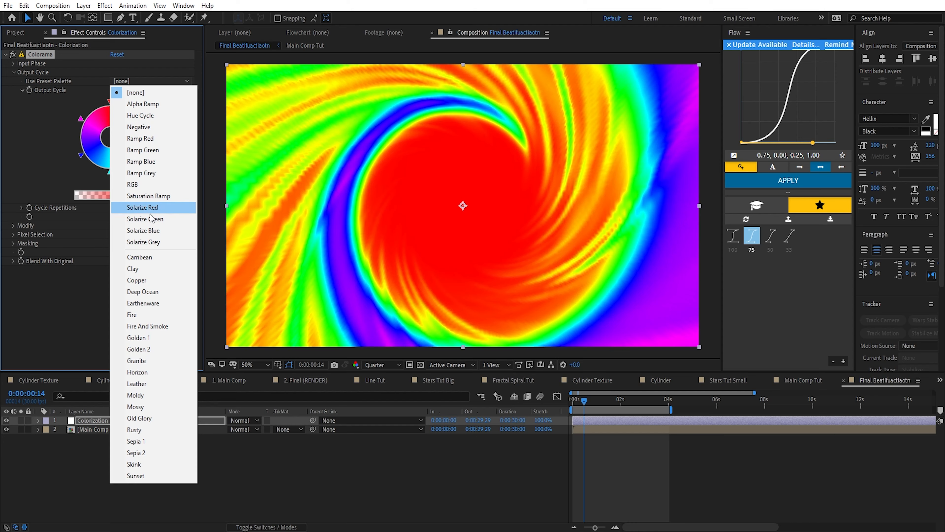
left_click(141, 187)
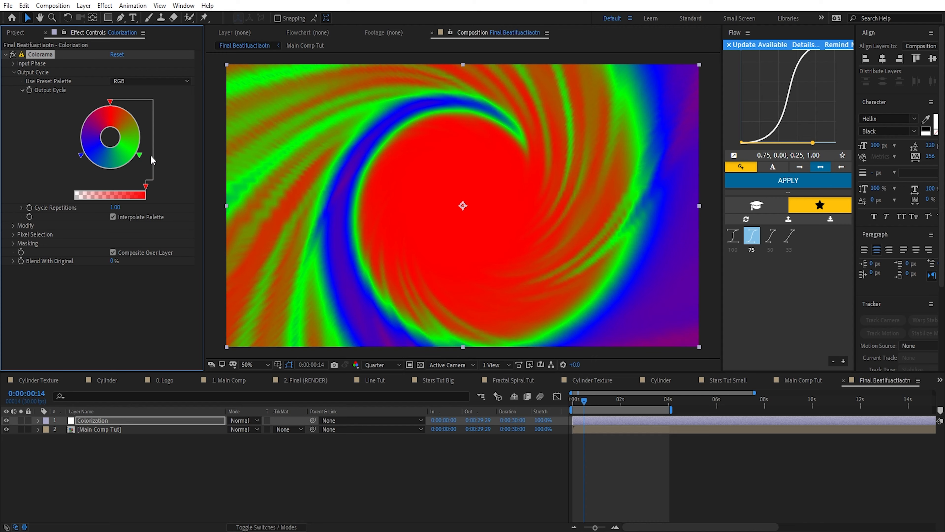
mouse_move(142, 158)
left_mouse_down()
mouse_move(143, 121)
mouse_move(146, 138)
left_mouse_up()
left_click_drag(110, 101, 99, 102)
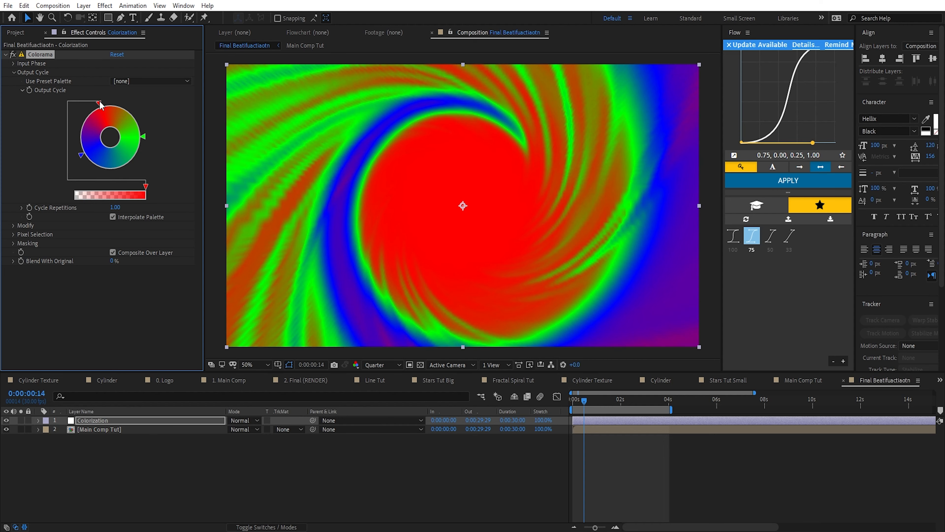
Switch Colorama's preset palette to Fire and set the preview resolution to Half
left_click(145, 84)
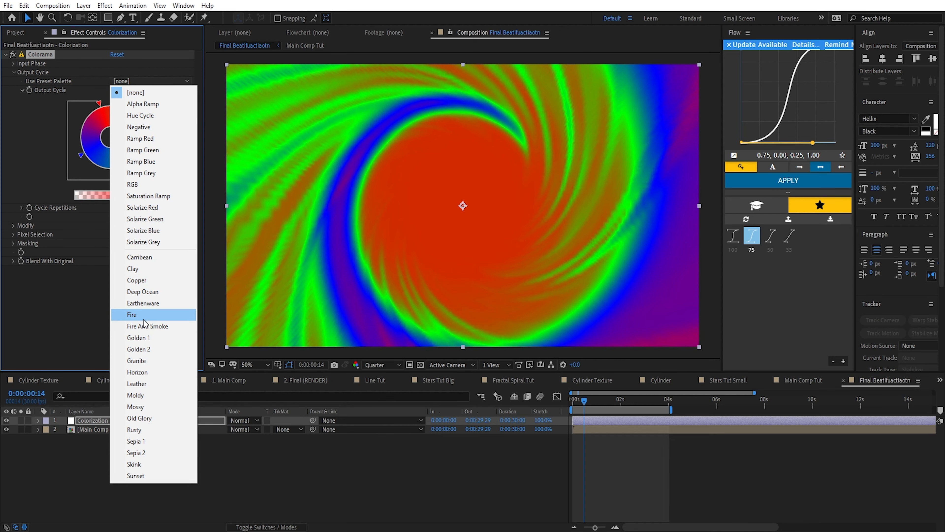
left_click(152, 316)
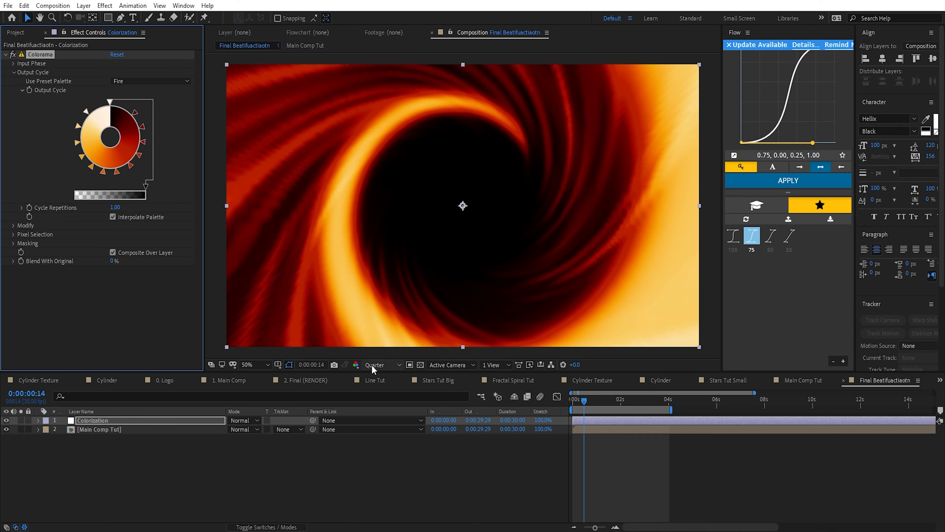
left_click(366, 364)
left_click(387, 402)
Use Colorama's Carribean preset palette with Interpolate Palette turned off, and preview it at Full resolution
left_click(151, 81)
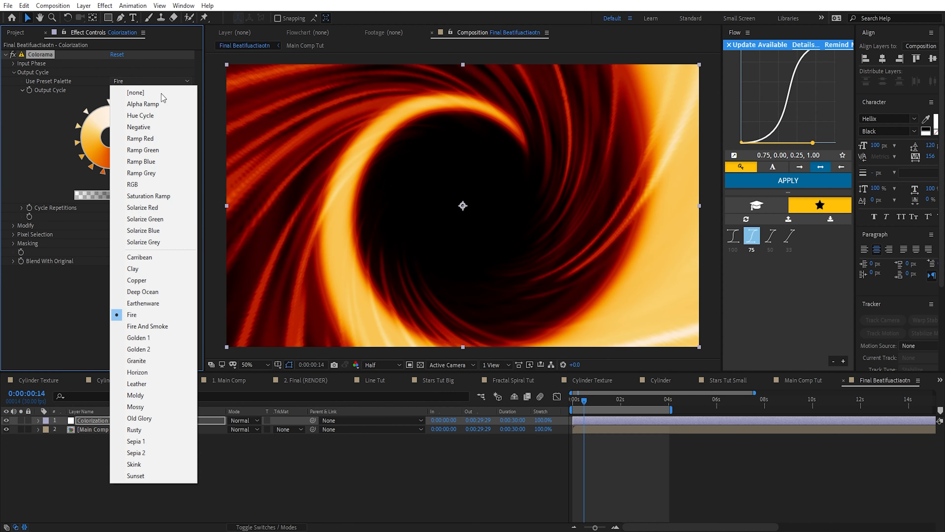
left_click(152, 258)
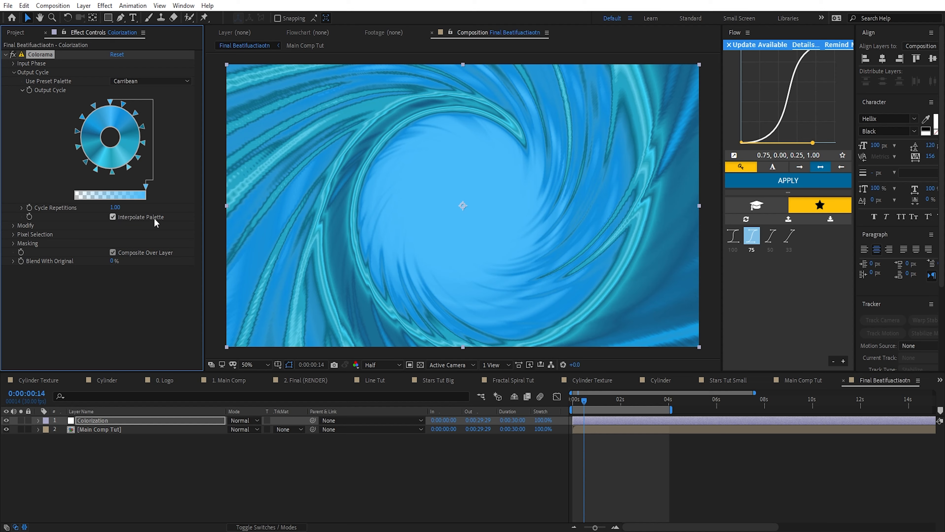
left_click(123, 217)
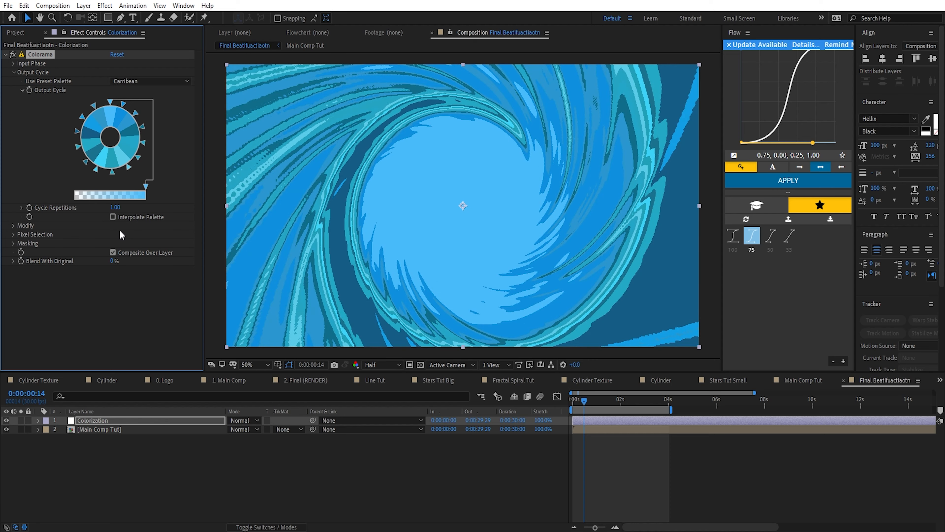
left_click(382, 364)
left_click(372, 393)
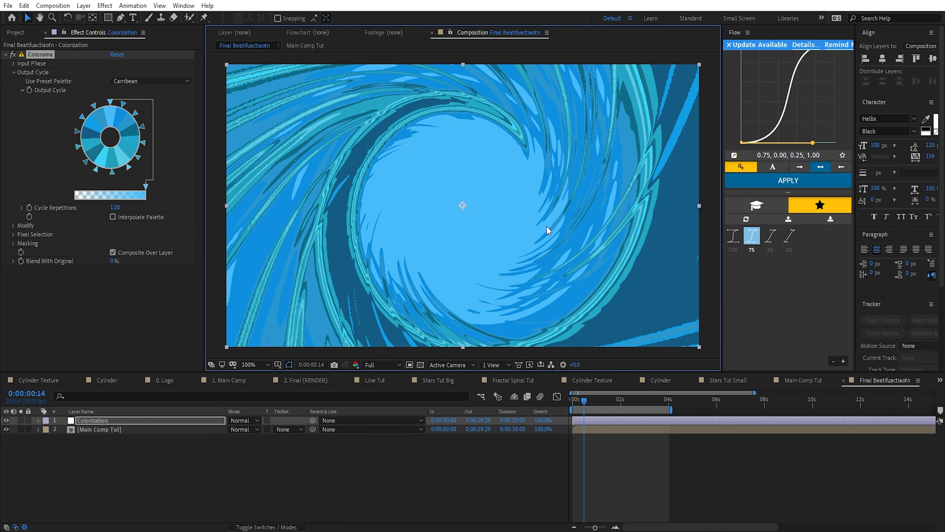
Examine the hard-edged Carribean colouring of the swirl close up and at several frames within the first second
scroll(549, 228, "up", 2)
left_click_drag(530, 210, 618, 252)
scroll(426, 220, "down", 1)
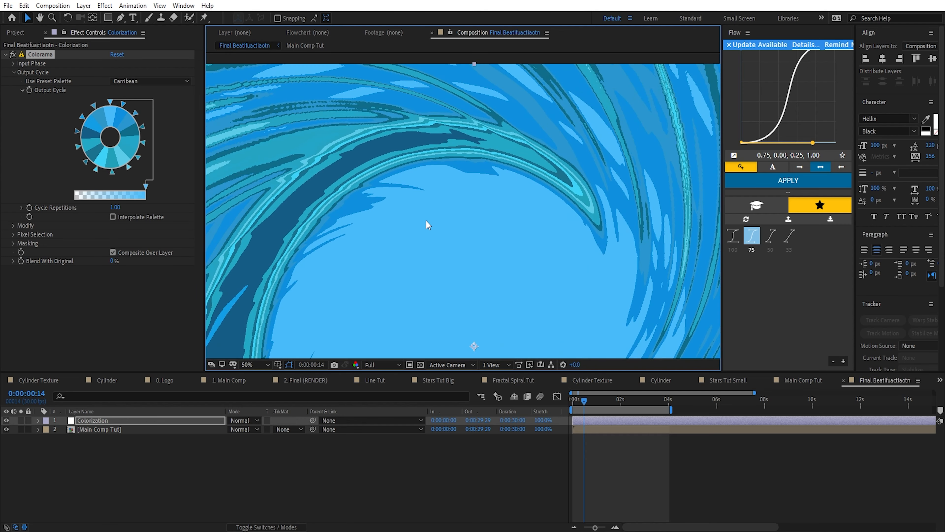
scroll(313, 209, "down", 1)
left_click_drag(359, 212, 384, 228)
left_click(580, 400)
left_click_drag(579, 402, 589, 402)
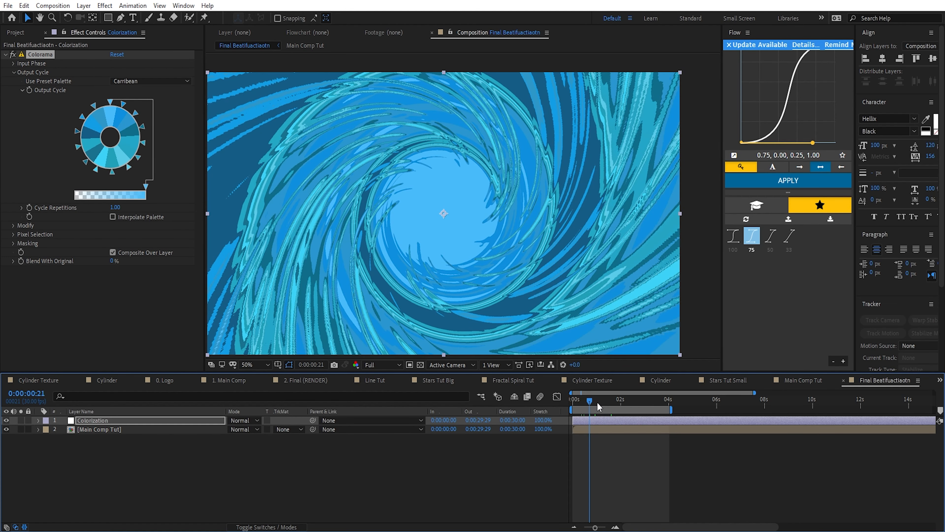
left_click(591, 406)
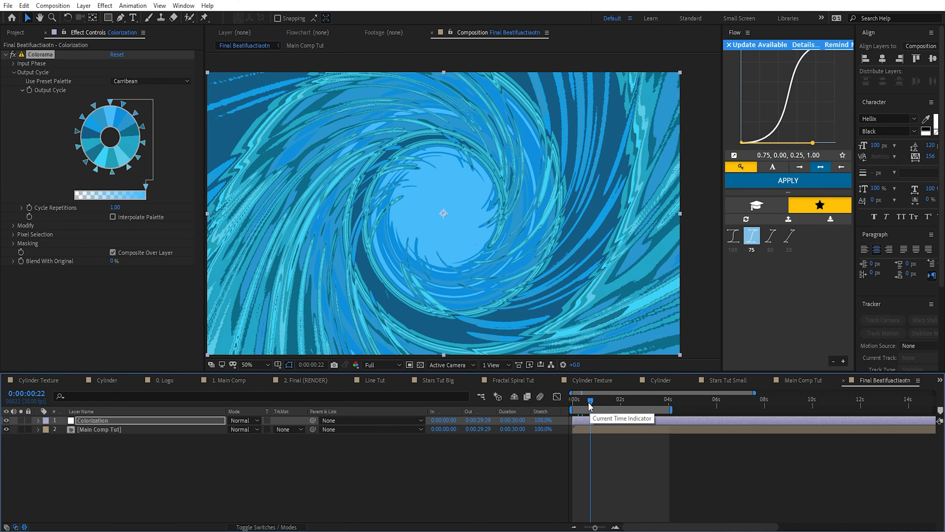
left_click(587, 405)
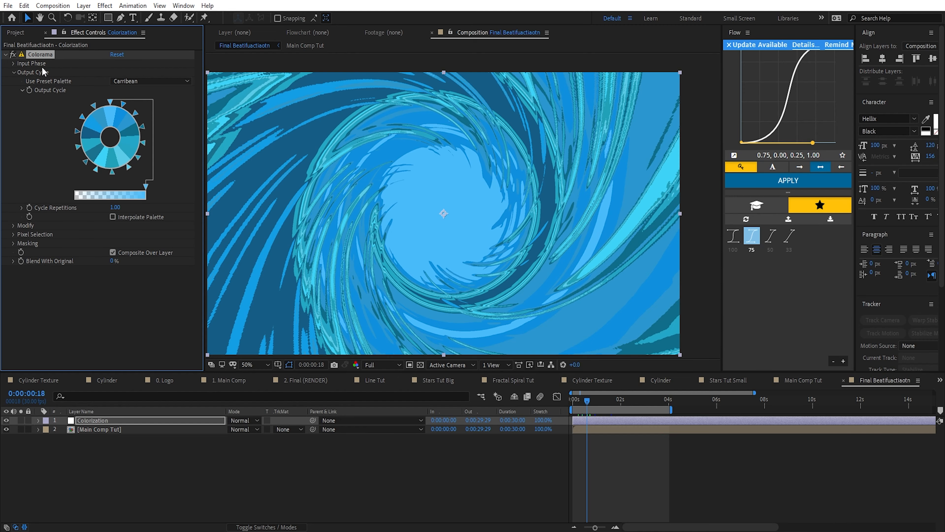
Replace the Colorama effect on the Colorization layer with VC Color Vibrance
key("Delete")
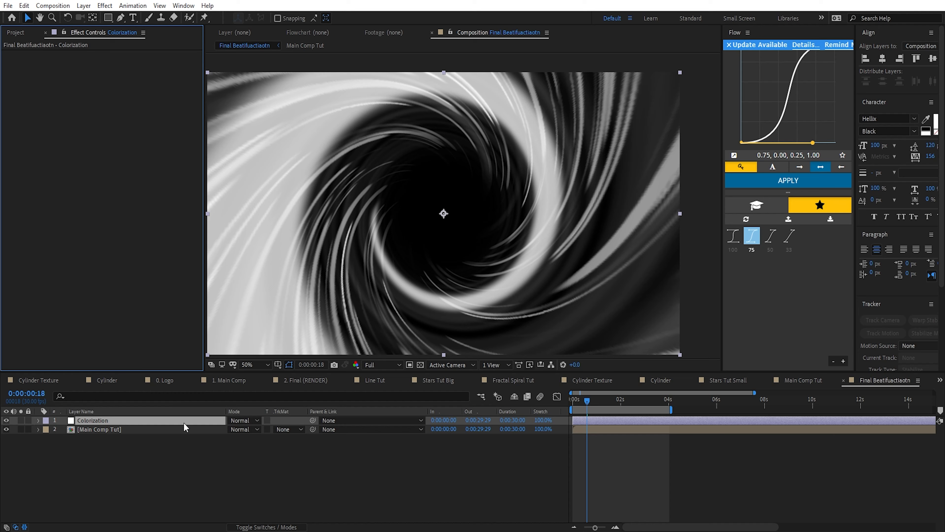
left_click(184, 423)
key("ctrl+space")
type("VC")
key("Return")
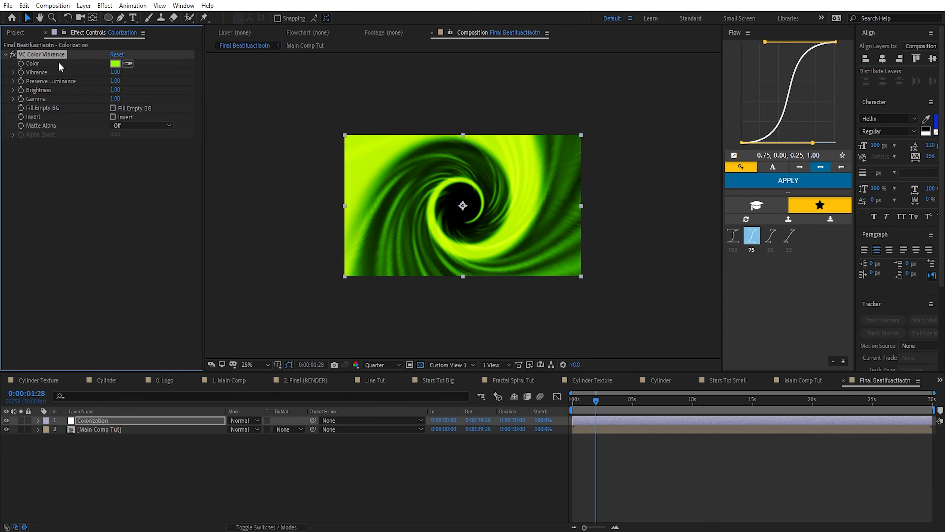
Set the VC Color Vibrance color to blue
left_click(114, 63)
mouse_move(359, 261)
left_mouse_down()
mouse_move(358, 239)
mouse_move(325, 214)
mouse_move(337, 202)
left_mouse_up()
left_click(437, 186)
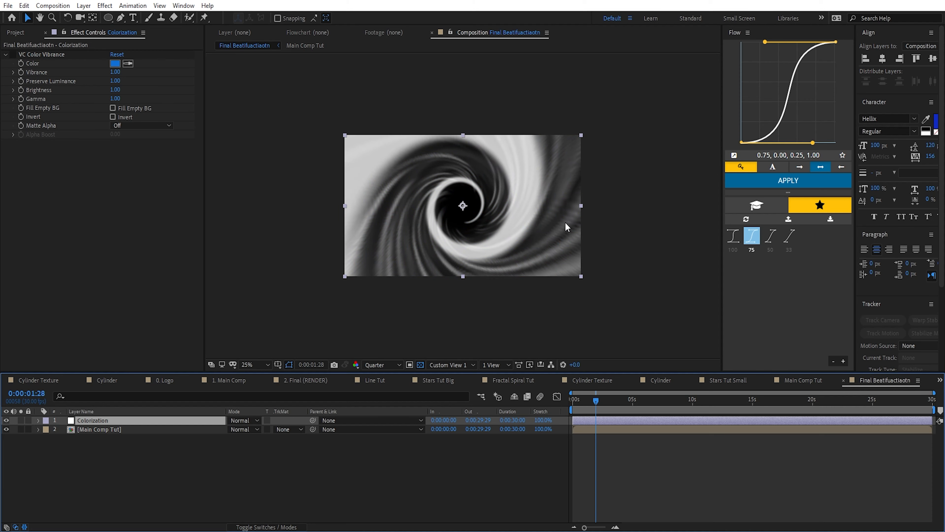
Apply Curves to the Colorization layer, raising the Red channel curve and lowering the Blue channel curve
key("ctrl+space")
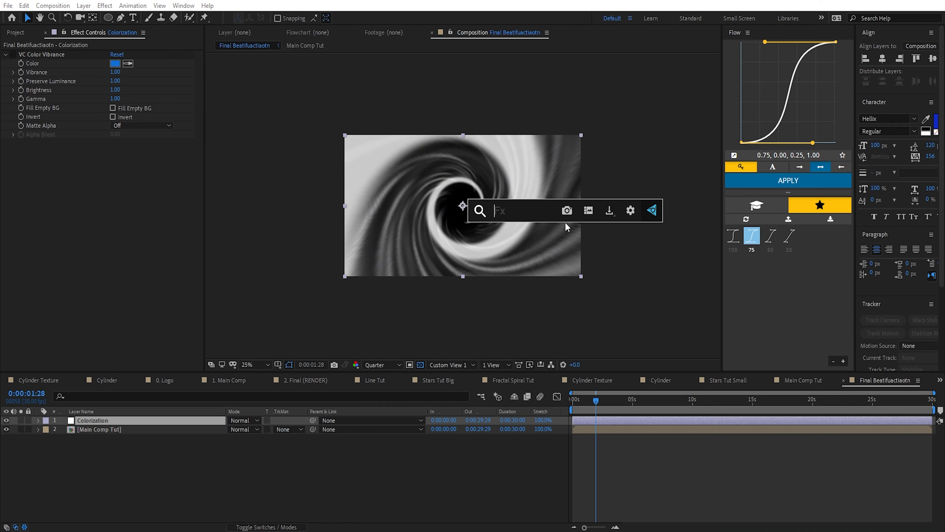
type("curve")
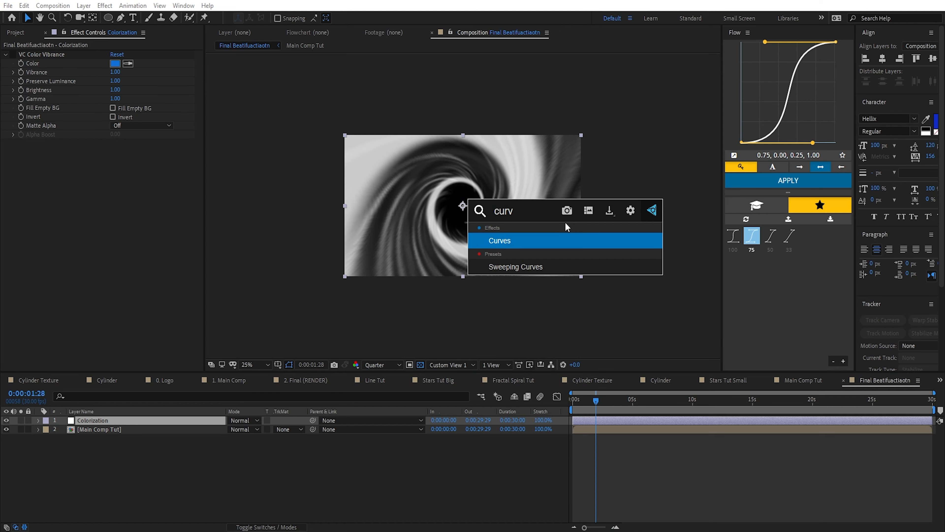
key("Return")
left_click(124, 156)
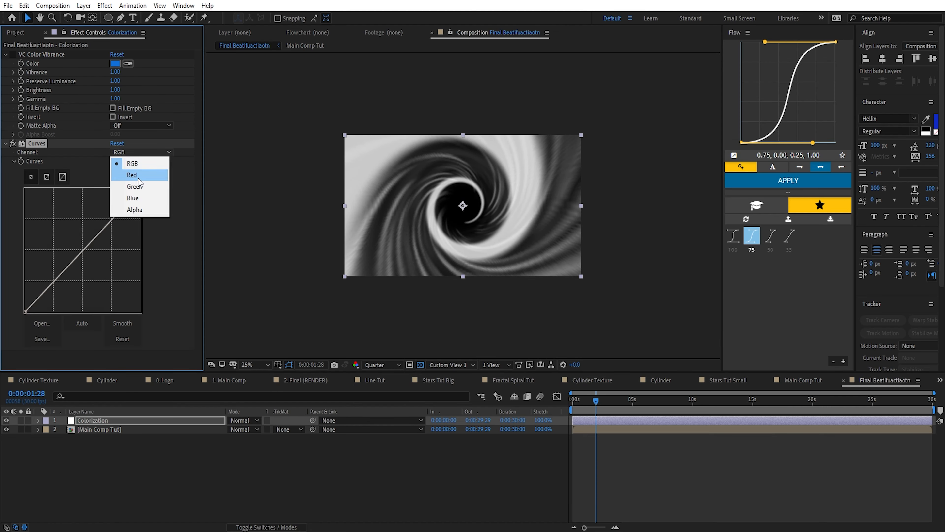
left_click(123, 174)
left_click_drag(83, 249, 105, 257)
left_click(136, 153)
left_click(124, 196)
Shape the Green channel curve into a gentle S, raised in the highlights and lowered in the shadows
left_click(136, 153)
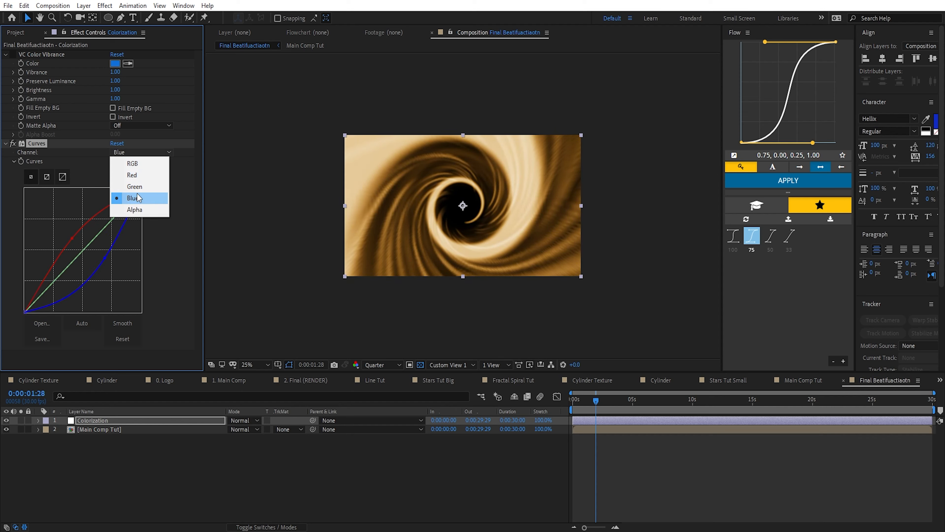
left_click(125, 186)
left_click_drag(106, 226, 99, 223)
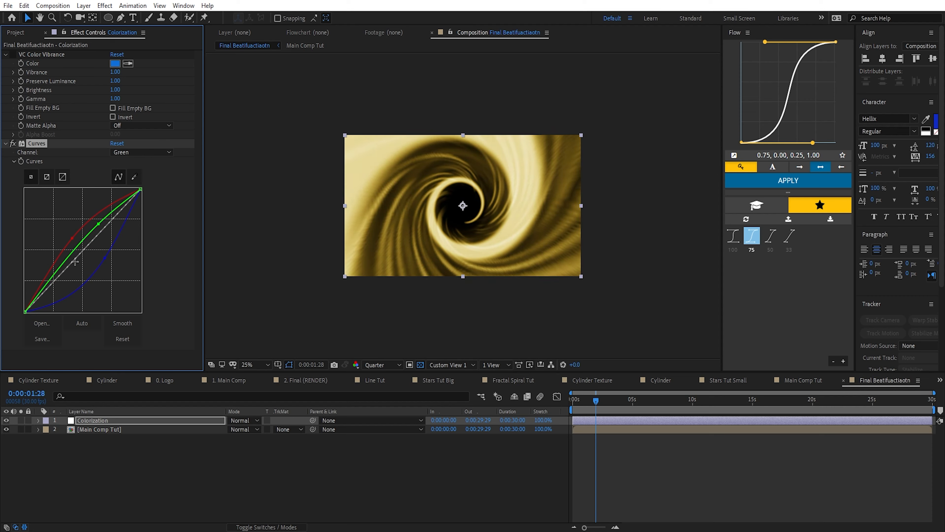
mouse_move(75, 262)
left_mouse_down()
mouse_move(79, 271)
mouse_move(70, 268)
left_mouse_up()
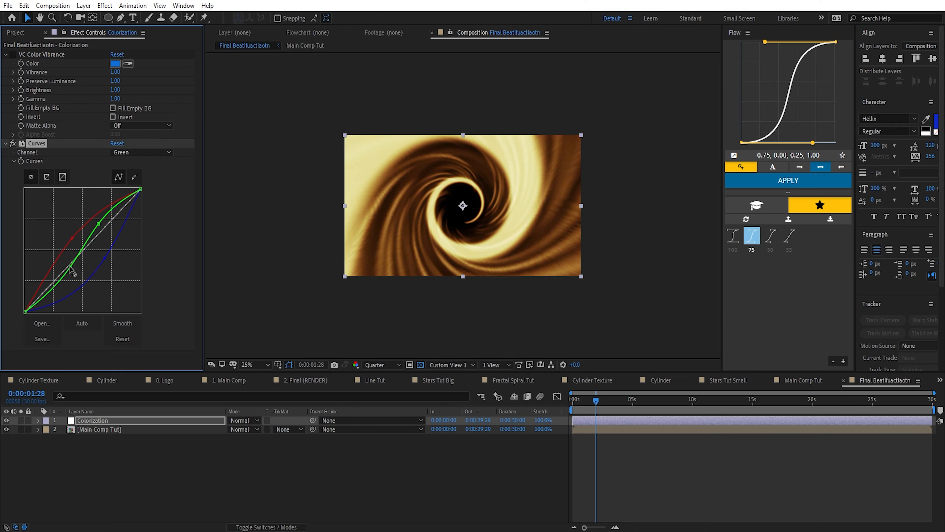
Apply Hue/Saturation to the Colorization layer with Master Saturation 18 and Master Hue +10°
key("ctrl+space")
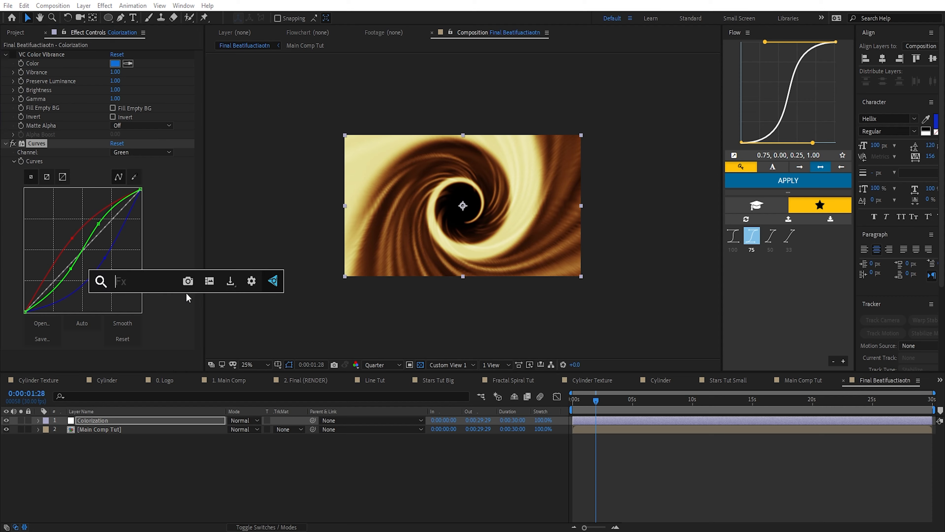
type("hue")
key("Return")
mouse_move(106, 335)
left_mouse_down()
mouse_move(129, 336)
mouse_move(120, 336)
left_mouse_up()
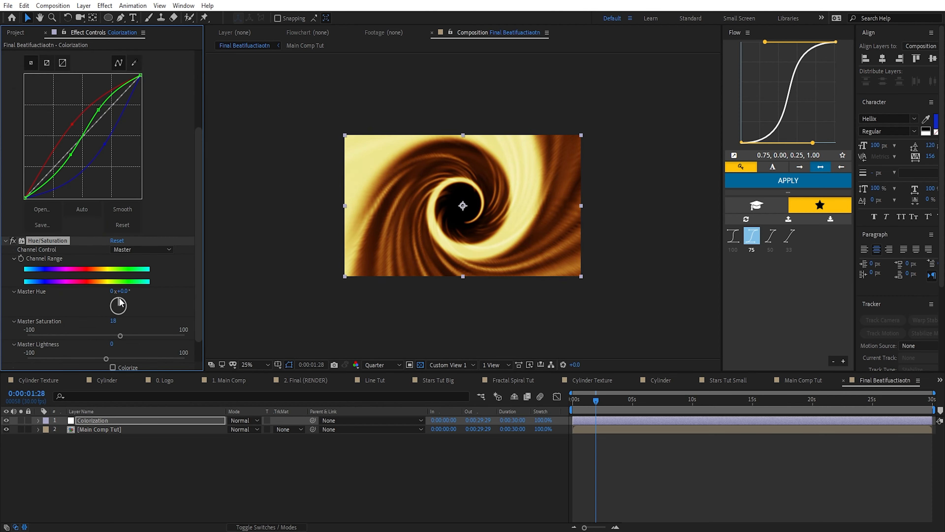
left_click_drag(119, 303, 121, 288)
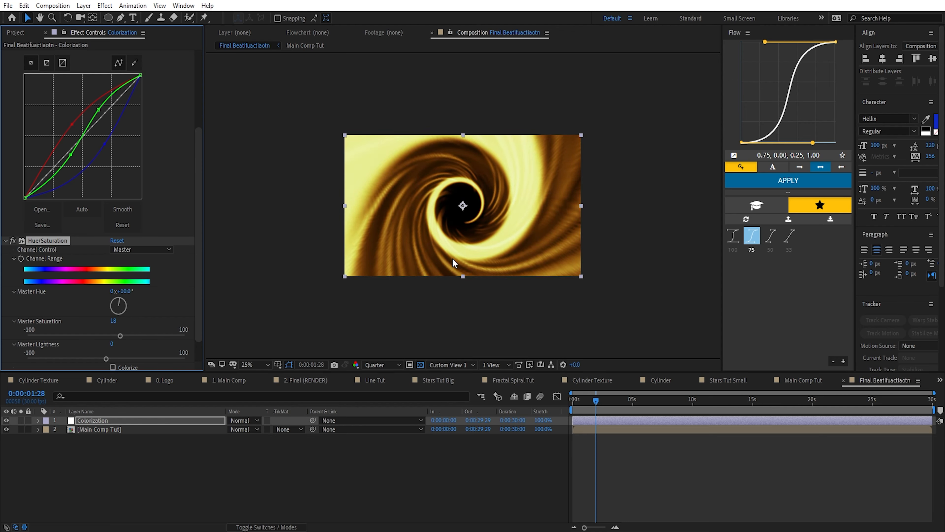
Delete the Curves and Hue/Saturation effects and turn VC Color Vibrance back on
scroll(160, 108, "up", 5)
left_click(38, 147)
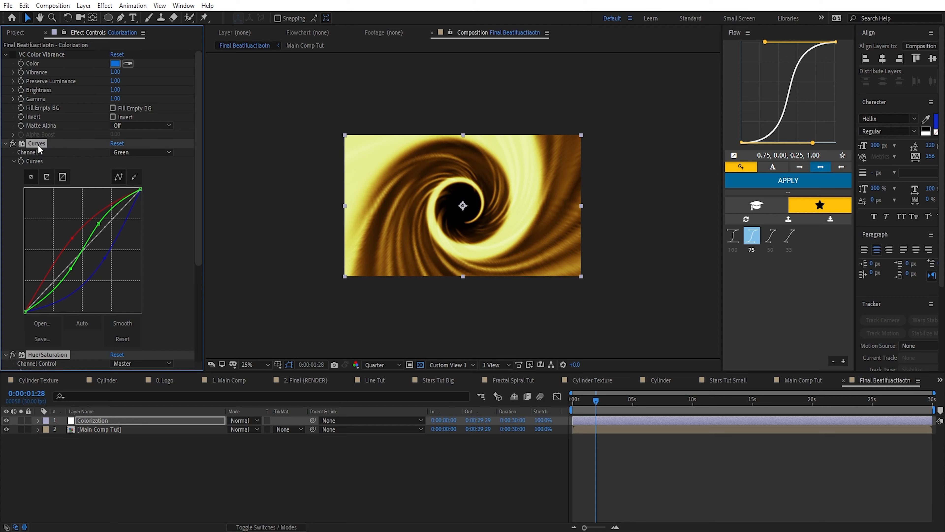
key("Delete")
left_click(13, 54)
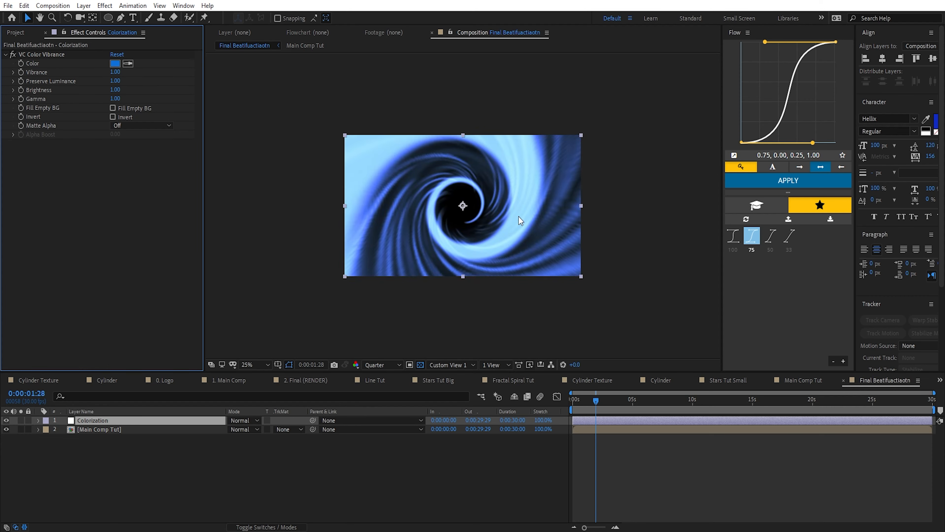
Change the VC Color Vibrance color to a brighter sky blue and set the preview resolution to Half
key("period")
left_click(115, 63)
left_click_drag(323, 162, 133, 188)
left_click_drag(170, 261, 170, 265)
left_click(246, 207)
left_click(382, 364)
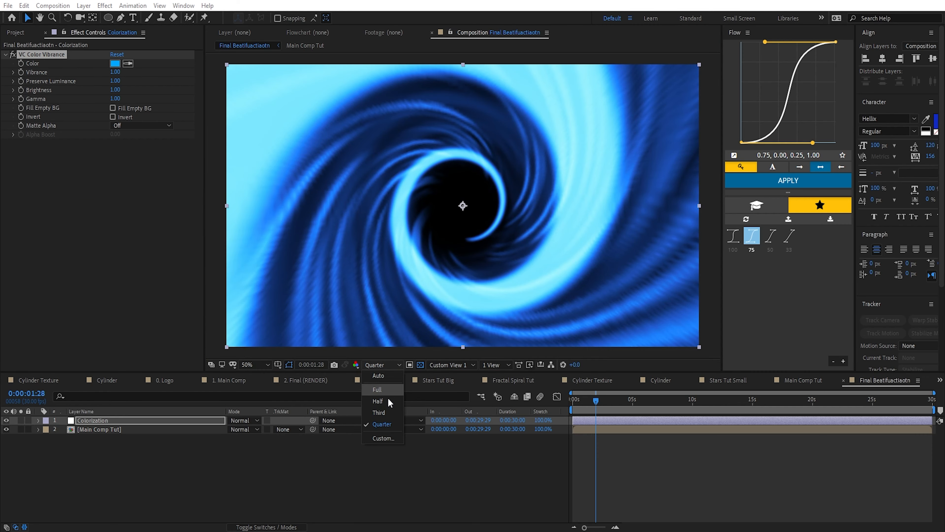
left_click(376, 396)
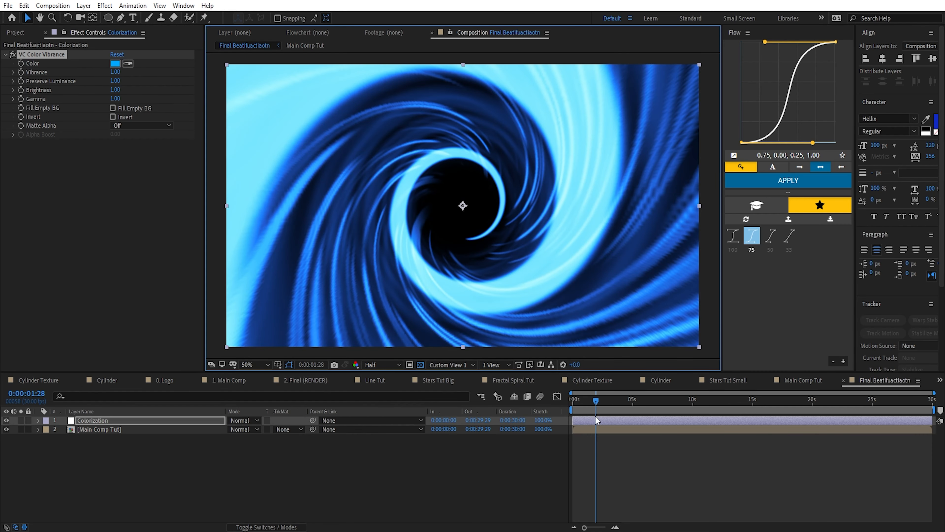
Turn on CC Vector Blur and Camera Lens Blur on the Effect layer of the Main Comp Tut composition
left_click(797, 382)
left_click(91, 429)
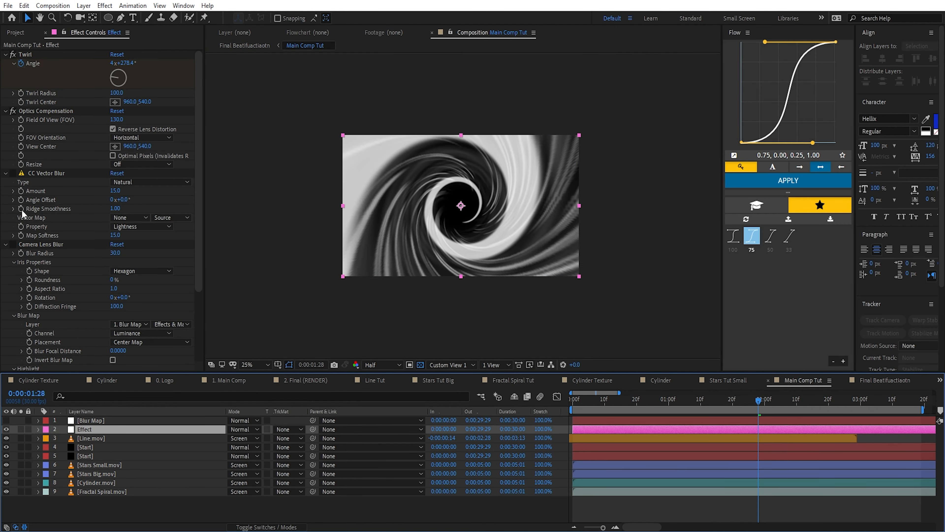
left_click(13, 173)
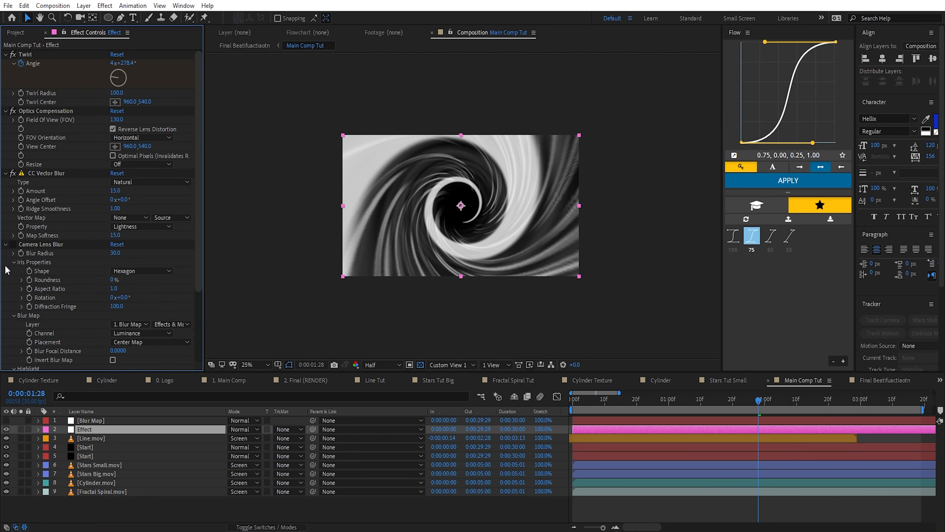
left_click(14, 244)
Set the scale of the Main Comp Tut layer in the Final Beatifuactiaotn composition to 102%
left_click(893, 381)
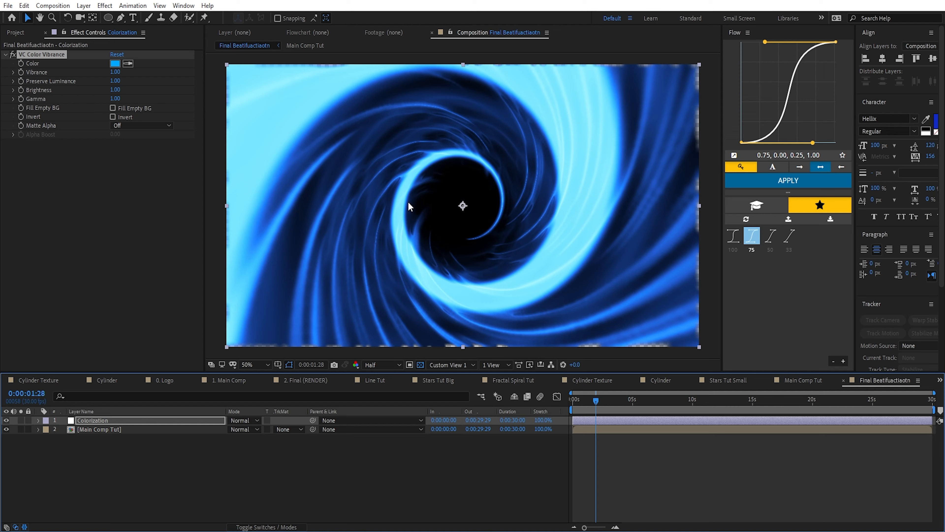
left_click(144, 430)
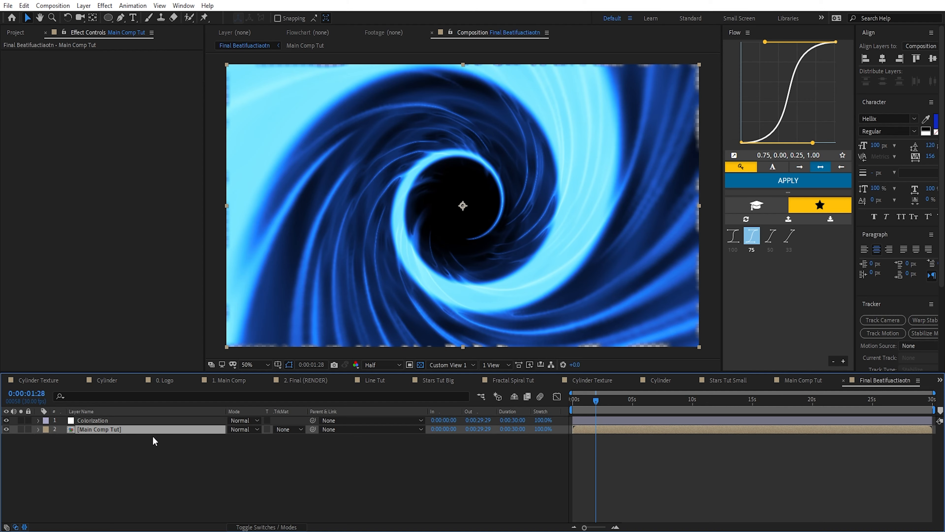
key("s")
left_click(260, 438)
type("102")
key("Return")
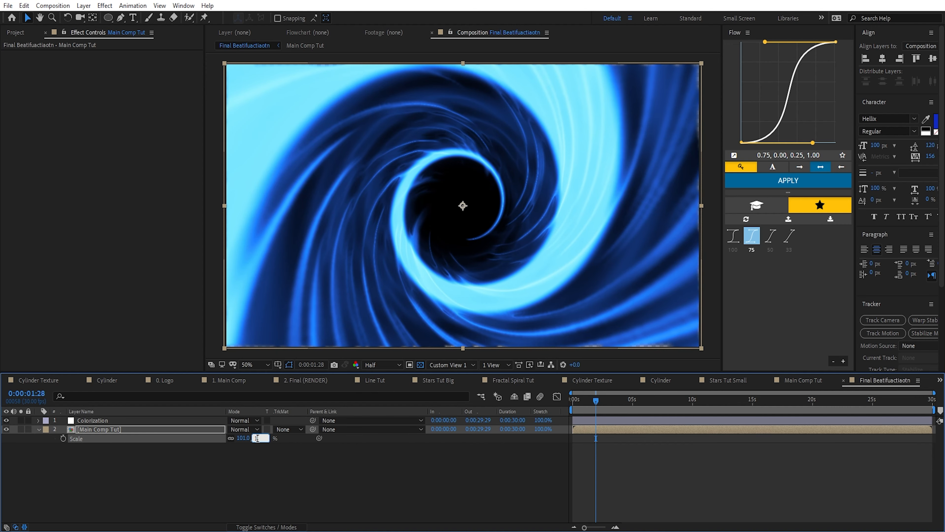
Scale the Main Comp Tut layer to 103.7% and set the preview resolution to Quarter
left_click_drag(258, 439, 265, 439)
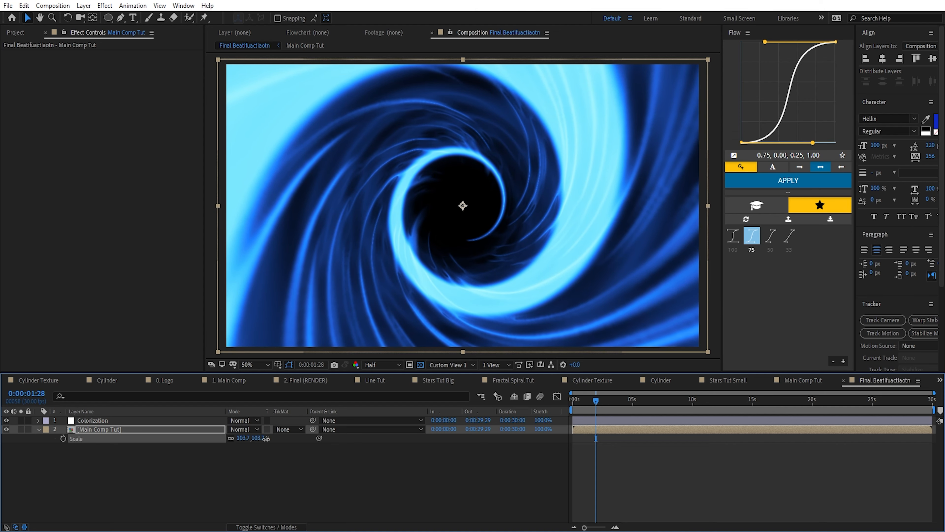
left_click(97, 420)
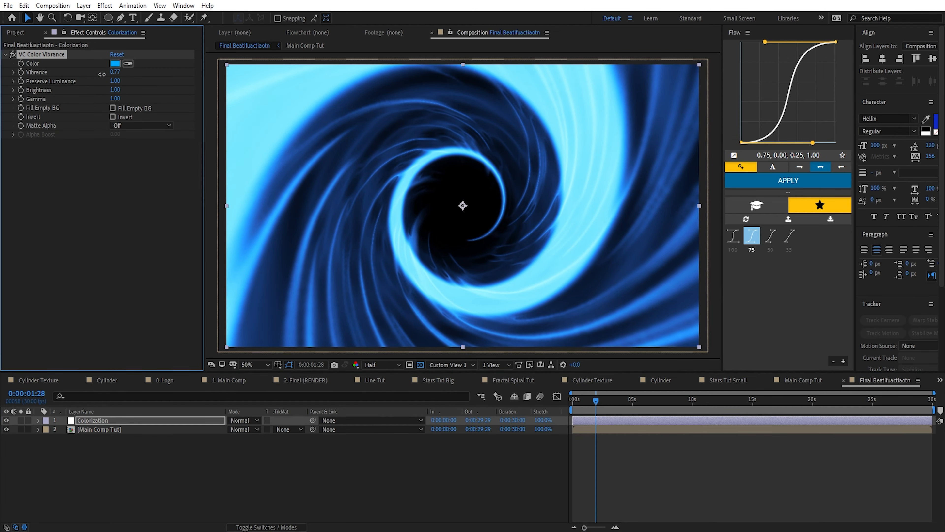
left_click(395, 364)
left_click(387, 423)
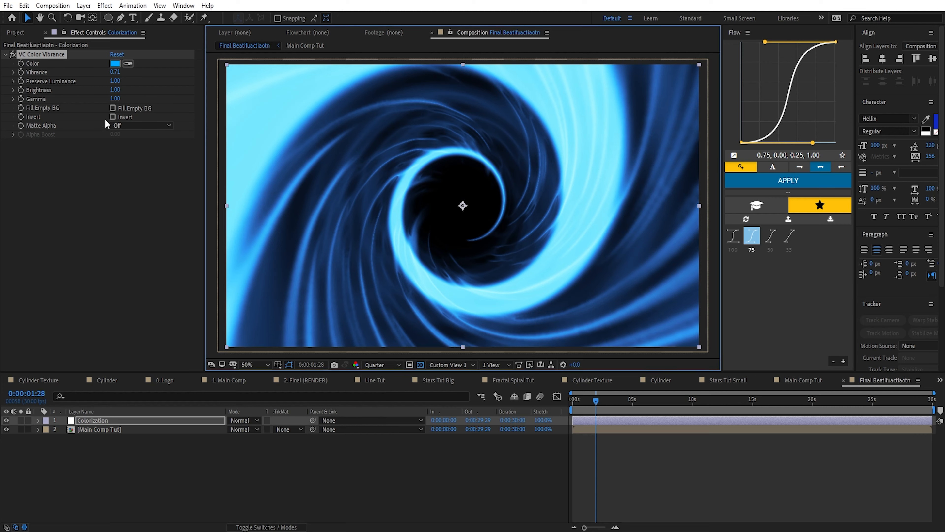
Set both Vibrance and Brightness to 1.00 in the Colorization layer's VC Color Vibrance effect
left_click_drag(115, 72, 123, 101)
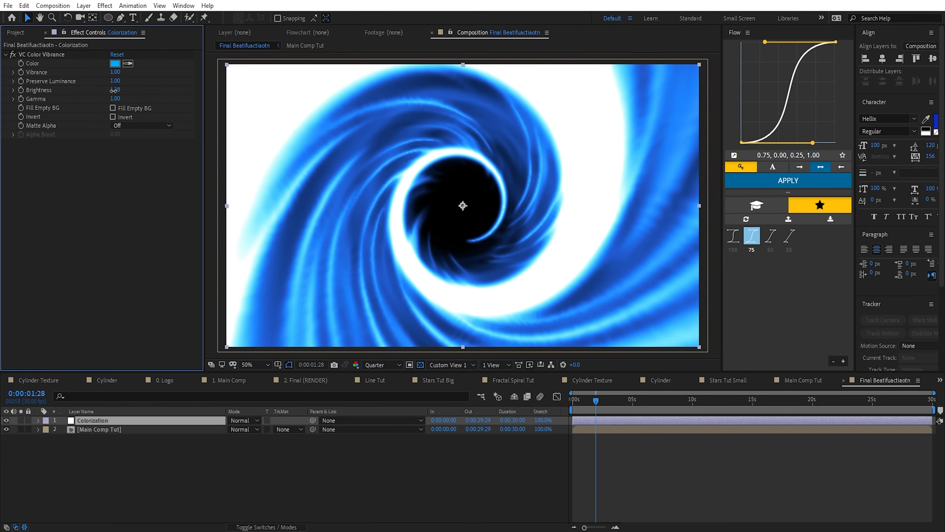
left_click(115, 90)
type("1")
key("Return")
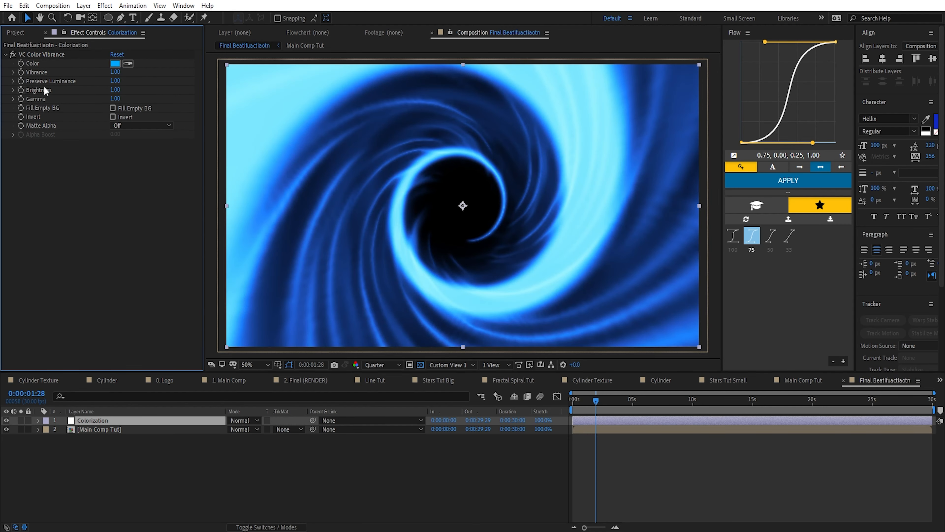
Add a Glow effect to the Colorization layer with threshold 72.9%, radius 52 and intensity 0.2
left_click(82, 424)
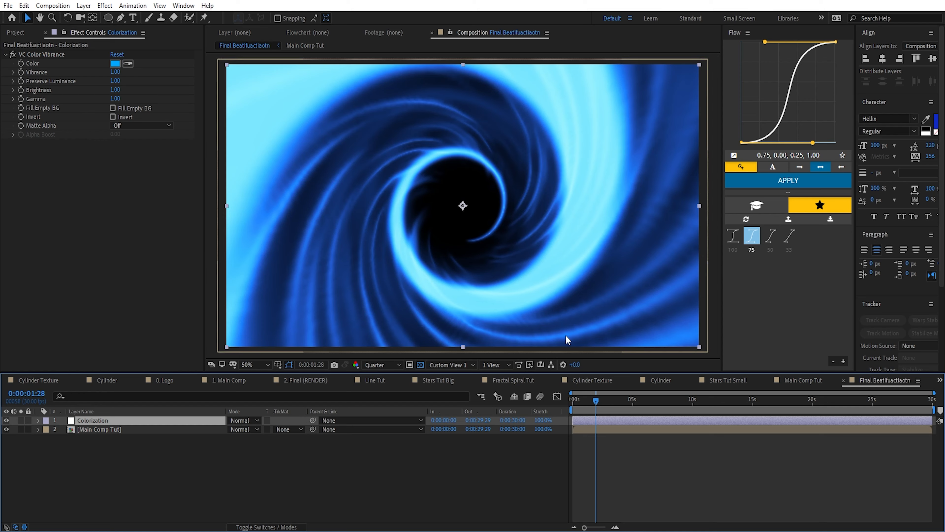
key("ctrl+space")
type("gl")
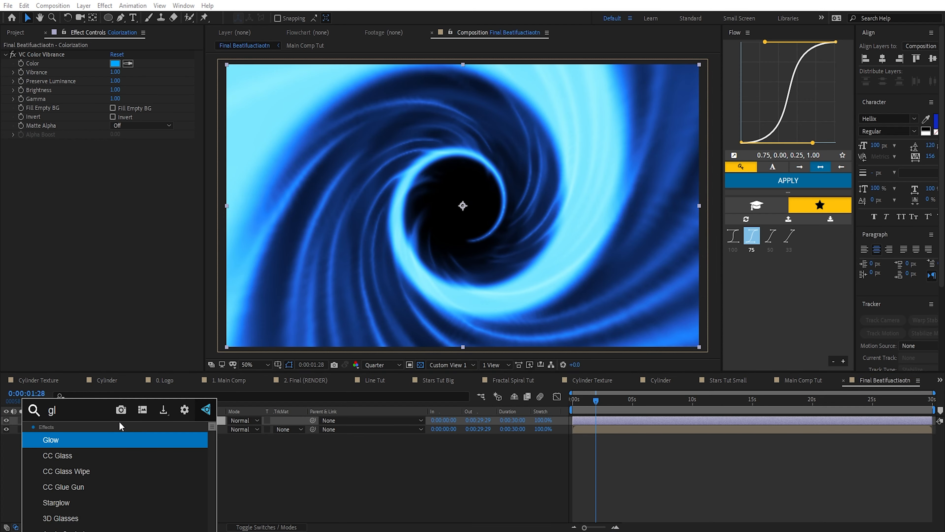
key("Return")
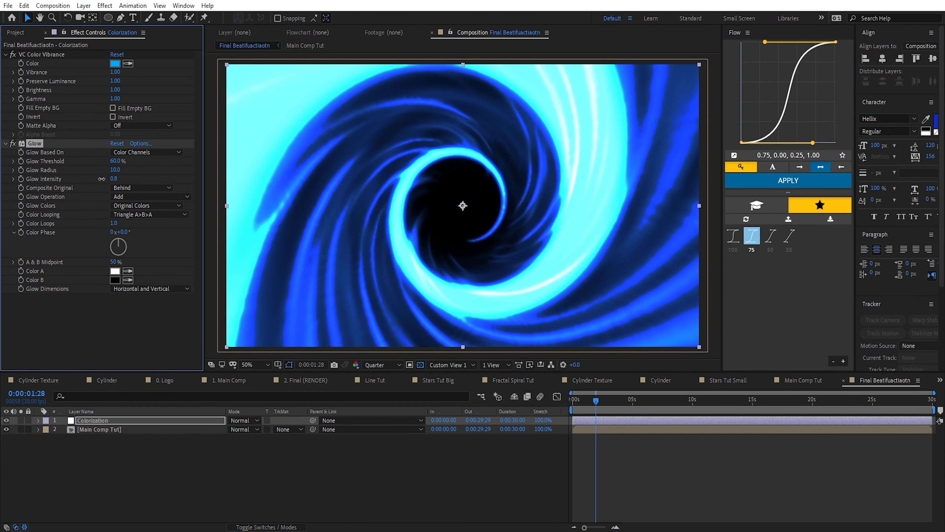
mouse_move(101, 179)
left_mouse_down()
mouse_move(85, 187)
mouse_move(134, 175)
mouse_move(154, 184)
mouse_move(127, 164)
mouse_move(111, 179)
mouse_move(108, 171)
mouse_move(92, 178)
mouse_move(118, 182)
left_mouse_up()
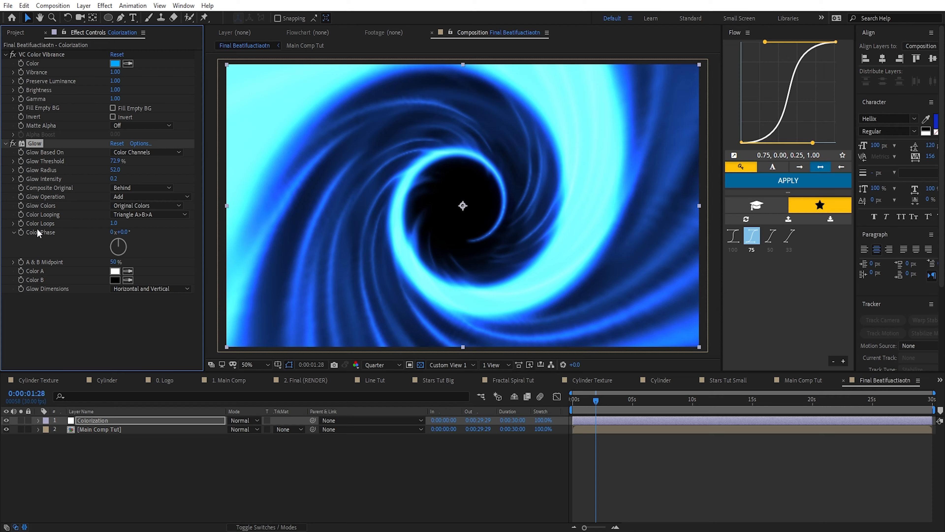
Duplicate the Glow effect and give the copy radius 412, threshold 88.6% and intensity 0.1
key("ctrl+d")
left_click_drag(115, 247, 289, 261)
left_click_drag(115, 237, 132, 241)
left_click(116, 256)
type("0.1")
key("Return")
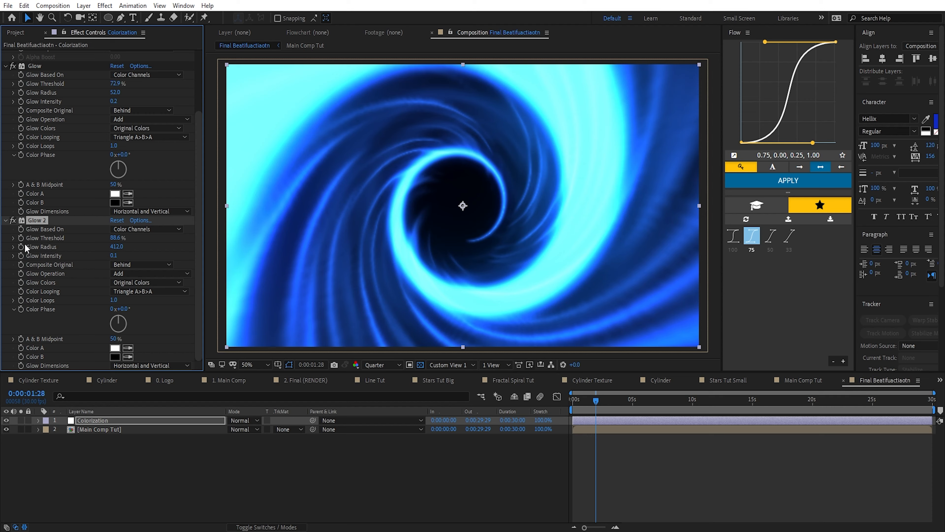
Duplicate Glow 2 and give the new copy a radius of 993 and a threshold of 90.2%
key("ctrl+d")
left_click_drag(117, 246, 241, 252)
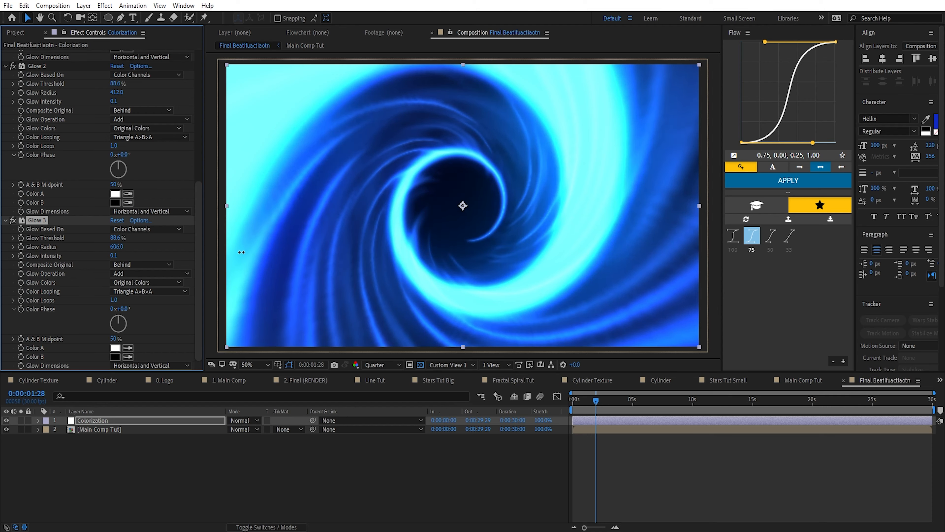
scroll(150, 263, "up", 4)
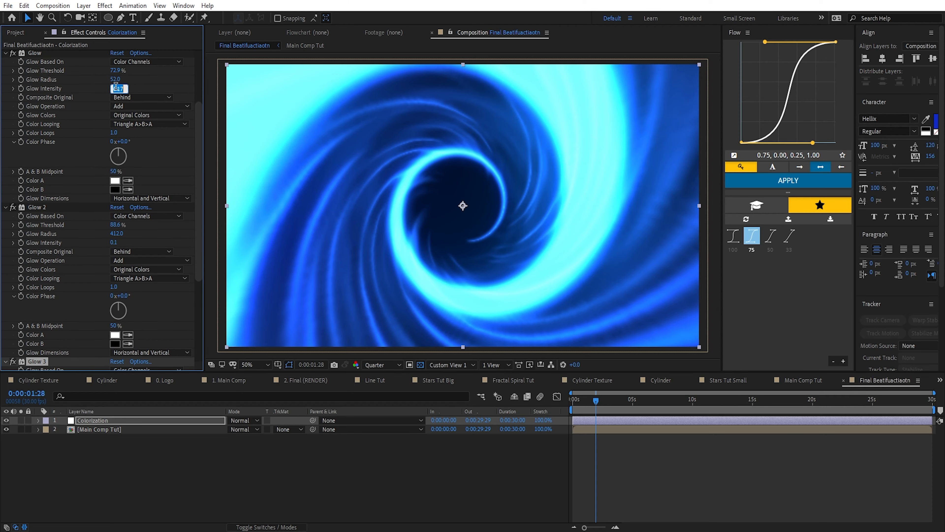
Collapse all effects on the Colorization layer and turn Glow 2 and Glow 3 back on
left_click(18, 56)
key("ctrl+a")
key("ctrl+grave")
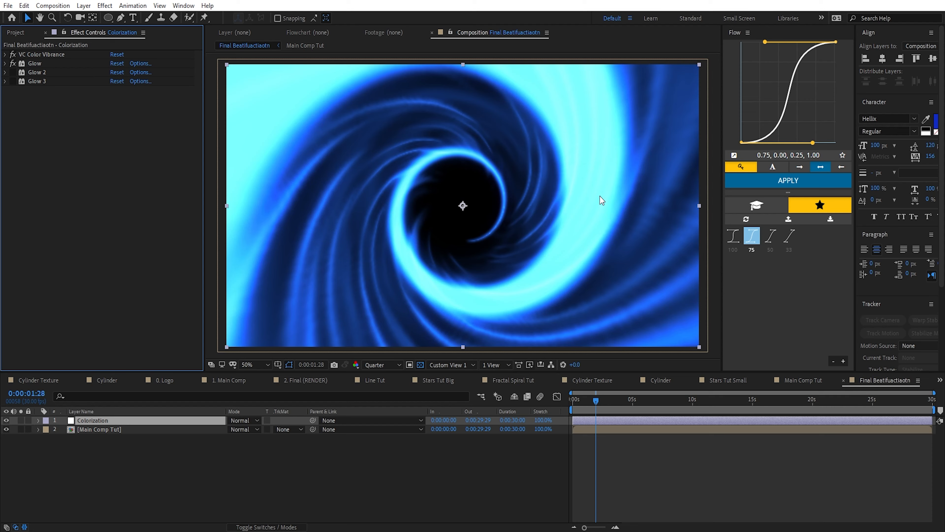
left_click(13, 73)
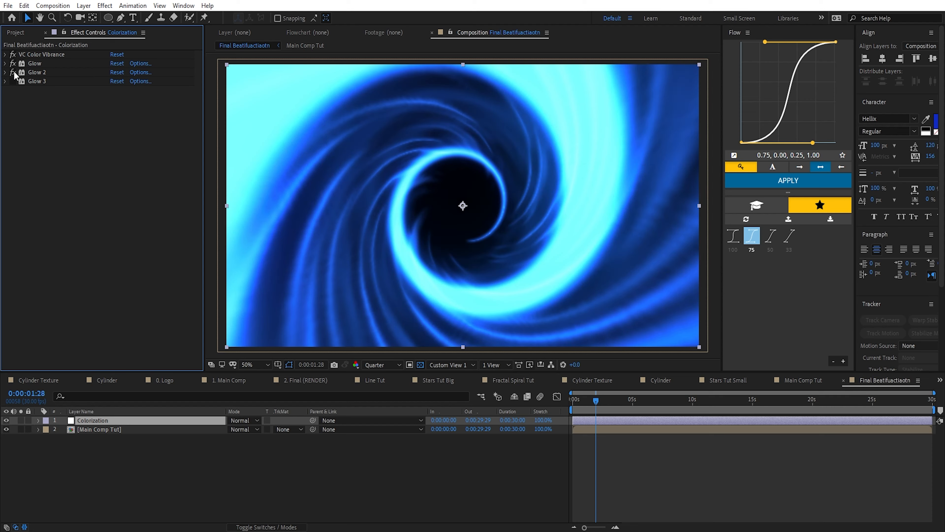
left_click(13, 81)
Expand Glow 3 and set its intensity to 0.05
left_click(6, 81)
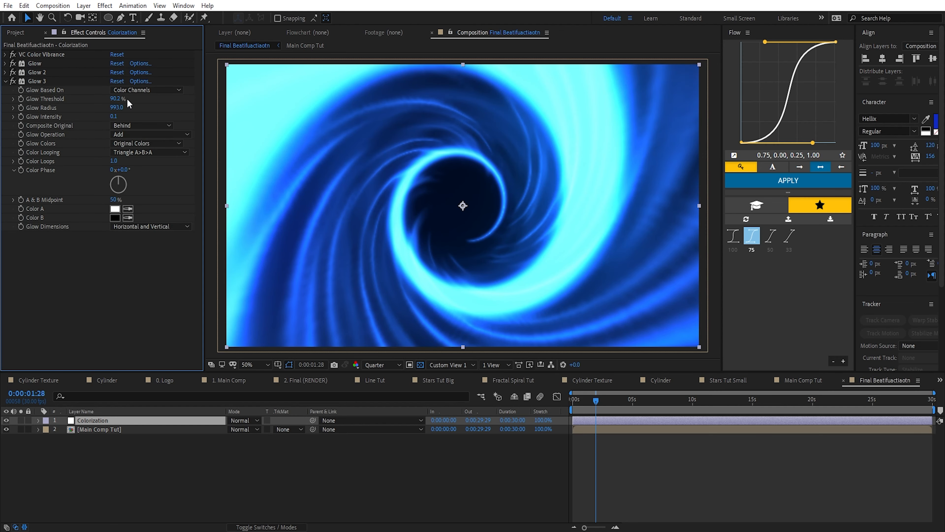
left_click(113, 116)
type(".05")
key("Return")
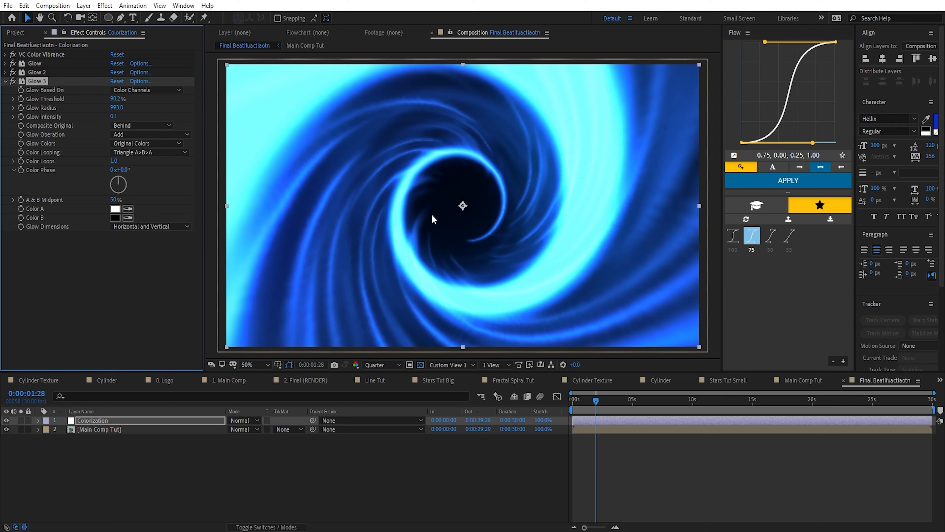
Set the preview resolution to Full and compare the portal with the Glow effects off and on
left_click(386, 365)
left_click(377, 390)
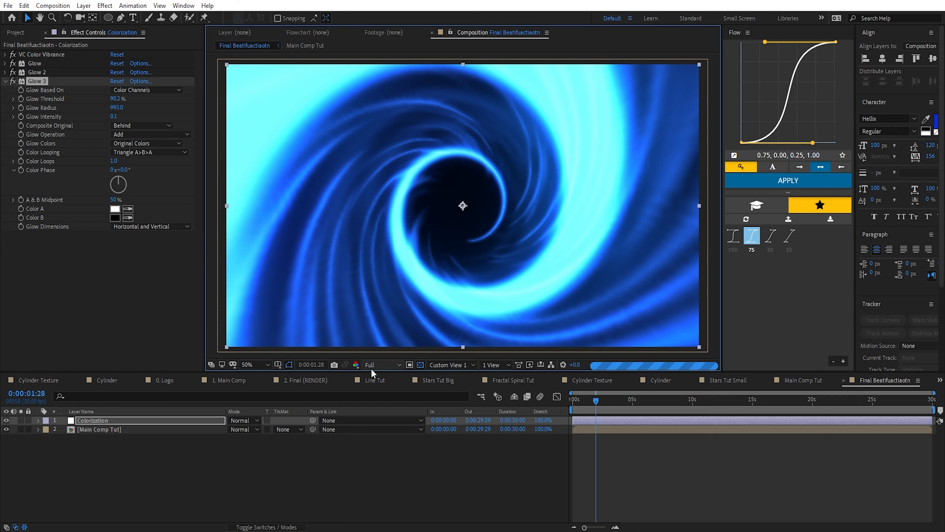
left_click(463, 454)
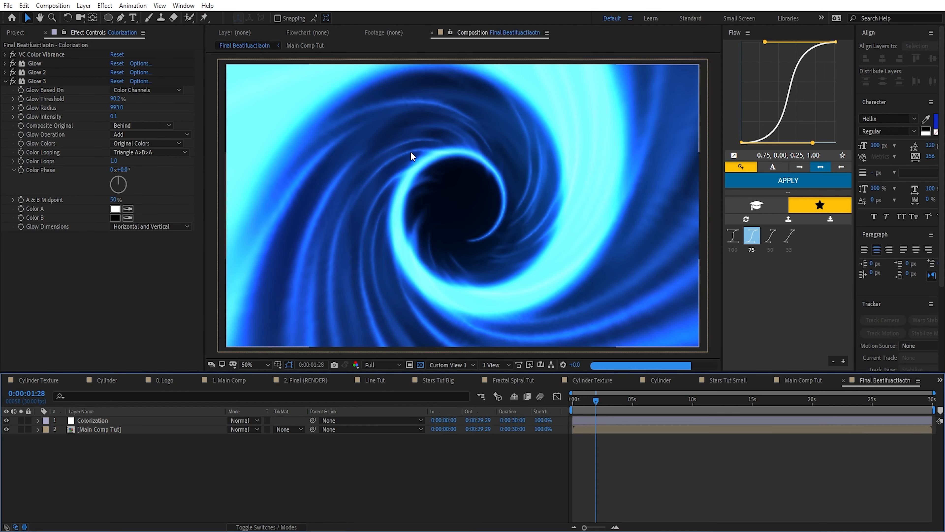
left_click_drag(12, 63, 12, 113)
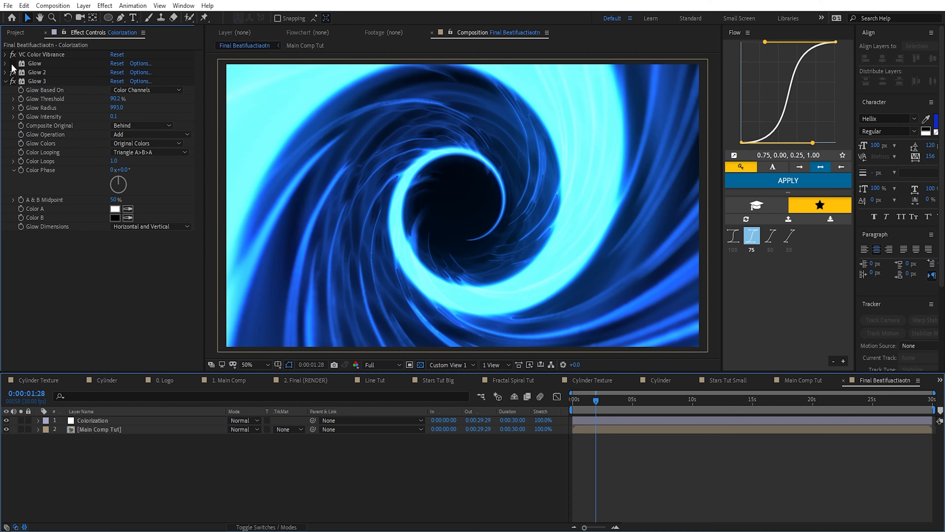
key("ctrl+z")
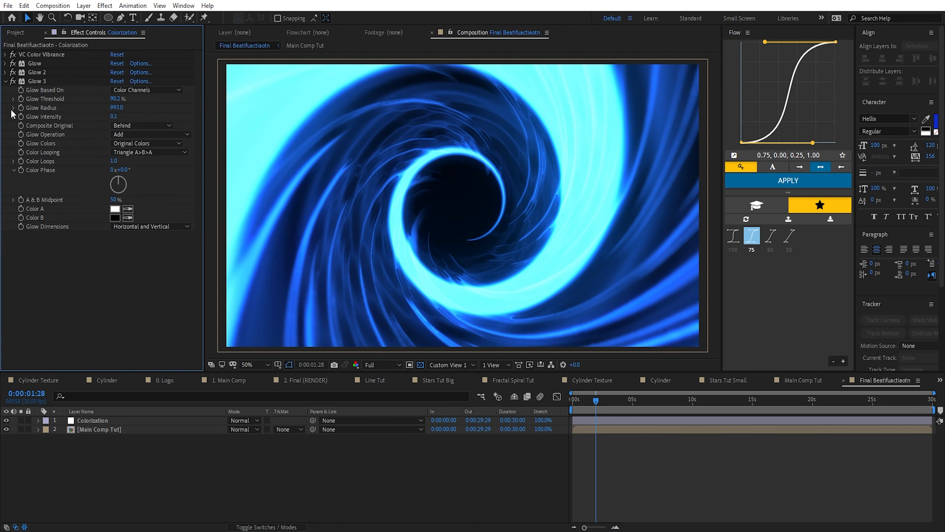
Add a Hue/Saturation effect to the Colorization layer and set Master Saturation to 10
left_click(116, 419)
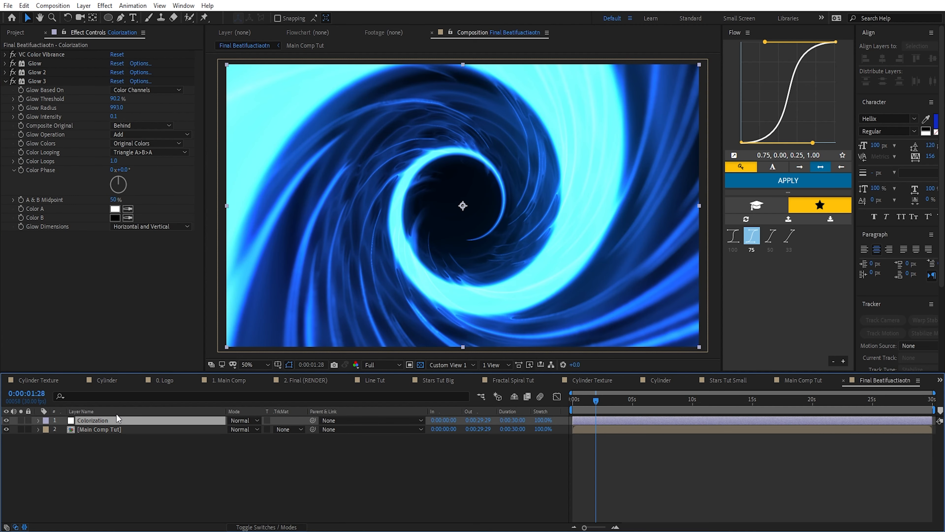
key("ctrl+space")
type("hue")
key("Return")
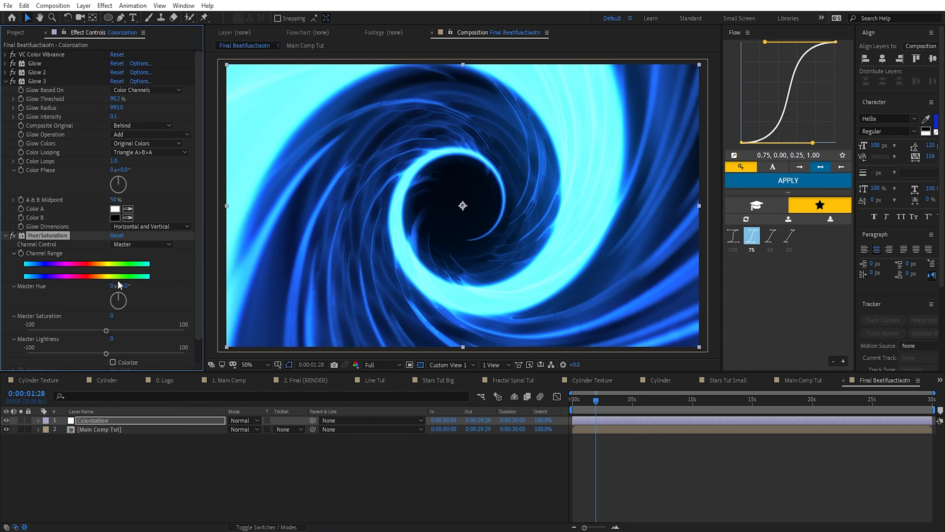
left_click_drag(111, 317, 115, 318)
Add a Curves effect and shape a subtle S-curve on the RGB channel, raising highlights and lowering shadows slightly
key("ctrl+space")
type("curves")
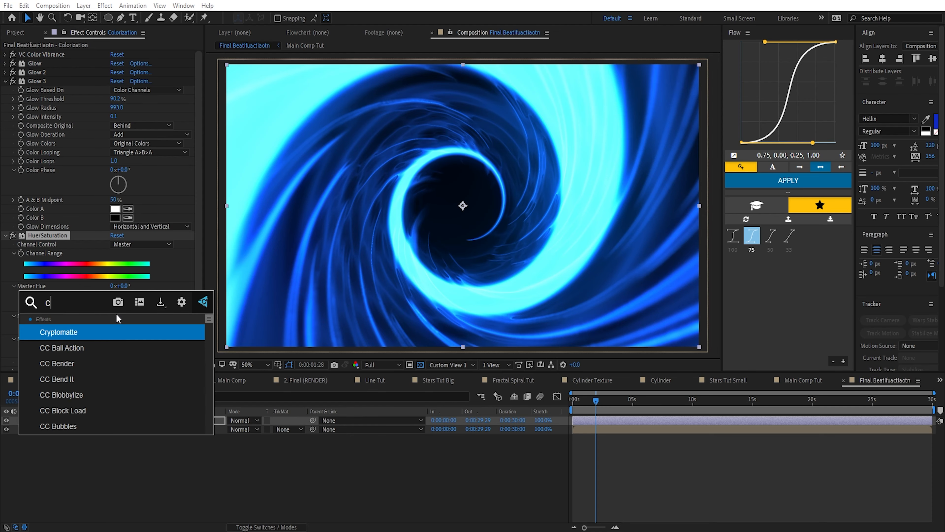
key("Return")
left_click_drag(104, 249, 103, 245)
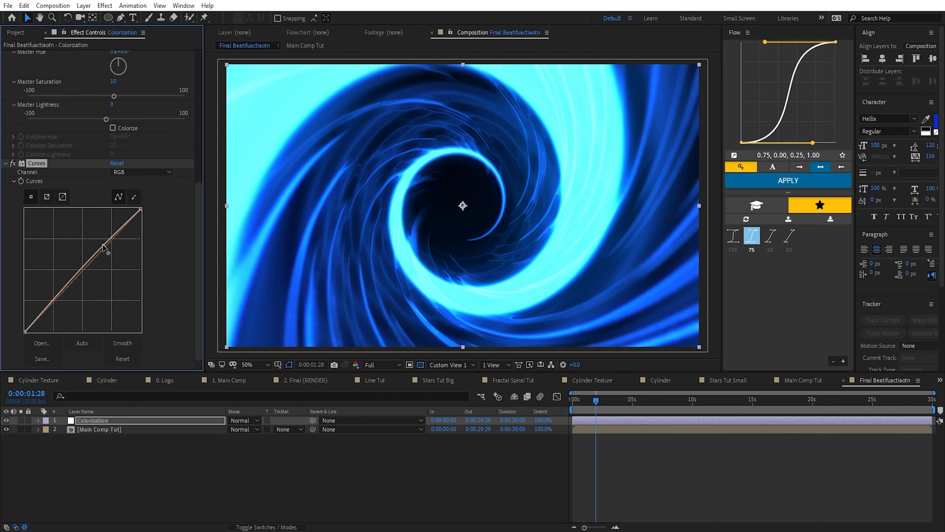
left_click_drag(58, 297, 58, 301)
scroll(107, 248, "up", 5)
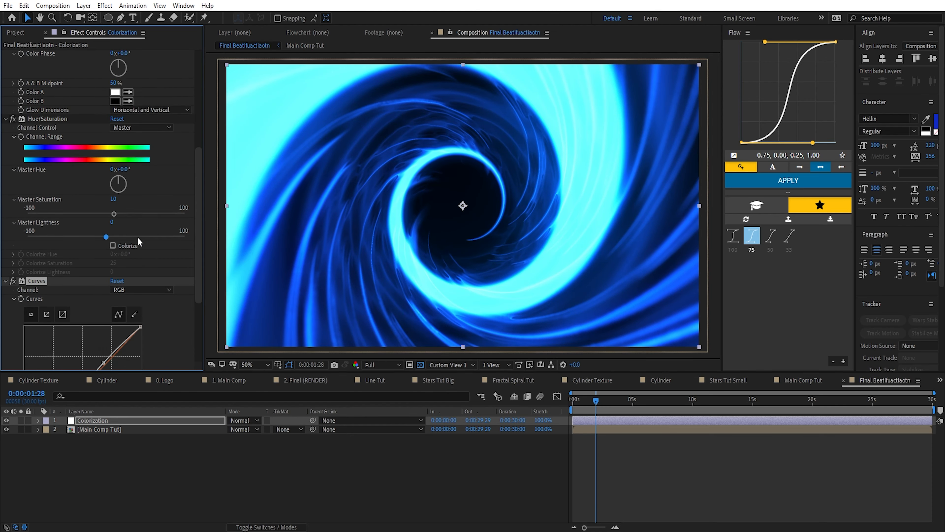
Add CC Vignette to the Colorization layer with Amount 200 and Angle of View 35
key("ctrl+space")
type("cc vig")
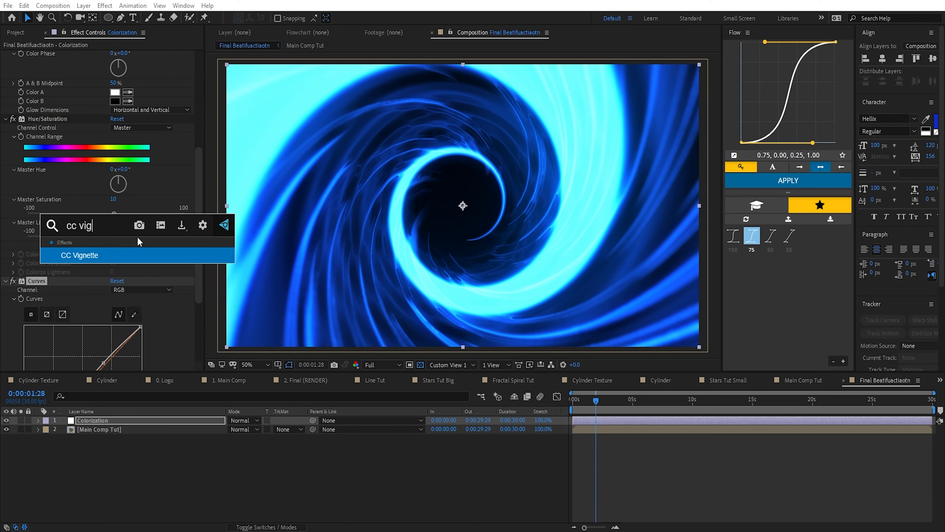
key("Return")
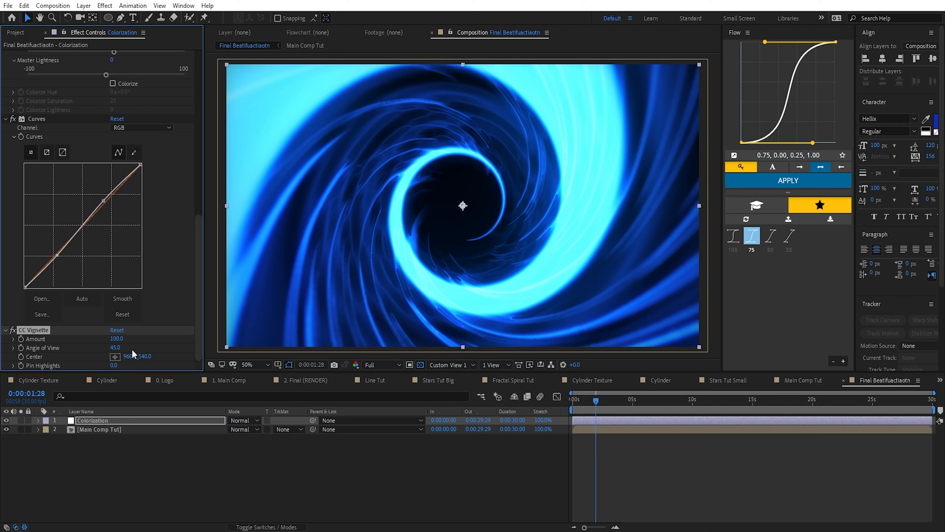
left_click(116, 338)
type("200")
left_click(123, 348)
type("35")
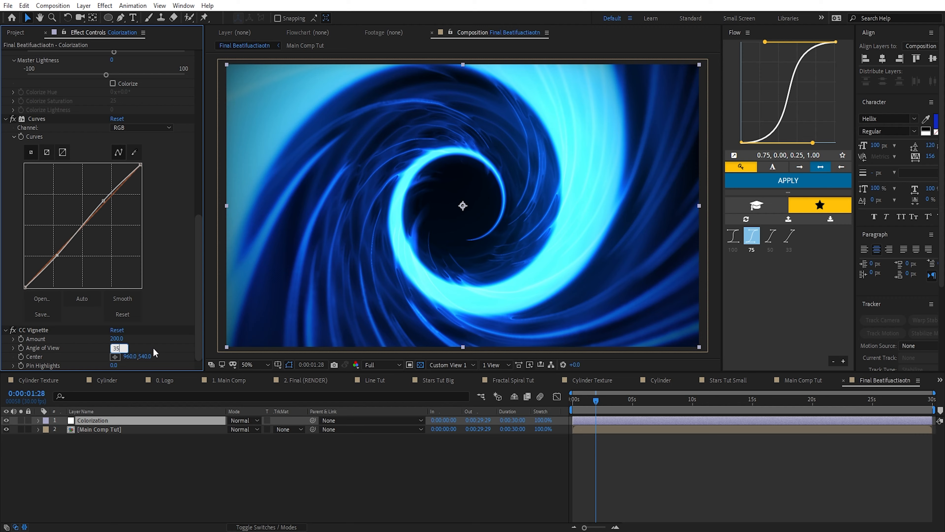
key("Return")
Set the preview resolution to Quarter, try another vignette Angle of View and return it to 35
left_click(382, 364)
left_click(383, 412)
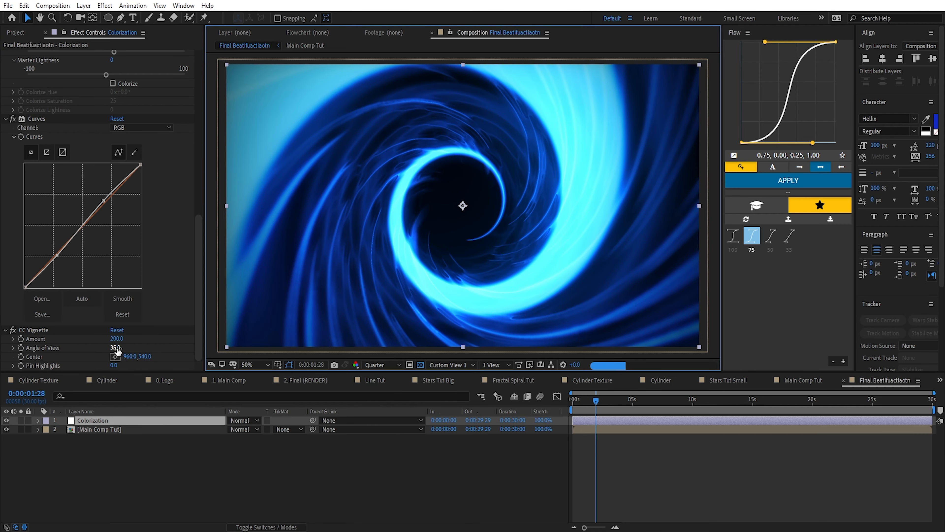
mouse_move(116, 348)
left_mouse_down()
mouse_move(389, 356)
mouse_move(107, 350)
left_mouse_up()
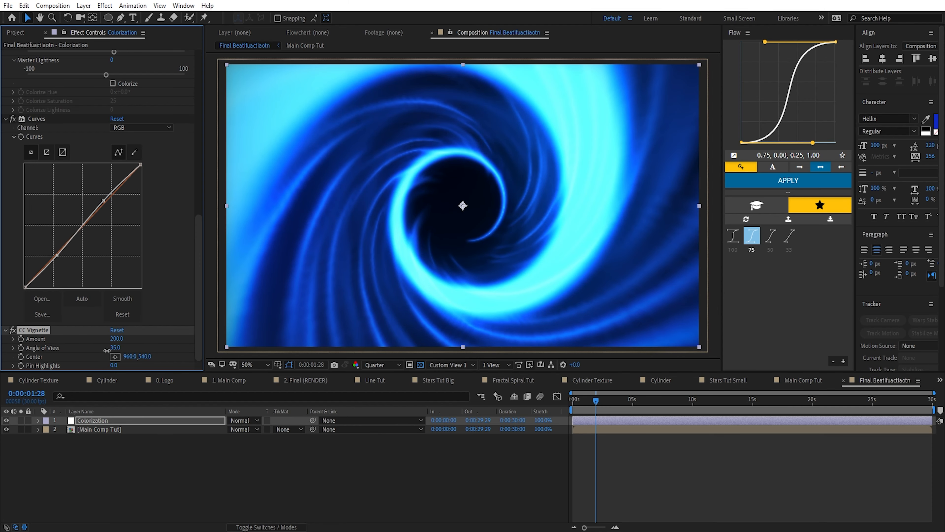
left_click(113, 348)
type("35")
key("Return")
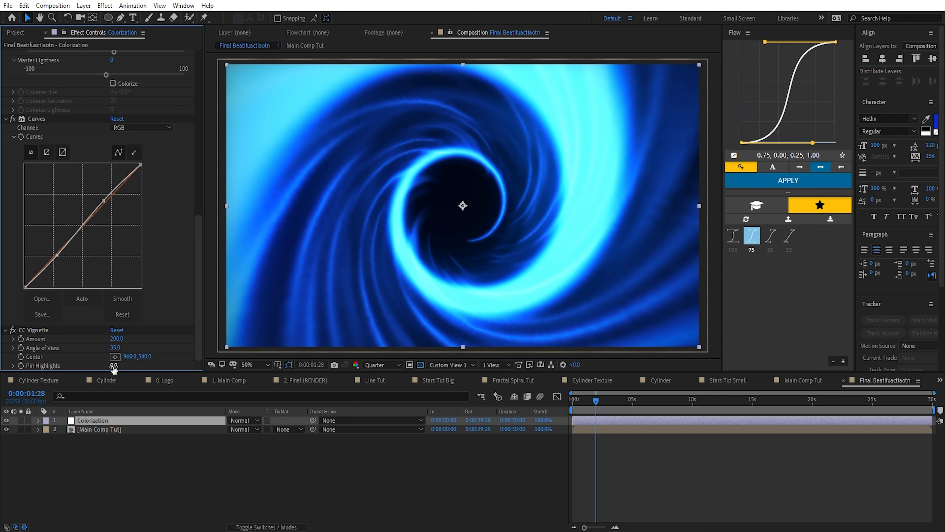
Set the CC Vignette's Pin Highlights to 100
left_click_drag(114, 365, 739, 352)
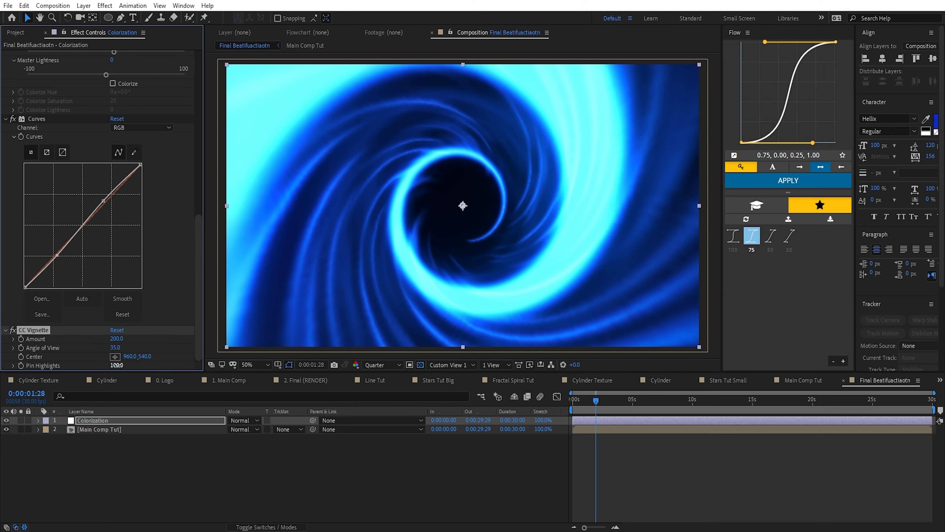
left_click(116, 365)
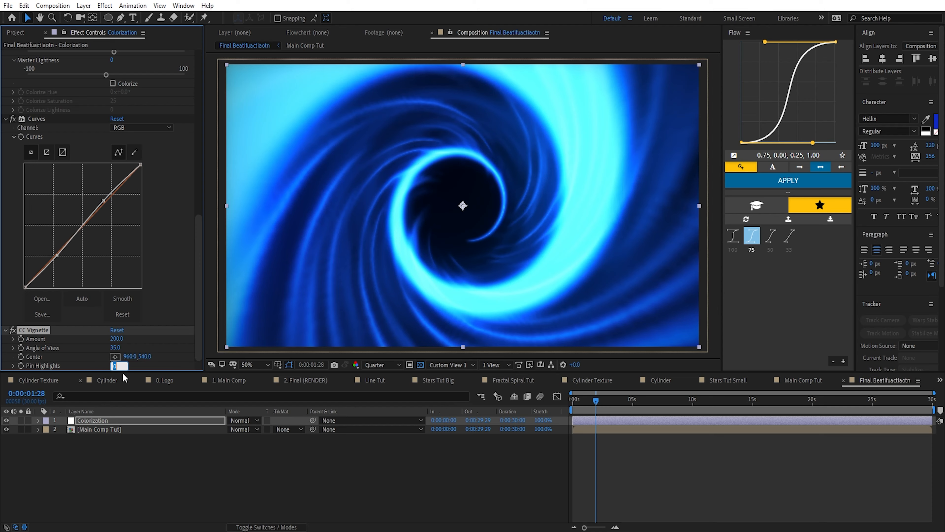
type("00")
key("Return")
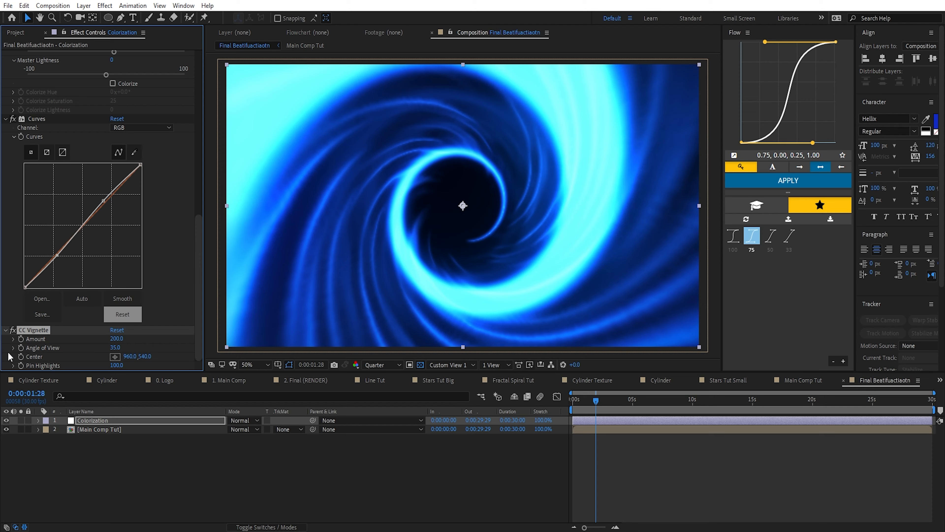
Toggle the CC Vignette effect off and on to compare its influence on the portal's edges
left_click(13, 330)
left_click(14, 329)
left_click(14, 330)
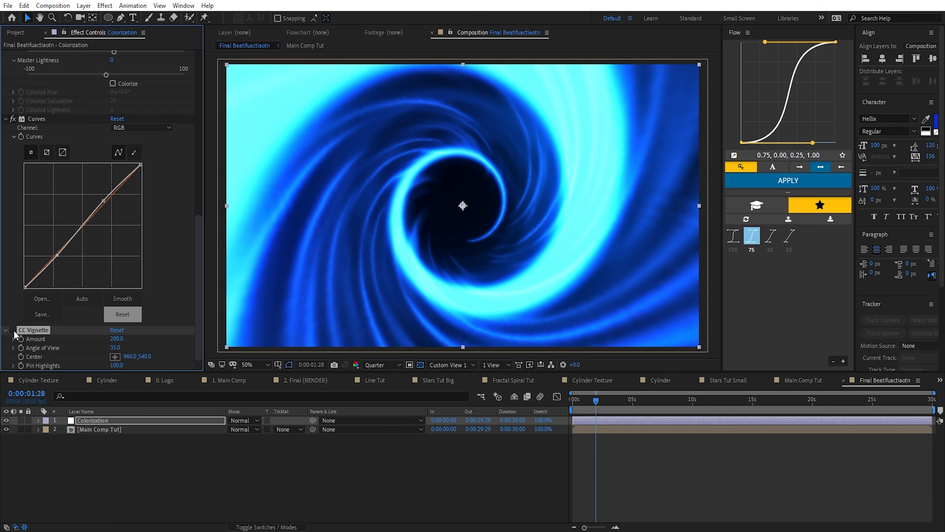
Re-enable CC Vignette, compare the portal once more with and without it, and leave the effect on
left_click(13, 329)
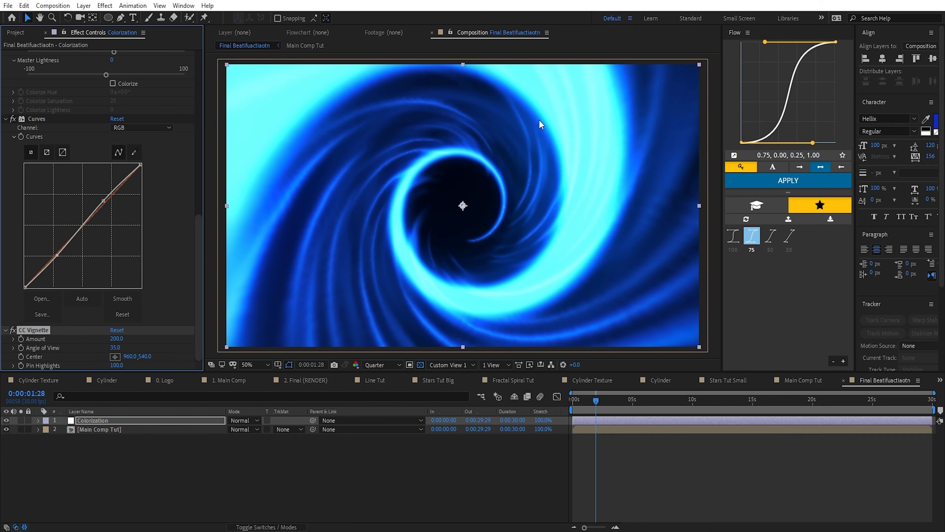
left_click(14, 330)
left_click(13, 329)
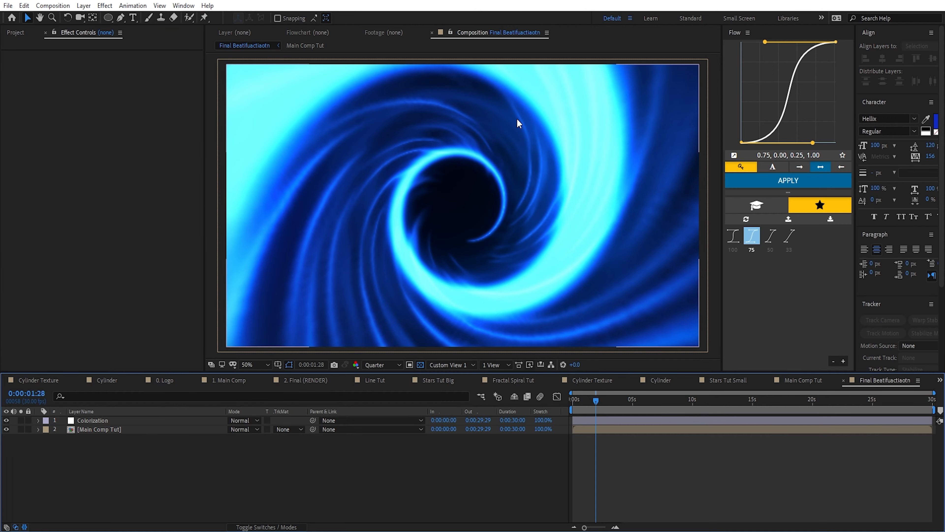
left_click(451, 32)
Try the Line.mov layer's Opacity at 100% in Main Comp Tut, and check the star layers' Opacity
left_click(807, 380)
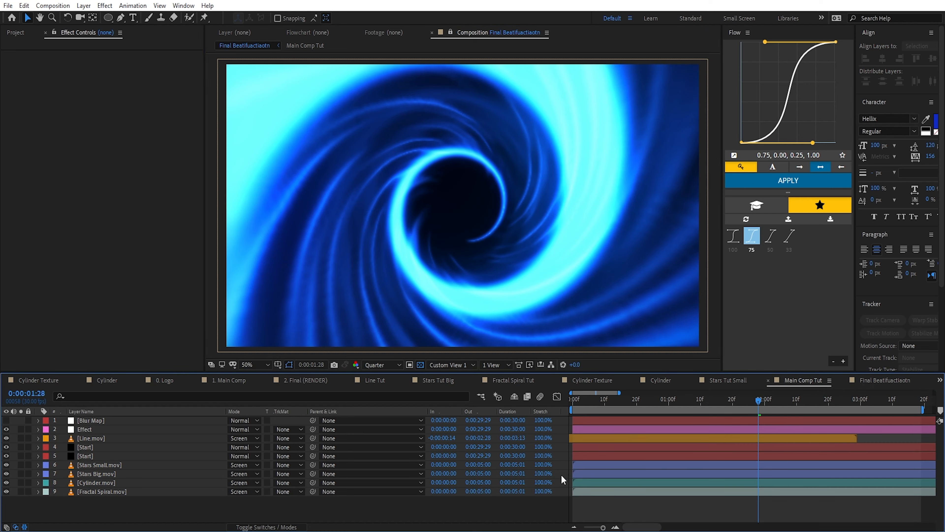
left_click(93, 439)
key("t")
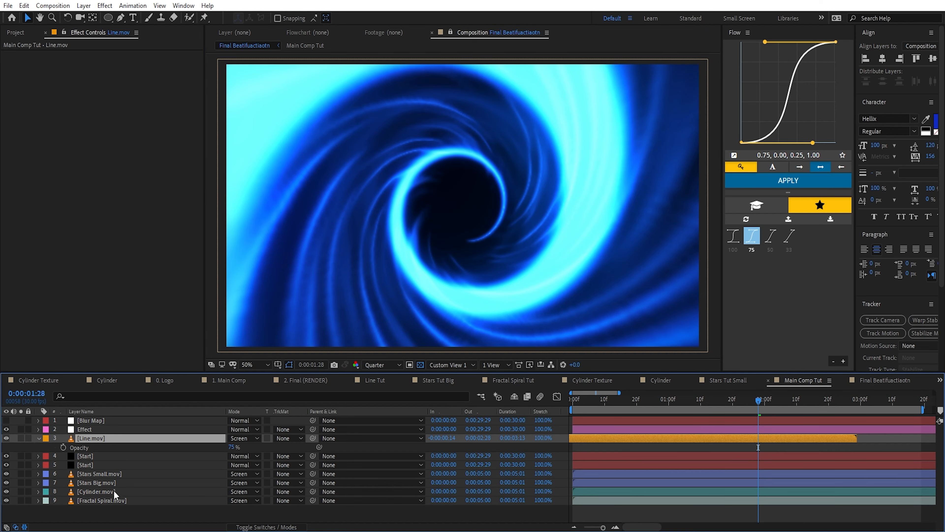
left_click(106, 474)
left_click(104, 491, "shift")
left_click(211, 438)
left_click_drag(231, 447, 378, 455)
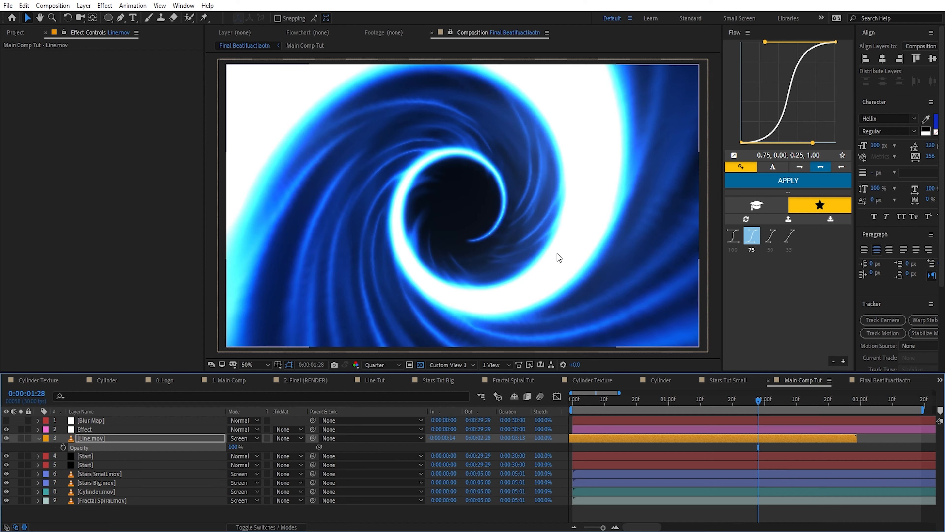
left_click_drag(235, 447, 225, 484)
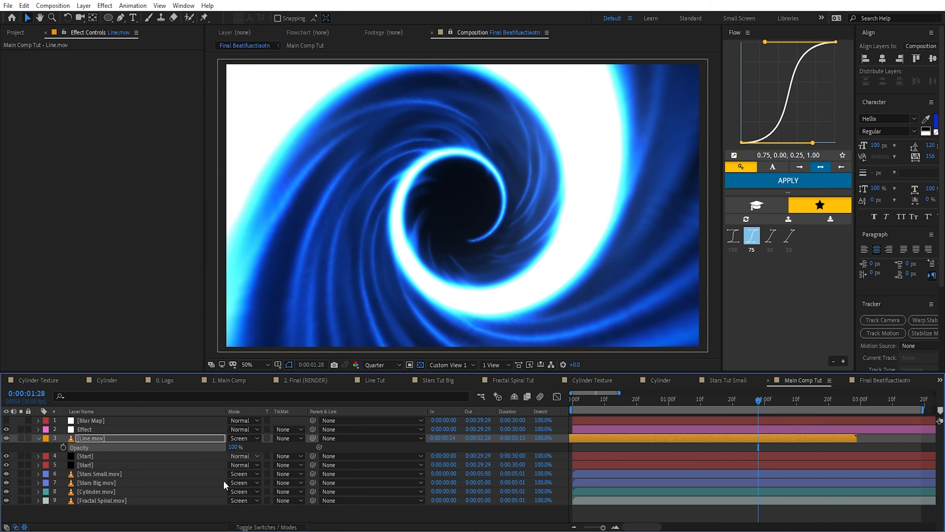
left_click(93, 474)
left_click(87, 482, "shift")
key("t")
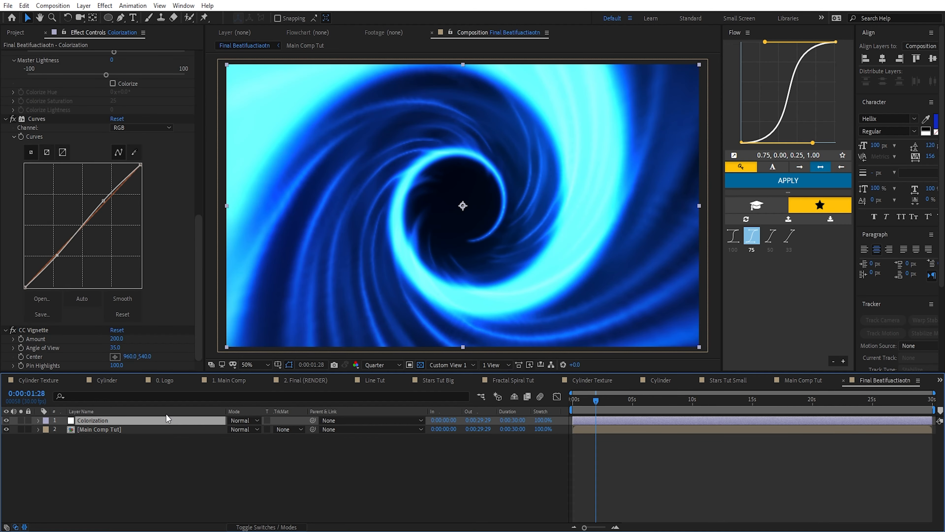
Add HDR Highlight Compression to the Colorization layer and set its Amount to 50%
key("ctrl+space")
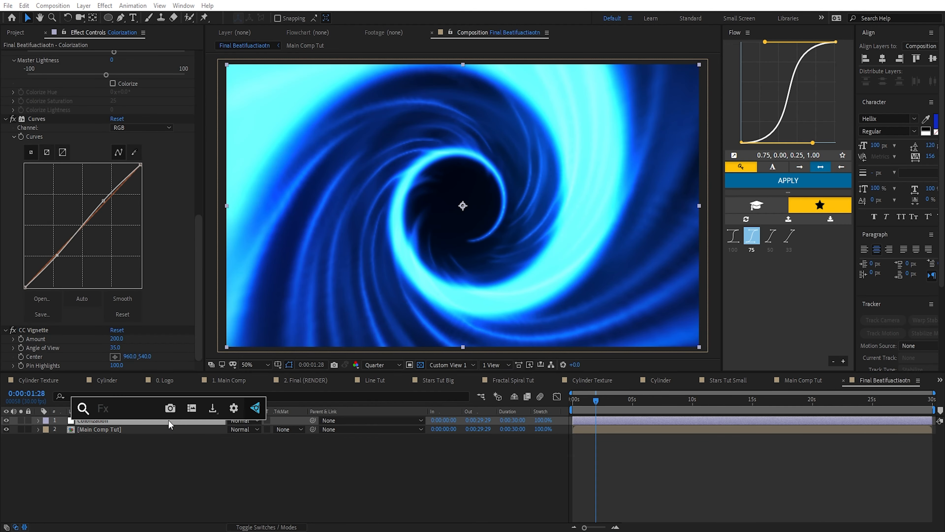
type("hd")
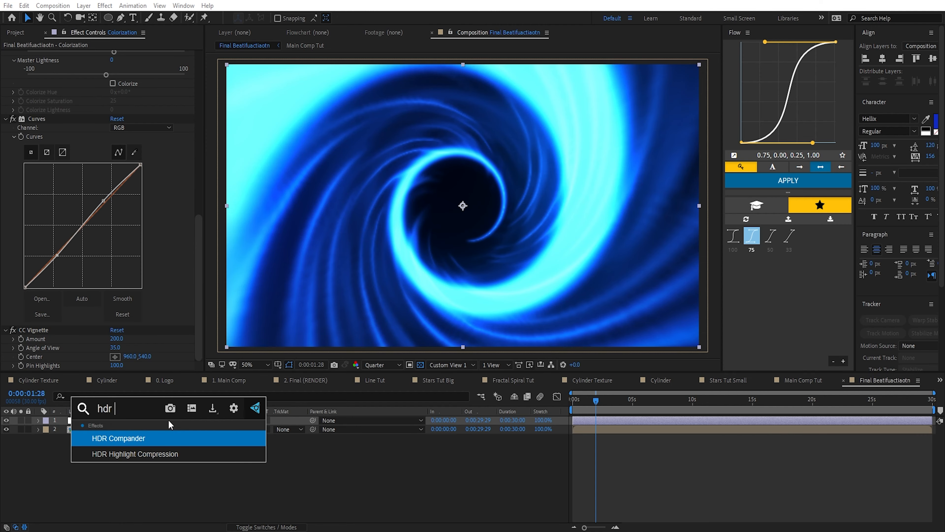
type("r")
key("Down")
key("Return")
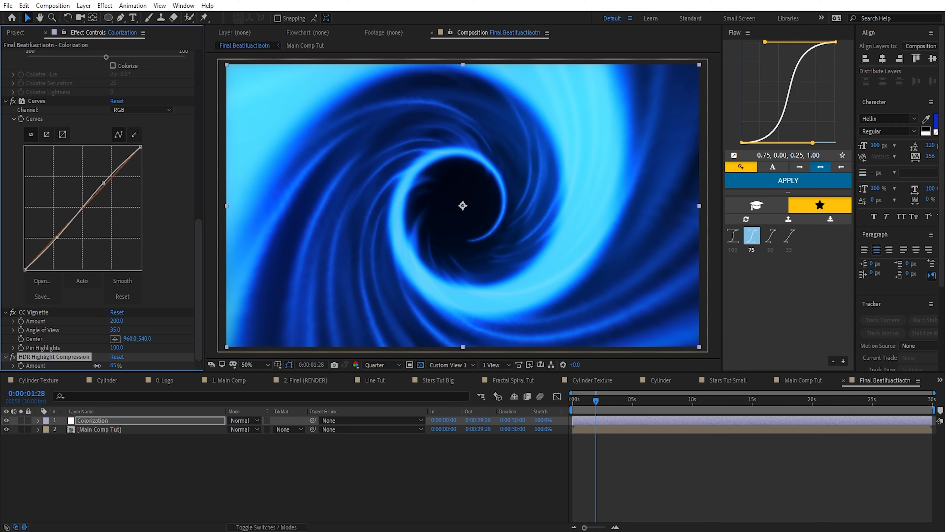
left_click_drag(97, 366, 98, 366)
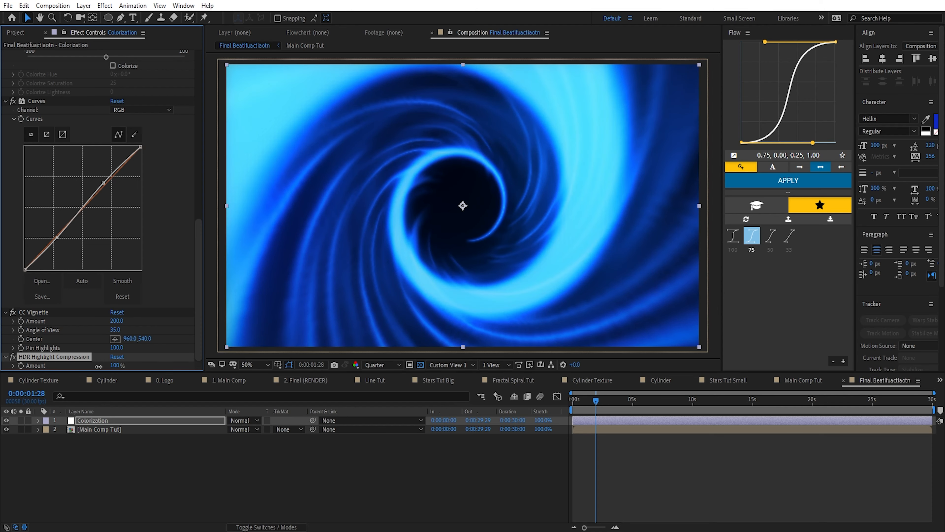
left_click(115, 365)
type("50")
key("Return")
Review the Colorization layer's effect stack and check the composition at 0:00:04:03
scroll(56, 186, "up", 15)
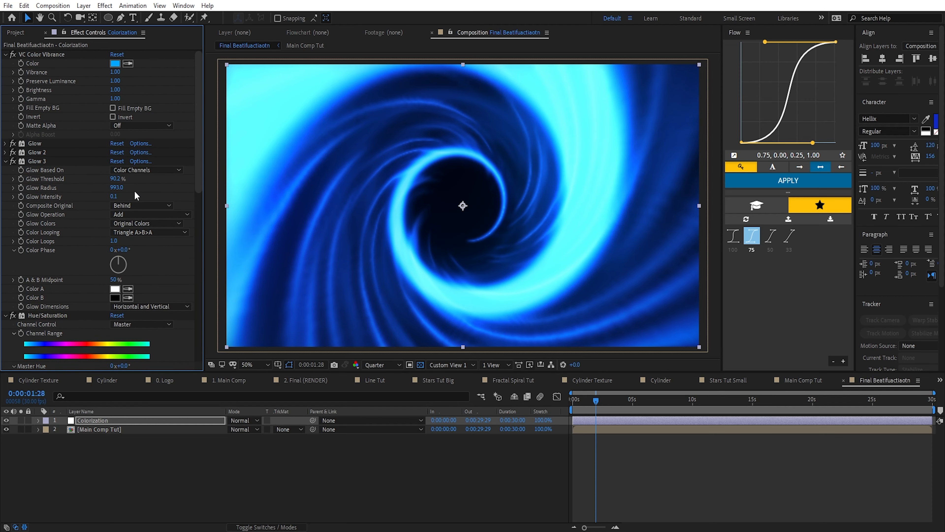
scroll(111, 367, "down", 15)
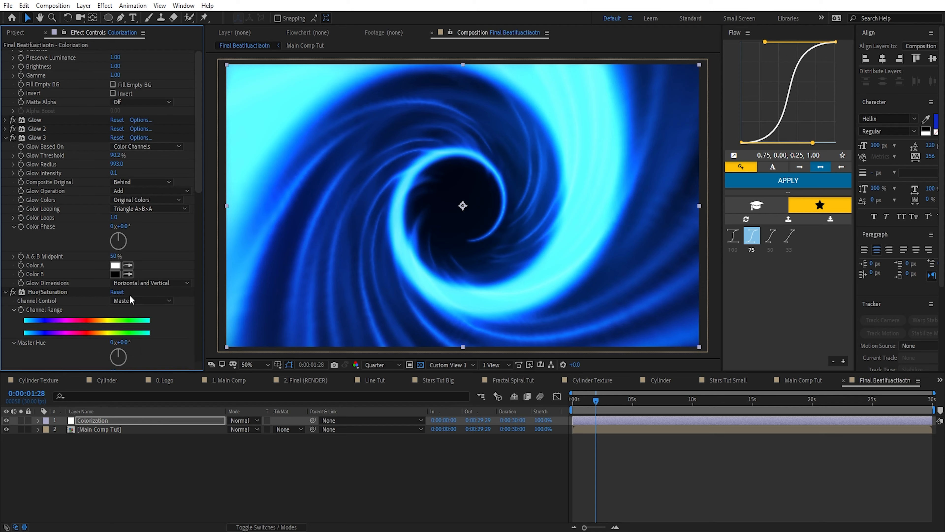
left_click(127, 368)
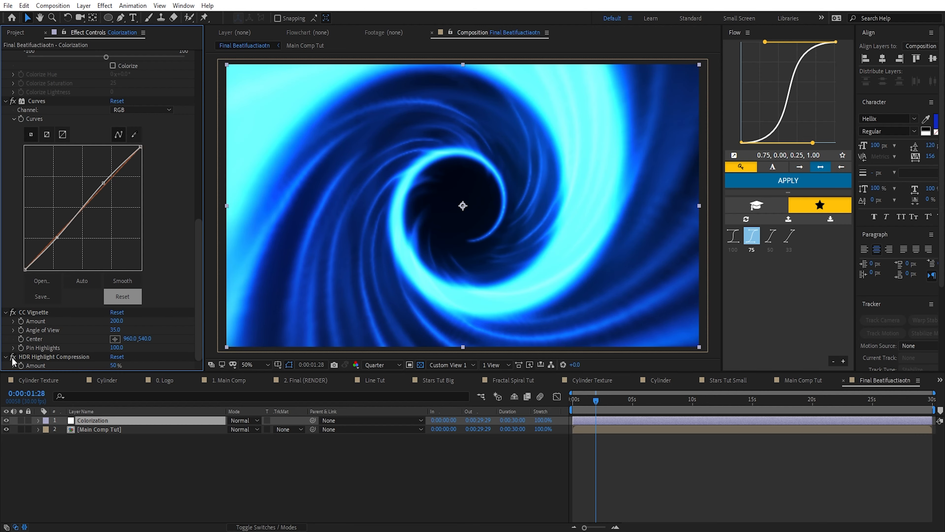
left_click_drag(597, 405, 621, 415)
left_click(481, 338)
Create a new 1920 x 1080, 30 fps, 30-second composition named Logo Tut
left_click(15, 33)
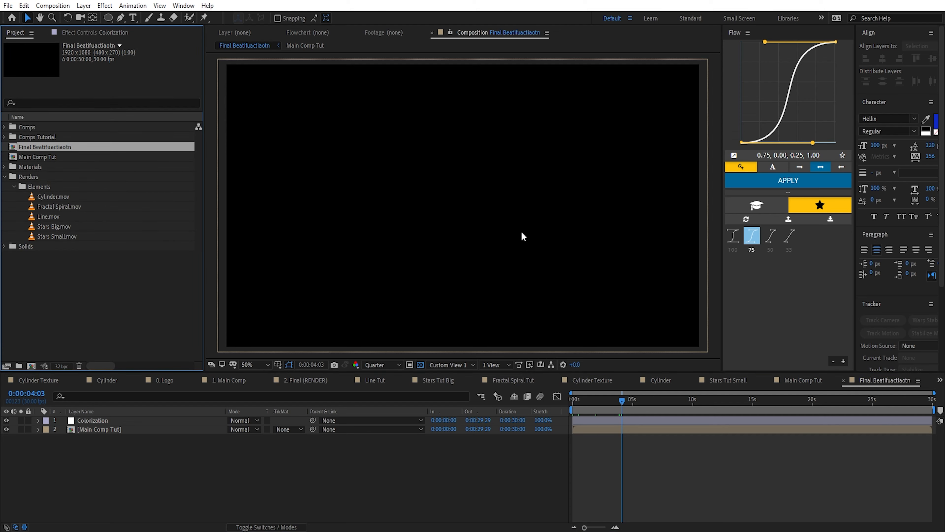
left_click(92, 264)
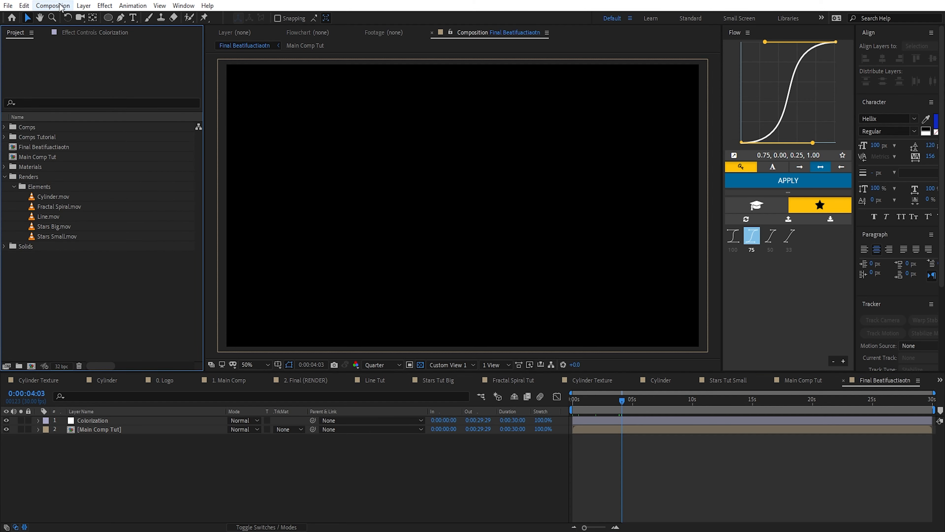
left_click(83, 6)
left_click(59, 17)
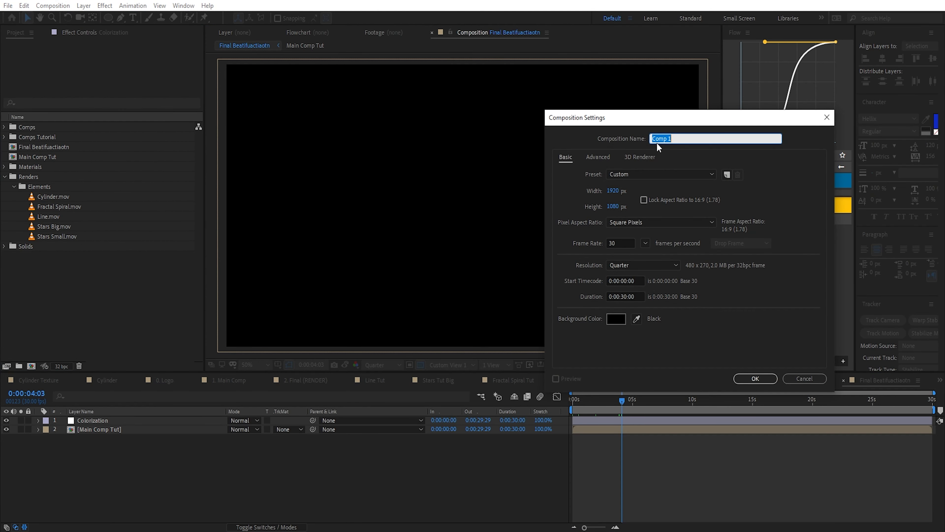
type("Logo Tut")
key("Return")
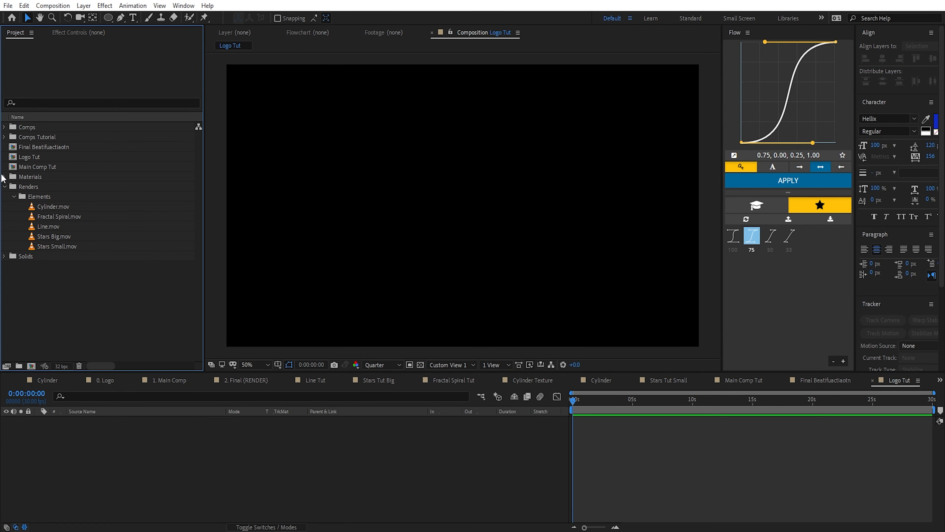
Add the Broken Logo file from the Materials folder to the Logo Tut composition
left_click(4, 176)
left_click_drag(49, 189, 183, 465)
left_click_drag(589, 399, 524, 409)
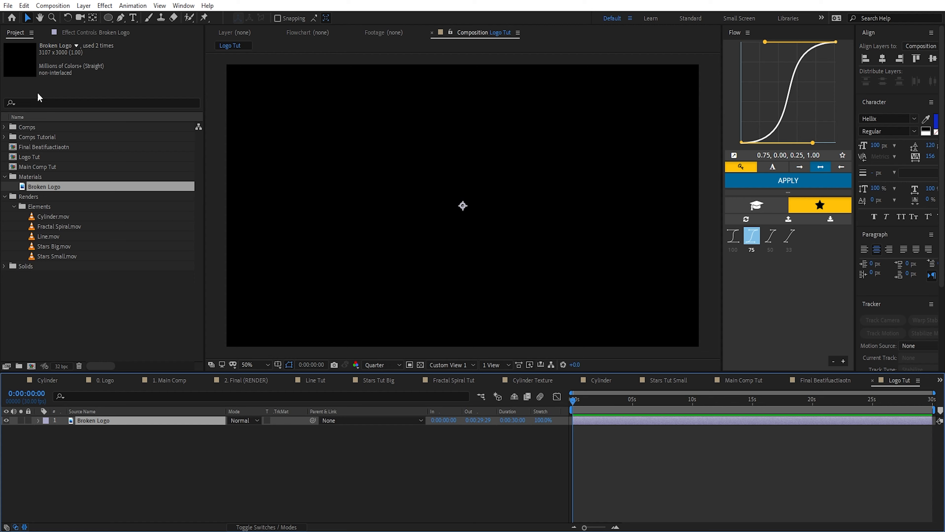
Apply the Fill effect to the Broken Logo layer with a white color
key("ctrl+space")
type("fill")
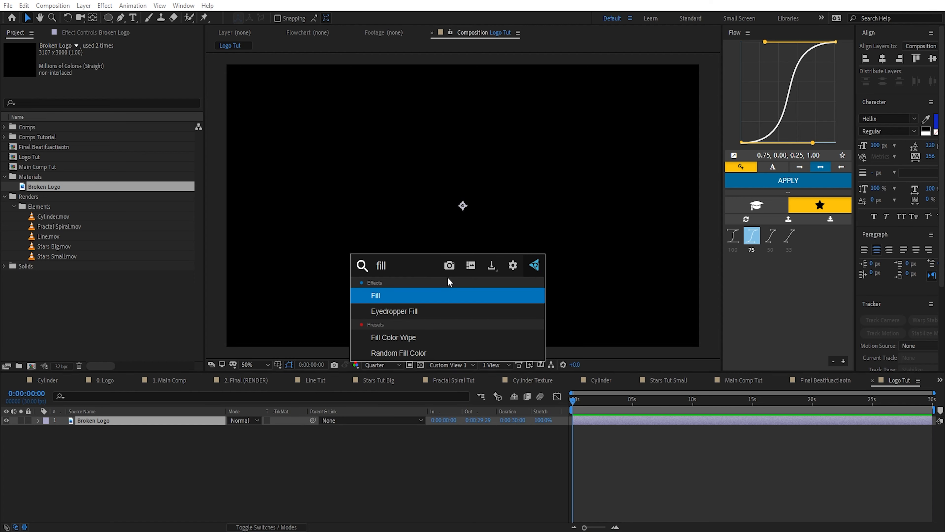
key("Return")
left_click(115, 82)
left_click(32, 206)
left_click(247, 207)
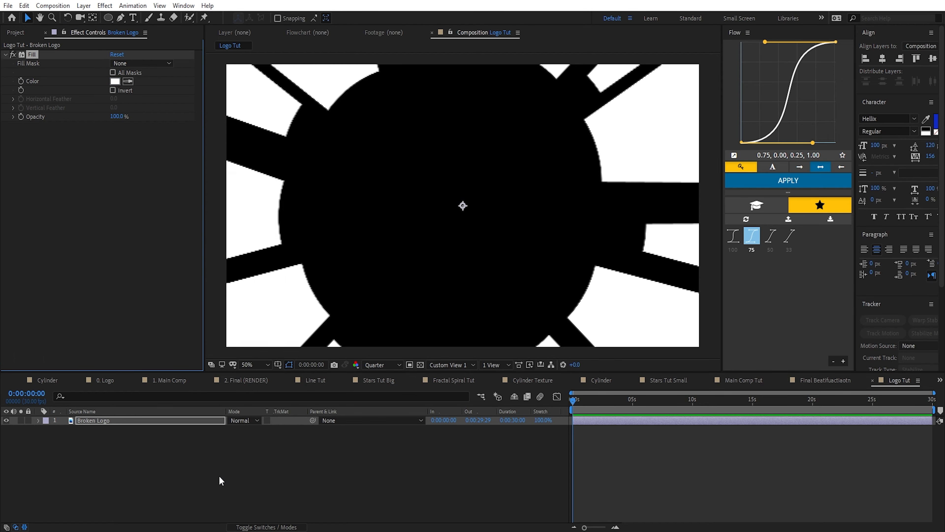
Set the Broken Logo layer's Scale to 5%
key("s")
left_click_drag(254, 433, 220, 433)
left_click(255, 429)
type("5")
key("Return")
key("ctrl+0")
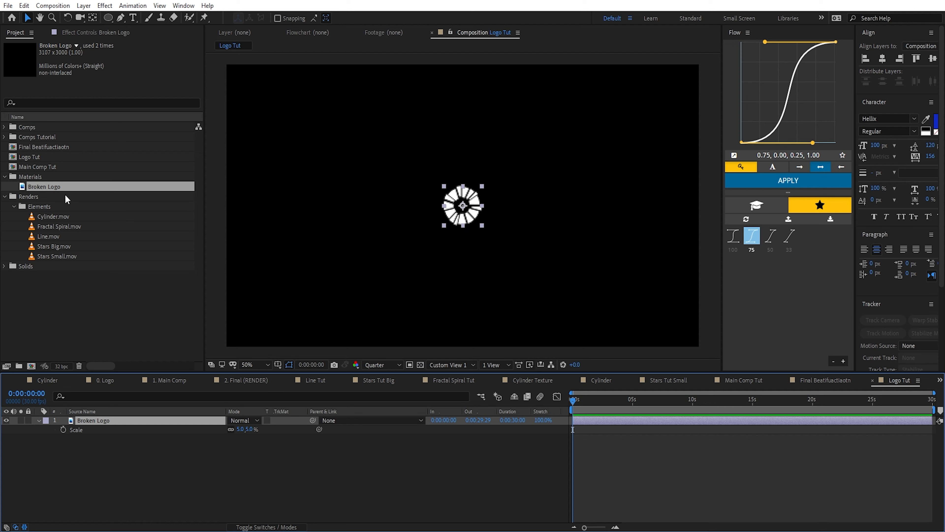
Place the Logo Tut composition beneath Main Comp Tut in the Final Beatifuactiaotn composition
left_click(820, 384)
left_click(905, 381)
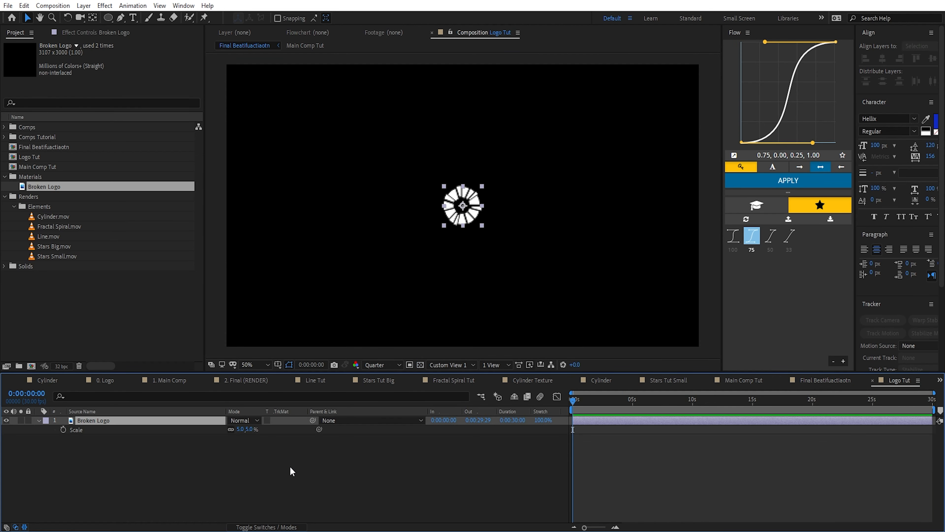
left_click(830, 381)
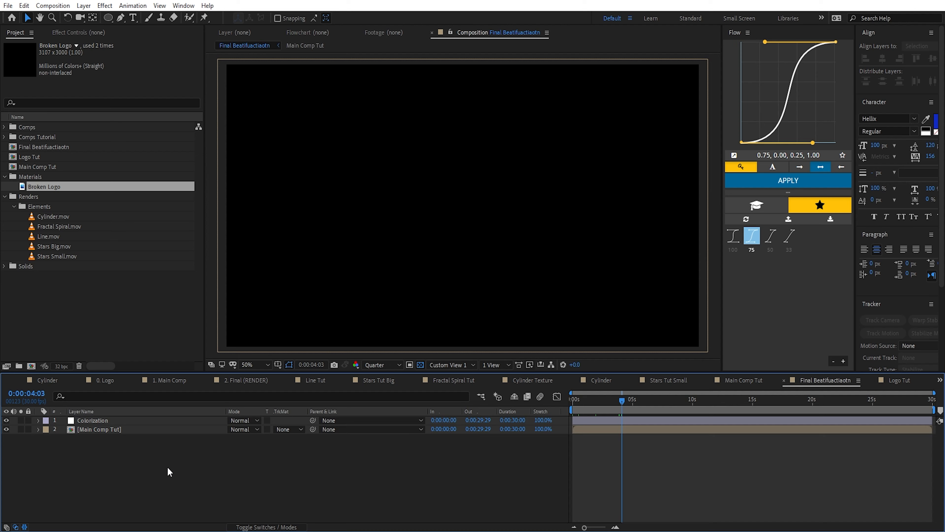
left_click_drag(33, 162, 177, 469)
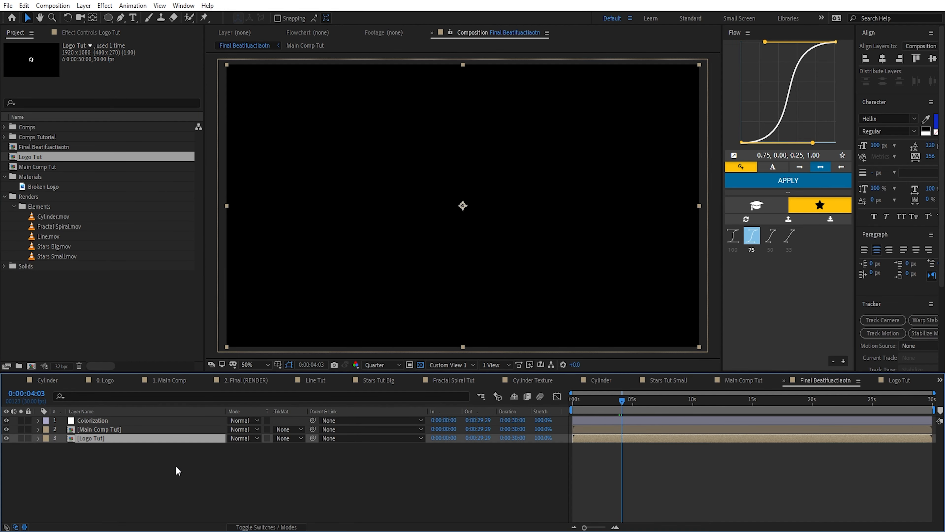
Set the Main Comp Tut layer's blending mode to Screen and preview the logo around 0:00:03:18
left_click(192, 430)
left_click(254, 429)
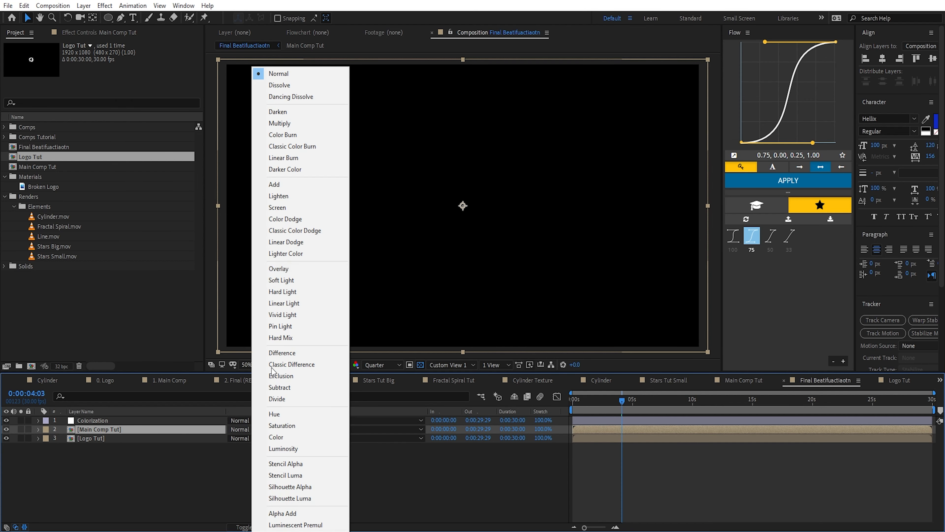
left_click(285, 207)
left_click_drag(594, 400, 617, 406)
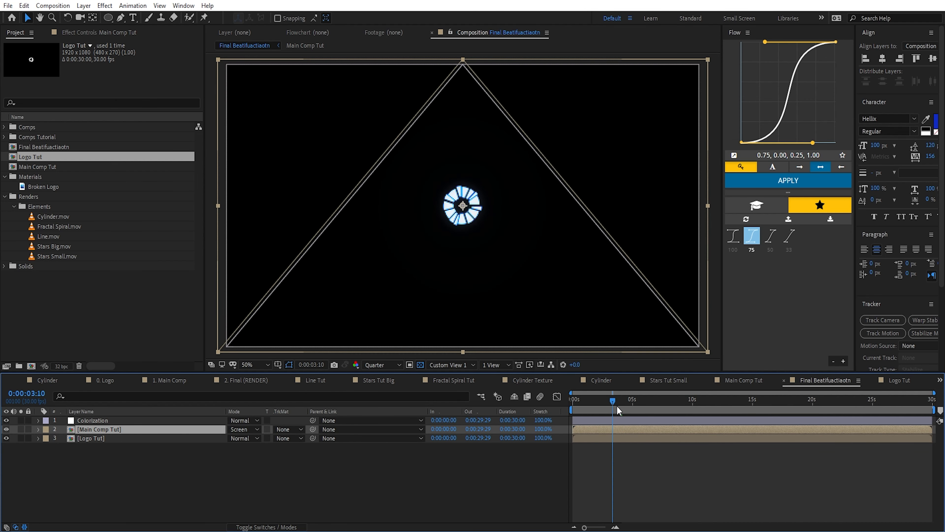
Set the preview resolution to Full and hide the Main Comp Tut layer to examine the colorized logo at 100% zoom
left_click(117, 440)
left_click(110, 420)
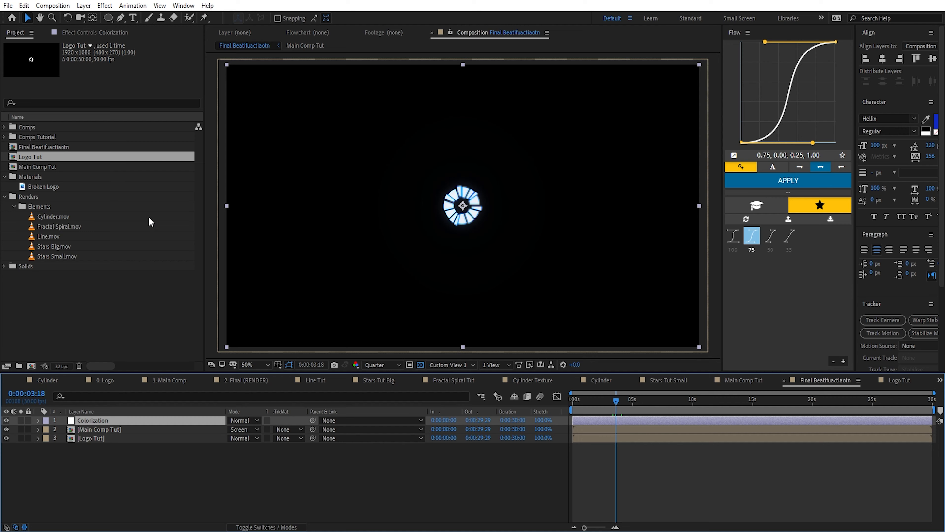
left_click(89, 32)
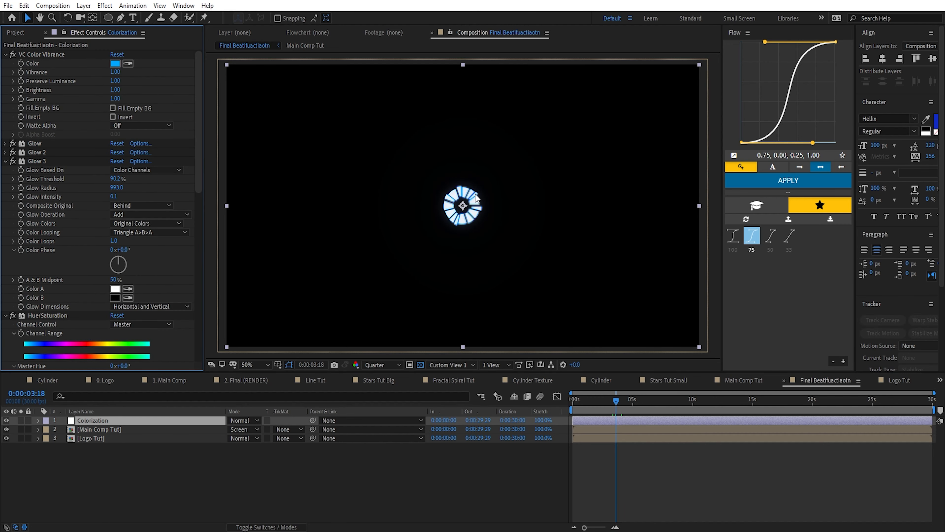
left_click(102, 439)
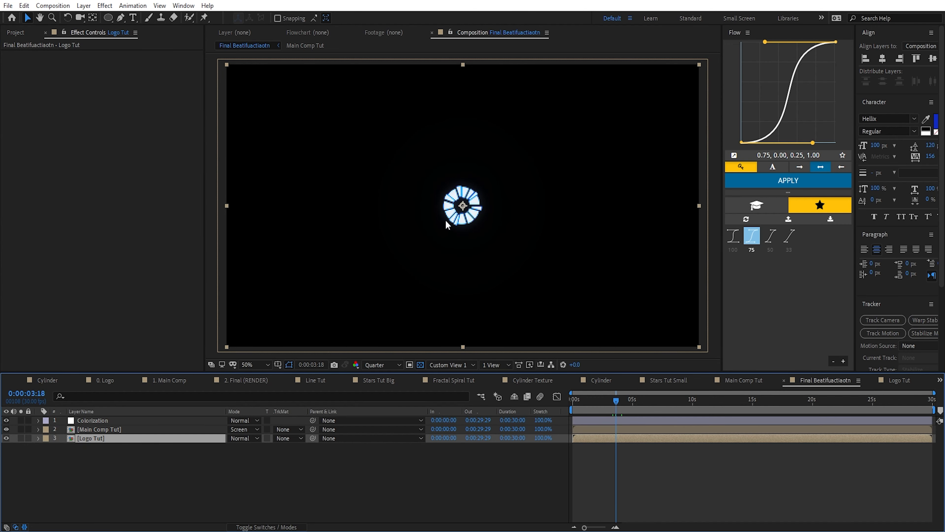
key("slash")
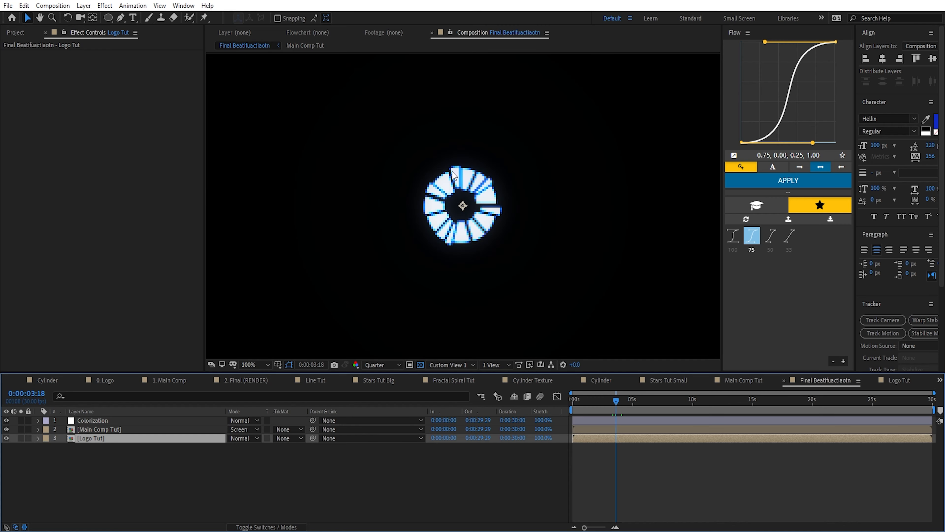
left_click(405, 364)
left_click(387, 374)
left_click(6, 429)
left_click(558, 298)
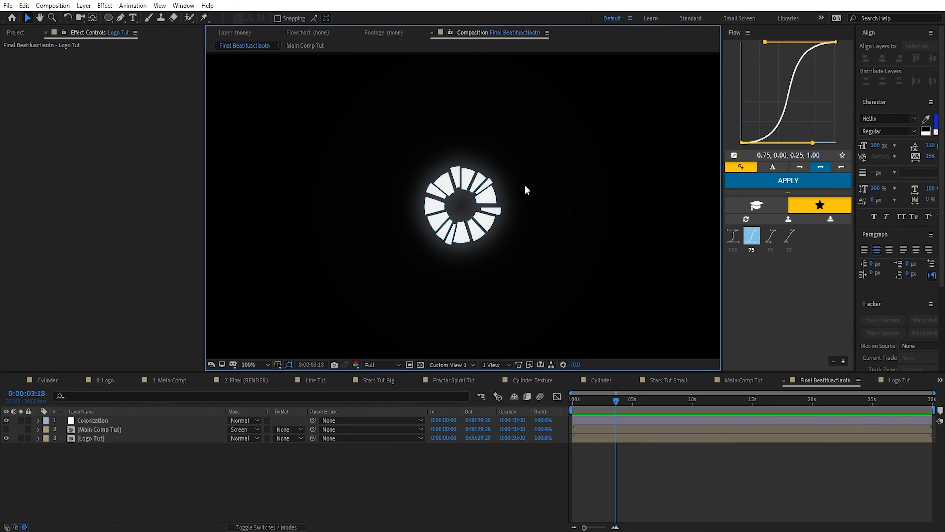
Create a comp-sized black solid in Logo Tut and place it beneath the Broken Logo layer
left_click(899, 380)
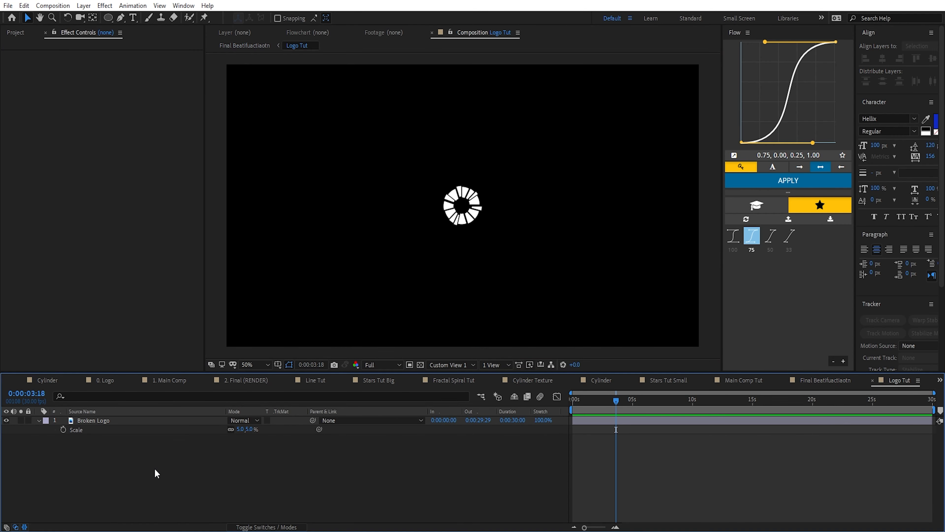
left_click(83, 5)
left_click(253, 26)
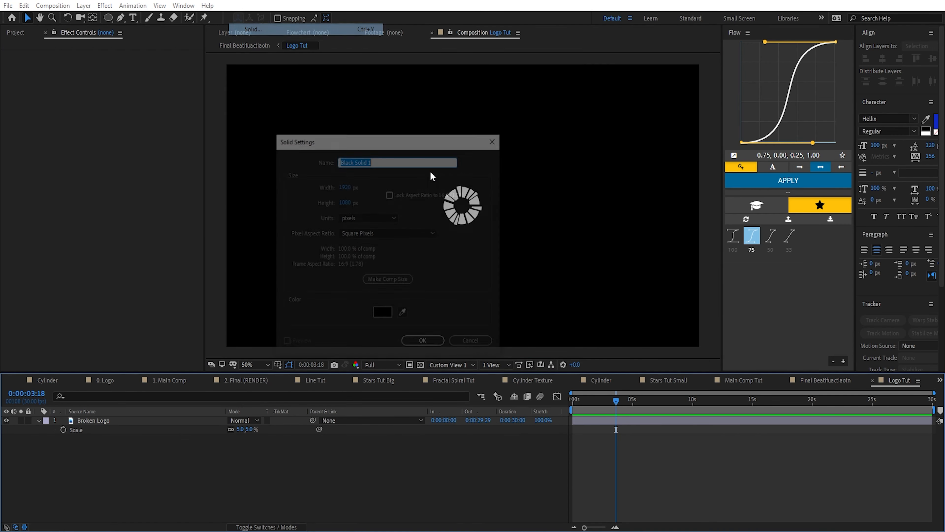
left_click(423, 343)
left_click_drag(119, 422, 110, 459)
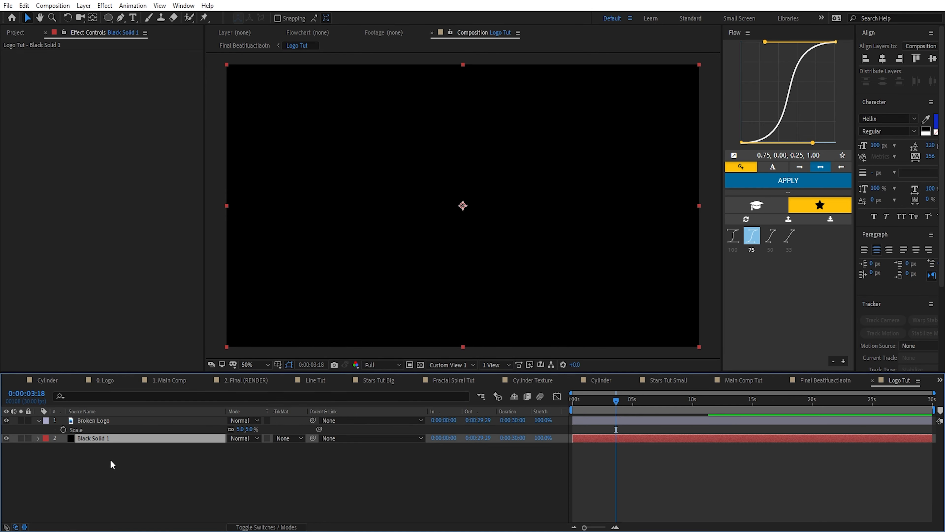
Return to the Final Beatifuactiaotn composition, preview it at Quarter resolution with Main Comp Tut visible, and go to 0:00:02:14
left_click(190, 483)
left_click(818, 380)
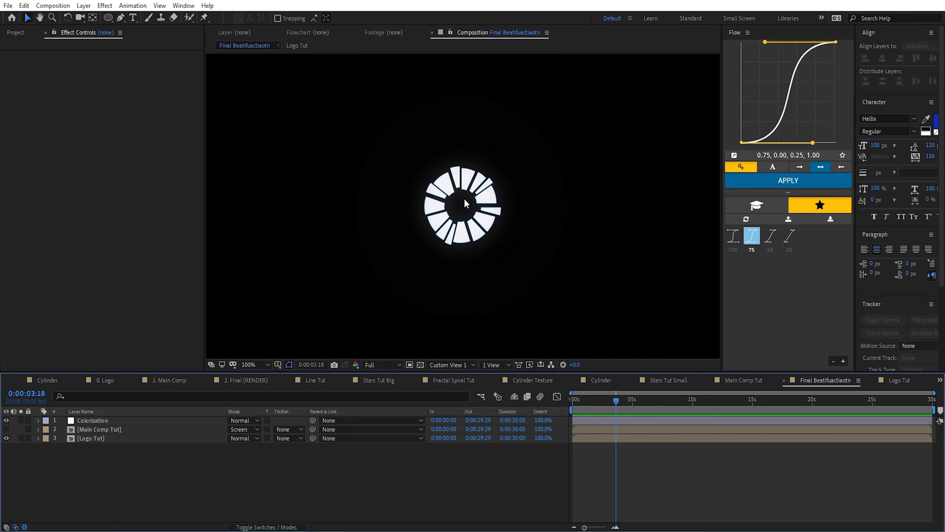
key("ctrl+shift+alt+j")
left_click(6, 429)
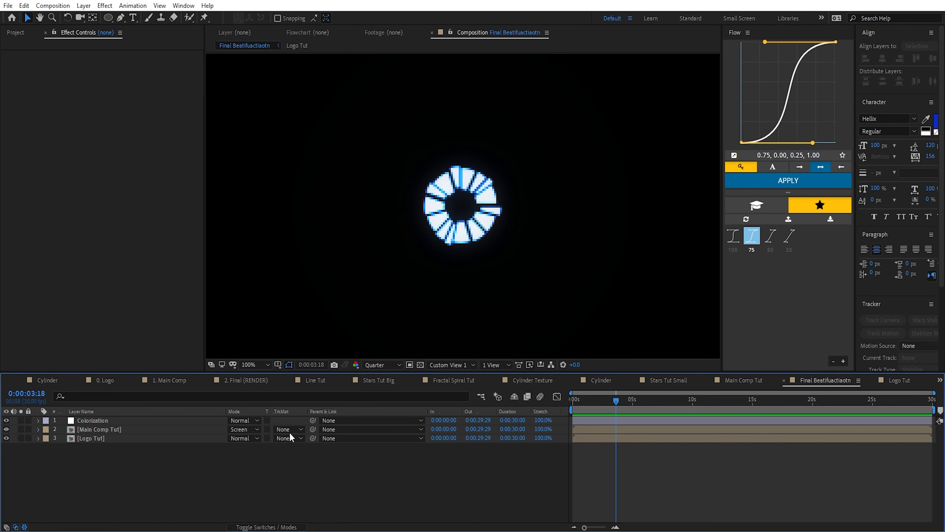
scroll(601, 426, "up", 5)
left_click(688, 405)
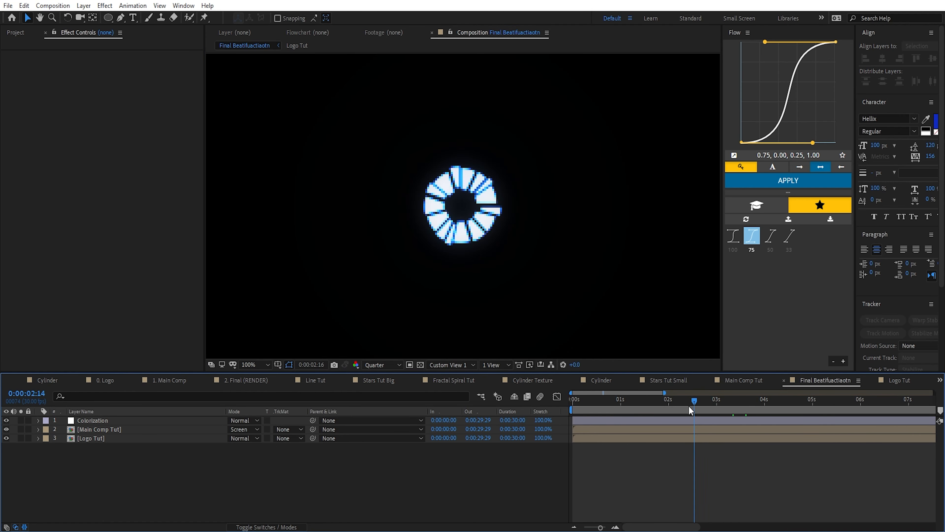
mouse_move(688, 405)
left_mouse_down()
mouse_move(660, 405)
mouse_move(710, 407)
mouse_move(690, 405)
left_mouse_up()
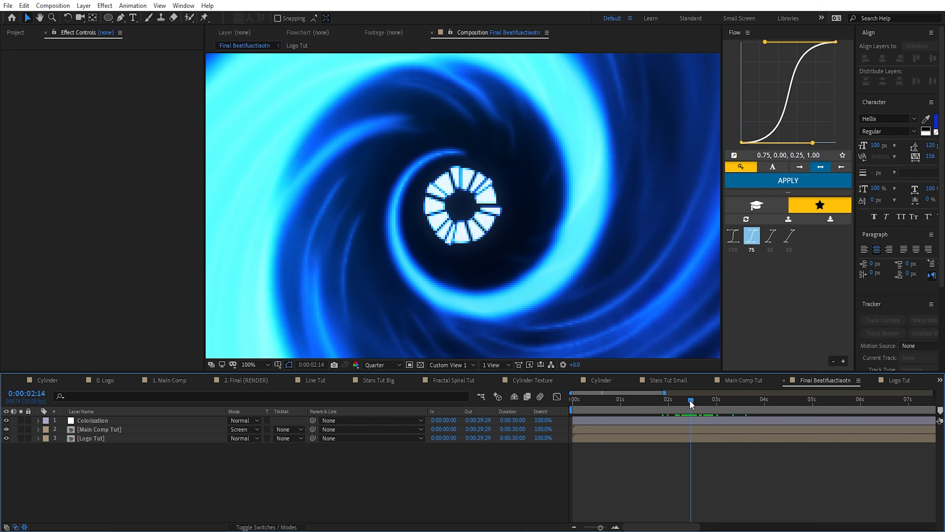
Enable Scale and Opacity keyframing on the Logo Tut layer at 0:00:02:14
left_click(112, 439)
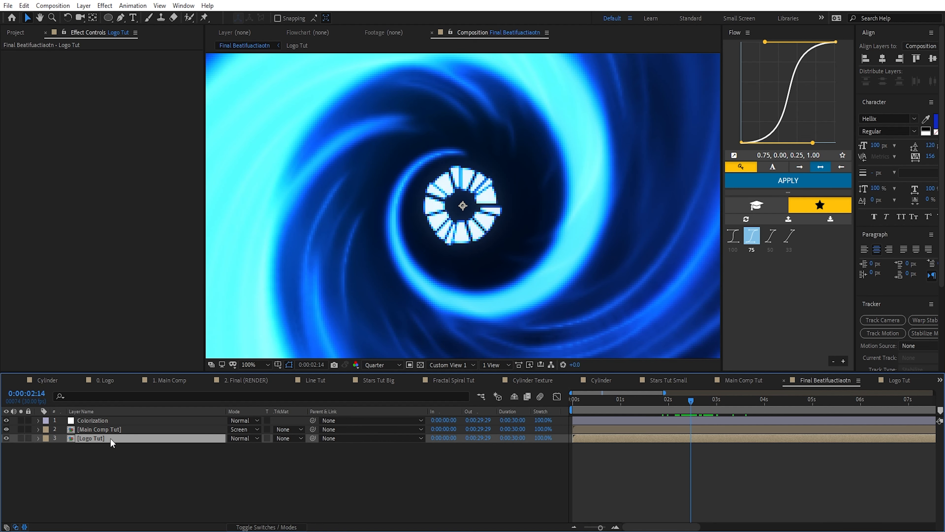
key("s")
left_click(60, 447)
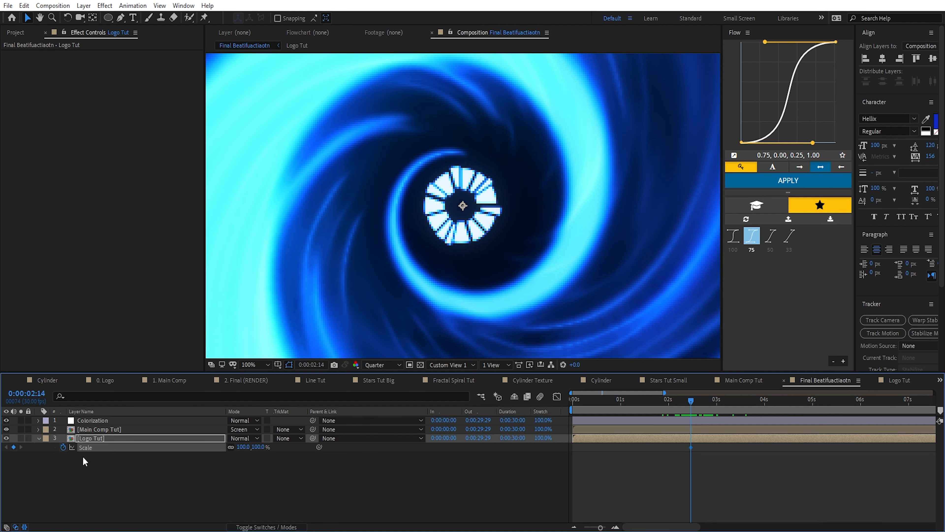
key("shift+t")
left_click(64, 456)
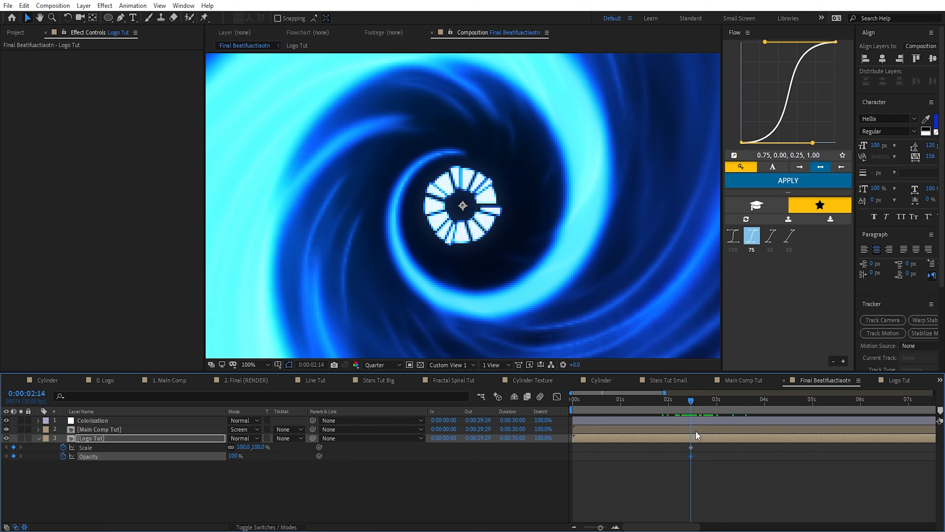
Add Scale and Opacity keyframes to Logo Tut at 0:00:03:00 and set its Scale at 0:00:02:14 to 199%
left_click_drag(715, 400, 717, 403)
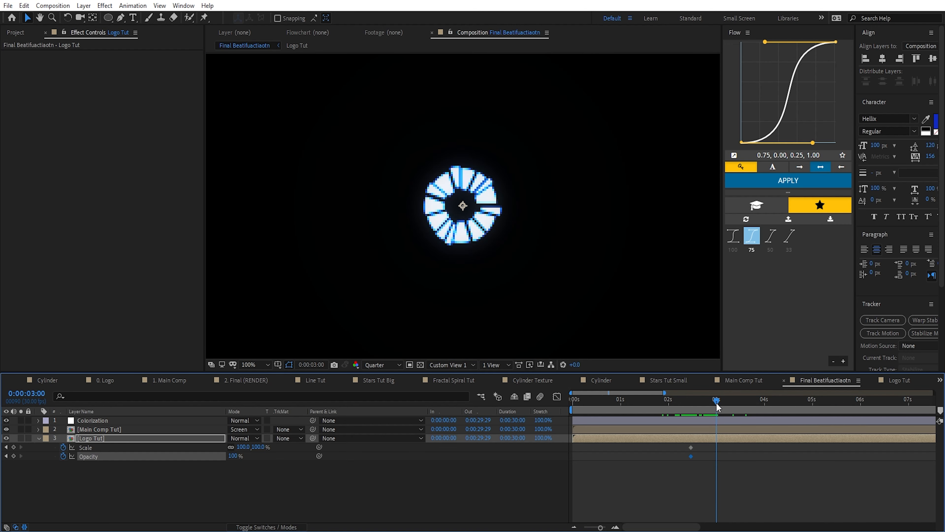
left_click(13, 447)
left_click(13, 456)
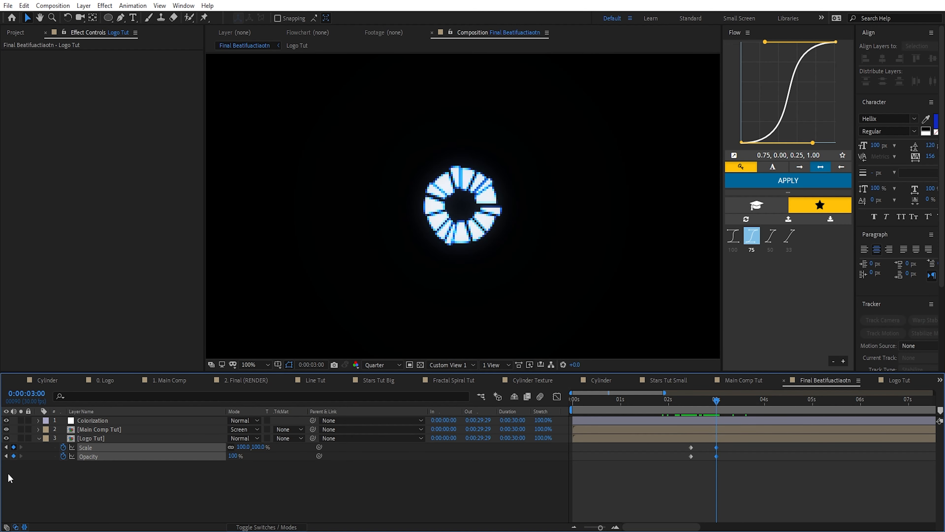
key("F2")
left_click(691, 403)
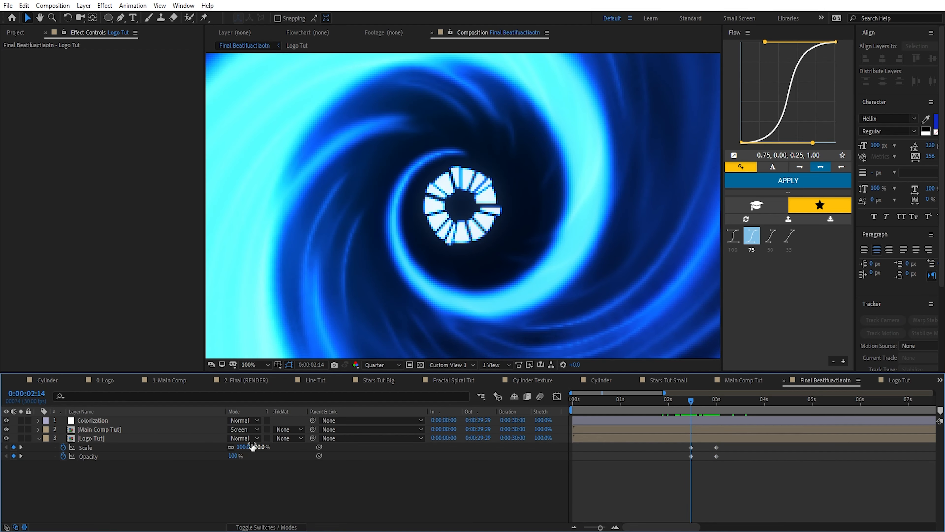
left_click_drag(255, 446, 302, 447)
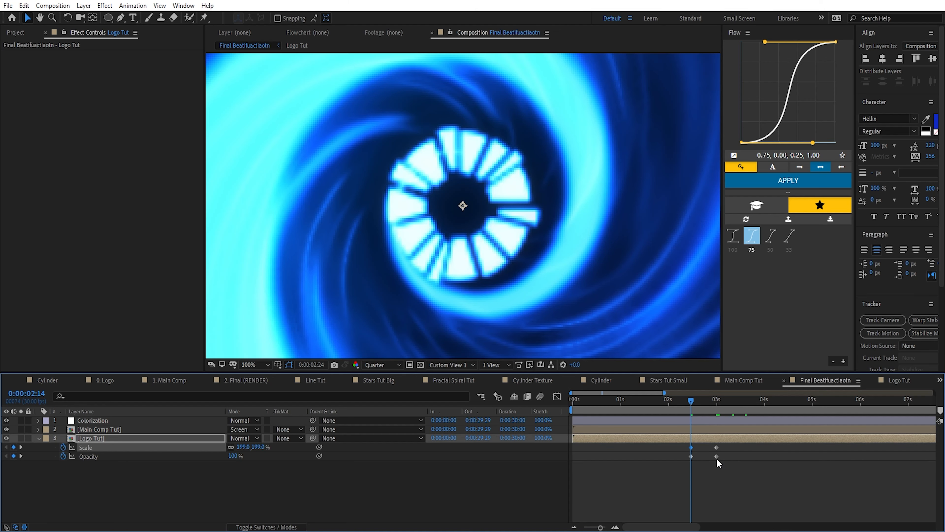
Move Logo Tut's second Opacity keyframe to 0:00:02:24 and ease both Opacity keyframes
key("shift+Page_Down")
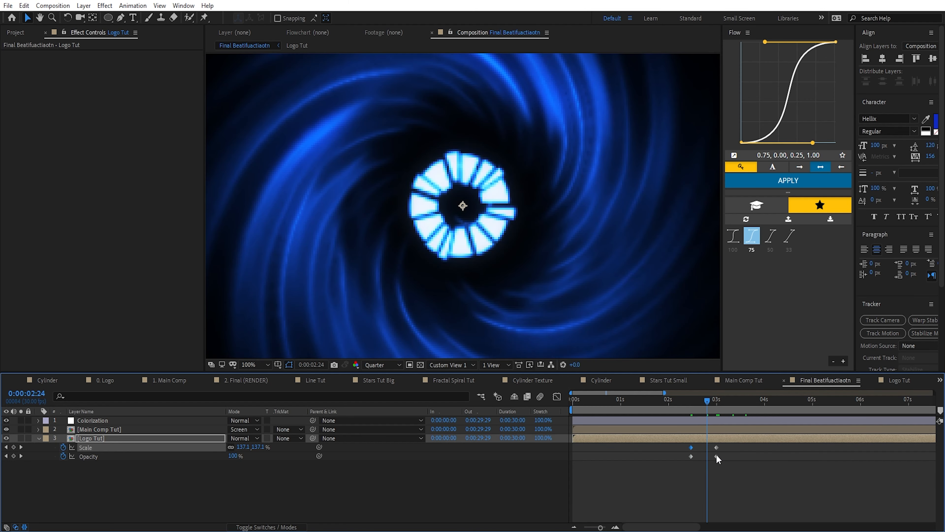
left_click_drag(717, 456, 714, 459)
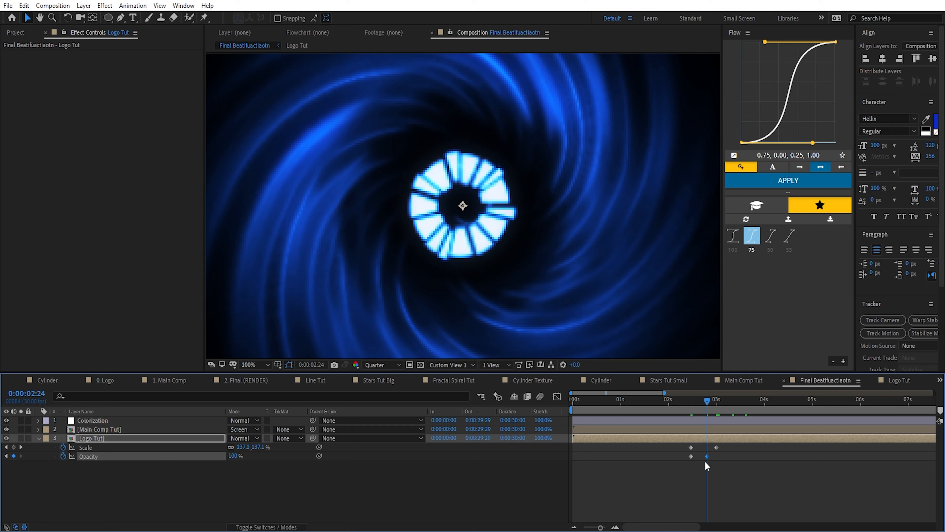
left_click_drag(712, 451, 648, 474)
key("ctrl+alt+h")
left_click(706, 475)
left_click(693, 398)
left_click(706, 438)
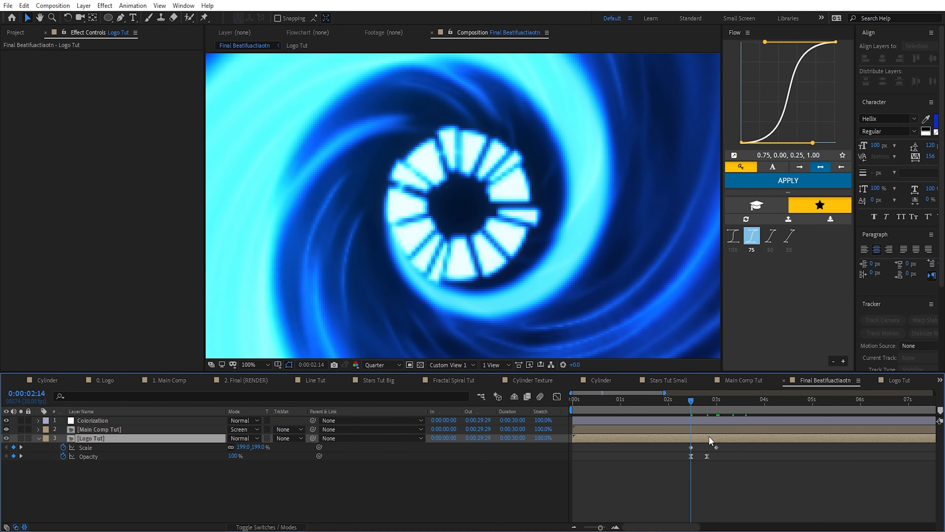
Move Logo Tut's final Scale keyframe to 0:00:03:24 and ease it with a 75% incoming influence
key("space")
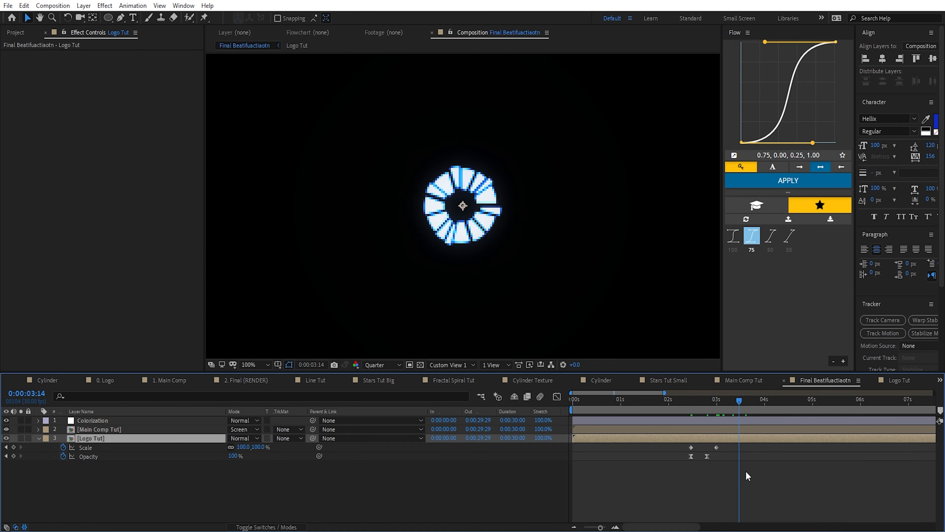
left_click_drag(717, 448, 756, 448)
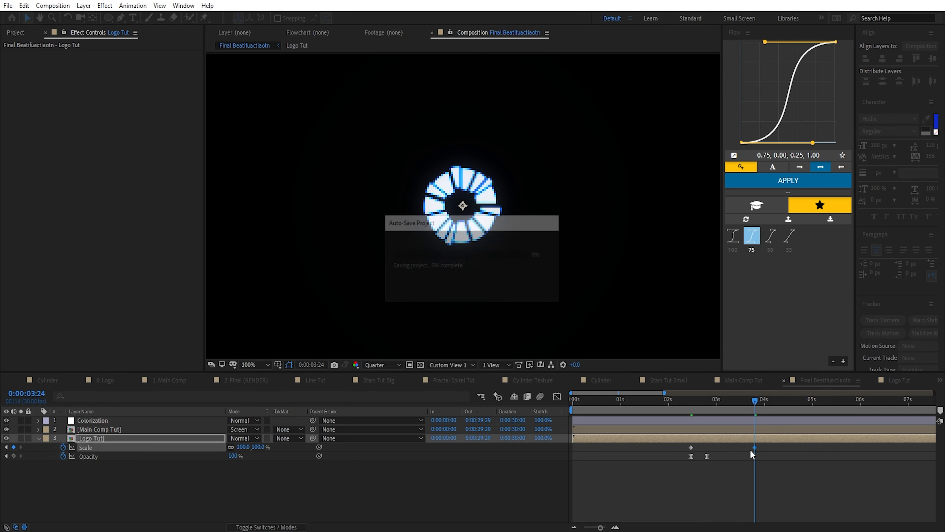
right_click(755, 448)
left_click(812, 498)
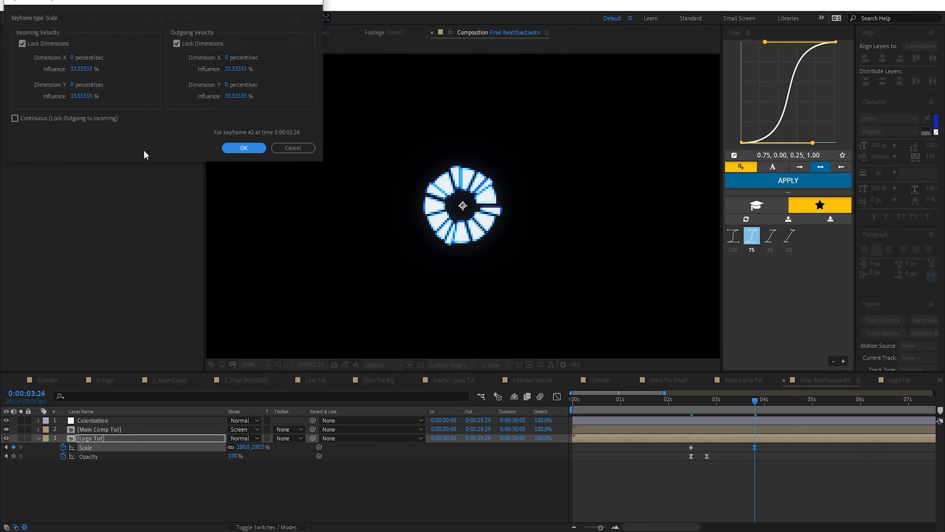
double_click(82, 69)
type("100")
key("Return")
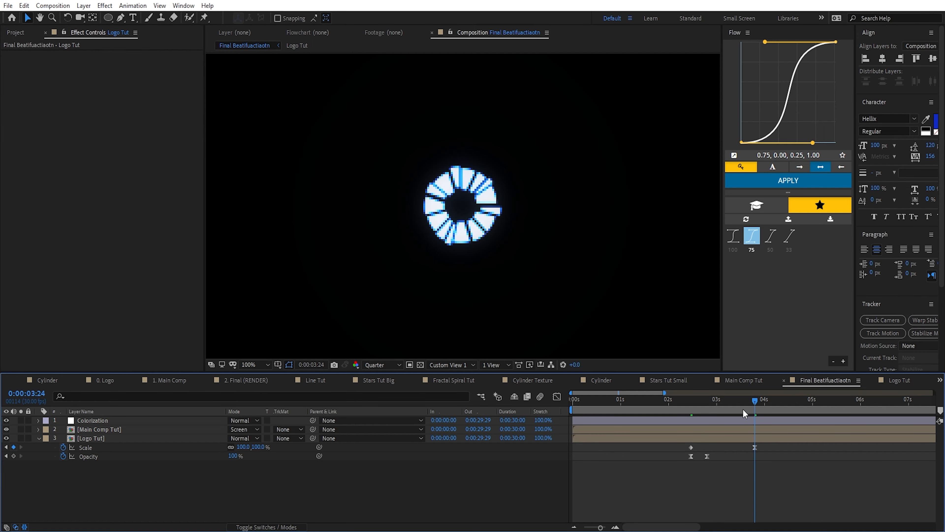
Set Logo Tut's Opacity to 0% at the first keyframe, 0:00:02:14
key("space")
left_click(234, 457)
type("0")
key("Return")
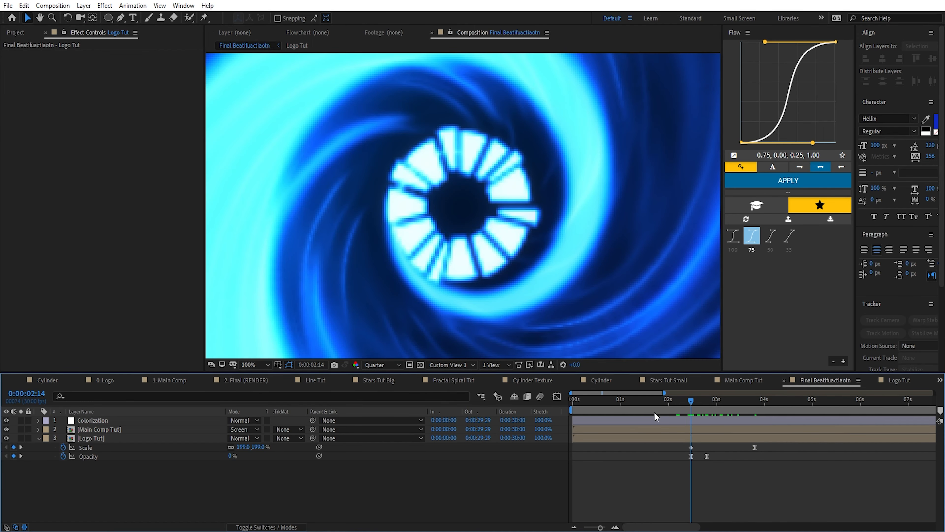
Set the work area from 0:00:02:08 to 0:00:04:04 and preview the logo reveal
left_click_drag(688, 401, 682, 403)
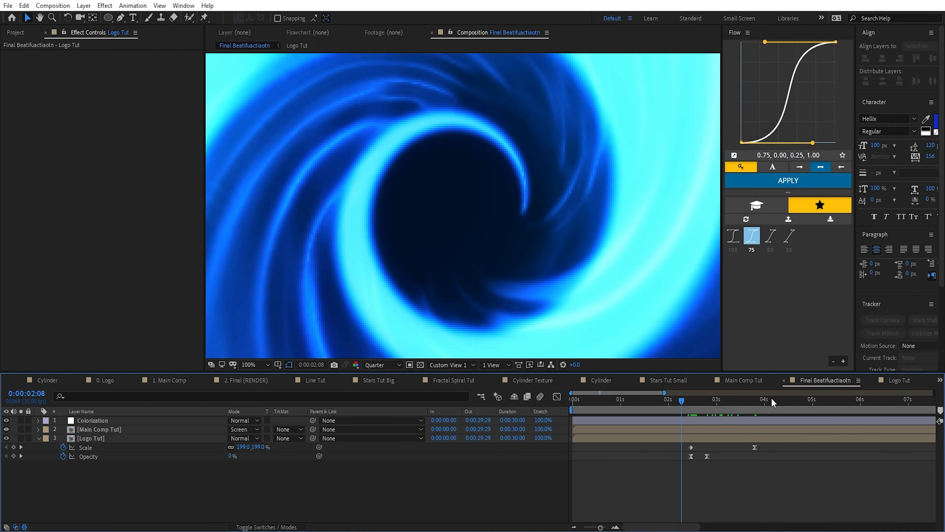
key("b")
left_click(771, 400)
key("n")
key("space")
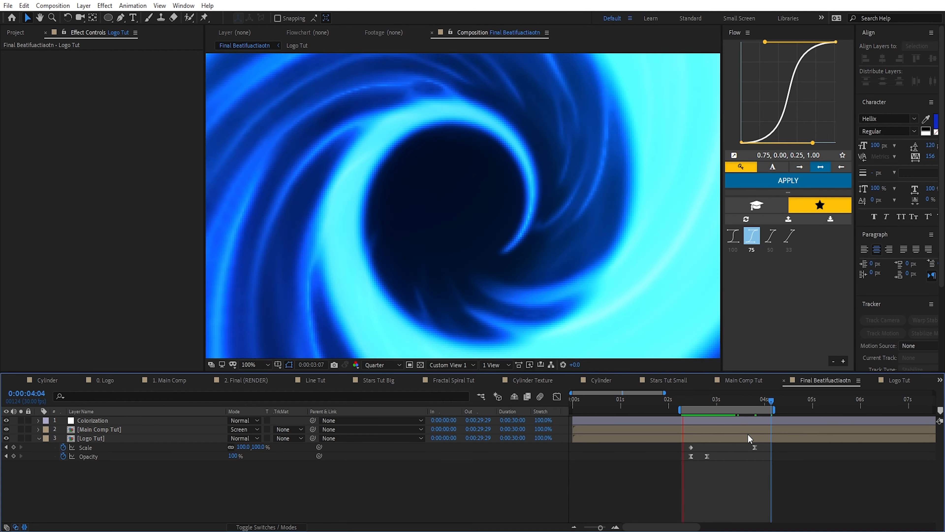
Increase the incoming influence of the Scale keyframe at 0:00:03:24 and set Logo Tut's Scale at 0:00:02:14 to 168%
left_click(730, 402)
right_click(755, 447)
left_click(782, 428)
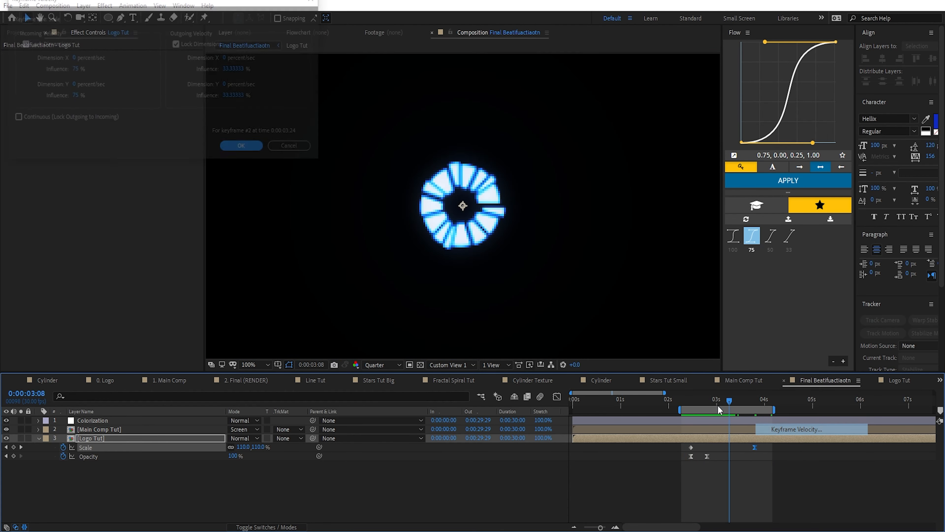
left_click(243, 148)
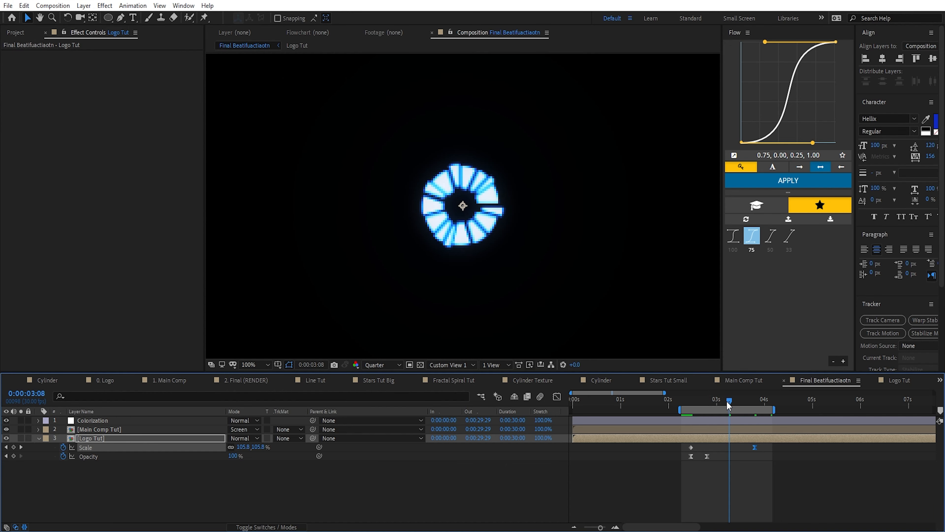
left_click_drag(716, 402, 694, 403)
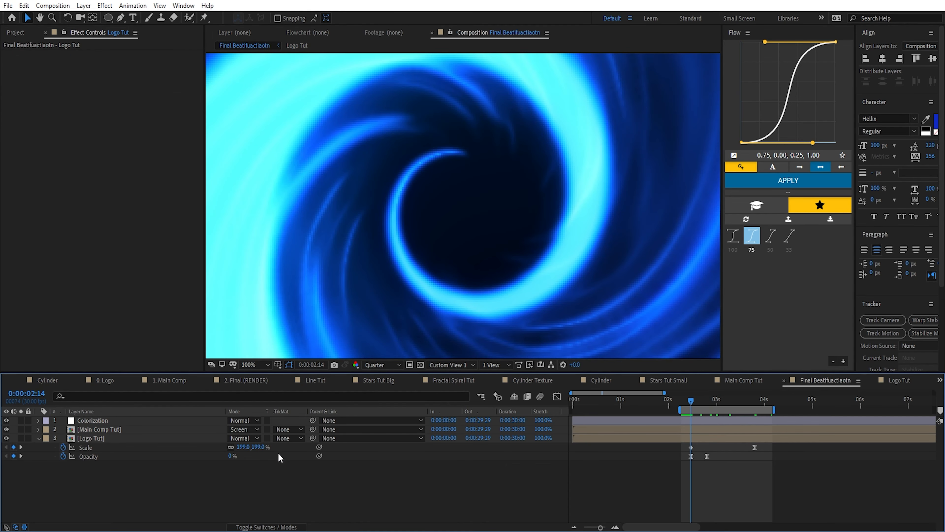
left_click_drag(254, 450, 247, 455)
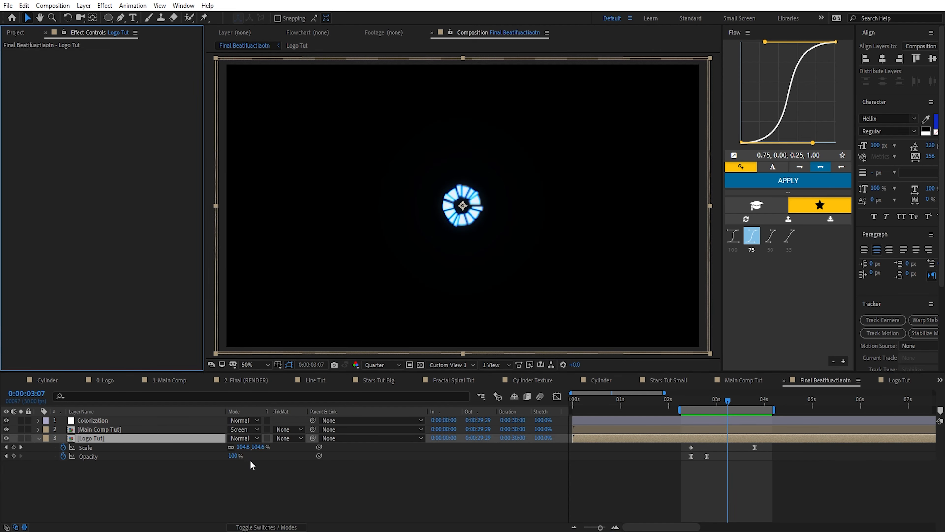
Apply the Radial Wipe effect to Logo Tut and enable Transition Completion keyframing at 0:00:02:14
key("ctrl+space")
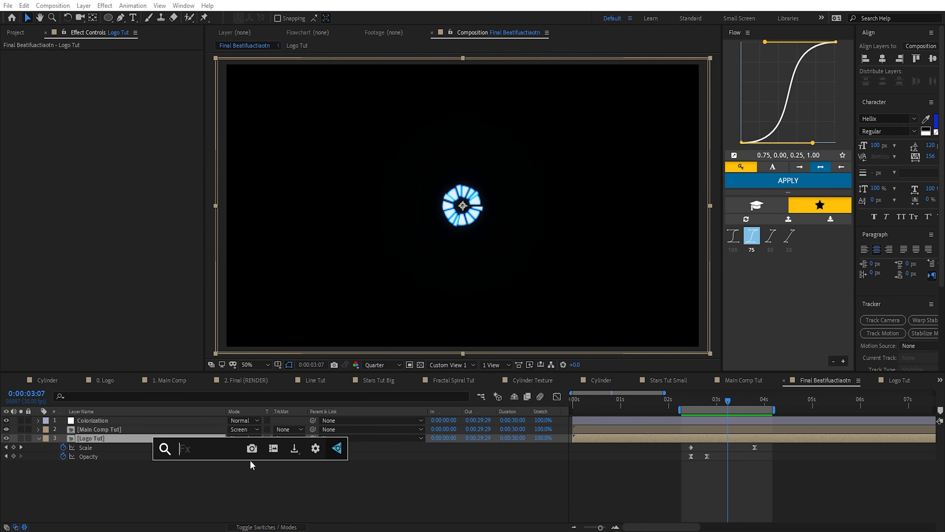
type("radk")
key("BackSpace")
left_click(251, 461)
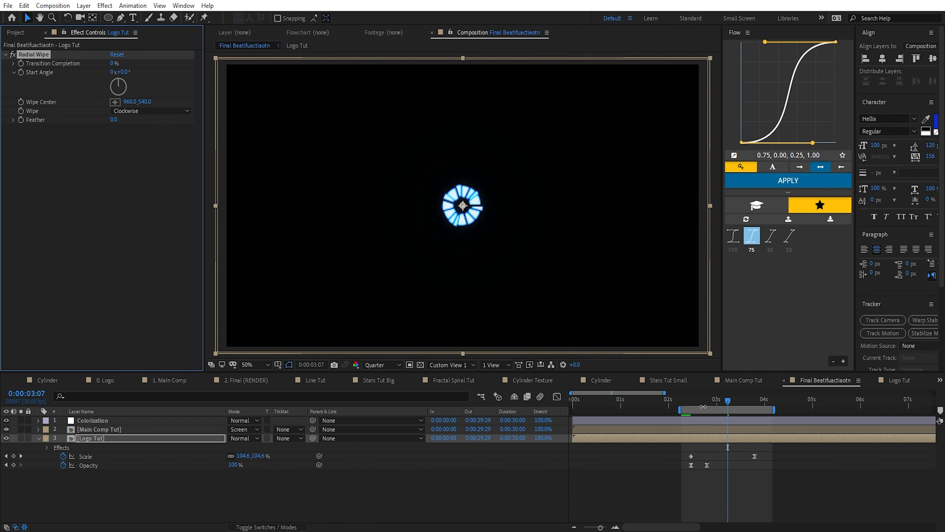
mouse_move(703, 407)
left_mouse_down()
mouse_move(682, 400)
mouse_move(699, 396)
mouse_move(691, 399)
left_mouse_up()
left_click(697, 401)
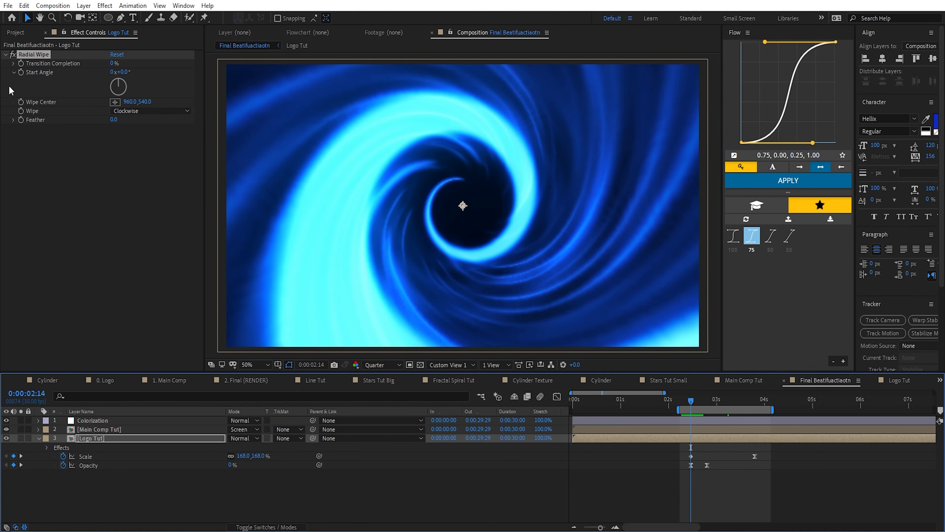
left_click(21, 63)
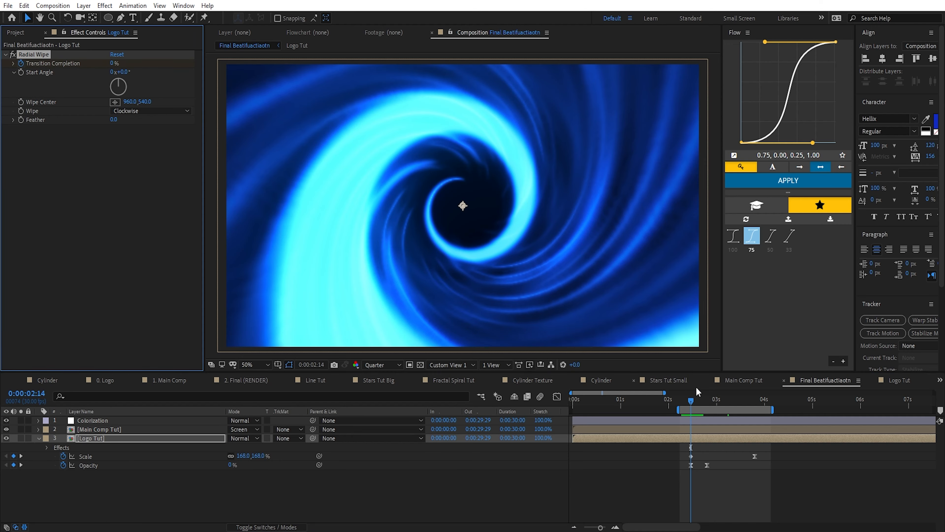
Set the Radial Wipe's Transition Completion to 100% at 0:00:02:21 and its wipe direction to Counterclockwise
key("Page_Down")
key("Page_Down")
key("Page_Down")
key("Page_Down")
key("Page_Down")
key("Page_Down")
key("Page_Down")
left_click_drag(114, 63, 232, 74)
left_click(125, 117)
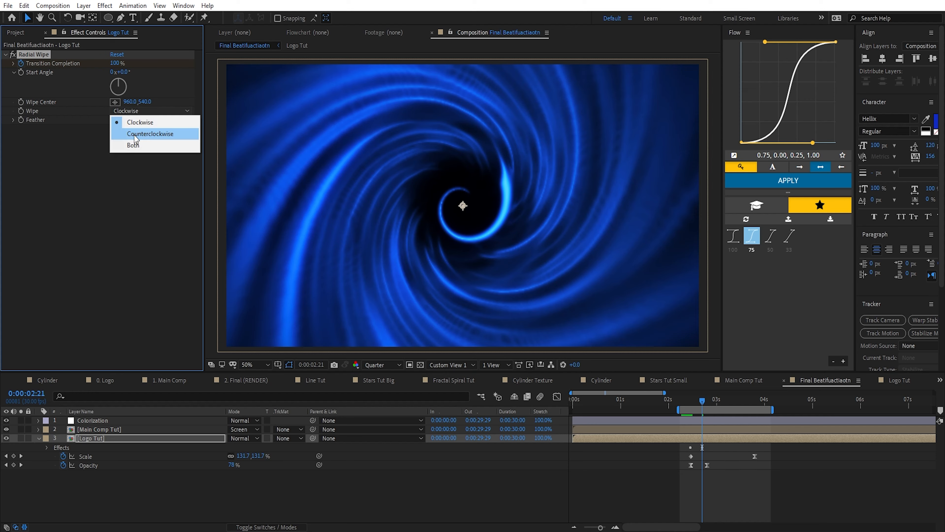
left_click(132, 131)
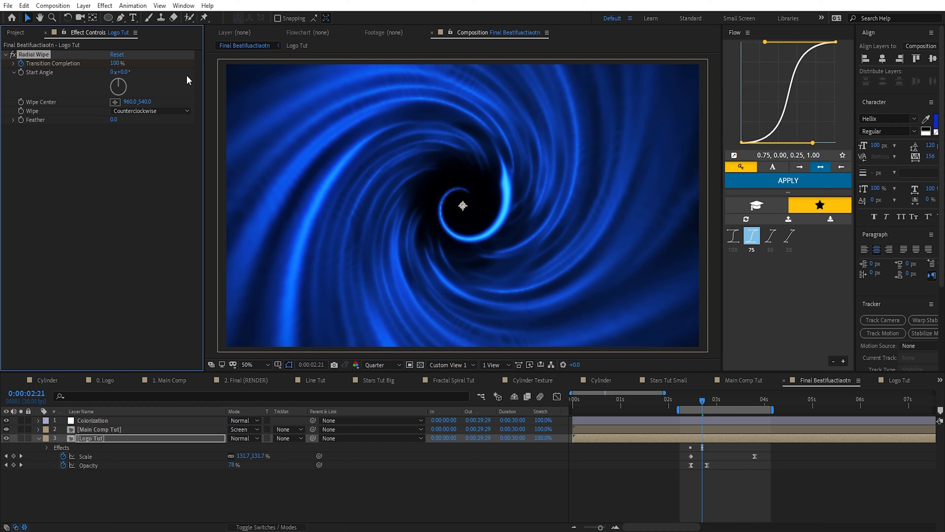
Move the 100% Transition Completion keyframe to 0:00:02:14 and set the completion to 0% at 0:00:02:21
key("u")
left_click_drag(702, 456, 691, 457)
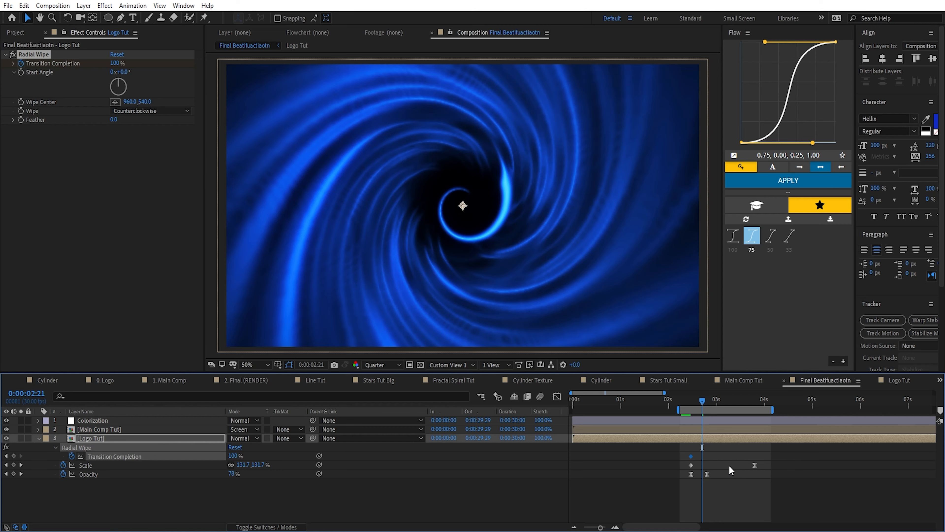
left_click_drag(119, 64, 2, 72)
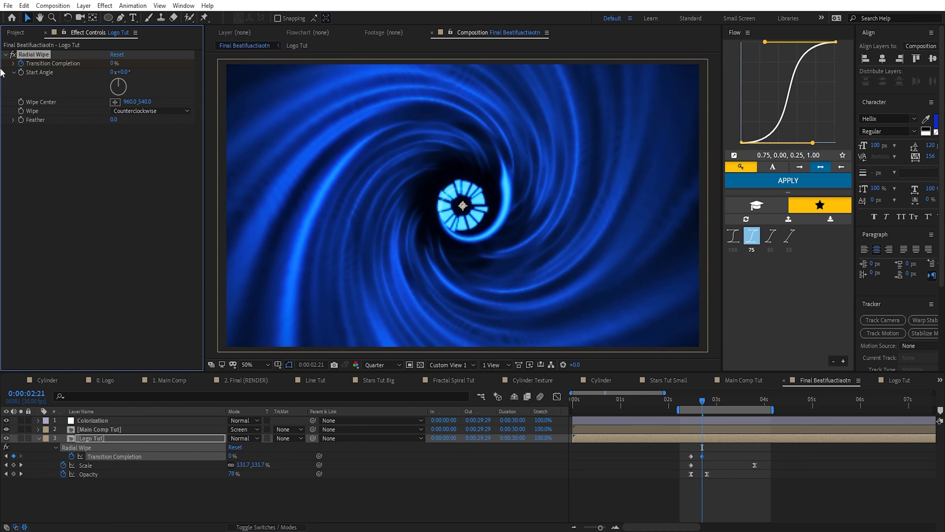
Move Logo Tut's 0% Transition Completion keyframe to 0:00:03:04 and raise its incoming velocity influence
scroll(707, 452, "up", 2)
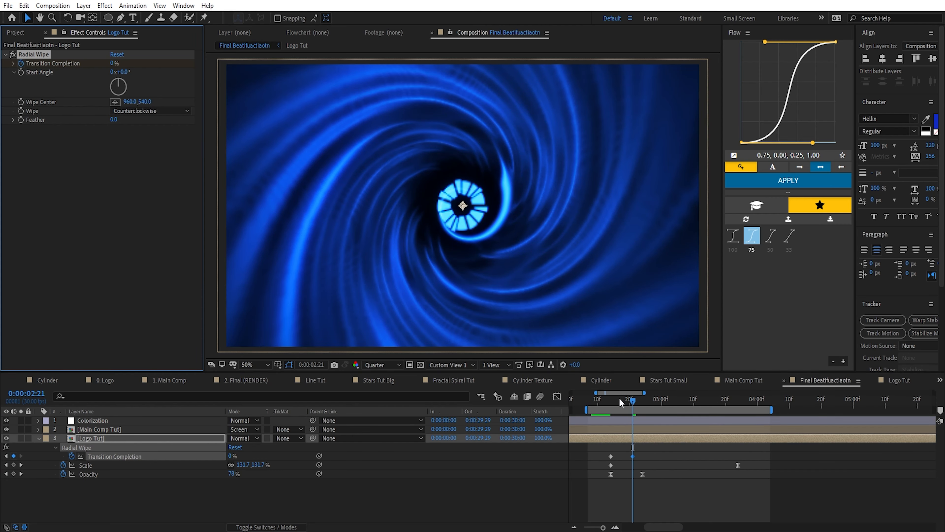
key("j")
key("shift+Page_Down")
key("shift+Page_Down")
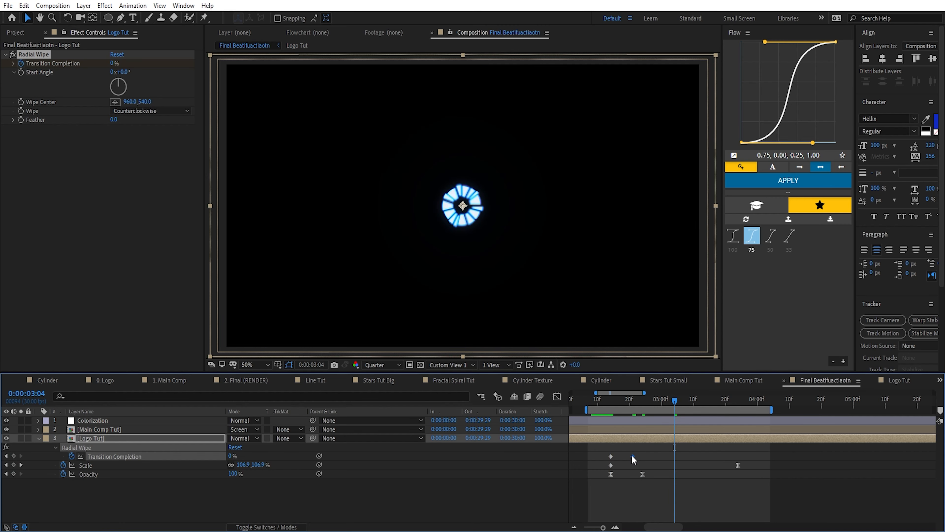
left_click_drag(634, 456, 675, 456)
key("ctrl+shift+k")
left_click(74, 56)
key("Return")
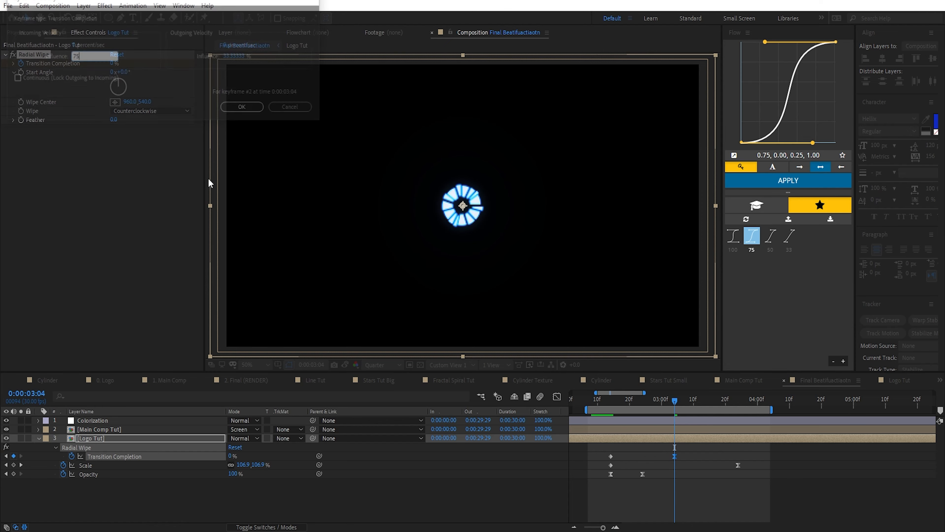
Set the Radial Wipe's Feather to 52 and preview the logo reveal
left_click(673, 403)
left_click_drag(674, 403, 636, 408)
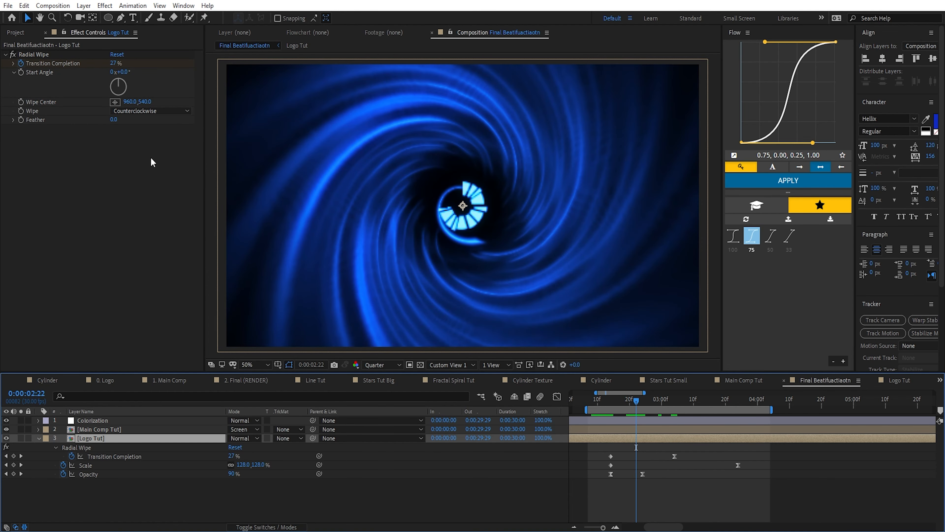
left_click_drag(116, 119, 140, 125)
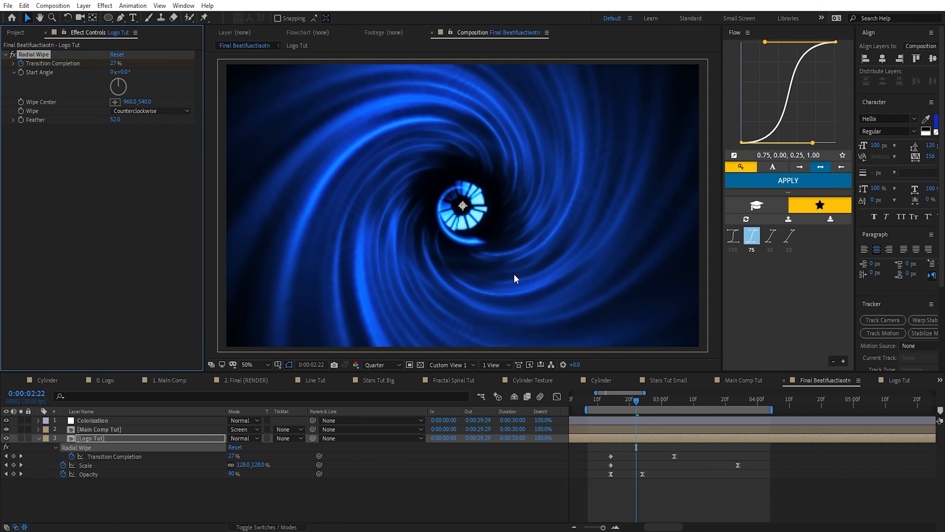
left_click(633, 404)
key("space")
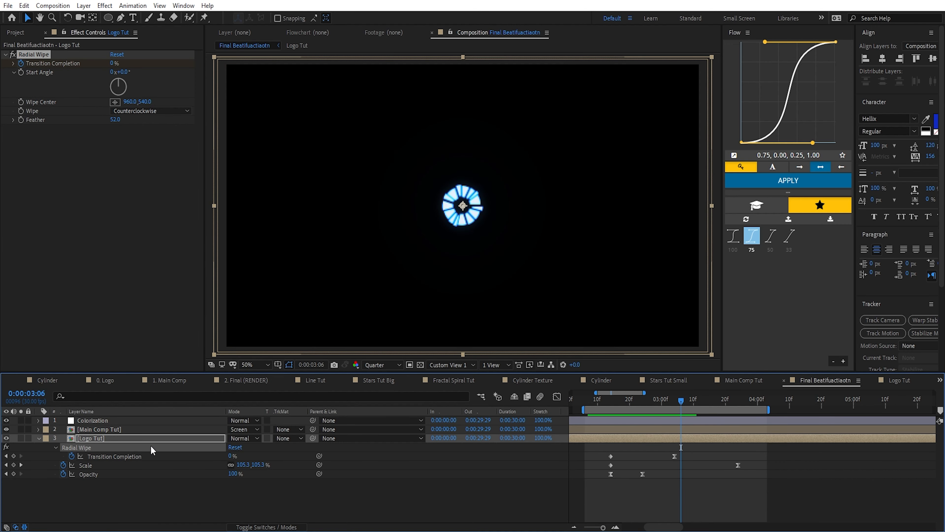
Apply the Transform effect to the Logo Tut layer
key("r")
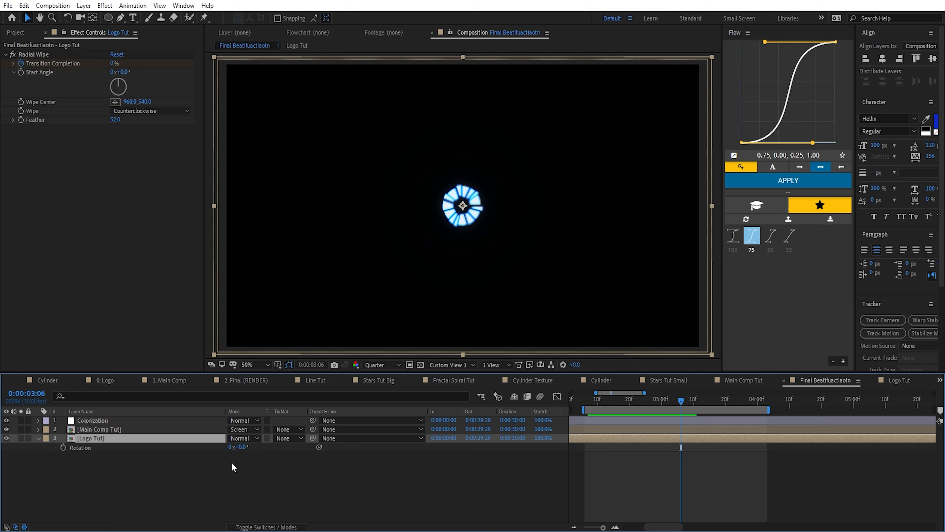
key("ctrl+space")
type("tra")
key("Return")
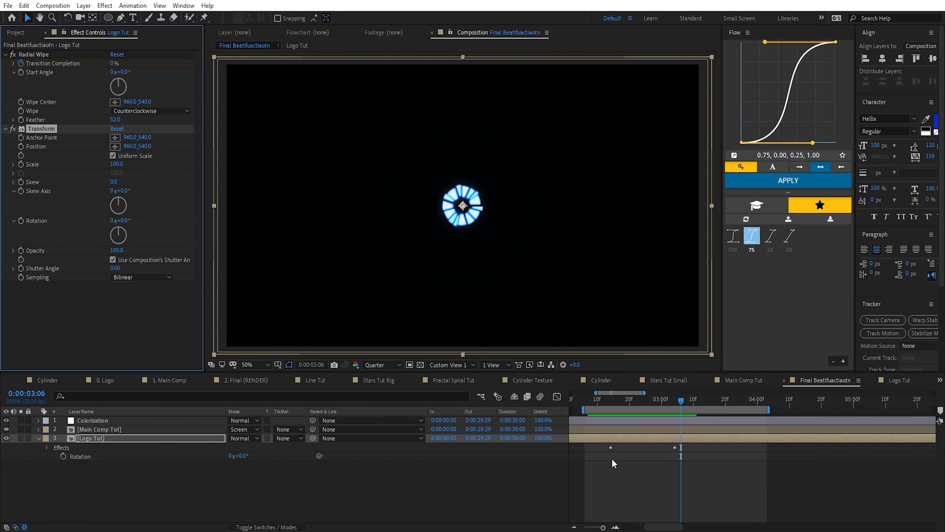
Try a layer Rotation of 77° on Logo Tut at 0:00:02:20, then reset it to 0°
left_click_drag(675, 401, 629, 400)
left_click_drag(245, 455, 279, 459)
left_click(37, 129)
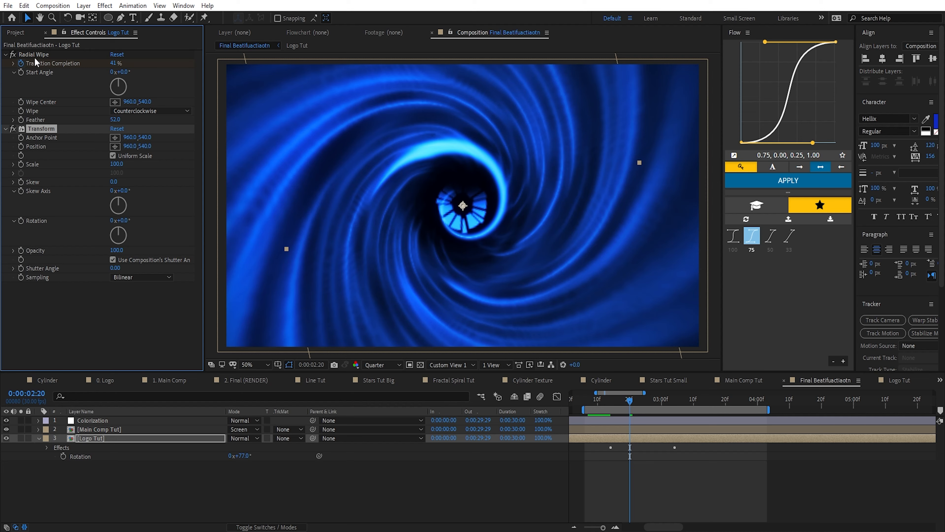
left_click(243, 456)
type("0")
key("Return")
left_click(182, 439)
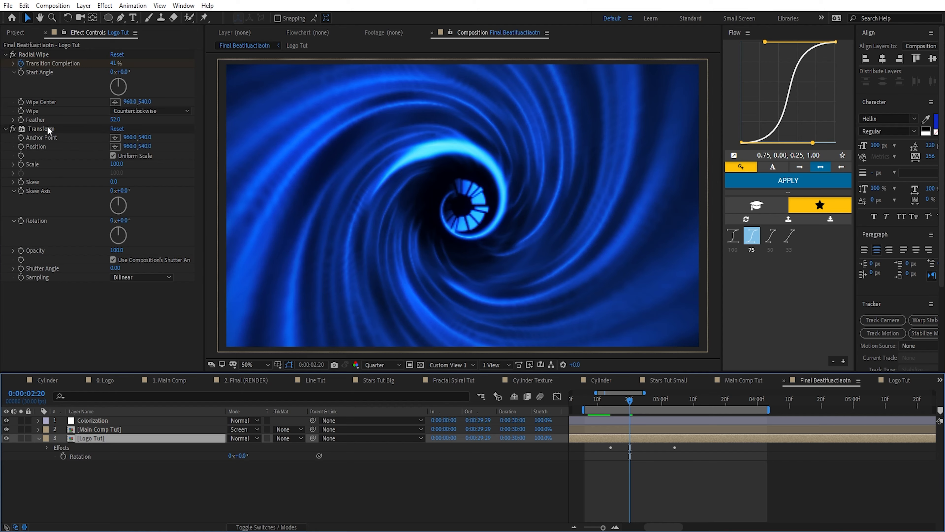
Place the Transform effect above Radial Wipe, test its Rotation at 81° and return it to 0°
left_click_drag(47, 129, 47, 52)
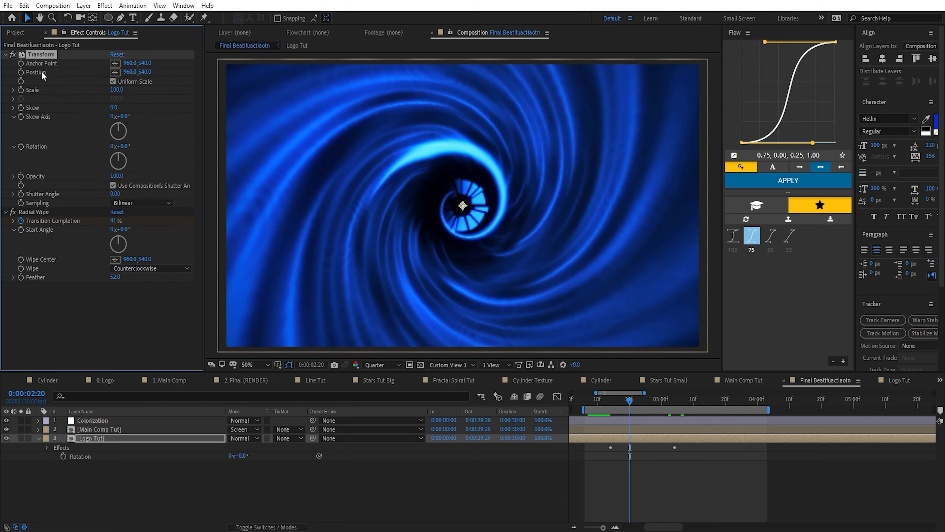
mouse_move(118, 155)
left_mouse_down()
mouse_move(130, 172)
mouse_move(105, 163)
mouse_move(133, 159)
left_mouse_up()
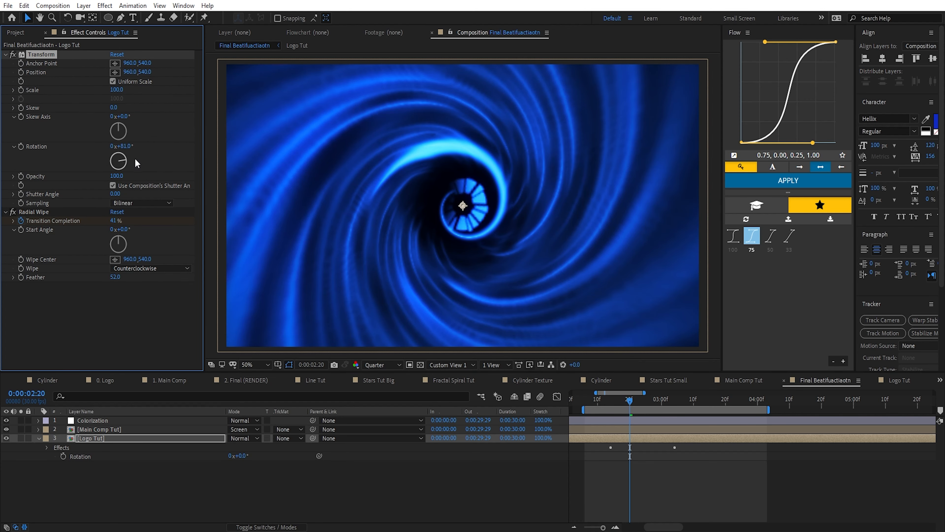
left_click(37, 212)
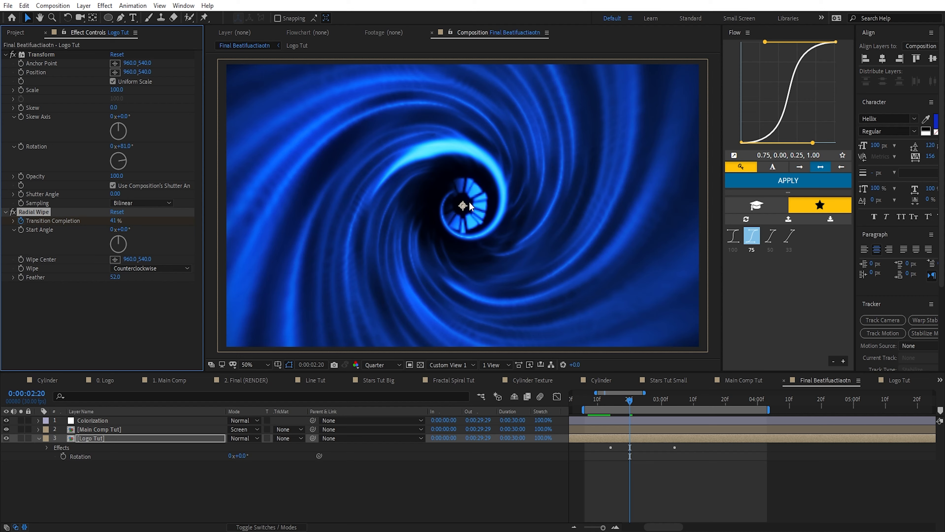
left_click(125, 148)
type("0")
key("Return")
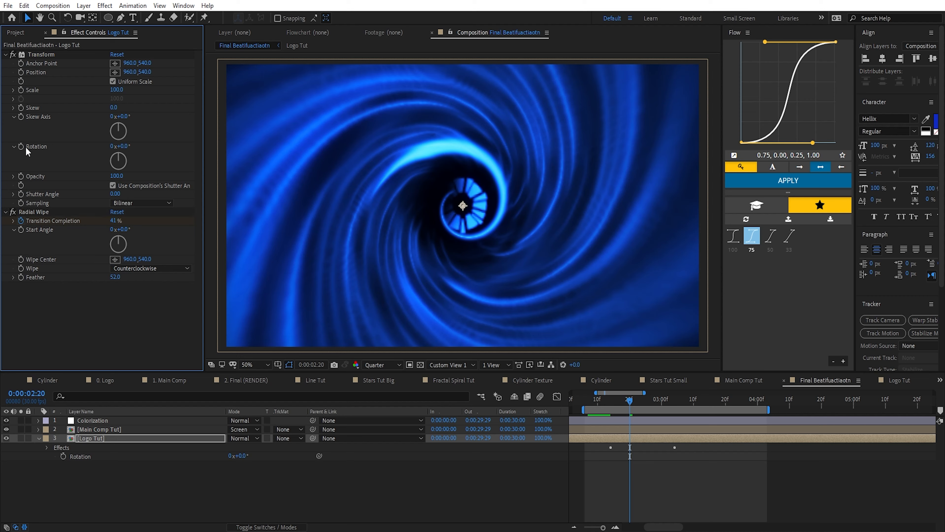
Enable keyframing for the Transform effect's Rotation and place its 0° keyframe at 0:00:03:04
left_click(21, 147)
key("u")
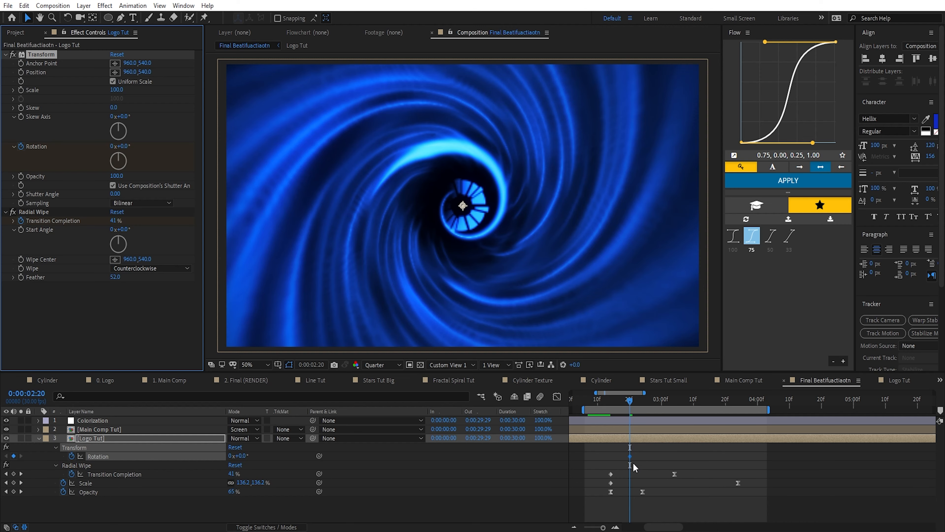
left_click(672, 399)
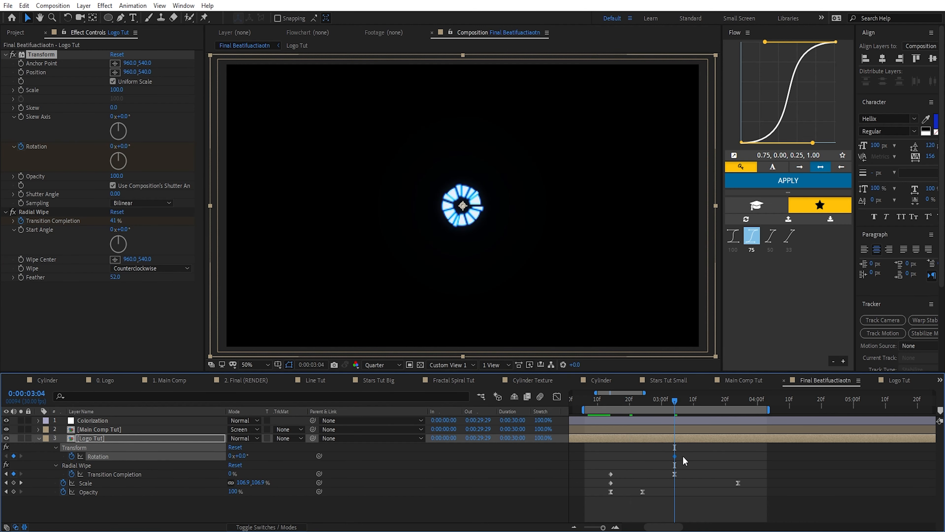
left_click_drag(682, 456, 658, 464)
Add a Rotation keyframe of -180° to the Transform effect at 0:00:02:14
key("Page_Up")
key("Page_Up")
key("minus")
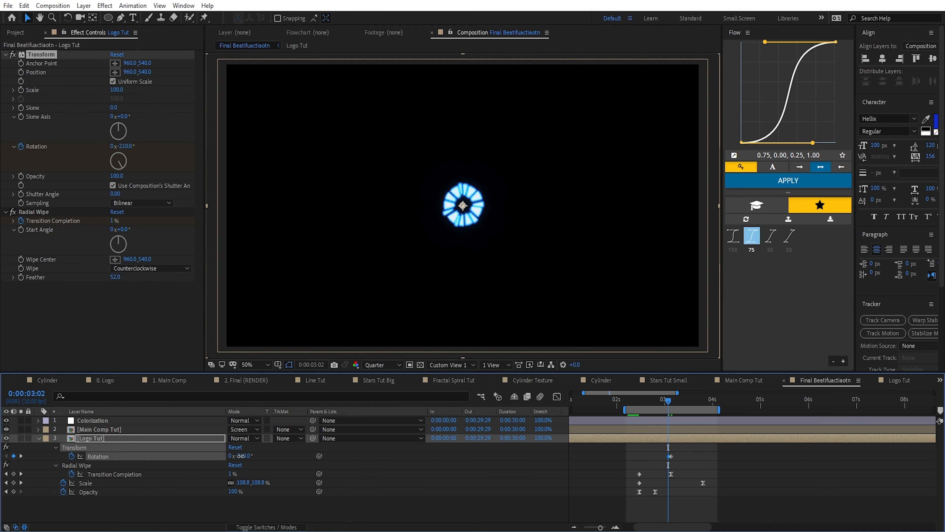
left_click(241, 456)
type("-180")
key("Return")
Ease the Rotation keyframe at 0:00:03:04 through its keyframe velocity settings and preview the logo reveal
key("ctrl+shift+k")
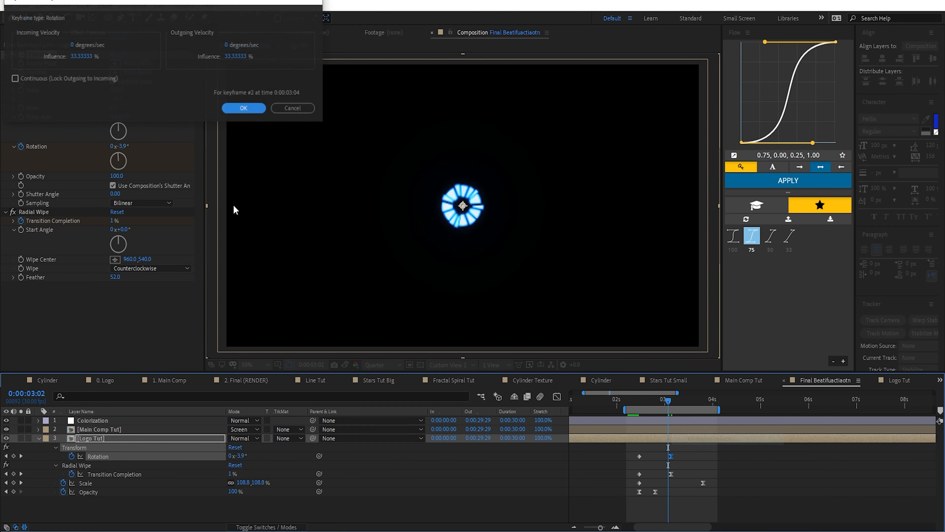
key("Return")
scroll(739, 455, "up", 3)
left_click_drag(632, 397, 707, 401)
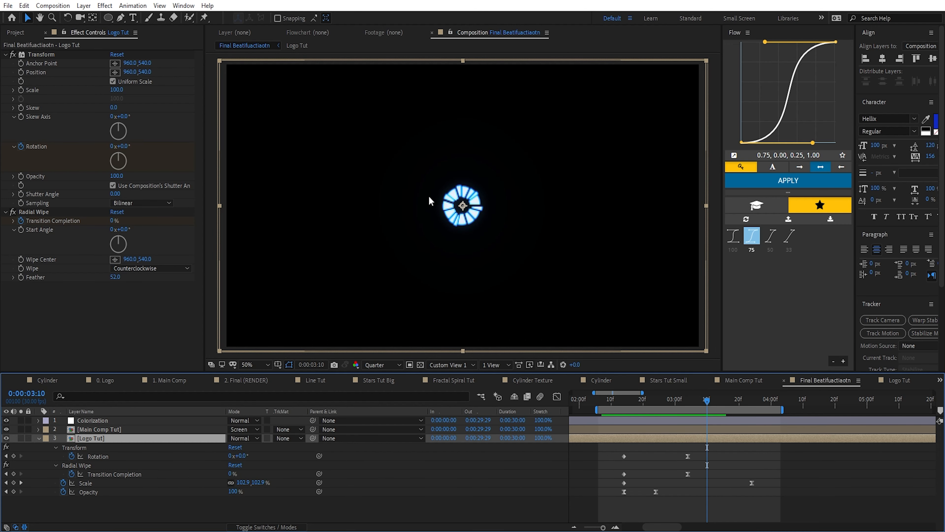
Keyframe the Colorization layer's Opacity to fade out from 0:00:02:24 to 0% at 0:00:03:12
key("period")
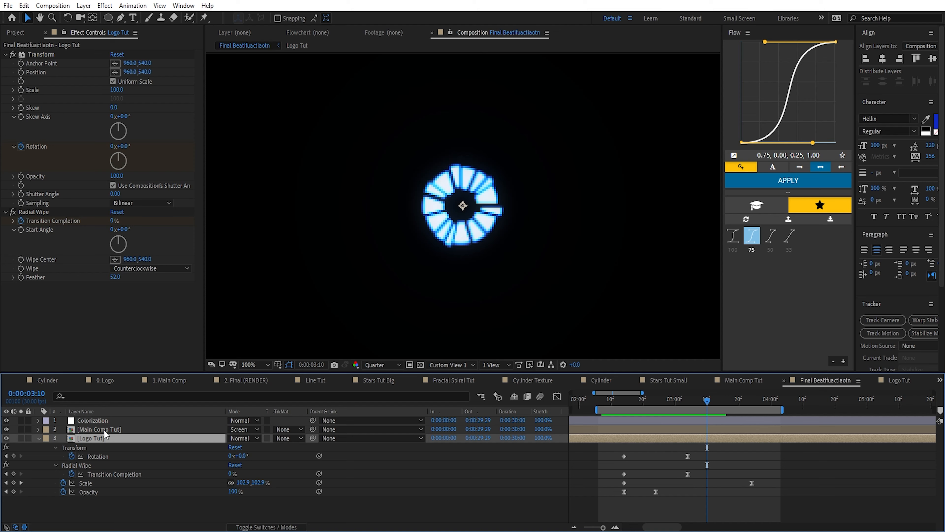
left_click(86, 423)
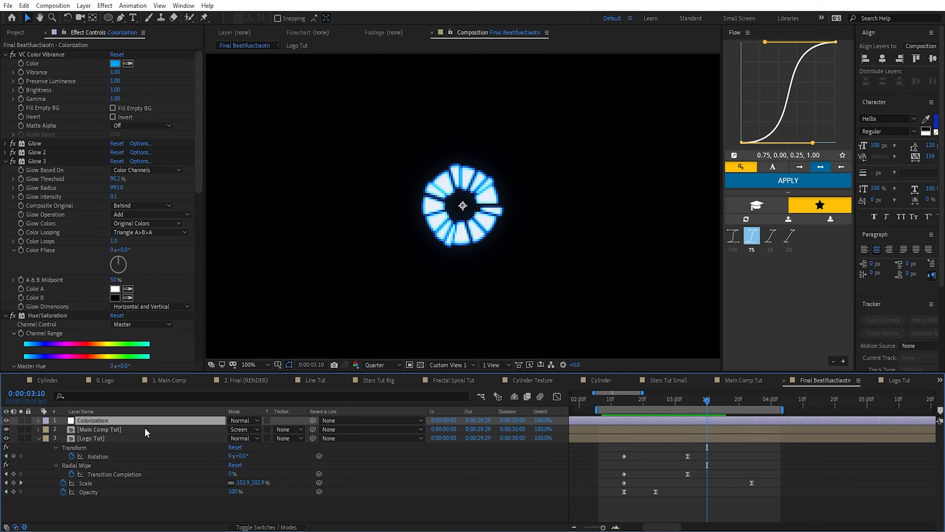
key("t")
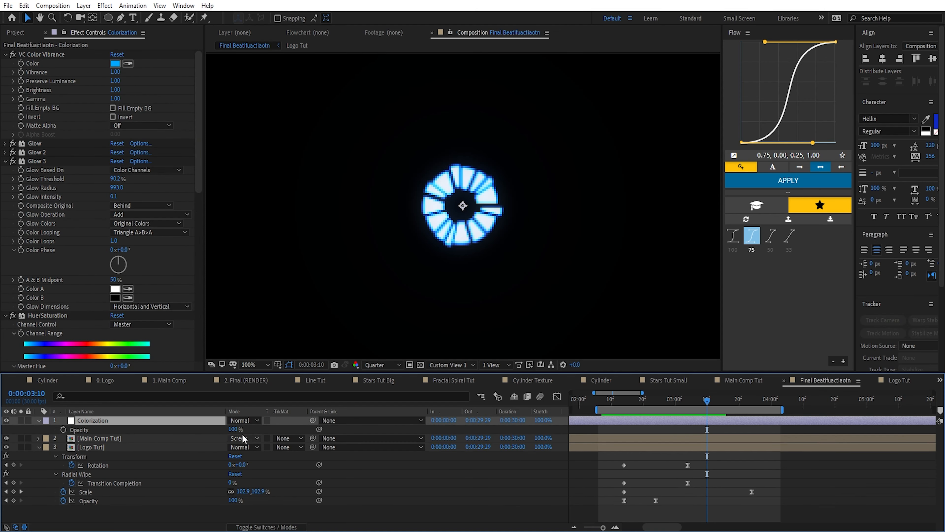
mouse_move(704, 404)
left_mouse_down()
mouse_move(603, 403)
mouse_move(713, 407)
left_mouse_up()
key("alt+shift+t")
left_click(662, 401)
left_click_drag(233, 429, 218, 429)
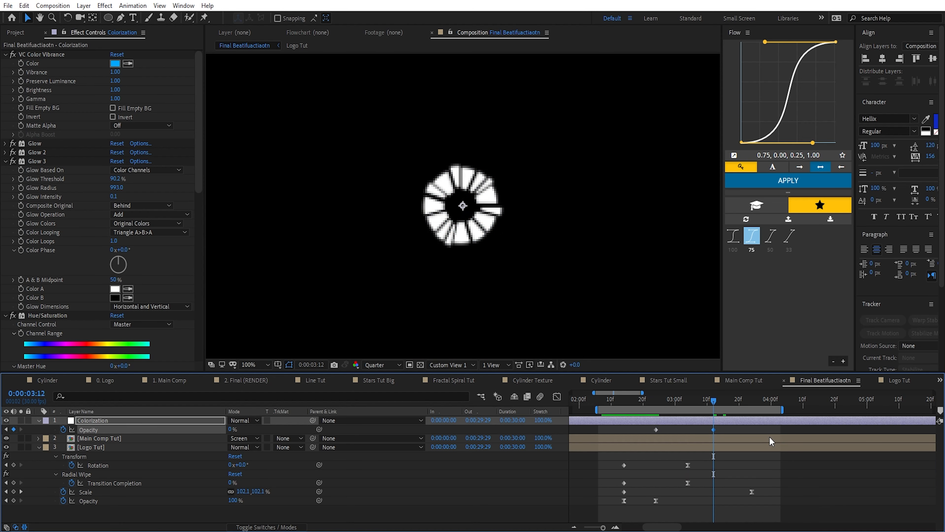
Trim the end of the Colorization layer to 0:00:03:12 and preview the transition
key("alt+bracketright")
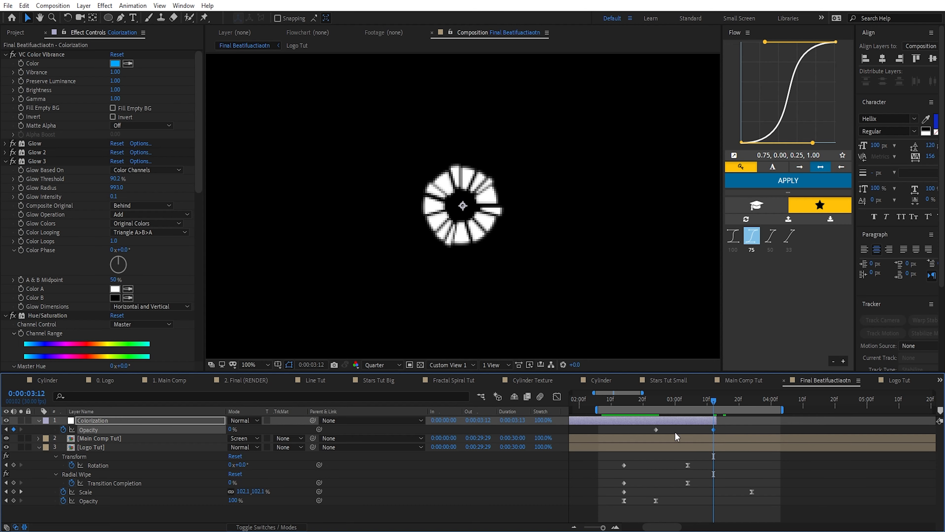
left_click_drag(693, 397, 753, 405)
scroll(527, 277, "down", 4)
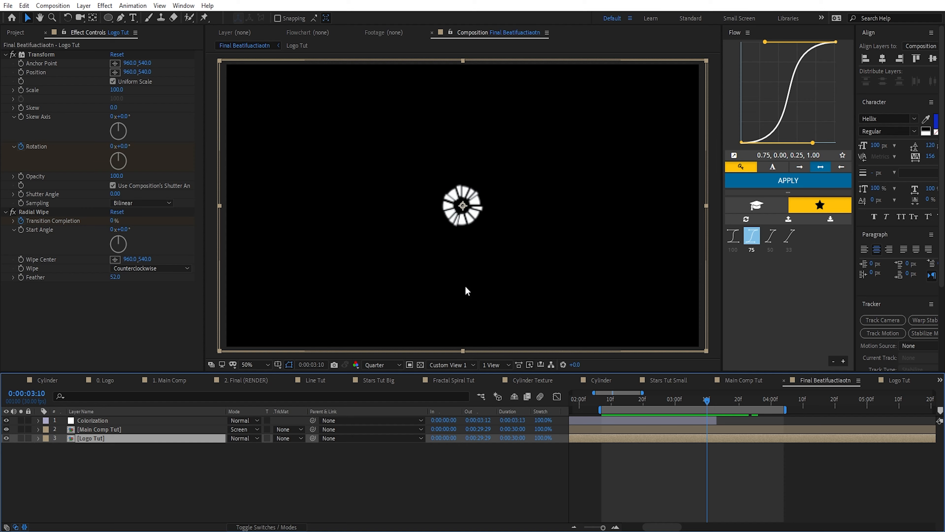
Apply CC Radial Fast Blur to Logo Tut and set its Zoom to Brightest
key("ctrl+space")
type("radi")
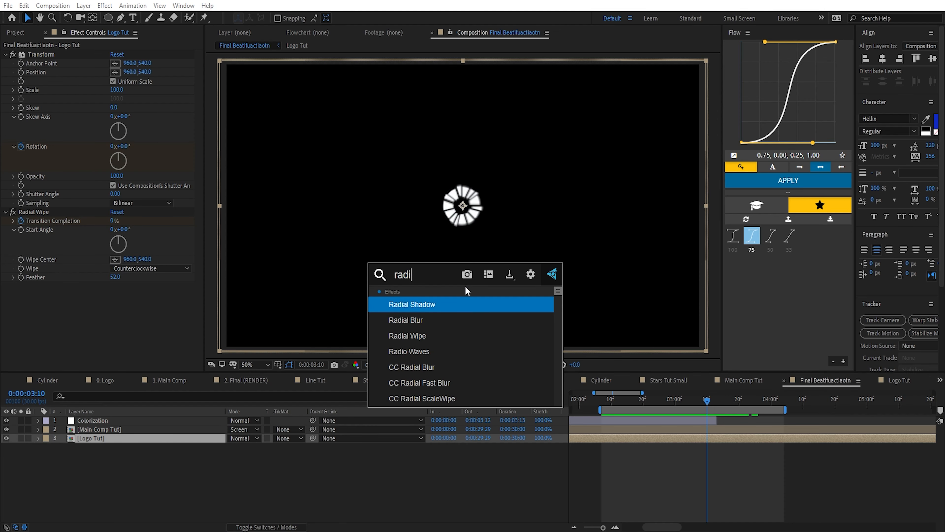
type("al f")
key("Return")
left_click(133, 313)
left_click(140, 330)
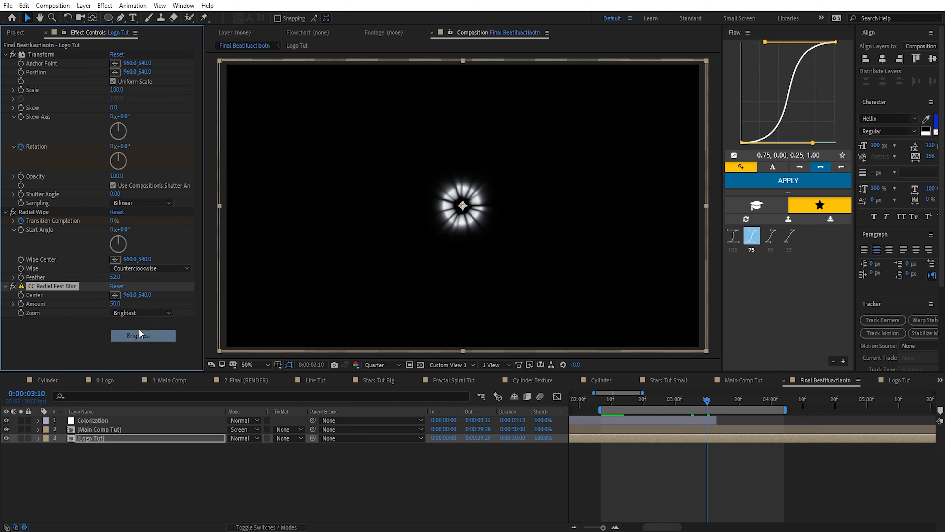
Animate the CC Radial Fast Blur's Amount from 100 at 0:00:02:14 to 0 at 0:00:03:04 with eased keyframes
left_click_drag(116, 304, 134, 306)
left_click(21, 304)
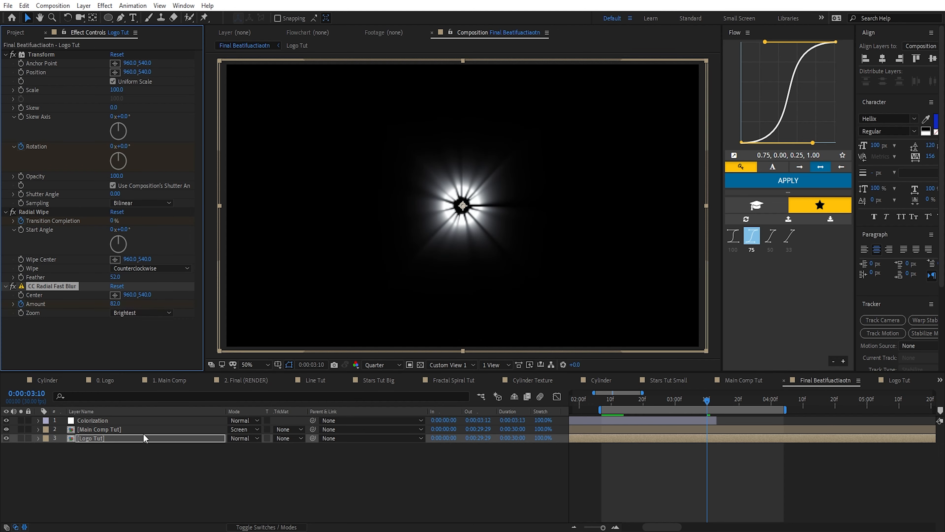
left_click_drag(694, 400, 643, 410)
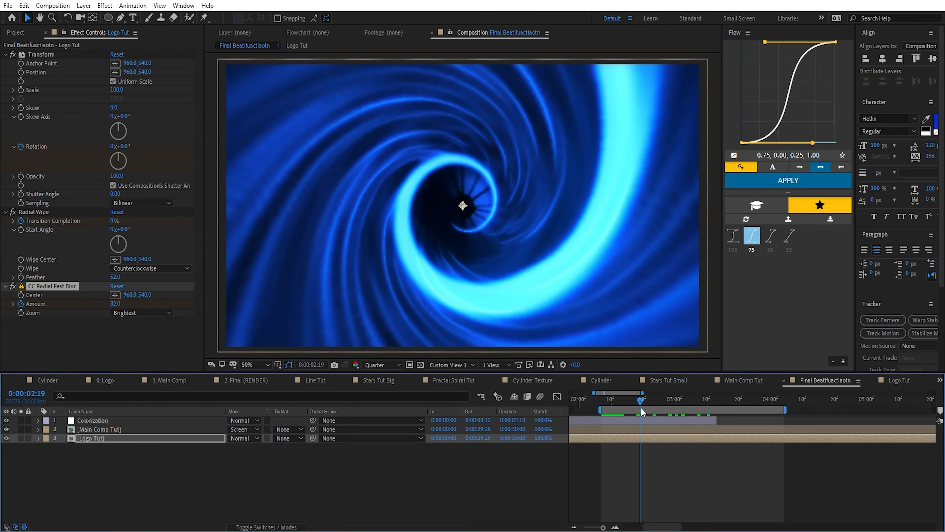
key("Page_Down")
key("u")
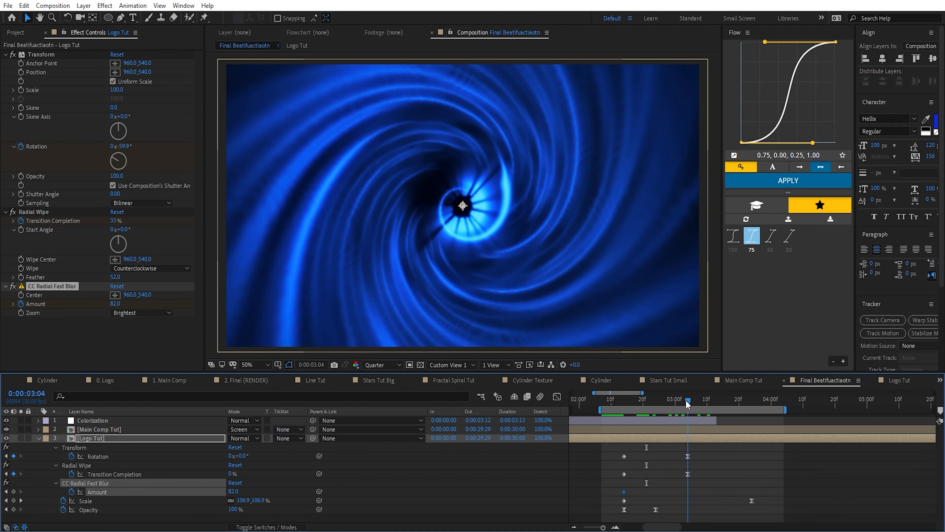
key("k")
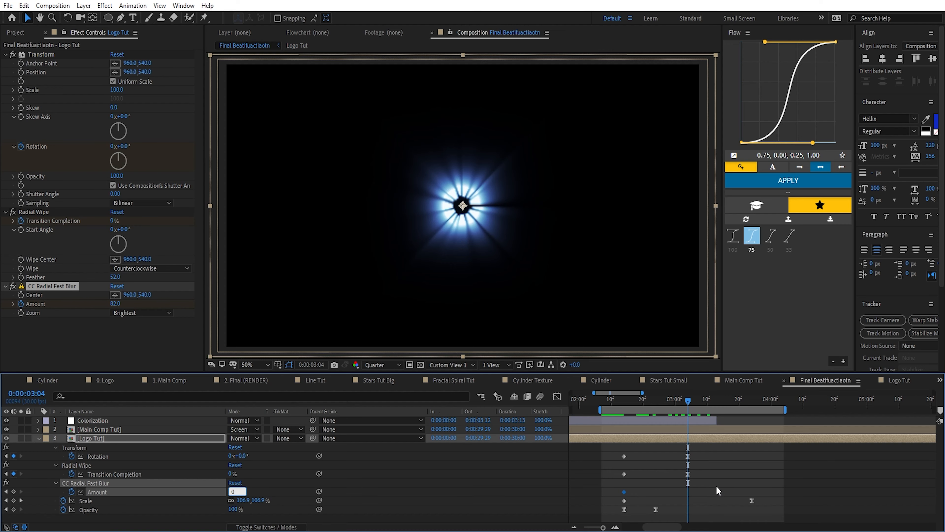
left_click(716, 486)
mouse_move(629, 401)
left_mouse_down()
mouse_move(642, 400)
mouse_move(624, 401)
left_mouse_up()
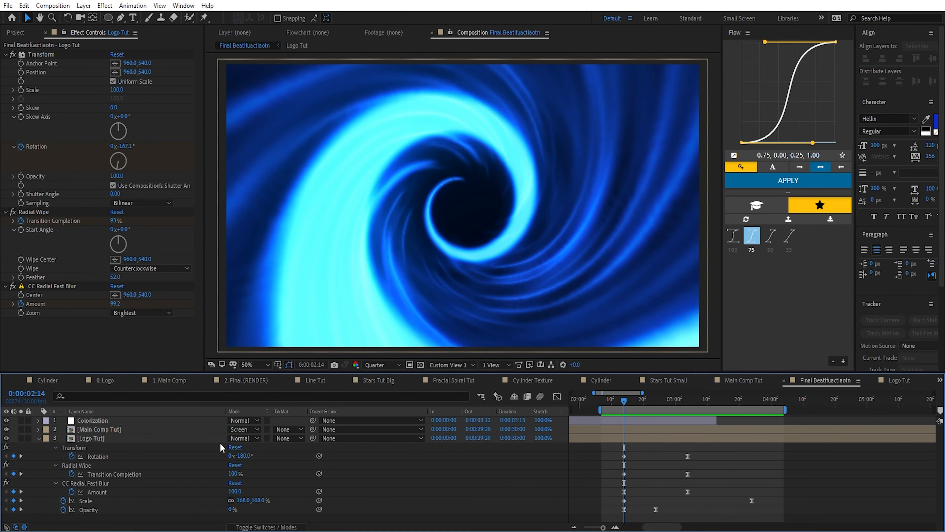
Apply Fast Box Blur to Logo Tut and keyframe its Blur Radius from 10 at 0:00:02:14 to 0 at 0:00:02:24
left_click(124, 438)
key("ctrl+space")
type("fas")
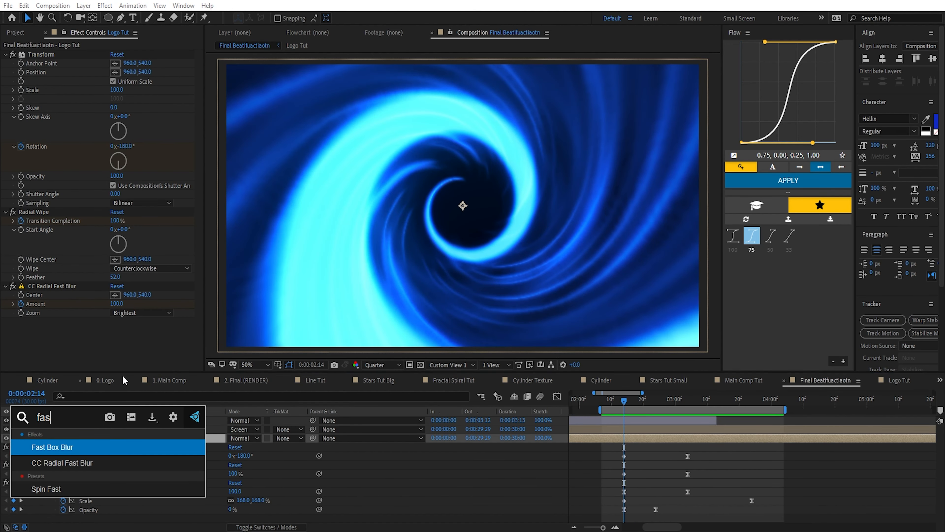
key("Return")
left_click(21, 330)
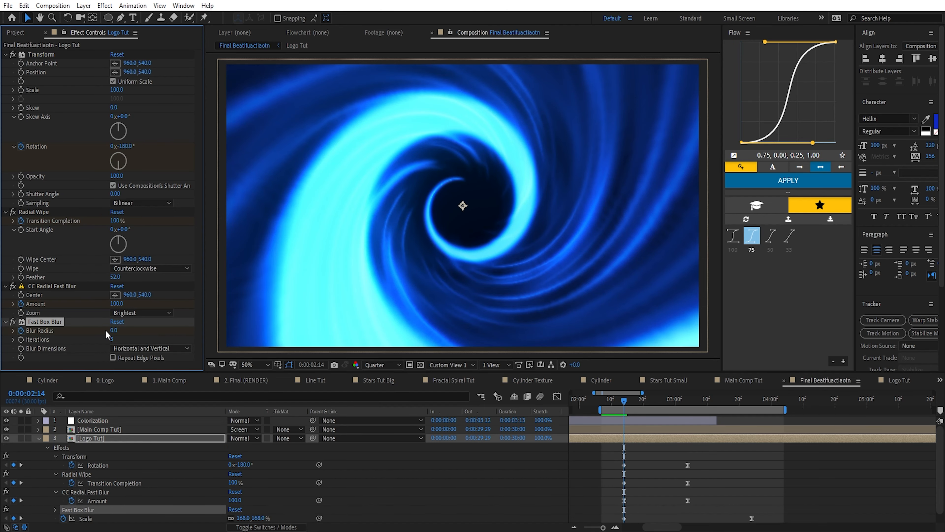
left_click_drag(112, 330, 117, 331)
key("shift+Page_Down")
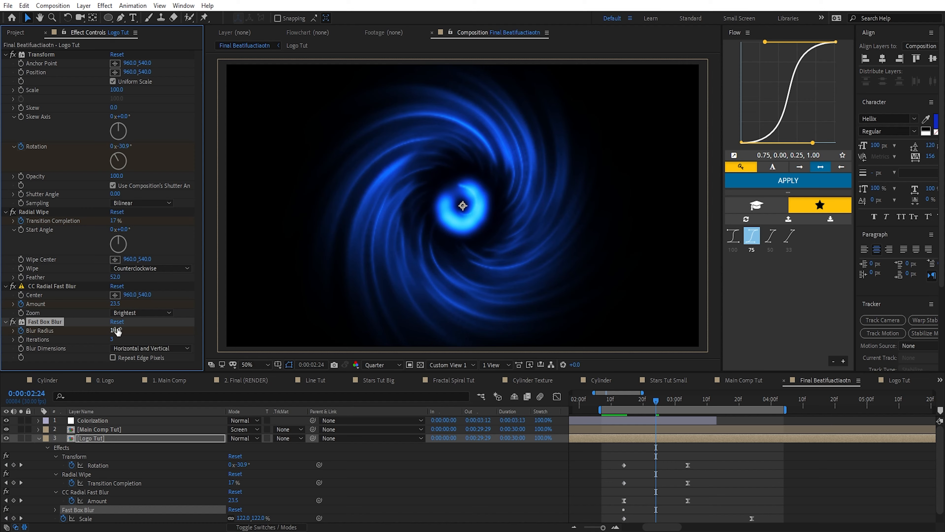
left_click(116, 330)
type("0")
key("Return")
Reveal Logo Tut's keyframes and ease both Fast Box Blur Blur Radius keyframes
left_click(655, 441)
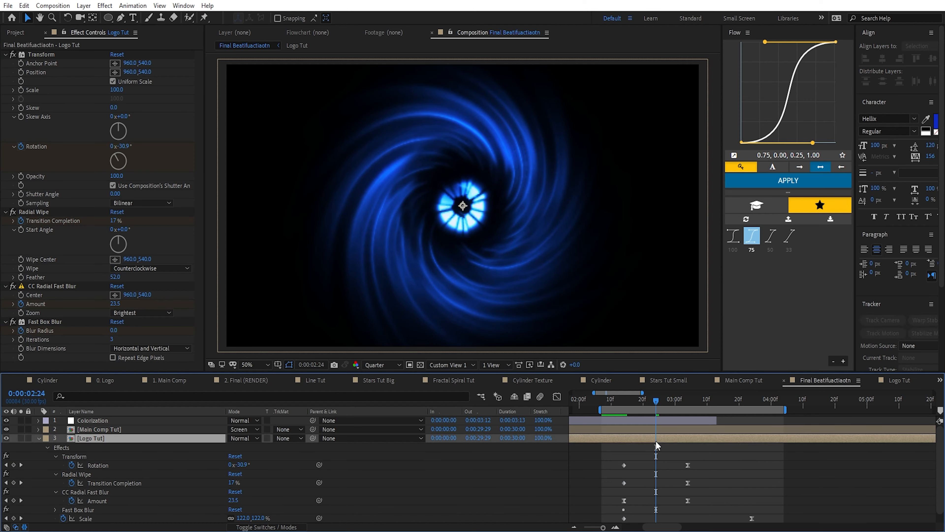
key("u")
key("u")
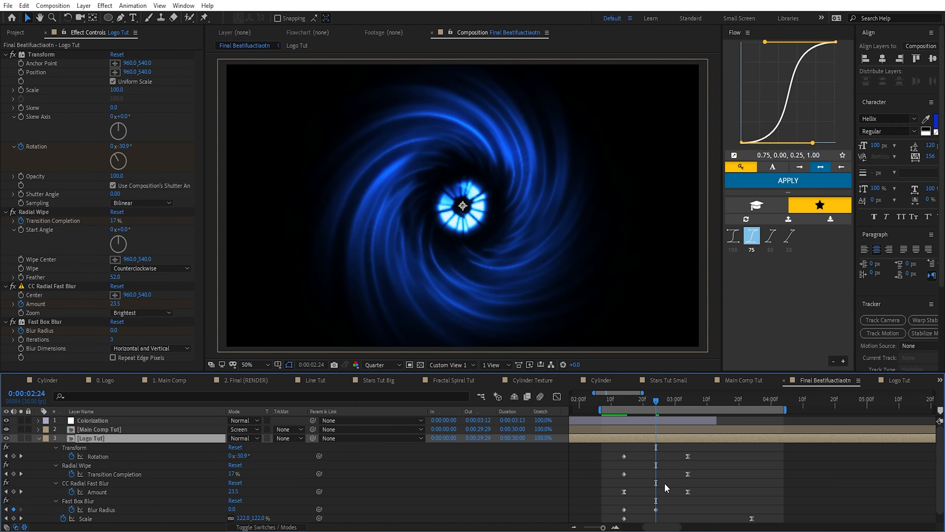
scroll(659, 484, "down", 1)
left_click_drag(669, 496, 583, 497)
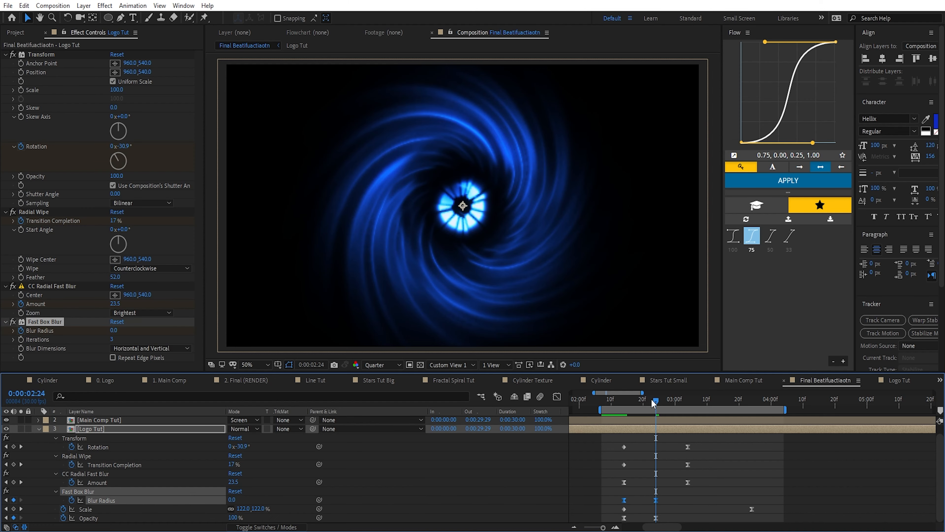
Set the Blur Radius keyframe at 0:00:02:14 to 5 and preview the logo reveal up to 0:00:04:00
left_click_drag(654, 402, 624, 408)
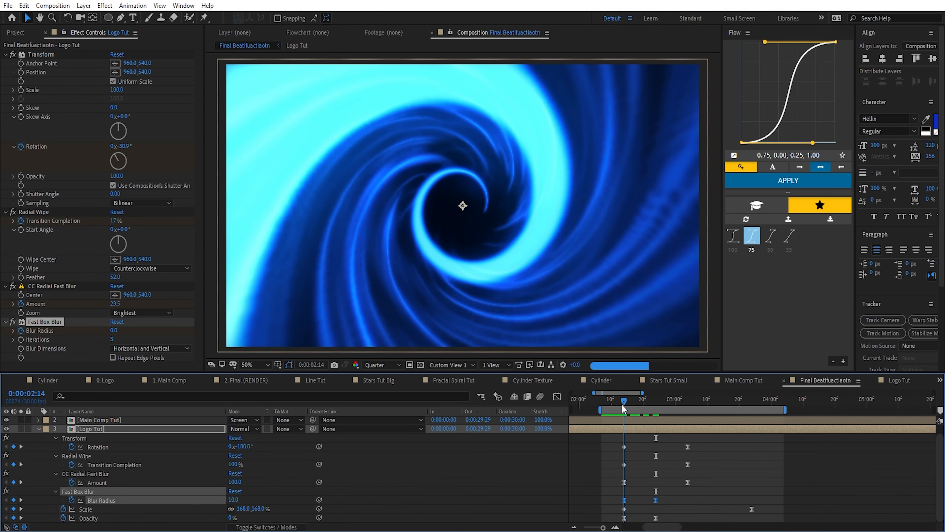
left_click(634, 493)
left_click(234, 500)
type("5")
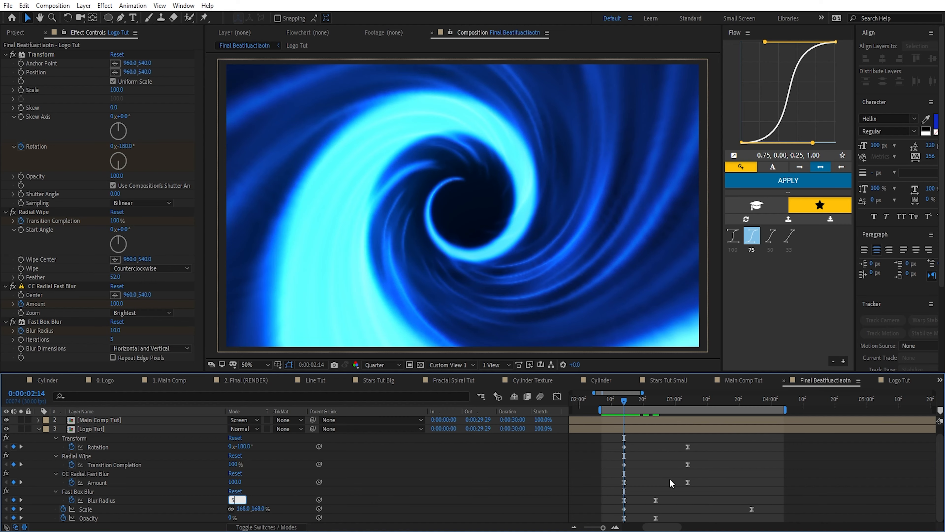
key("Return")
left_click_drag(624, 401, 771, 411)
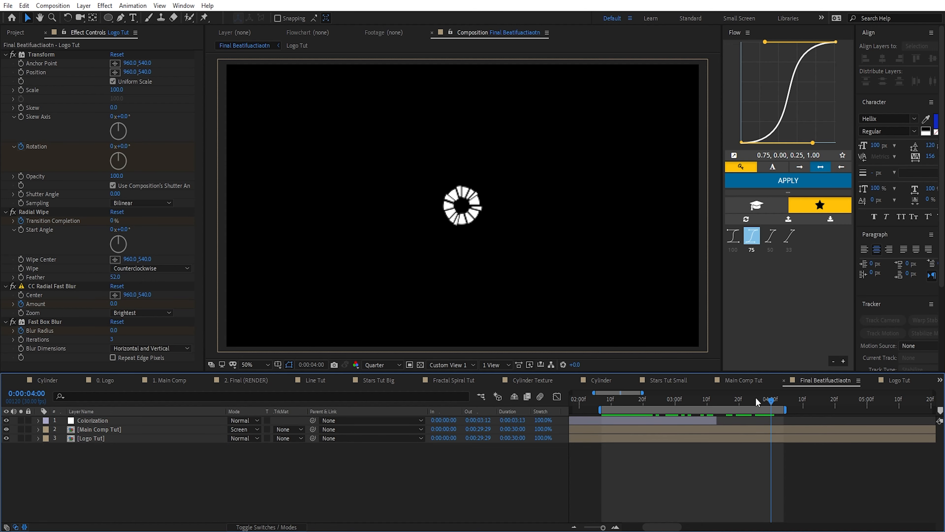
mouse_move(756, 396)
left_mouse_down()
mouse_move(611, 400)
mouse_move(749, 401)
left_mouse_up()
left_click(770, 405)
Create a black 1920 x 1080 px solid named Flare
left_click(84, 5)
mouse_move(96, 16)
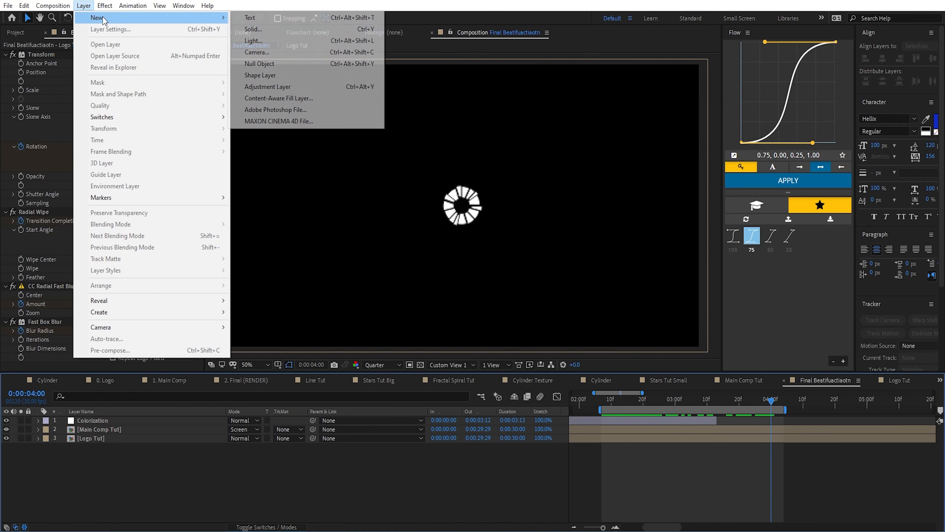
left_click(261, 27)
type("Flare")
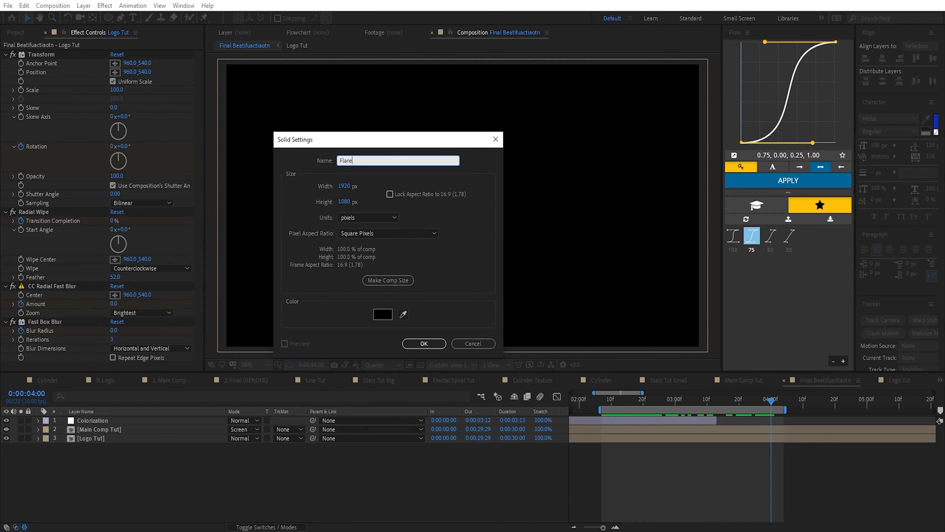
key("Return")
Apply Lens Flare to the Flare solid and move its Flare Center to about 1178, 410
key("ctrl+space")
type("lens")
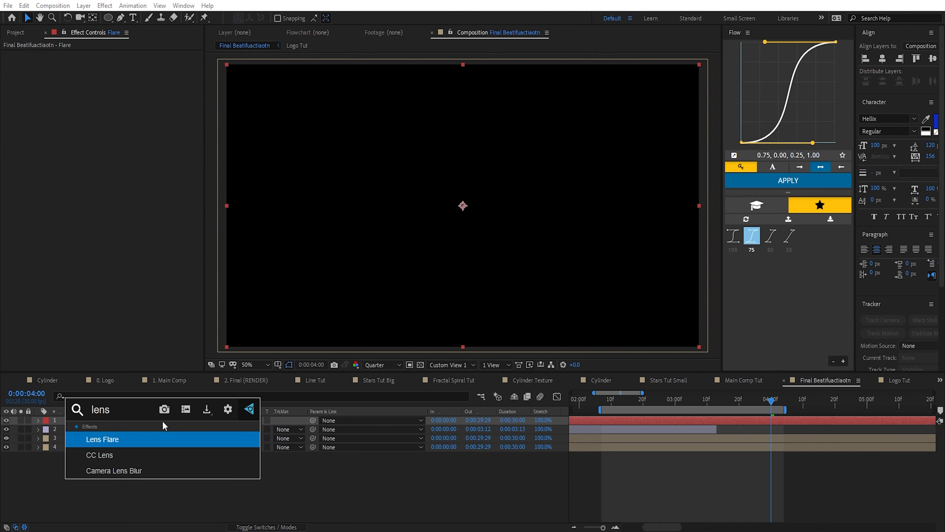
key("Return")
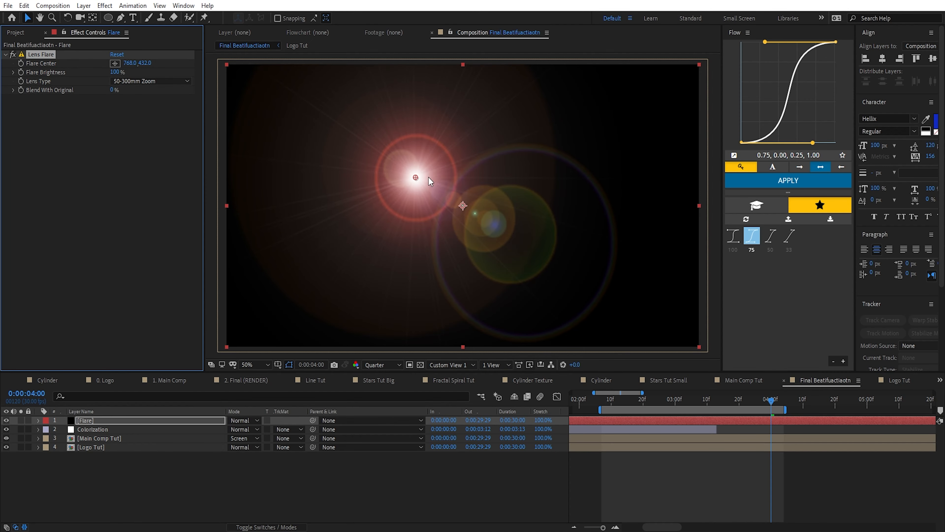
key("space")
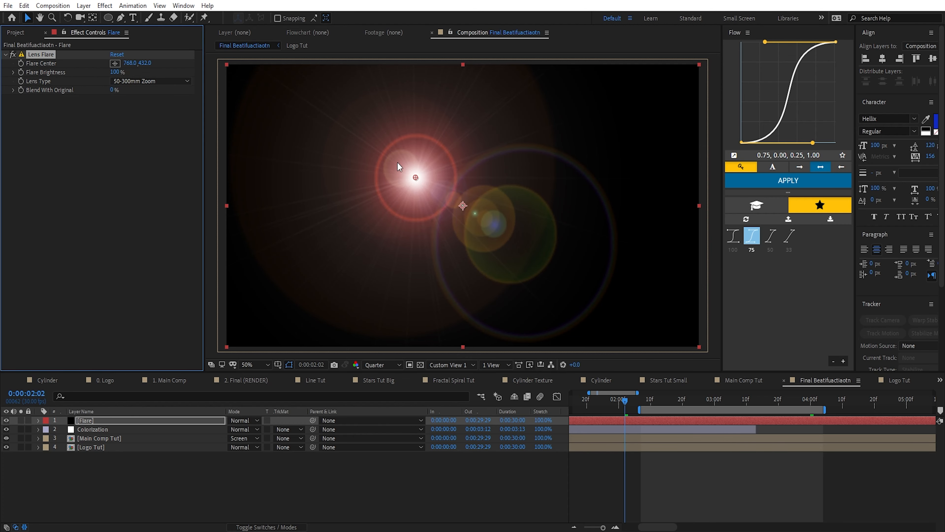
left_click_drag(416, 177, 517, 172)
Compare the lens types of the Lens Flare and set Lens Type to 35mm Prime
left_click(139, 81)
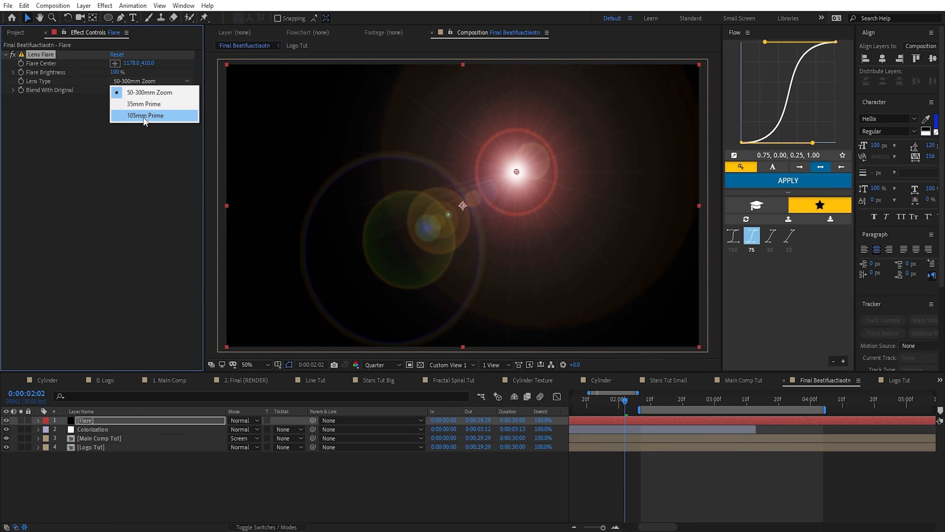
left_click(146, 104)
left_click(149, 82)
left_click(145, 115)
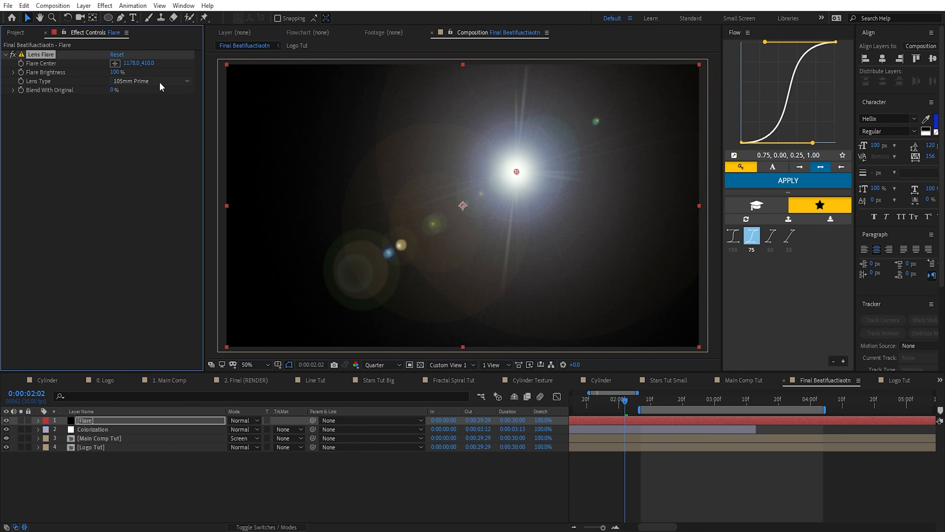
left_click(161, 83)
left_click(177, 104)
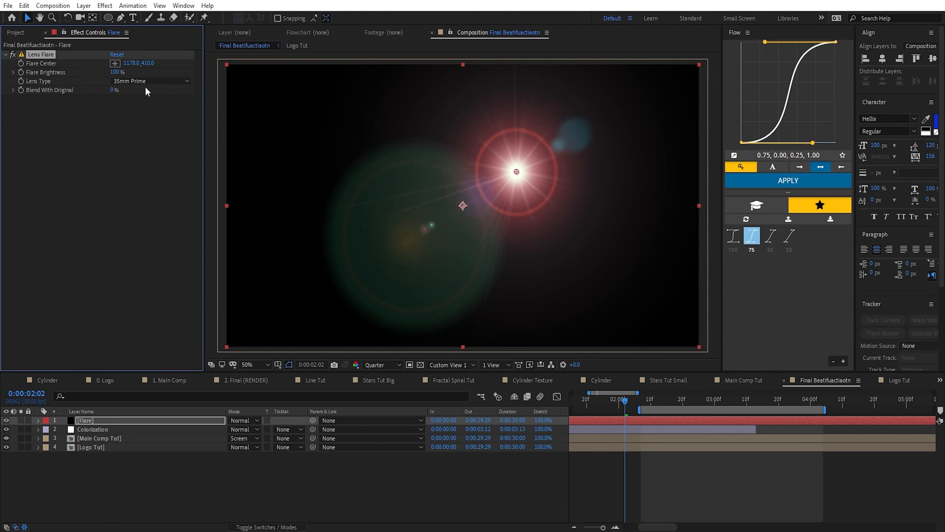
left_click_drag(130, 90, 2, 89)
Apply Tint to the Flare layer and place the layer directly beneath Colorization
key("ctrl+space")
type("tint")
key("Return")
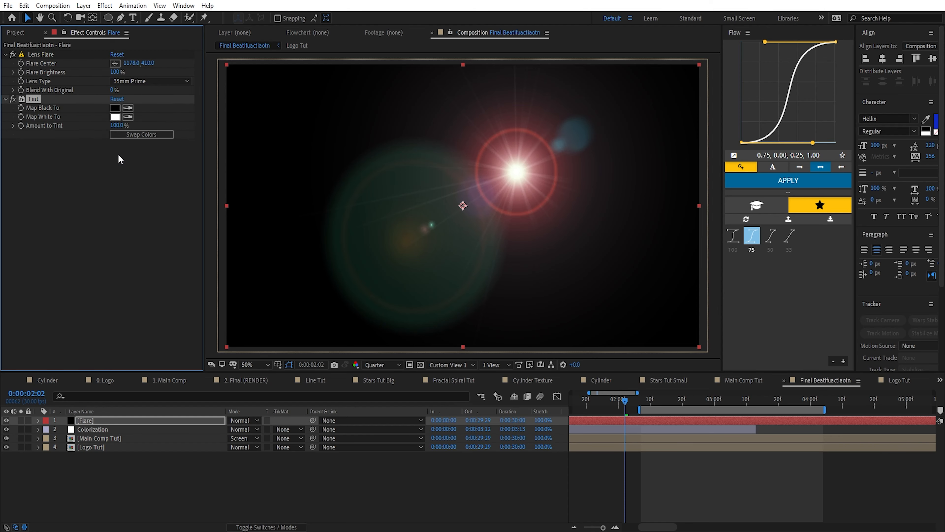
left_click_drag(113, 420, 111, 433)
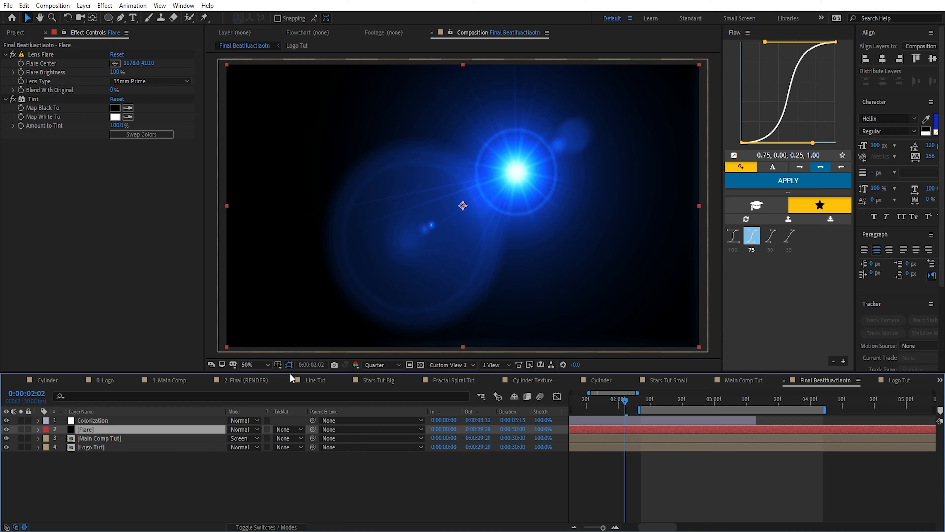
Set the Flare layer's blending mode to Screen and move the flare to the portal's middle, about 950, 542
left_click(111, 420)
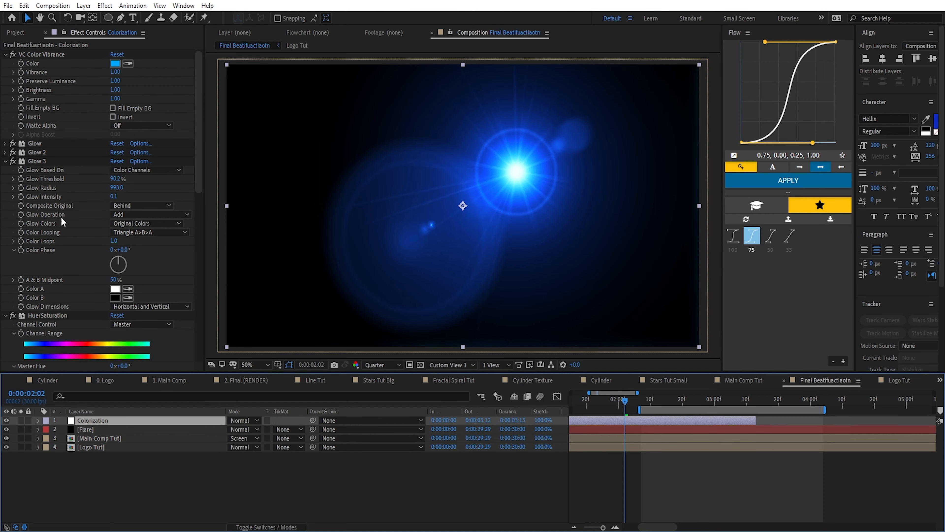
left_click(111, 429)
left_click(129, 423)
left_click(111, 429)
left_click(244, 429)
left_click(277, 208)
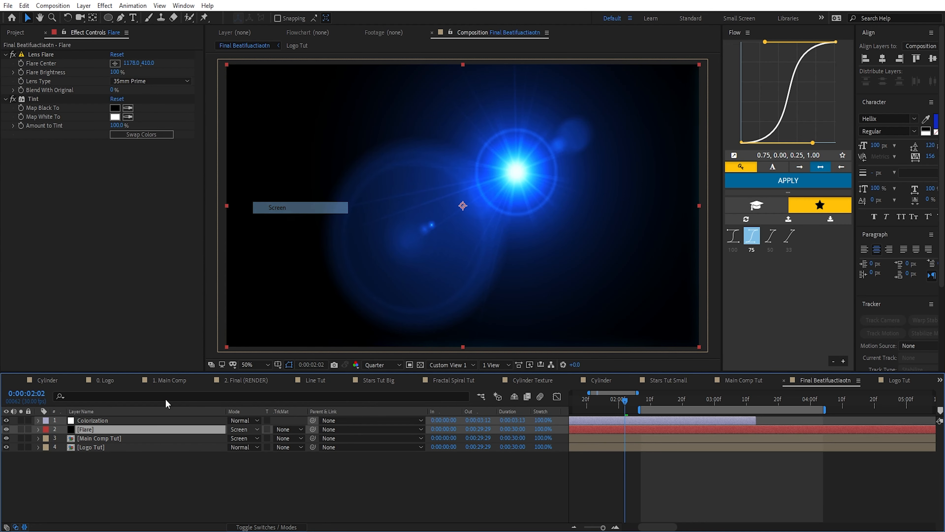
left_click(149, 421)
left_click(114, 430)
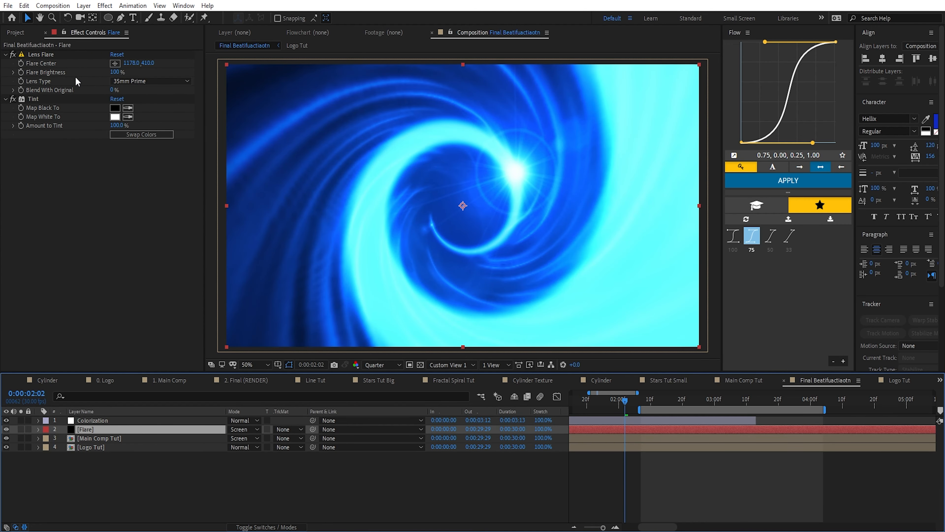
left_click(41, 54)
left_click_drag(513, 172, 462, 206)
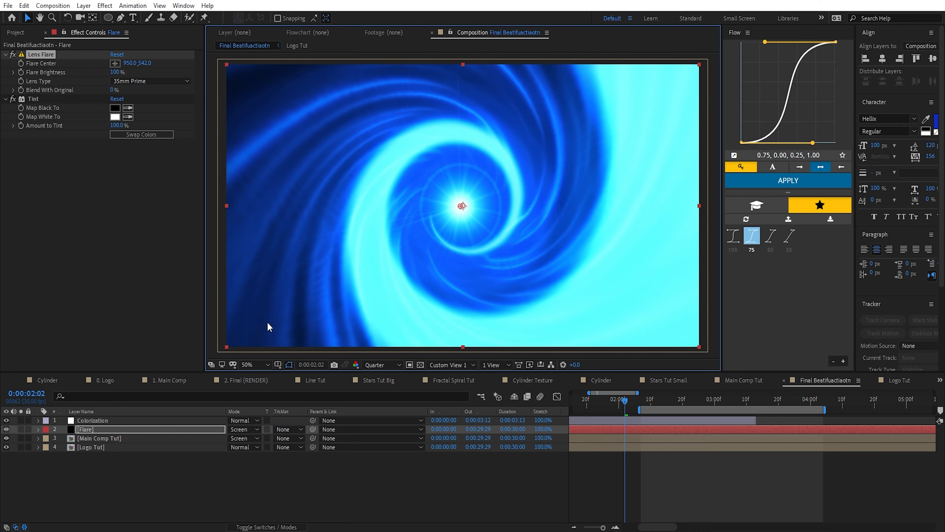
Try an orange Color for the VC Color Vibrance effect on the Colorization layer
key("ctrl+Up")
left_click(116, 64)
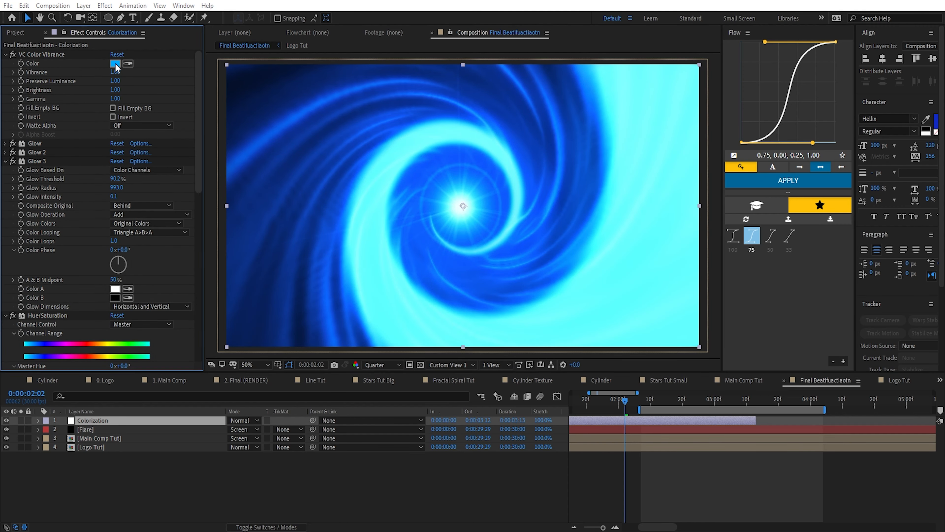
left_click_drag(170, 282, 168, 330)
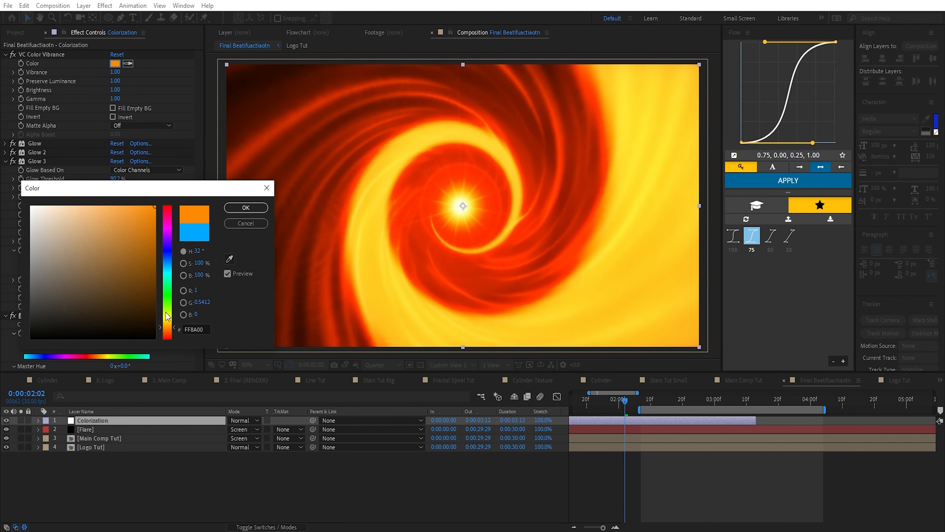
mouse_move(156, 203)
left_mouse_down()
mouse_move(141, 233)
mouse_move(156, 209)
left_mouse_up()
key("Escape")
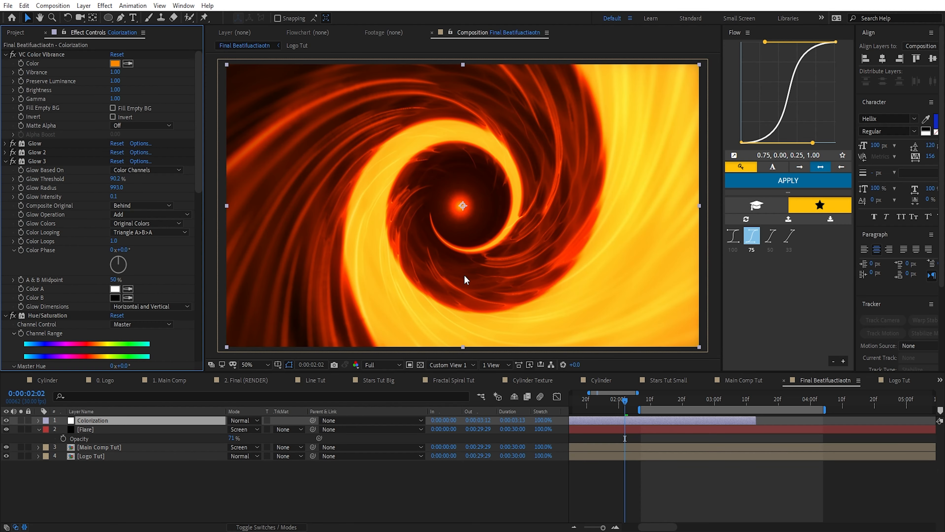
Show the Flare layer's Opacity and apply CC Radial Fast Blur to the layer
key("ctrl+Down")
key("t")
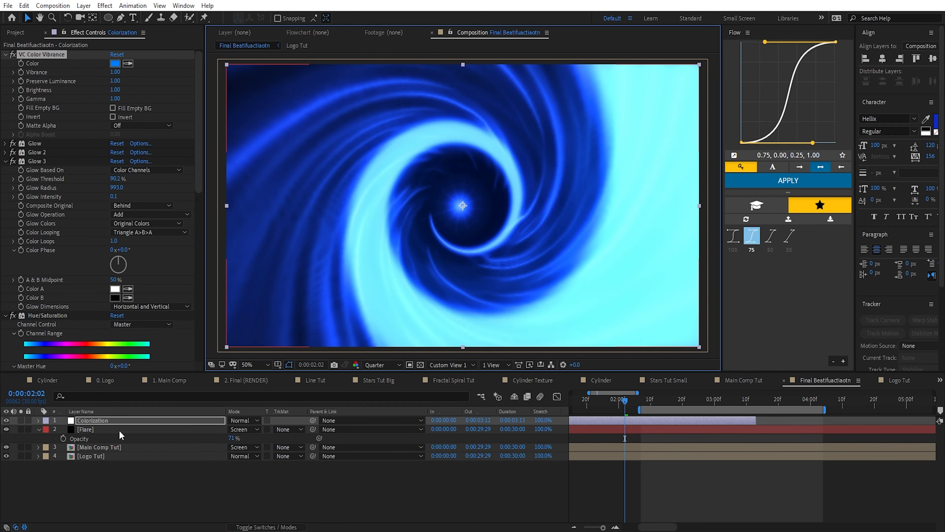
left_click(118, 430)
key("ctrl+space")
type("cc rad")
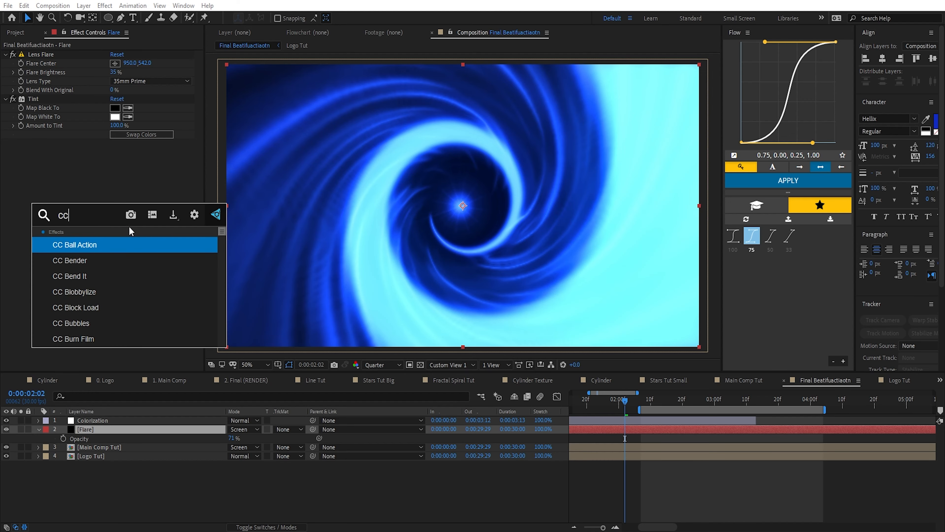
key("Down")
key("Return")
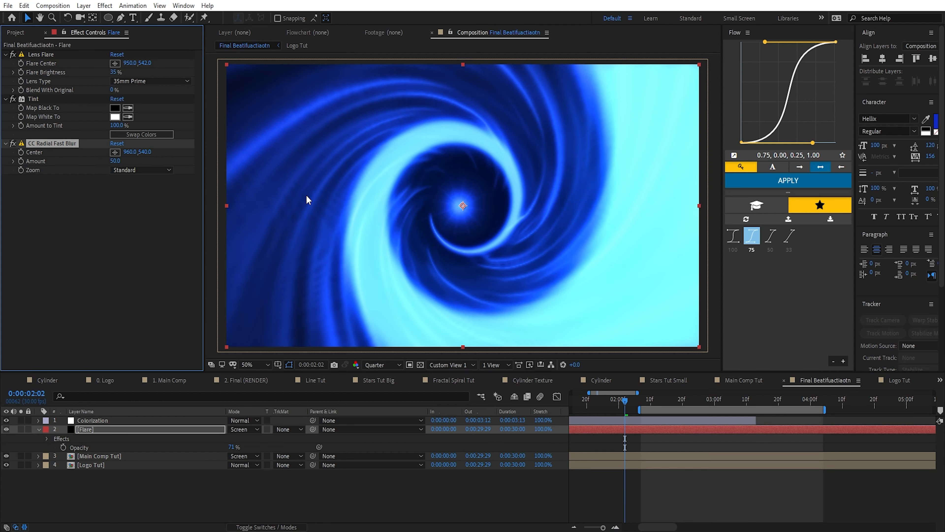
Set the Lens Flare's Flare Center to exactly 960, 540
left_click(126, 64)
type("960")
key("Tab")
type("54")
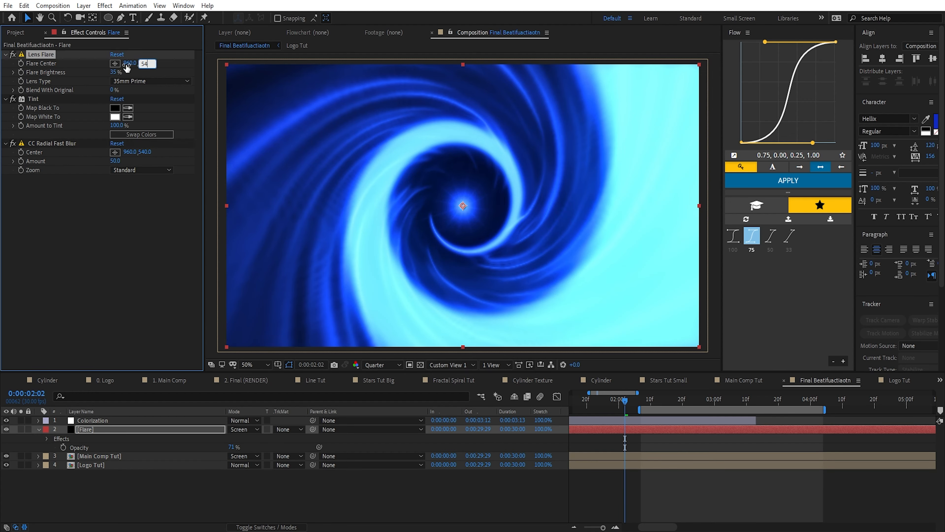
type("0")
key("Return")
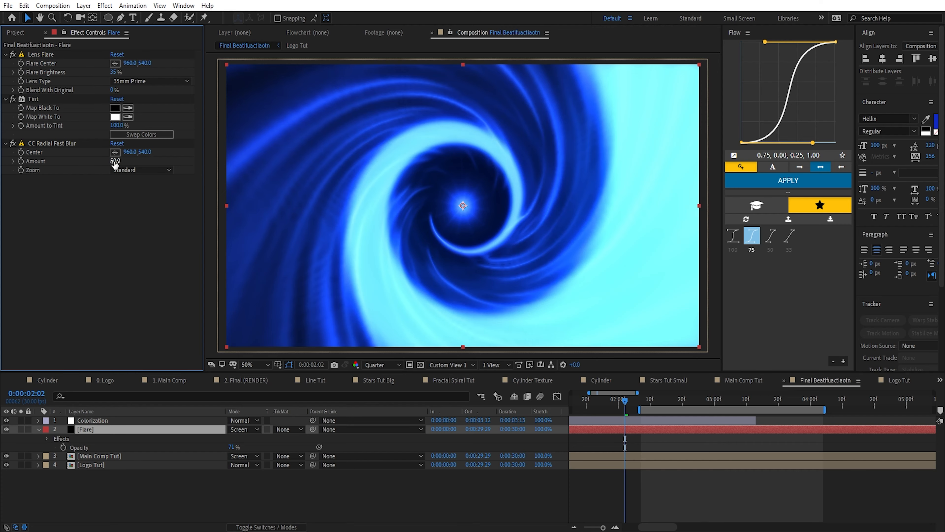
Set the CC Radial Fast Blur's Amount to 69, solo the Flare layer and view it at 100%
left_click_drag(116, 161, 123, 161)
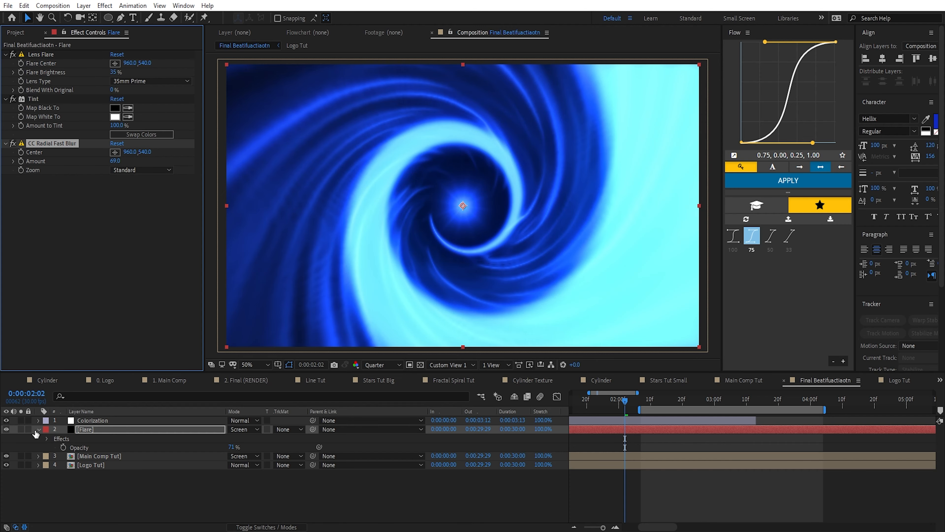
left_click(21, 429)
key("slash")
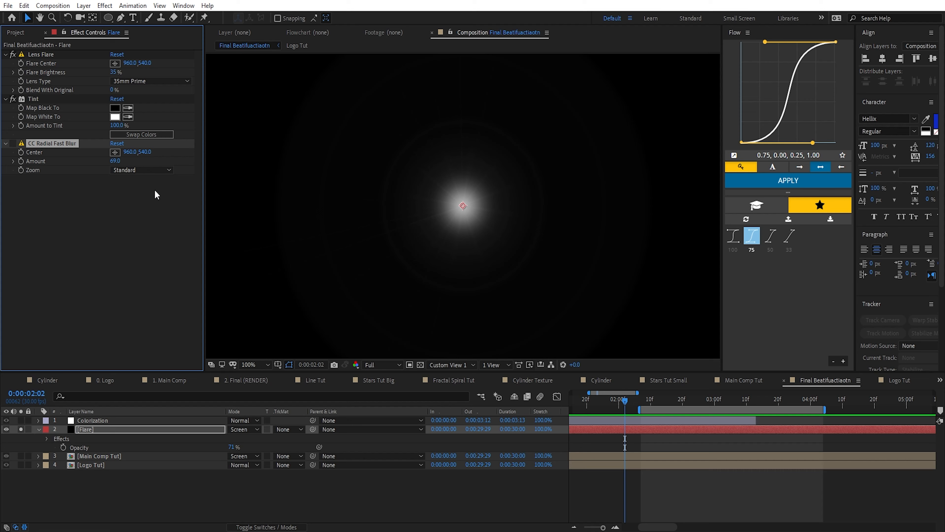
Rename the Flare layer as Flare Tight and set its Opacity to 100%
left_click(113, 431)
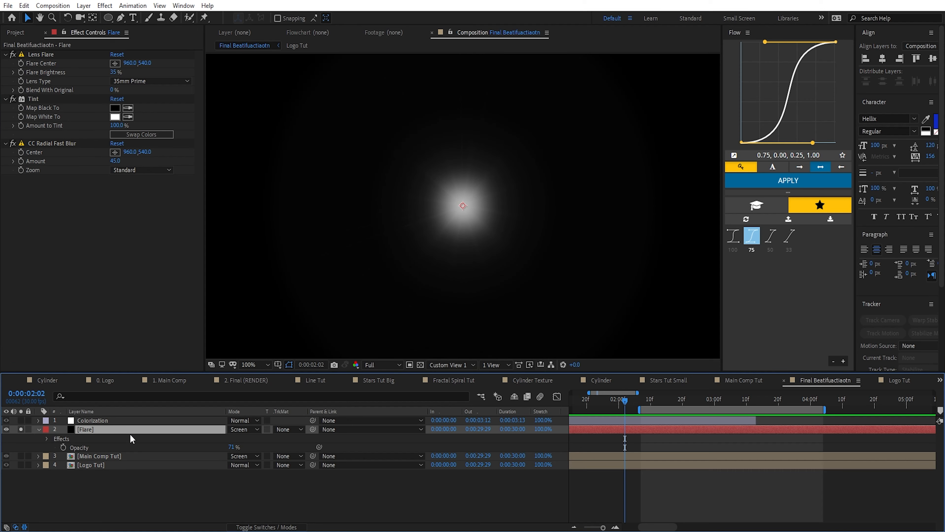
key("Return")
type("Flare Tight")
key("Return")
left_click_drag(228, 448, 286, 444)
left_click(114, 72)
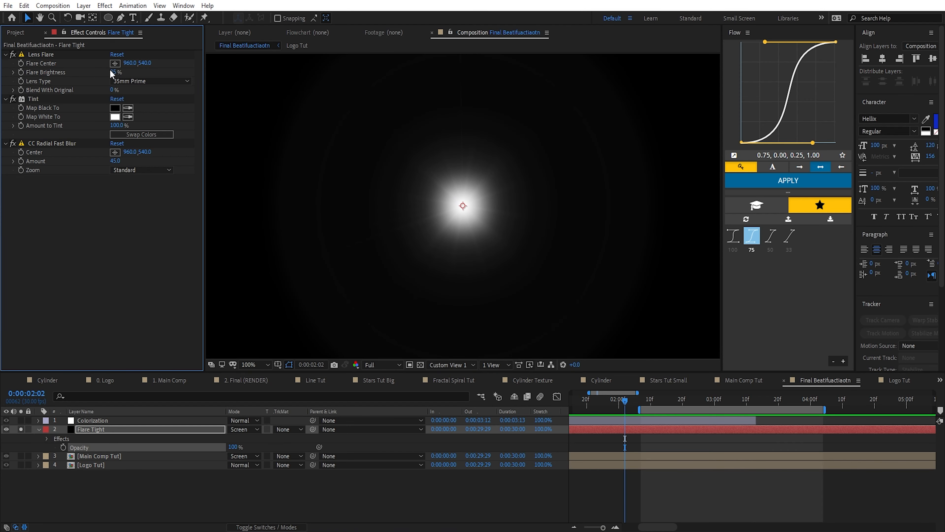
Set the Lens Flare's Flare Brightness to 25% and view the full composition at Quarter resolution
type("25")
key("Return")
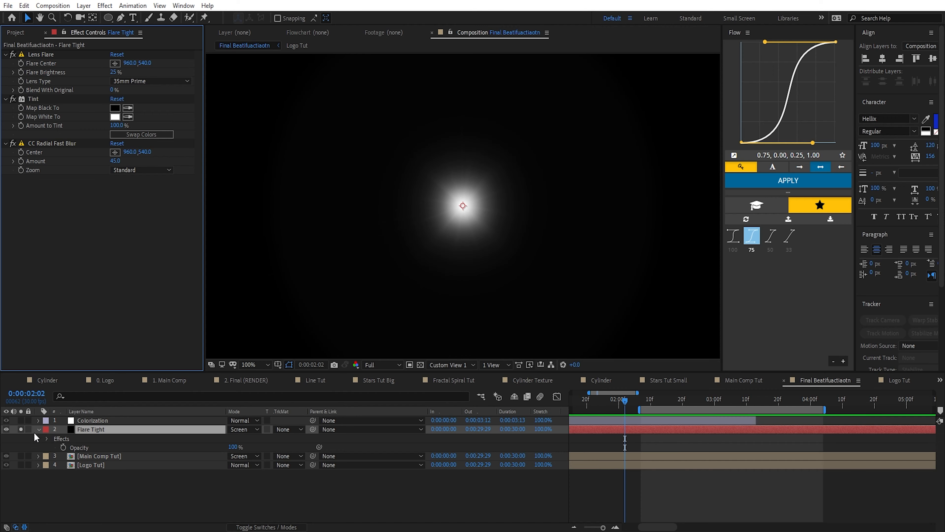
left_click(382, 365)
left_click(383, 391)
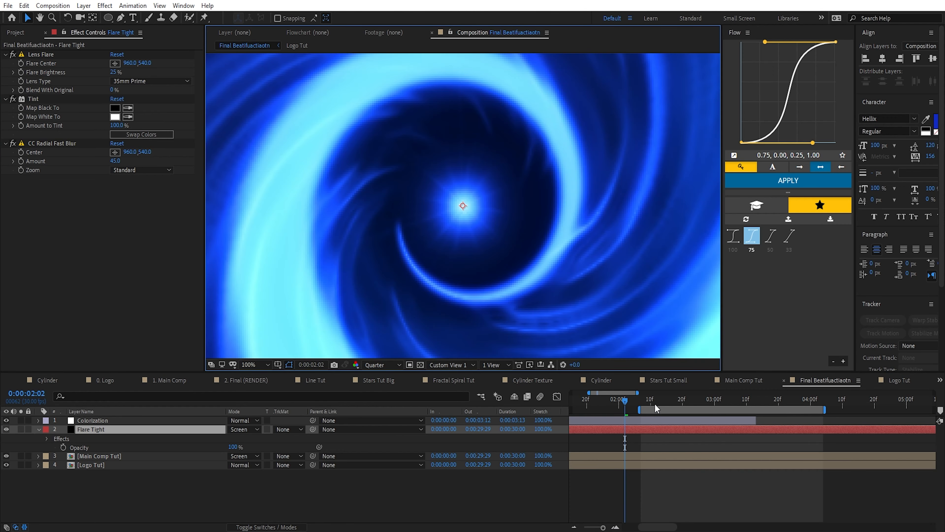
Keyframe the Flare Tight layer's Flare Brightness at 25% on 0:00:02:24 and at 0% five frames earlier
left_click_drag(631, 399, 693, 410)
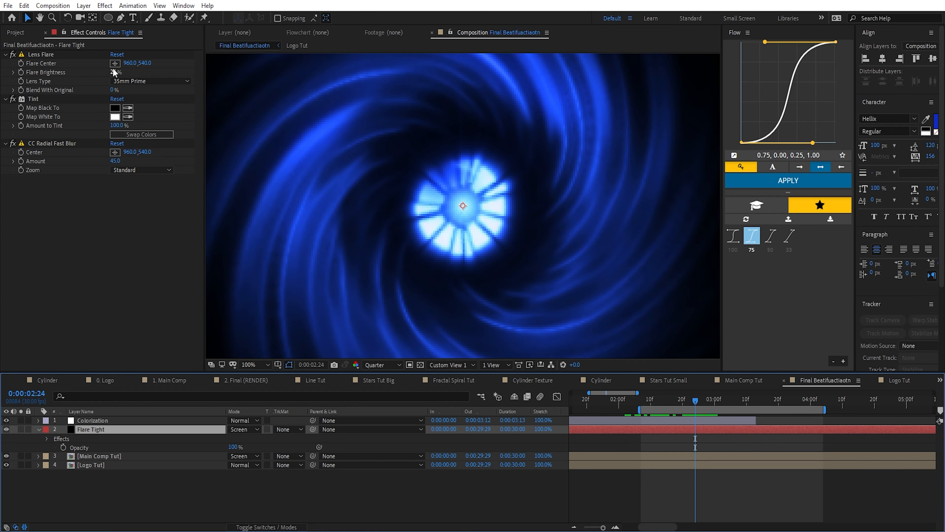
left_click(11, 55)
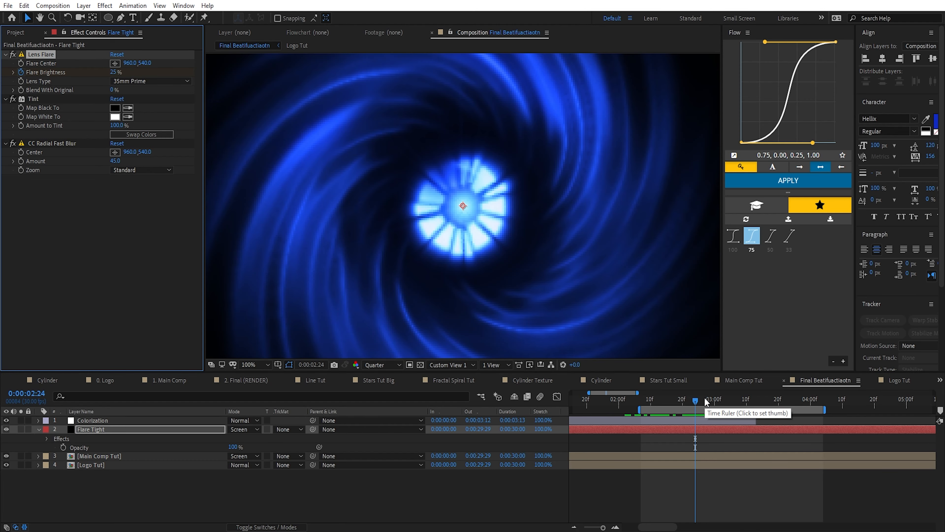
key("Page_Up")
key("Page_Up")
key("Page_Up")
key("Page_Up")
key("Page_Up")
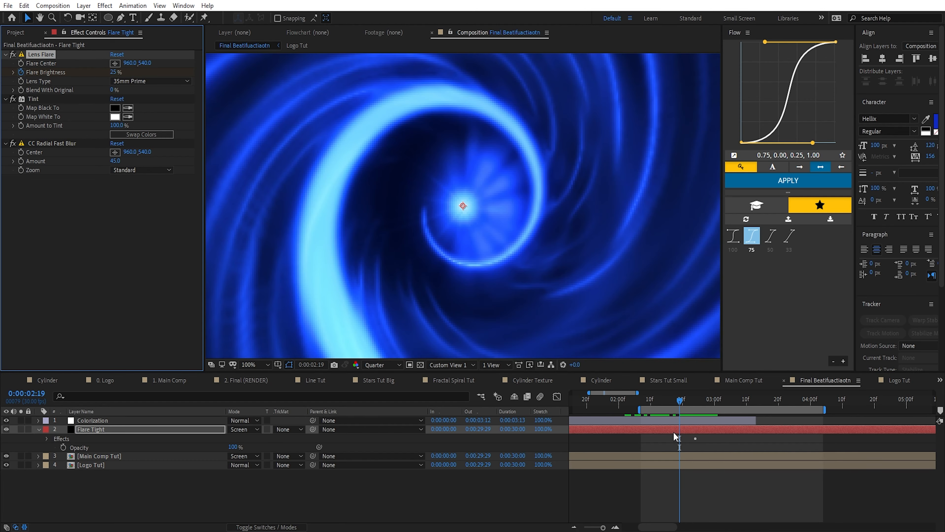
left_click_drag(114, 72, 2, 78)
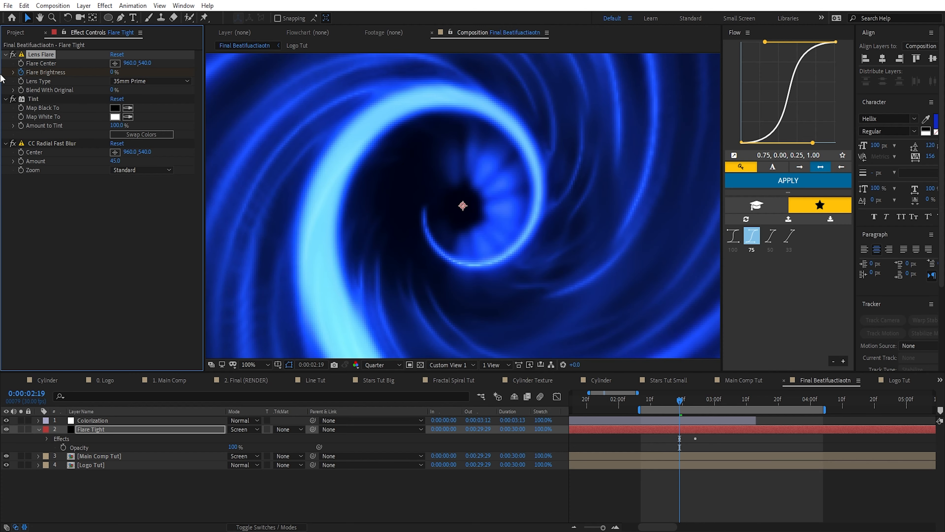
Add a Flare Brightness keyframe of 0% at 0:00:03:04
key("Page_Down")
key("Page_Down")
key("Page_Down")
key("Page_Down")
key("Page_Down")
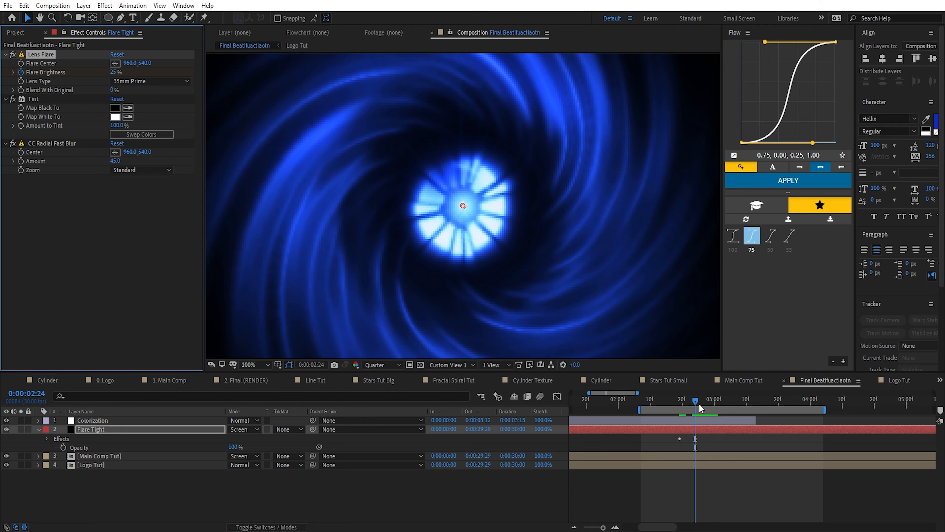
key("shift+Page_Down")
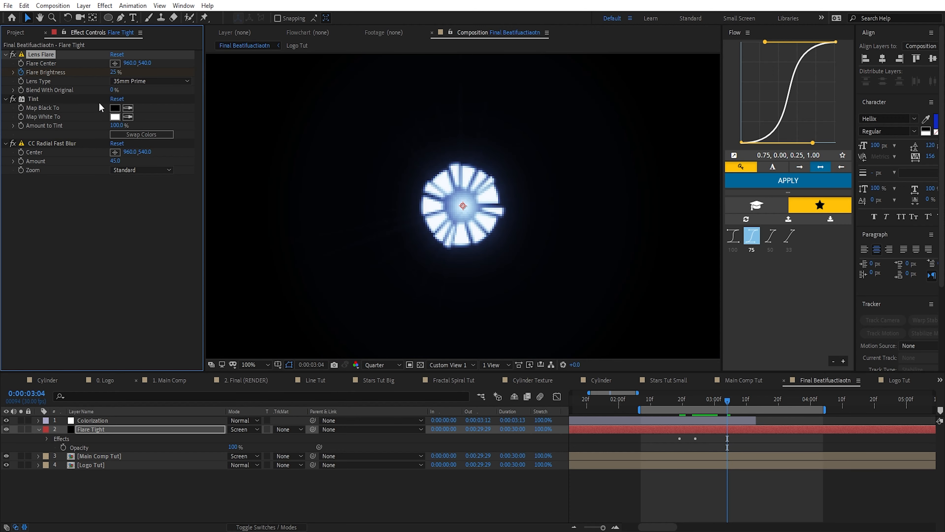
left_click(114, 71)
type("0")
key("Return")
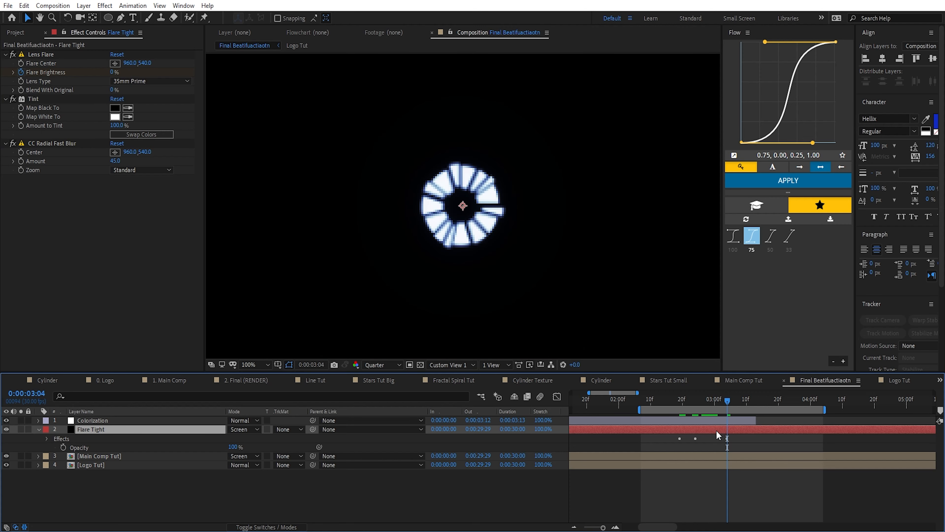
Reveal the Flare Tight layer's three Flare Brightness keyframes and apply Easy Ease to them
key("u")
left_click_drag(674, 451, 732, 440)
key("F9")
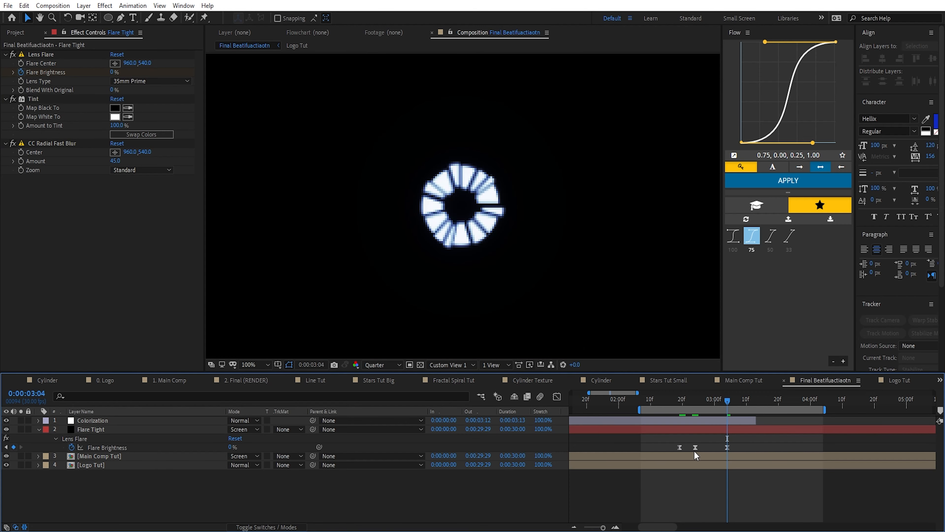
Trim the Flare Tight layer to start at 0:00:02:19 and end at 0:00:03:04
left_click_drag(720, 401, 680, 401)
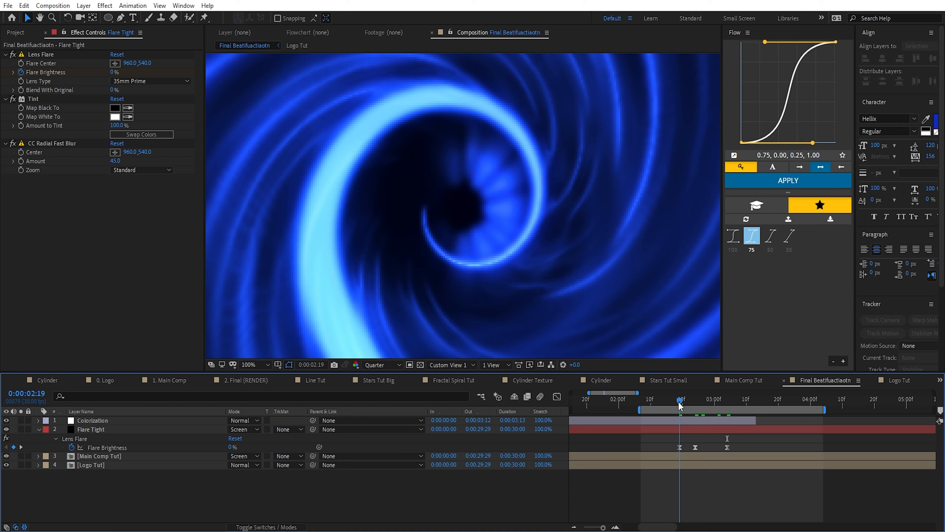
left_click(699, 430)
key("alt+bracketleft")
left_click(728, 401)
key("alt+bracketright")
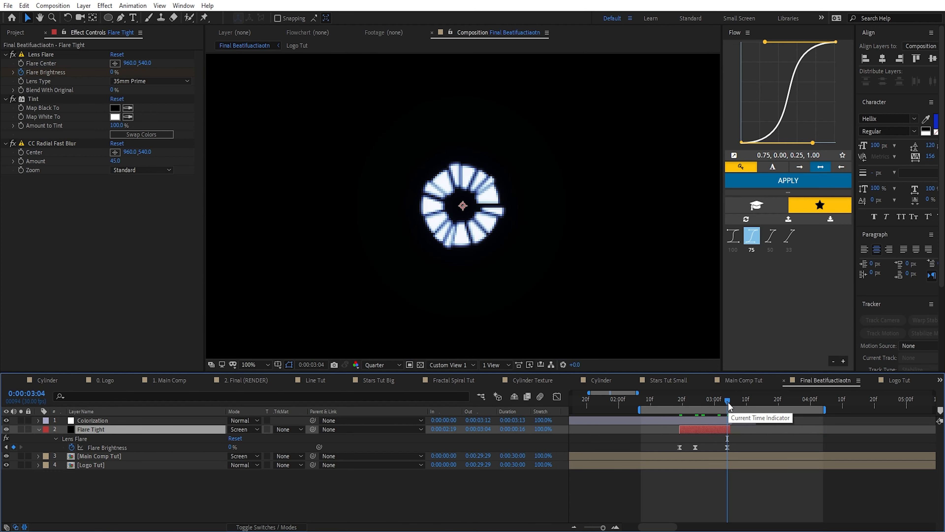
Set the work area to start just before the flare and end at 0:00:03:08
left_click_drag(714, 396, 673, 400)
key("b")
left_click_drag(745, 400, 740, 402)
key("n")
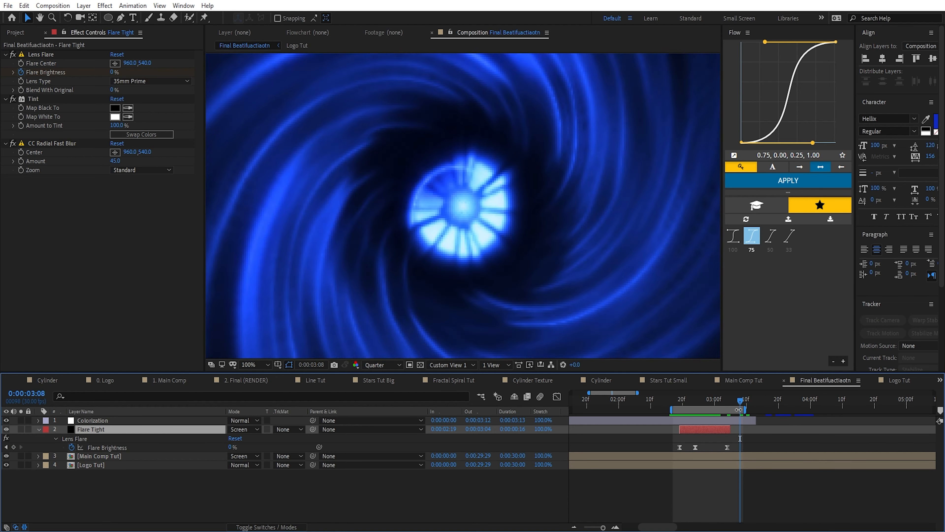
Go to the 0:00:02:24 brightness keyframe, duplicate the Flare Tight layer and rename the copy Flare Wide
key("j")
key("j")
key("ctrl+d")
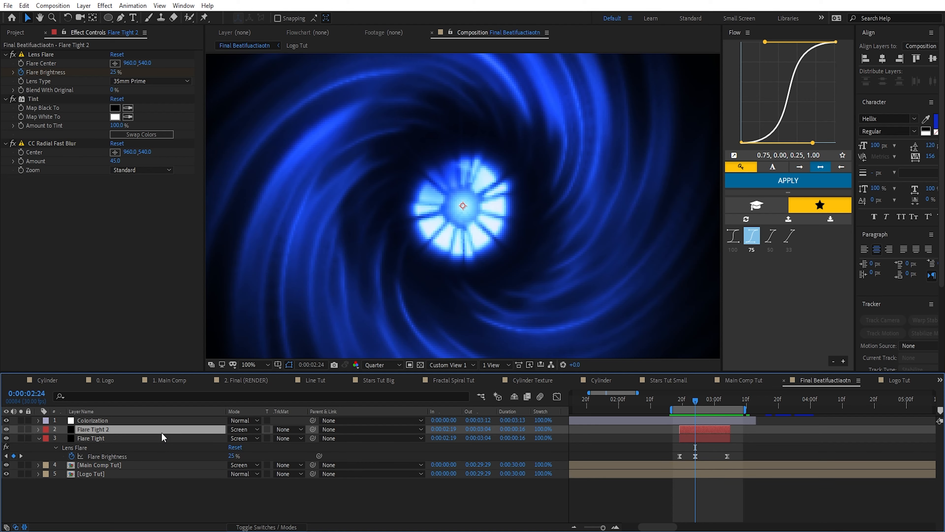
key("Return")
key("shift+Left")
key("shift+Left")
key("shift+Left")
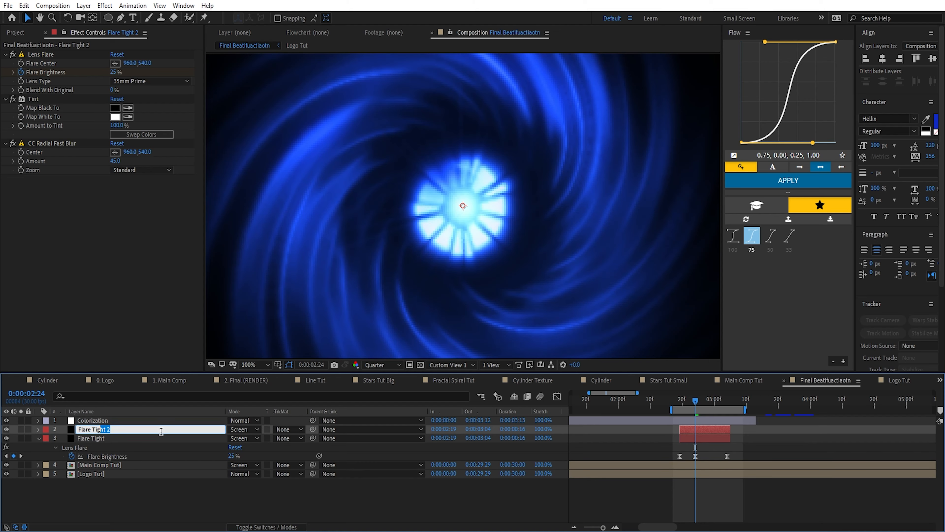
key("shift+Left")
type("W")
key("Return")
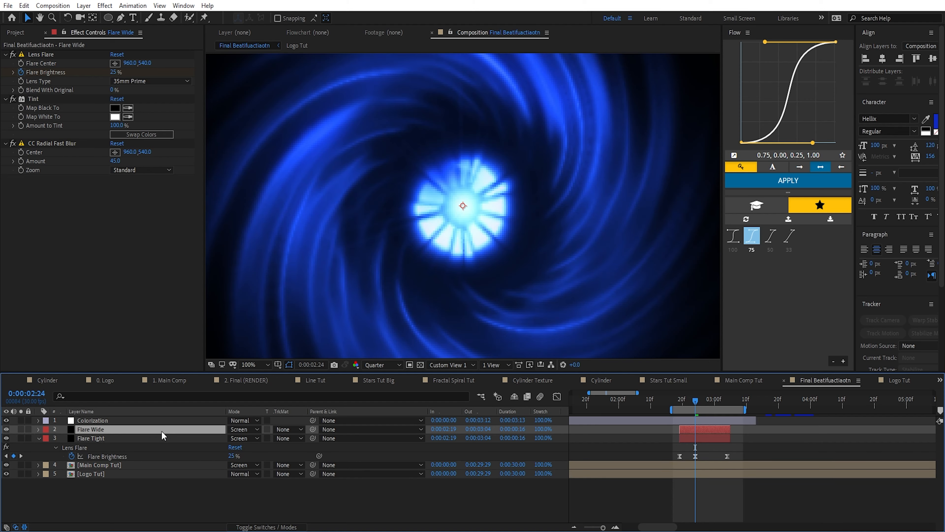
Set Flare Wide's Flare Brightness keyframe at 0:00:02:24 to 100% and the layer's Opacity to 25%
key("u")
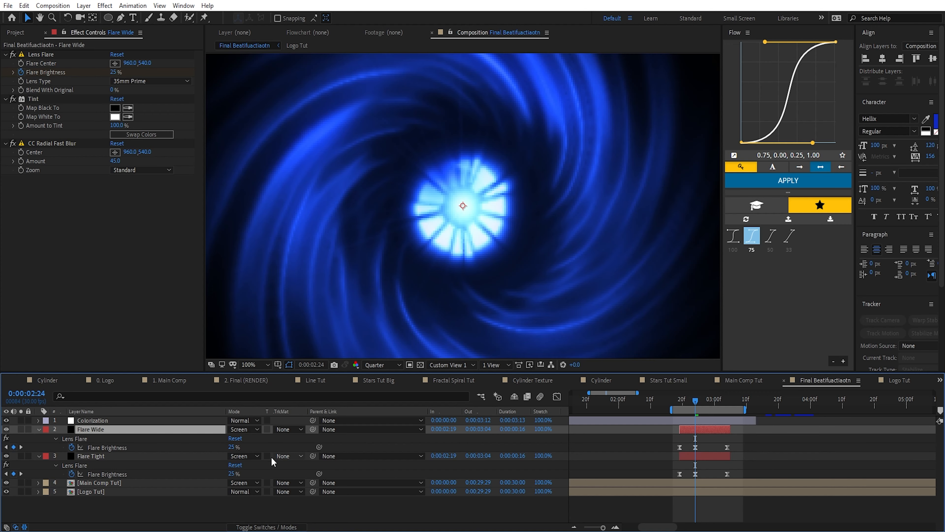
left_click(232, 447)
type("100")
key("Return")
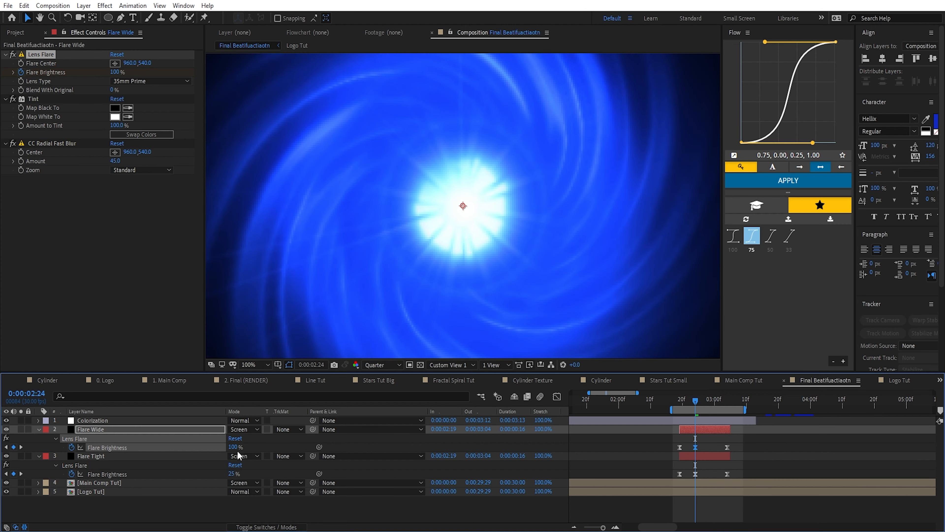
key("t")
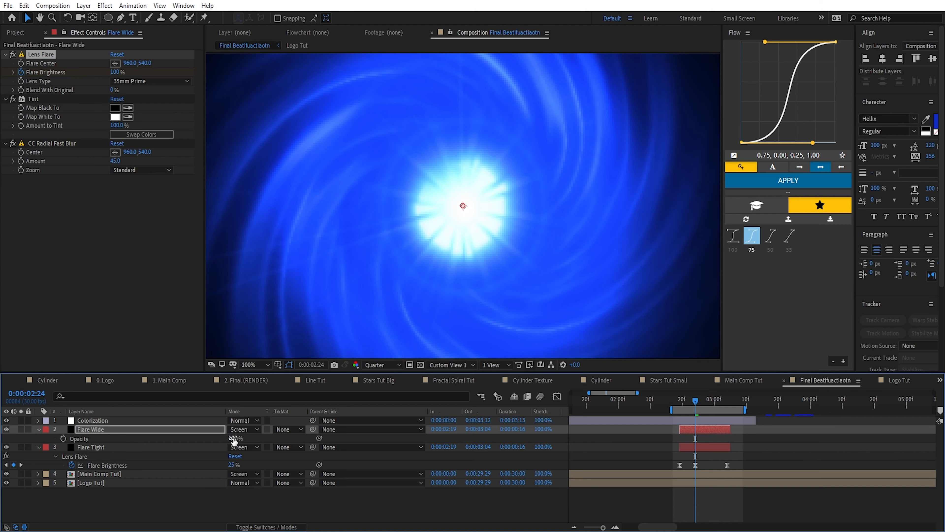
left_click(234, 438)
type("25")
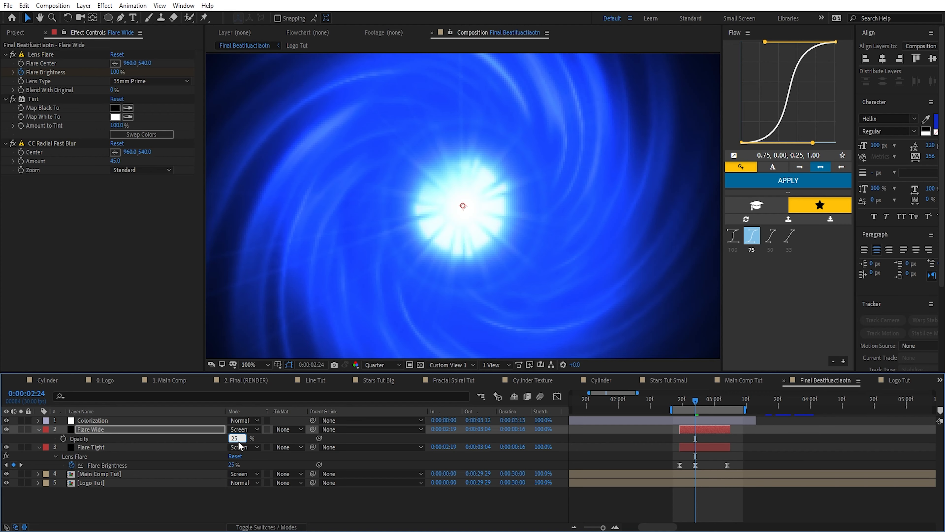
key("Return")
Set the CC Radial Fast Blur Amount to about 77 on Flare Wide and 24 on Flare Tight
left_click(112, 167)
left_click_drag(112, 166, 122, 165)
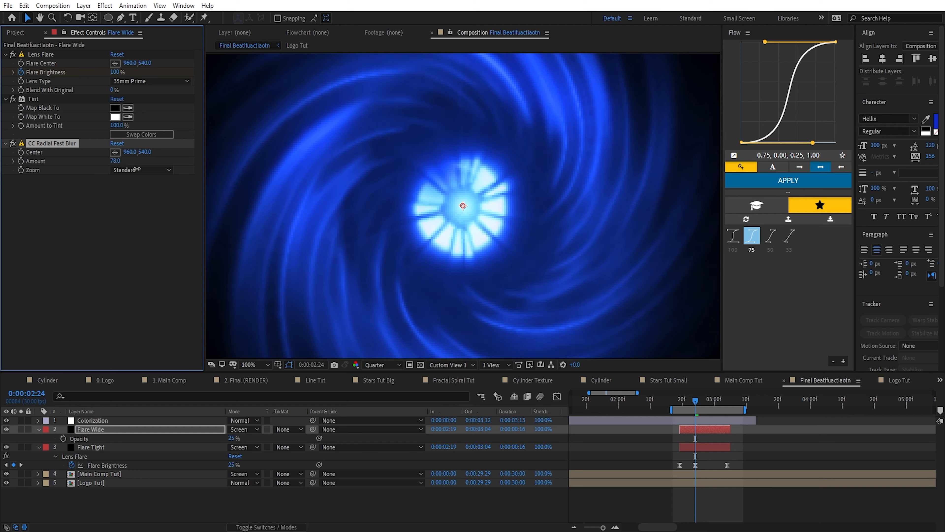
left_click(90, 447)
left_click_drag(118, 165, 114, 163)
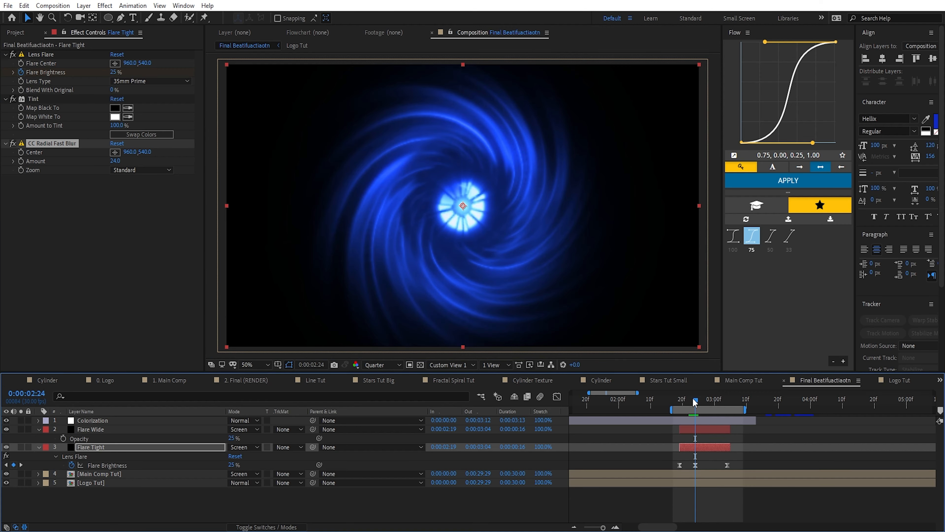
left_click_drag(695, 401, 682, 401)
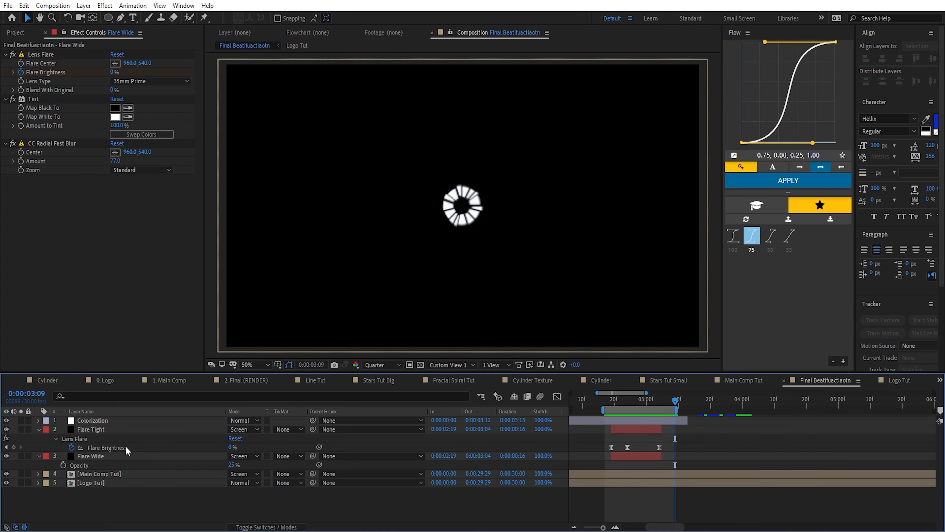
Parent both the Flare Tight and Flare Wide layers to the Logo Tut layer
left_click(124, 456)
left_click(124, 429, "ctrl")
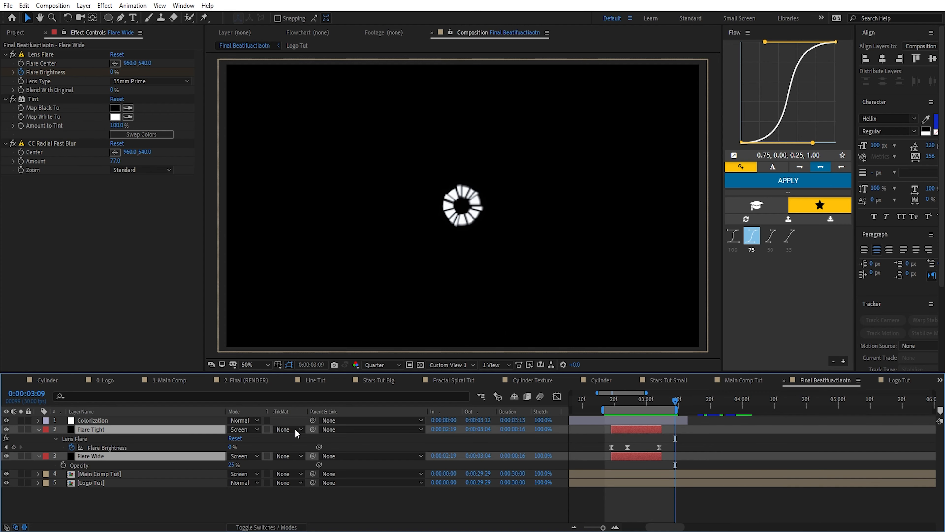
left_click_drag(313, 429, 127, 483)
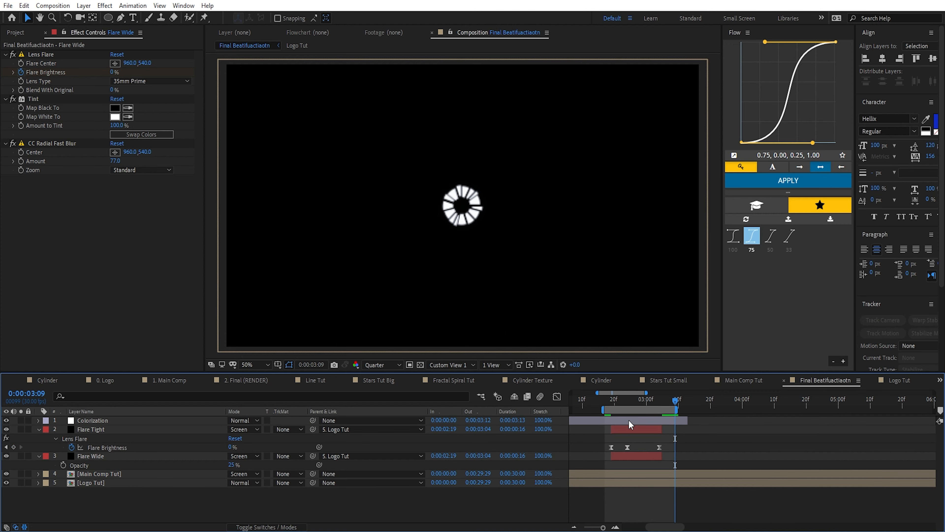
mouse_move(675, 400)
left_mouse_down()
mouse_move(605, 401)
mouse_move(674, 399)
left_mouse_up()
Open the Logo Tut composition and add a text layer reading IDK
double_click(99, 484)
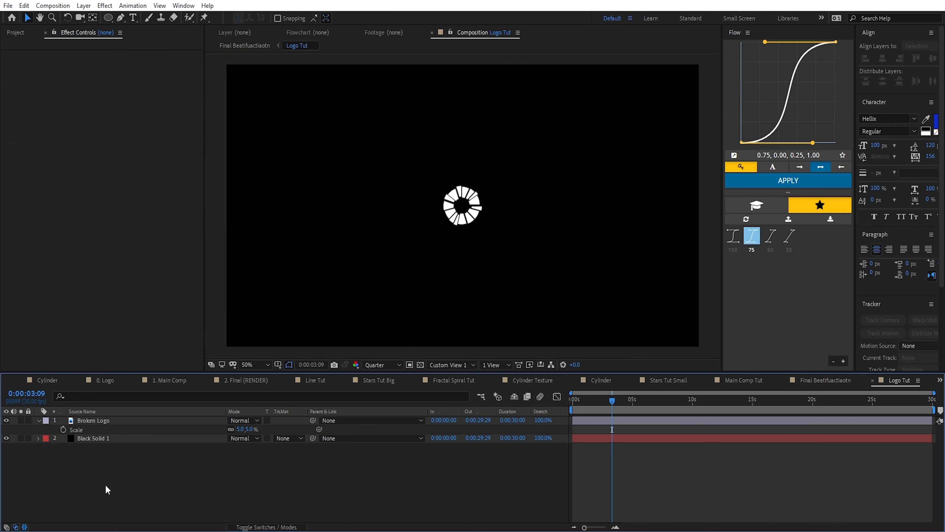
right_click(227, 493)
mouse_move(320, 377)
left_click(375, 391)
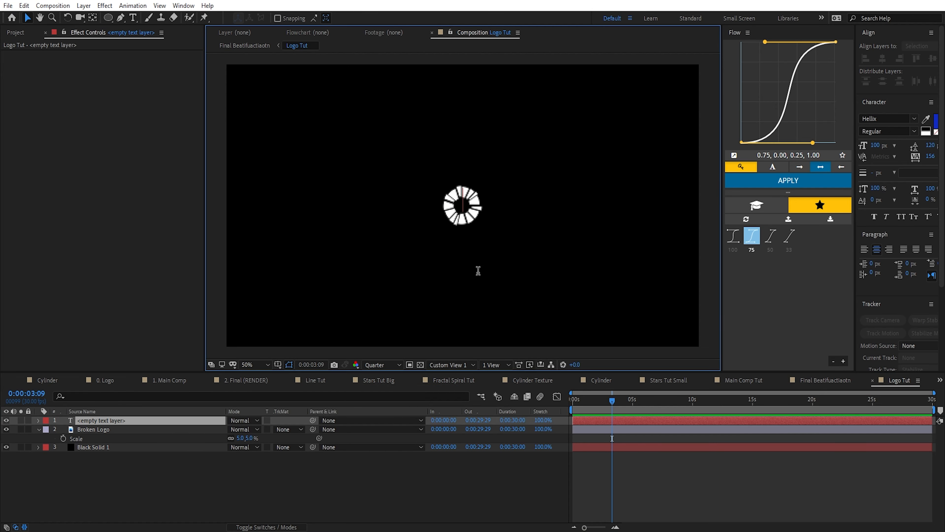
type("IDK")
Give the IDK text a white fill and the Black font weight
key("ctrl+a")
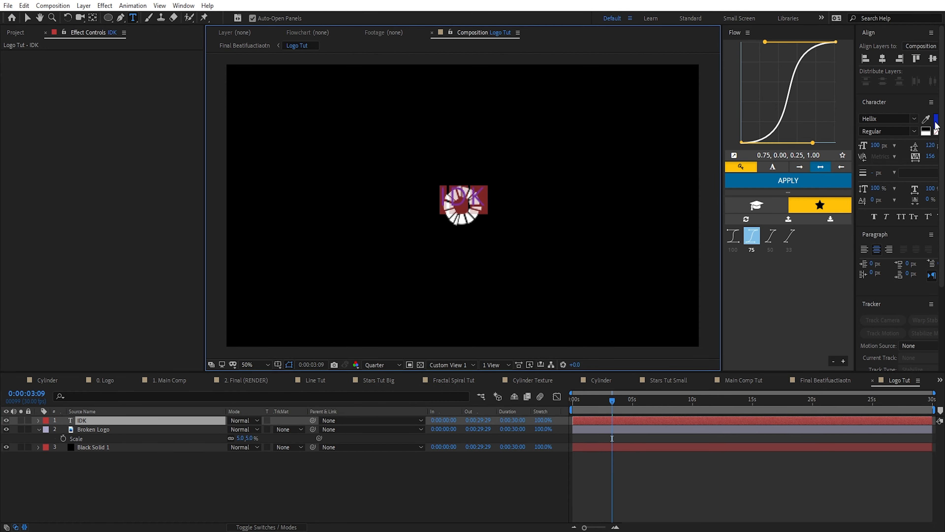
left_click(936, 121)
left_click(31, 206)
left_click(246, 207)
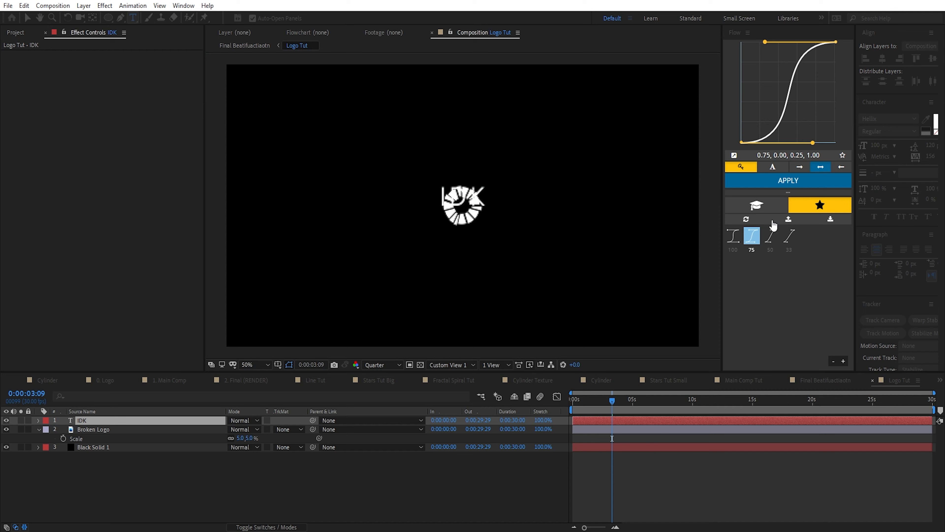
left_click(913, 131)
left_click(886, 303)
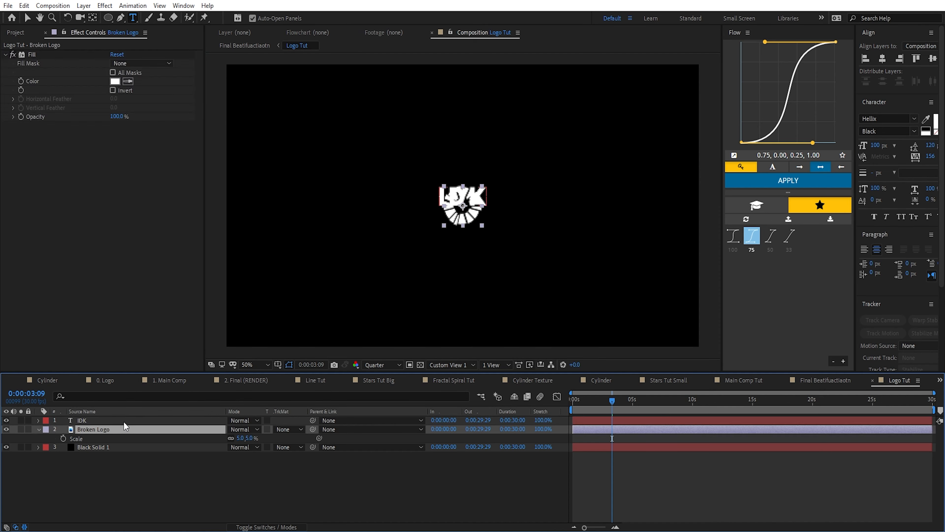
Scale the IDK text up slightly and hide the Broken Logo layer, then check the reveal in Final Beatifuactiaotn
key("s")
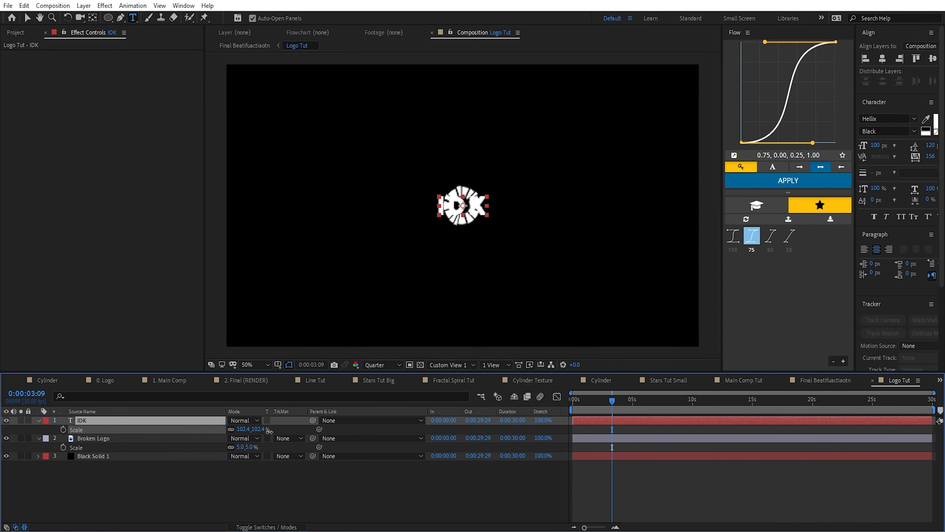
left_click(6, 438)
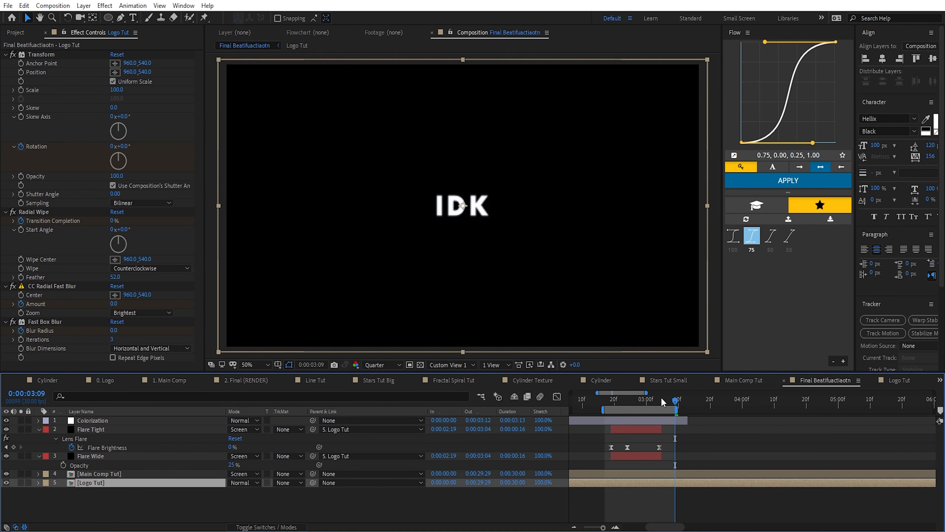
left_click_drag(660, 396, 677, 411)
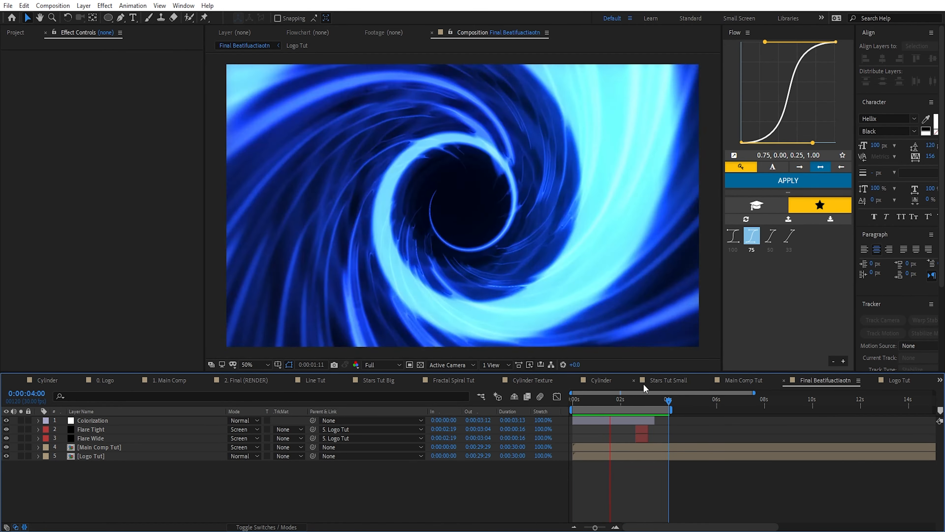
Open the Main Comp Tut composition at 0:00:01:04 and apply Fast Box Blur to the Line.mov layer
mouse_move(591, 402)
left_mouse_down()
mouse_move(630, 399)
mouse_move(600, 401)
left_mouse_up()
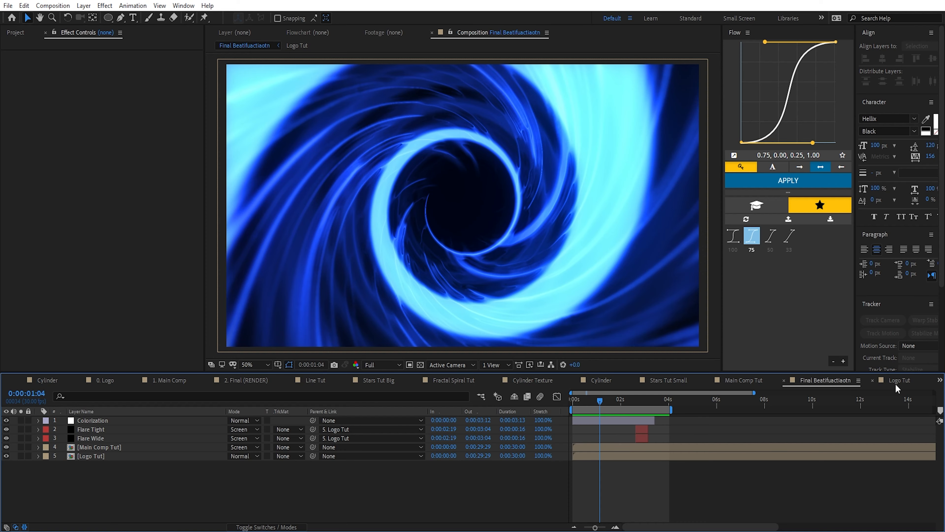
left_click(739, 376)
left_click(91, 437)
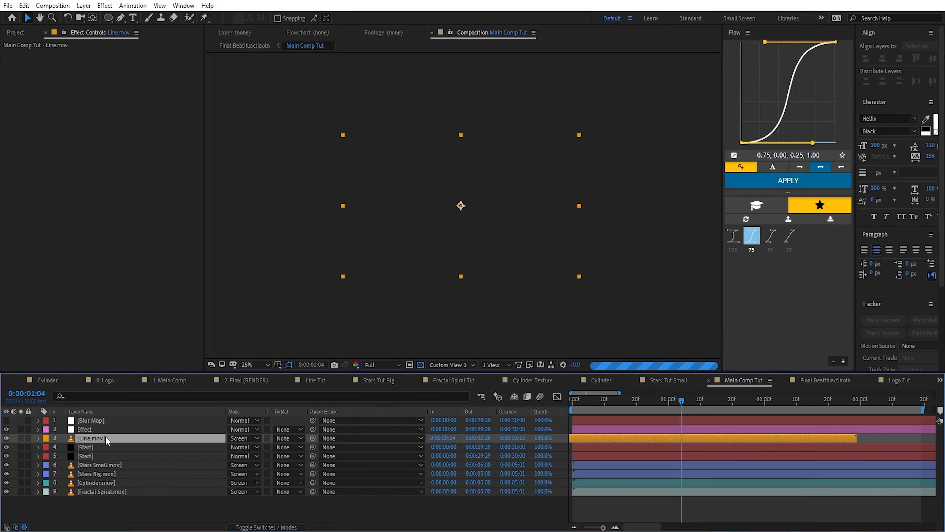
key("ctrl+space")
type("fas")
key("Return")
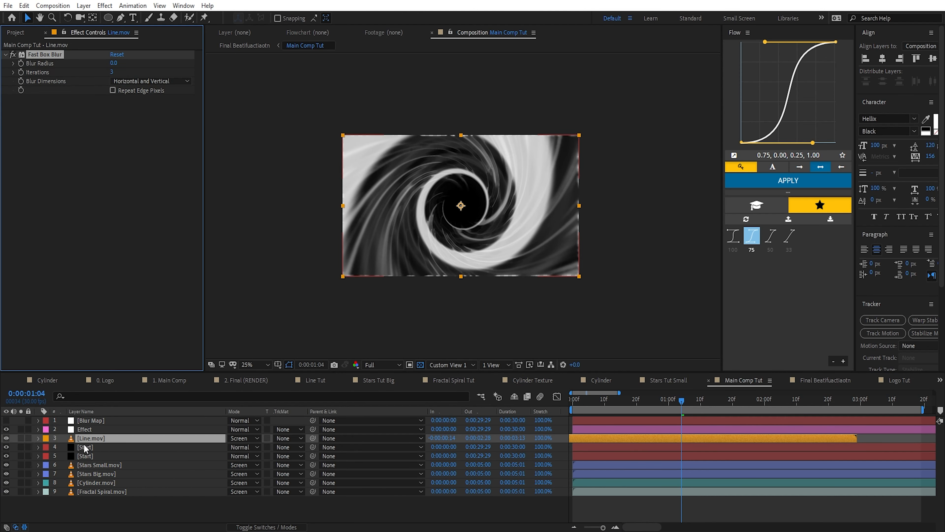
Set Line.mov's Fast Box Blur radius to 5 with Repeat Edge Pixels enabled, and turn off the layer's solo
left_click_drag(113, 63, 183, 71)
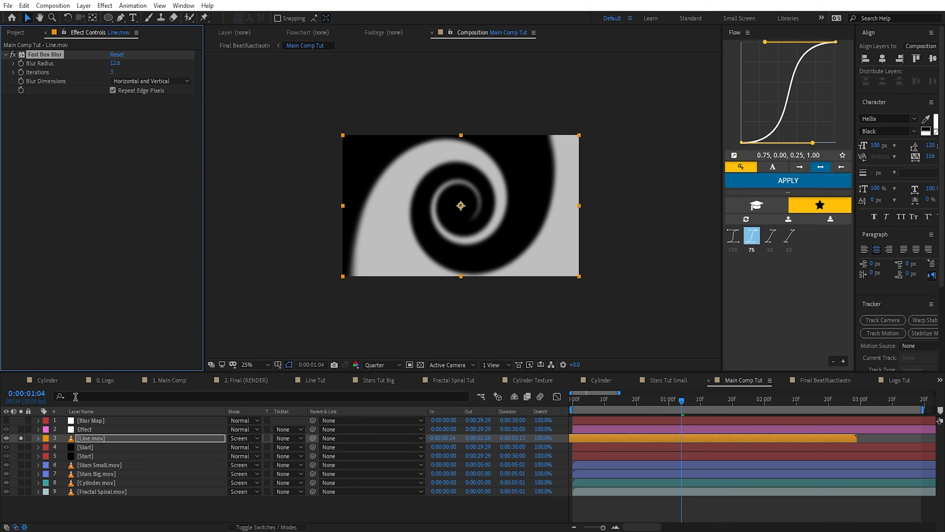
left_click(21, 439)
left_click(115, 63)
type("5")
key("Return")
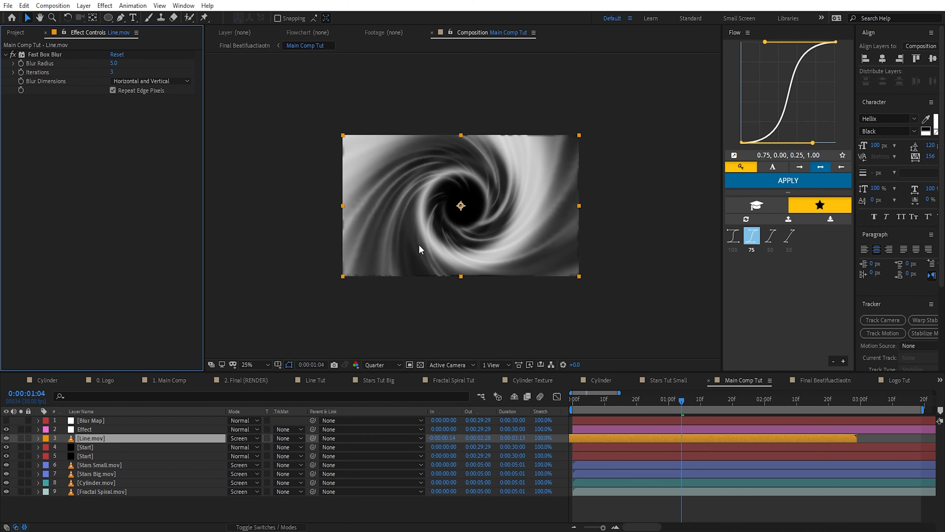